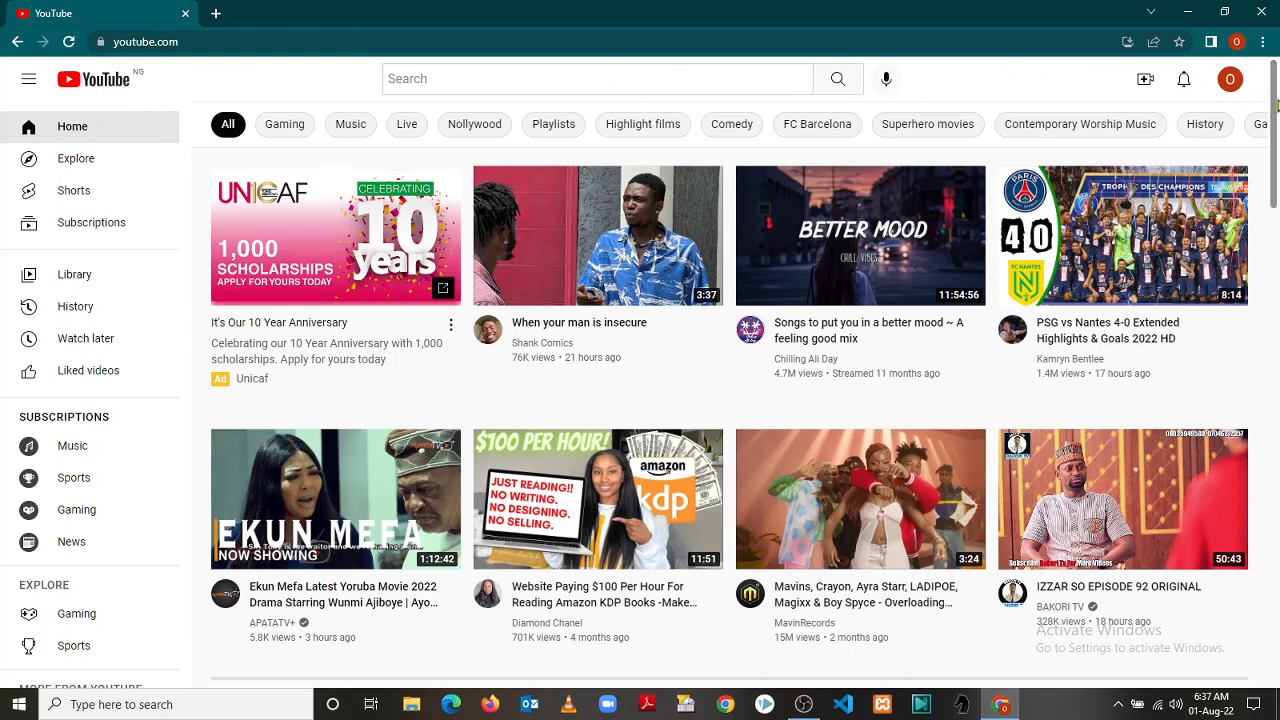
Scroll through the current page and reveal more video category filters
{"action": "left_click_drag", "start_coordinate": [1276, 104], "coordinate": [1276, 510]}
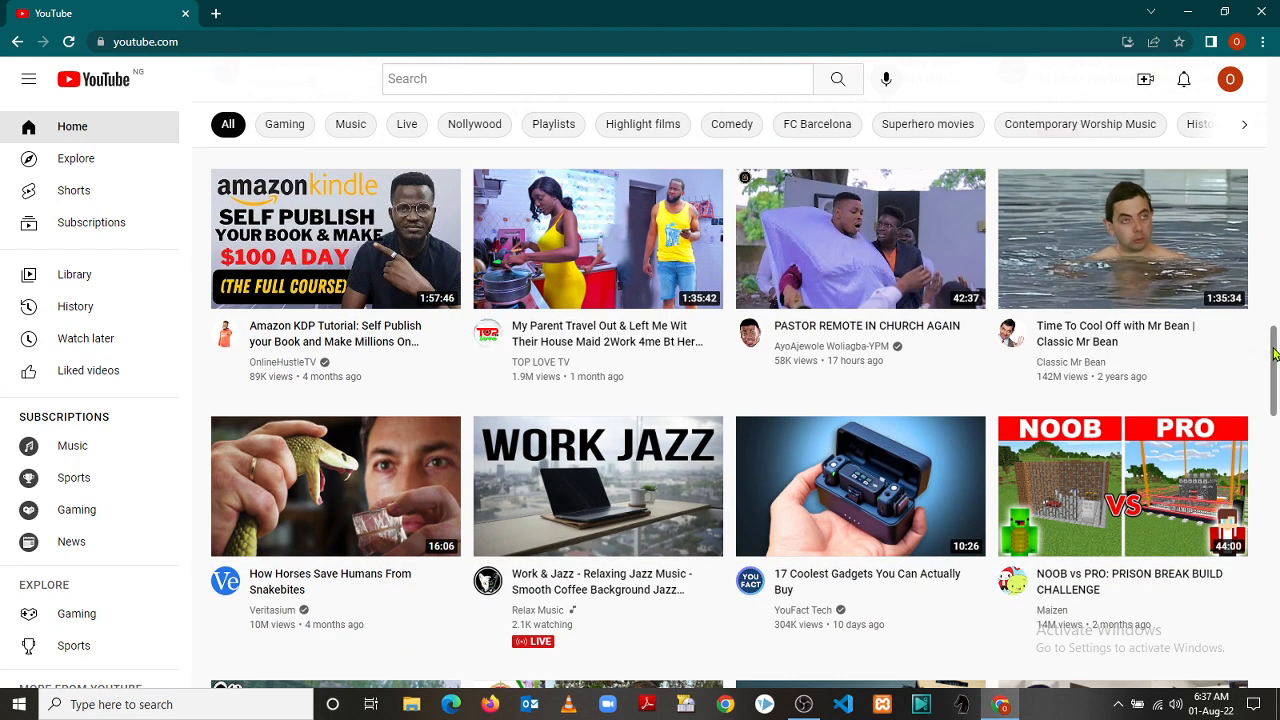
{"action": "left_click_drag", "start_coordinate": [1274, 352], "coordinate": [1274, 377]}
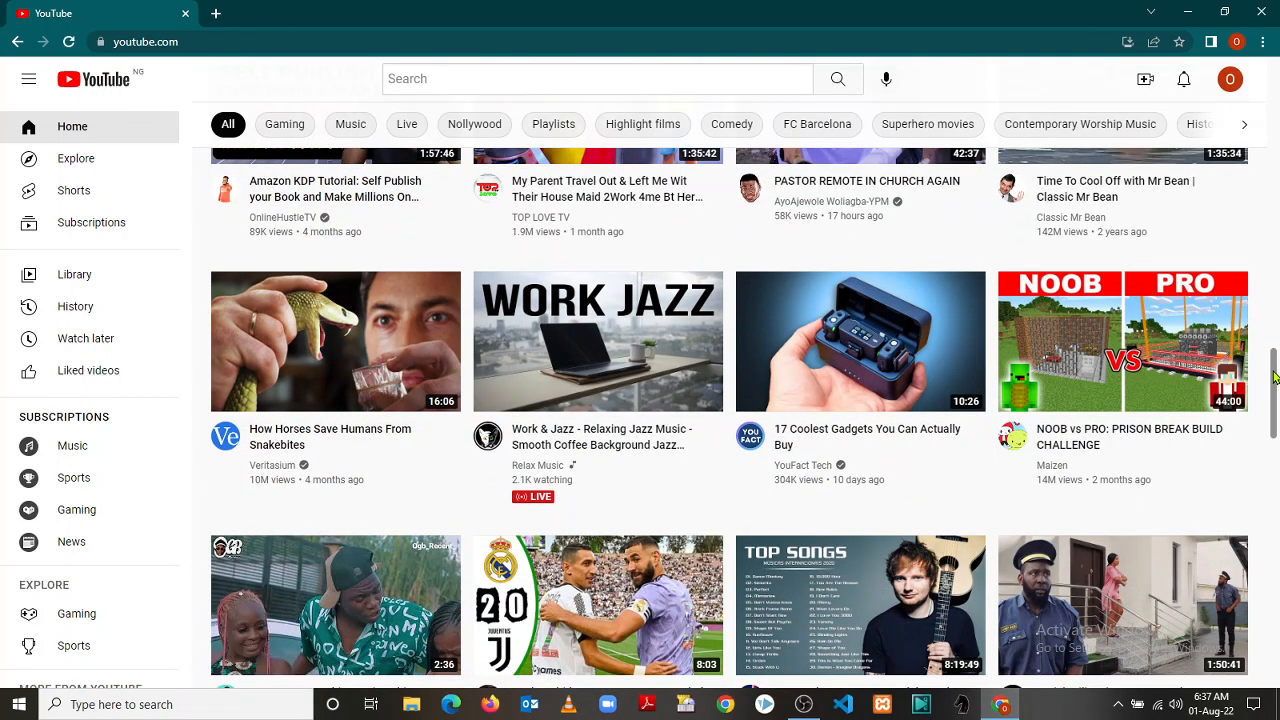
{"action": "left_click_drag", "start_coordinate": [1274, 377], "coordinate": [1274, 391]}
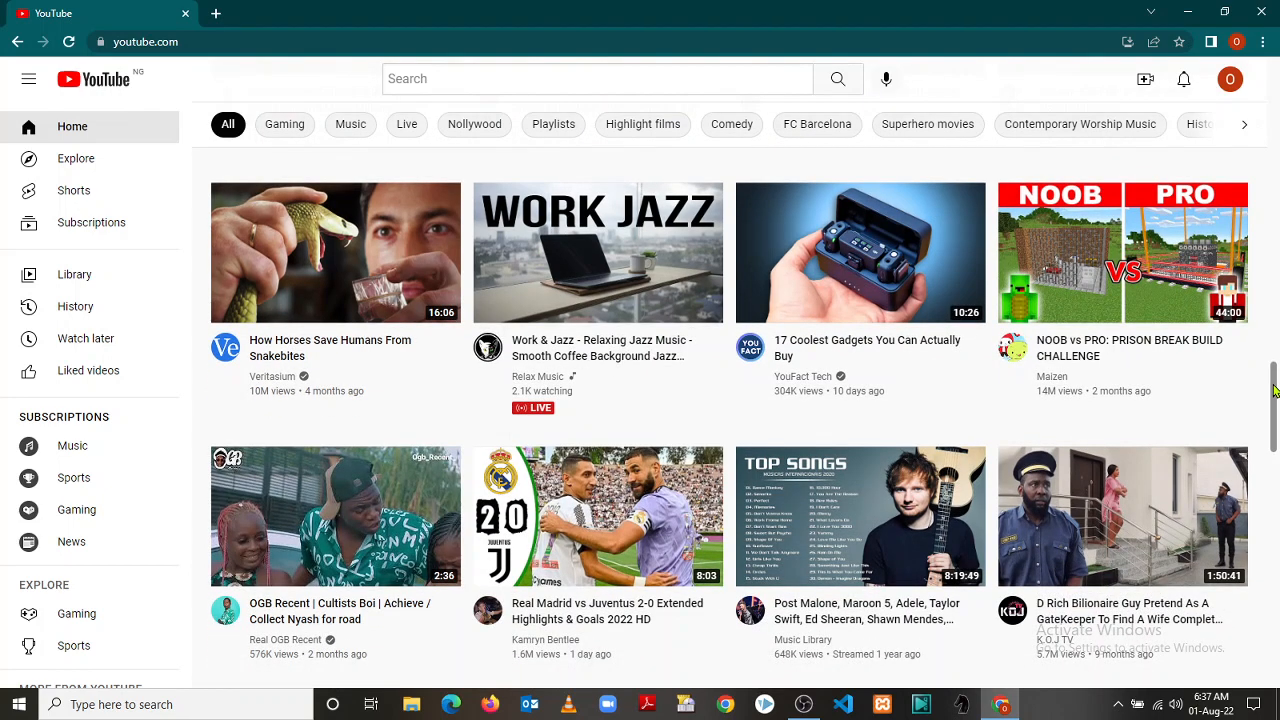
{"action": "left_click_drag", "start_coordinate": [1274, 391], "coordinate": [1274, 478]}
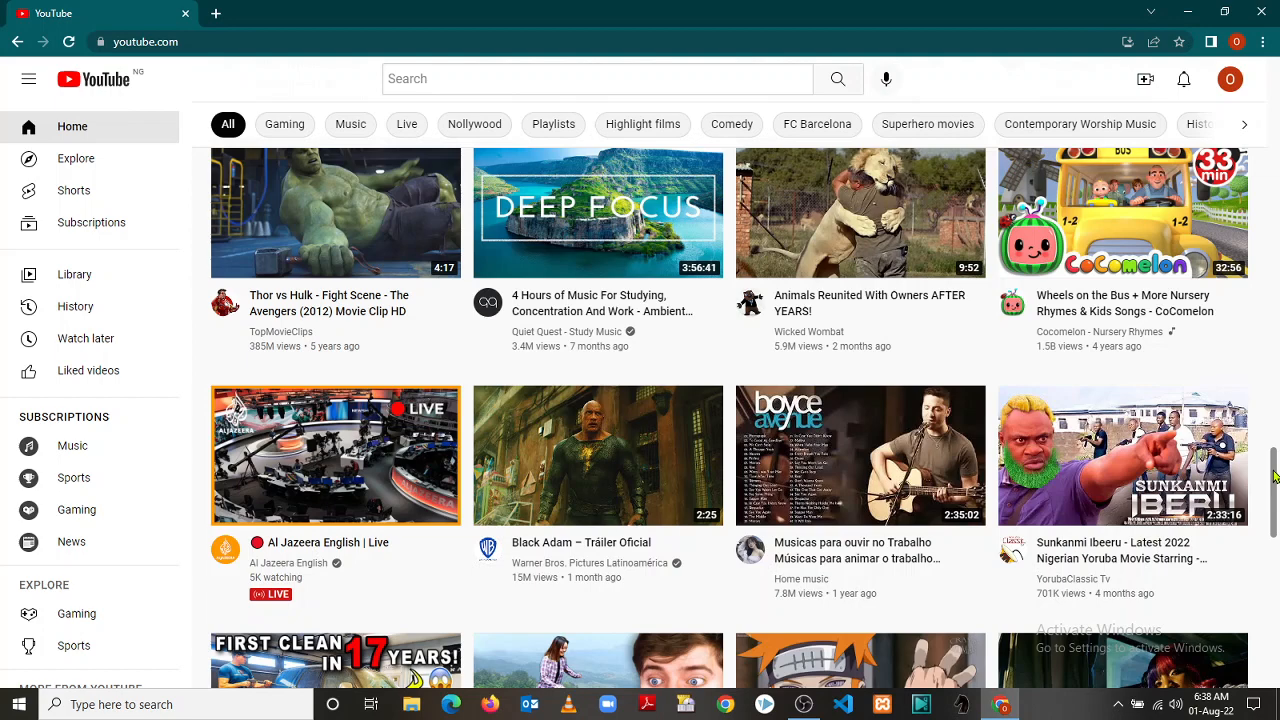
{"action": "left_click_drag", "start_coordinate": [1274, 478], "coordinate": [1274, 410]}
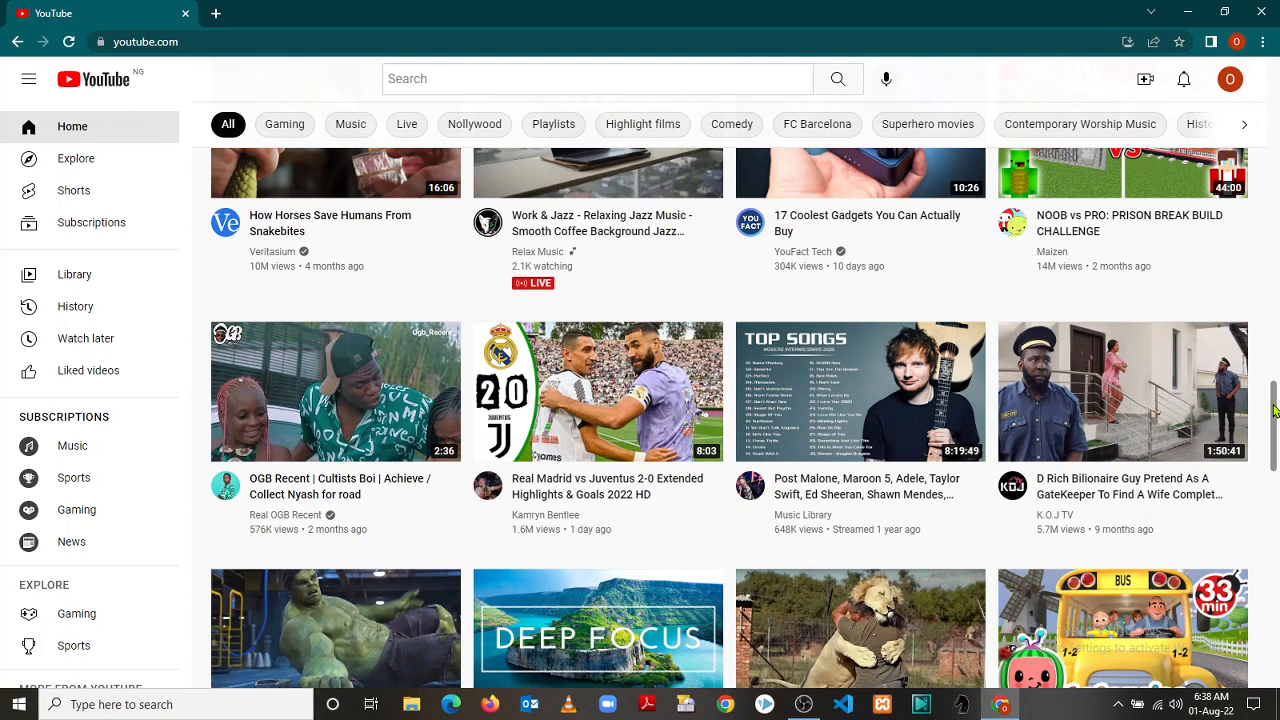
{"action": "left_click_drag", "start_coordinate": [1274, 410], "coordinate": [1274, 358]}
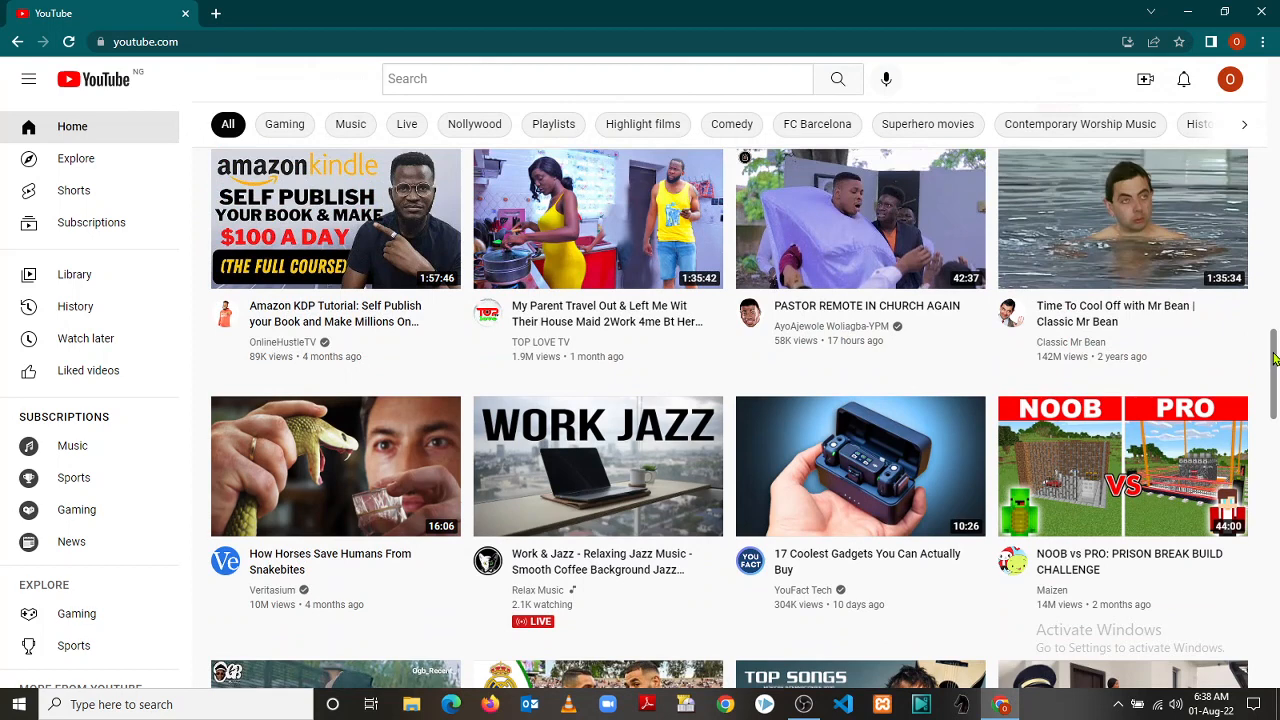
{"action": "left_click_drag", "start_coordinate": [1274, 355], "coordinate": [1273, 262]}
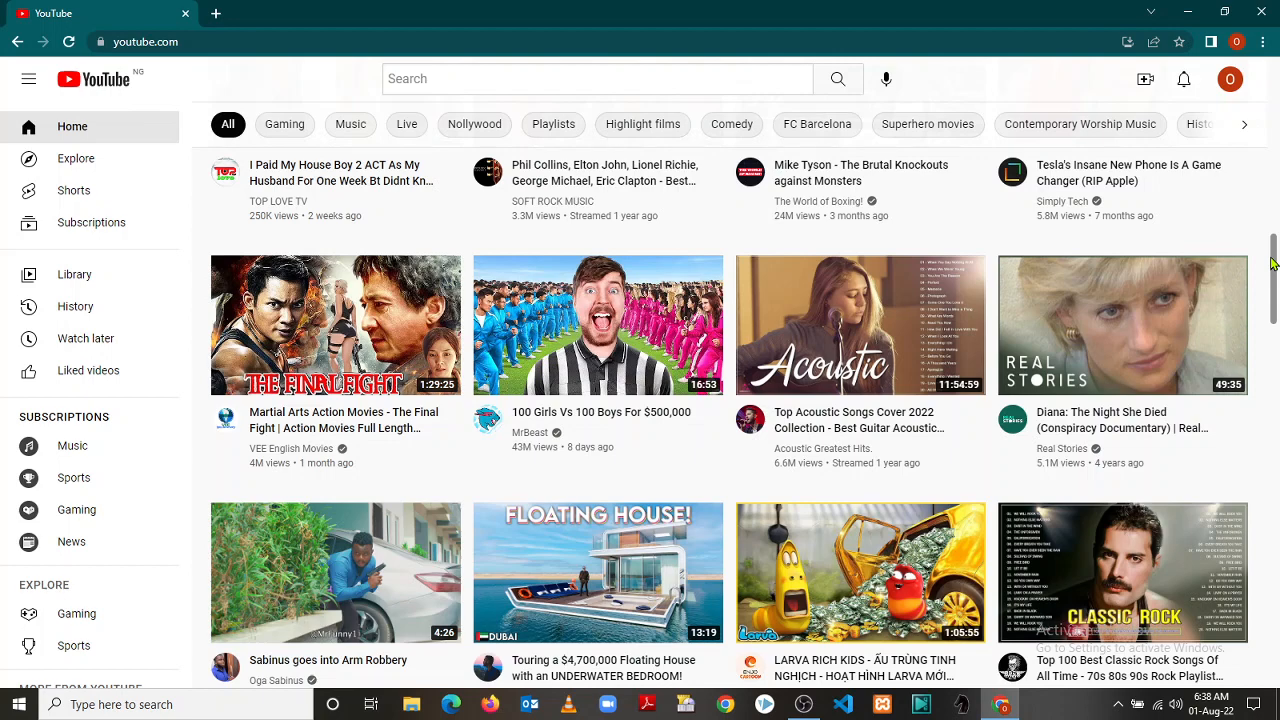
{"action": "left_click_drag", "start_coordinate": [1275, 268], "coordinate": [1271, 232]}
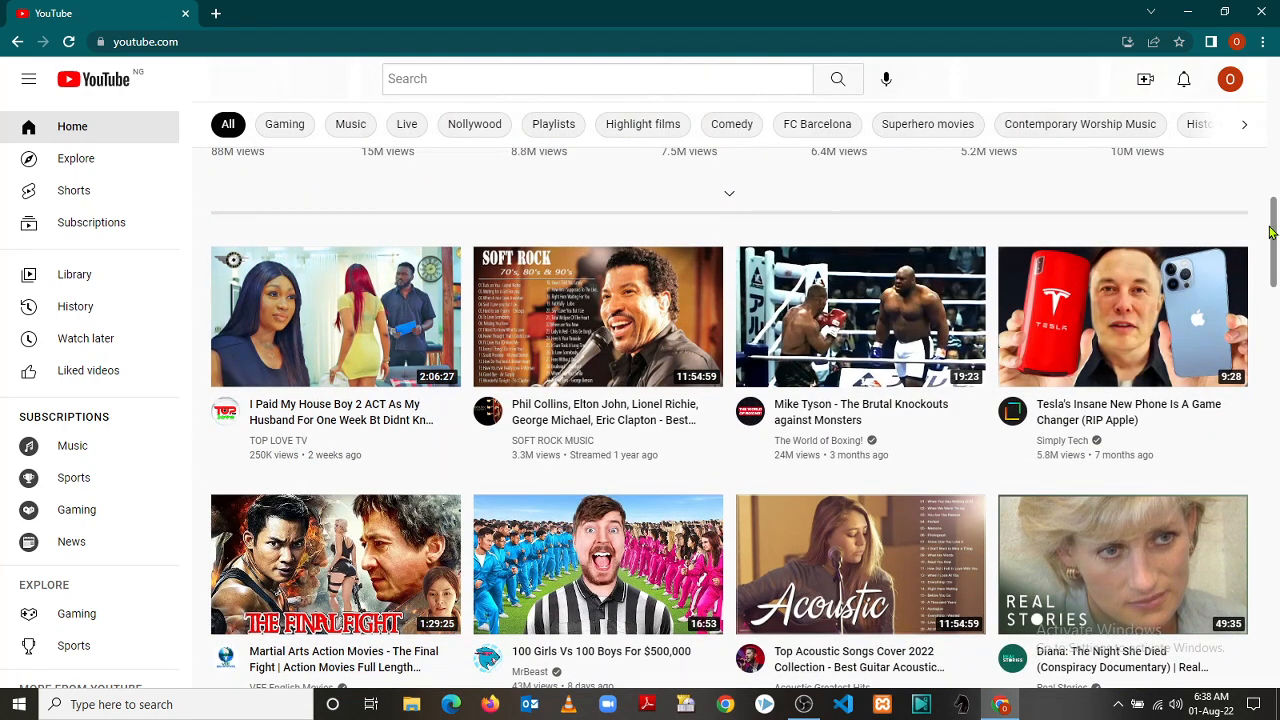
{"action": "left_click_drag", "start_coordinate": [1271, 232], "coordinate": [1276, 150]}
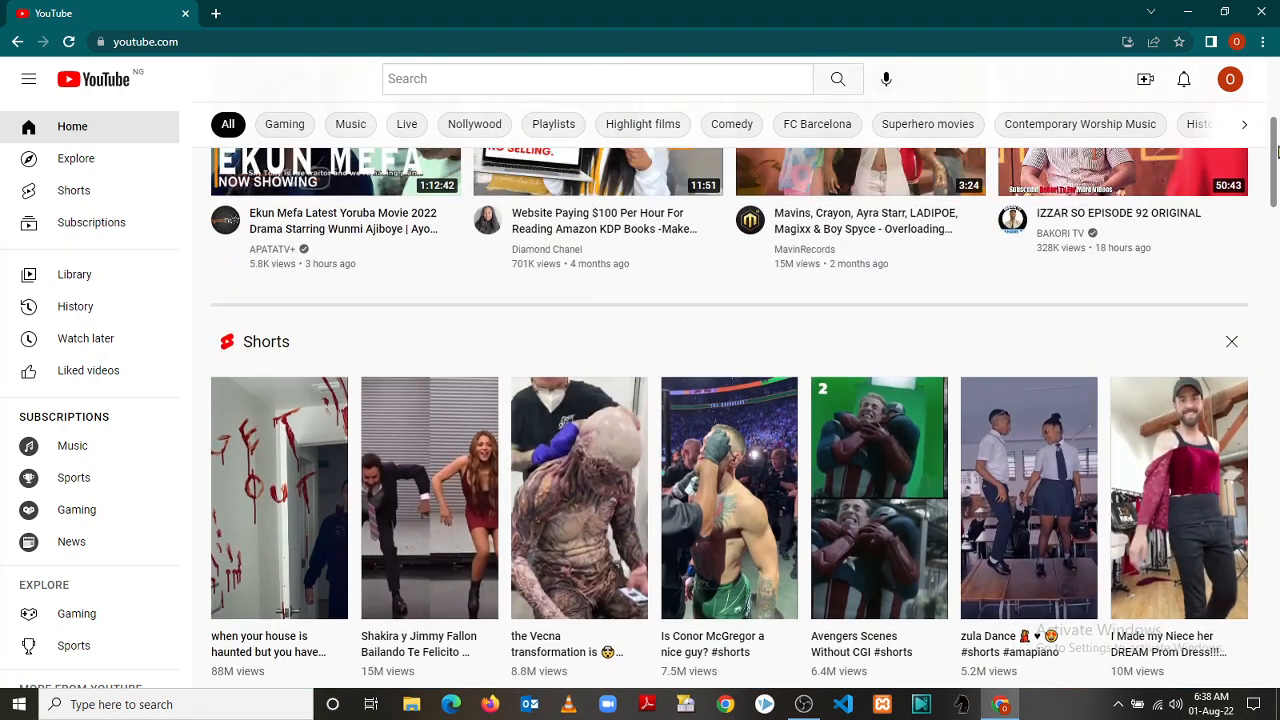
{"action": "left_click", "coordinate": [1244, 130]}
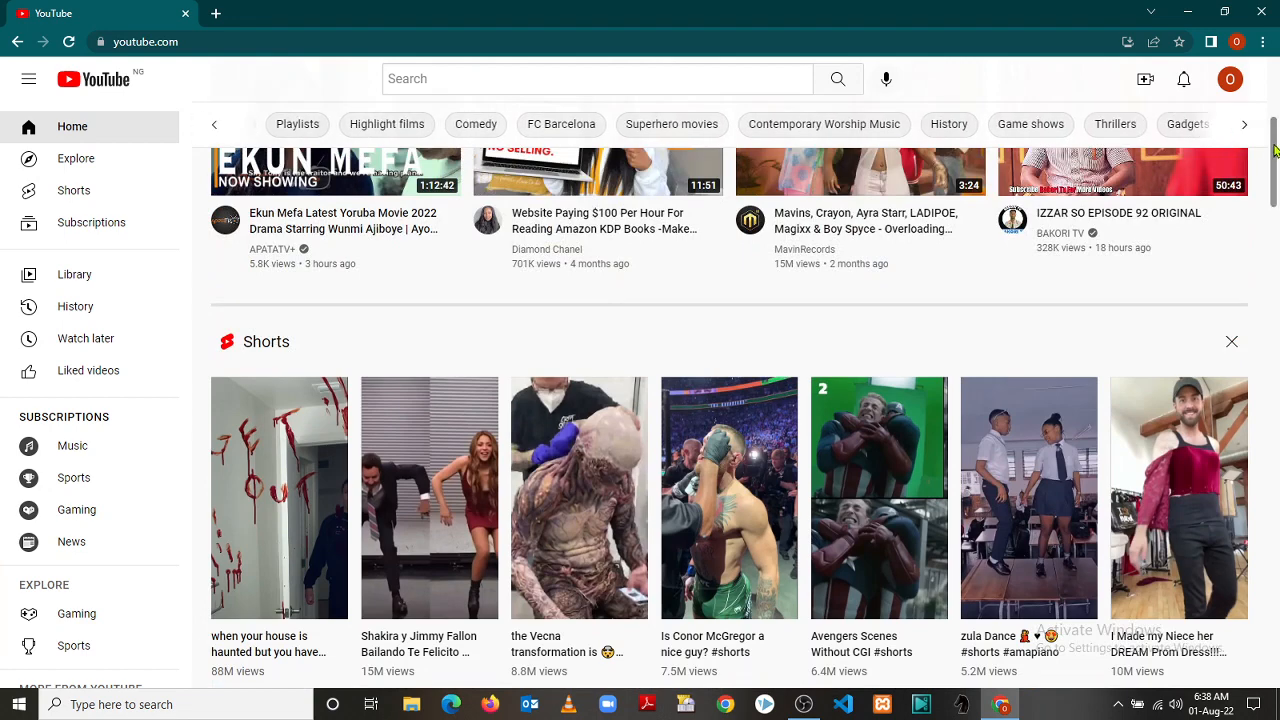
{"action": "left_click_drag", "start_coordinate": [1274, 150], "coordinate": [1276, 197]}
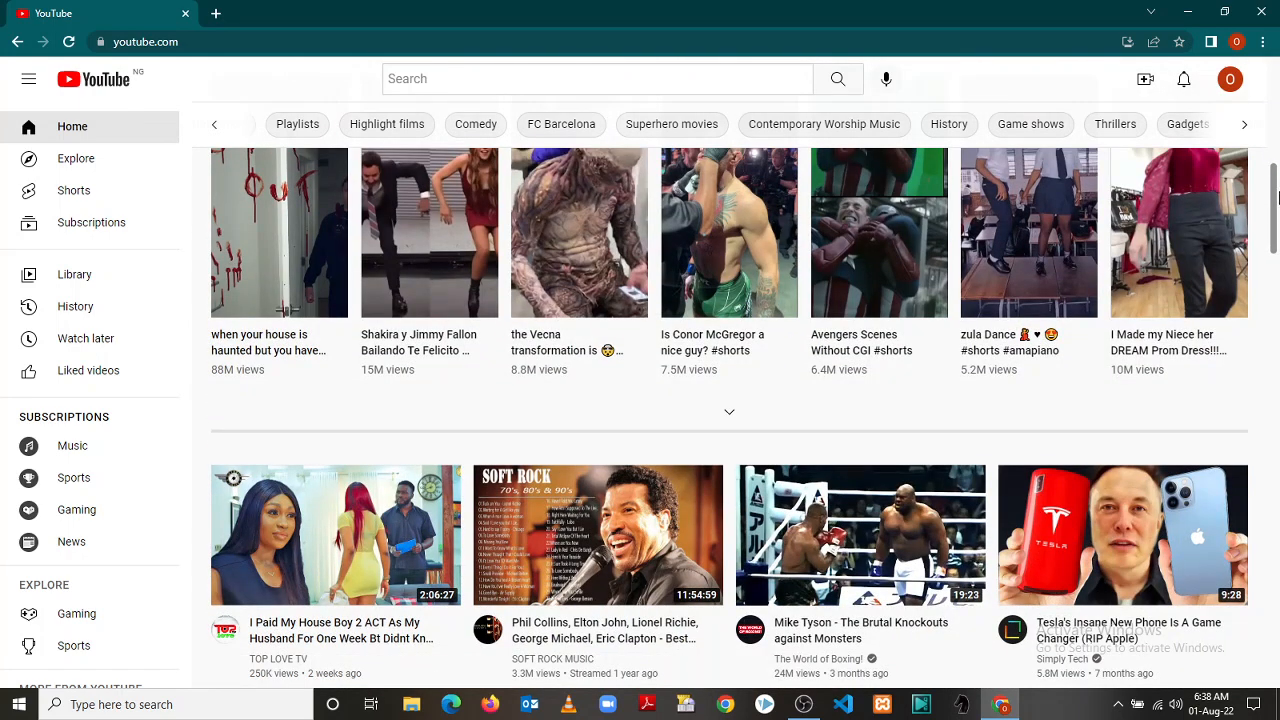
Search Google for 'bubble io' in a new tab and open the bubble.io result
{"action": "left_click", "coordinate": [215, 14]}
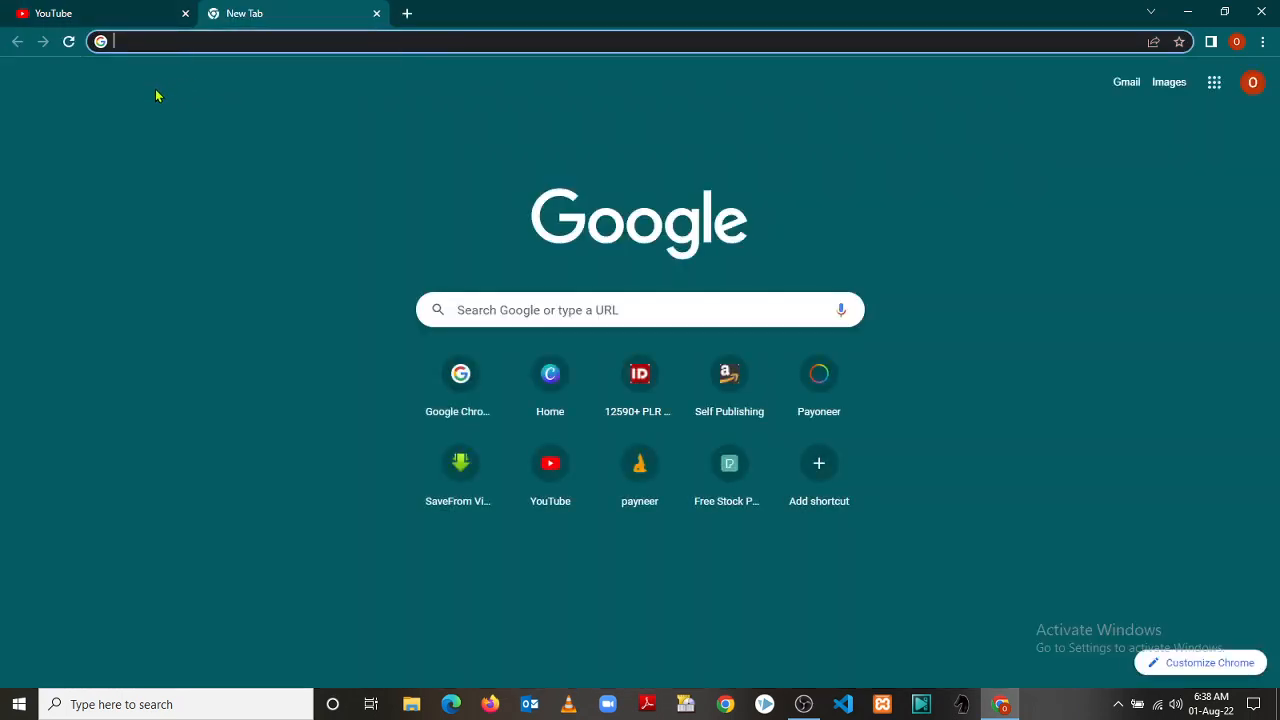
{"action": "type", "text": "bubbl"}
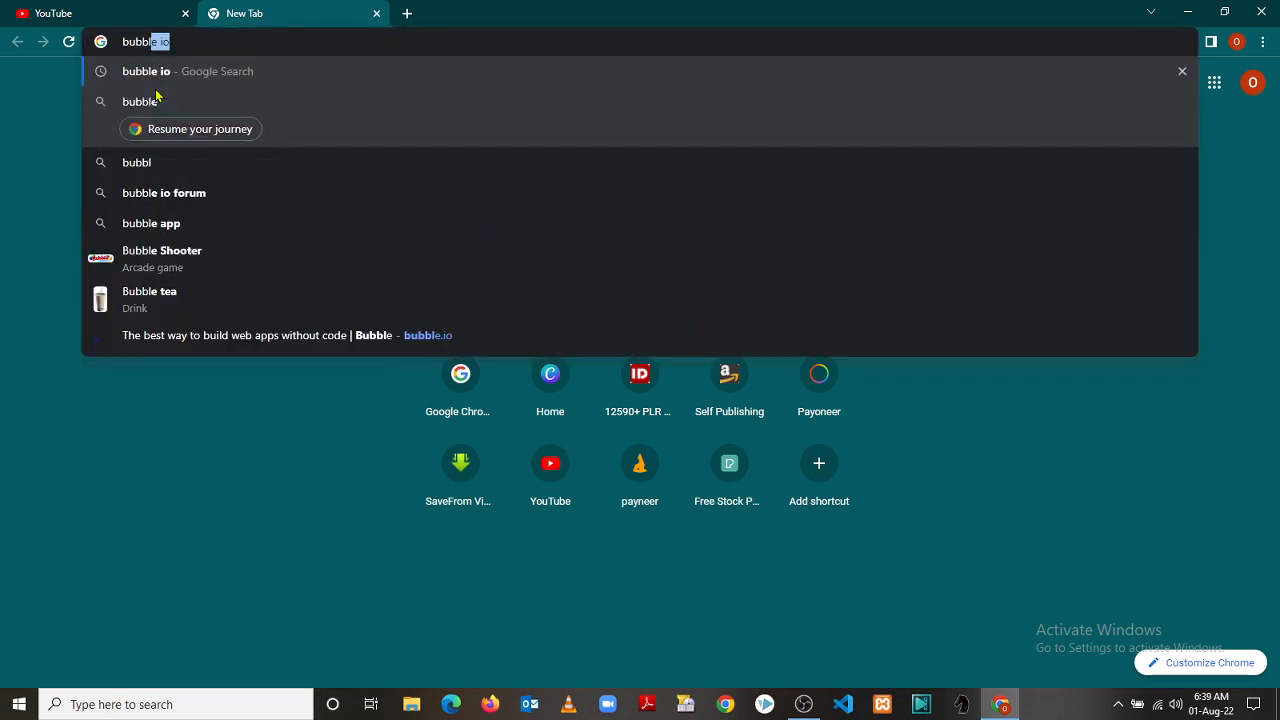
{"action": "left_click", "coordinate": [175, 73]}
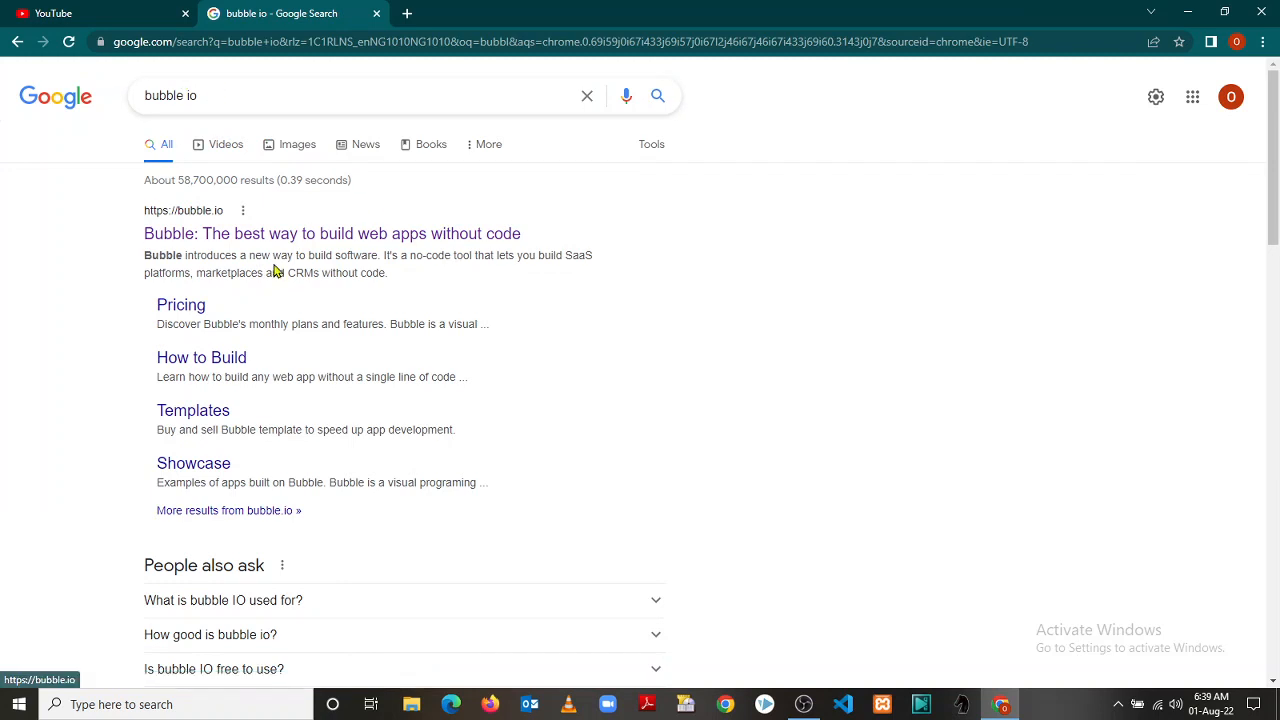
{"action": "left_click", "coordinate": [213, 210]}
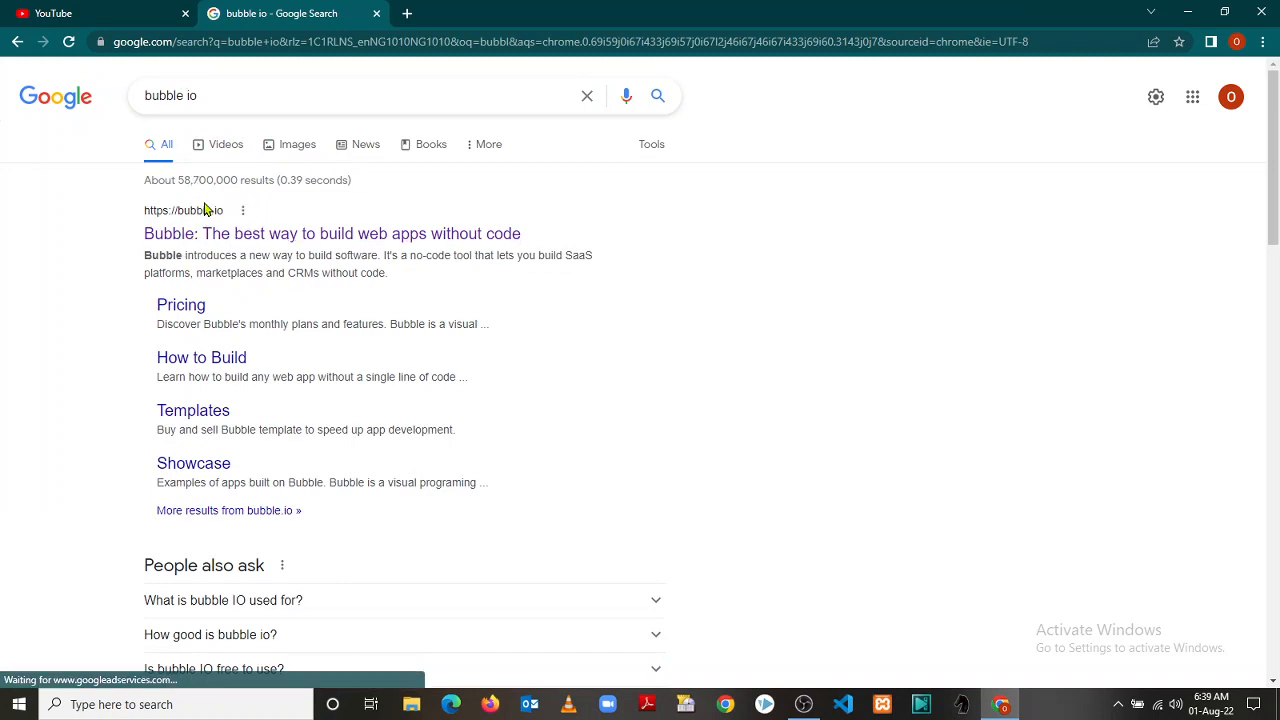
{"action": "left_click", "coordinate": [193, 219]}
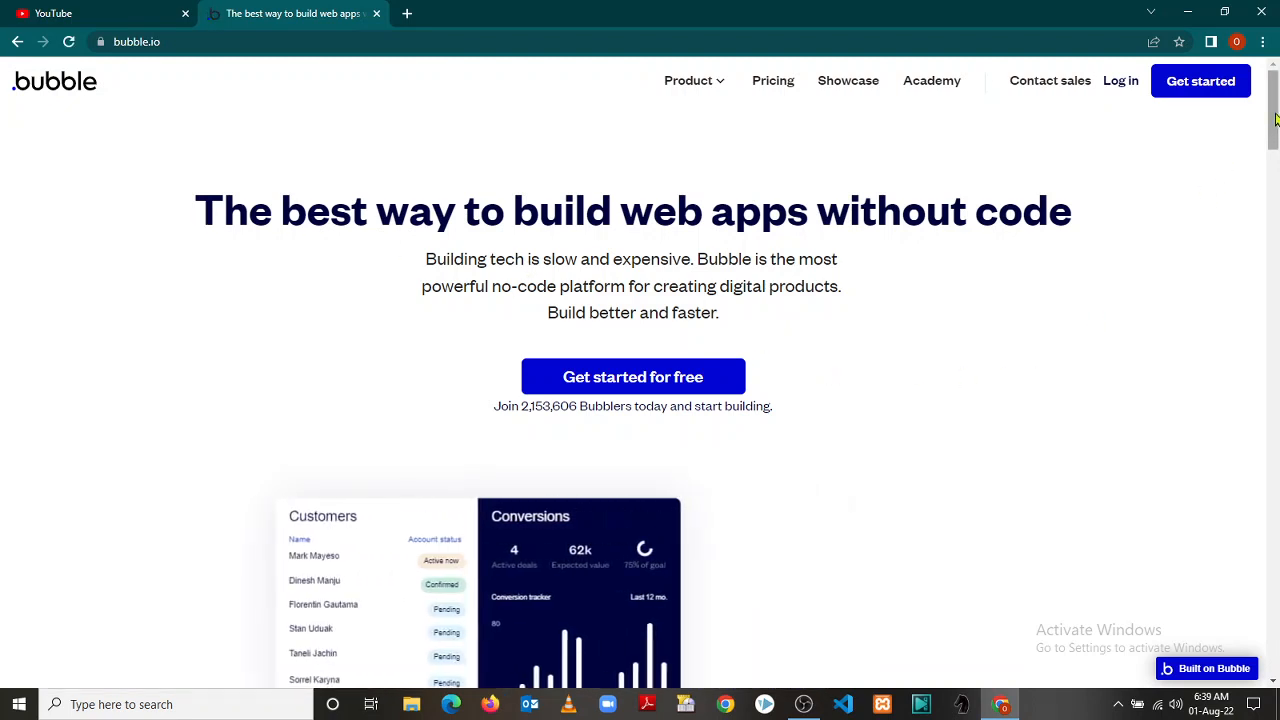
{"action": "left_click_drag", "start_coordinate": [1275, 119], "coordinate": [1276, 195]}
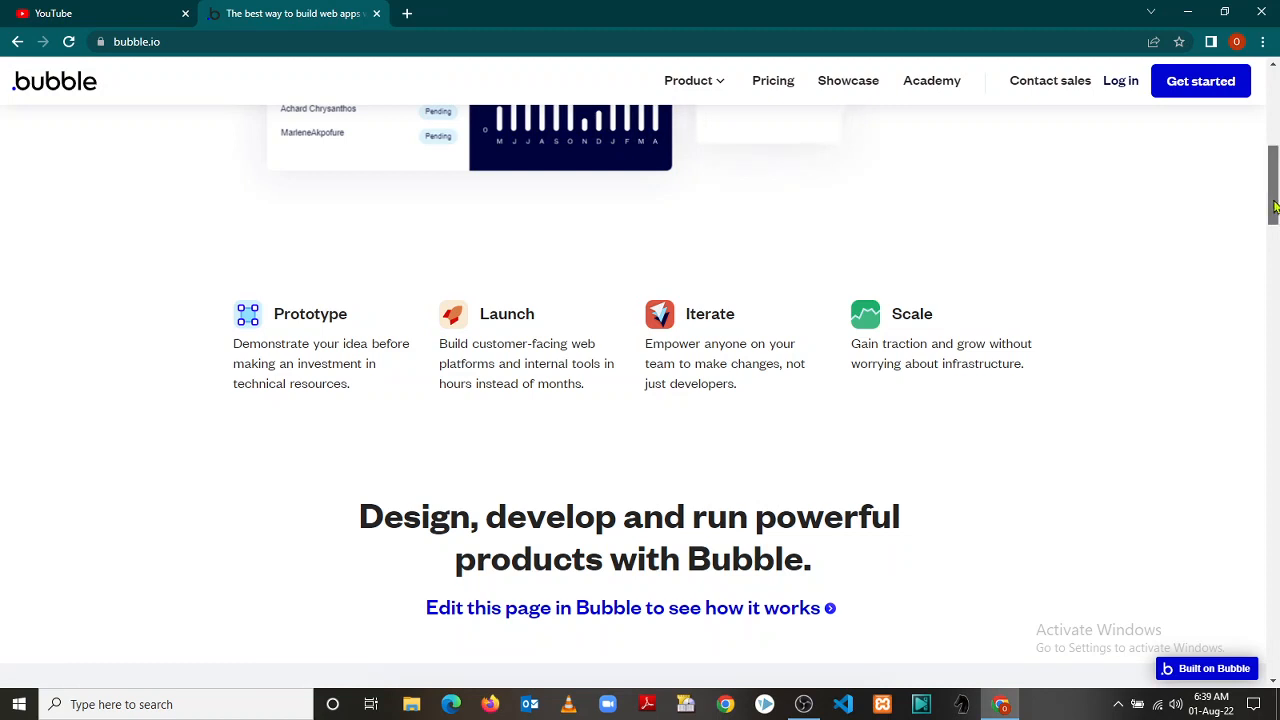
{"action": "left_click_drag", "start_coordinate": [1274, 218], "coordinate": [1274, 241]}
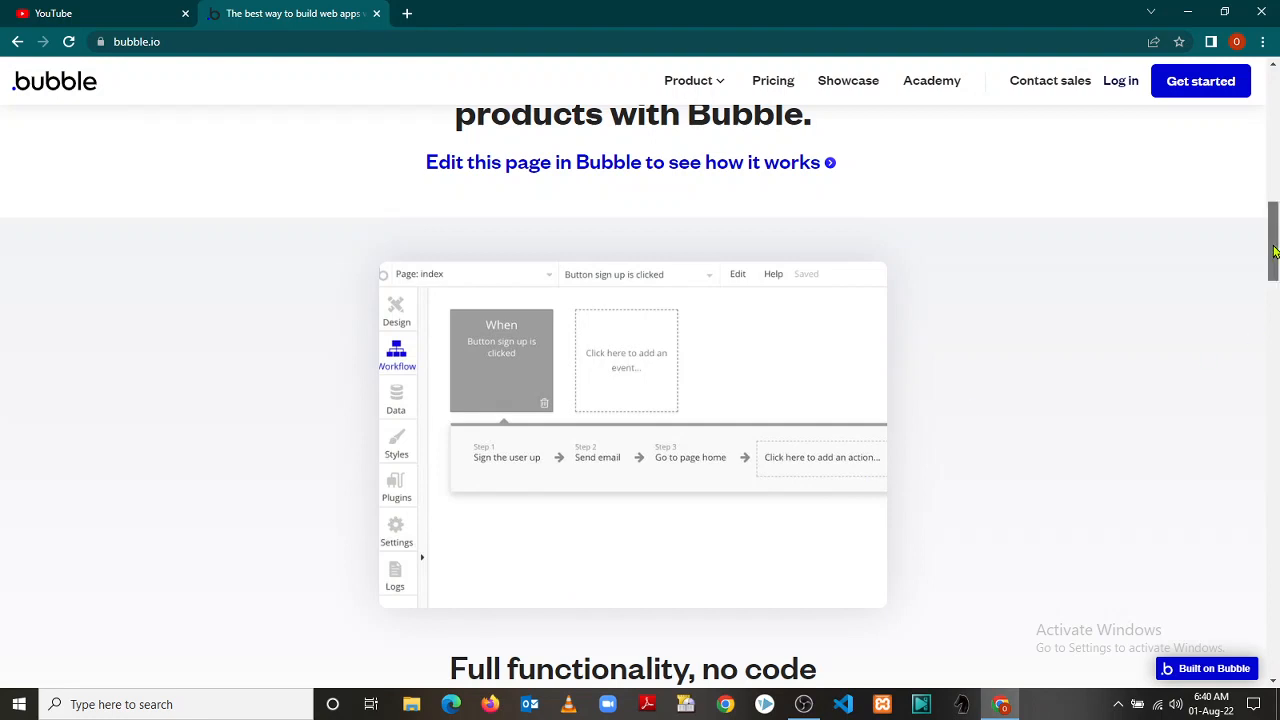
{"action": "left_click_drag", "start_coordinate": [1273, 252], "coordinate": [1273, 293]}
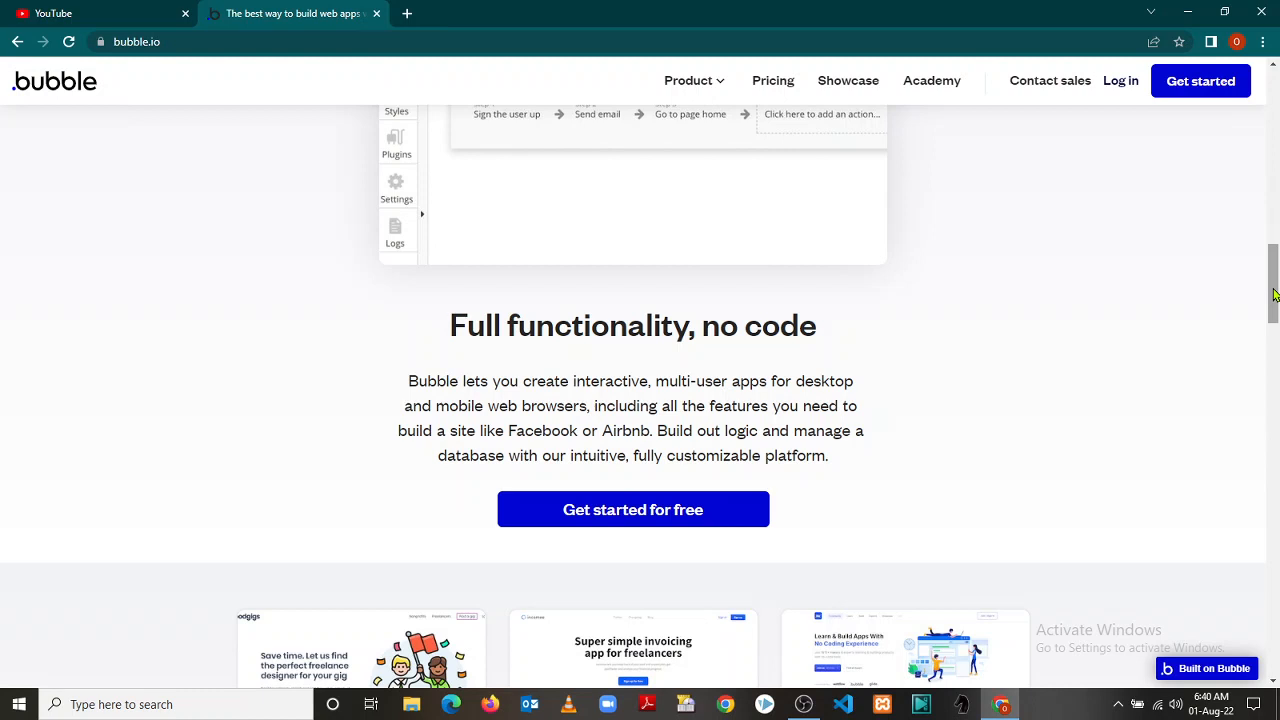
{"action": "left_click_drag", "start_coordinate": [1273, 293], "coordinate": [1273, 297]}
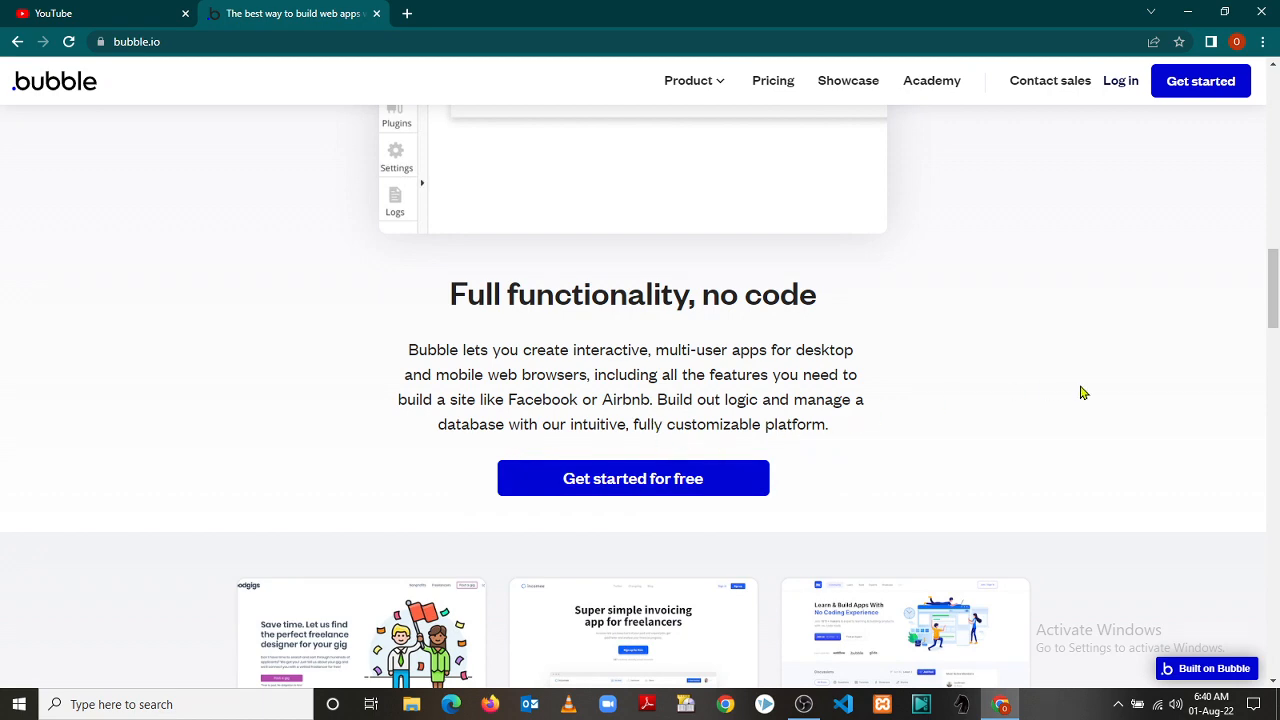
{"action": "left_click_drag", "start_coordinate": [1277, 296], "coordinate": [1275, 438]}
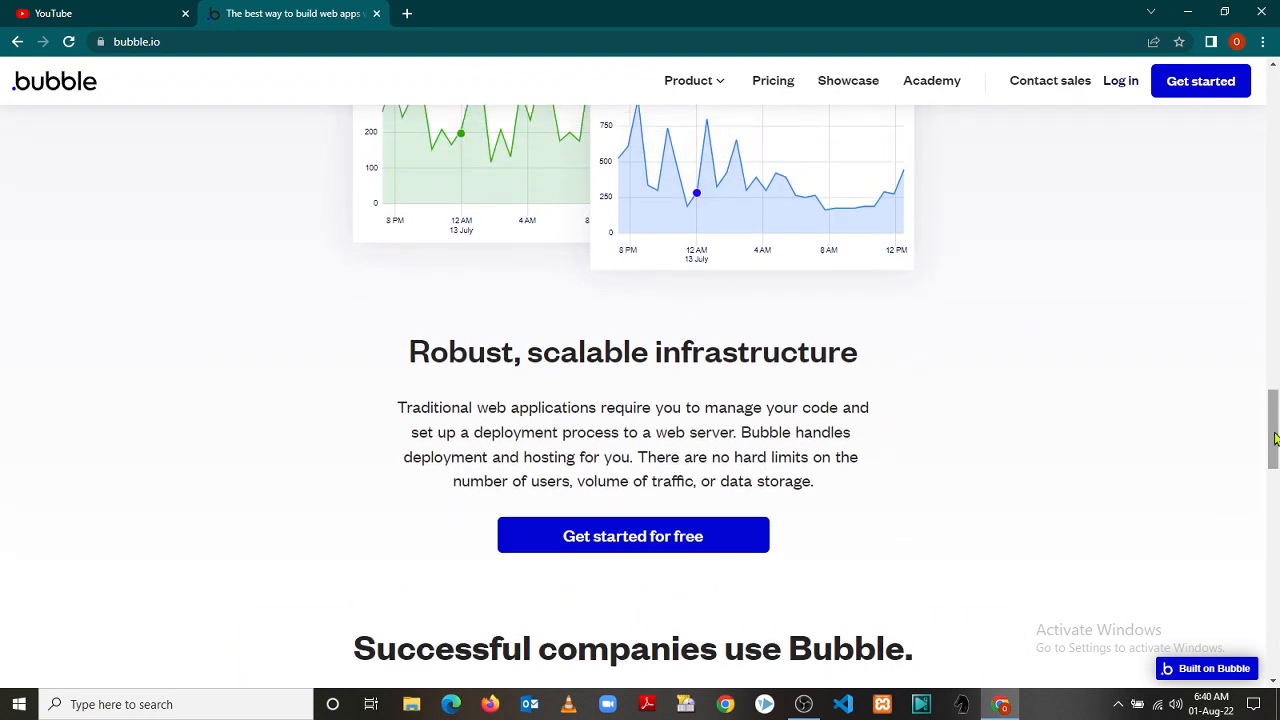
{"action": "left_click_drag", "start_coordinate": [1275, 437], "coordinate": [1274, 434]}
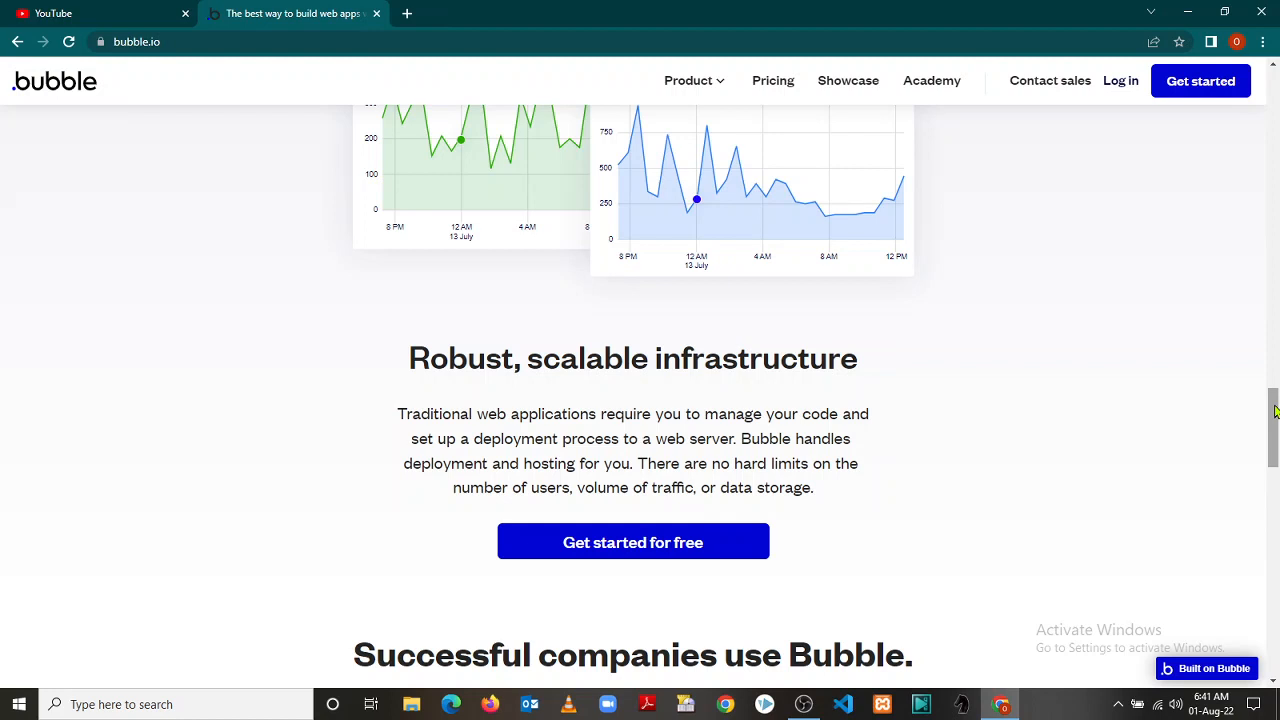
{"action": "left_click_drag", "start_coordinate": [1274, 410], "coordinate": [1274, 418]}
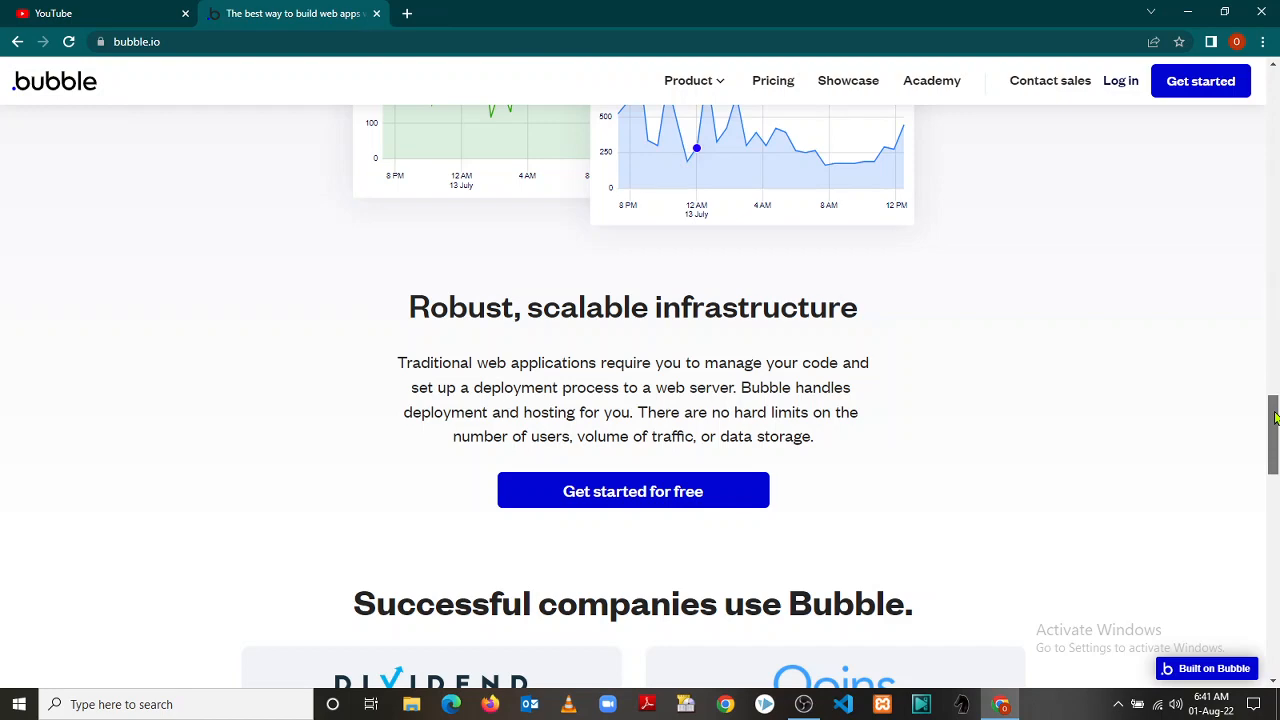
{"action": "left_click_drag", "start_coordinate": [1274, 418], "coordinate": [1274, 463]}
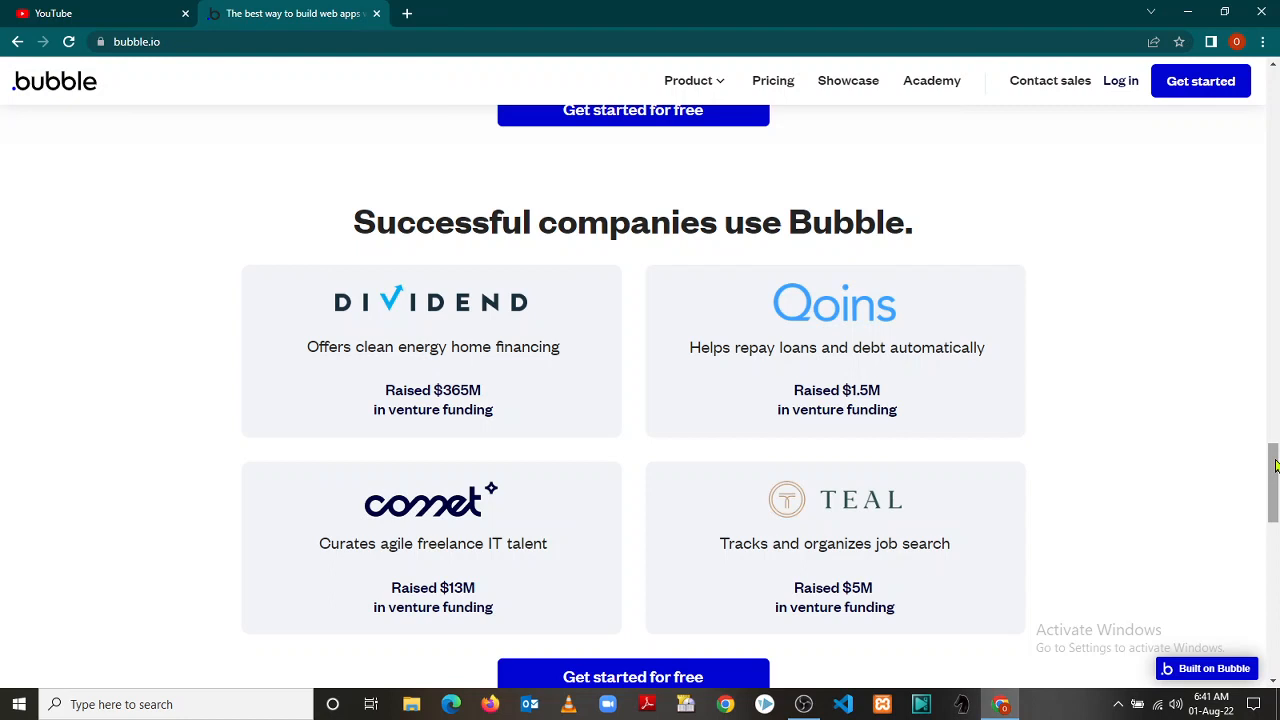
{"action": "left_click_drag", "start_coordinate": [1274, 463], "coordinate": [1274, 471]}
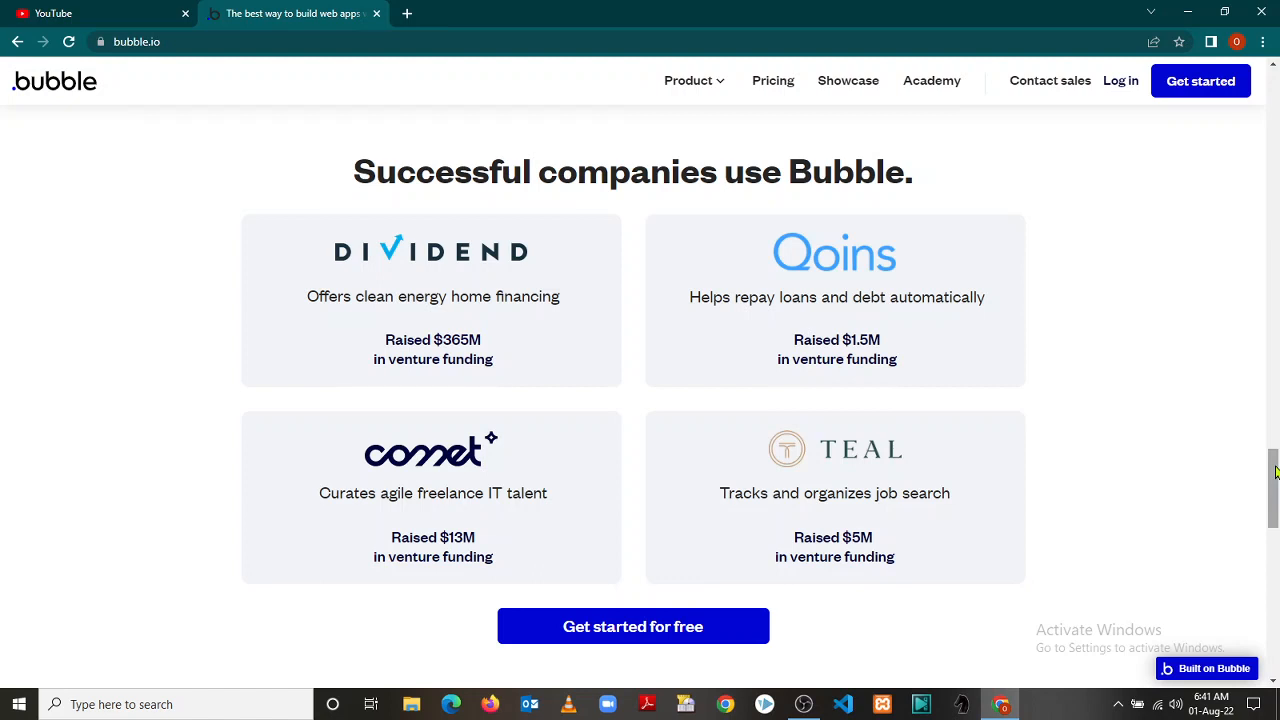
{"action": "left_click_drag", "start_coordinate": [1275, 472], "coordinate": [1275, 480]}
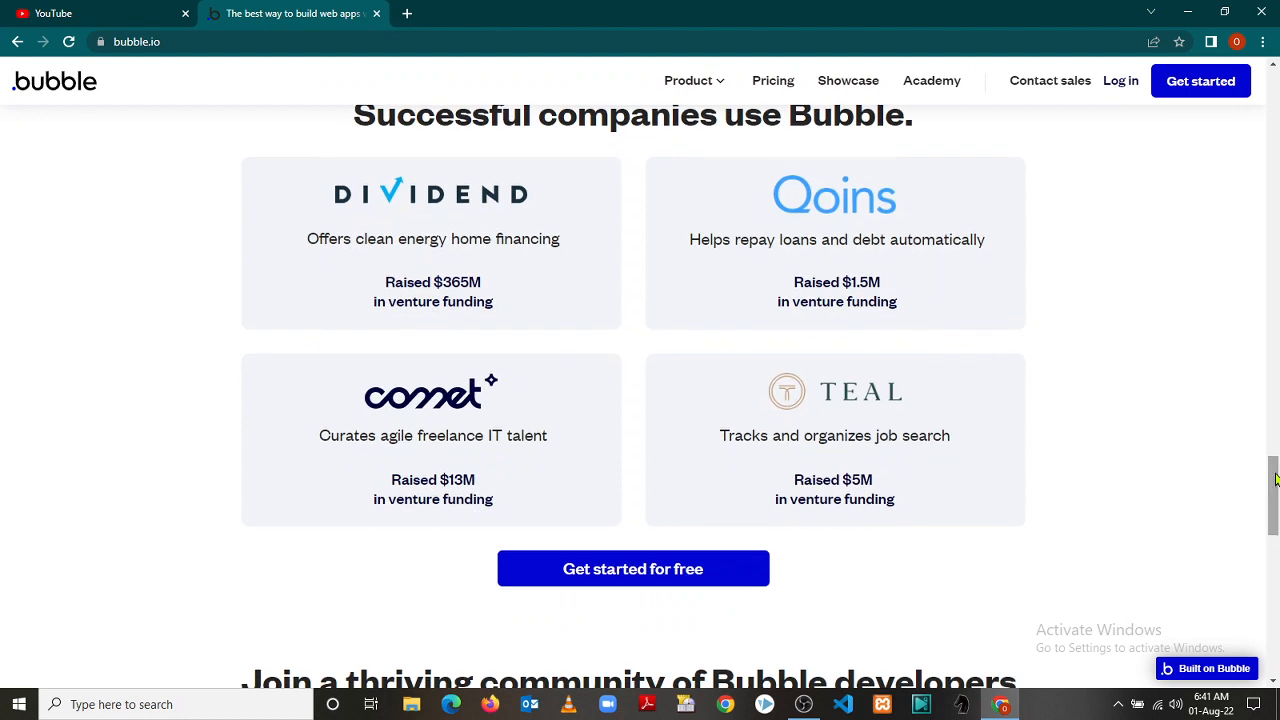
{"action": "left_click_drag", "start_coordinate": [1275, 480], "coordinate": [1238, 88]}
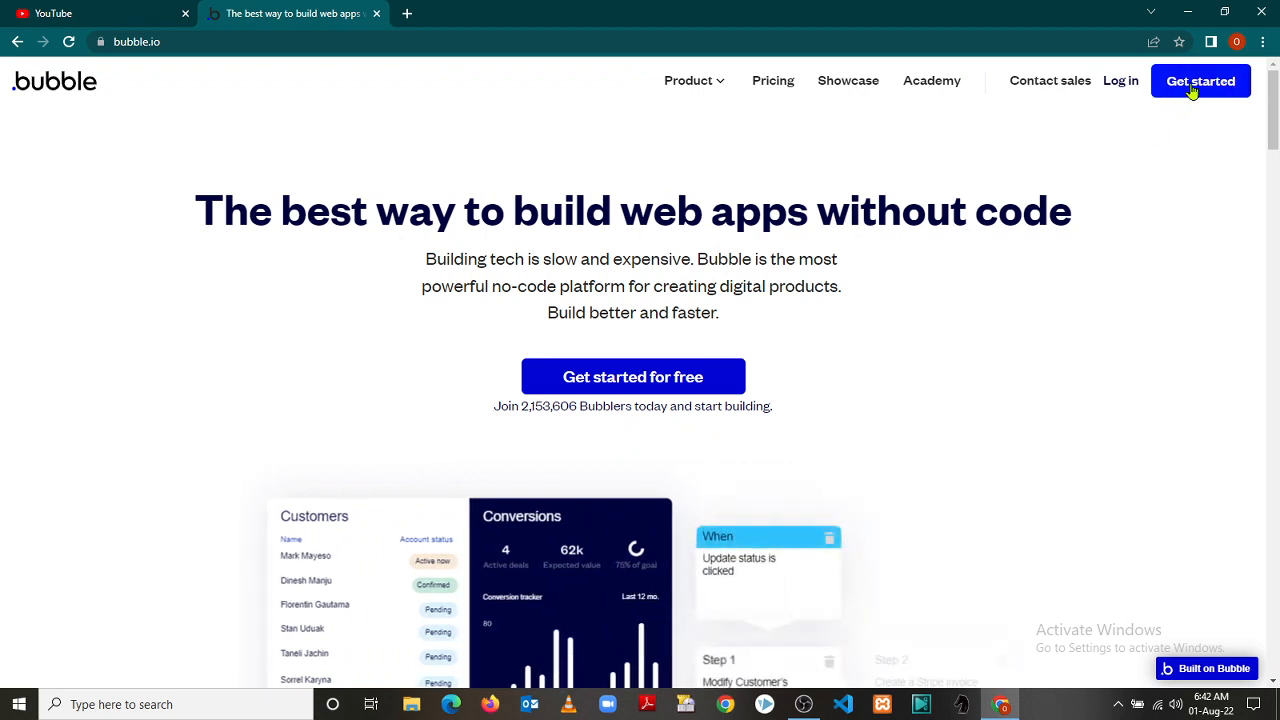
Open the Bubble sign-up form and scroll back up to its fields
{"action": "left_click", "coordinate": [1193, 91]}
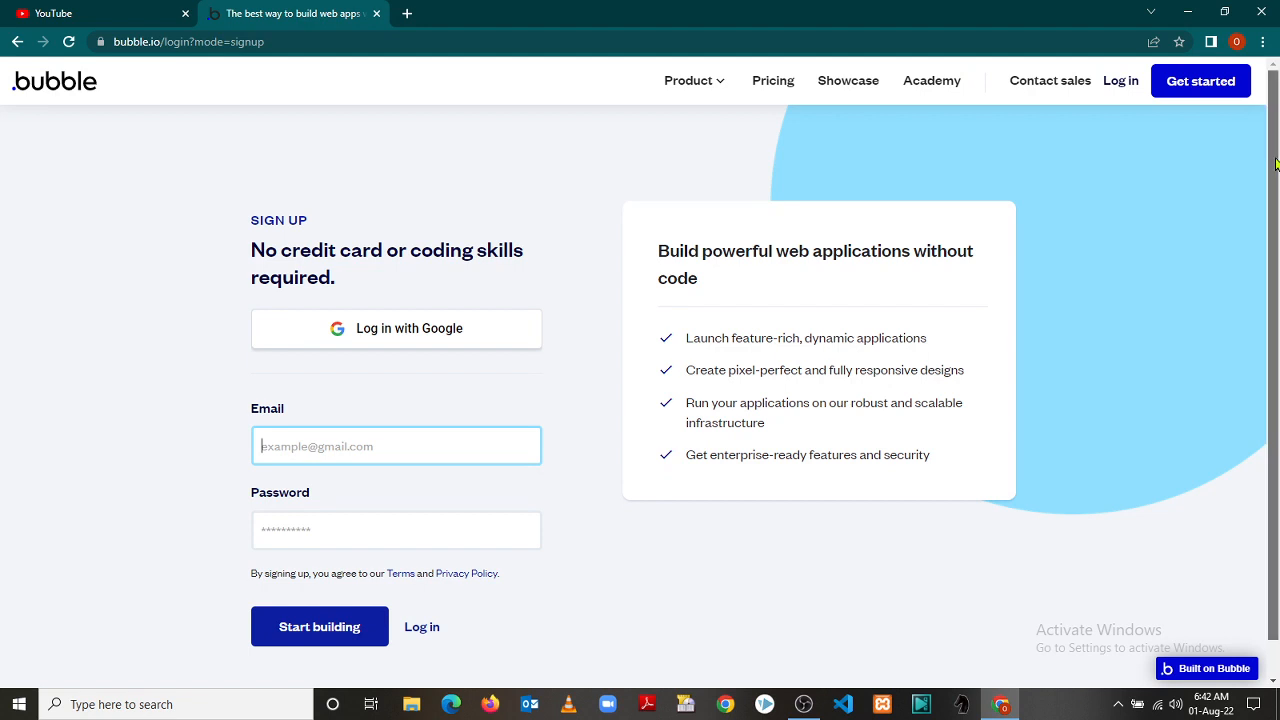
{"action": "mouse_move", "coordinate": [1275, 163]}
{"action": "left_mouse_down"}
{"action": "mouse_move", "coordinate": [1277, 254]}
{"action": "mouse_move", "coordinate": [1277, 140]}
{"action": "left_mouse_up"}
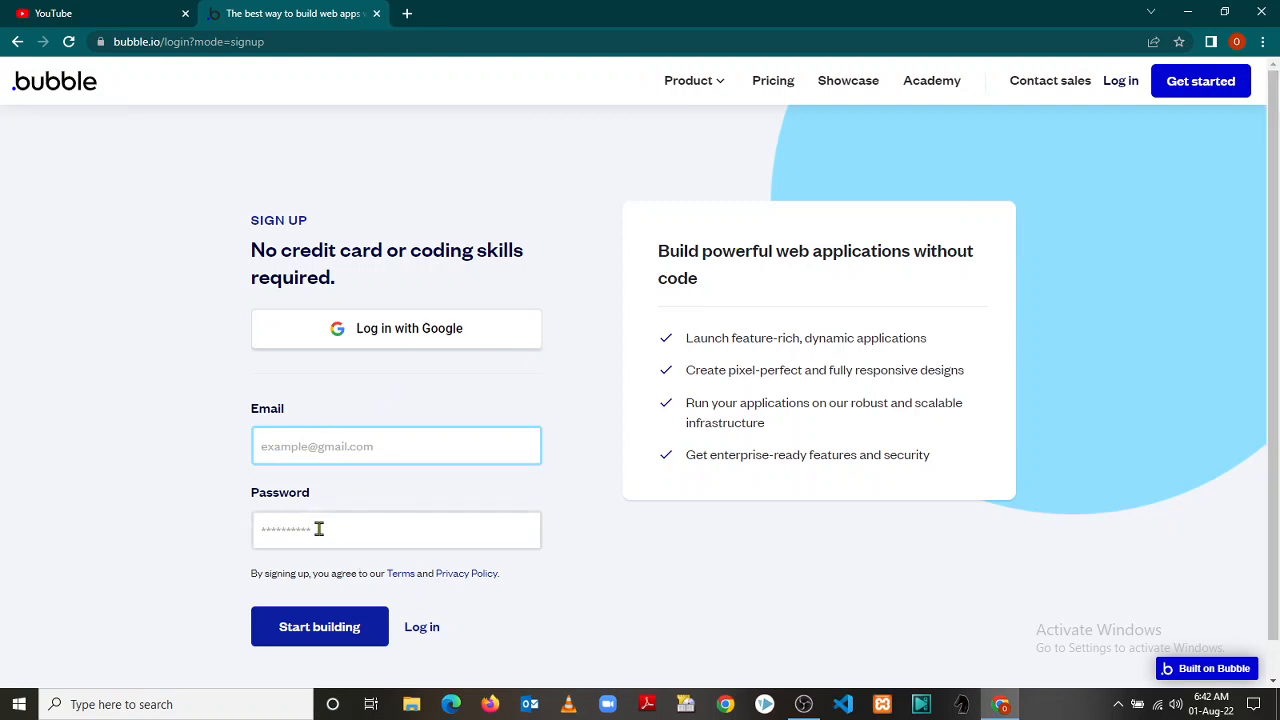
{"action": "left_click", "coordinate": [320, 628]}
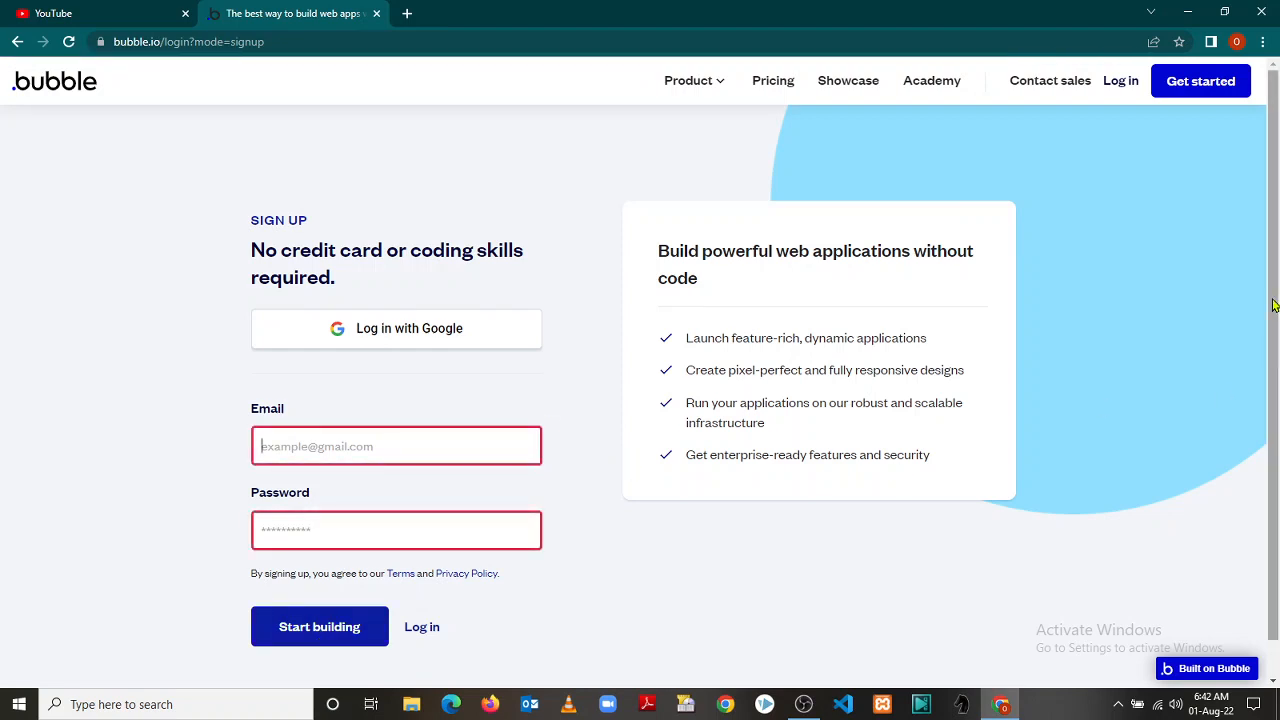
{"action": "left_click_drag", "start_coordinate": [1273, 305], "coordinate": [1277, 415]}
{"action": "scroll", "coordinate": [1277, 357], "scroll_direction": "up", "scroll_amount": 1}
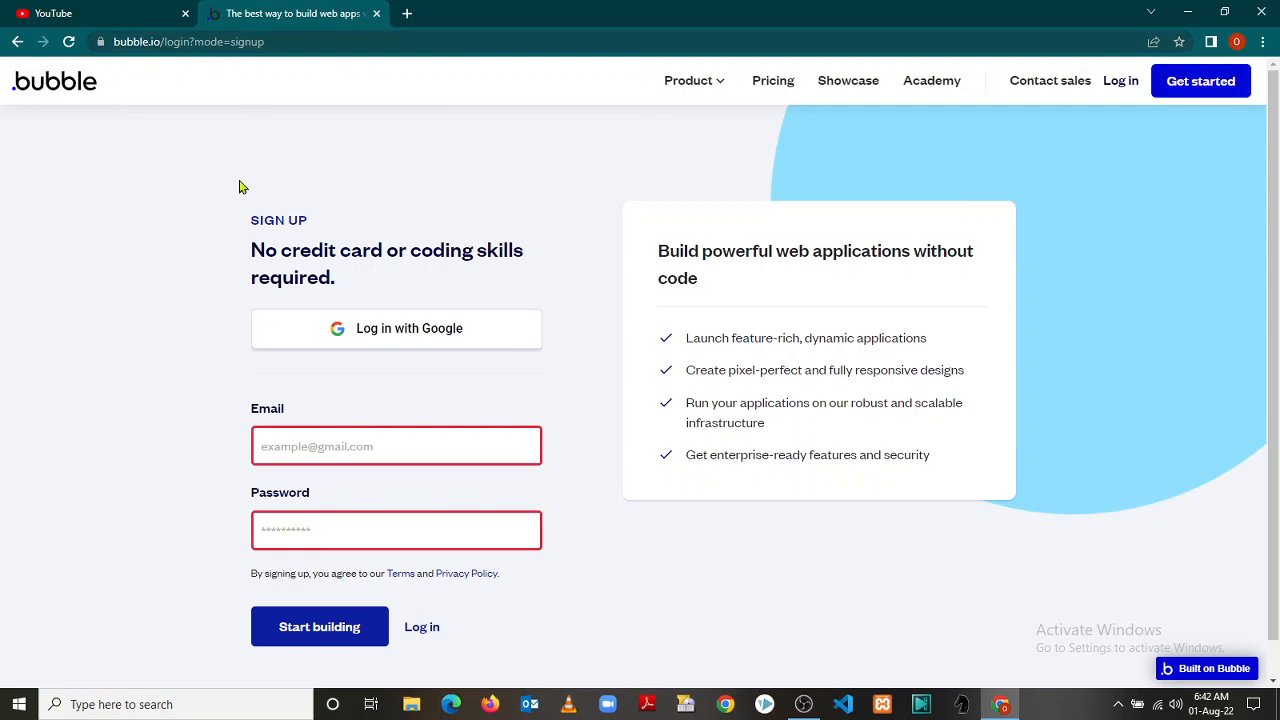
Enter the account's e-mail address in the Email field, correcting a typo
{"action": "left_click", "coordinate": [299, 447]}
{"action": "type", "text": "johuua"}
{"action": "key", "text": "BackSpace"}
{"action": "key", "text": "BackSpace"}
{"action": "key", "text": "BackSpace"}
{"action": "key", "text": "BackSpace"}
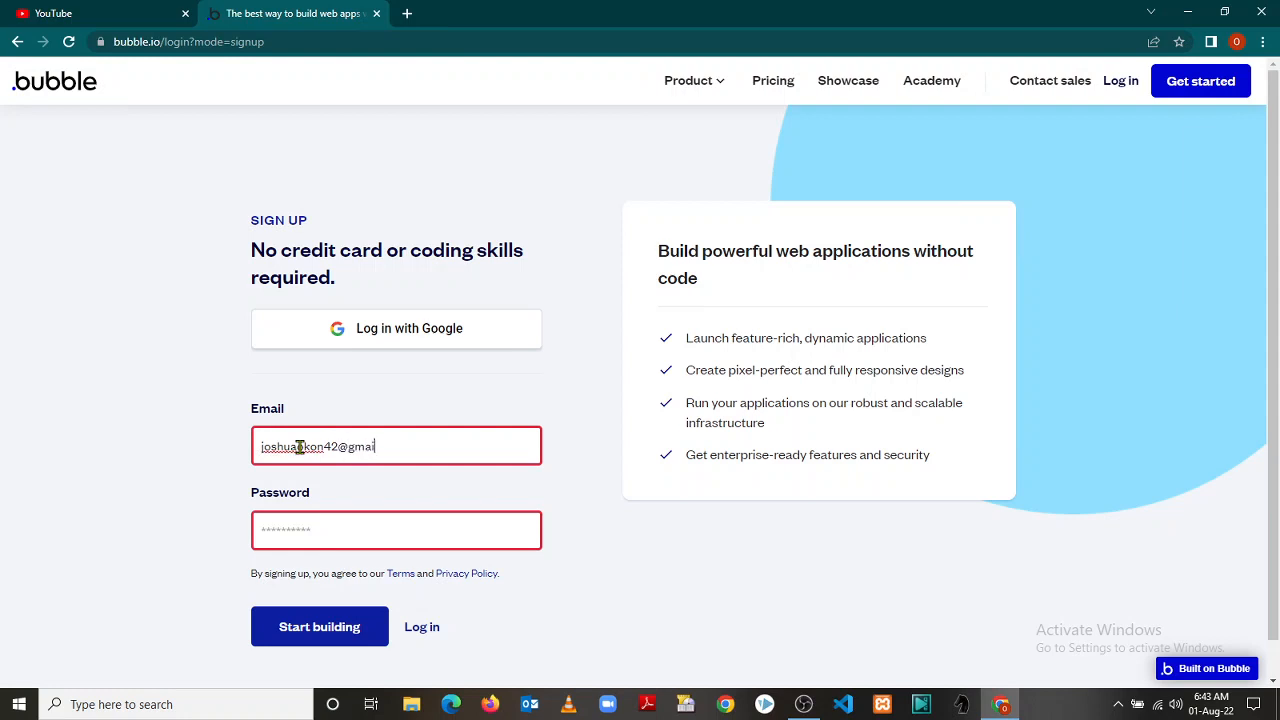
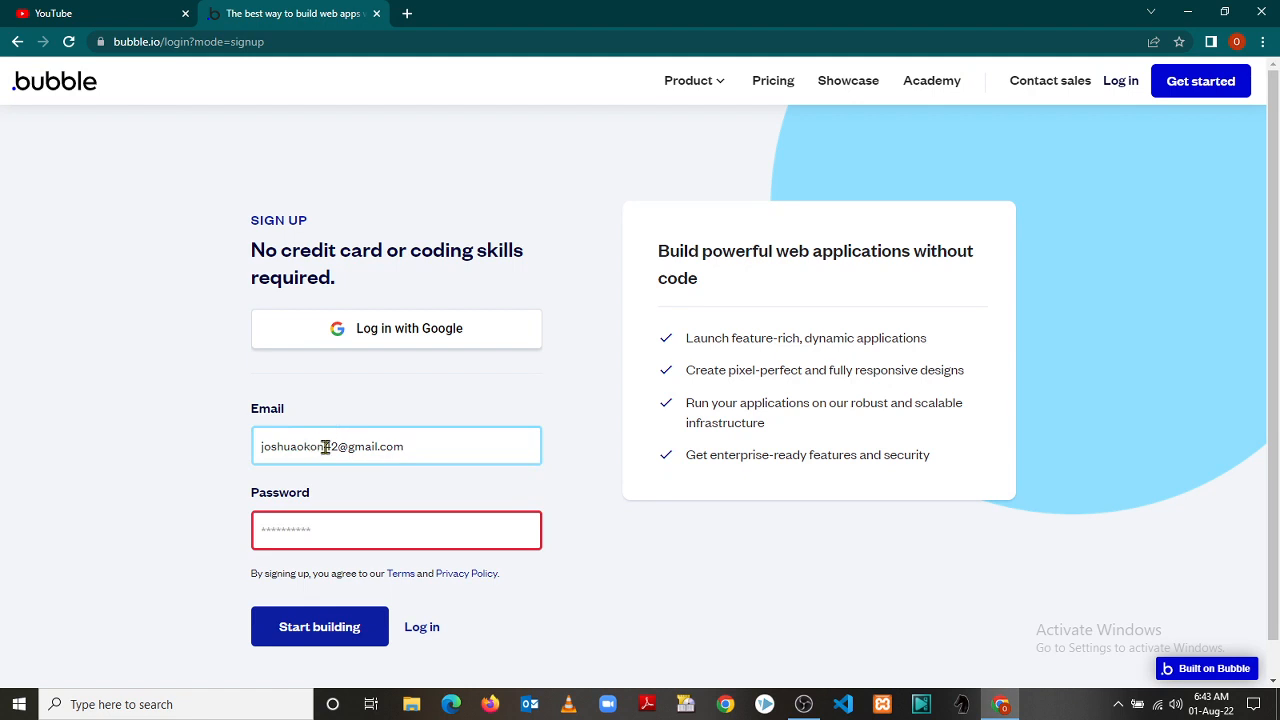
Type the account password and submit the form with Start building
{"action": "left_click", "coordinate": [317, 531]}
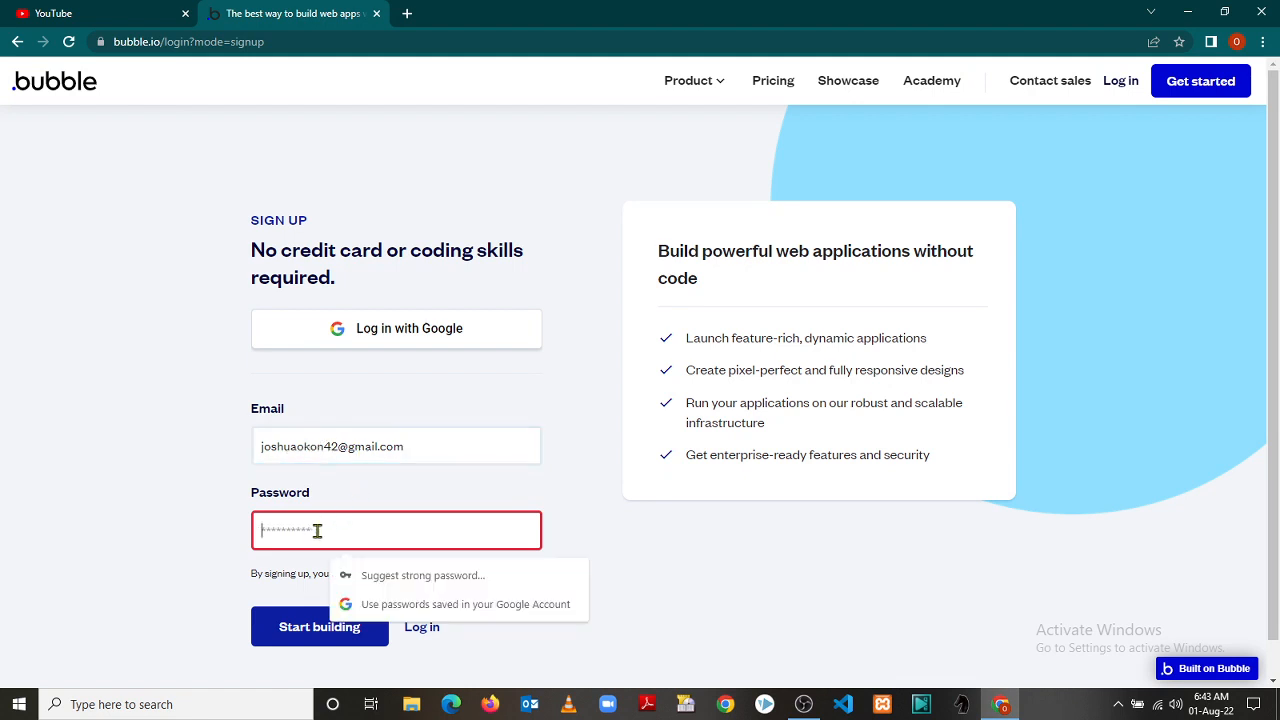
{"action": "type", "text": "***"}
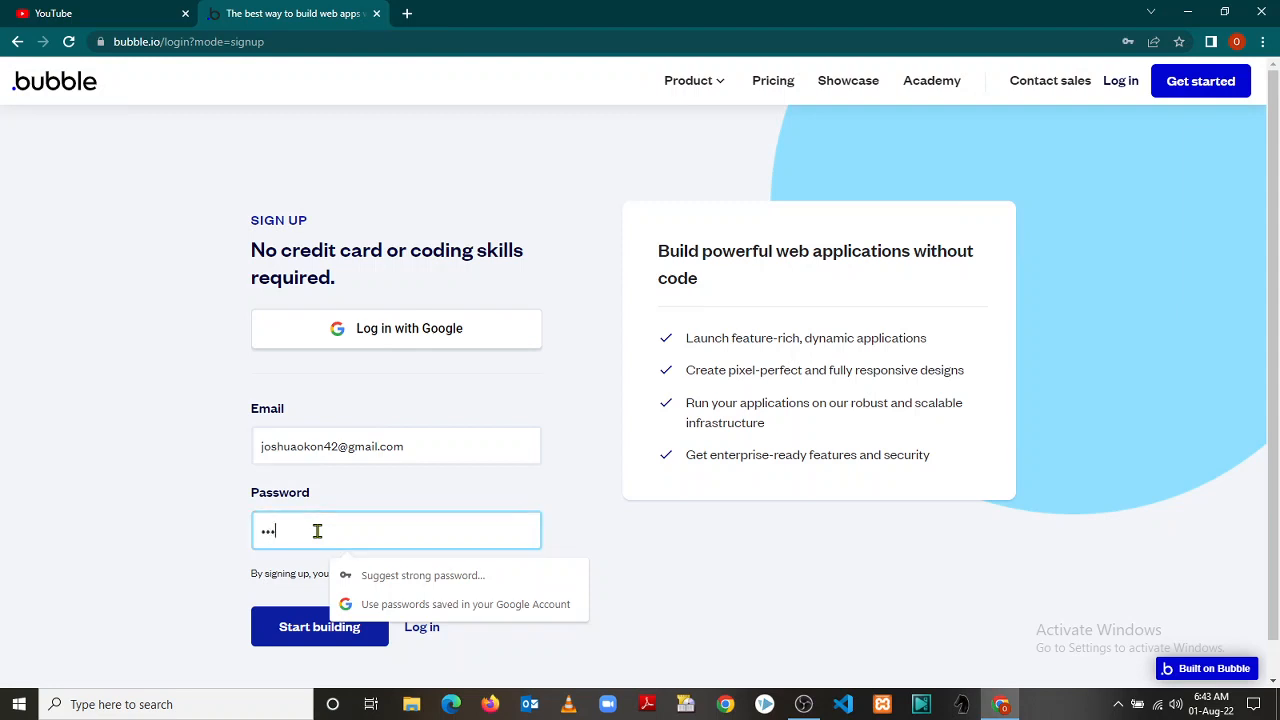
{"action": "key", "text": "BackSpace"}
{"action": "key", "text": "BackSpace"}
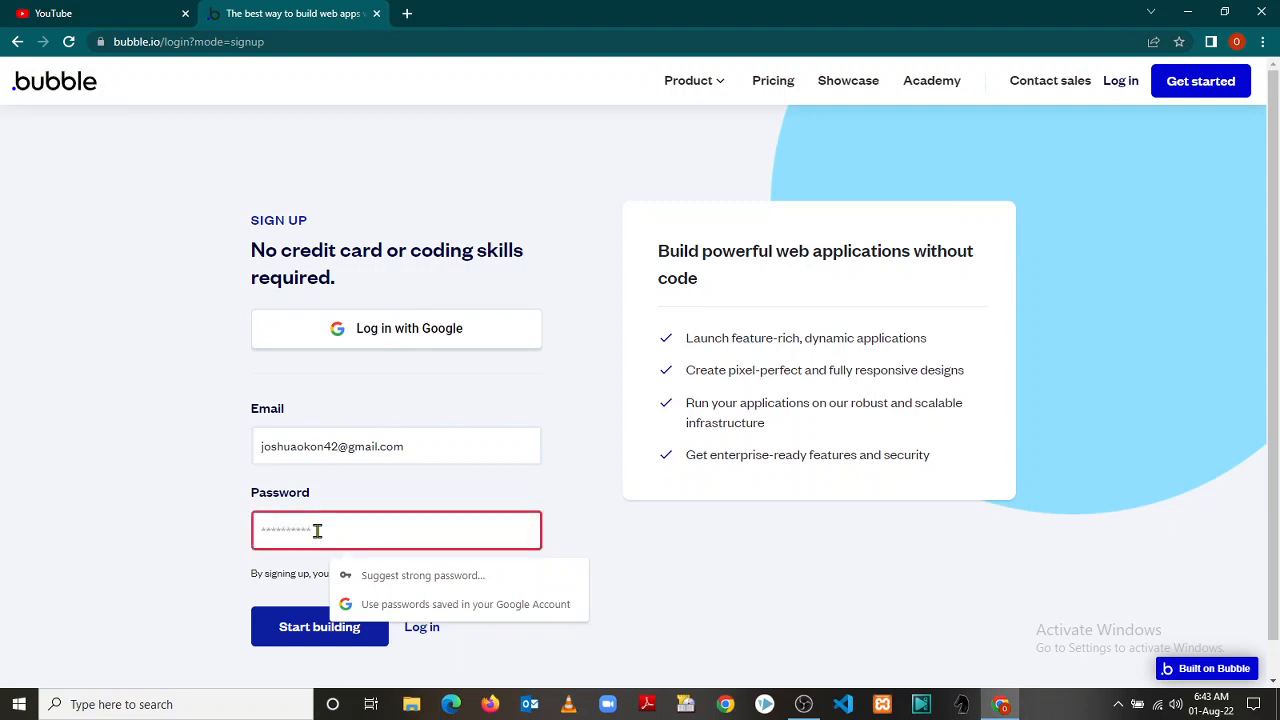
{"action": "type", "text": "*****"}
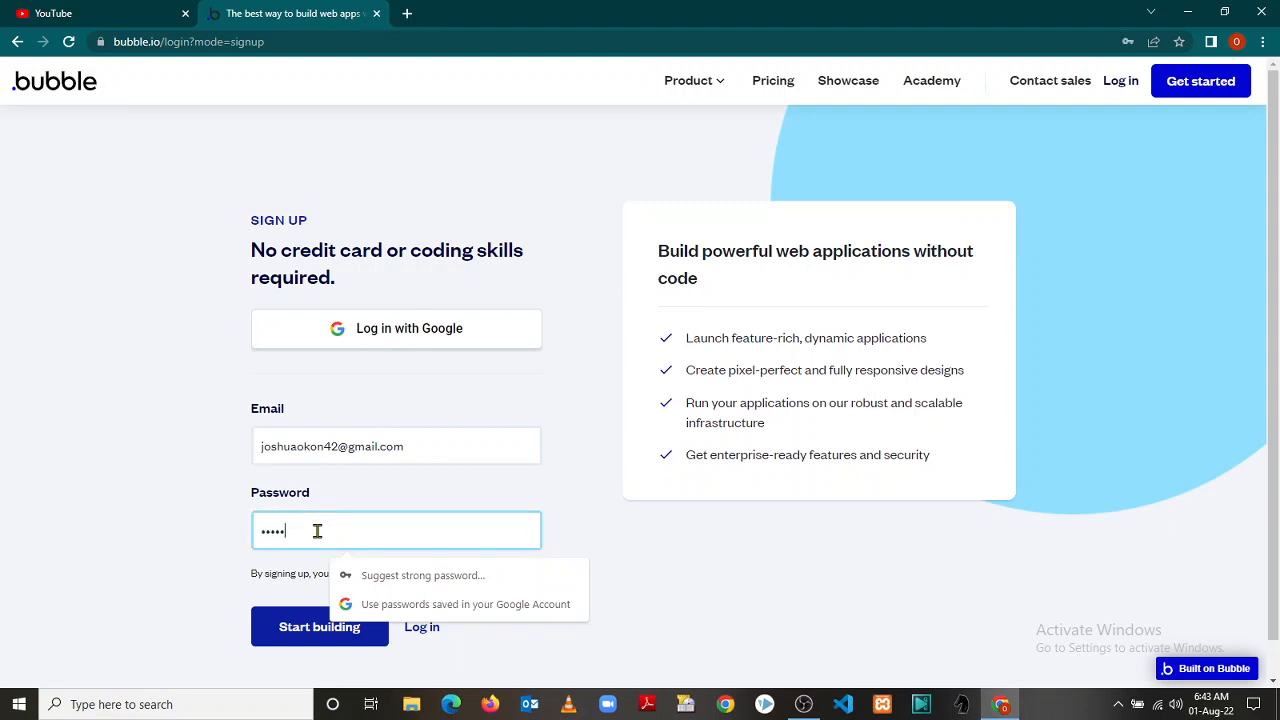
{"action": "type", "text": "****"}
{"action": "left_click", "coordinate": [276, 627]}
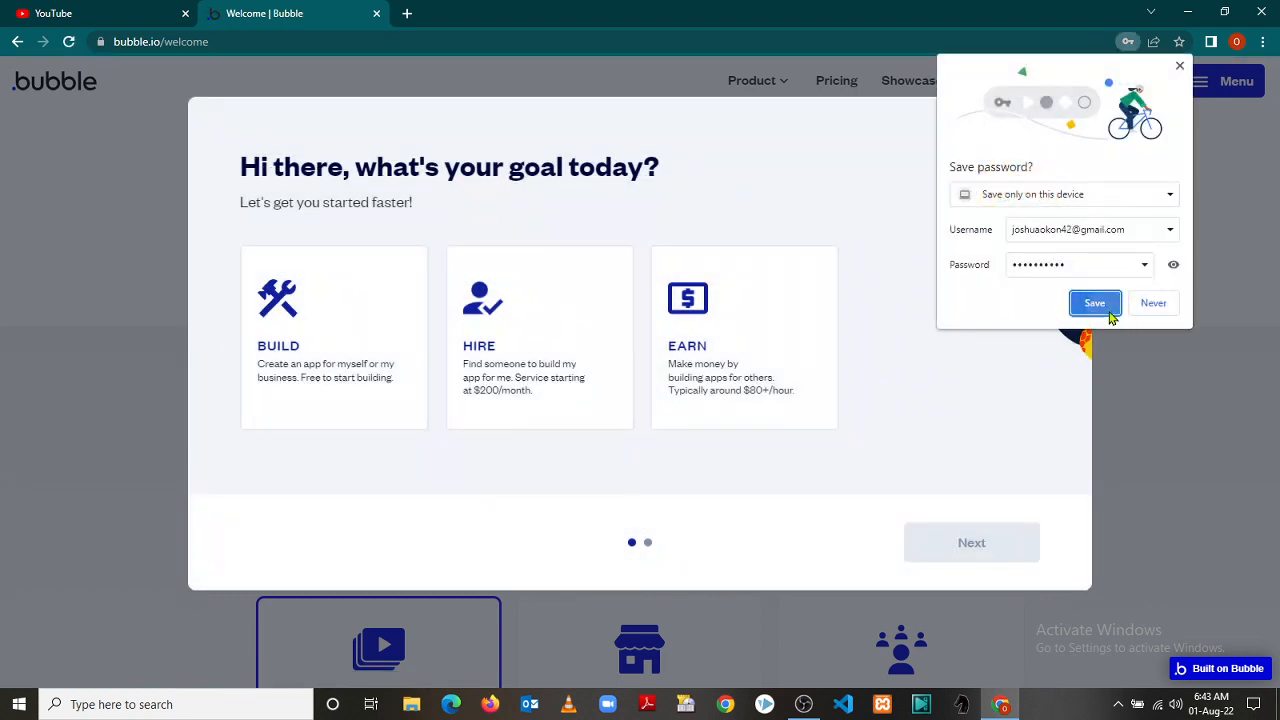
Save the password in Chrome, choose Build as the goal and Friends or colleagues as referral
{"action": "left_click", "coordinate": [1097, 305]}
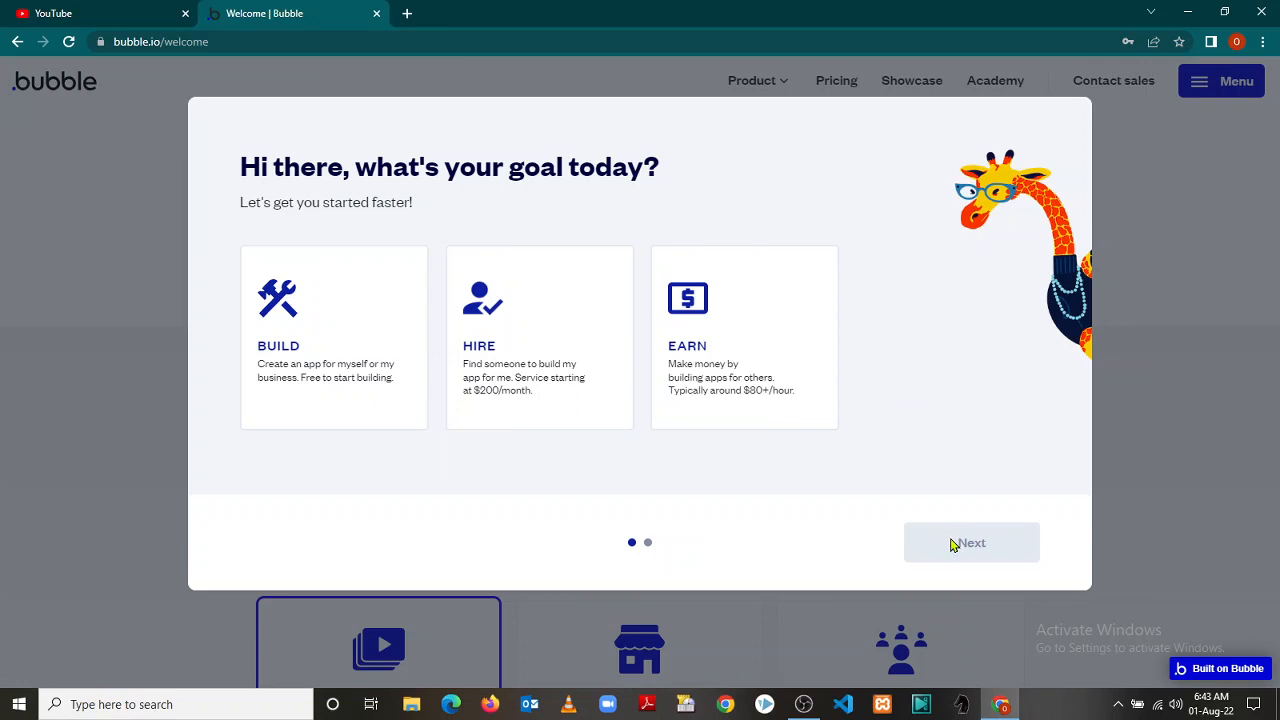
{"action": "left_click", "coordinate": [322, 337]}
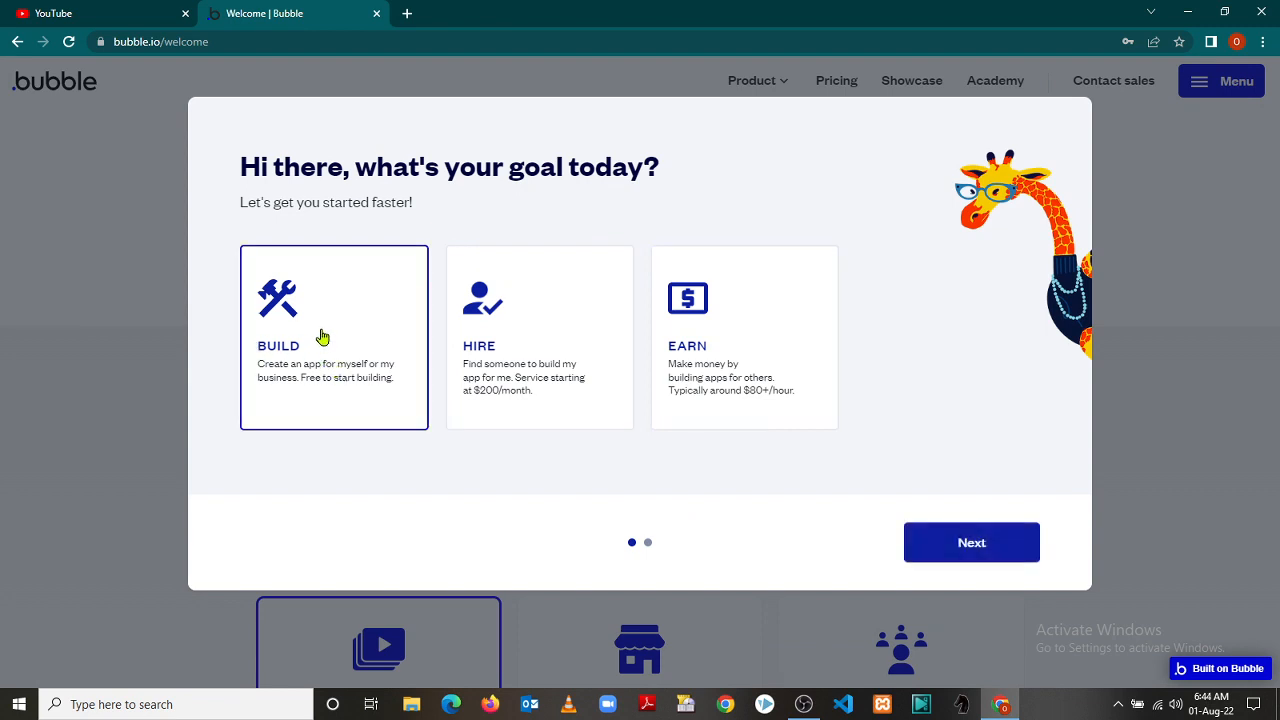
{"action": "left_click", "coordinate": [975, 545]}
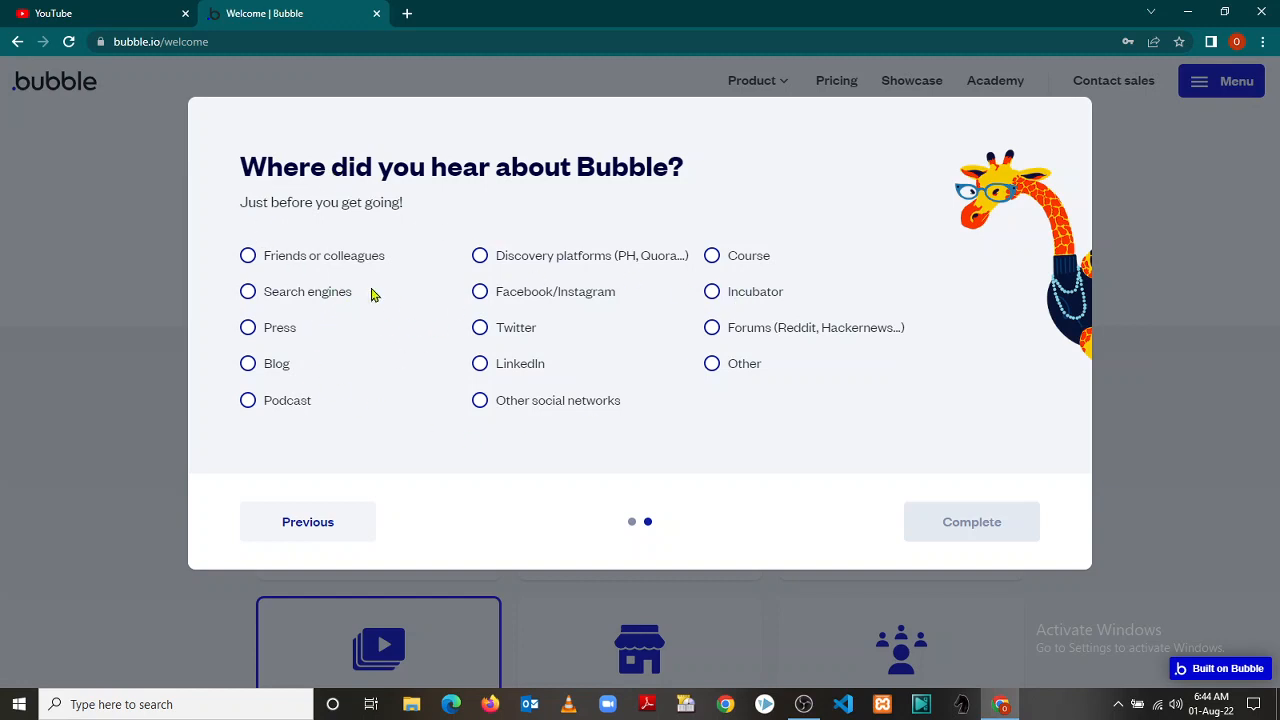
{"action": "left_click", "coordinate": [248, 258]}
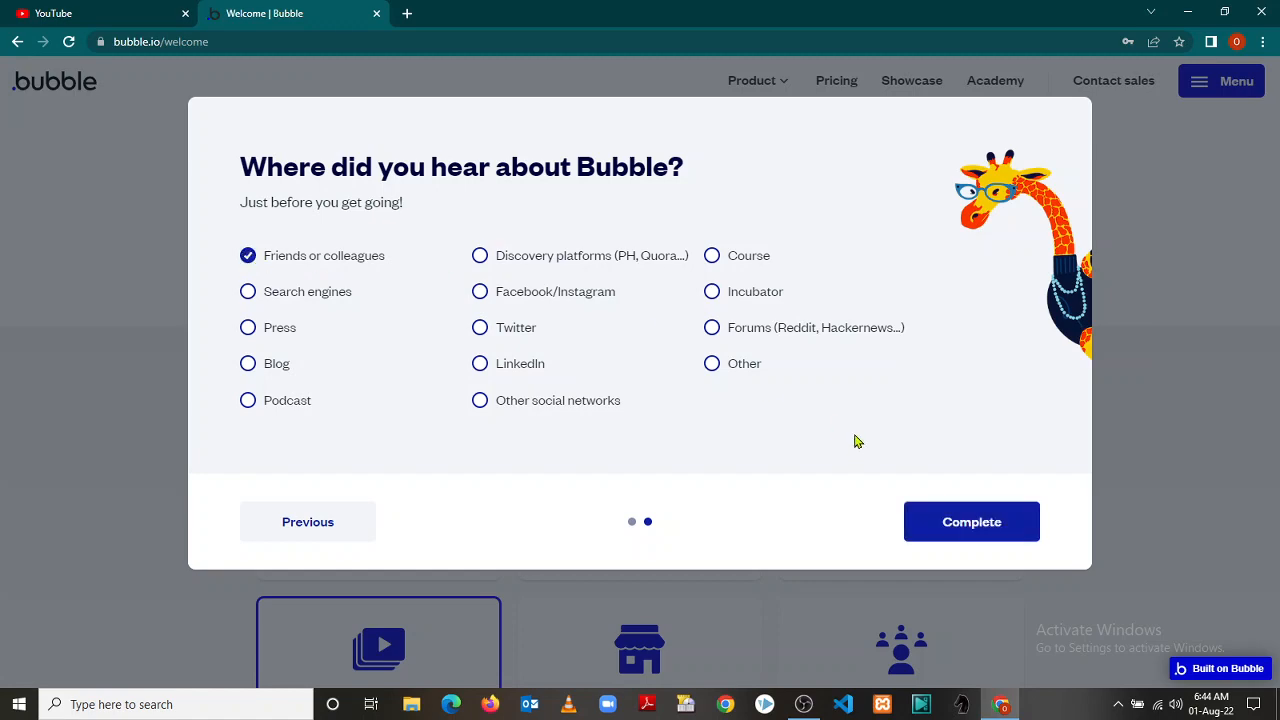
{"action": "left_click", "coordinate": [926, 518]}
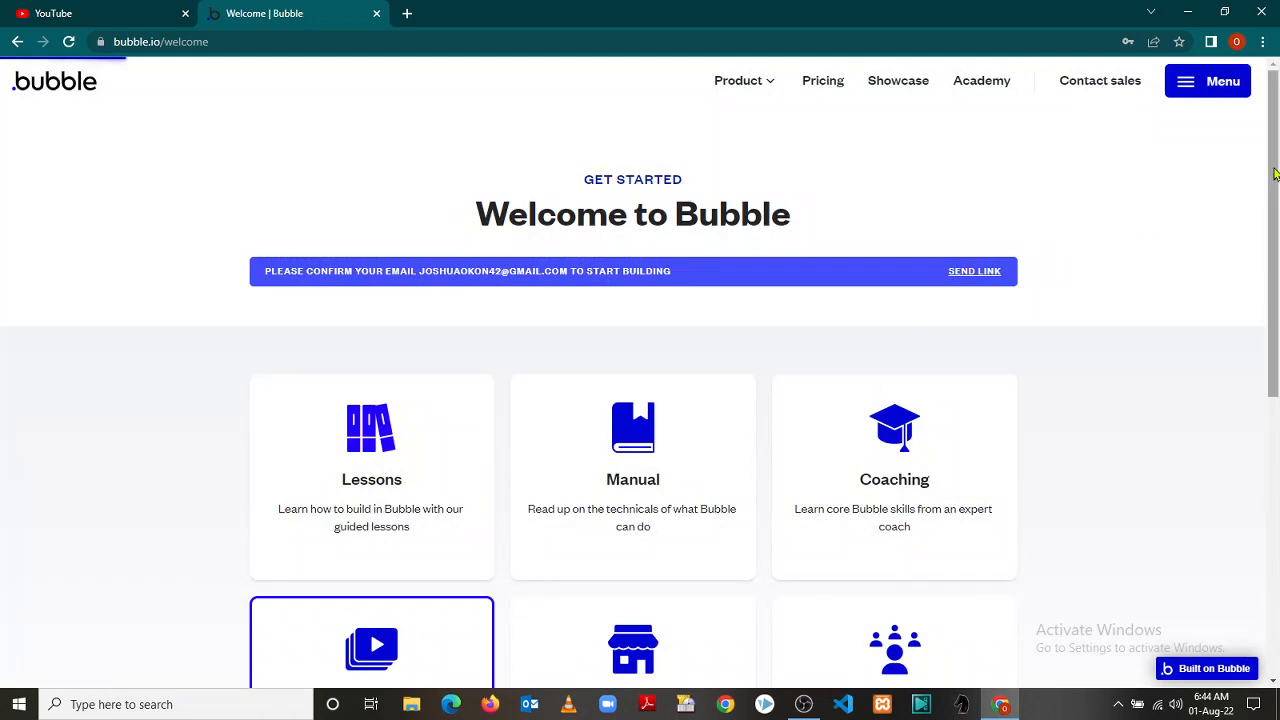
Dismiss the Check your inbox notice and open a new blank tab
{"action": "left_click_drag", "start_coordinate": [1274, 177], "coordinate": [1278, 242]}
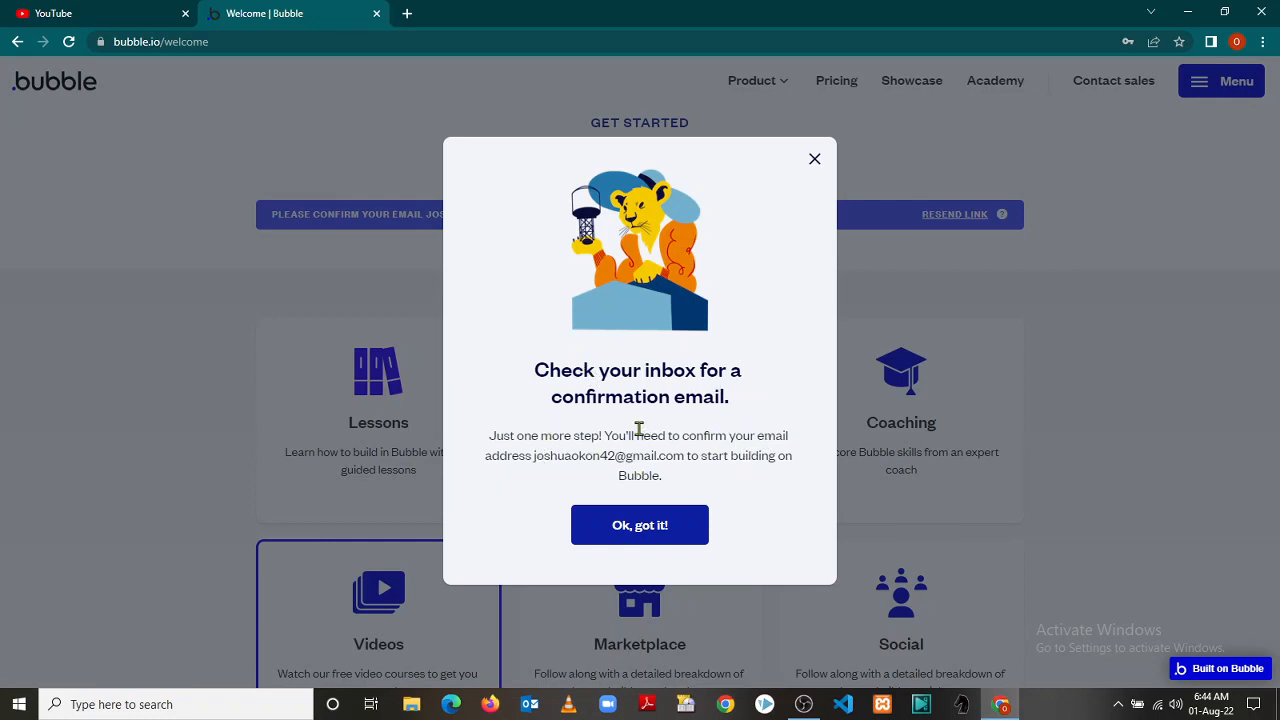
{"action": "left_click", "coordinate": [651, 533]}
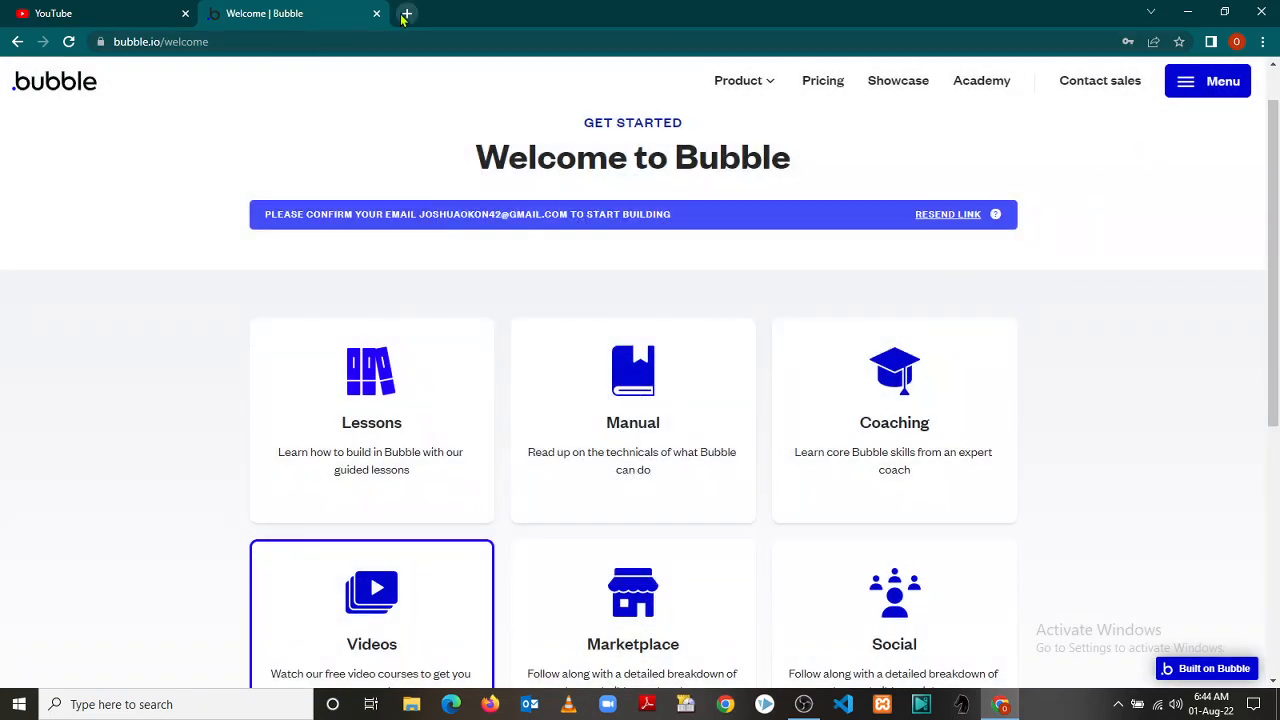
{"action": "left_click", "coordinate": [407, 14]}
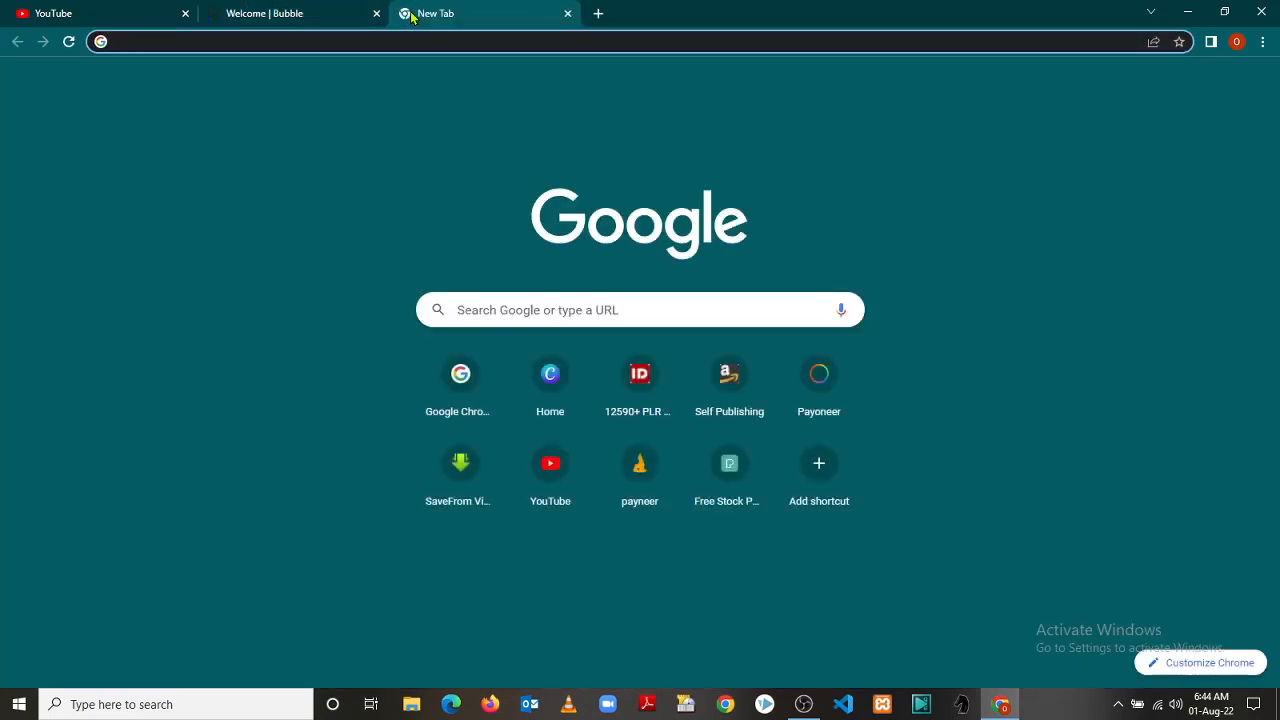
Open Gmail from the apps grid and follow the Verify Your Bubble Account confirmation link
{"action": "left_click", "coordinate": [1214, 83]}
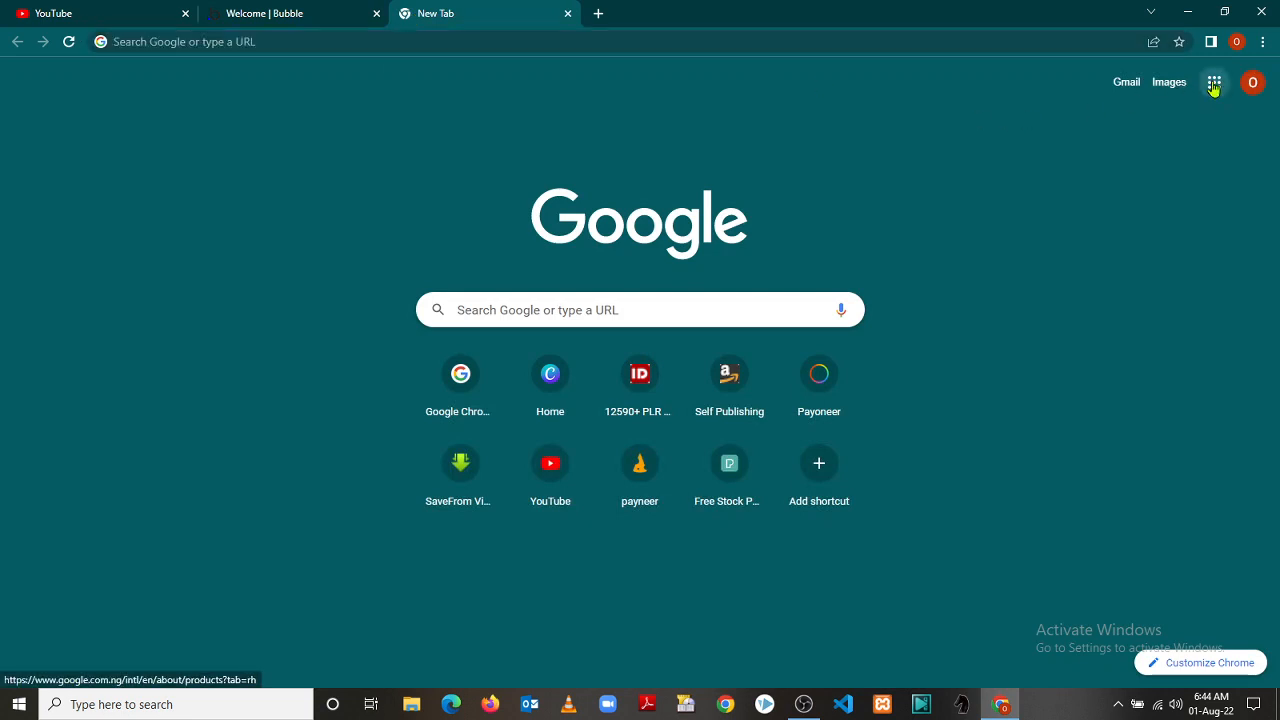
{"action": "left_click", "coordinate": [1067, 320]}
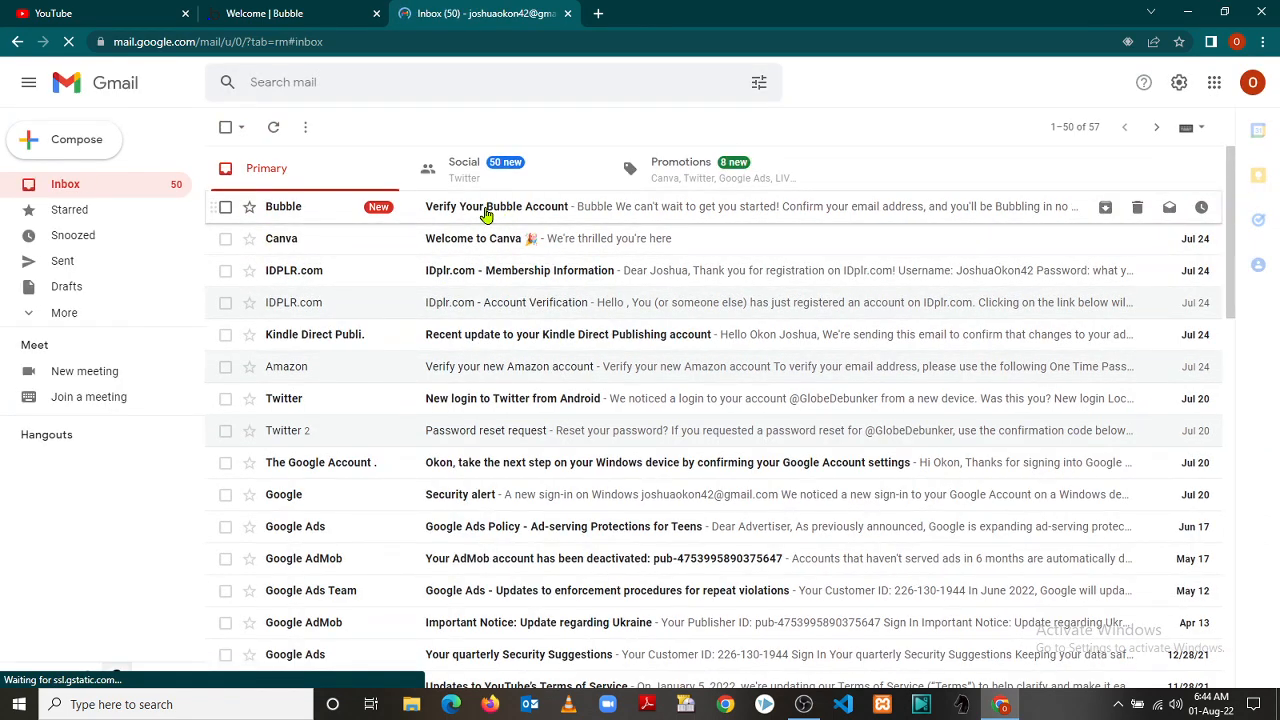
{"action": "left_click", "coordinate": [487, 216]}
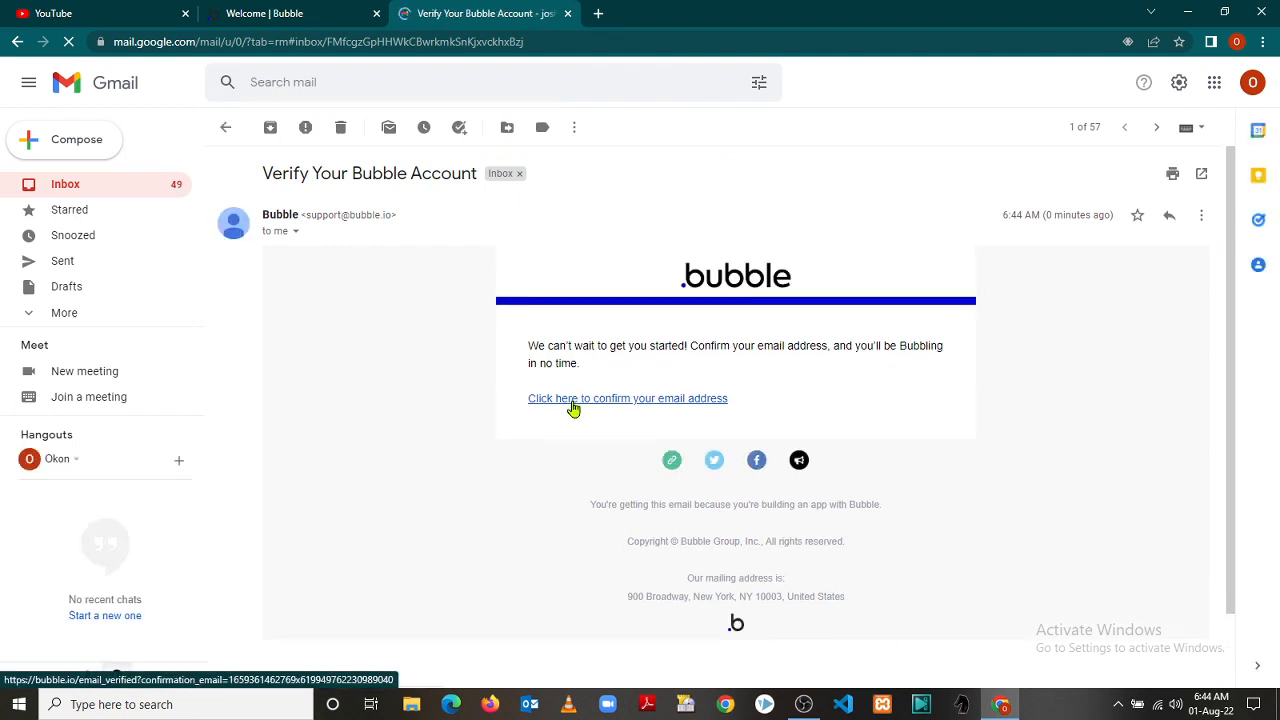
{"action": "left_click", "coordinate": [574, 400]}
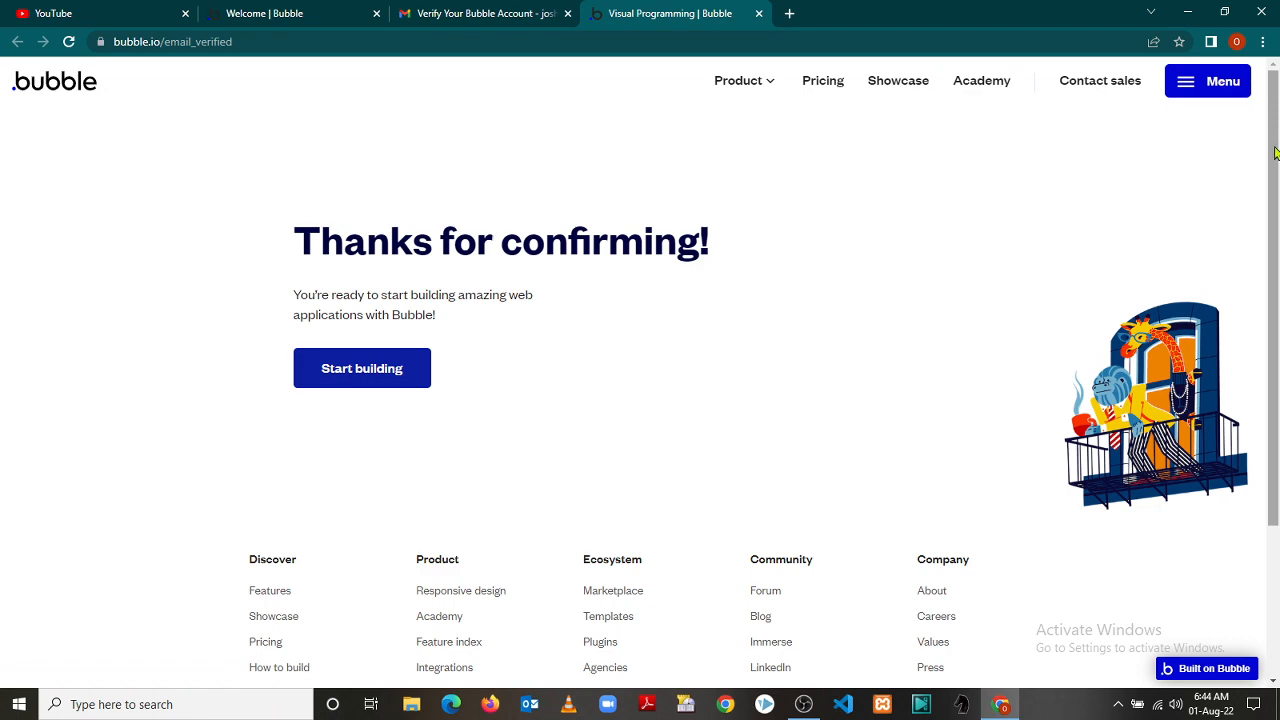
Start building from the confirmation page and close the older Welcome | Bubble tab
{"action": "scroll", "coordinate": [1276, 130], "scroll_direction": "down", "scroll_amount": 1}
{"action": "scroll", "coordinate": [1277, 100], "scroll_direction": "up", "scroll_amount": 1}
{"action": "left_click", "coordinate": [362, 370]}
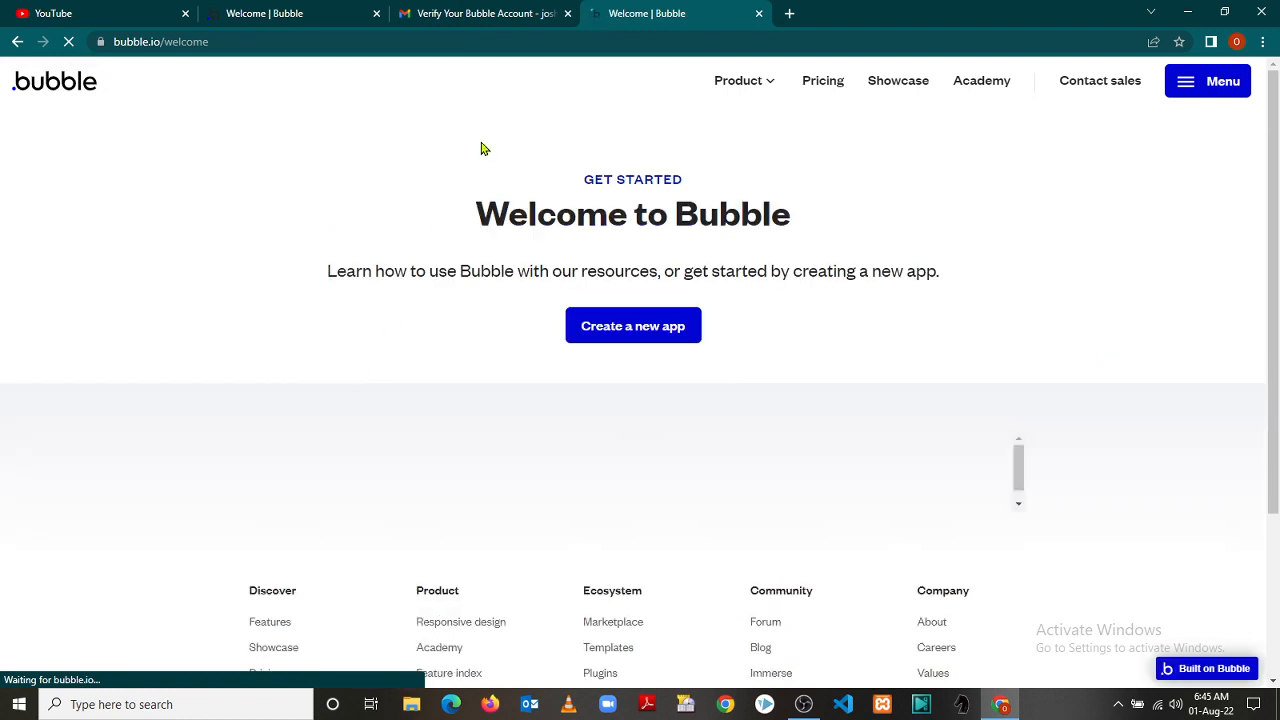
{"action": "left_click", "coordinate": [376, 13]}
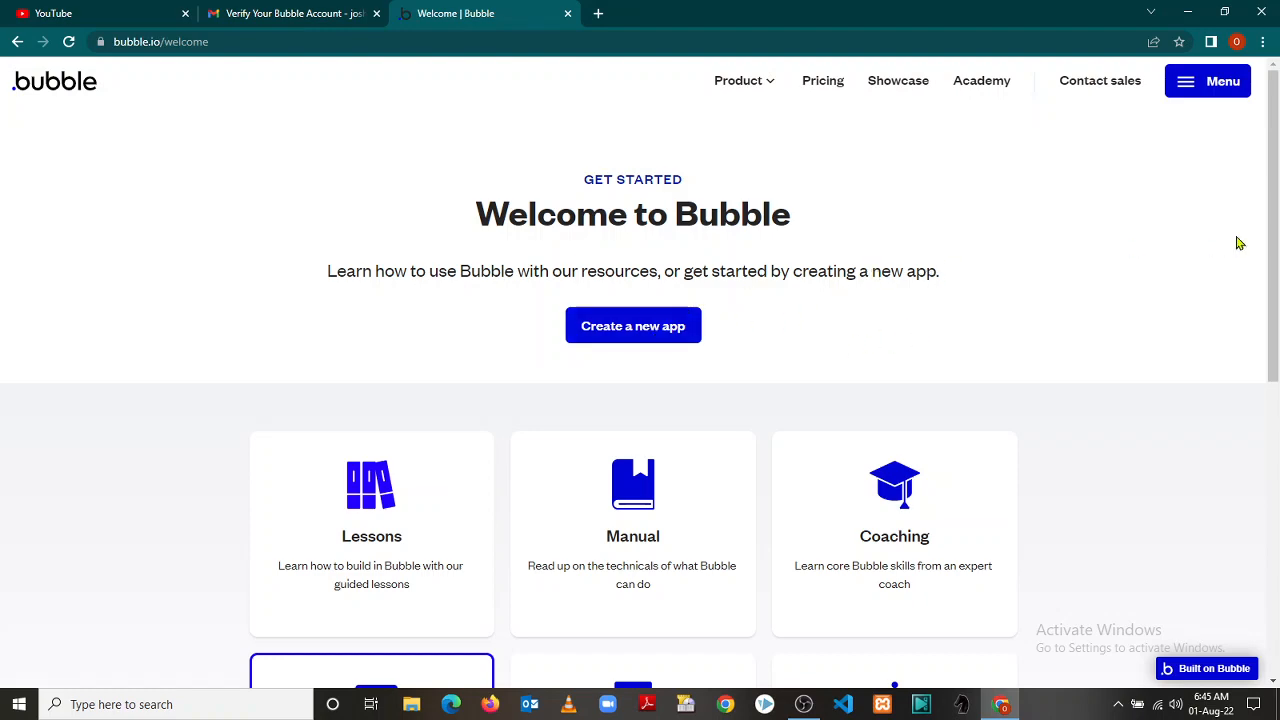
{"action": "scroll", "coordinate": [612, 376], "scroll_direction": "down", "scroll_amount": 3}
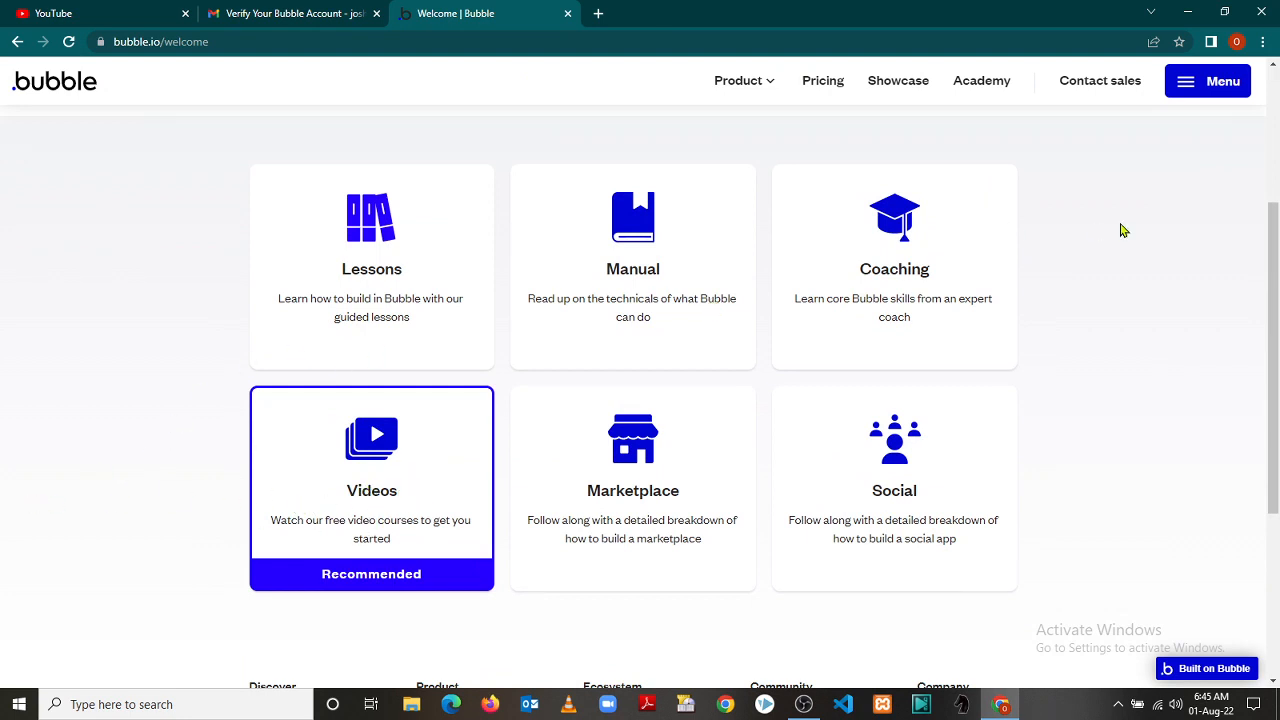
{"action": "scroll", "coordinate": [1263, 277], "scroll_direction": "up", "scroll_amount": 2}
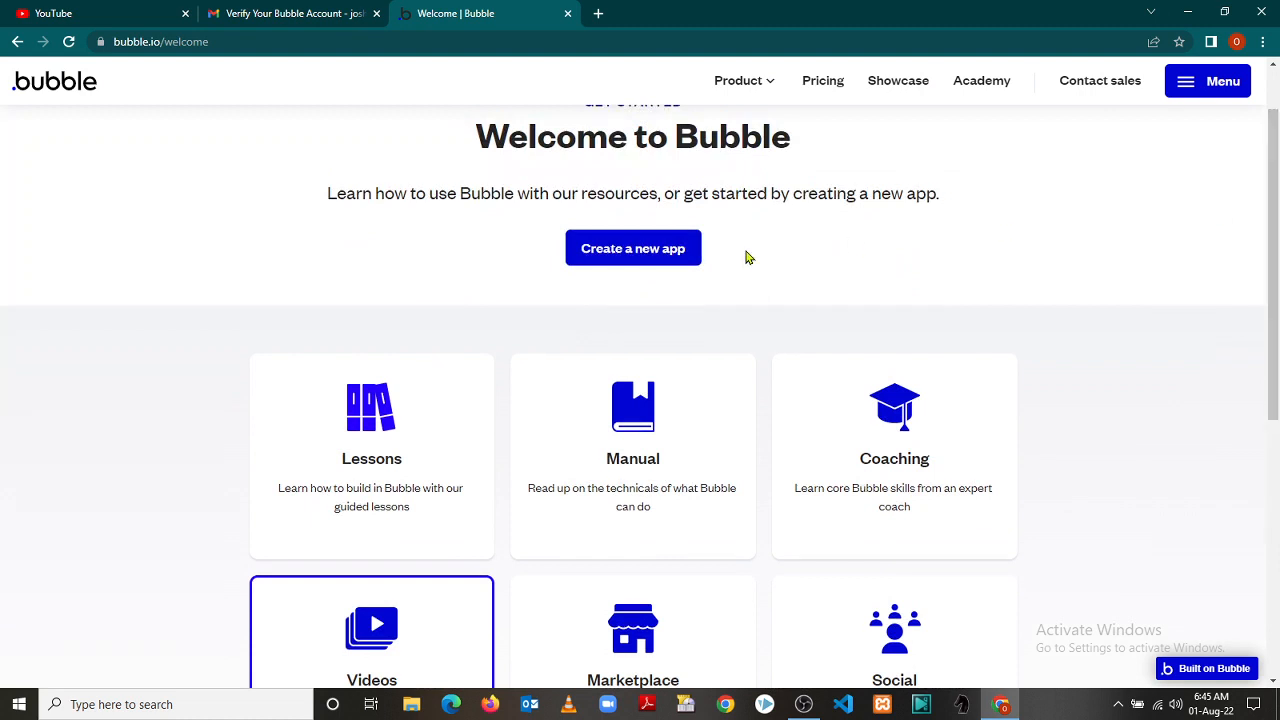
Fill the new app as Tutorial, Social network, External or customer-facing, details 'Social media app'
{"action": "left_click", "coordinate": [645, 258]}
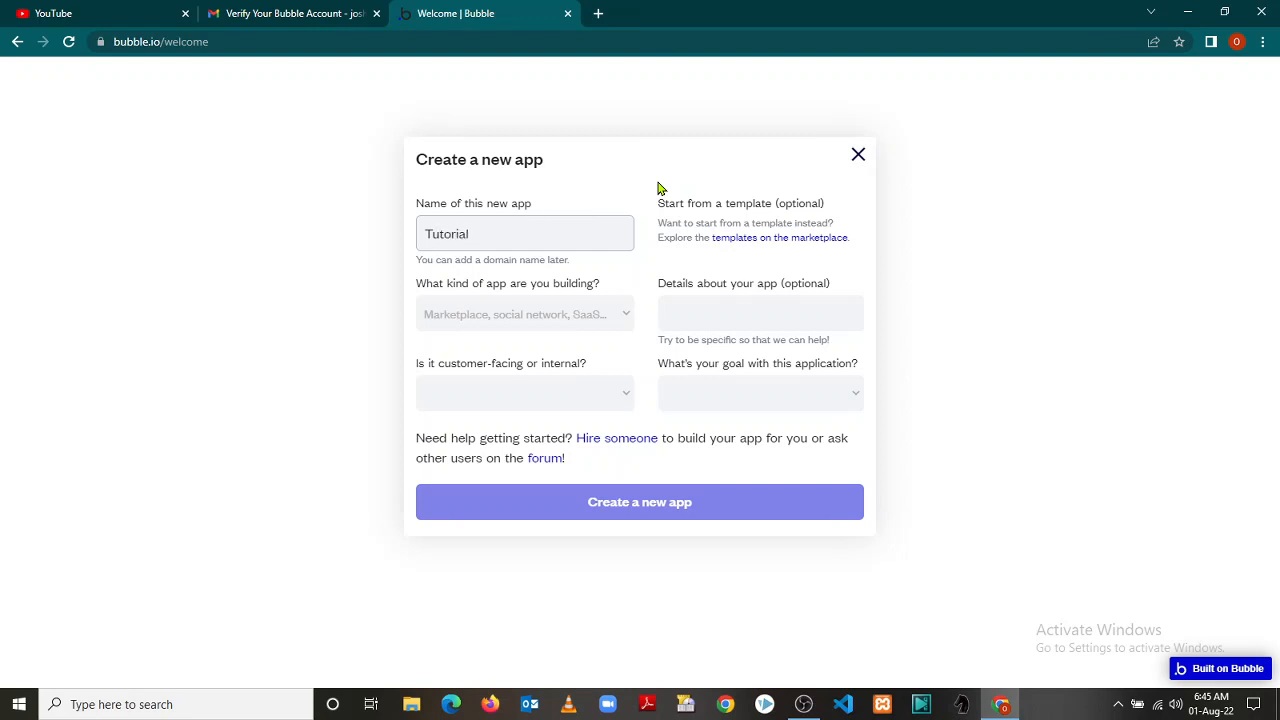
{"action": "left_click", "coordinate": [627, 323]}
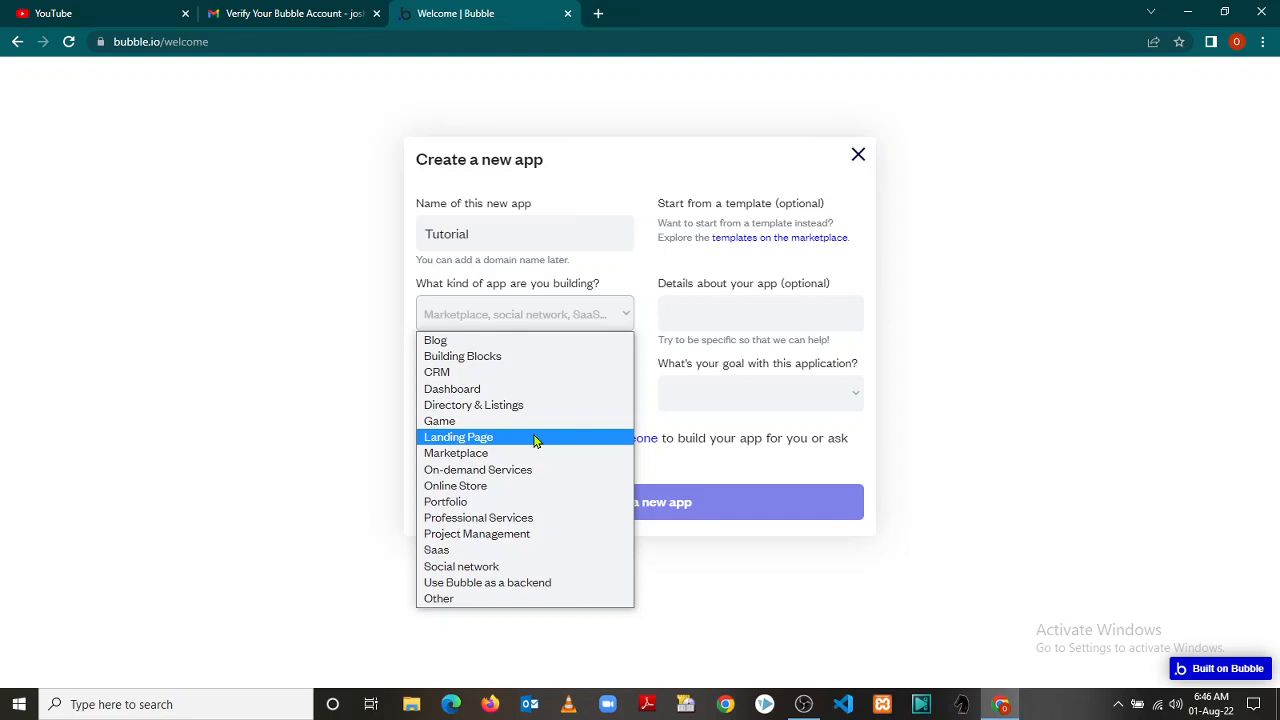
{"action": "left_click", "coordinate": [512, 568]}
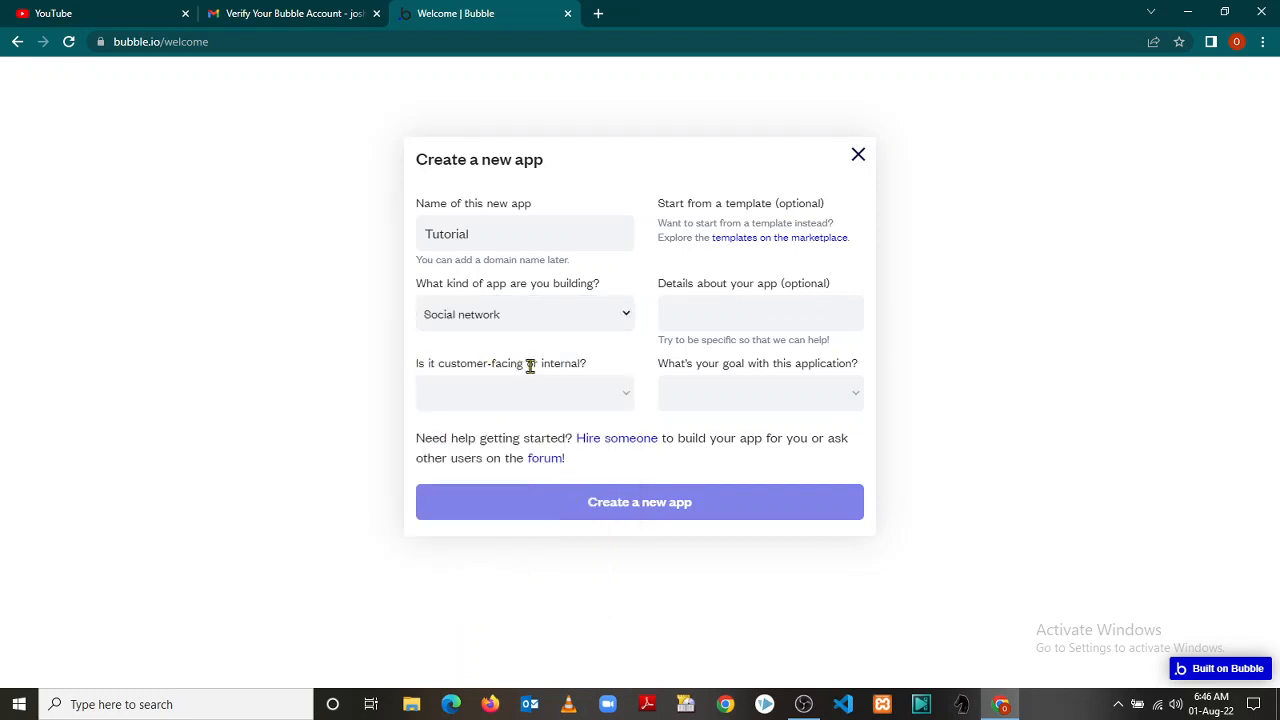
{"action": "left_click", "coordinate": [627, 399]}
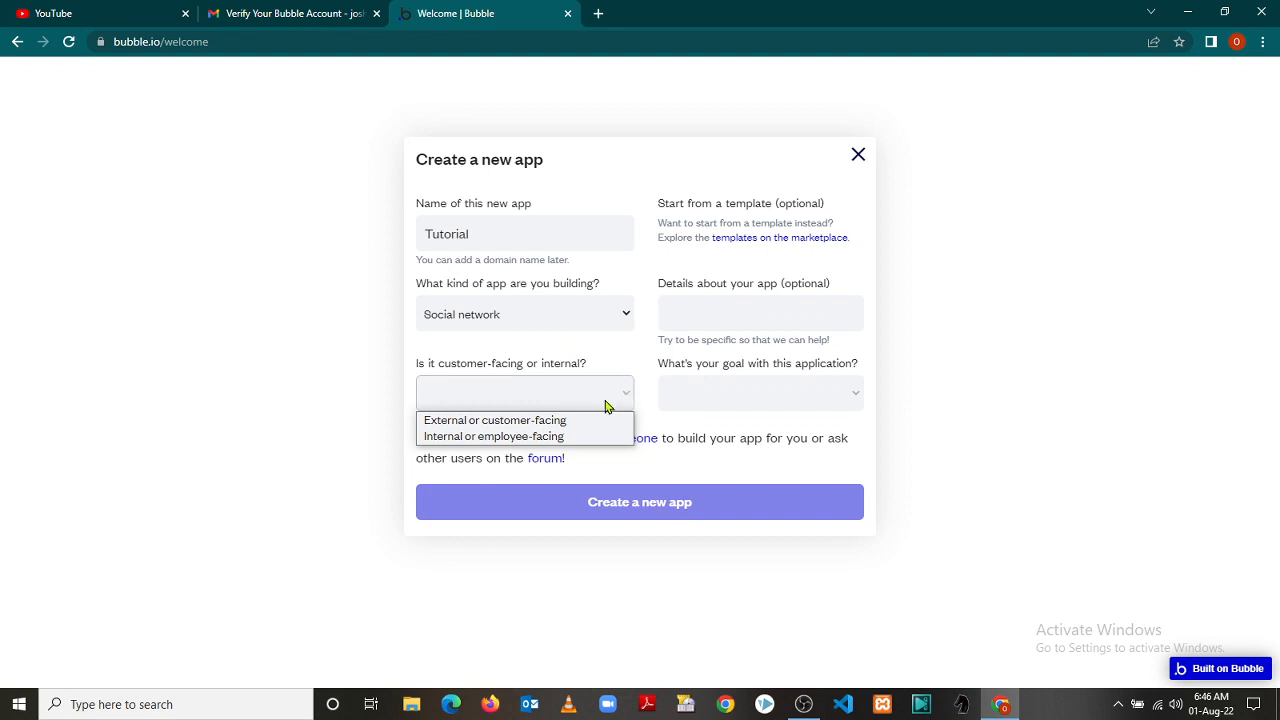
{"action": "left_click", "coordinate": [572, 422]}
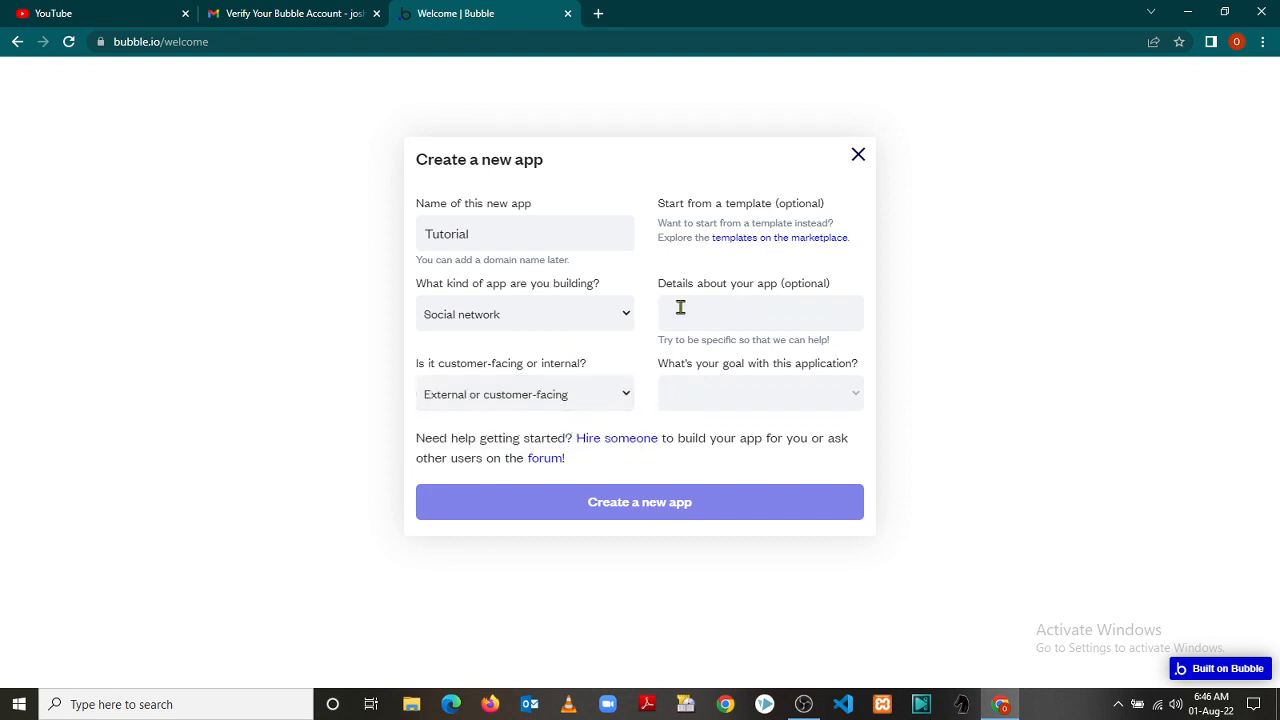
{"action": "left_click", "coordinate": [742, 312]}
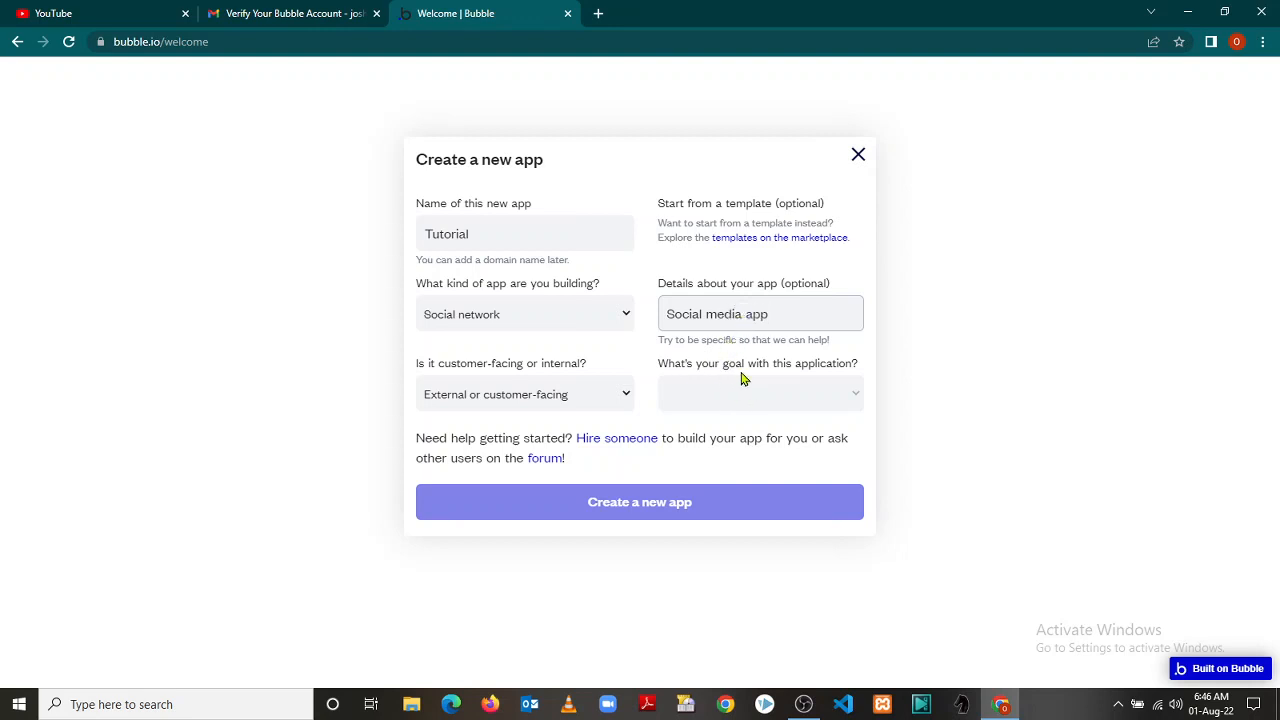
{"action": "left_click", "coordinate": [856, 397]}
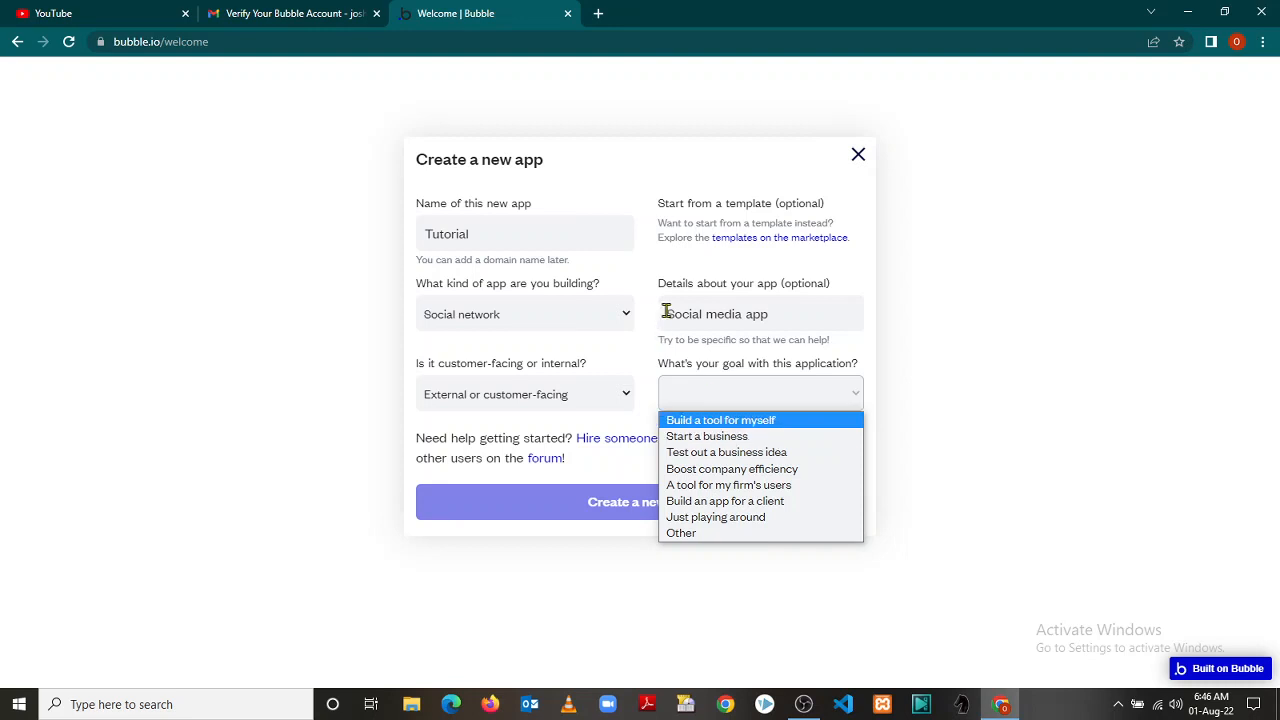
{"action": "left_click", "coordinate": [866, 355]}
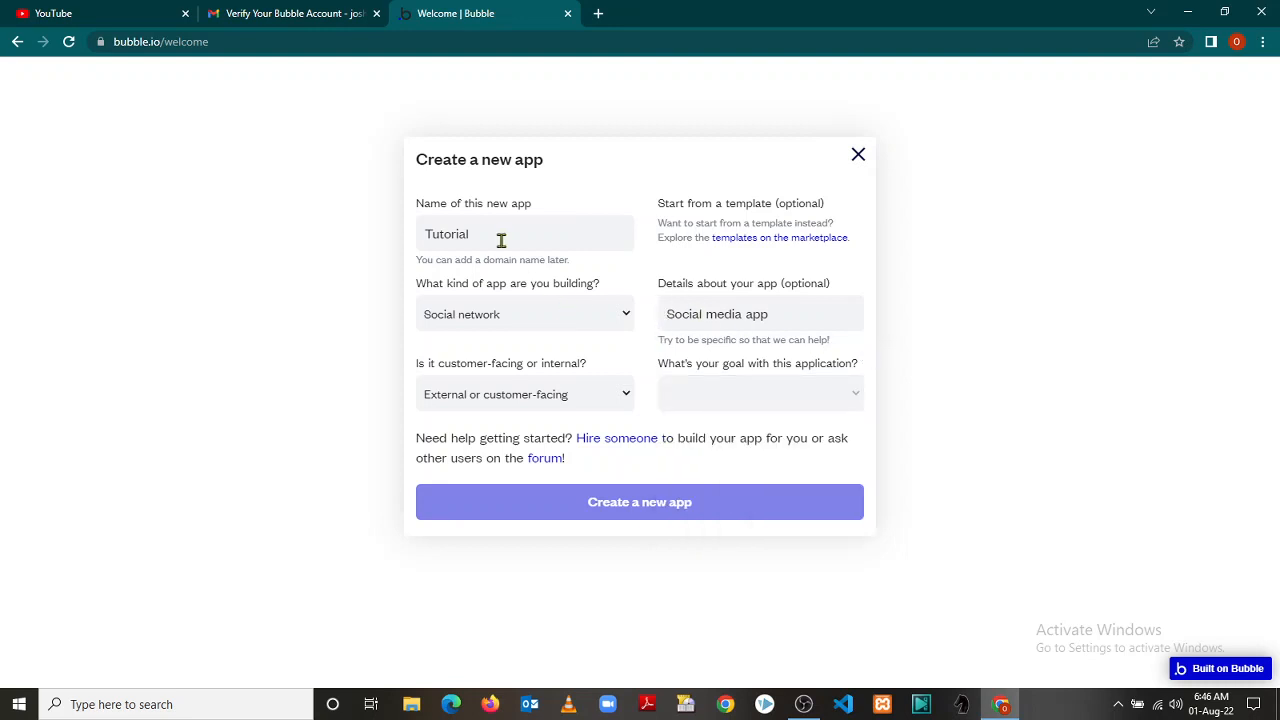
Rename the app StudyBox, set Professional Services, clear details, pick 'Build an app for a client', and create it
{"action": "left_click_drag", "start_coordinate": [478, 233], "coordinate": [372, 253]}
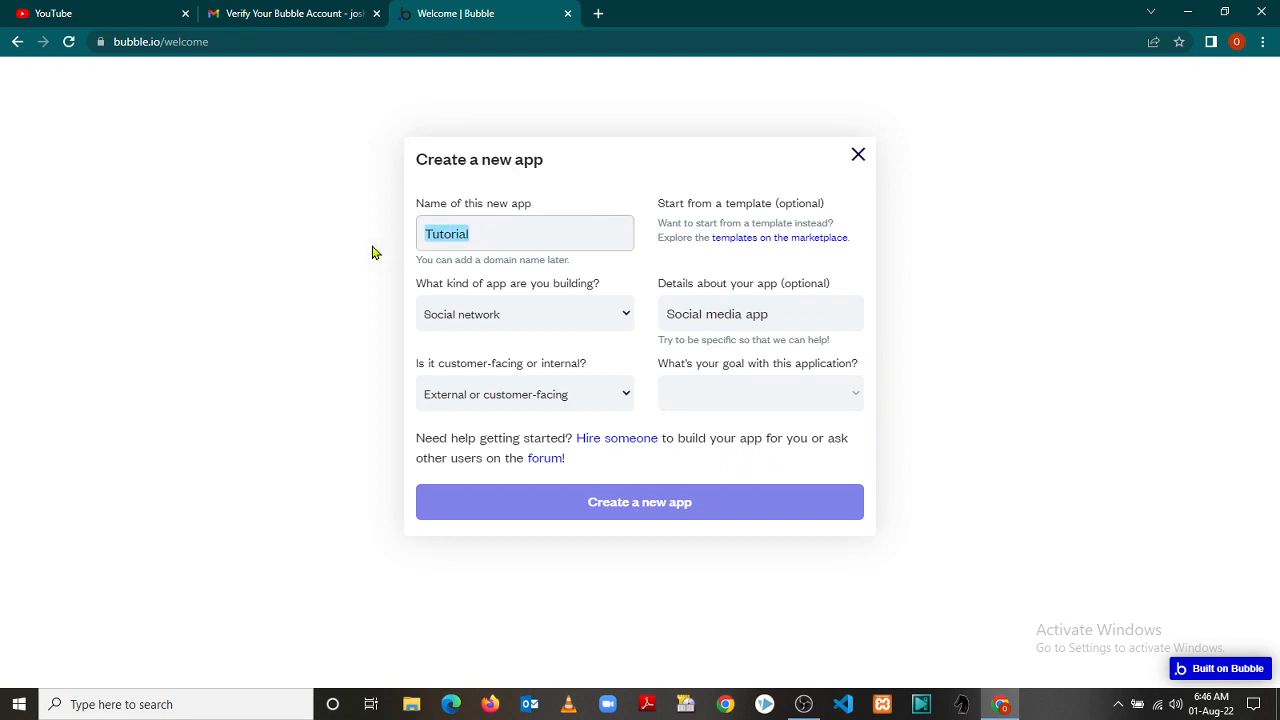
{"action": "type", "text": "StudyBox"}
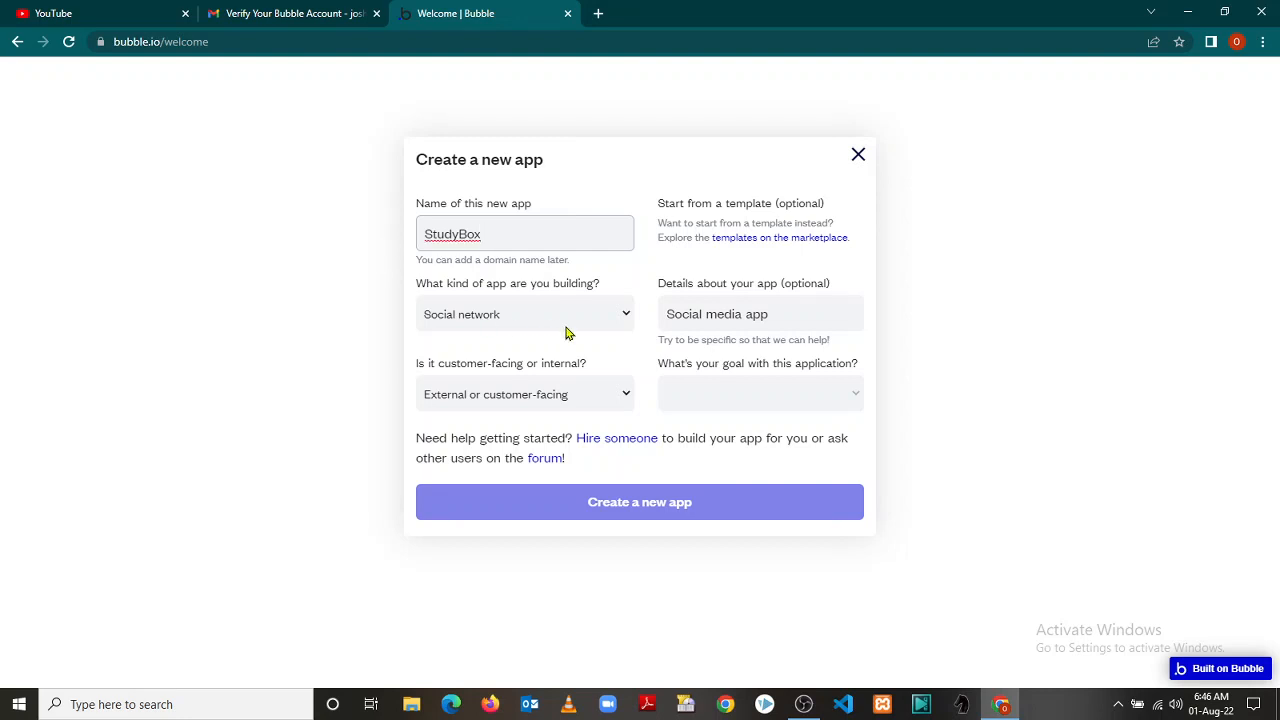
{"action": "left_click", "coordinate": [630, 319]}
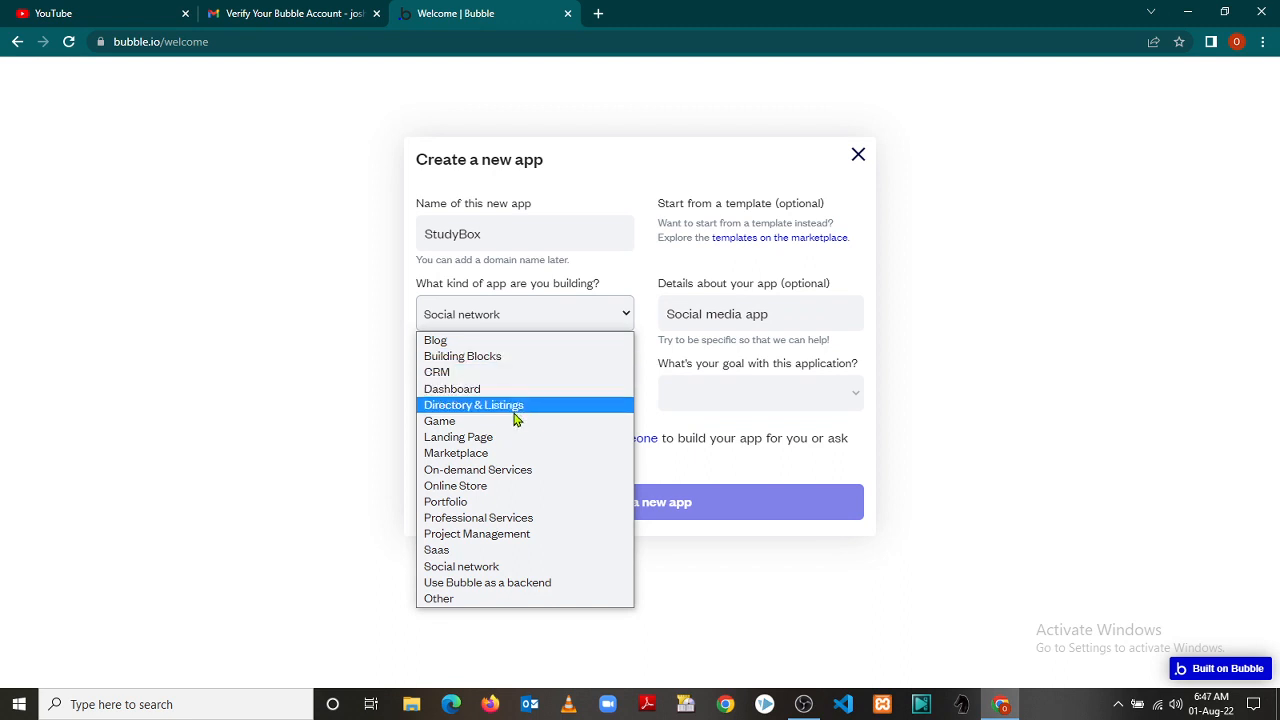
{"action": "left_click", "coordinate": [490, 520]}
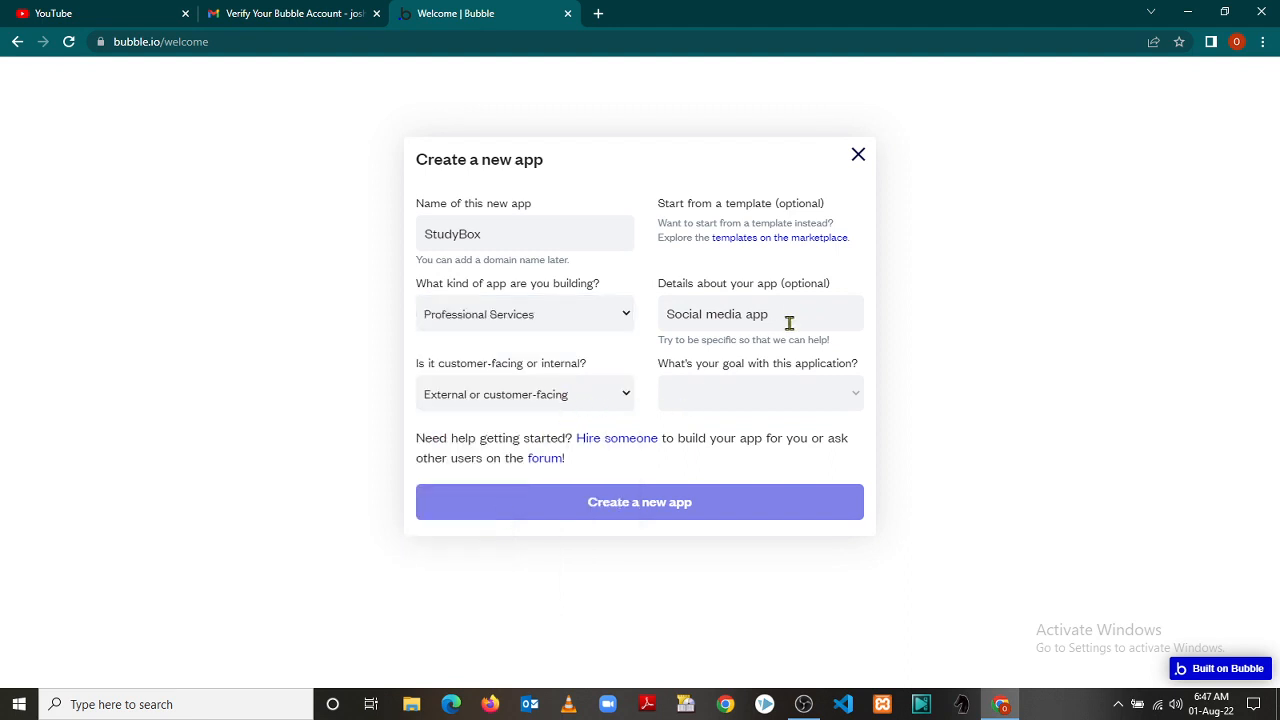
{"action": "left_click_drag", "start_coordinate": [786, 317], "coordinate": [647, 318]}
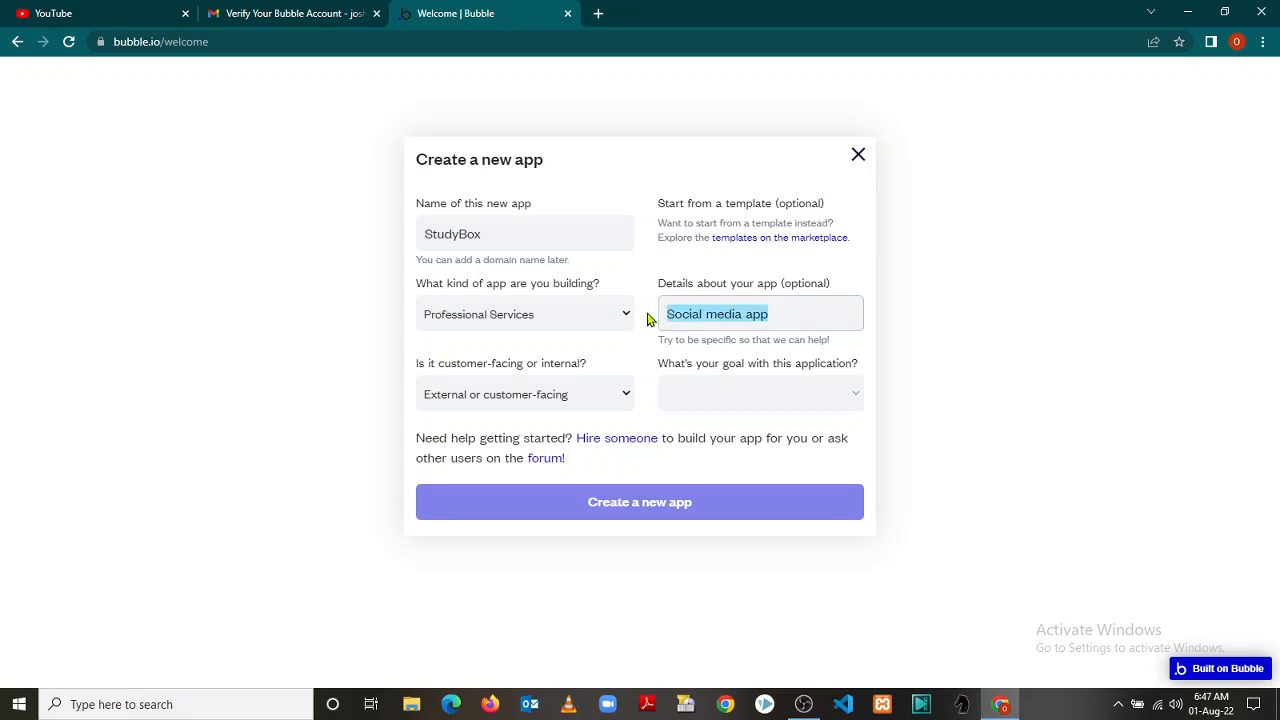
{"action": "key", "text": "BackSpace"}
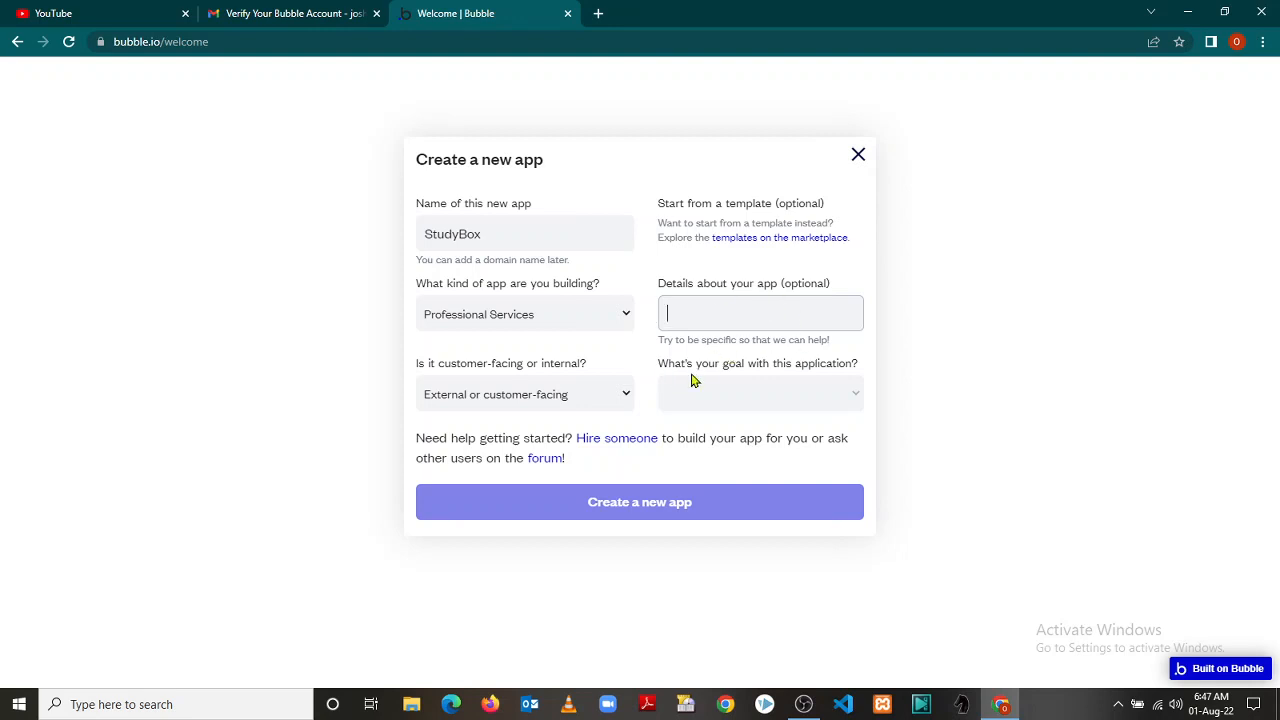
{"action": "left_click", "coordinate": [860, 401]}
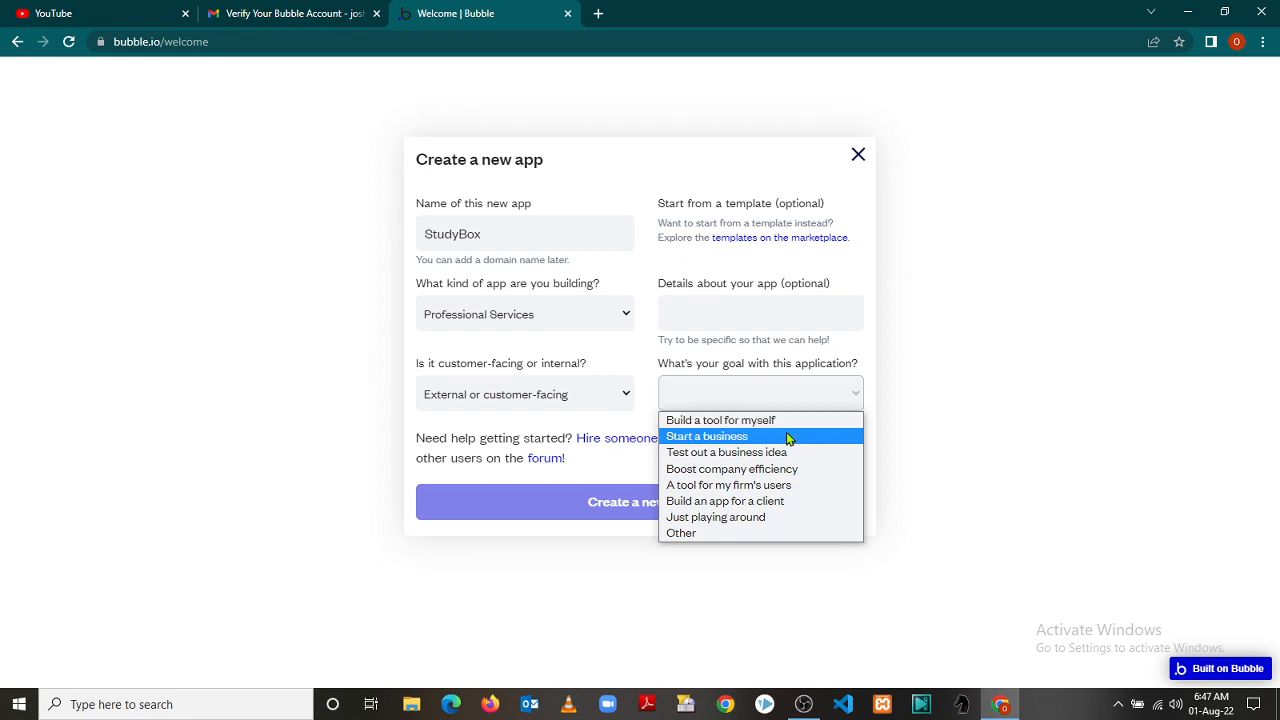
{"action": "left_click", "coordinate": [788, 502]}
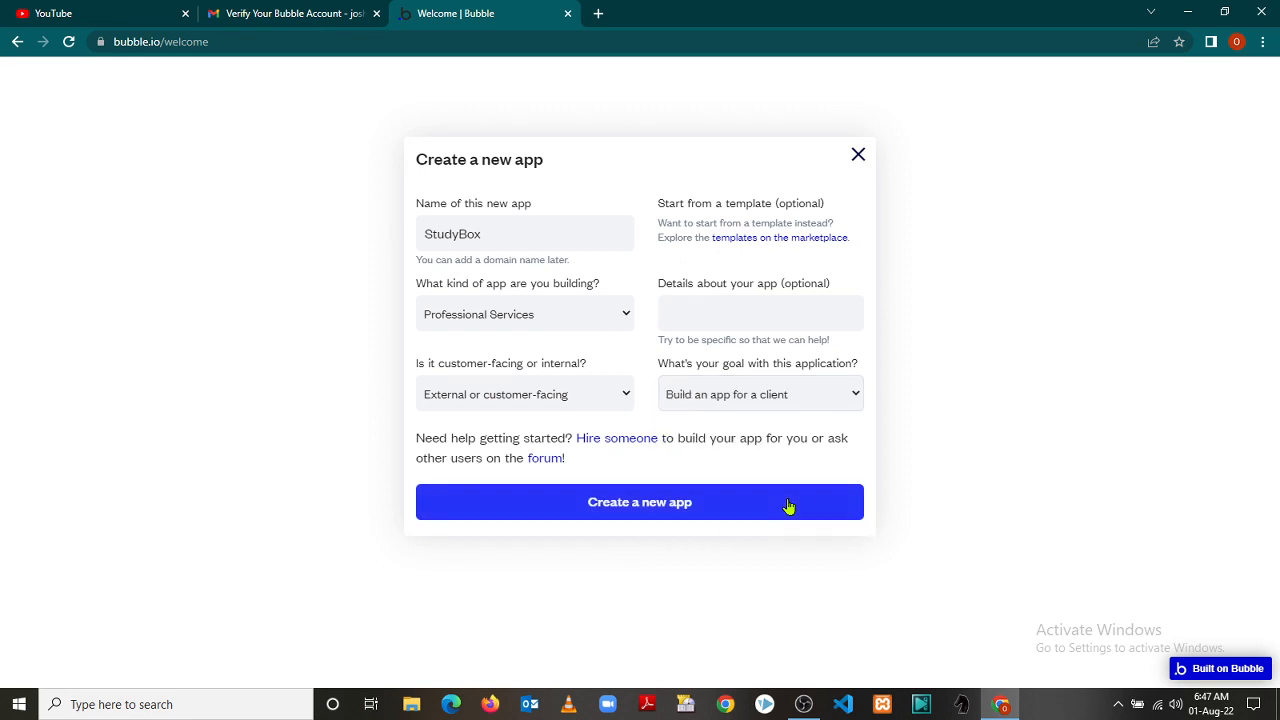
{"action": "left_click", "coordinate": [786, 506]}
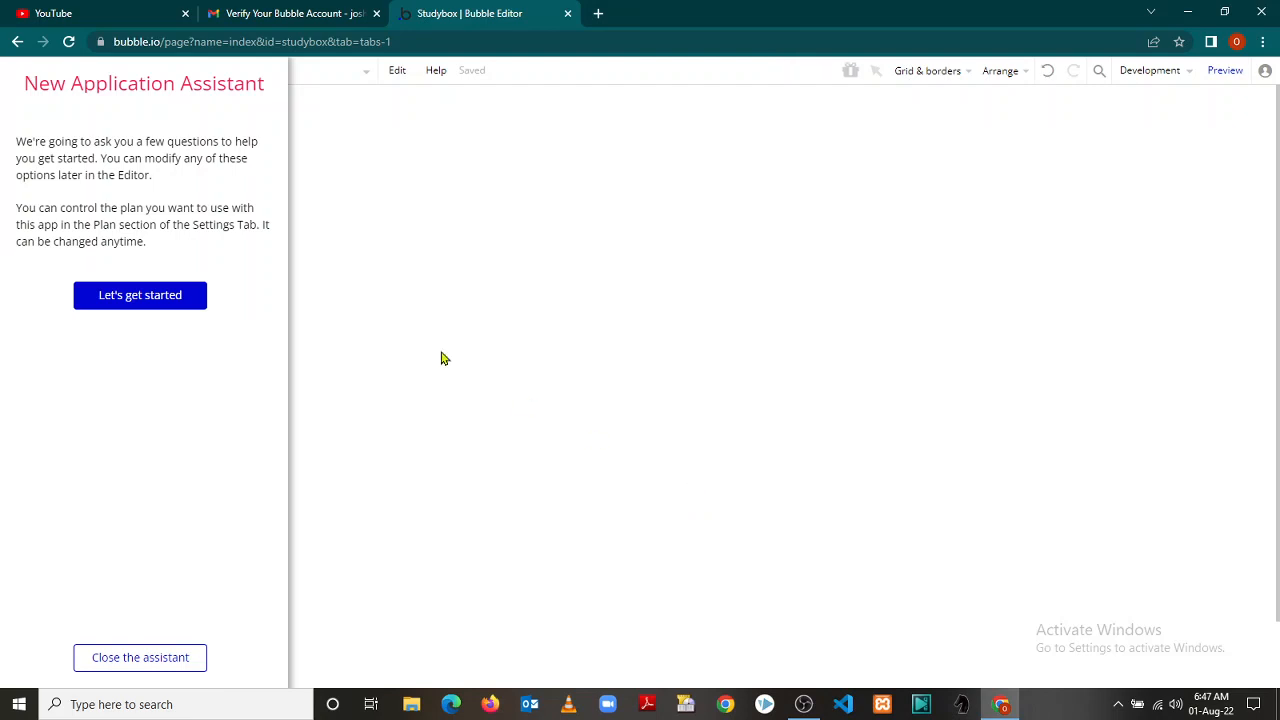
Close the New Application Assistant to reveal the blank StudyBox index page
{"action": "left_click", "coordinate": [168, 665]}
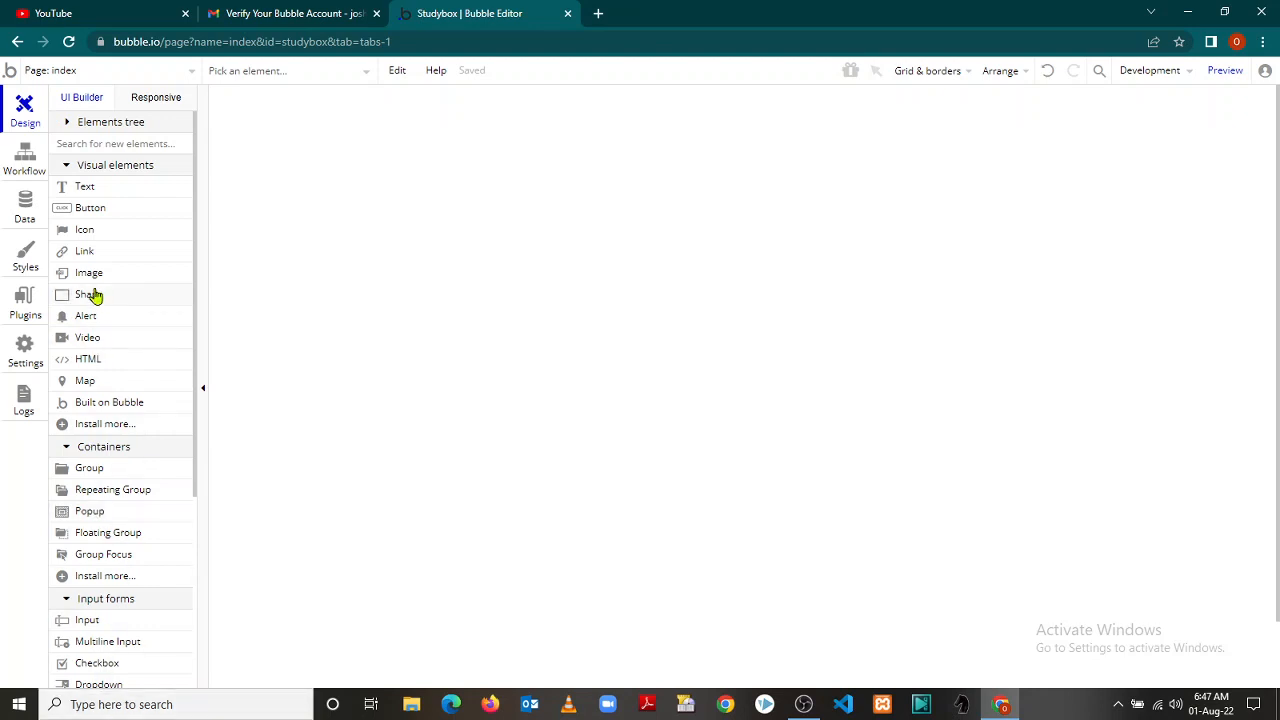
{"action": "left_click", "coordinate": [21, 164]}
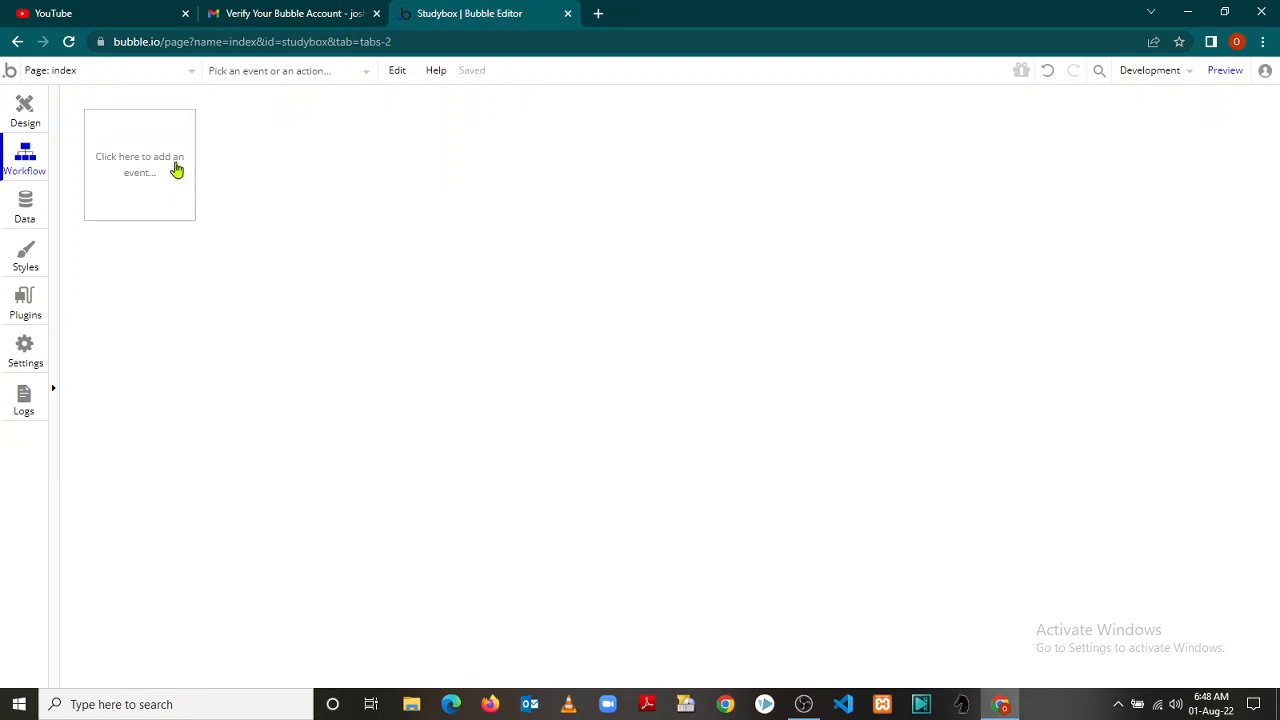
{"action": "left_click", "coordinate": [25, 210]}
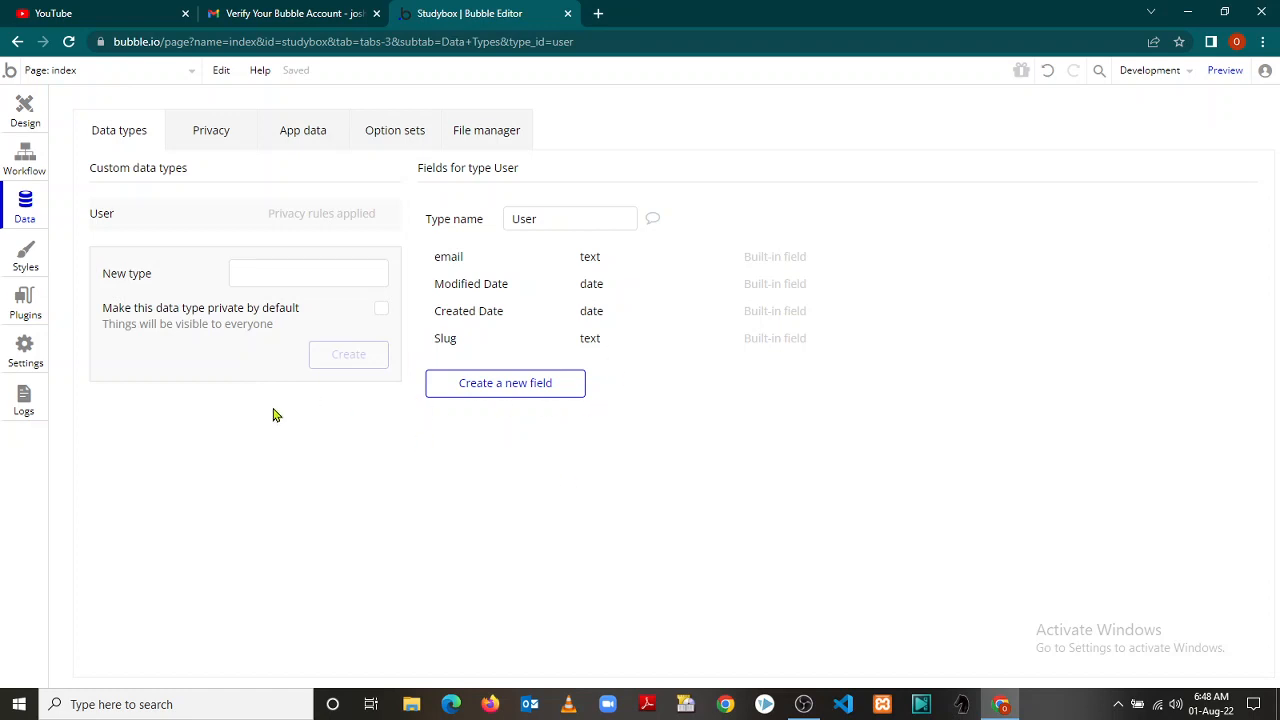
{"action": "left_click", "coordinate": [26, 258]}
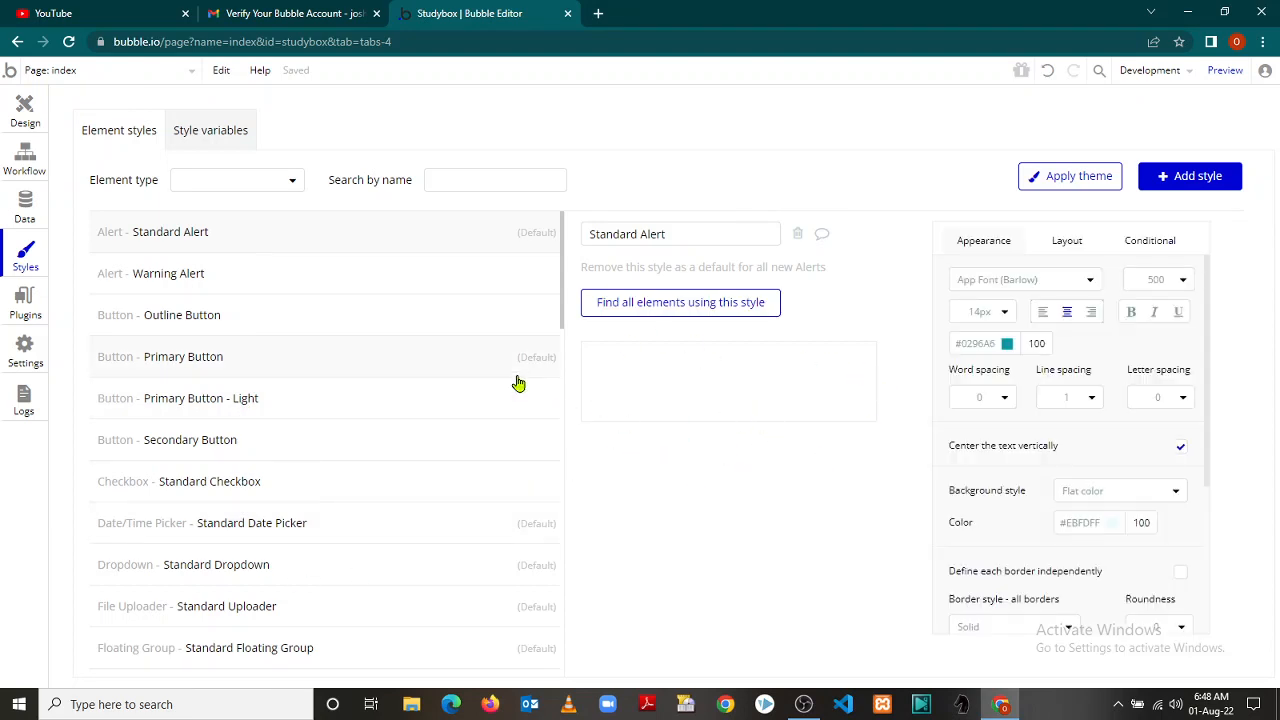
{"action": "left_click", "coordinate": [26, 317]}
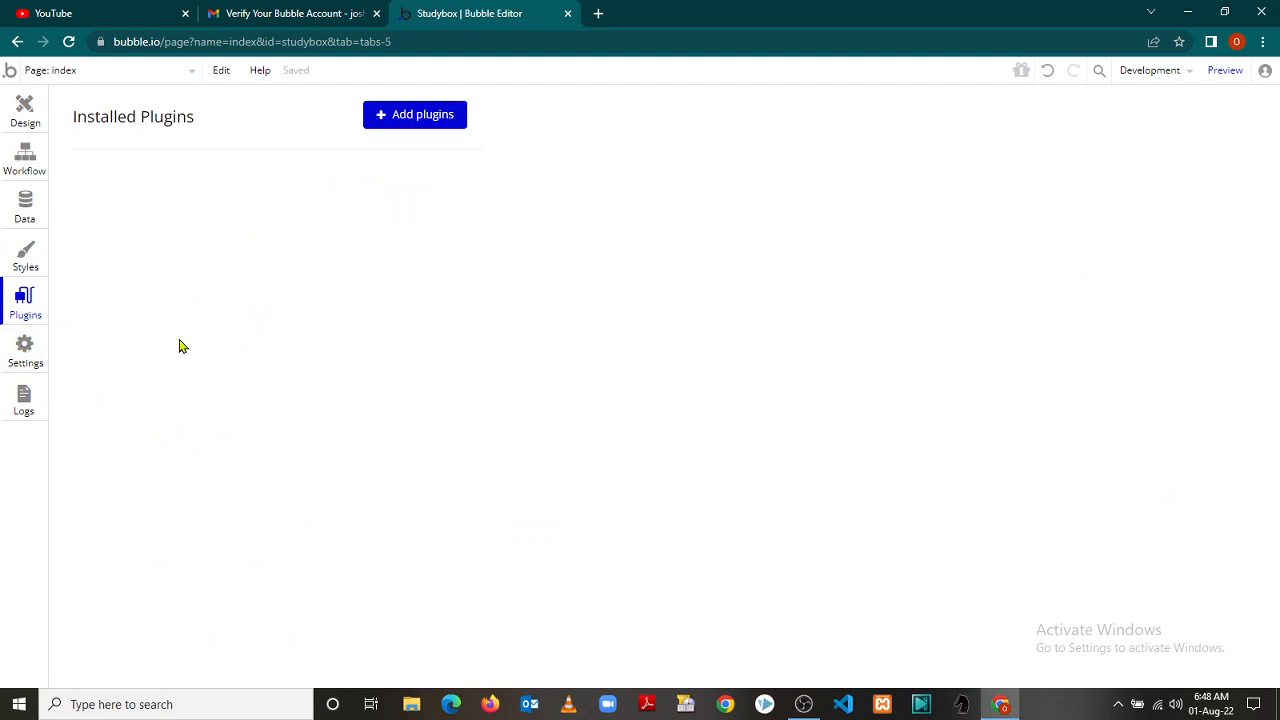
{"action": "left_click", "coordinate": [24, 355]}
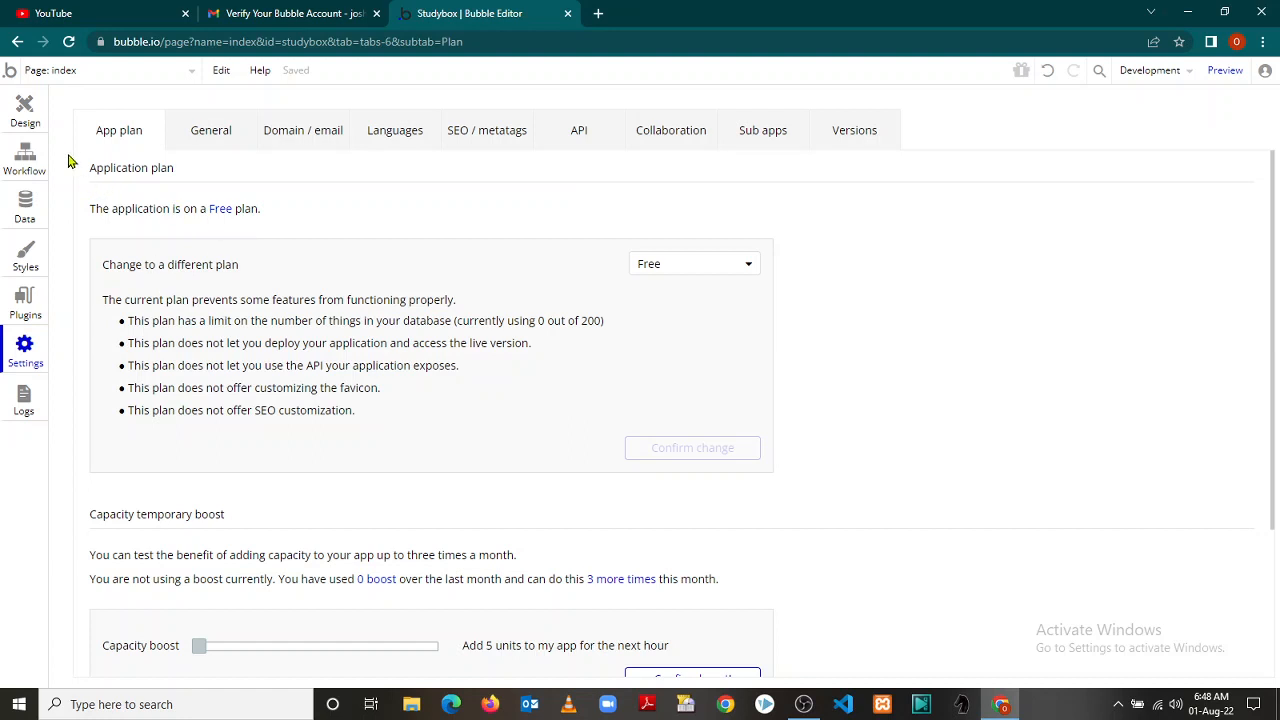
{"action": "left_click", "coordinate": [27, 117]}
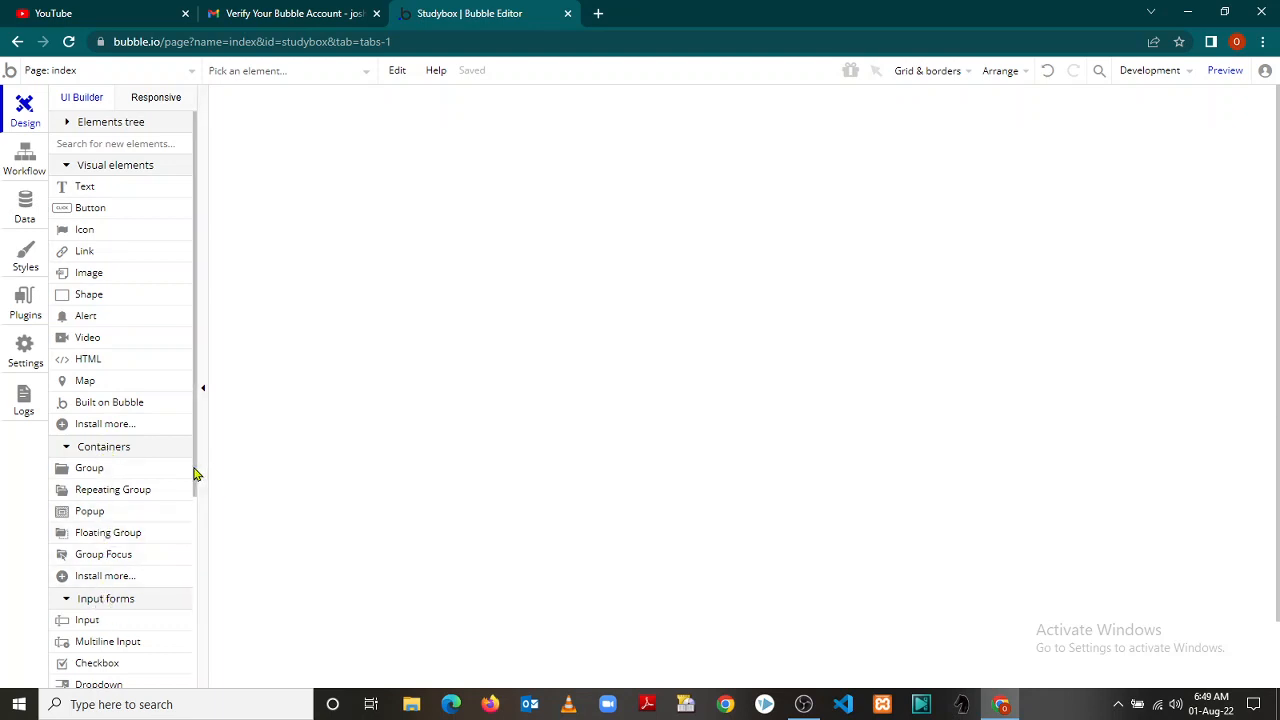
Place a Search Box at the top right of the index page, narrowed to 317px wide
{"action": "left_click_drag", "start_coordinate": [196, 474], "coordinate": [190, 560]}
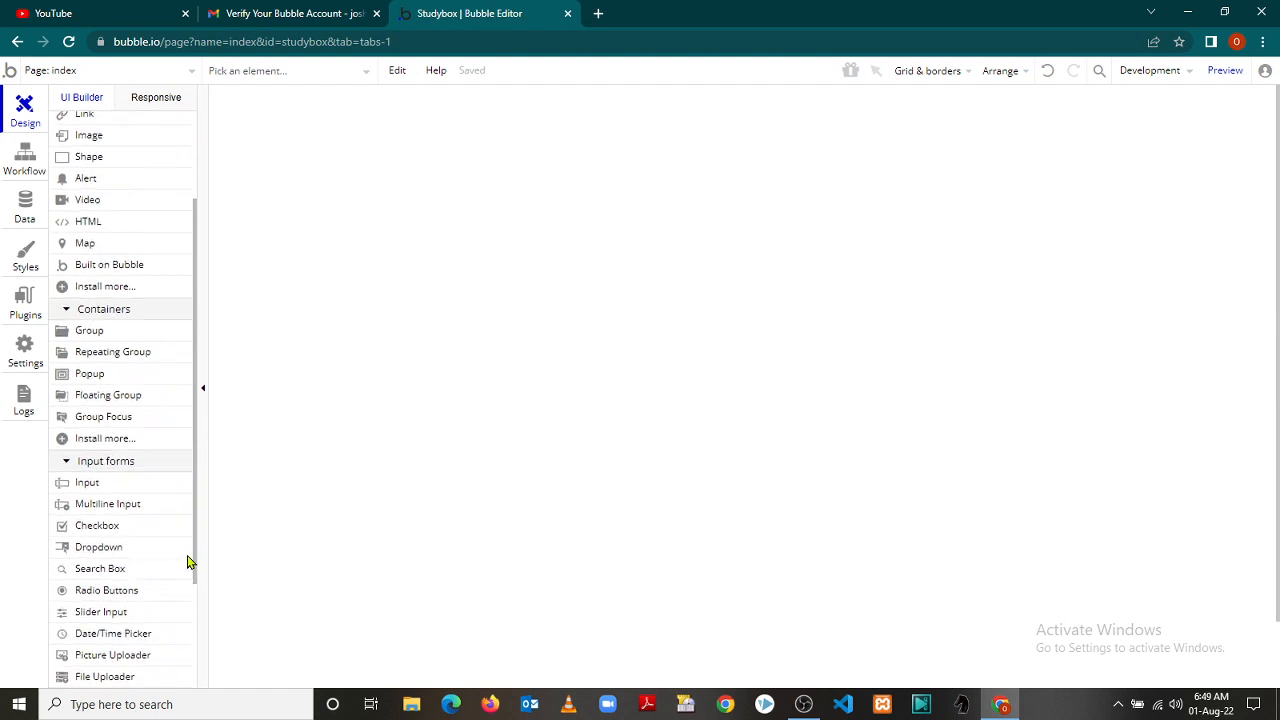
{"action": "left_click", "coordinate": [117, 568]}
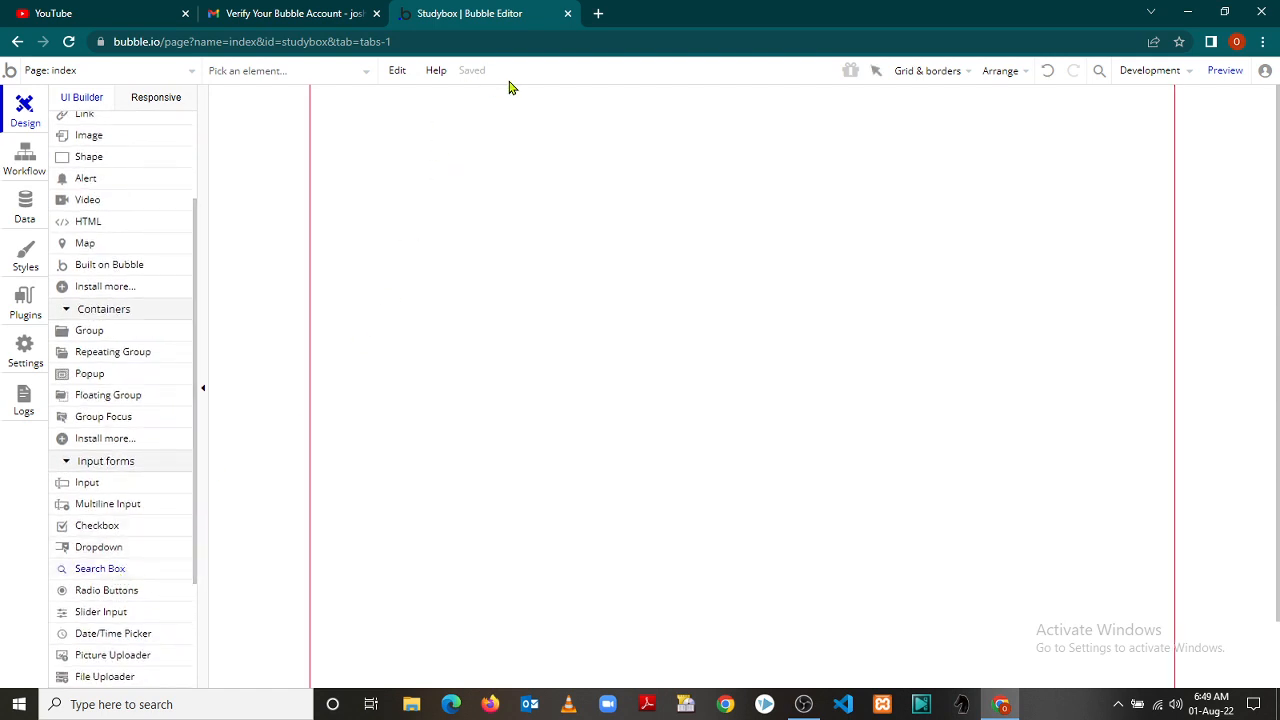
{"action": "left_click_drag", "start_coordinate": [483, 104], "coordinate": [994, 118]}
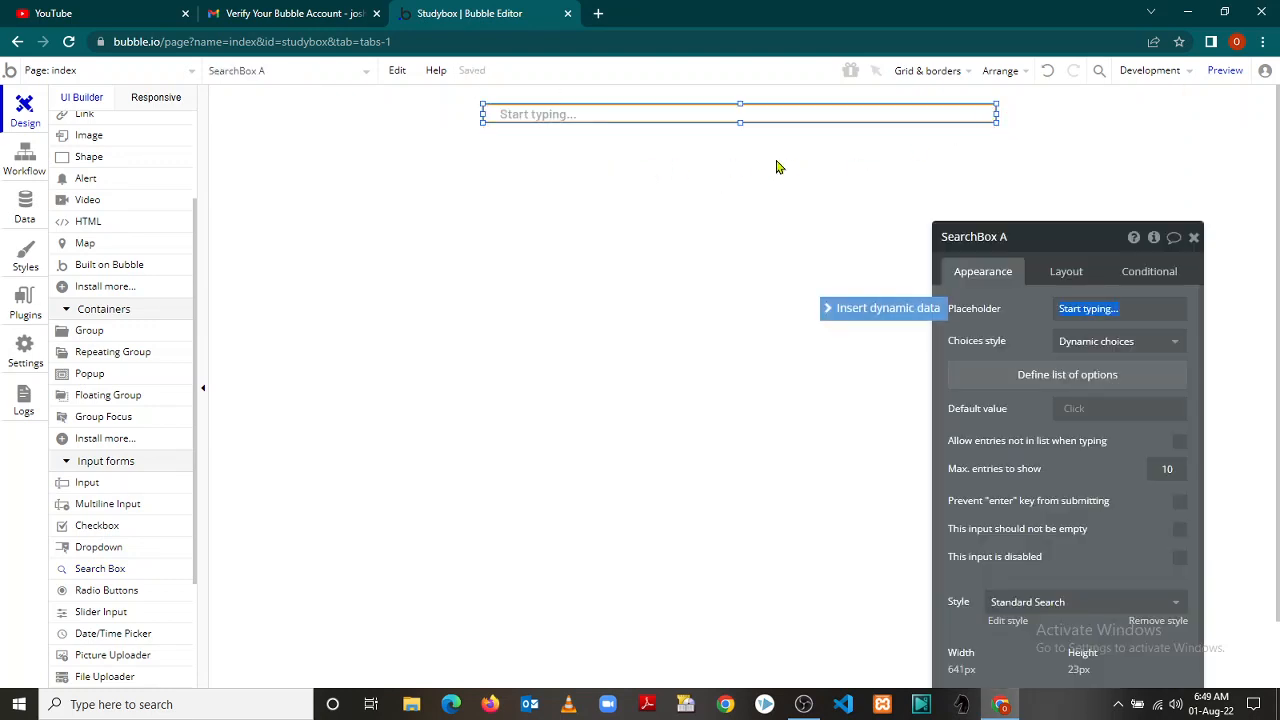
{"action": "left_click_drag", "start_coordinate": [709, 114], "coordinate": [874, 109]}
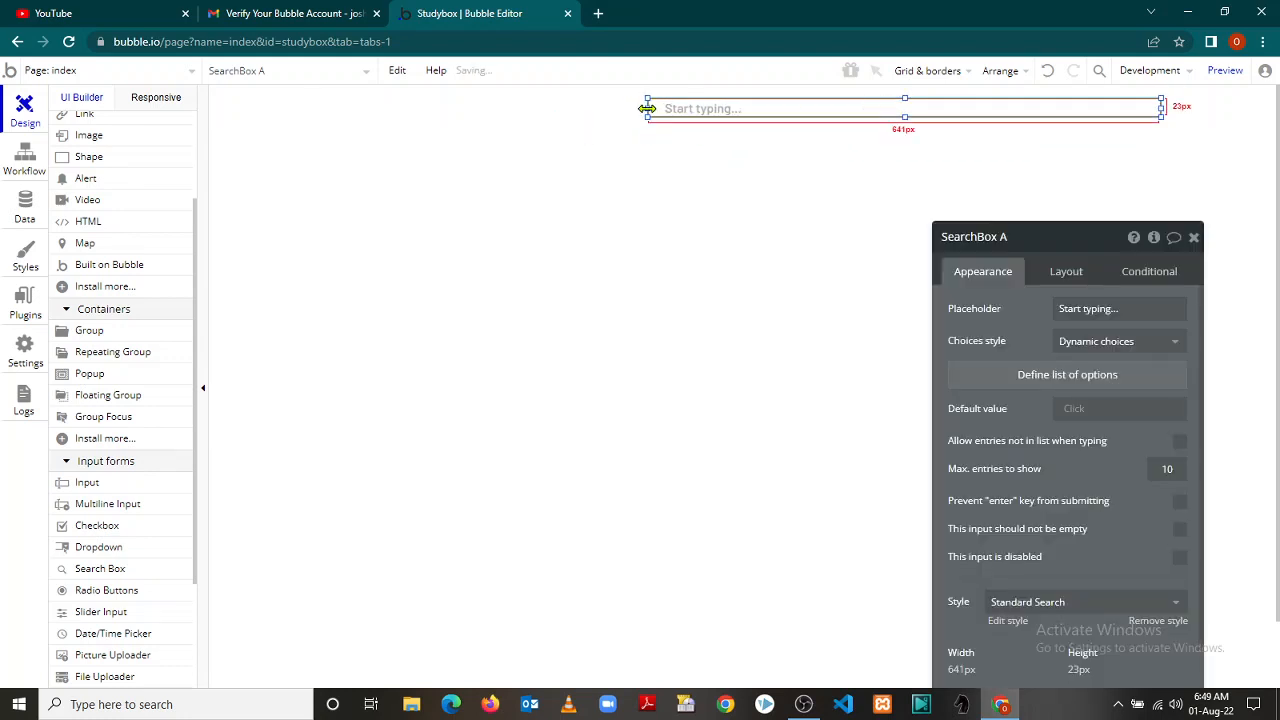
{"action": "left_click_drag", "start_coordinate": [647, 117], "coordinate": [907, 89]}
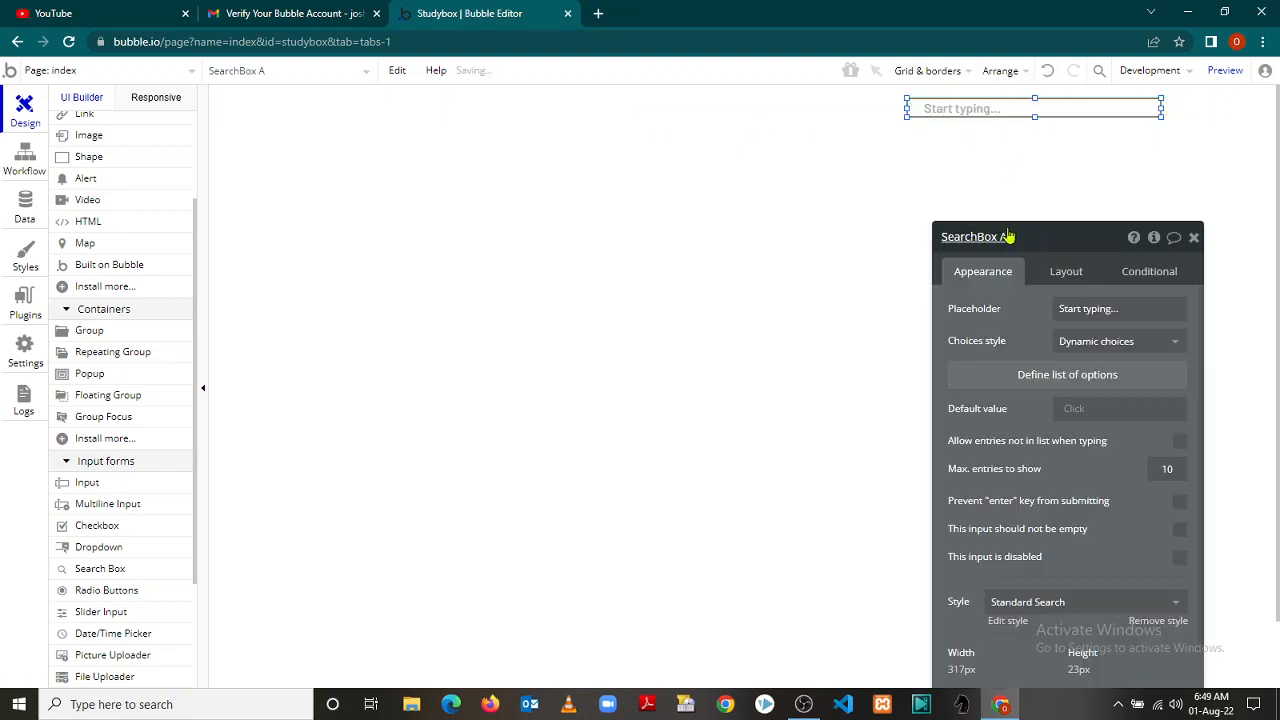
{"action": "left_click_drag", "start_coordinate": [1051, 249], "coordinate": [1040, 152]}
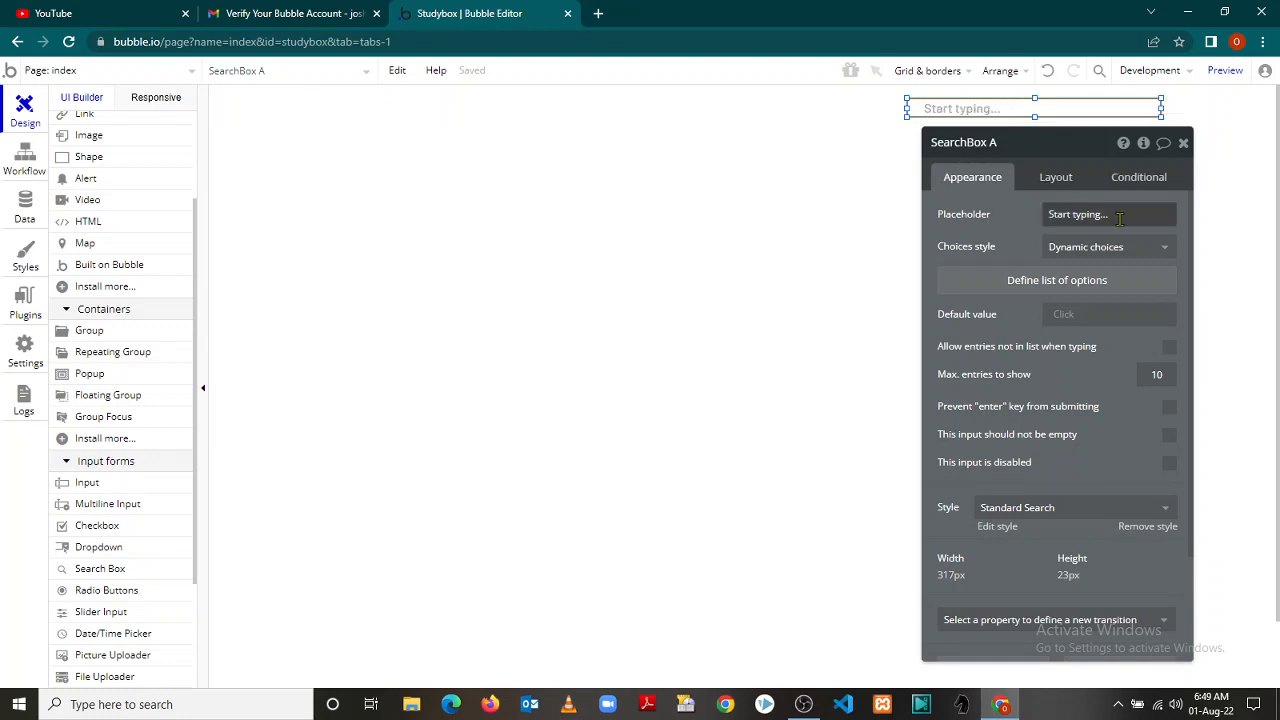
Retype the placeholder as 'Search Here' and set Choices style to Dynamic choices
{"action": "left_click_drag", "start_coordinate": [1119, 219], "coordinate": [1028, 225]}
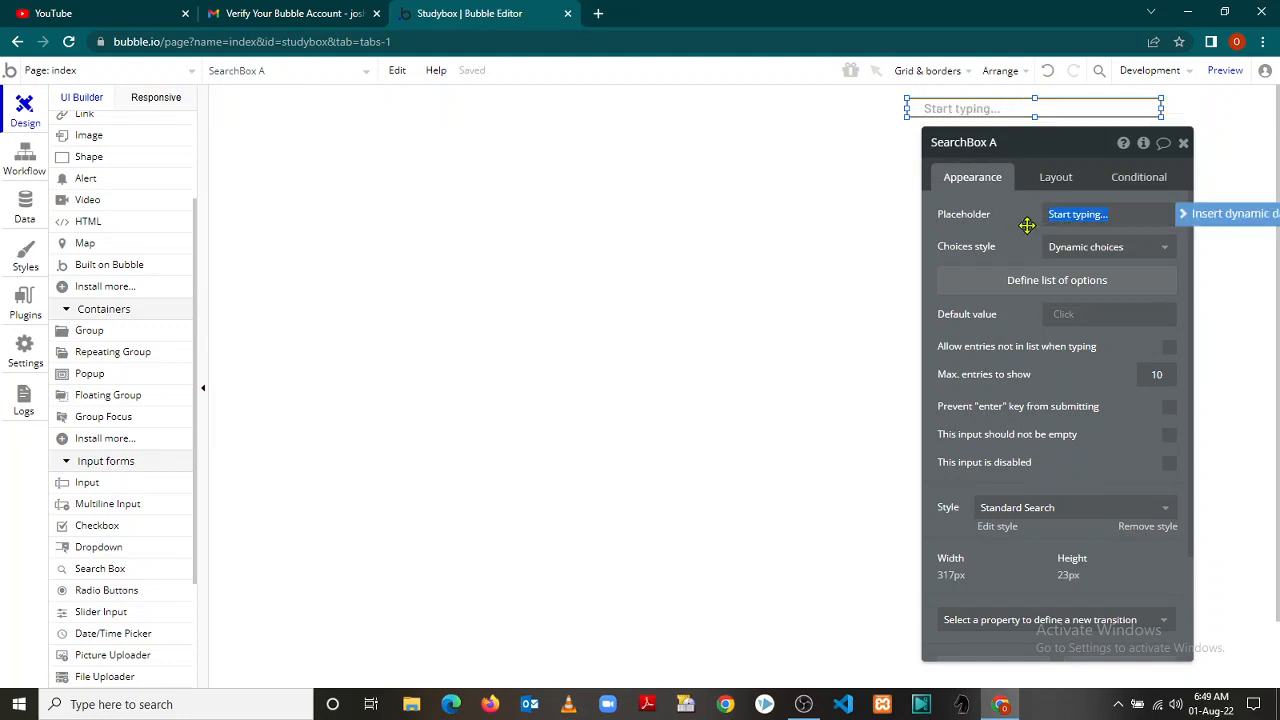
{"action": "type", "text": "Search Here"}
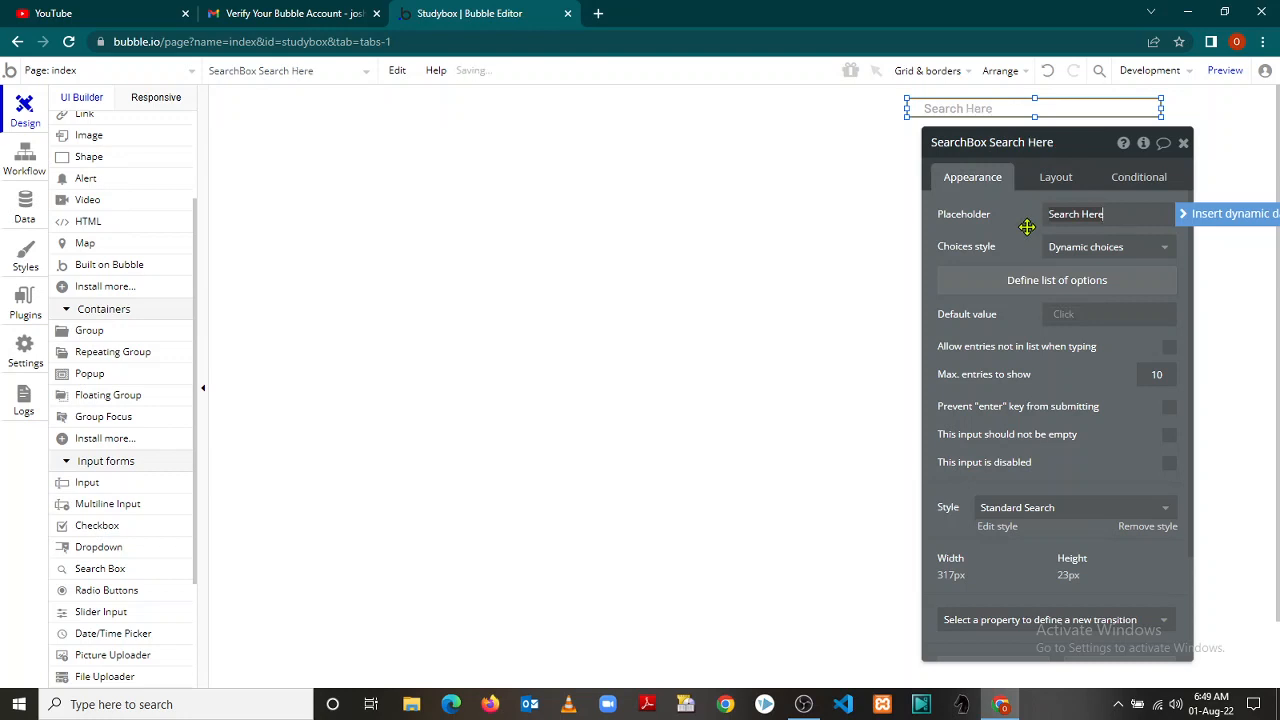
{"action": "left_click", "coordinate": [1167, 250]}
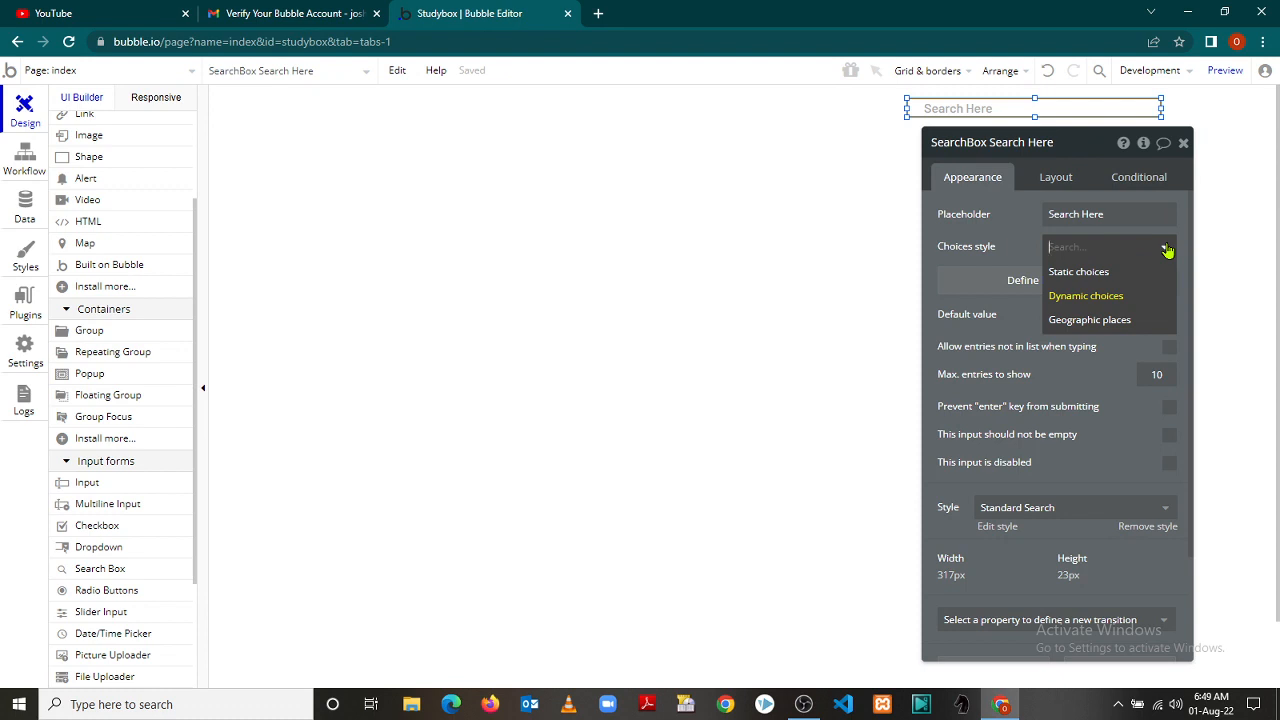
{"action": "left_click", "coordinate": [1098, 281]}
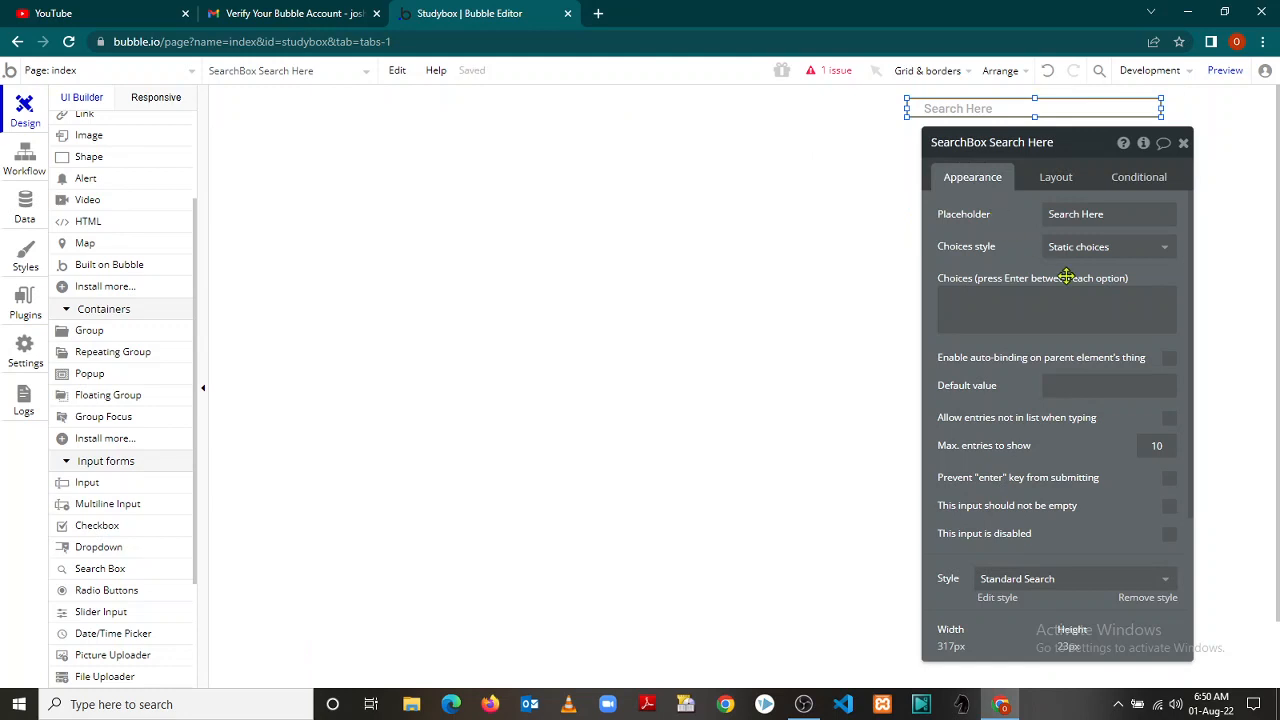
{"action": "left_click", "coordinate": [982, 293]}
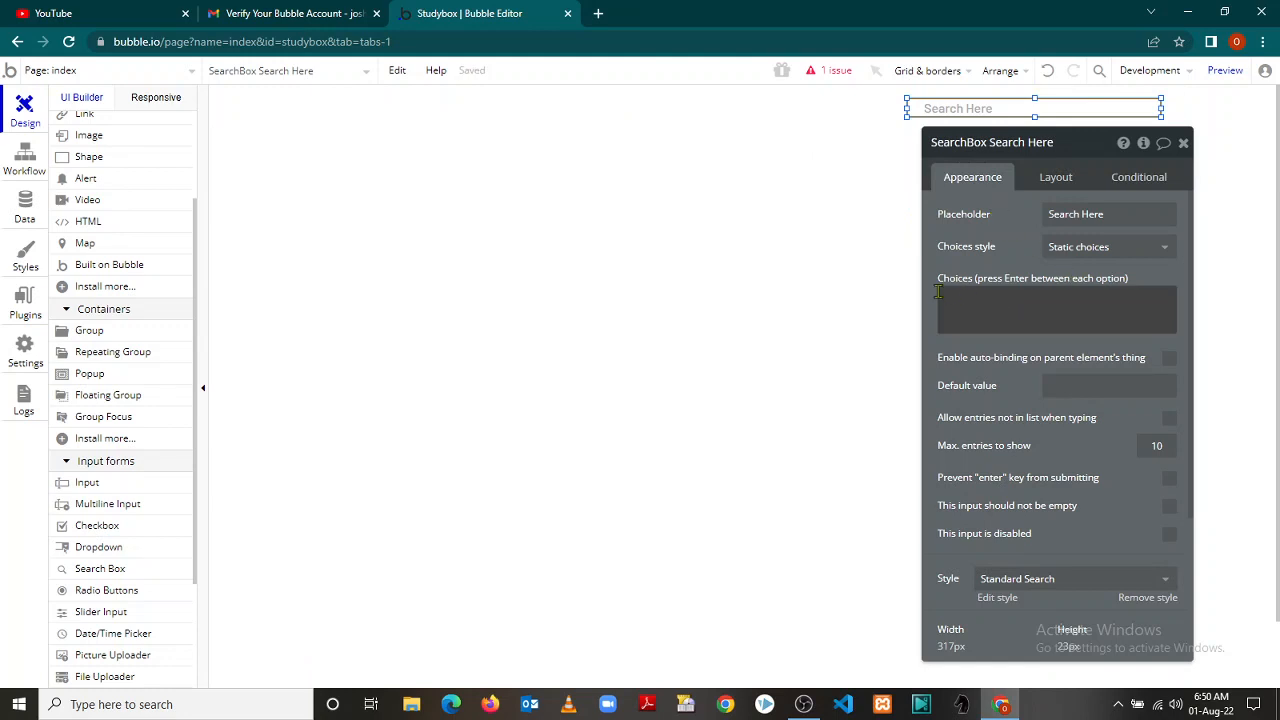
{"action": "left_click", "coordinate": [1169, 251]}
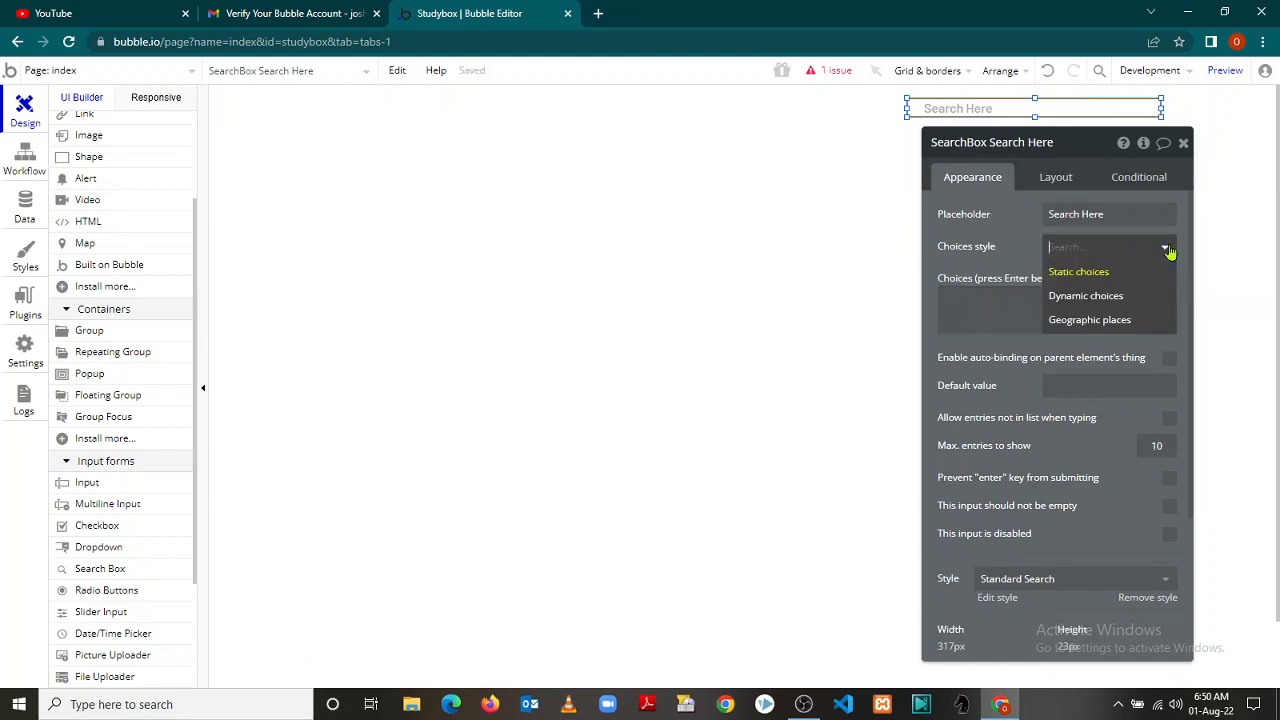
{"action": "left_click", "coordinate": [1098, 293]}
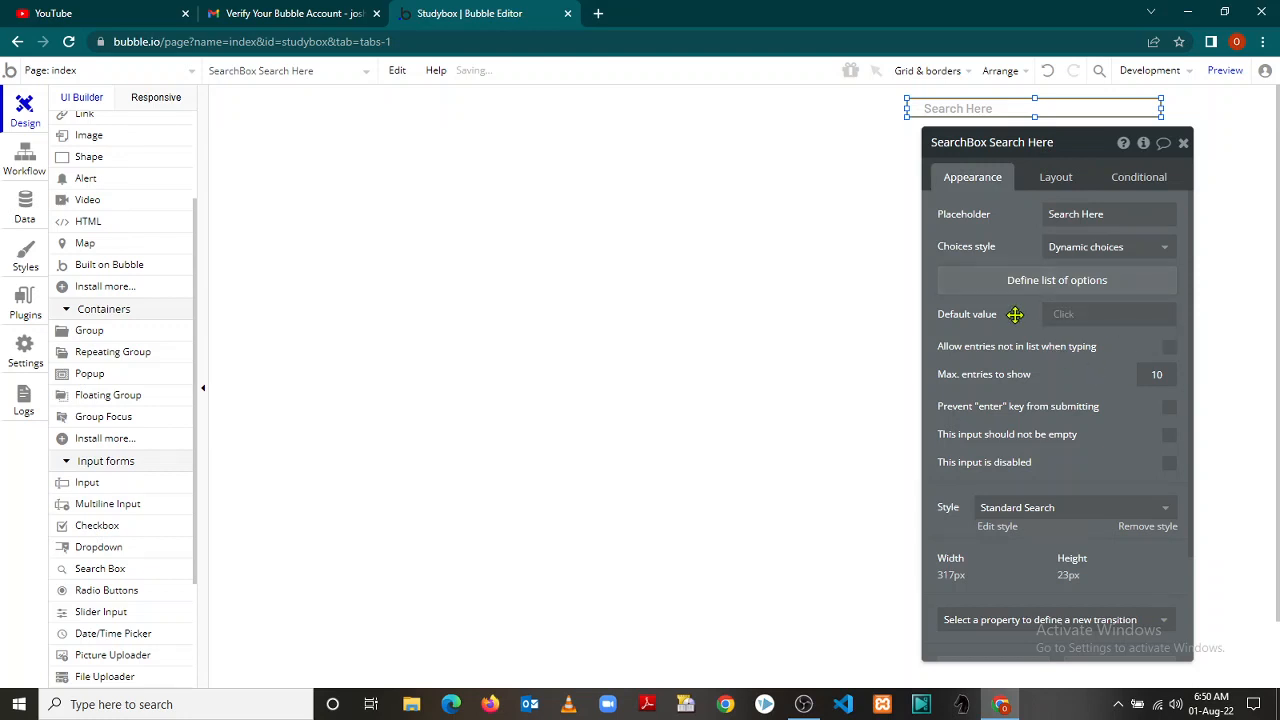
Set the box's default value to Do a search for User
{"action": "left_click", "coordinate": [1068, 318]}
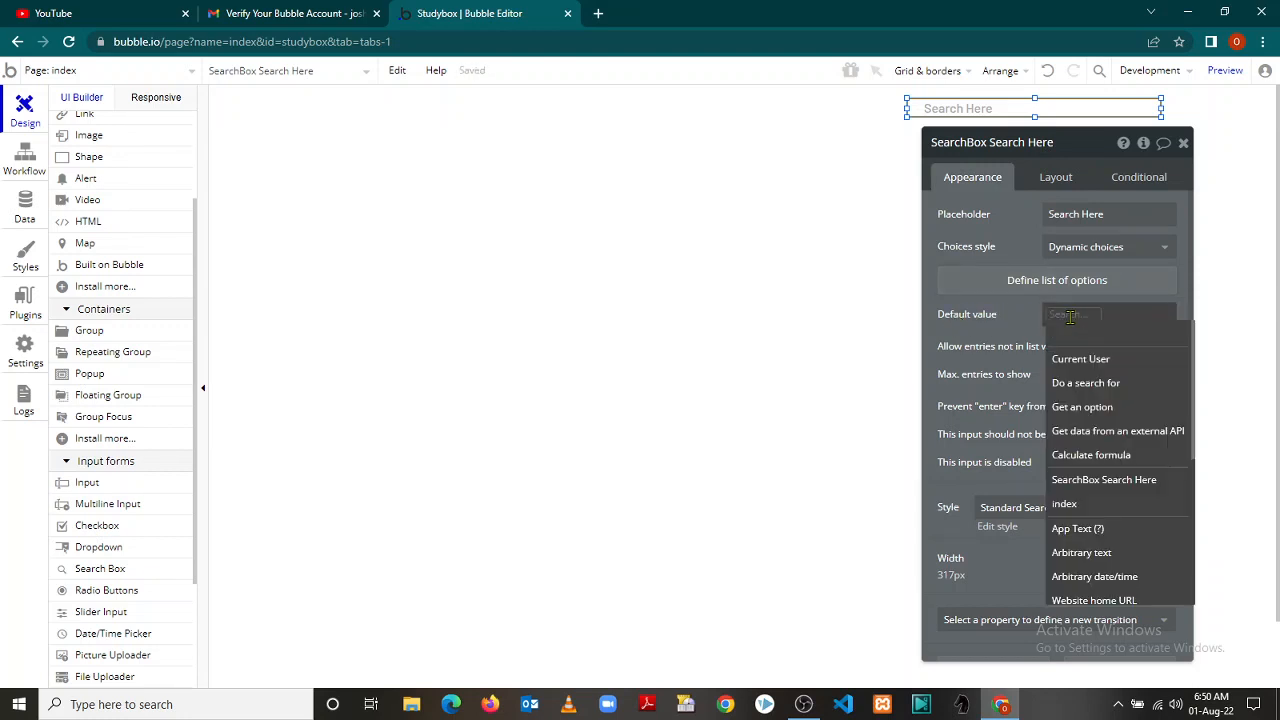
{"action": "left_click", "coordinate": [1092, 389]}
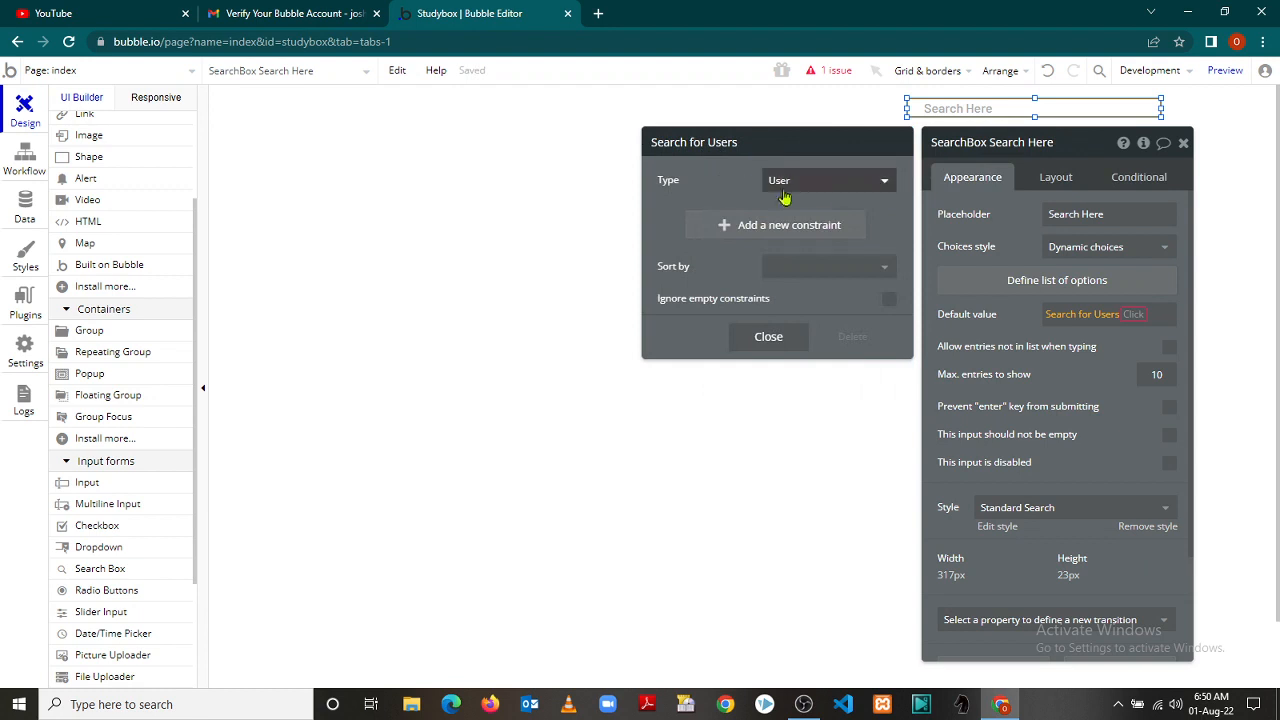
{"action": "left_click", "coordinate": [887, 187]}
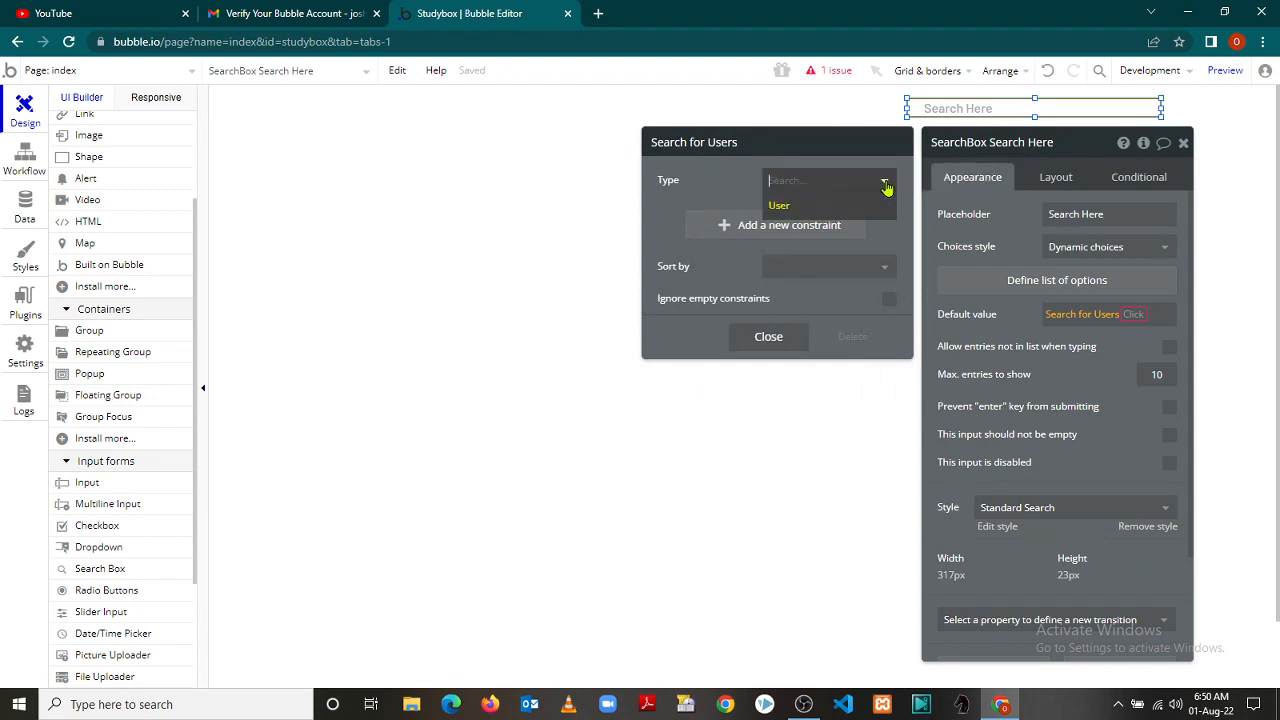
{"action": "left_click", "coordinate": [887, 187]}
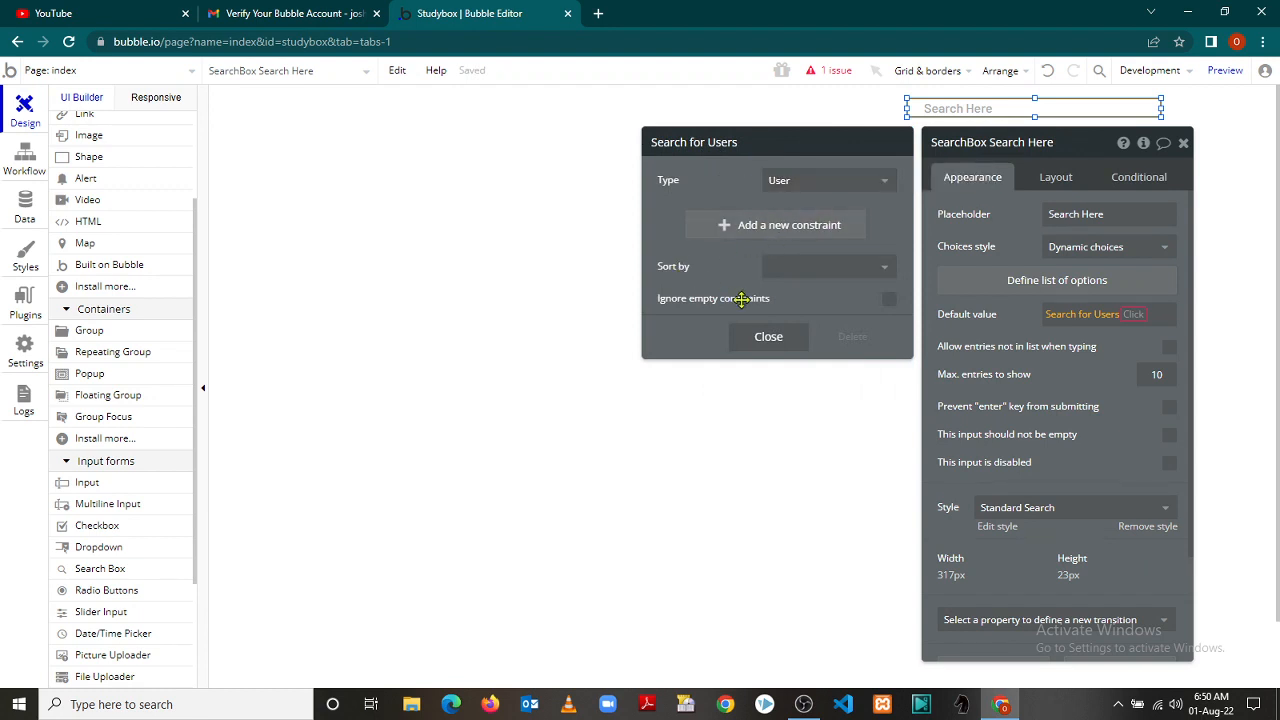
{"action": "left_click", "coordinate": [775, 345]}
{"action": "left_click", "coordinate": [775, 345]}
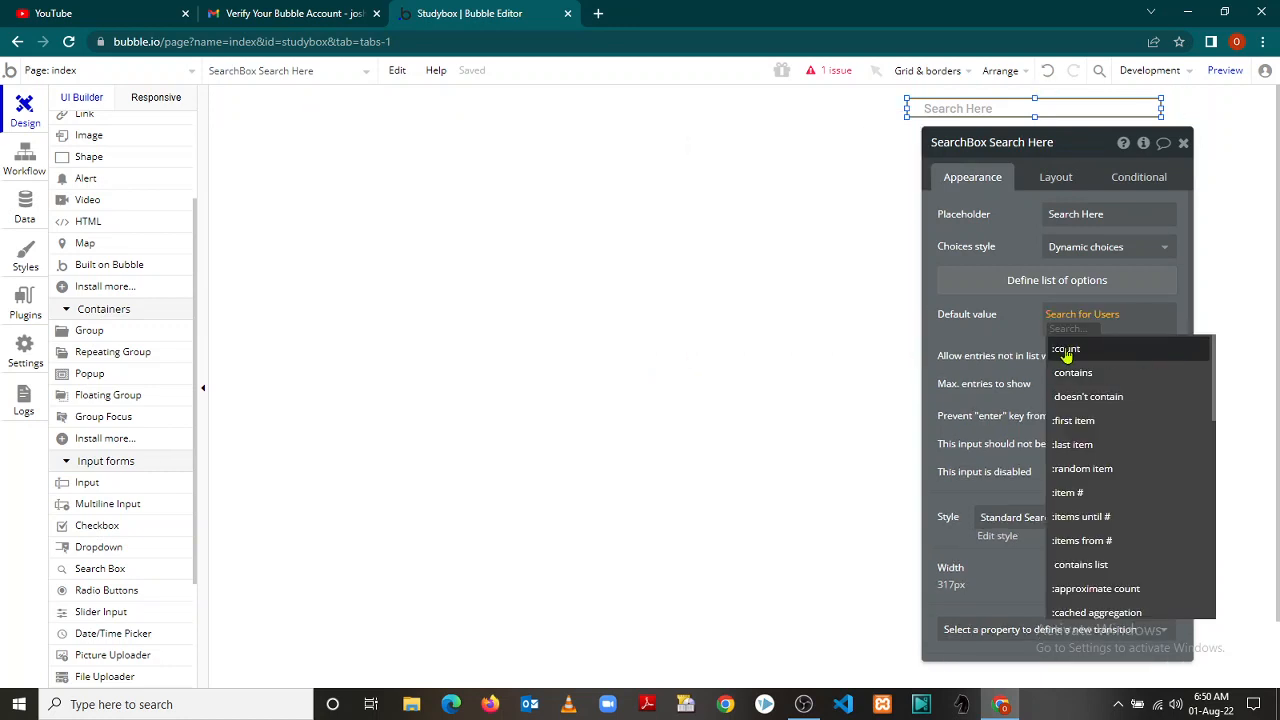
{"action": "left_click", "coordinate": [1022, 327]}
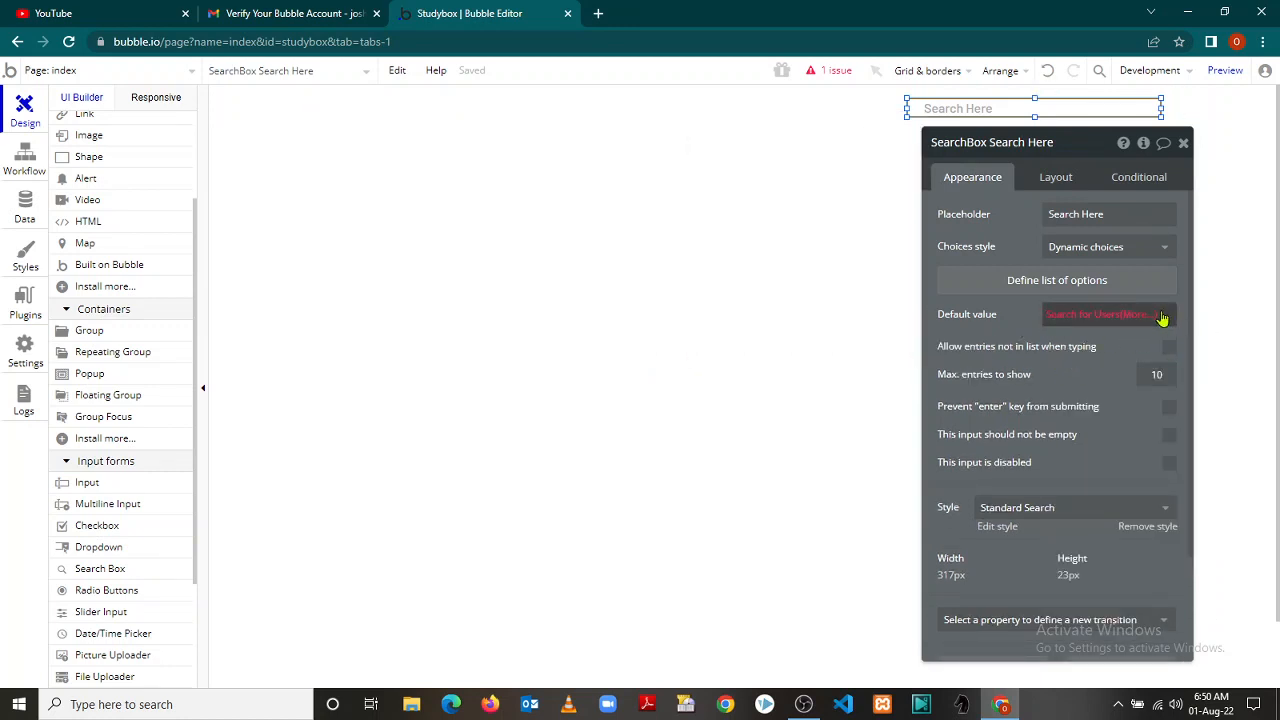
{"action": "left_click", "coordinate": [1128, 316]}
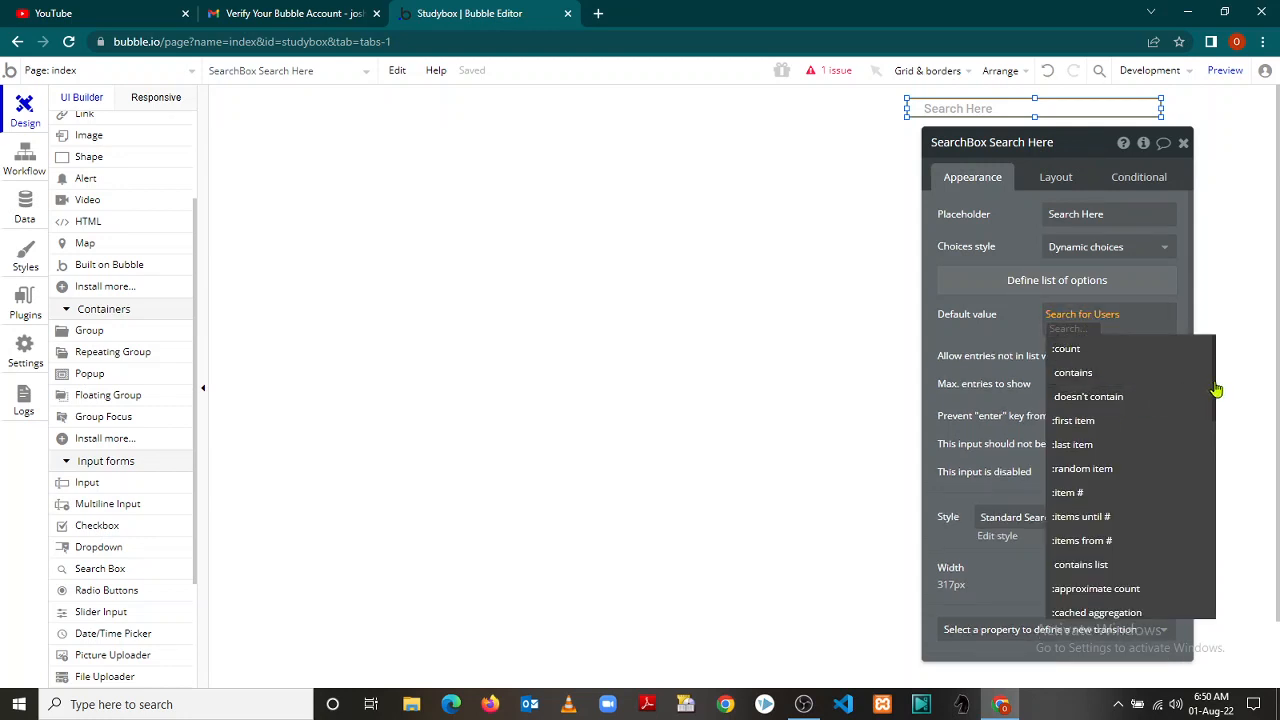
{"action": "mouse_move", "coordinate": [1216, 390]}
{"action": "left_mouse_down"}
{"action": "mouse_move", "coordinate": [1266, 580]}
{"action": "mouse_move", "coordinate": [1260, 623]}
{"action": "mouse_move", "coordinate": [1237, 380]}
{"action": "left_mouse_up"}
{"action": "left_click", "coordinate": [1238, 288]}
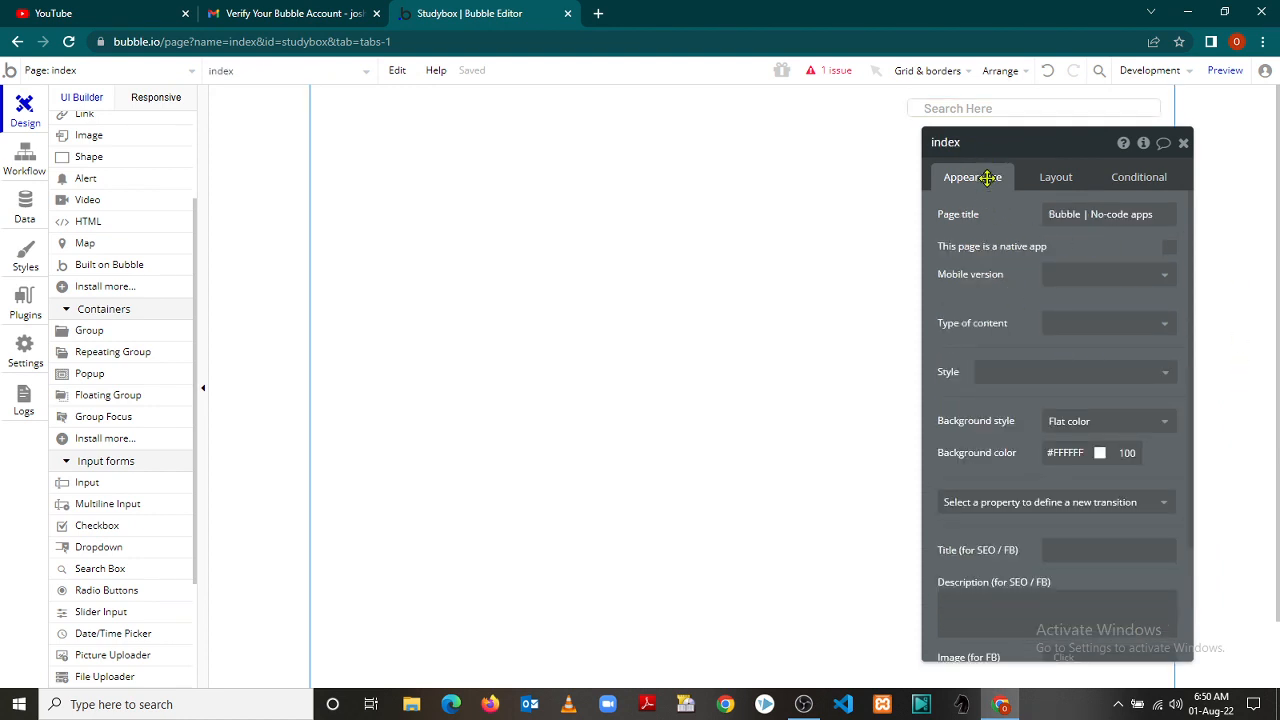
Raise the search box's Max. entries to show from 10 to 200 and close its editor
{"action": "left_click", "coordinate": [966, 109]}
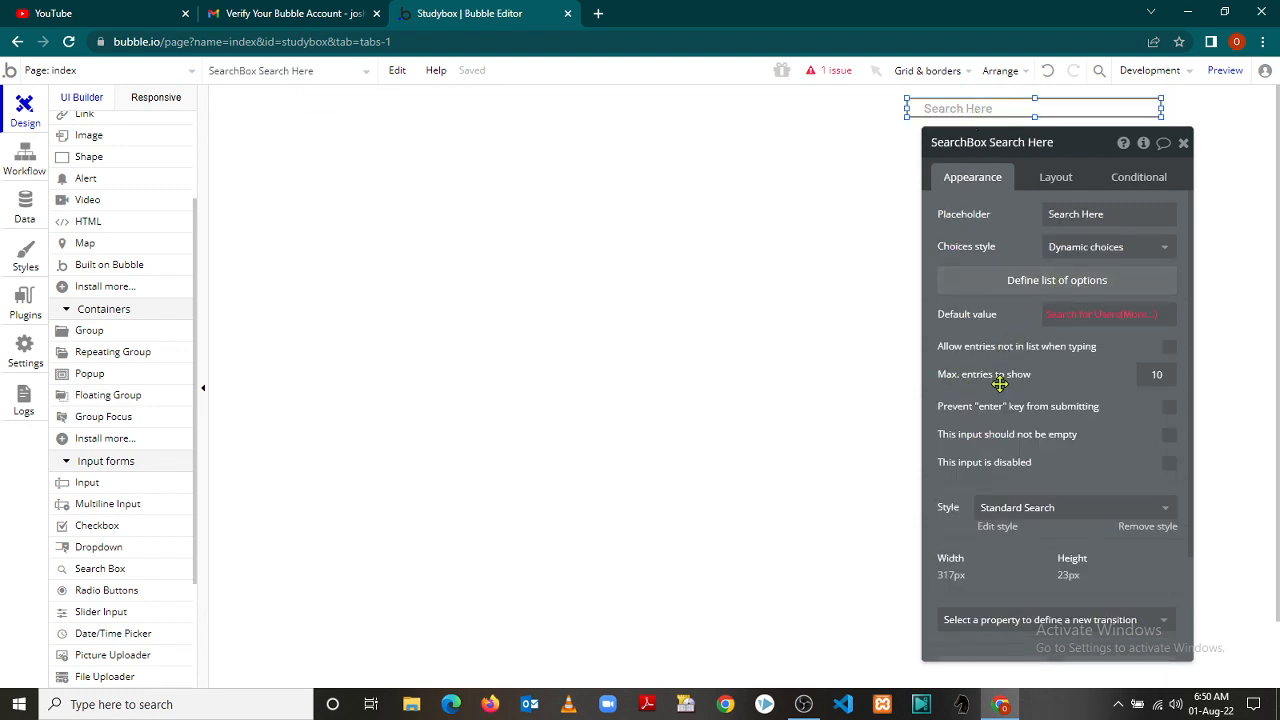
{"action": "left_click_drag", "start_coordinate": [1168, 373], "coordinate": [1120, 374]}
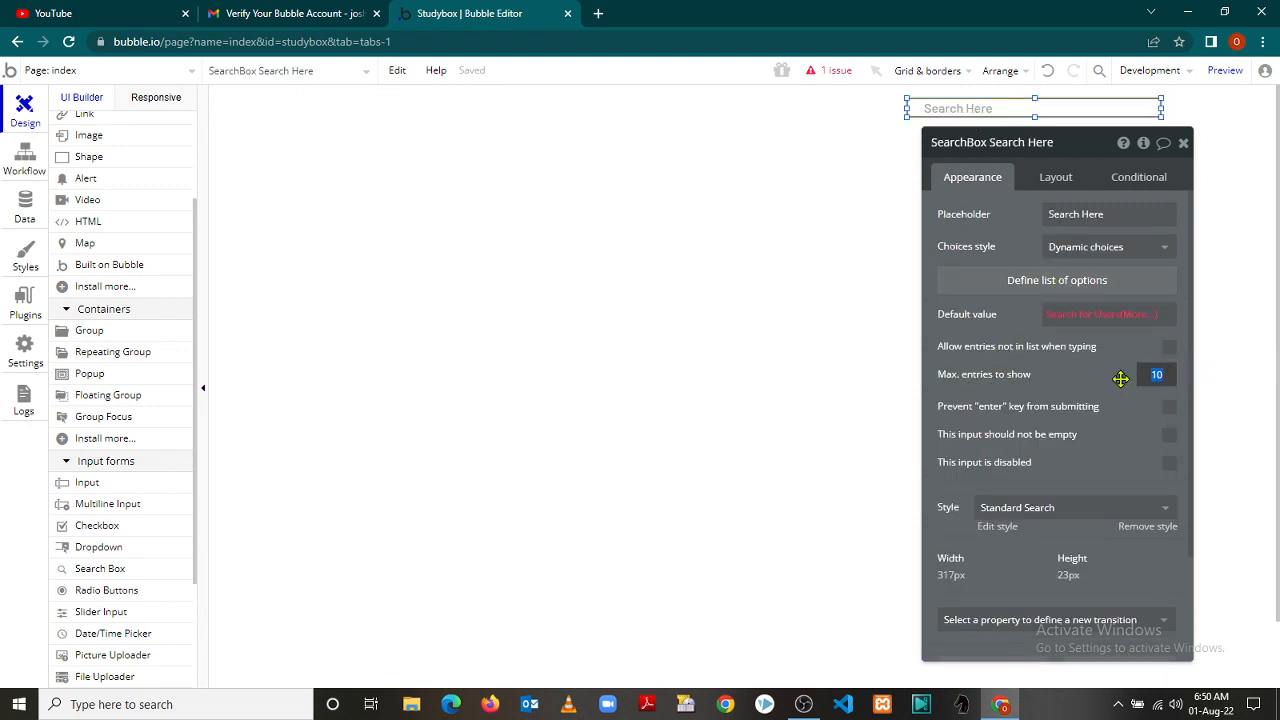
{"action": "key", "text": "Right"}
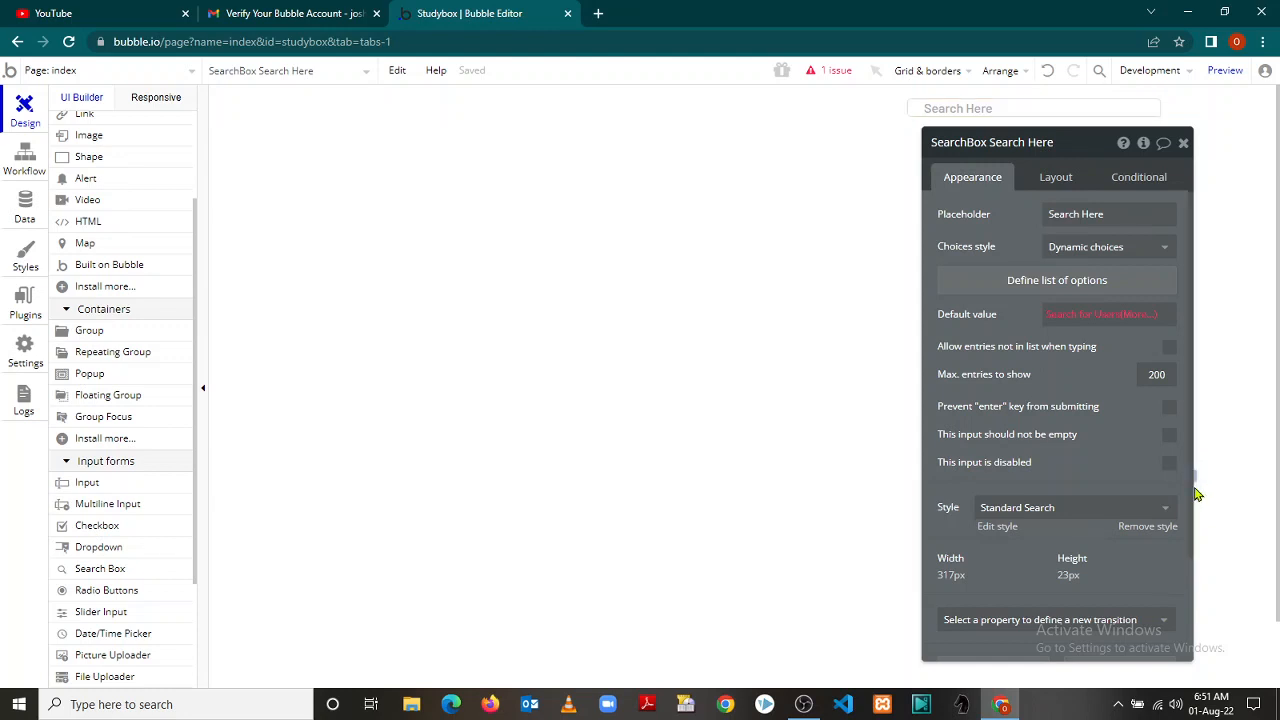
{"action": "left_click", "coordinate": [1198, 519]}
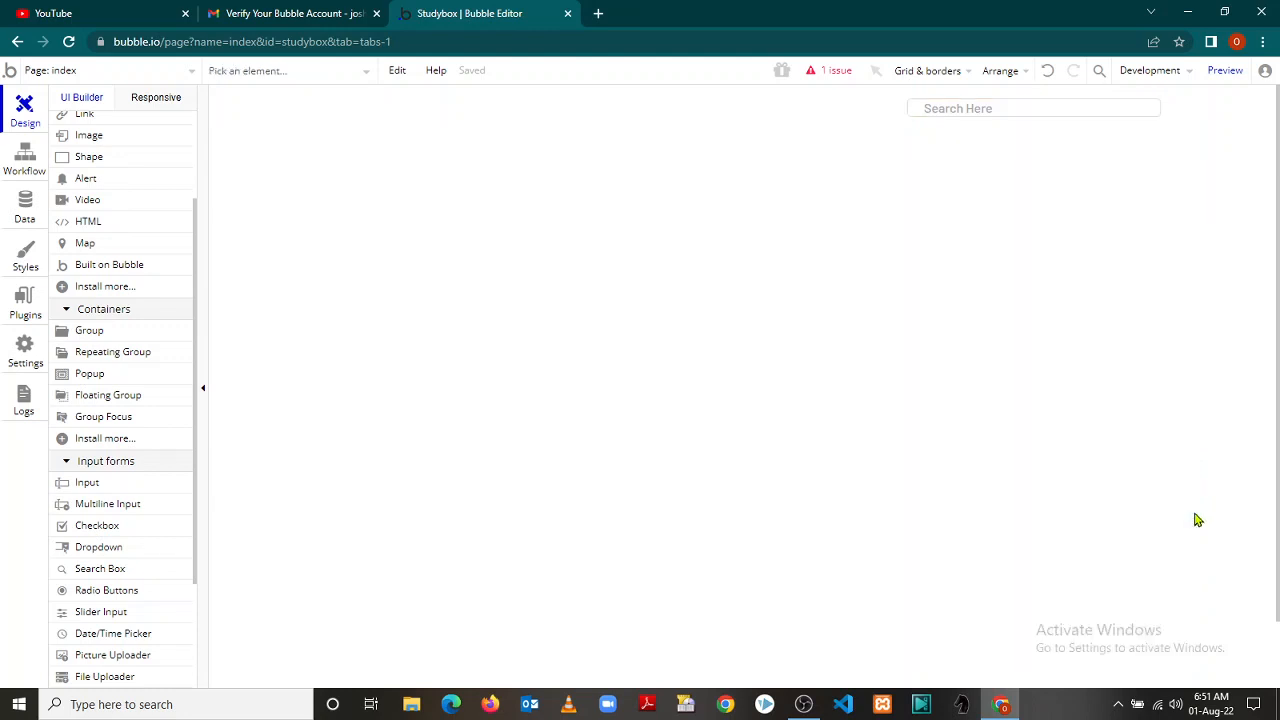
Keep the Standard Search style and add a 700 ms Ease-out Border roundness transition
{"action": "double_click", "coordinate": [986, 106]}
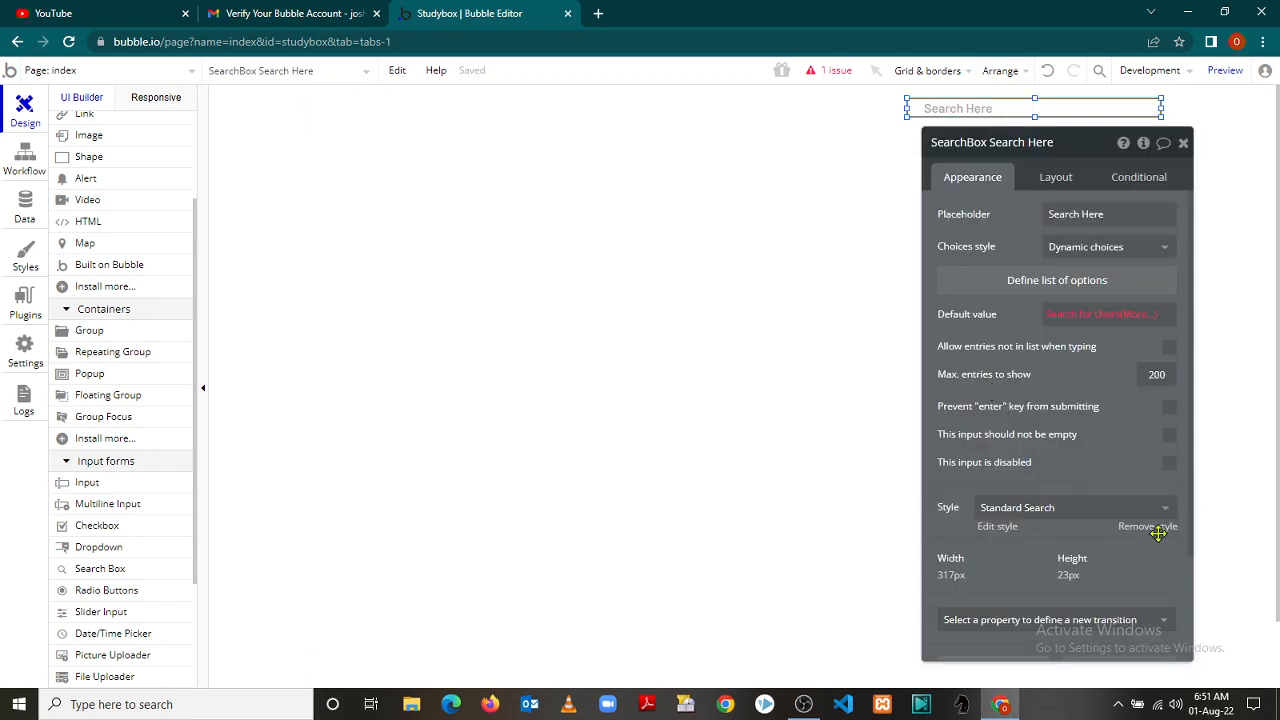
{"action": "scroll", "coordinate": [1192, 506], "scroll_direction": "down", "scroll_amount": 2}
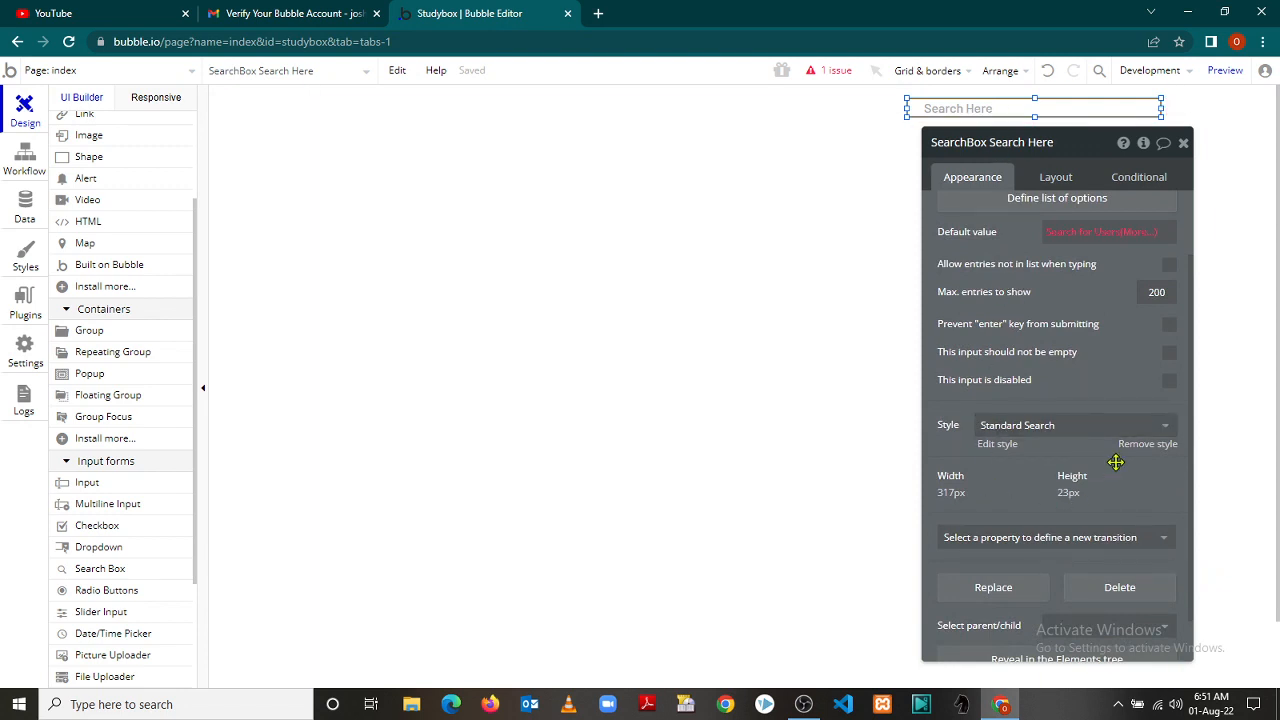
{"action": "left_click", "coordinate": [1168, 428]}
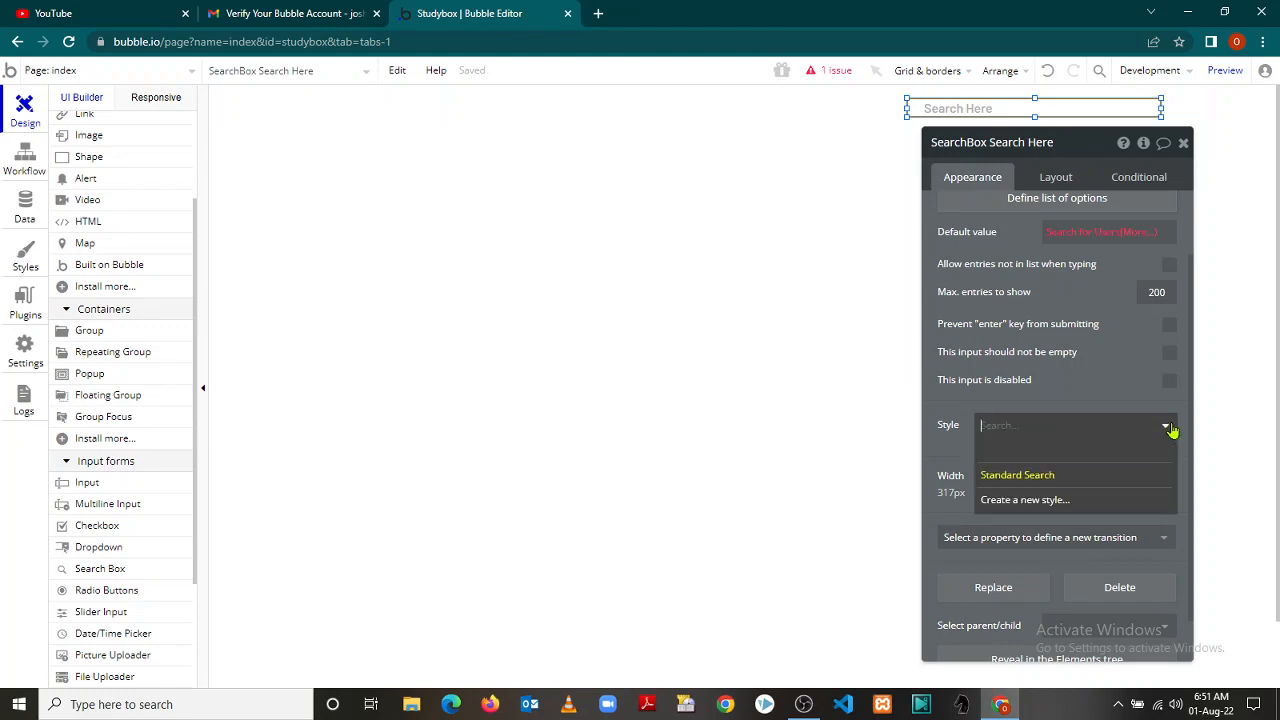
{"action": "left_click", "coordinate": [1063, 477]}
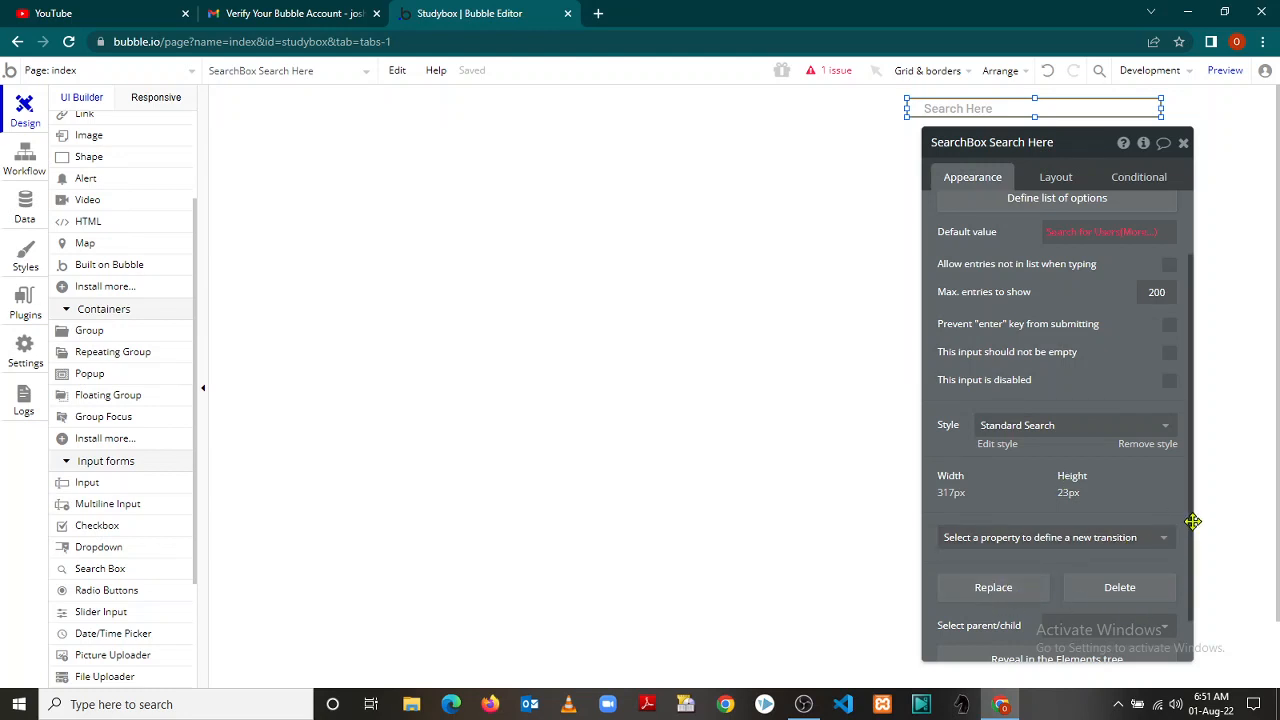
{"action": "scroll", "coordinate": [1193, 521], "scroll_direction": "down", "scroll_amount": 1}
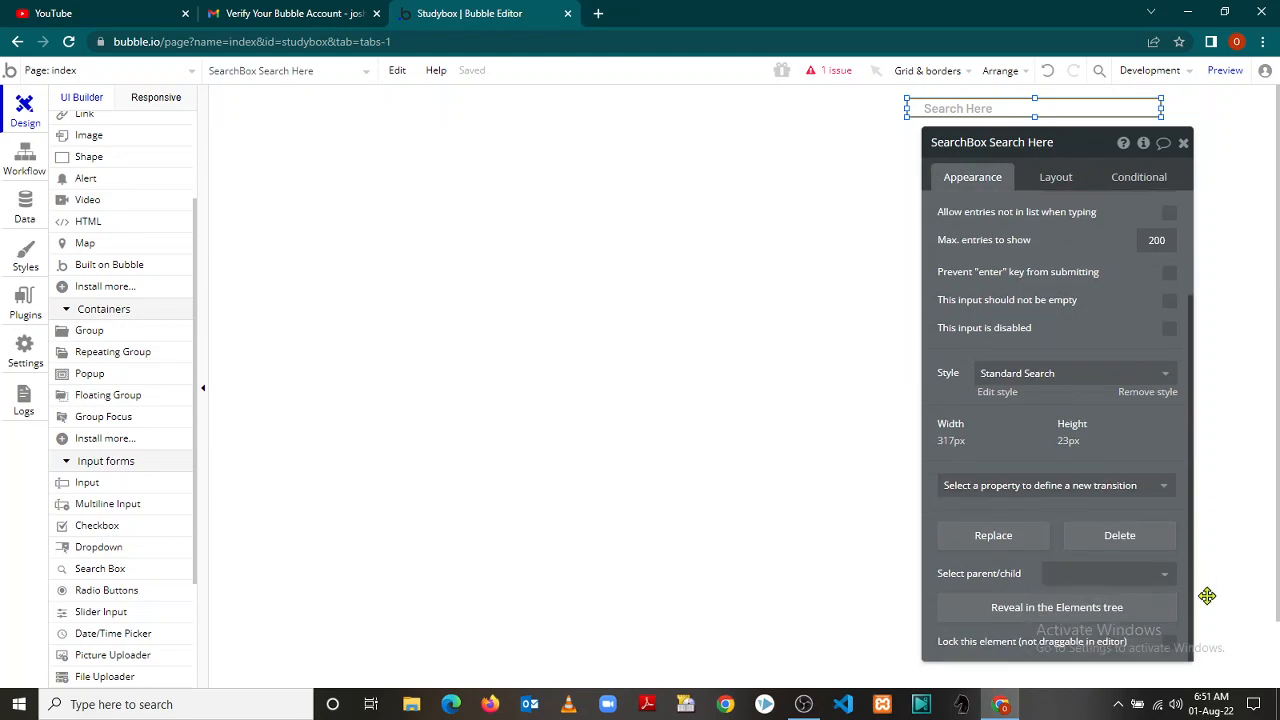
{"action": "left_click", "coordinate": [1165, 490]}
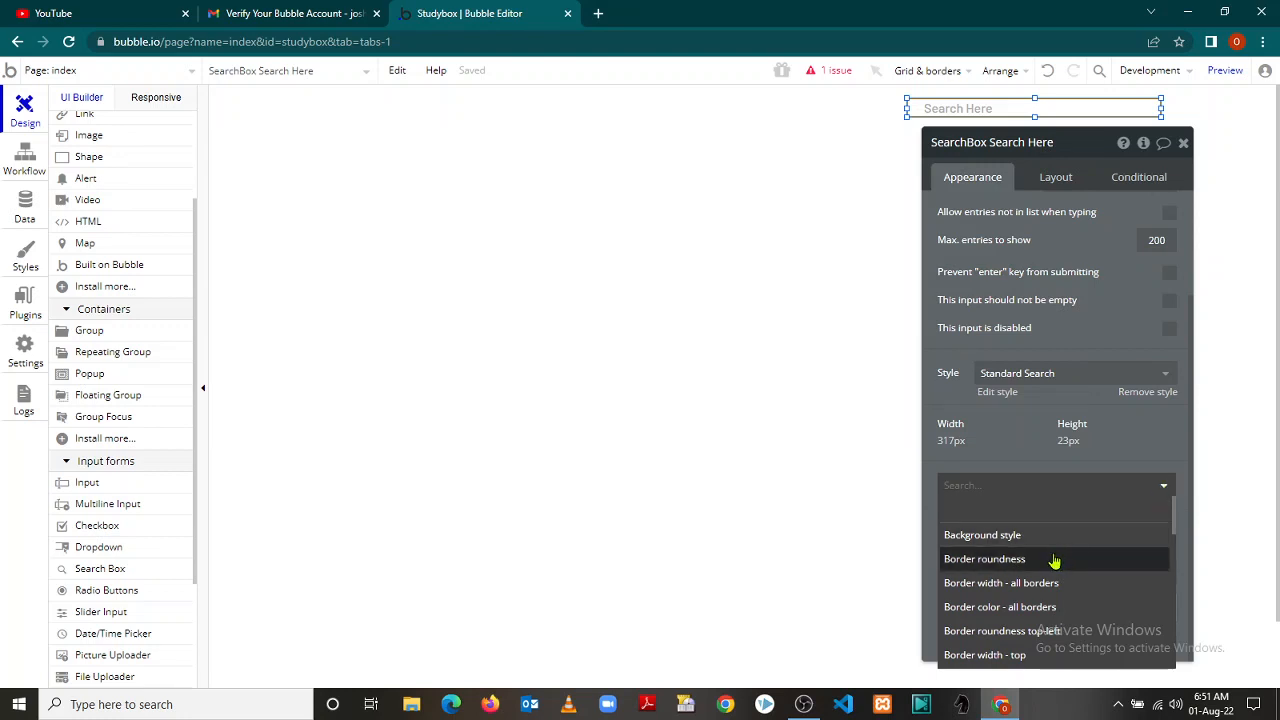
{"action": "left_click", "coordinate": [1054, 559]}
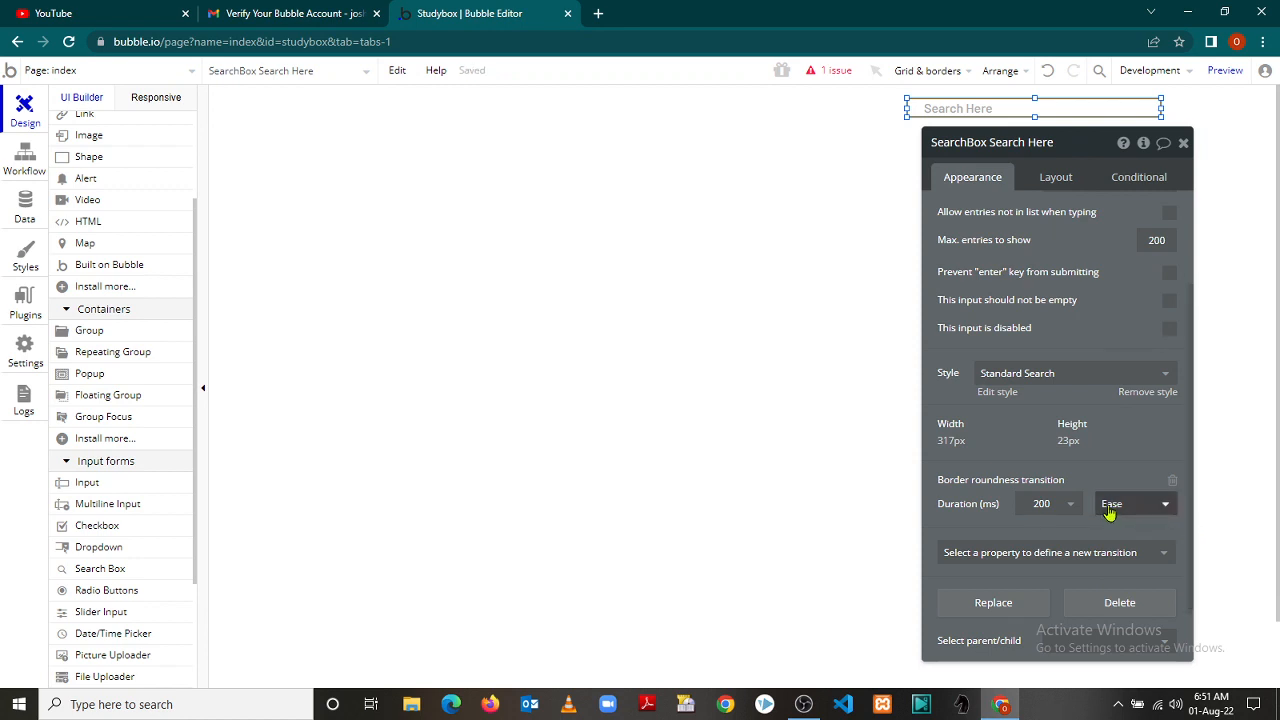
{"action": "left_click", "coordinate": [1072, 509]}
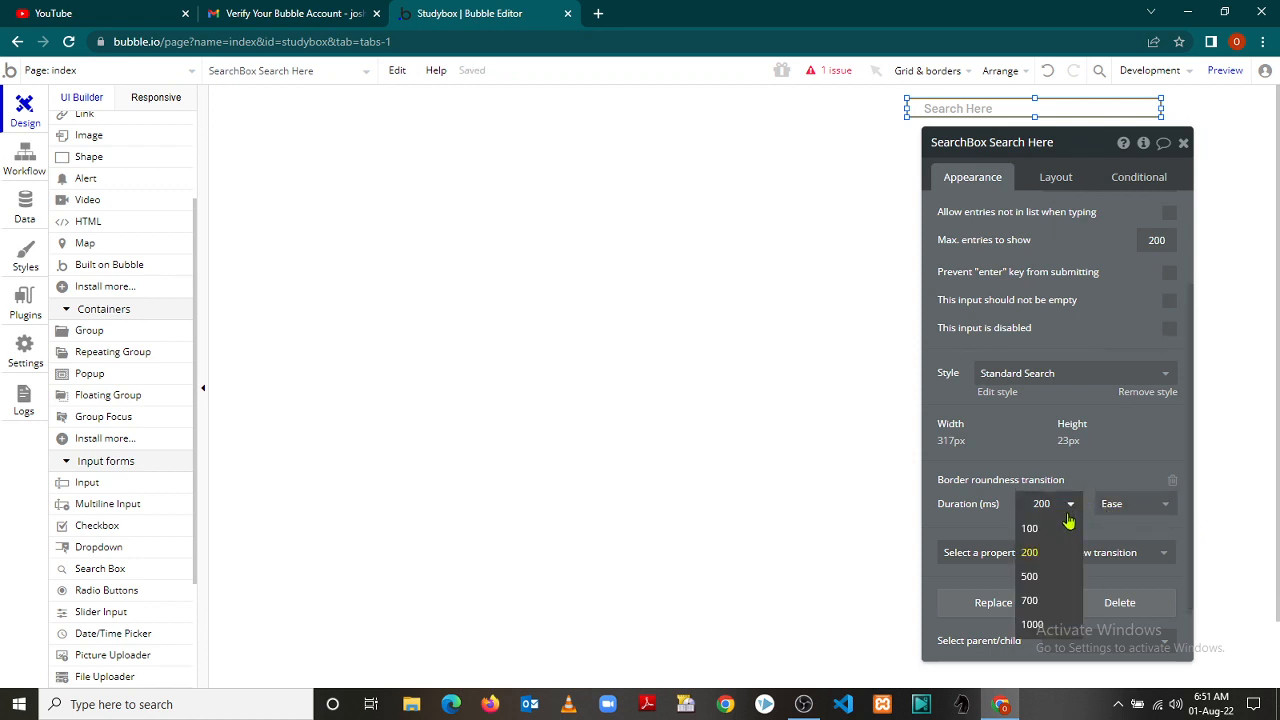
{"action": "left_click", "coordinate": [1049, 603]}
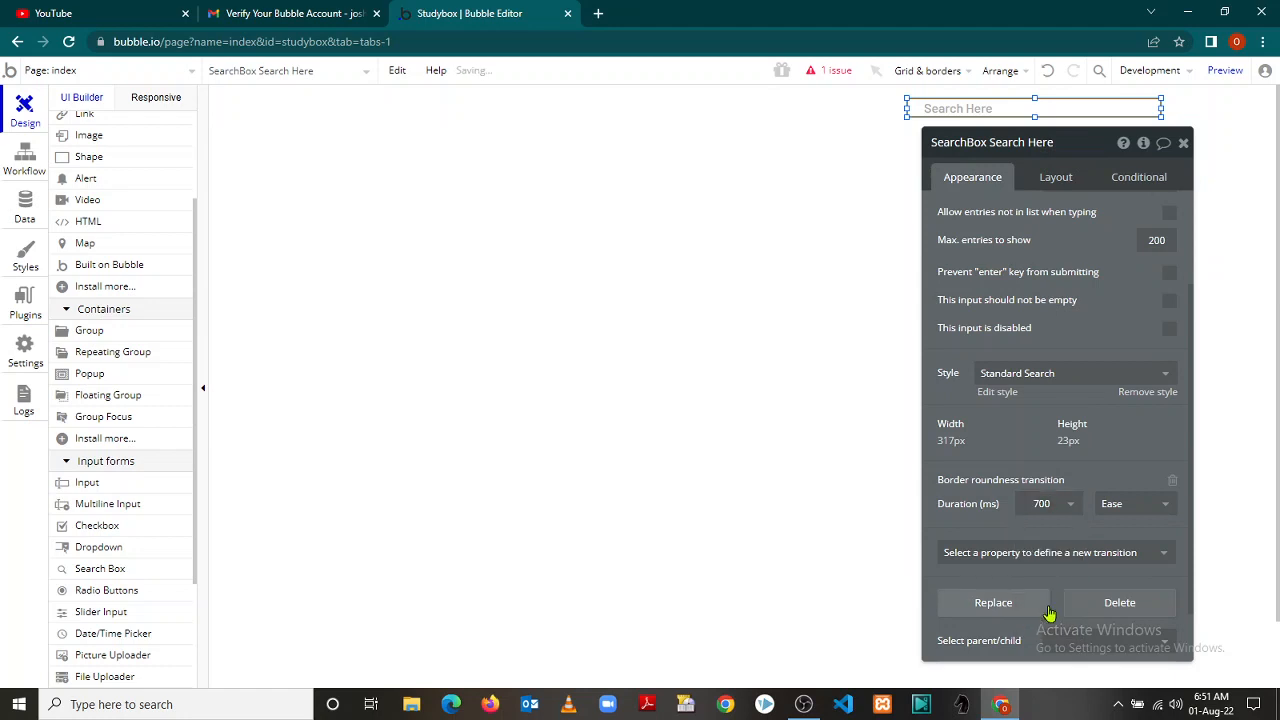
{"action": "left_click", "coordinate": [1165, 506]}
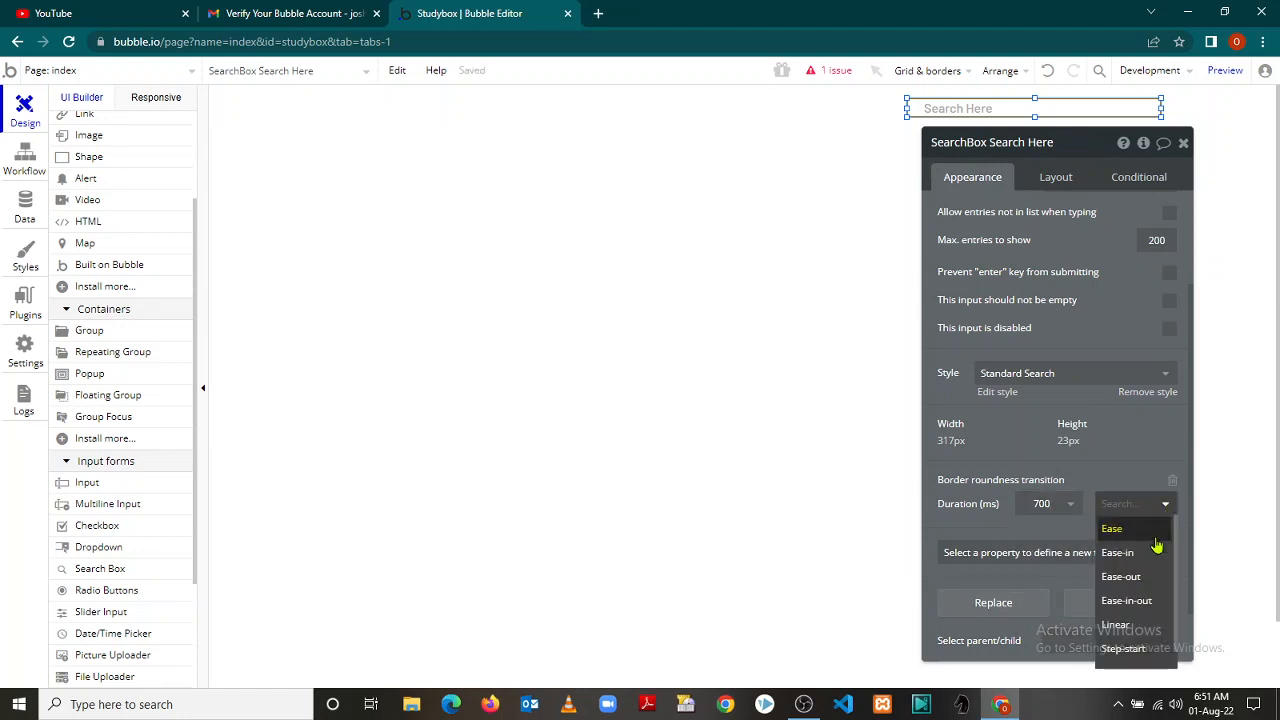
{"action": "left_click", "coordinate": [1136, 579]}
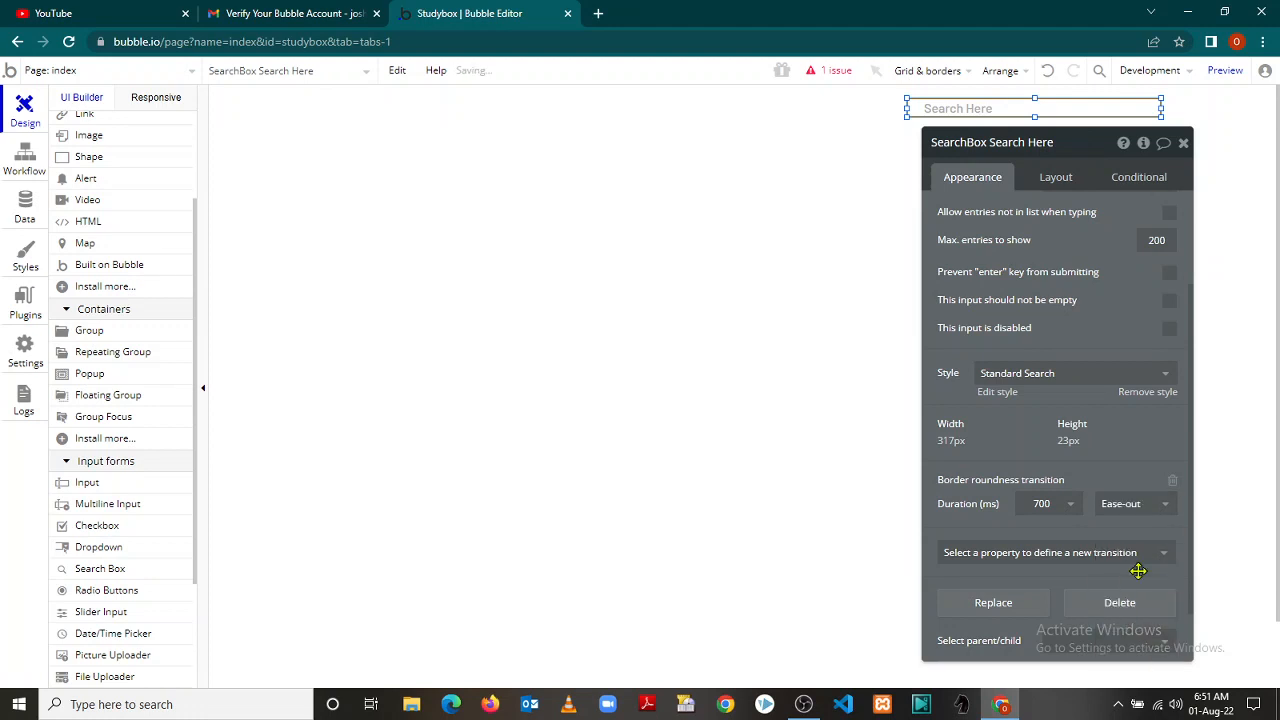
Select the index page as the search box's parent
{"action": "scroll", "coordinate": [1195, 530], "scroll_direction": "down", "scroll_amount": 1}
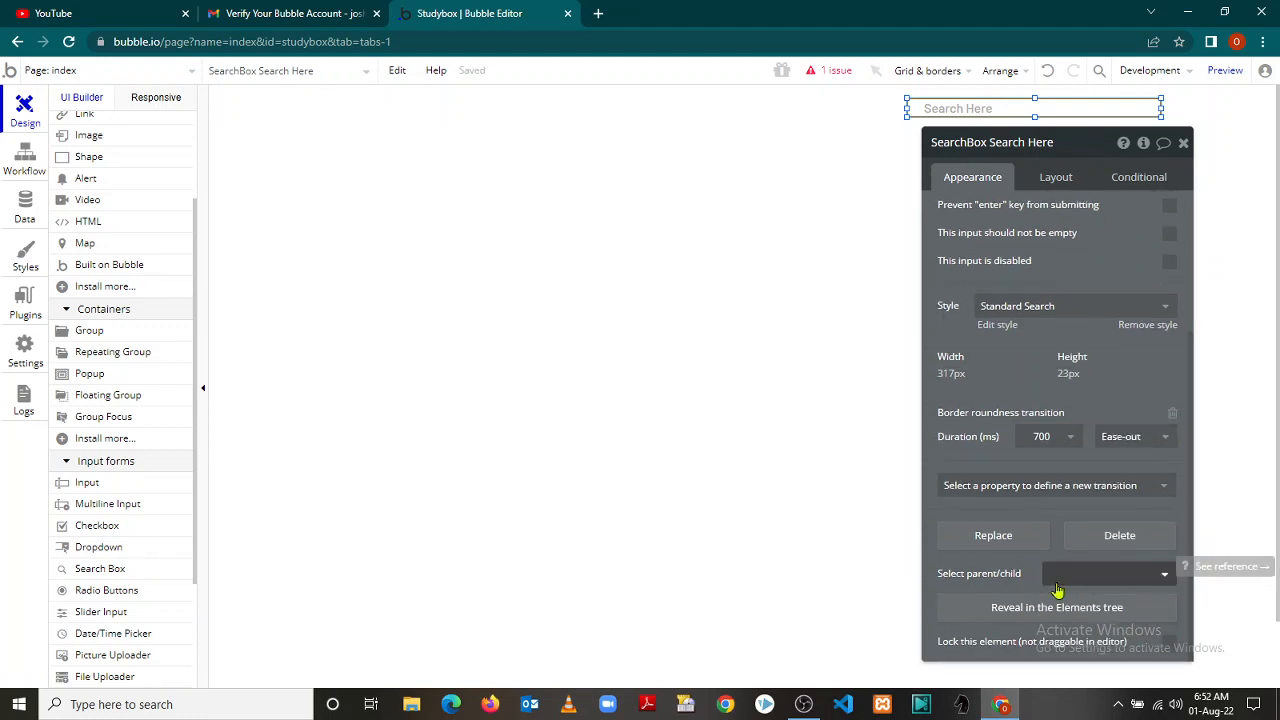
{"action": "left_click", "coordinate": [1166, 580]}
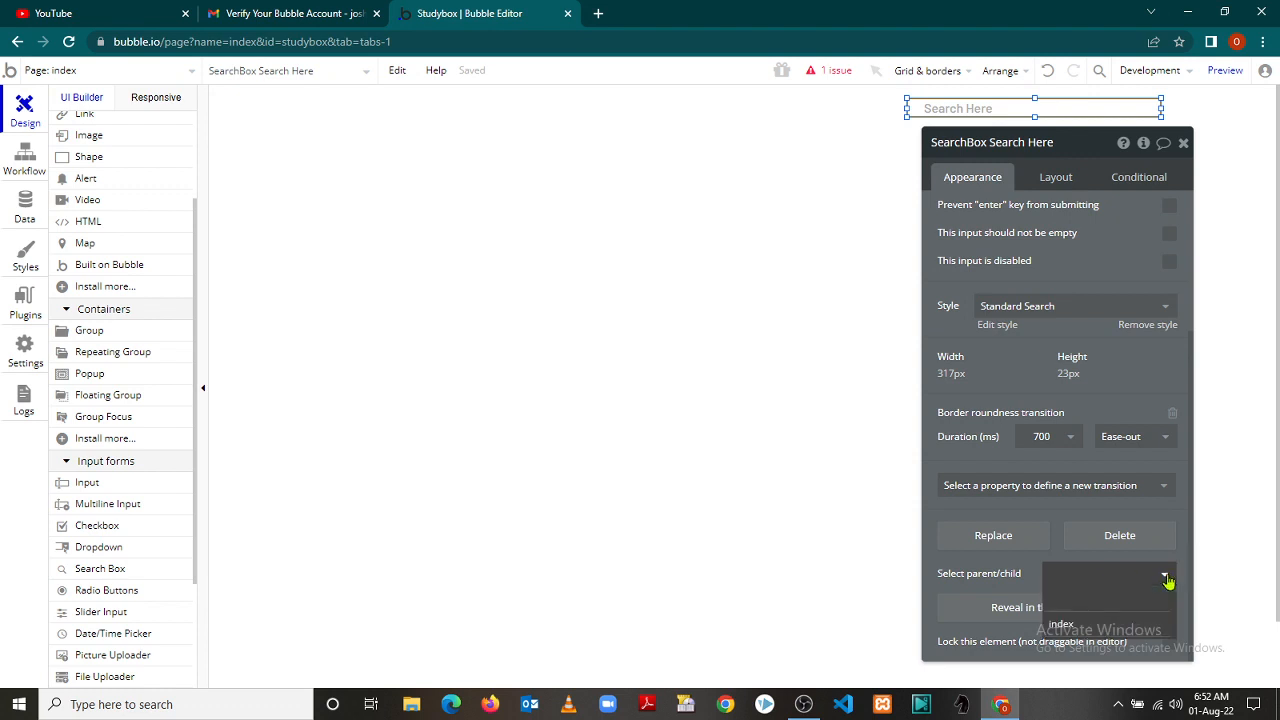
{"action": "left_click", "coordinate": [1120, 630]}
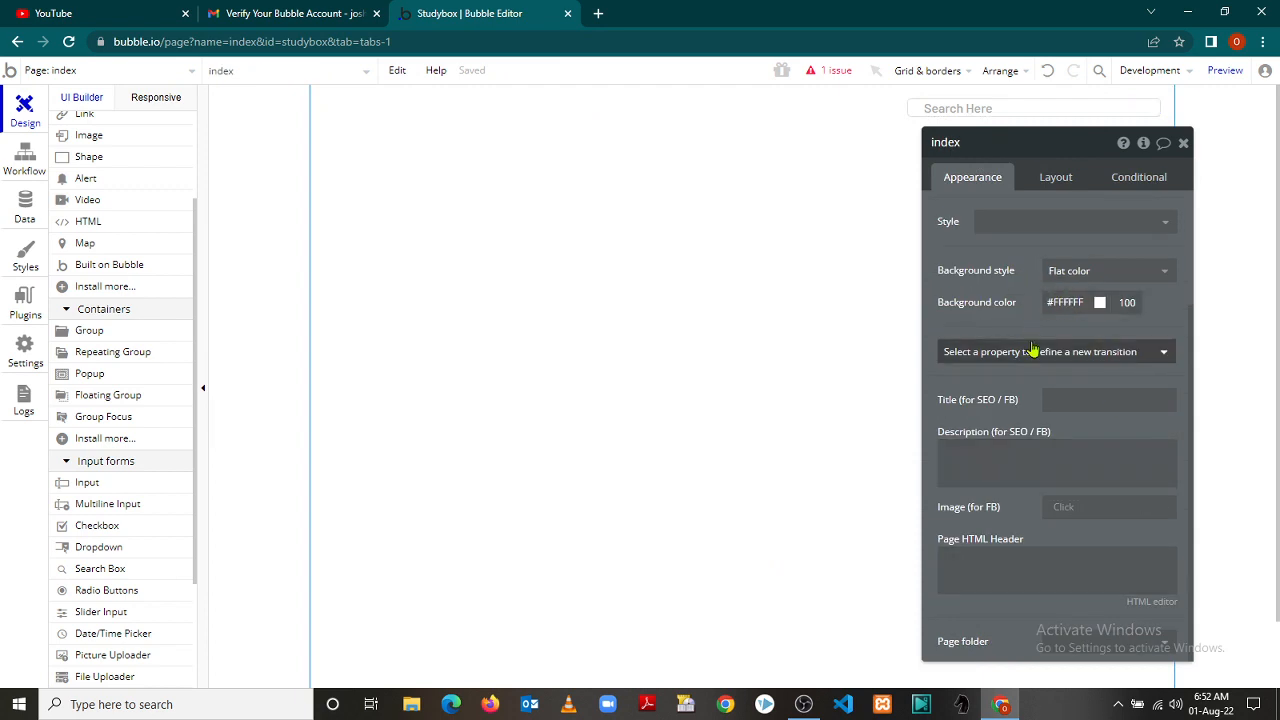
Check the page's Layout tab and the Search Here box's Conditional tab, then close the editor
{"action": "left_click", "coordinate": [995, 108]}
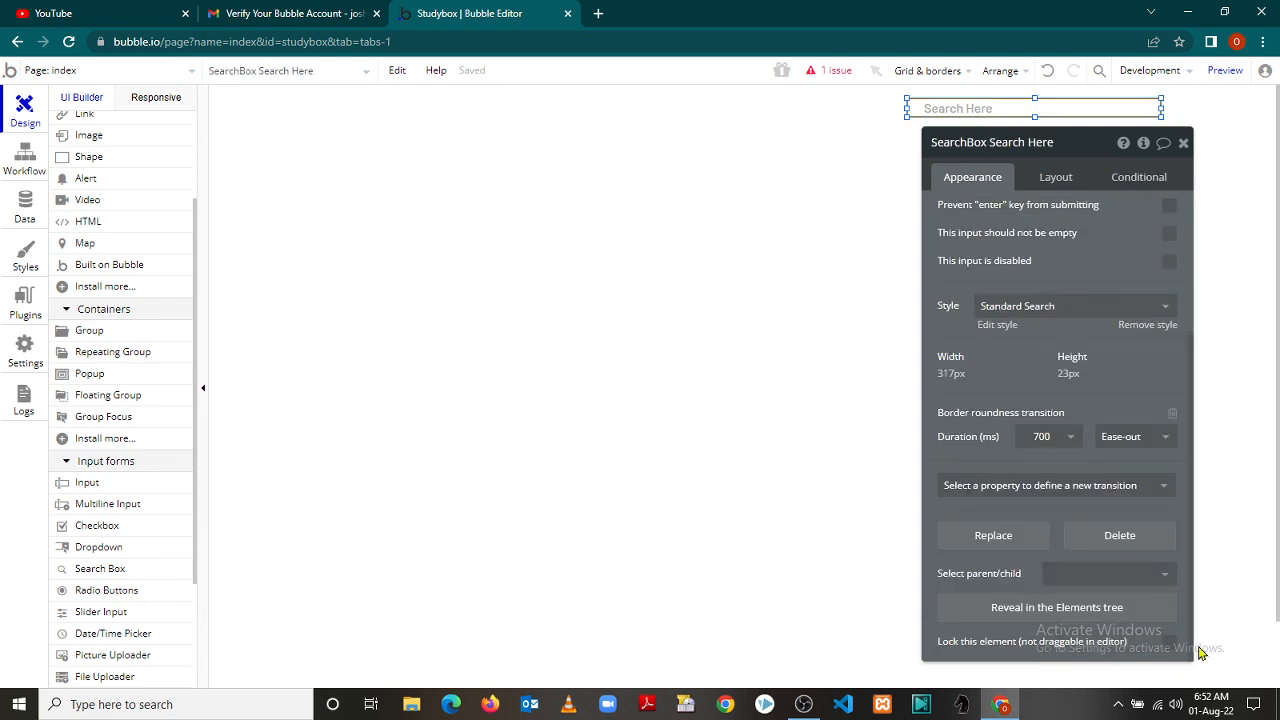
{"action": "left_click", "coordinate": [830, 507]}
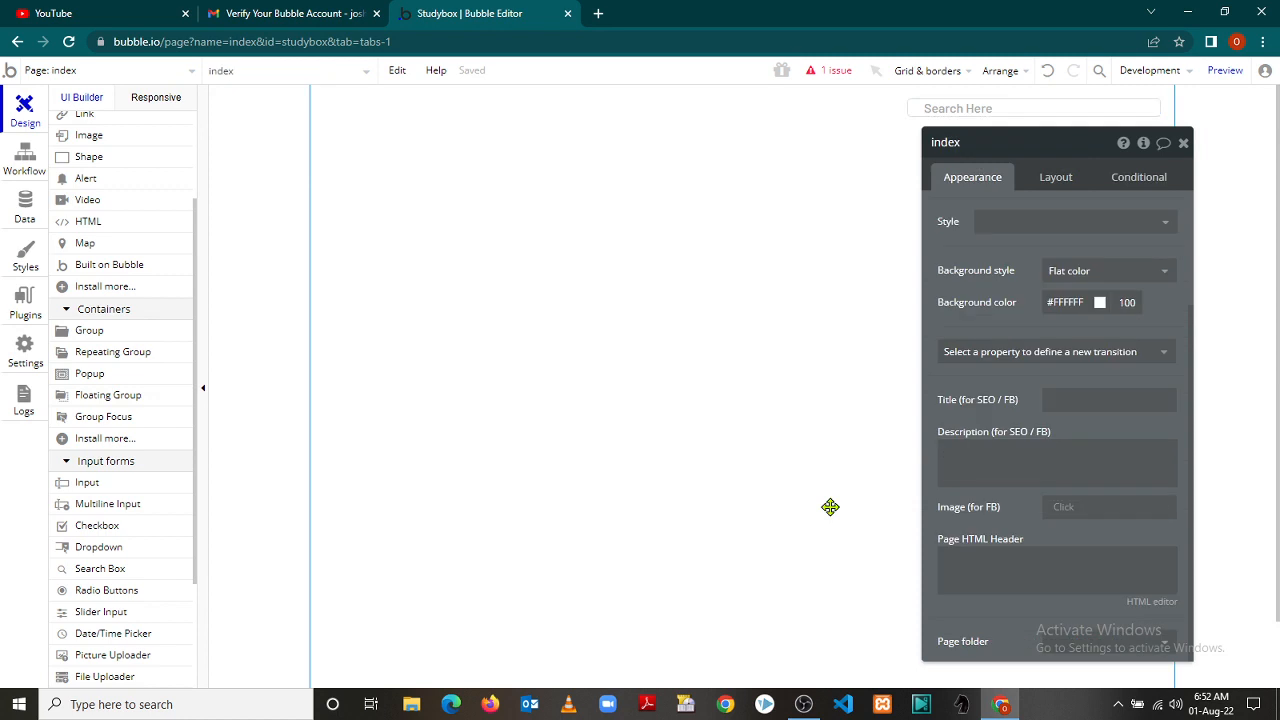
{"action": "left_click", "coordinate": [1056, 180]}
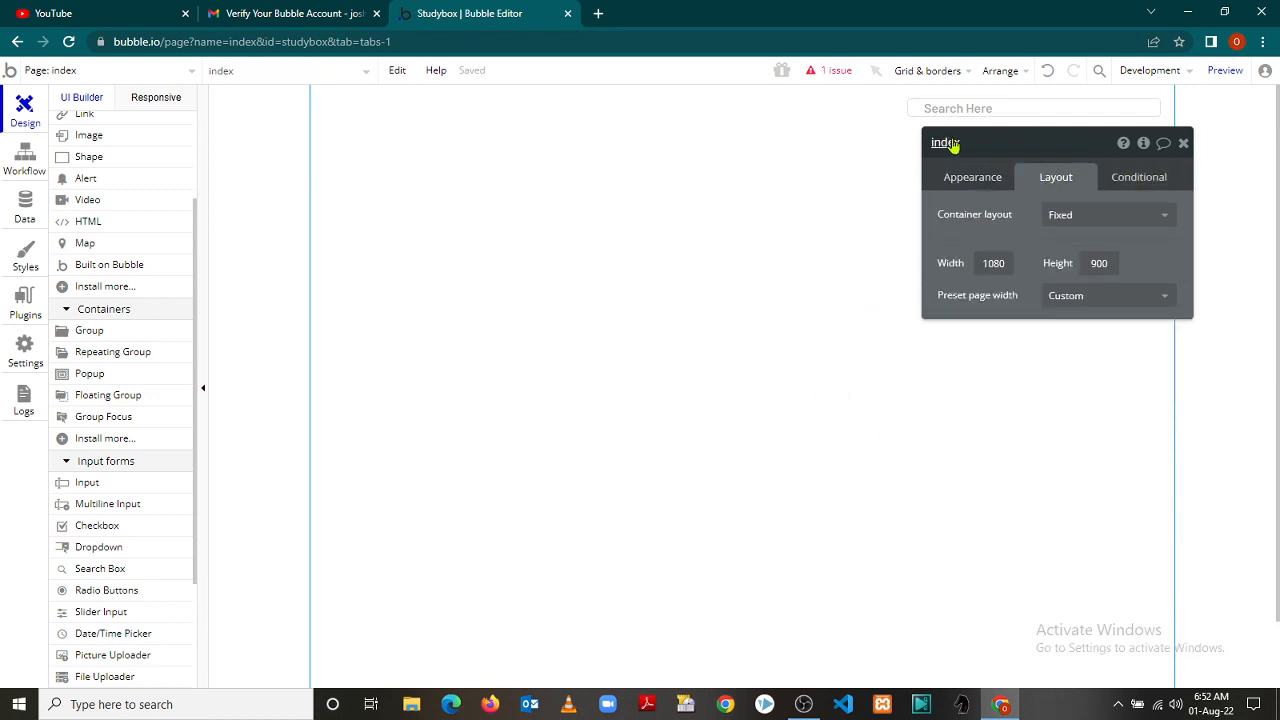
{"action": "left_click", "coordinate": [973, 112]}
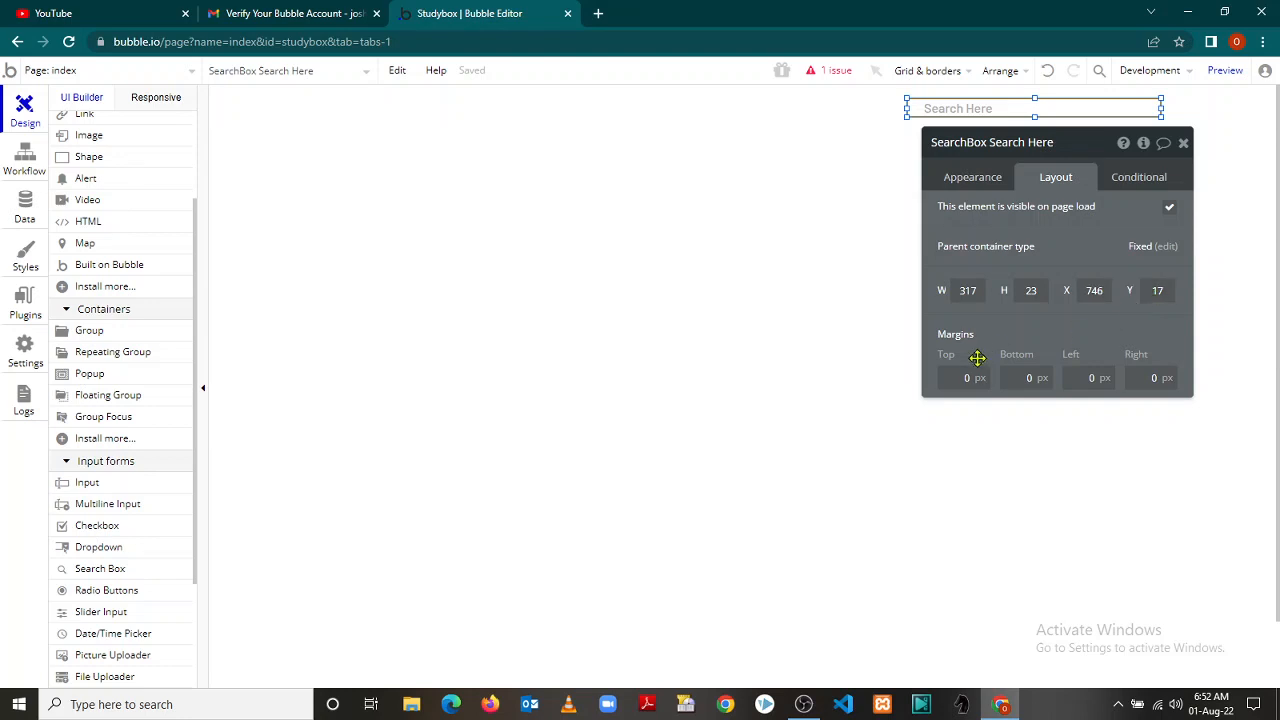
{"action": "left_click", "coordinate": [1136, 184]}
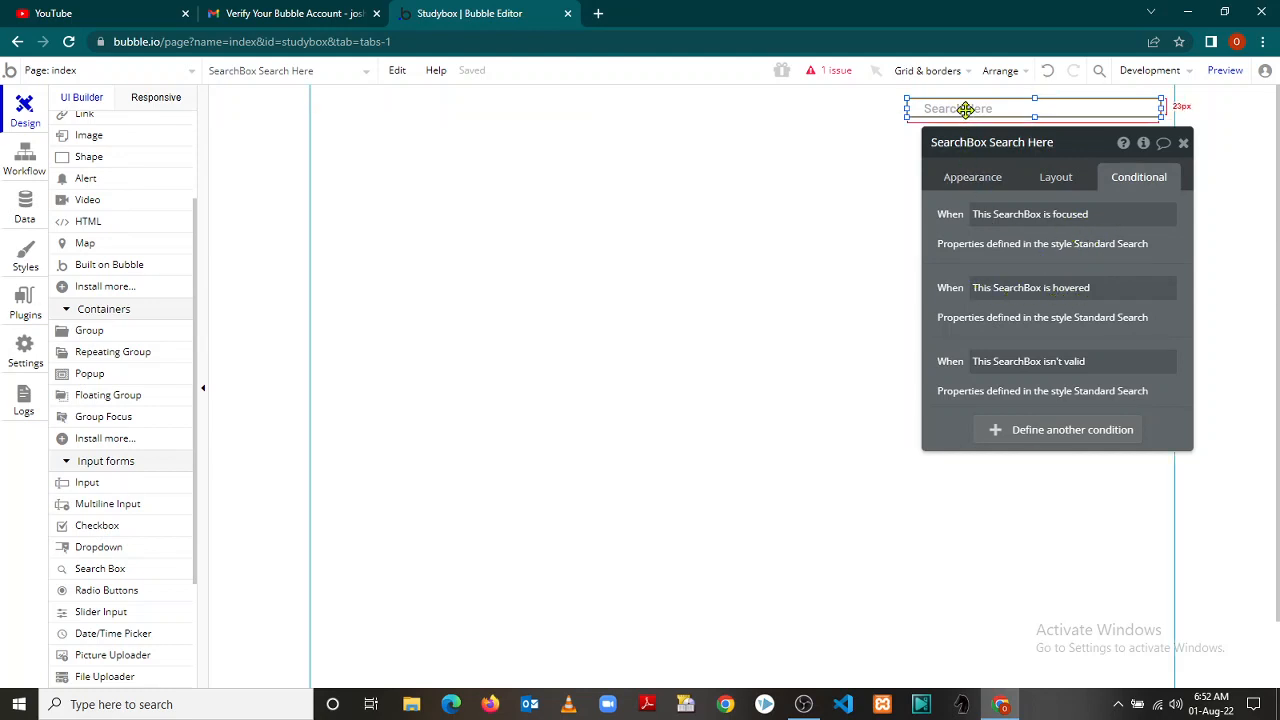
{"action": "left_click", "coordinate": [1183, 145]}
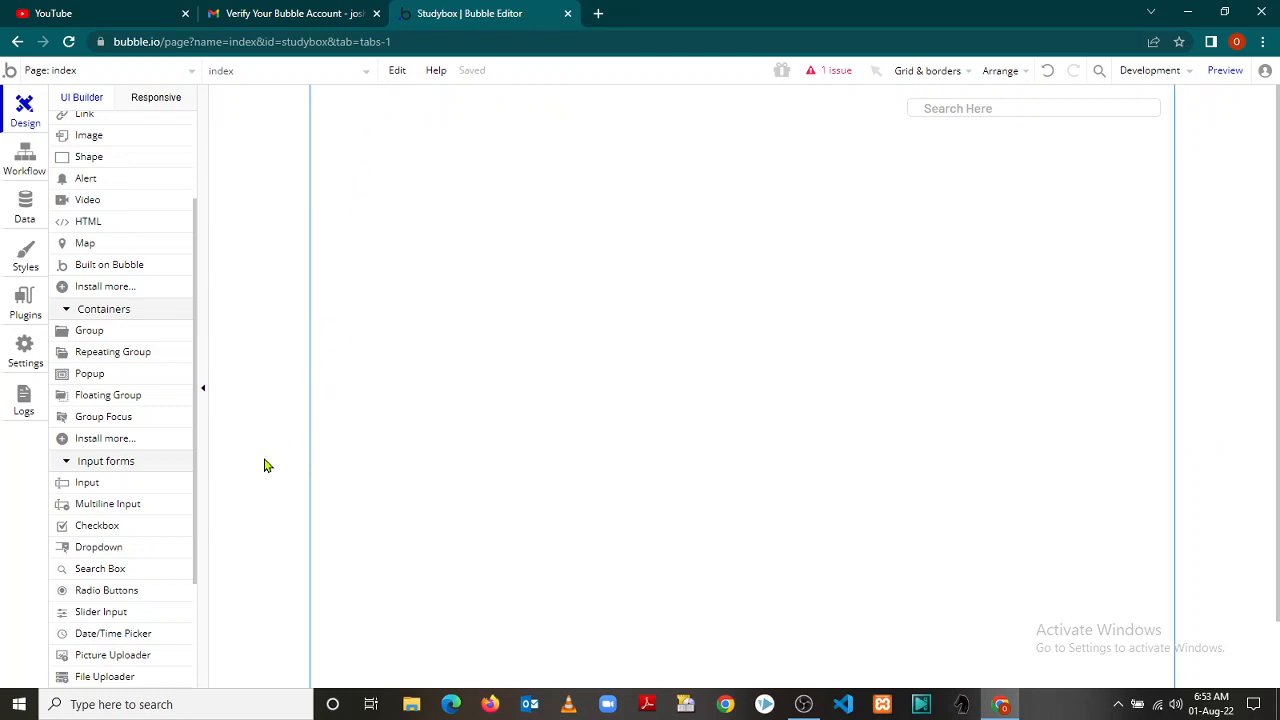
Draw an Image element as a small rectangle near the page's top-left corner
{"action": "left_click_drag", "start_coordinate": [196, 474], "coordinate": [197, 364]}
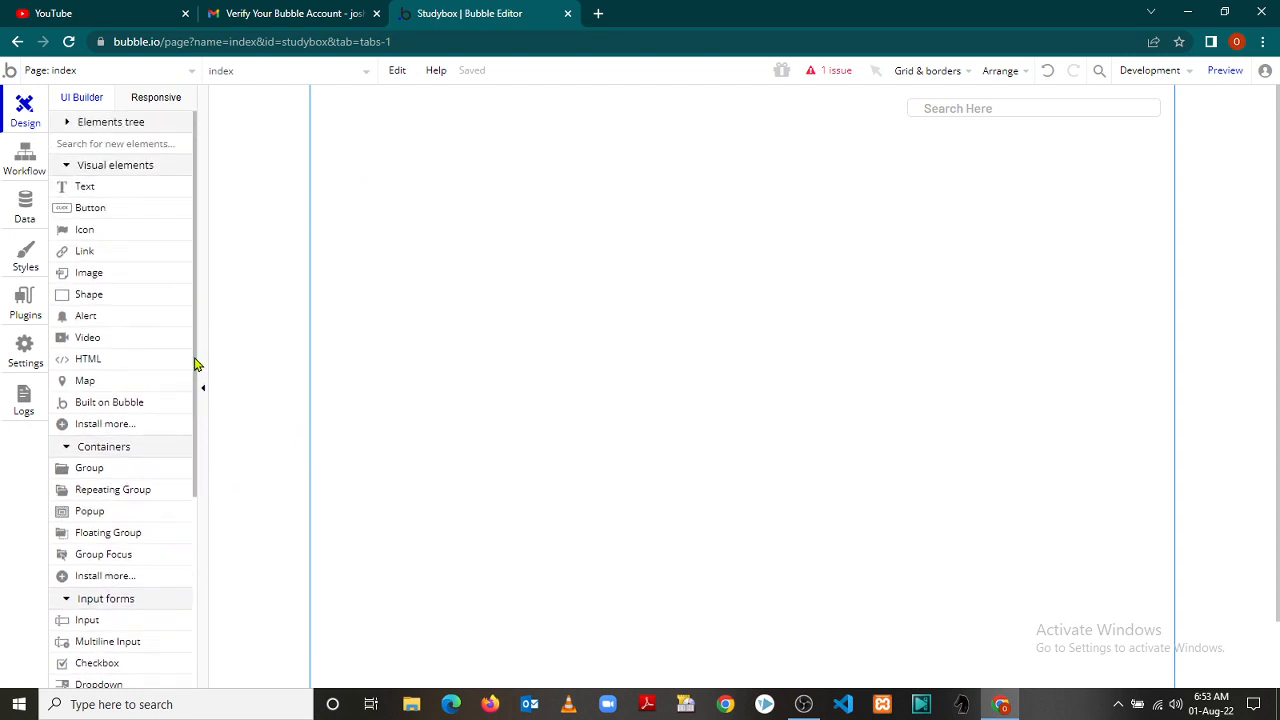
{"action": "left_click", "coordinate": [88, 276]}
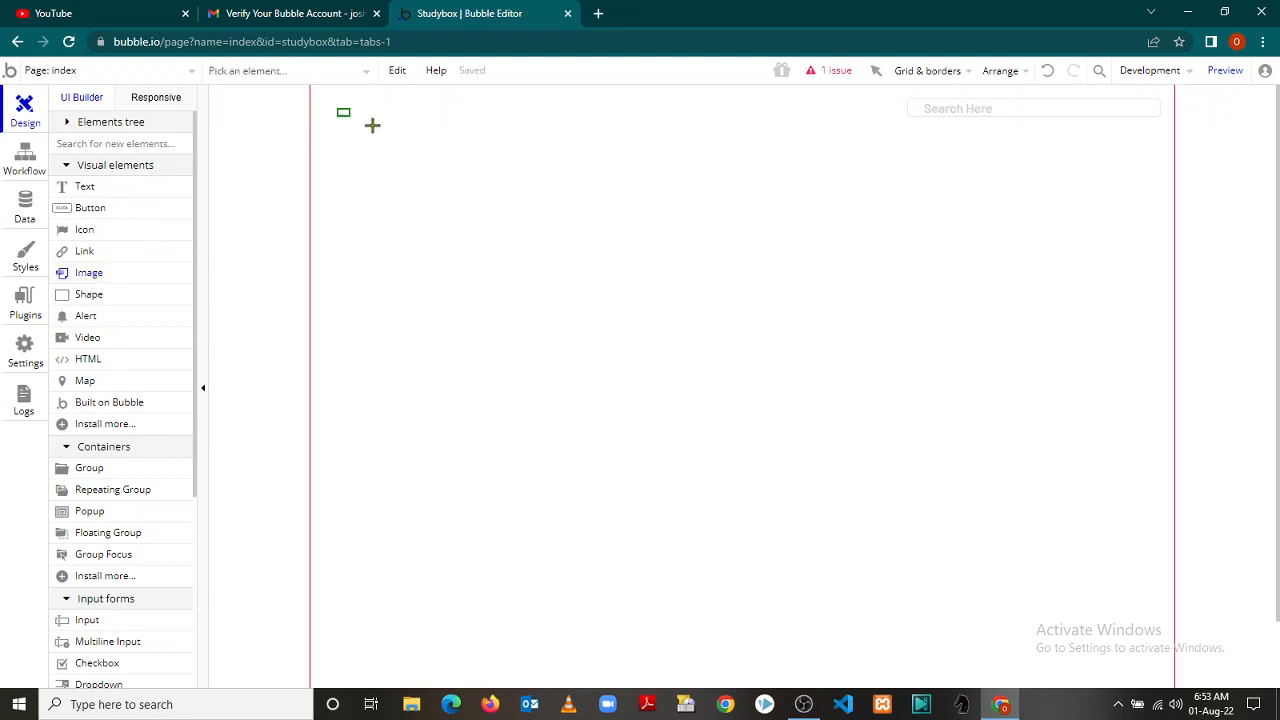
{"action": "left_click_drag", "start_coordinate": [372, 125], "coordinate": [416, 185]}
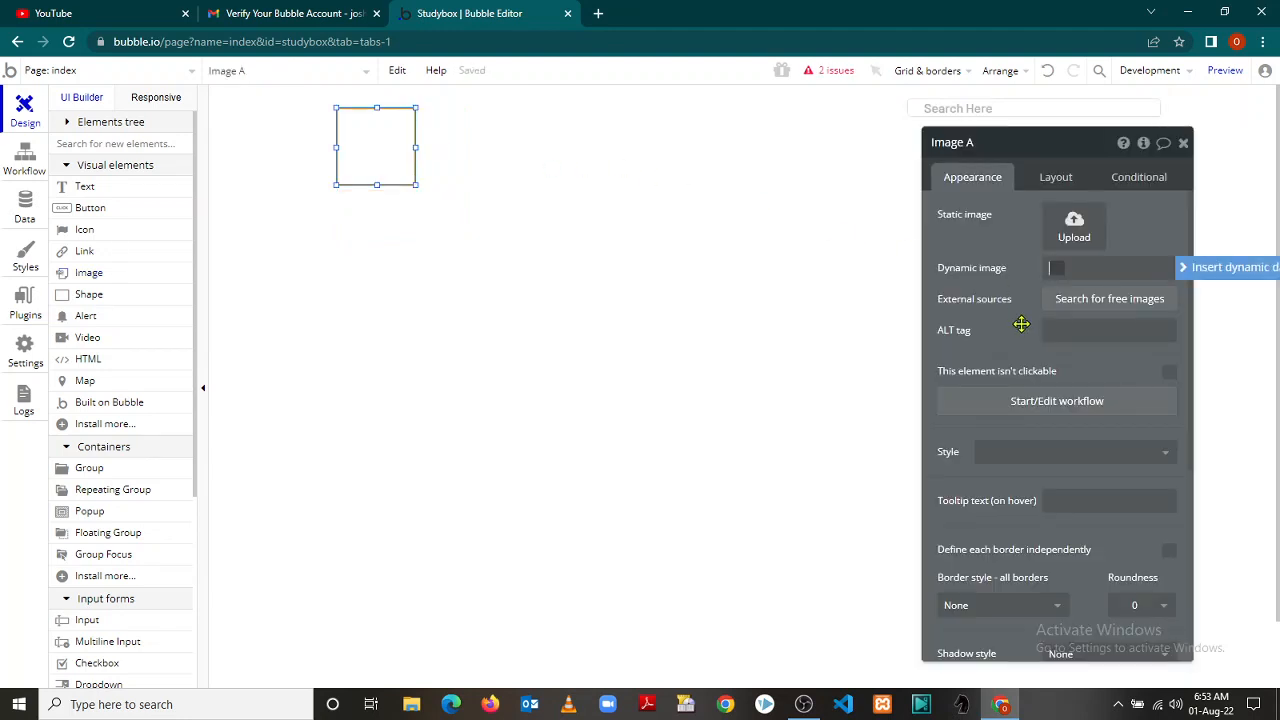
Upload 'images (81)' from the desktop IMAGE folder as Image A's static image
{"action": "left_click", "coordinate": [1080, 230]}
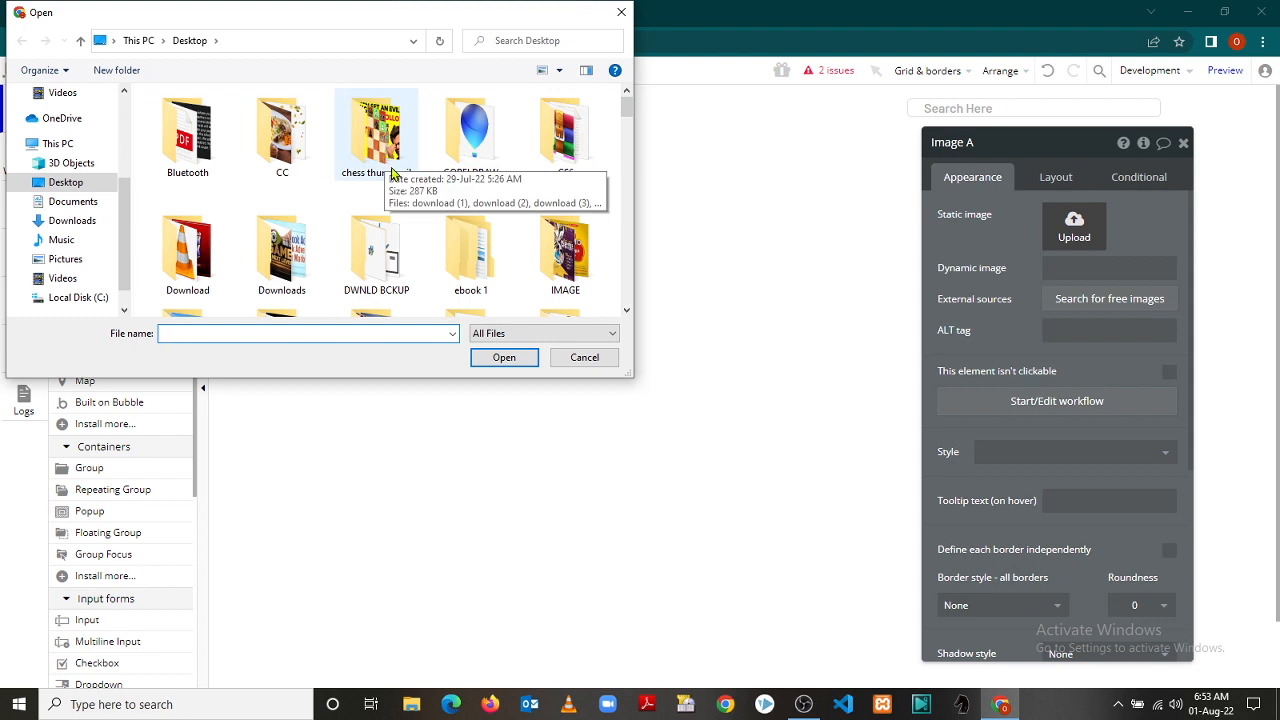
{"action": "double_click", "coordinate": [565, 255]}
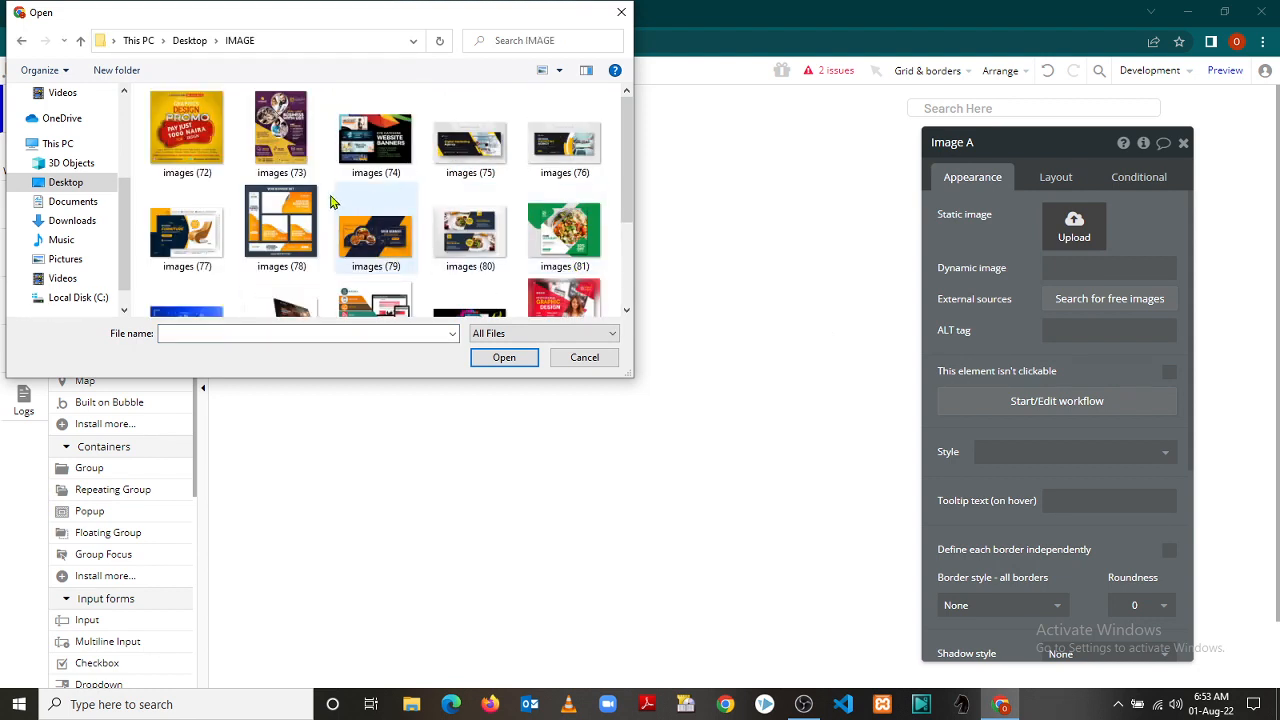
{"action": "left_click", "coordinate": [565, 243]}
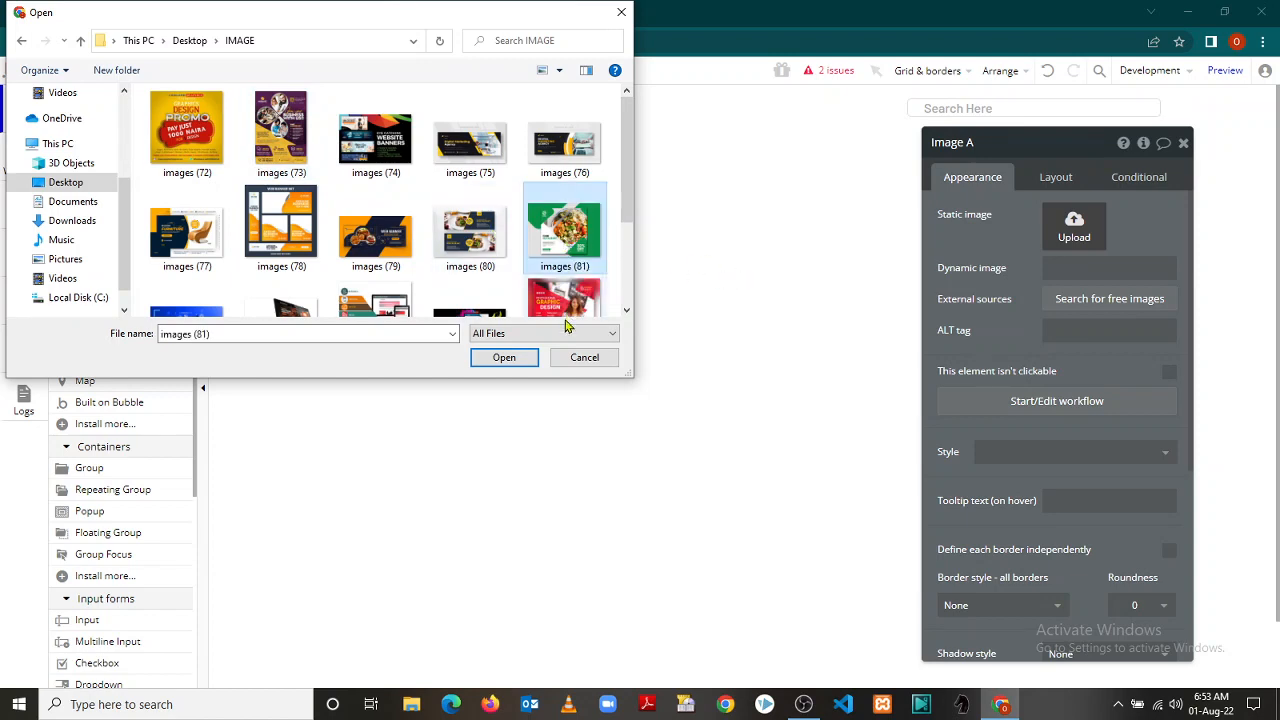
{"action": "left_click", "coordinate": [517, 360]}
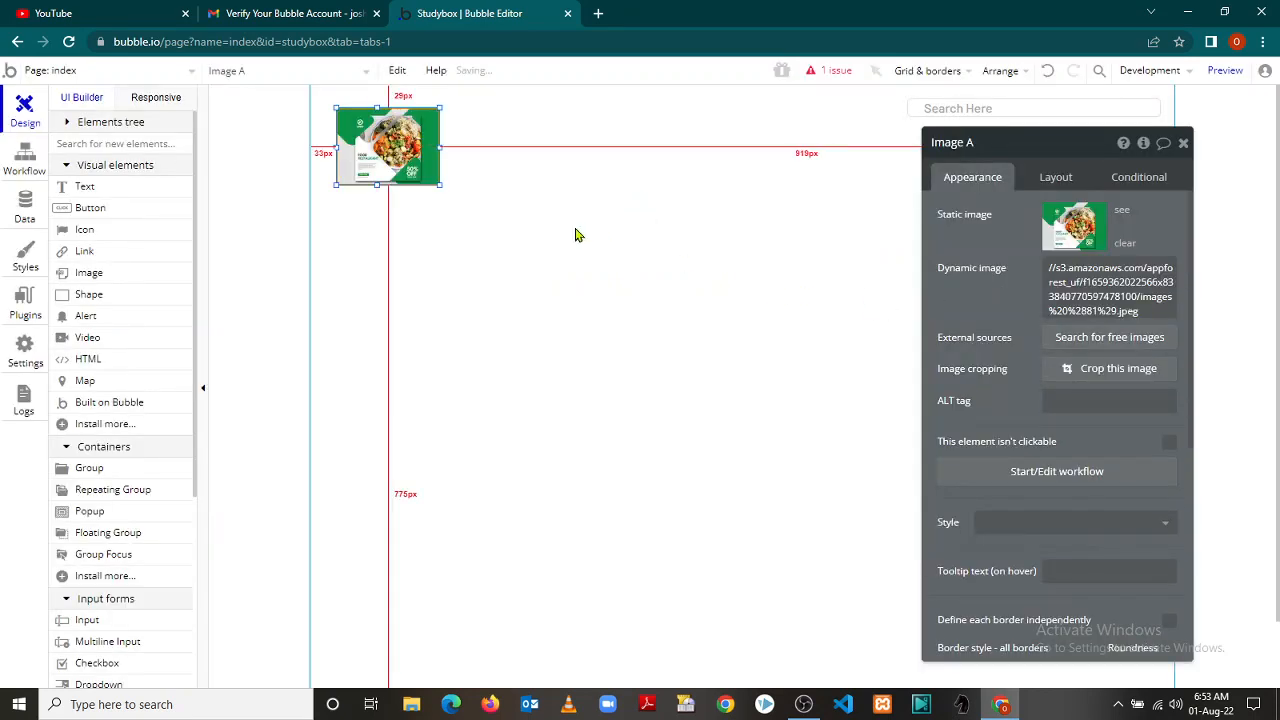
{"action": "left_click", "coordinate": [472, 206]}
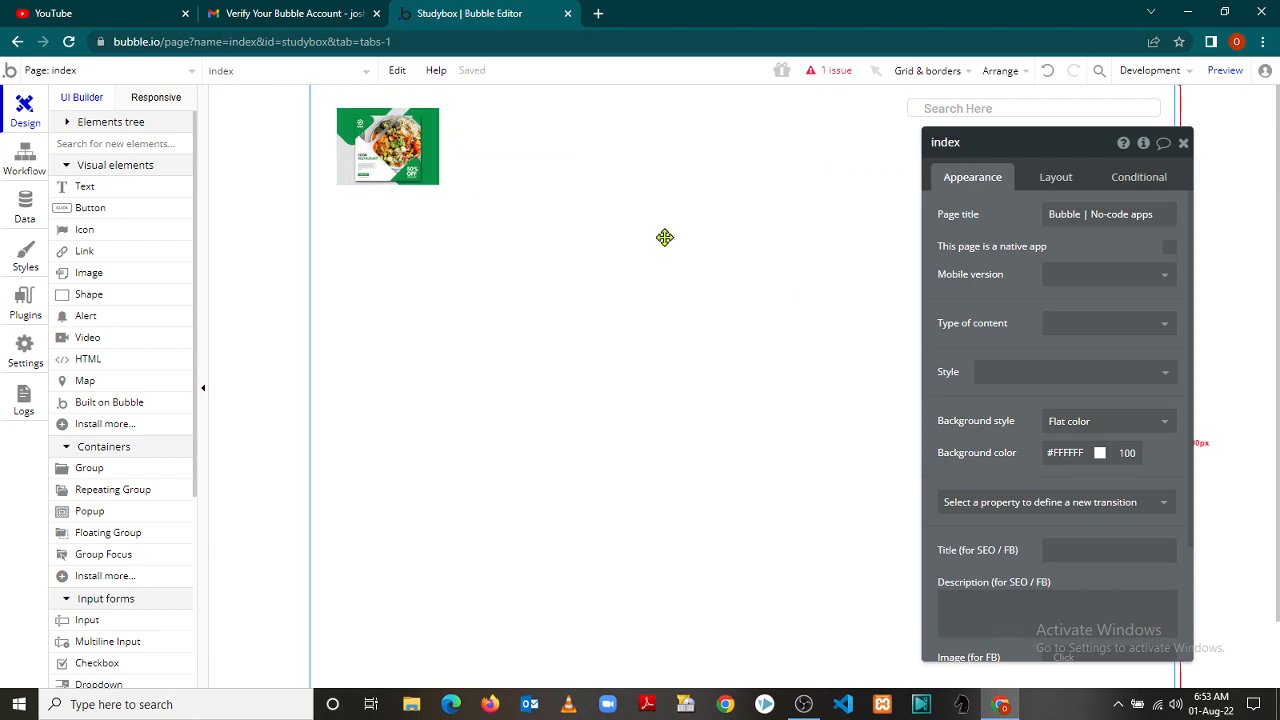
Set the index page's Mobile version to index and review its Layout and Conditional settings
{"action": "left_click", "coordinate": [1165, 282]}
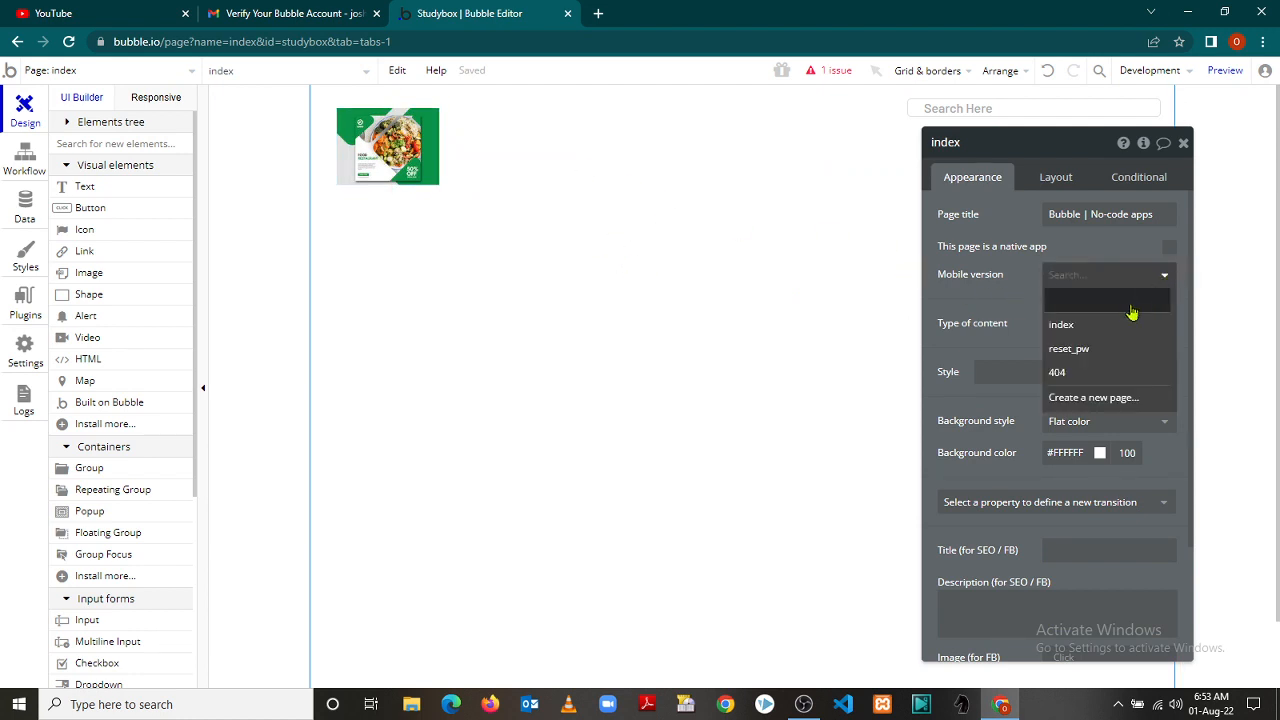
{"action": "left_click", "coordinate": [1115, 332]}
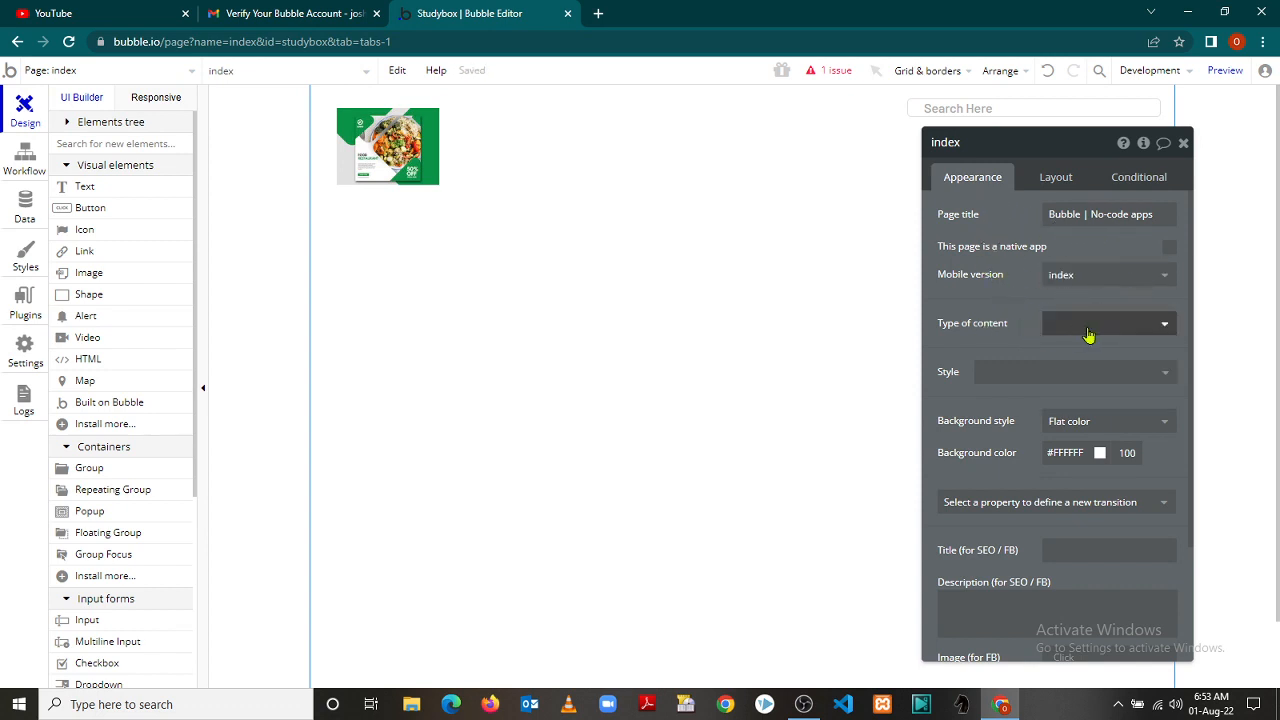
{"action": "left_click", "coordinate": [1164, 330]}
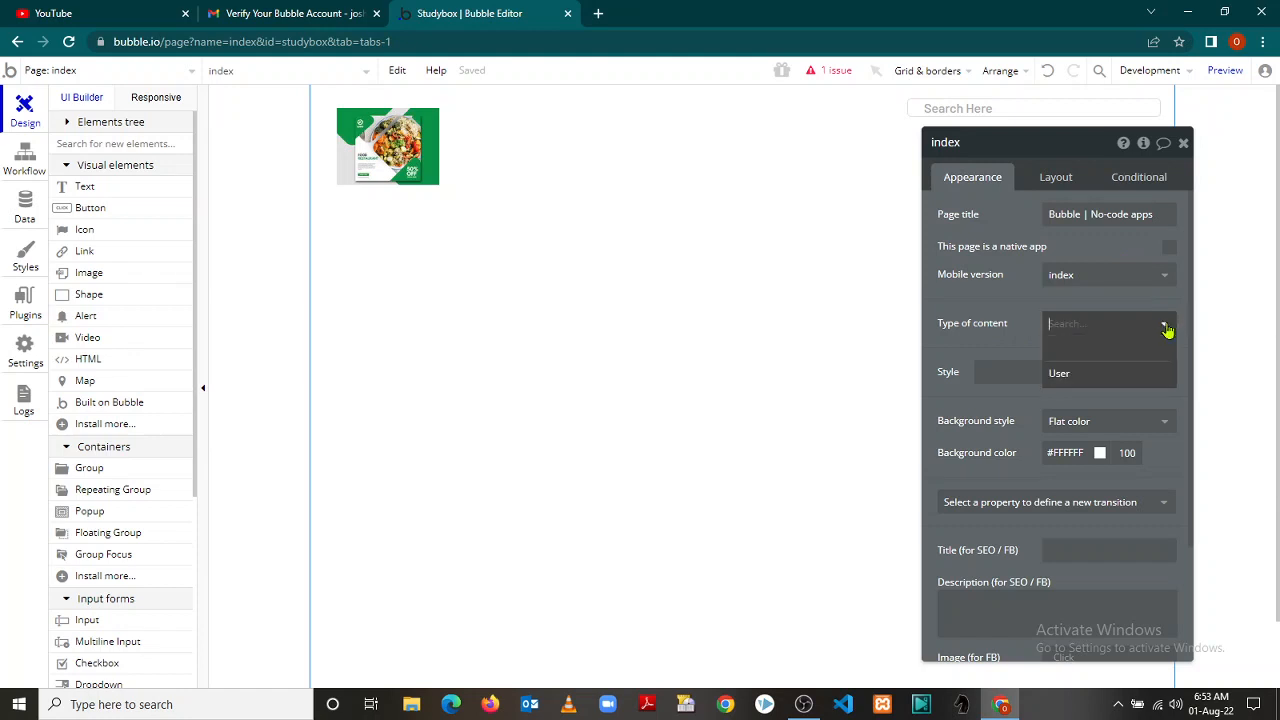
{"action": "left_click", "coordinate": [1164, 330]}
{"action": "left_click", "coordinate": [1165, 374]}
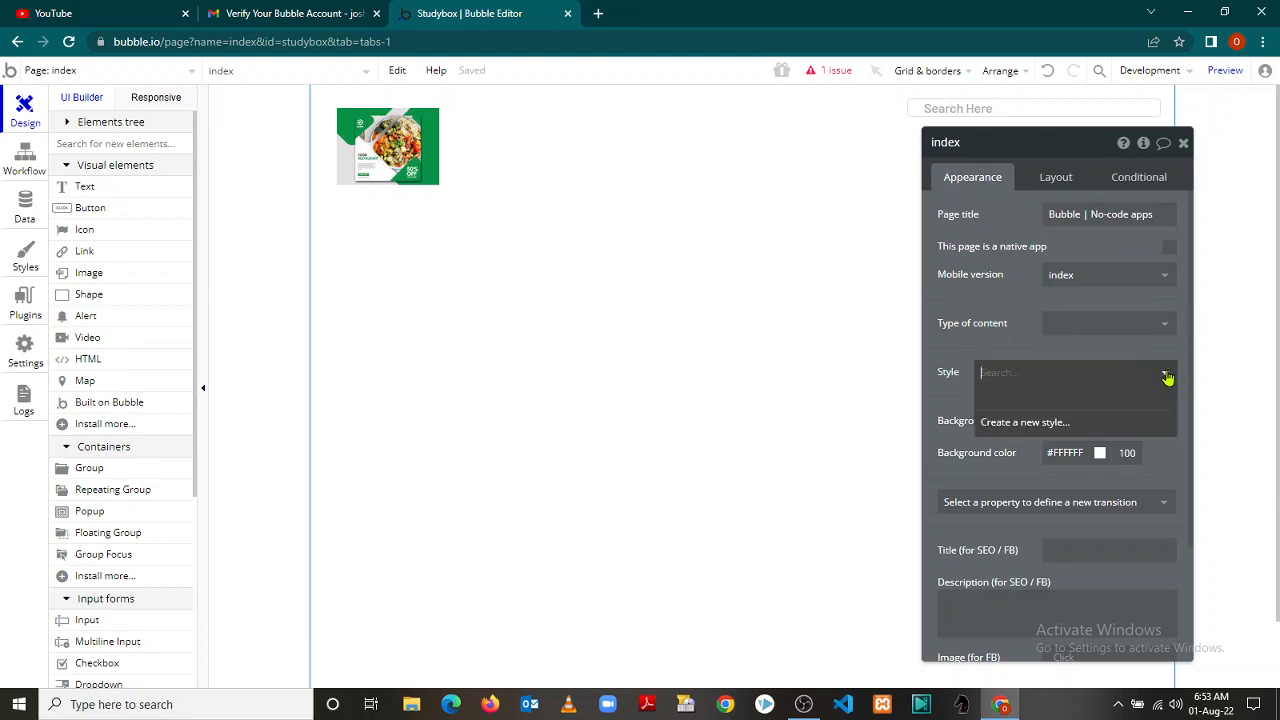
{"action": "left_click", "coordinate": [1166, 376]}
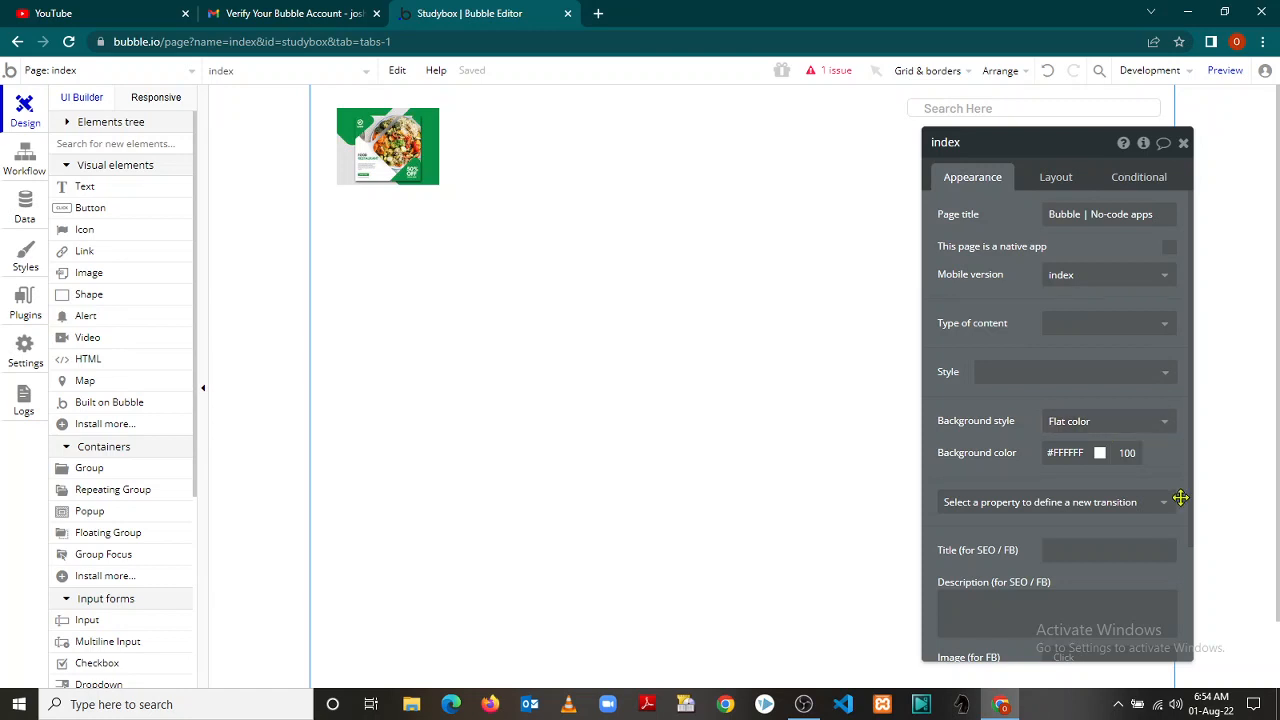
{"action": "left_click_drag", "start_coordinate": [1194, 489], "coordinate": [1202, 602]}
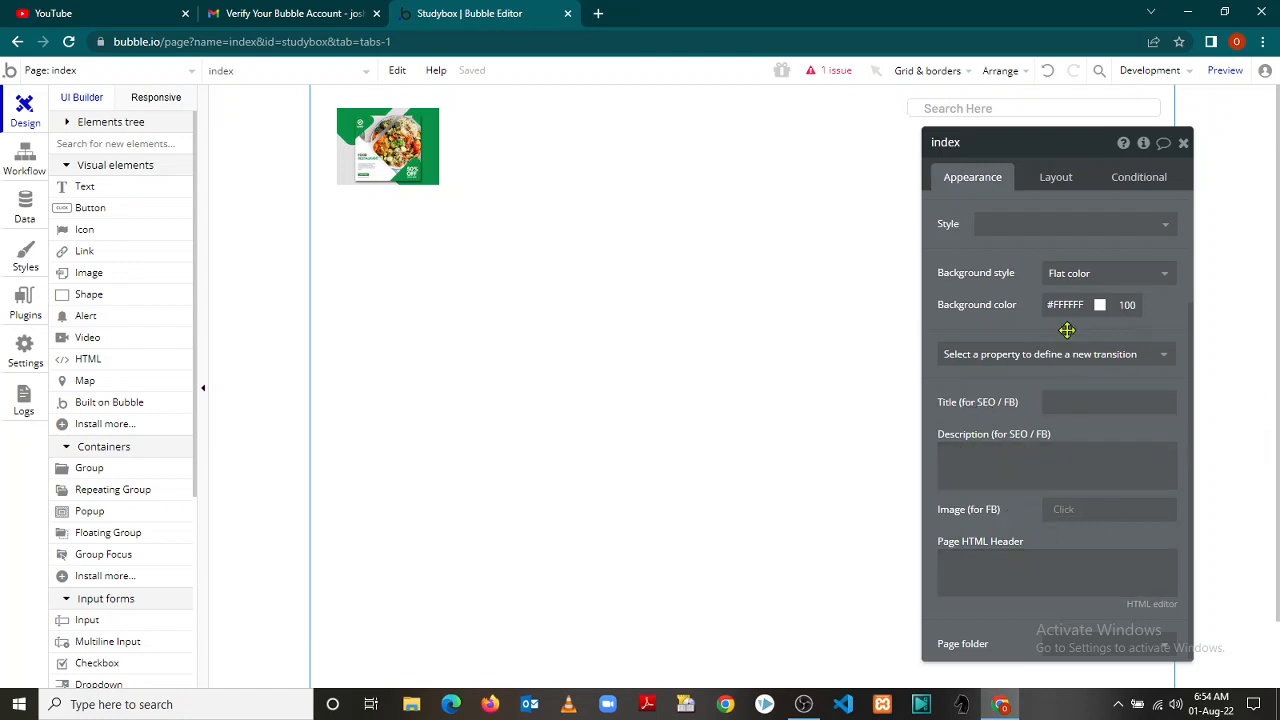
{"action": "left_click", "coordinate": [1057, 179]}
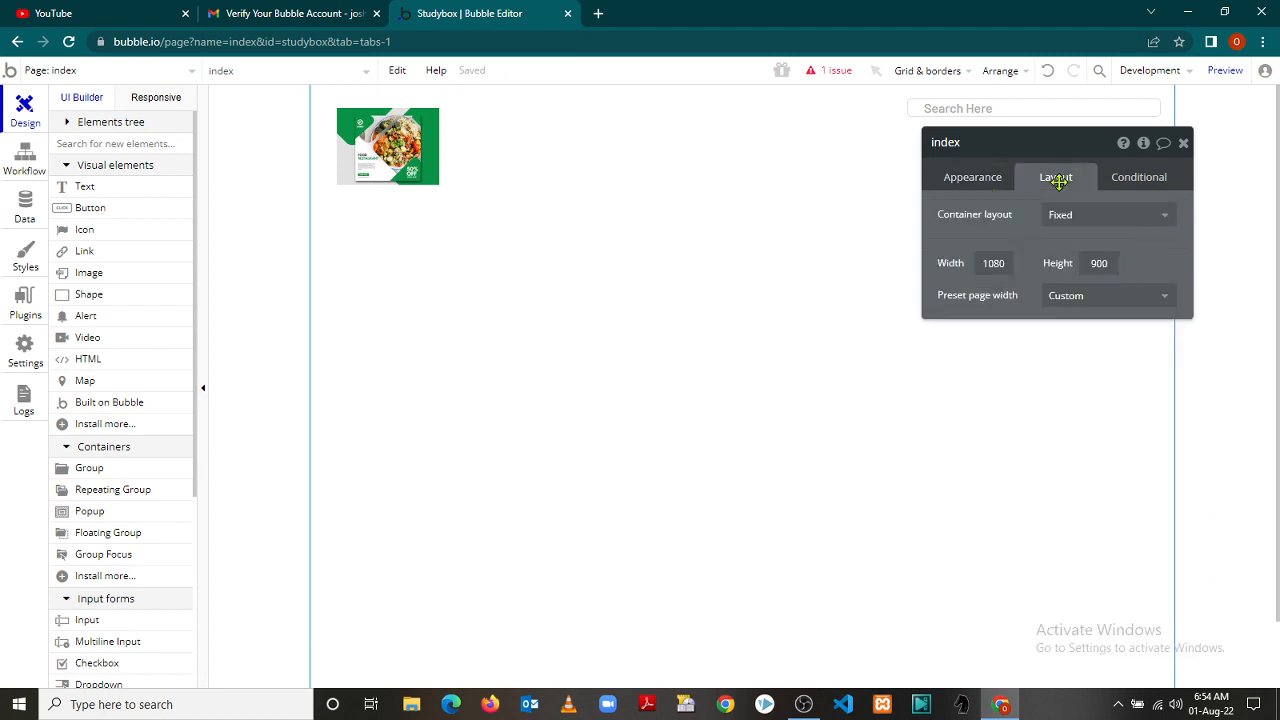
{"action": "left_click", "coordinate": [1162, 178]}
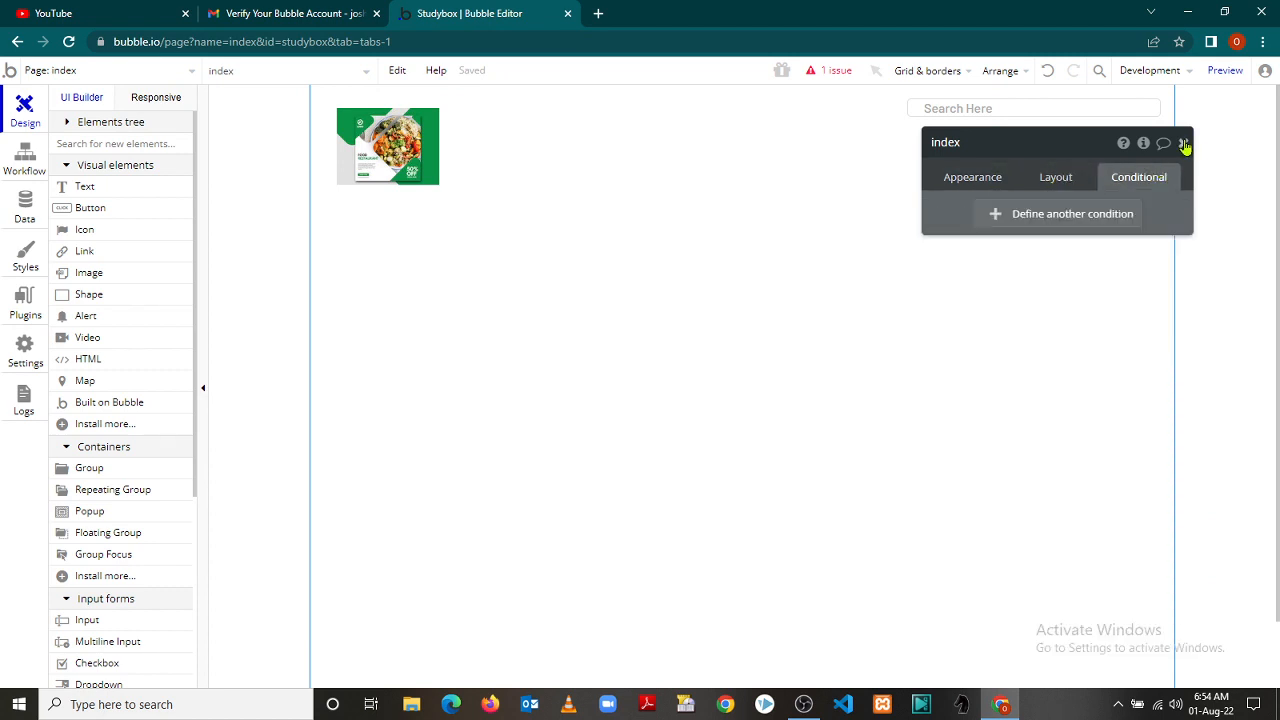
Move the food banner image to 320px from the left edge and 6px from the top
{"action": "left_click", "coordinate": [1184, 146]}
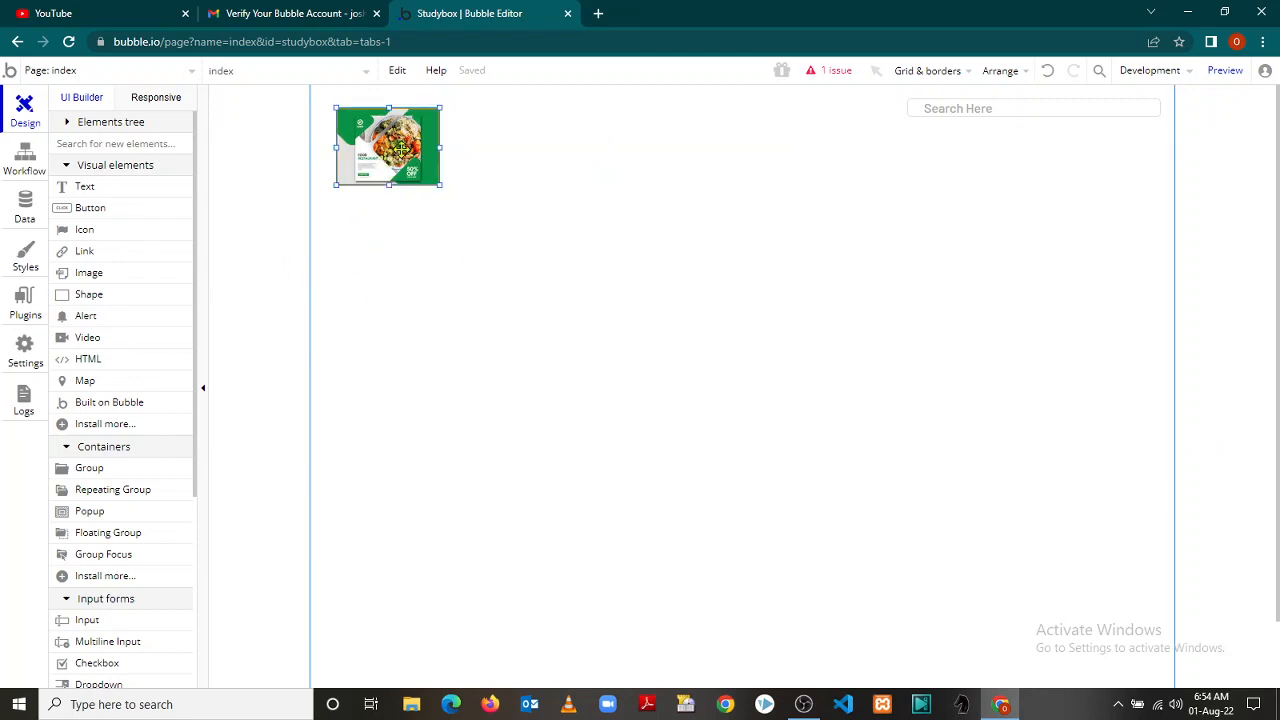
{"action": "left_click_drag", "start_coordinate": [386, 150], "coordinate": [620, 135]}
{"action": "left_click", "coordinate": [480, 270]}
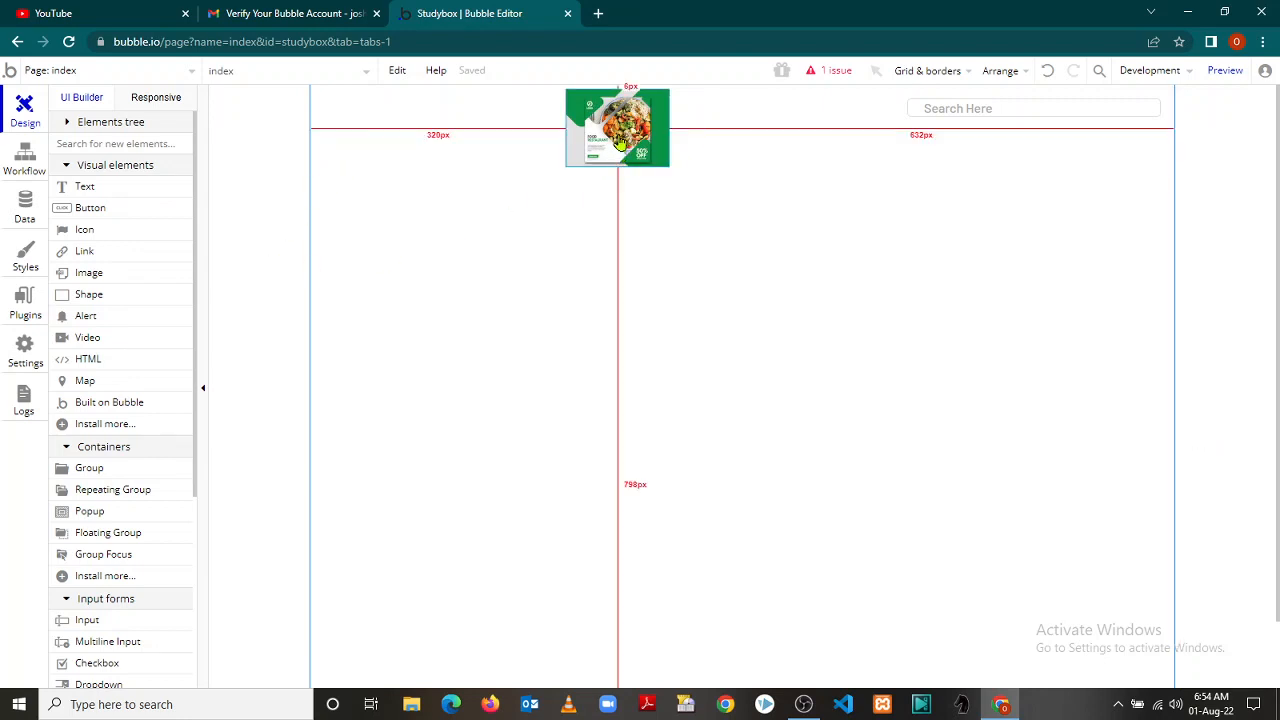
{"action": "left_click_drag", "start_coordinate": [619, 143], "coordinate": [481, 172]}
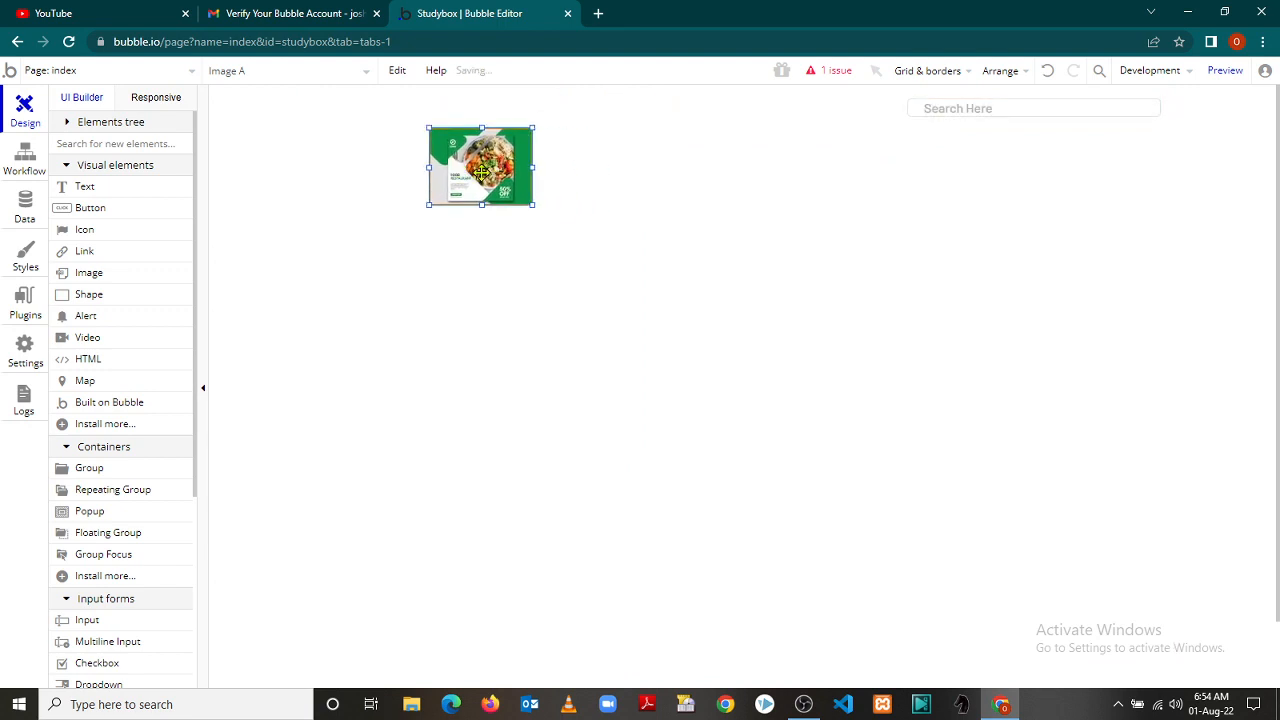
Delete the food banner image from the index page
{"action": "key", "text": "Delete"}
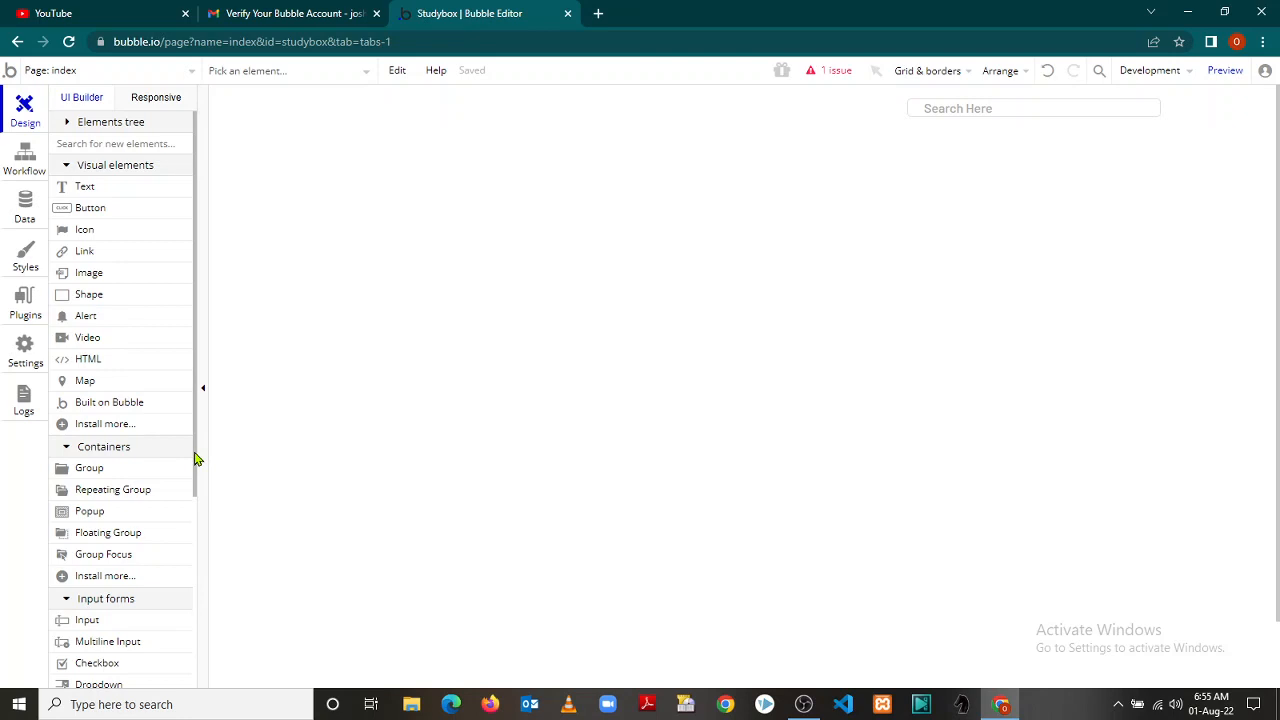
{"action": "left_click_drag", "start_coordinate": [196, 459], "coordinate": [180, 374]}
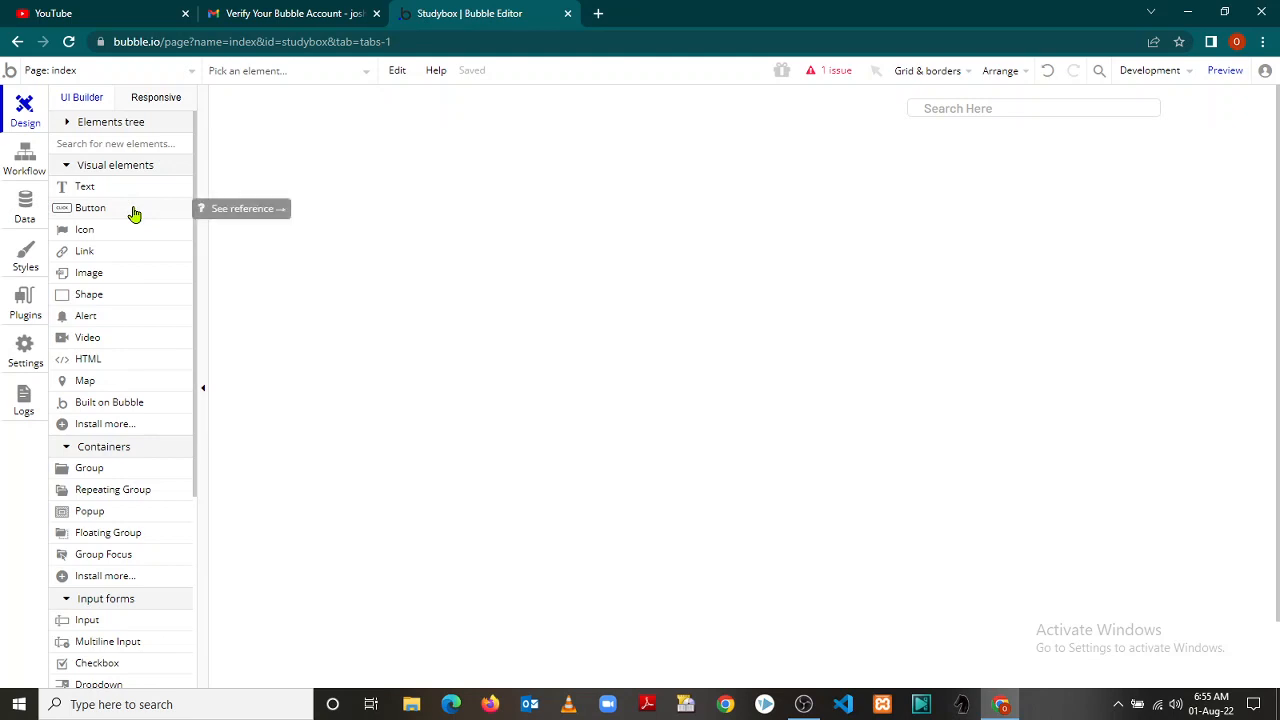
Add a button beside the Search Here box and resize it to 52 by 22 px
{"action": "left_click_drag", "start_coordinate": [131, 211], "coordinate": [1163, 105]}
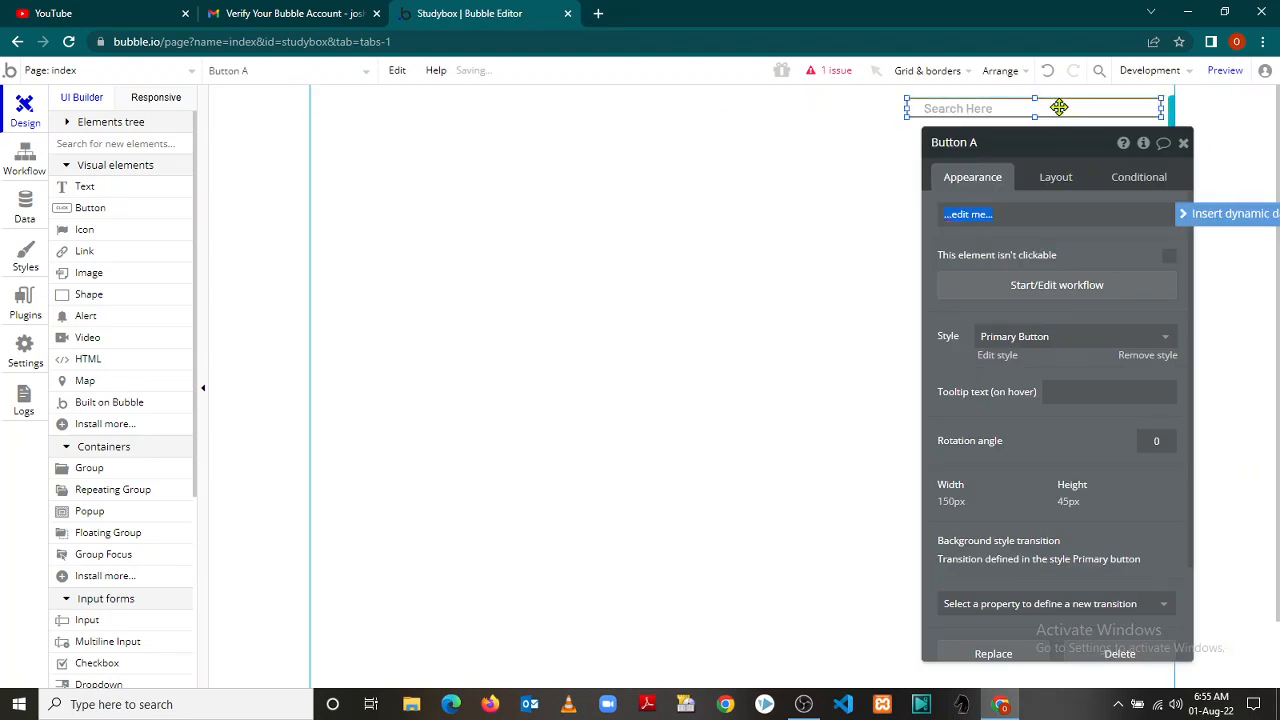
{"action": "left_click_drag", "start_coordinate": [1060, 109], "coordinate": [1014, 116]}
{"action": "mouse_move", "coordinate": [1172, 113]}
{"action": "left_mouse_down"}
{"action": "mouse_move", "coordinate": [1131, 117]}
{"action": "mouse_move", "coordinate": [1157, 110]}
{"action": "mouse_move", "coordinate": [1170, 134]}
{"action": "left_mouse_up"}
{"action": "left_click", "coordinate": [1176, 102]}
{"action": "left_click_drag", "start_coordinate": [1090, 152], "coordinate": [1077, 190]}
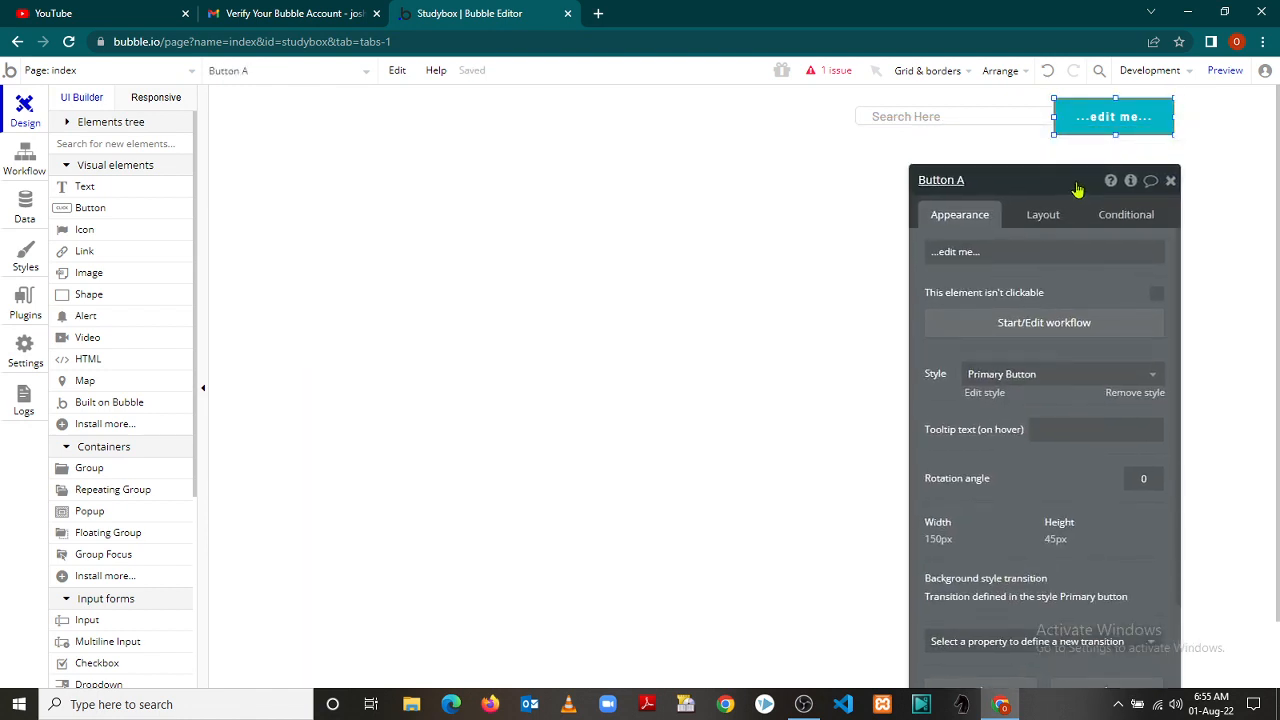
{"action": "left_click_drag", "start_coordinate": [1175, 133], "coordinate": [1076, 103]}
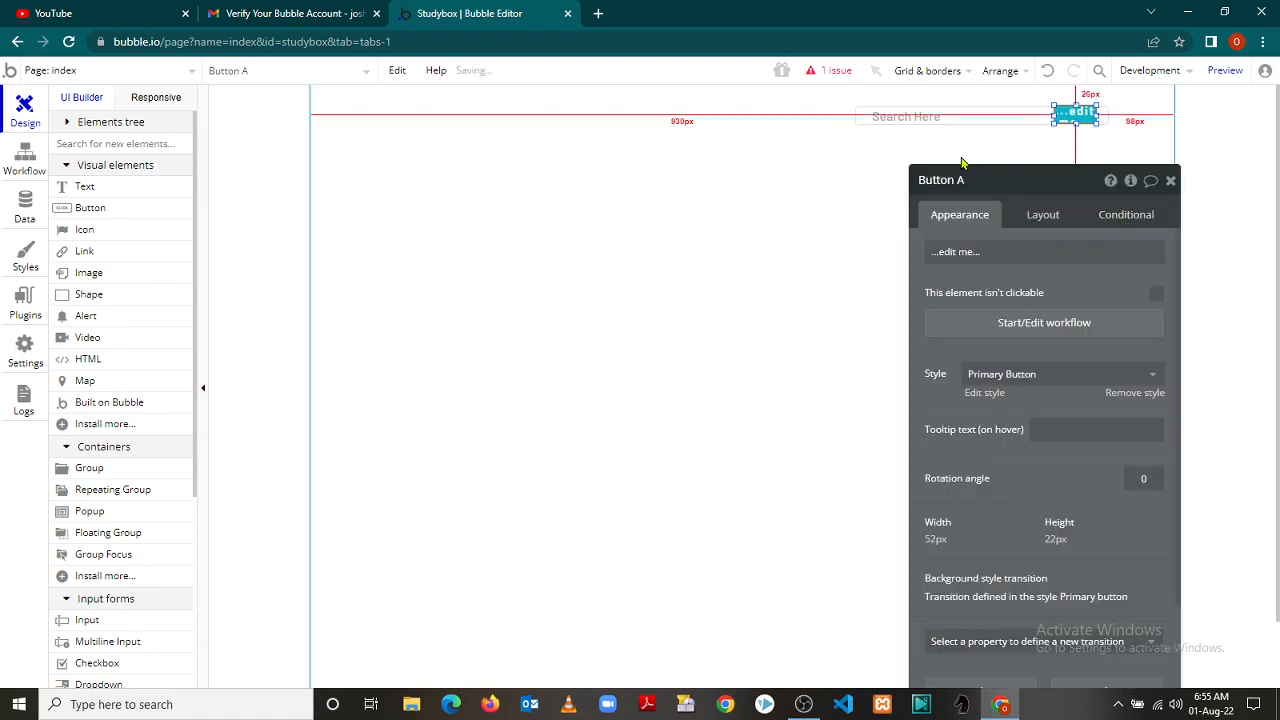
{"action": "left_click", "coordinate": [840, 178]}
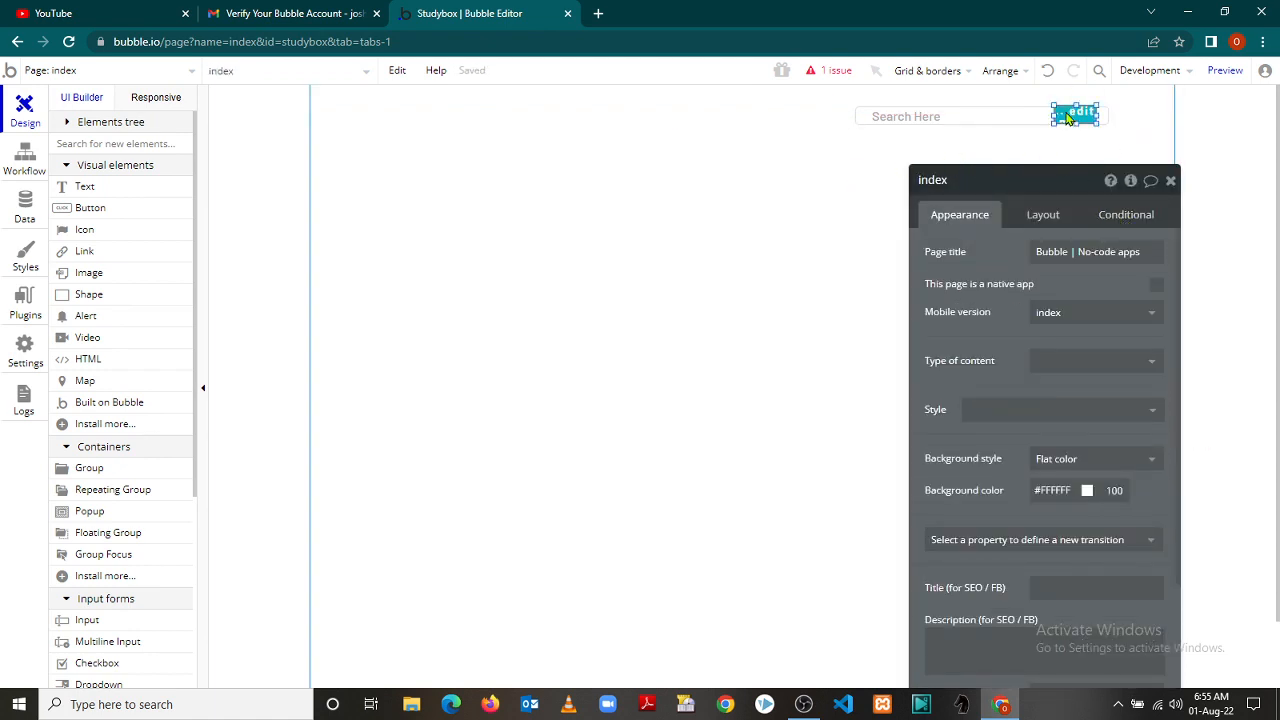
{"action": "left_click_drag", "start_coordinate": [1065, 112], "coordinate": [1135, 119]}
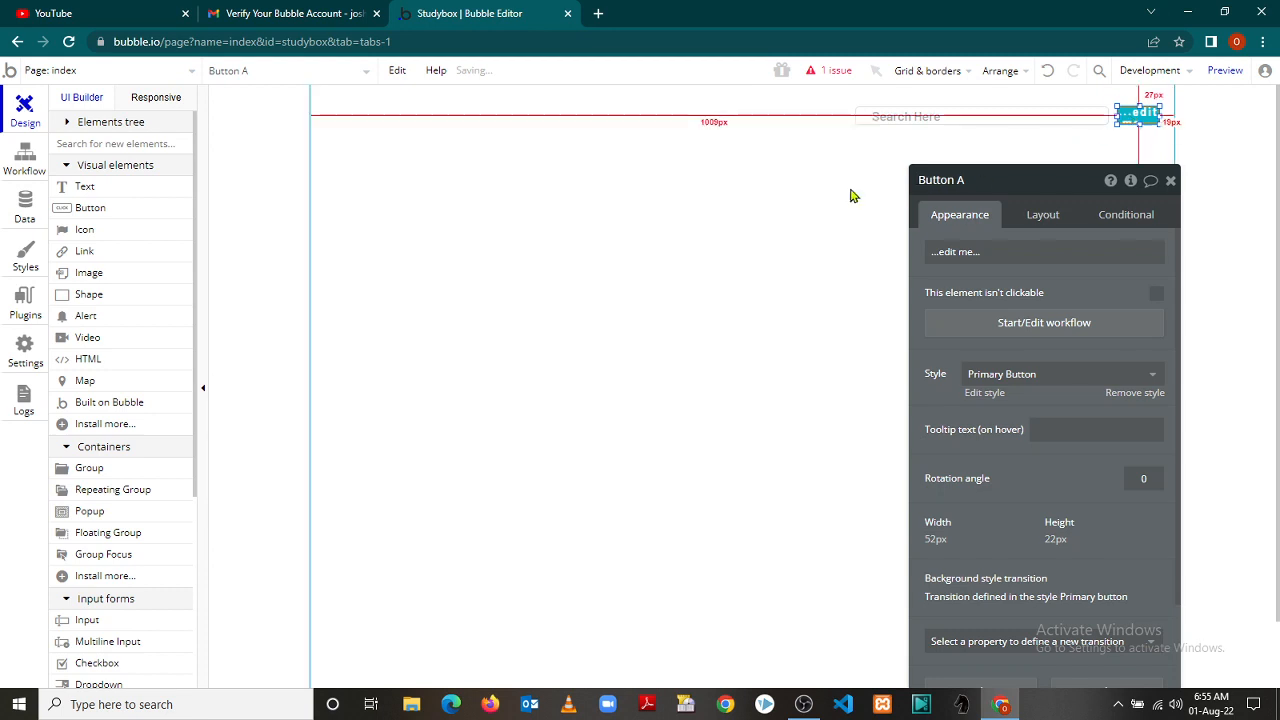
{"action": "left_click", "coordinate": [851, 190]}
Replace the button's '...edit me...' label with 'Search'
{"action": "left_click", "coordinate": [1137, 119]}
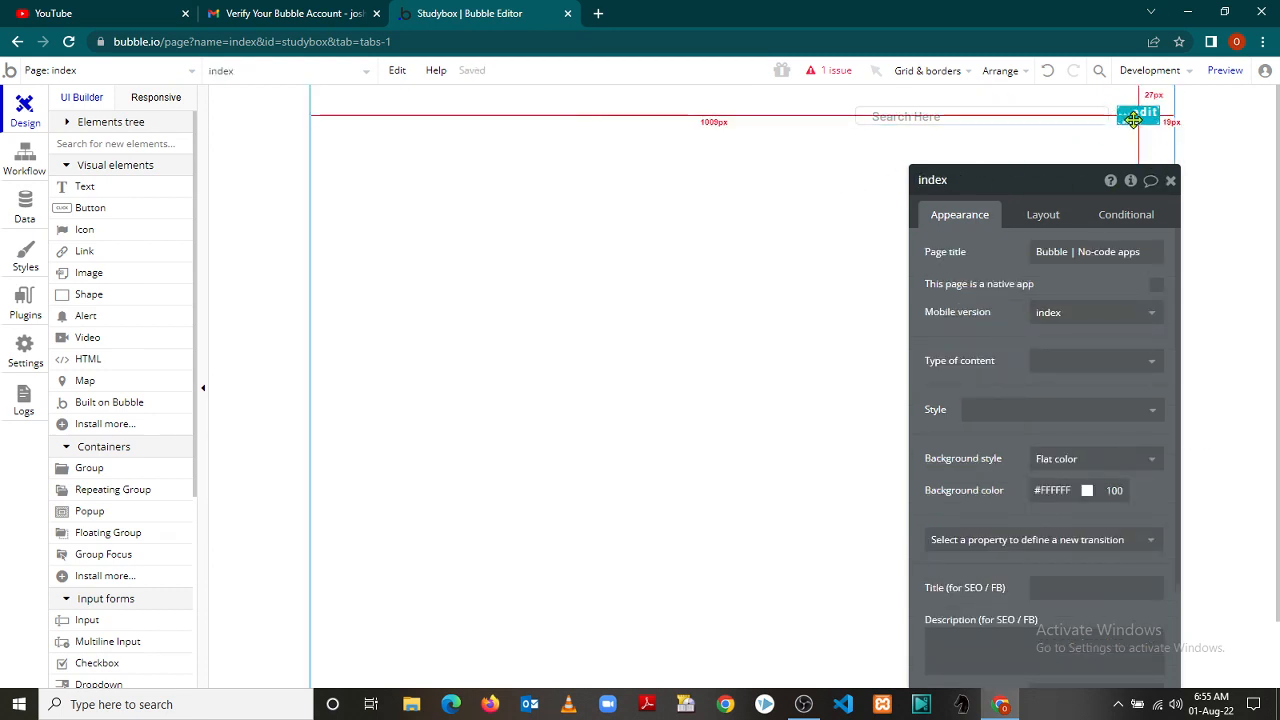
{"action": "left_click_drag", "start_coordinate": [990, 255], "coordinate": [868, 268]}
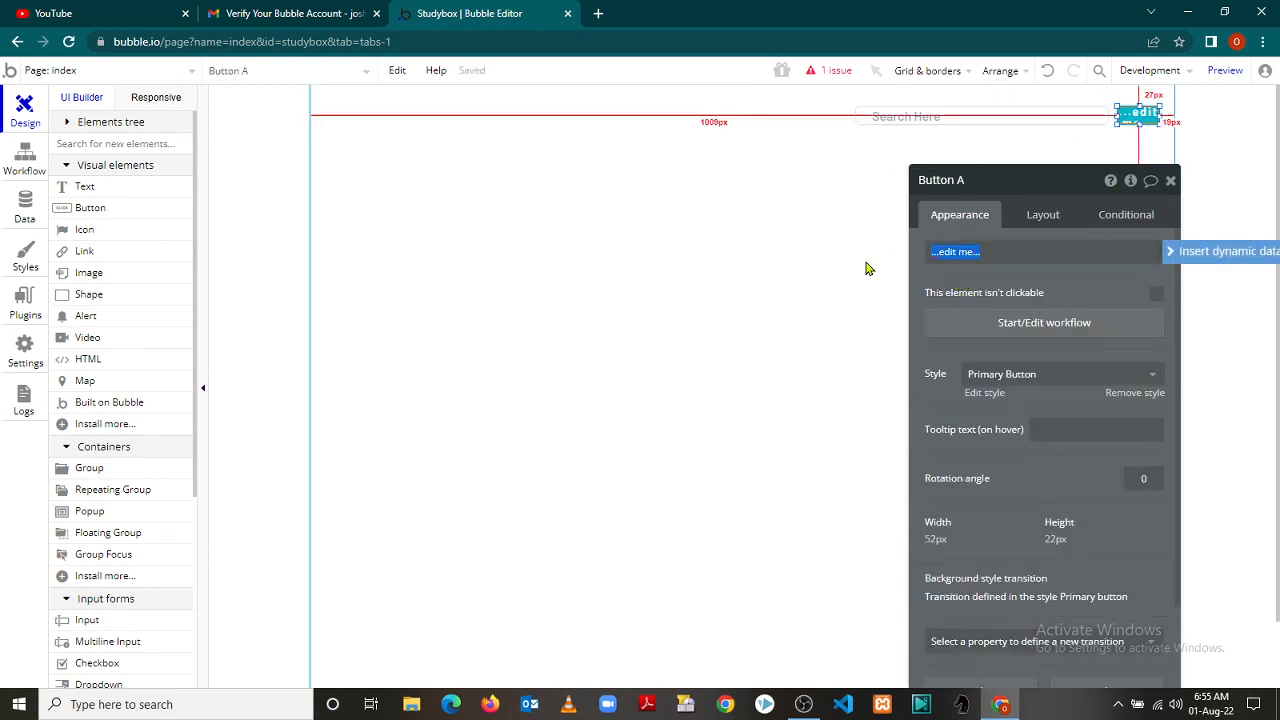
{"action": "type", "text": "S"}
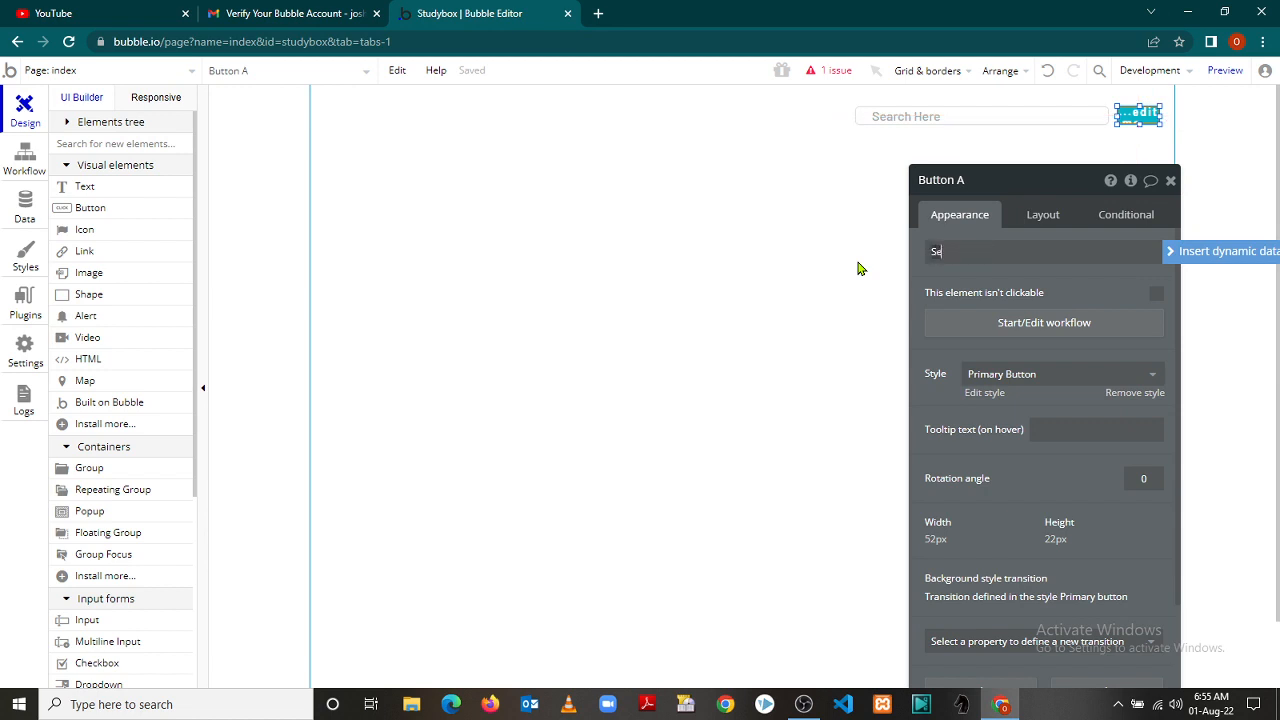
{"action": "type", "text": "earch"}
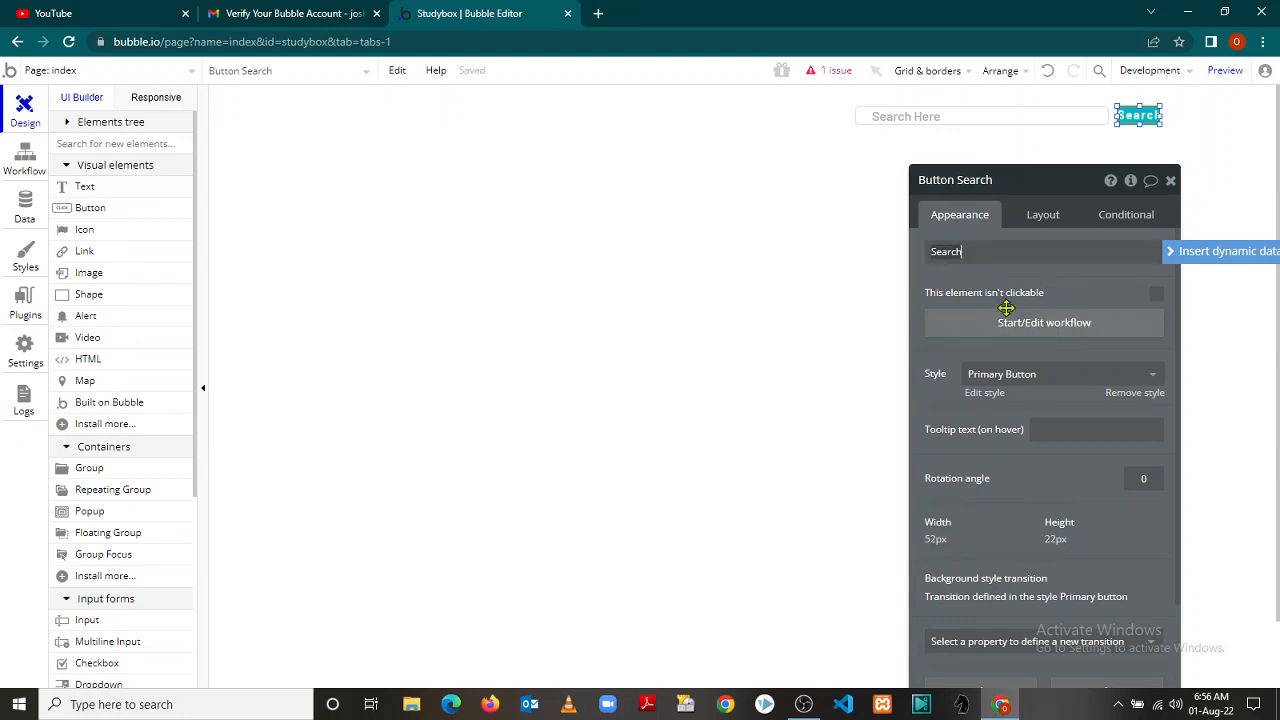
Create the 'Button Search is clicked' workflow event and discard a stray 'Do when condition is true' event
{"action": "left_click", "coordinate": [1059, 326]}
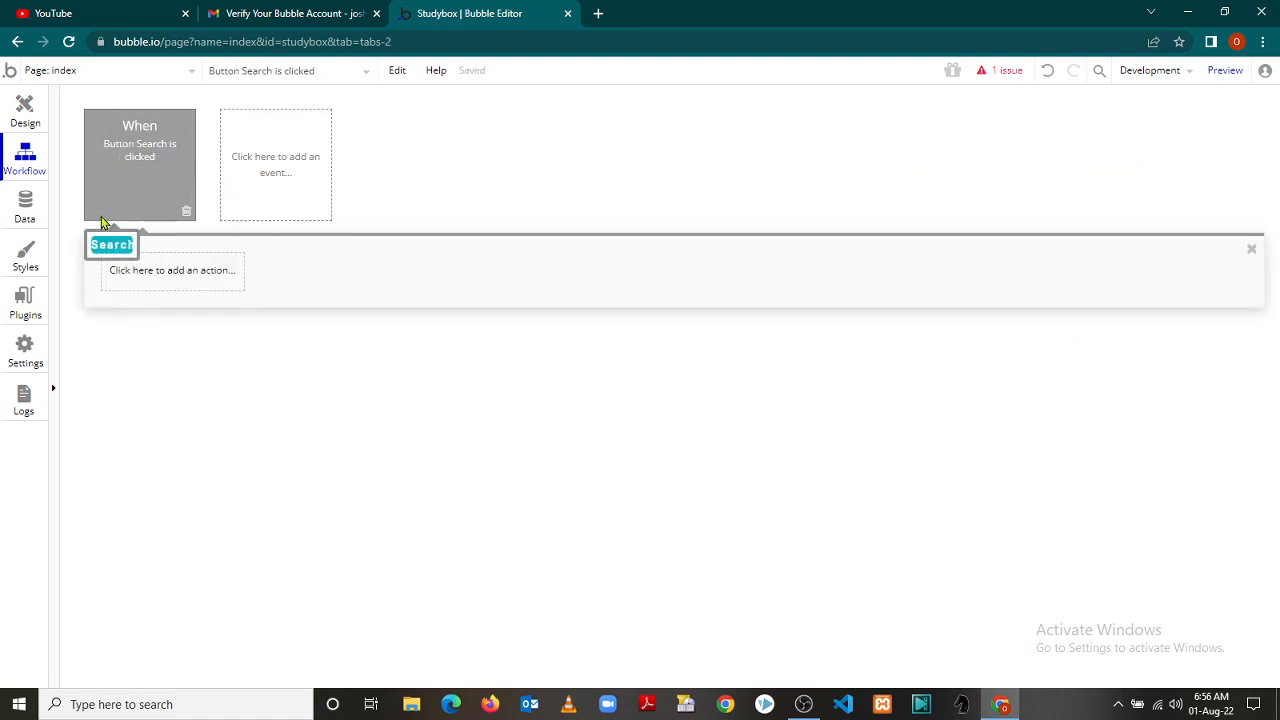
{"action": "left_click", "coordinate": [274, 165]}
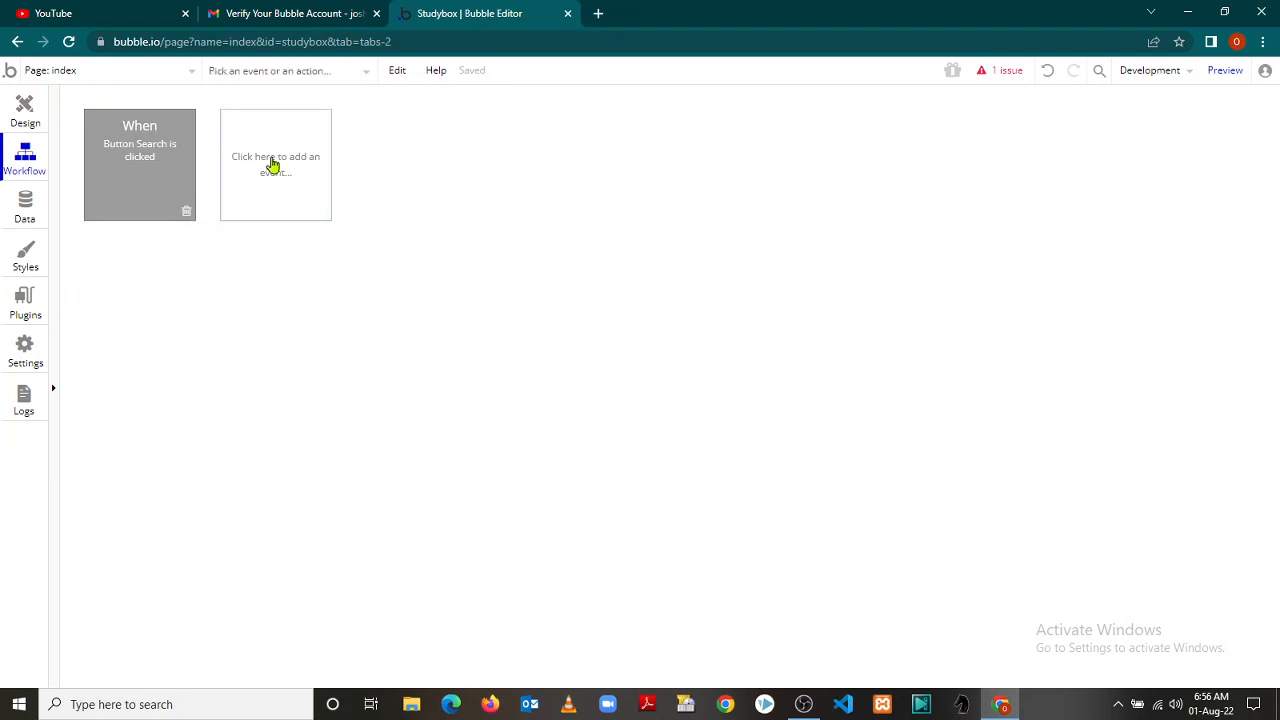
{"action": "left_click", "coordinate": [274, 165]}
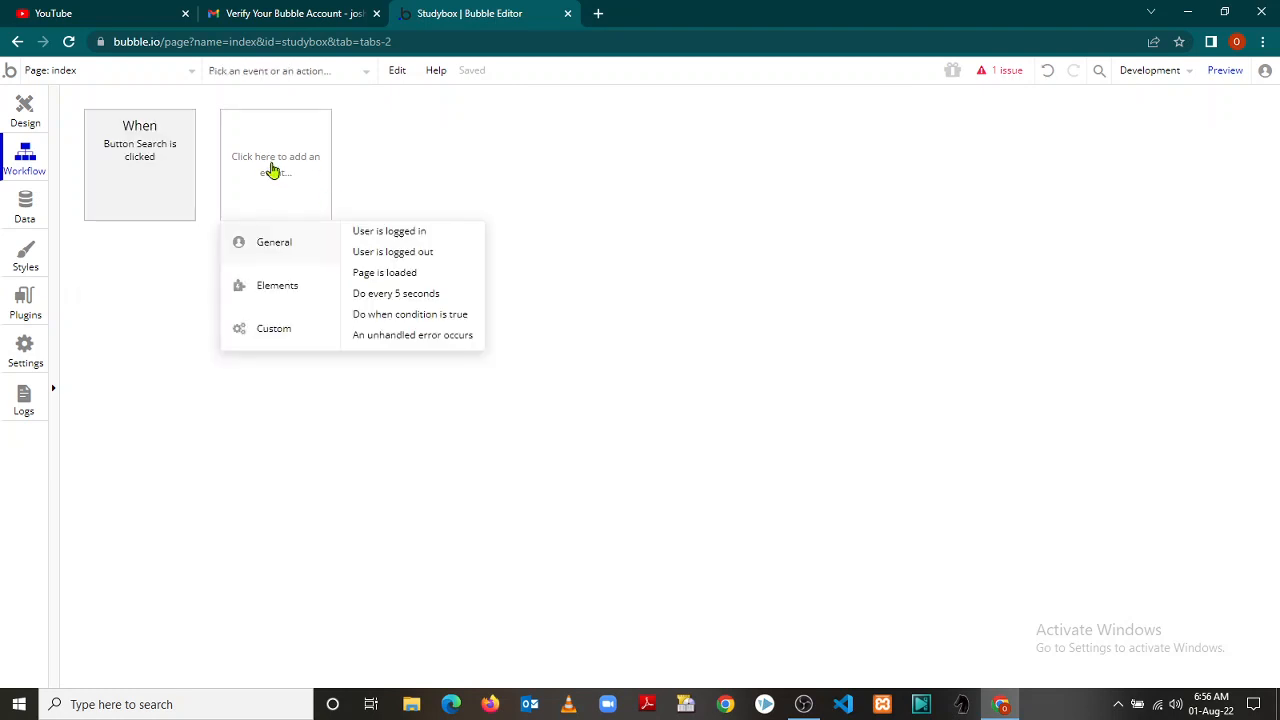
{"action": "mouse_move", "coordinate": [388, 320]}
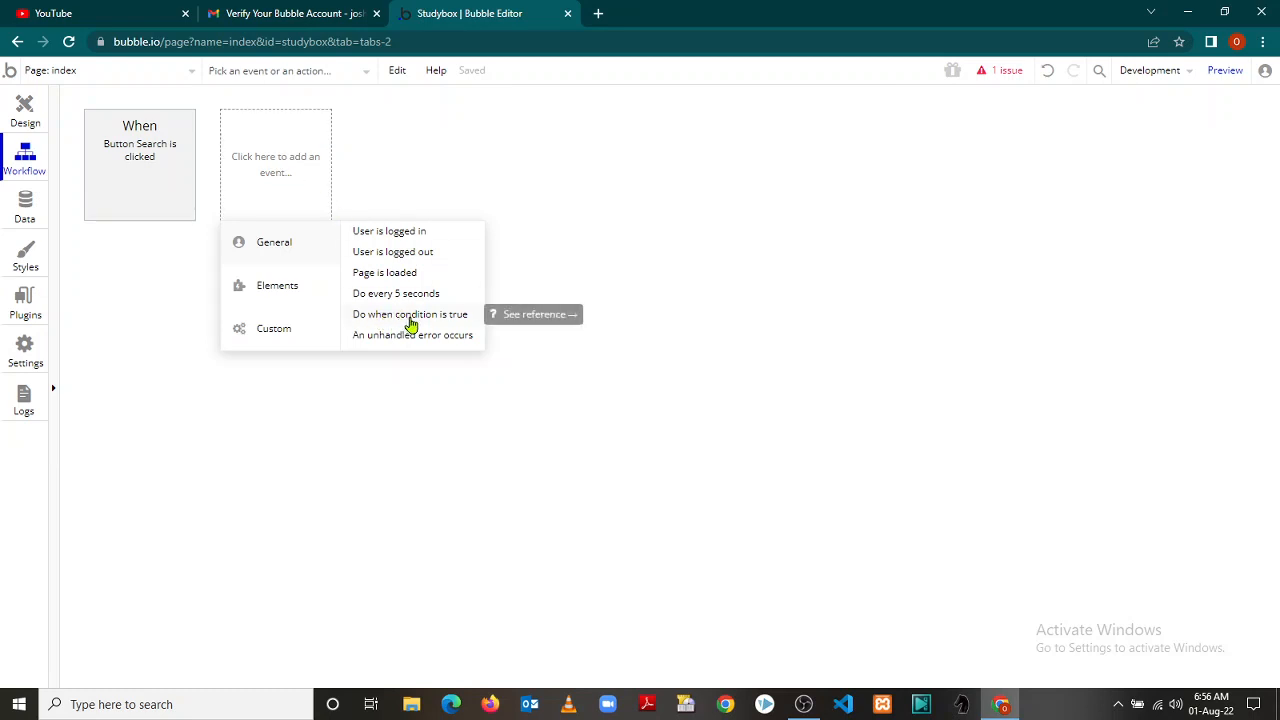
{"action": "left_click", "coordinate": [410, 324]}
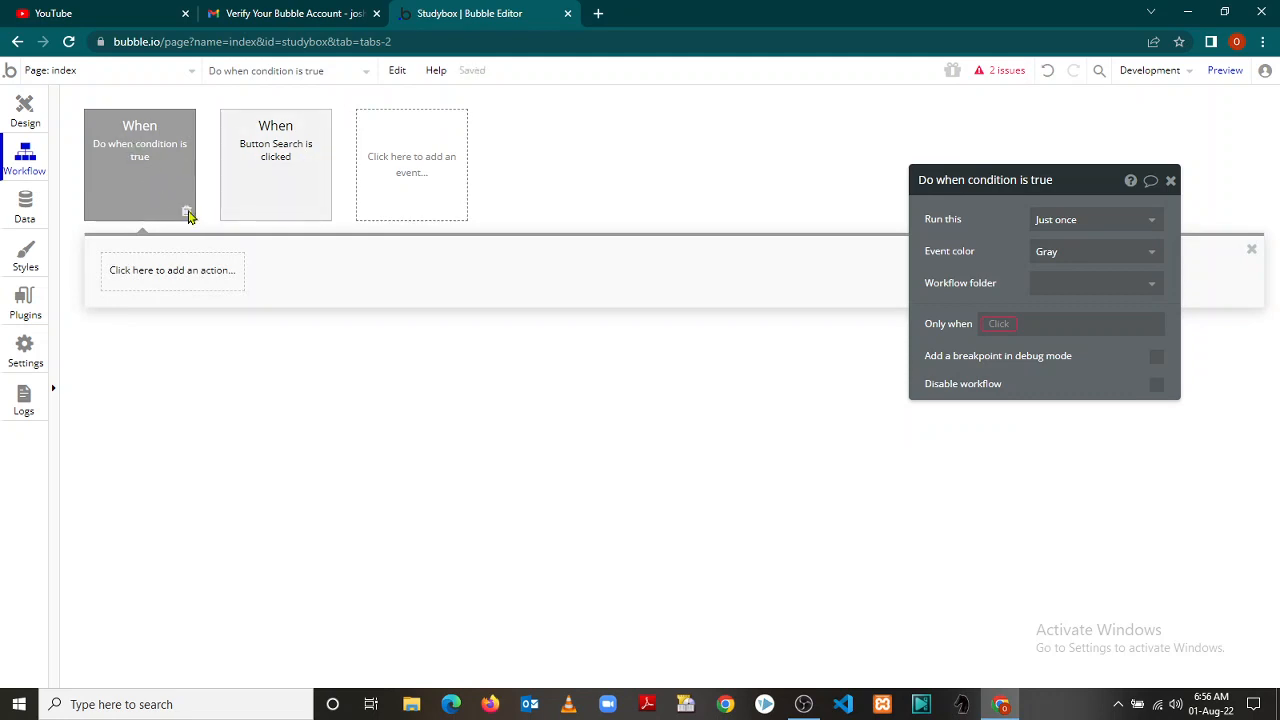
{"action": "left_click", "coordinate": [187, 213]}
{"action": "left_click", "coordinate": [140, 172]}
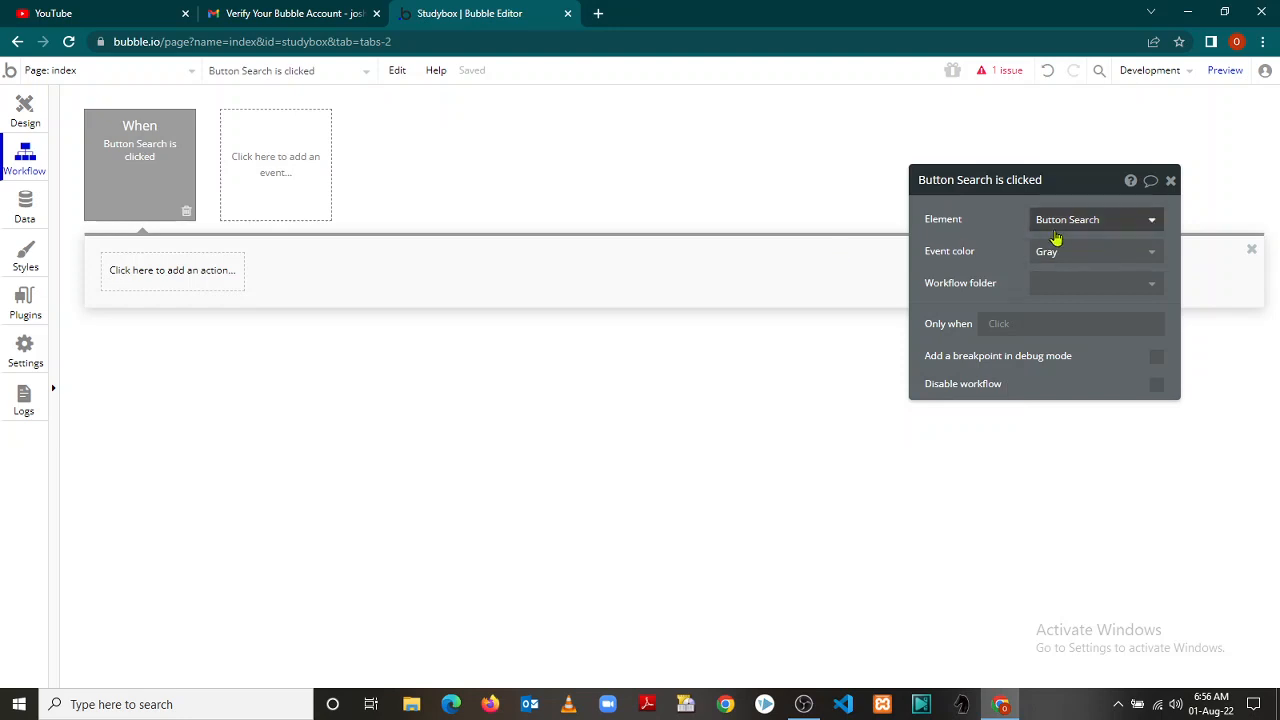
Set the Search click event's colour to Green, leaving its workflow folder unchanged, and begin its Only when condition
{"action": "left_click", "coordinate": [1153, 254]}
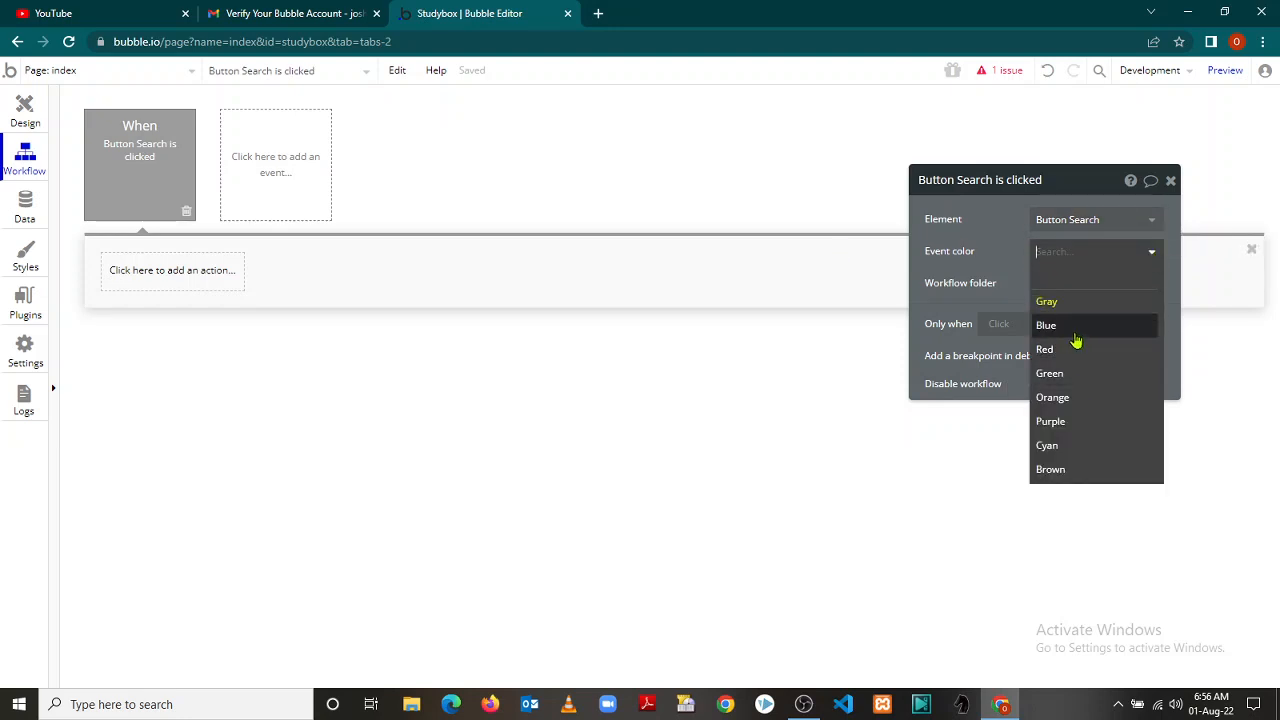
{"action": "left_click", "coordinate": [1117, 373]}
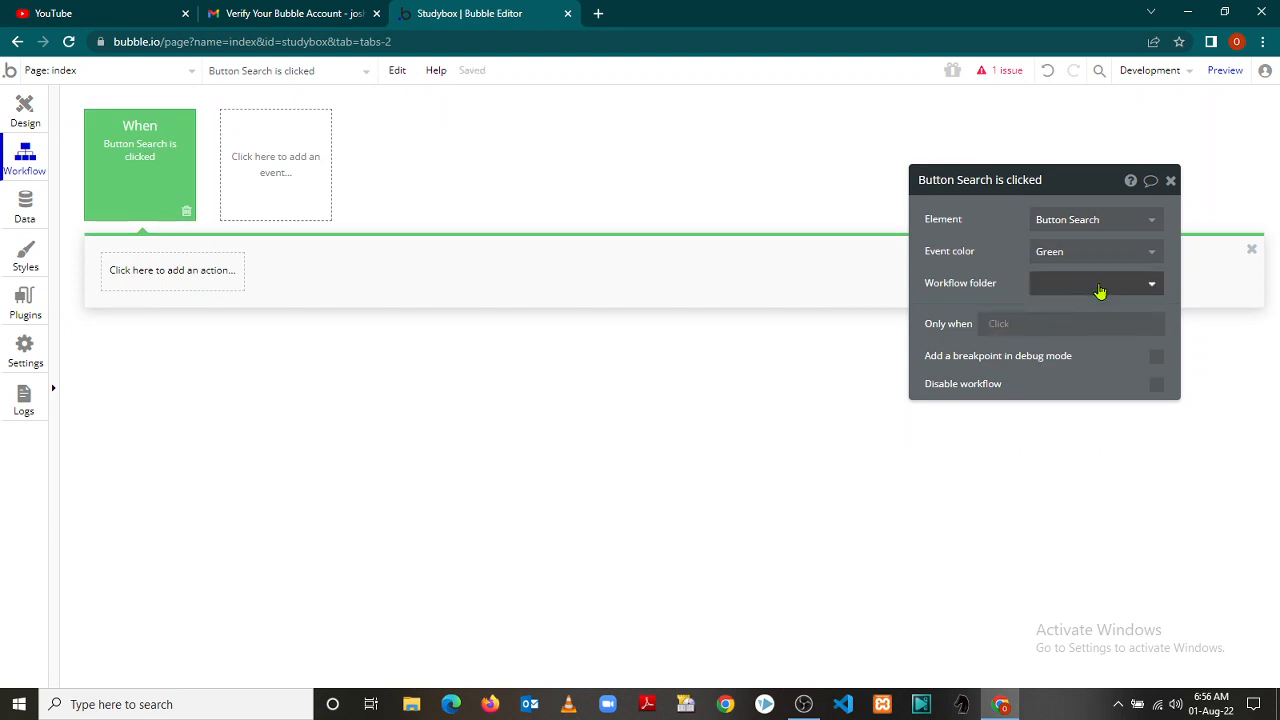
{"action": "left_click", "coordinate": [1154, 287]}
{"action": "left_click", "coordinate": [1154, 287]}
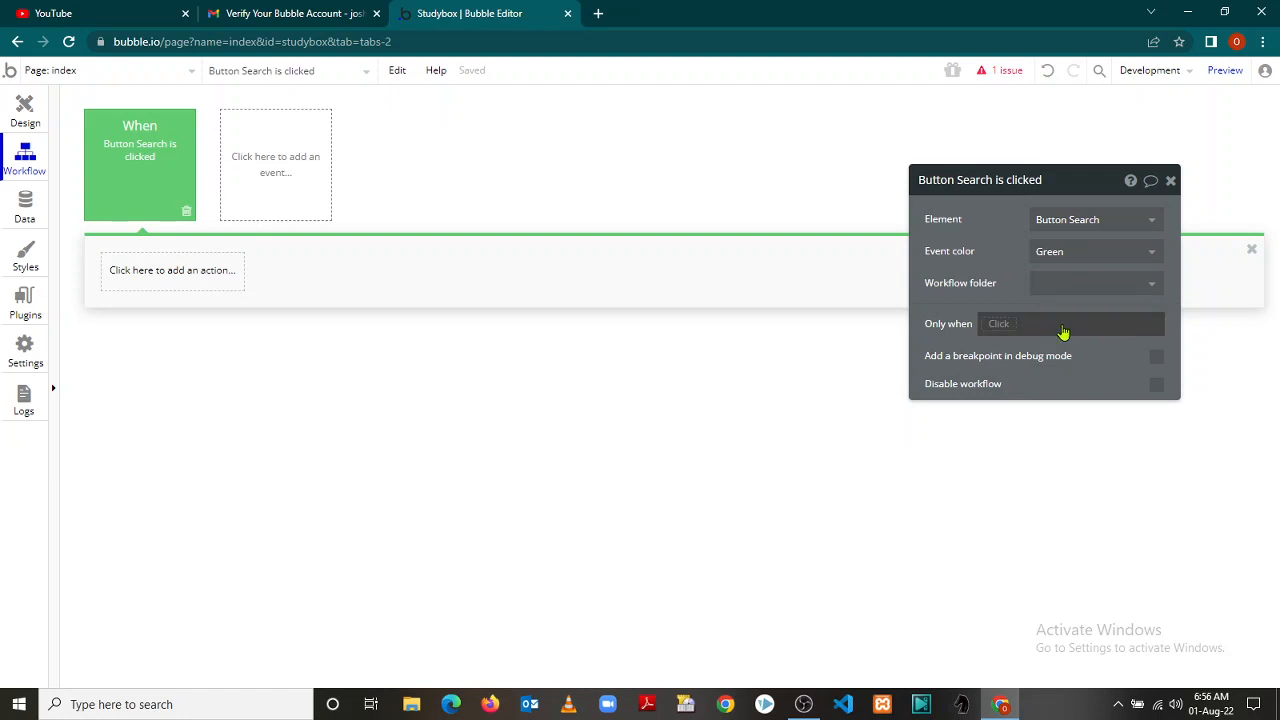
{"action": "left_click", "coordinate": [1003, 326]}
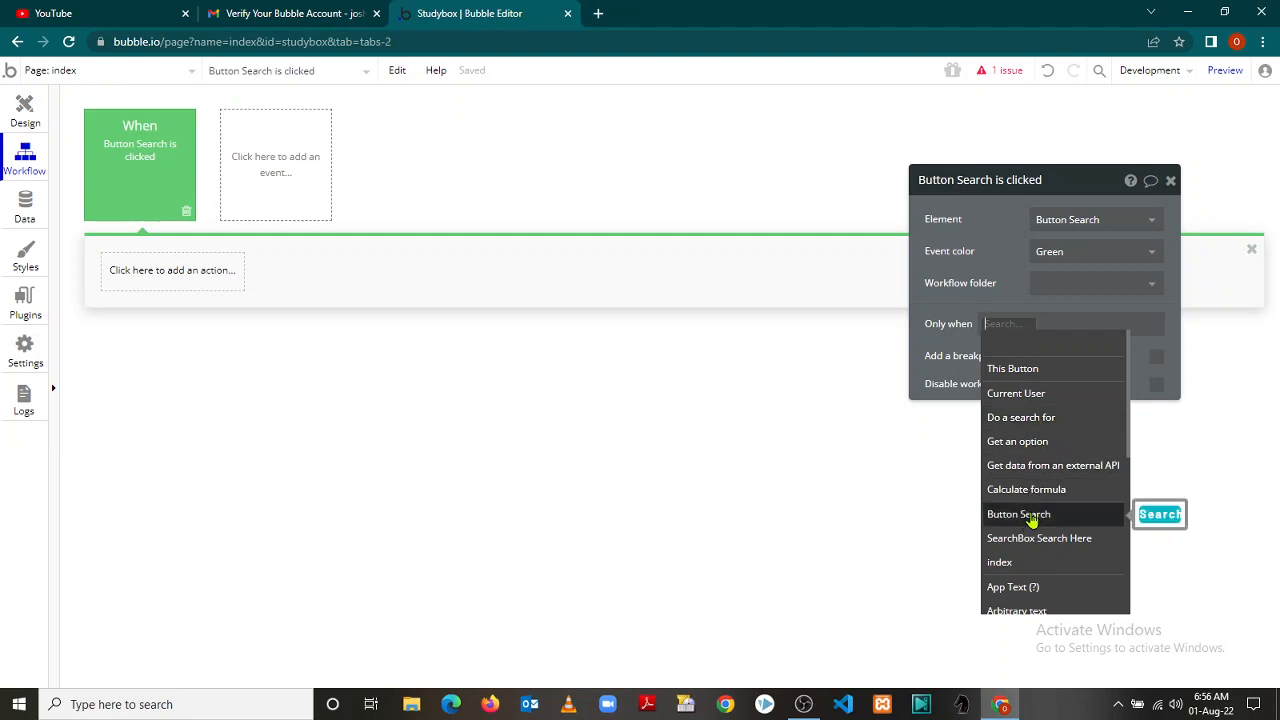
Base the Only when condition on a Search for Users constrained on any field
{"action": "left_click", "coordinate": [1021, 418]}
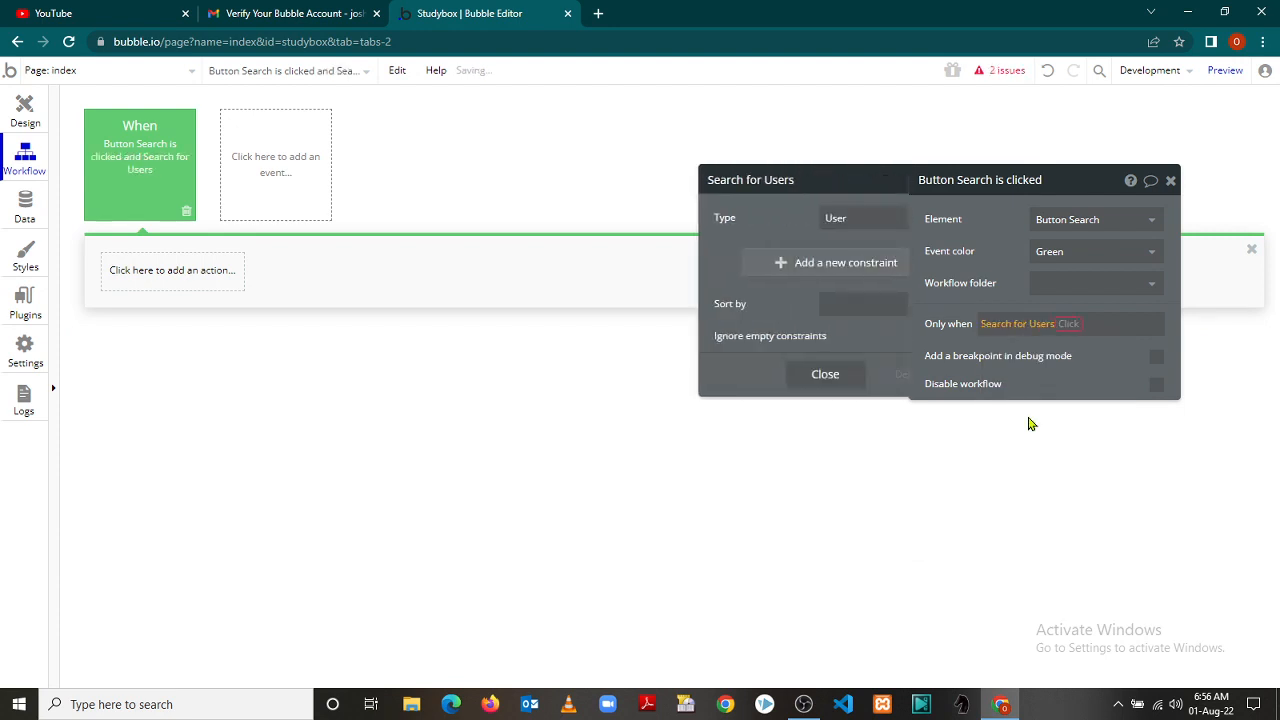
{"action": "left_click", "coordinate": [869, 219]}
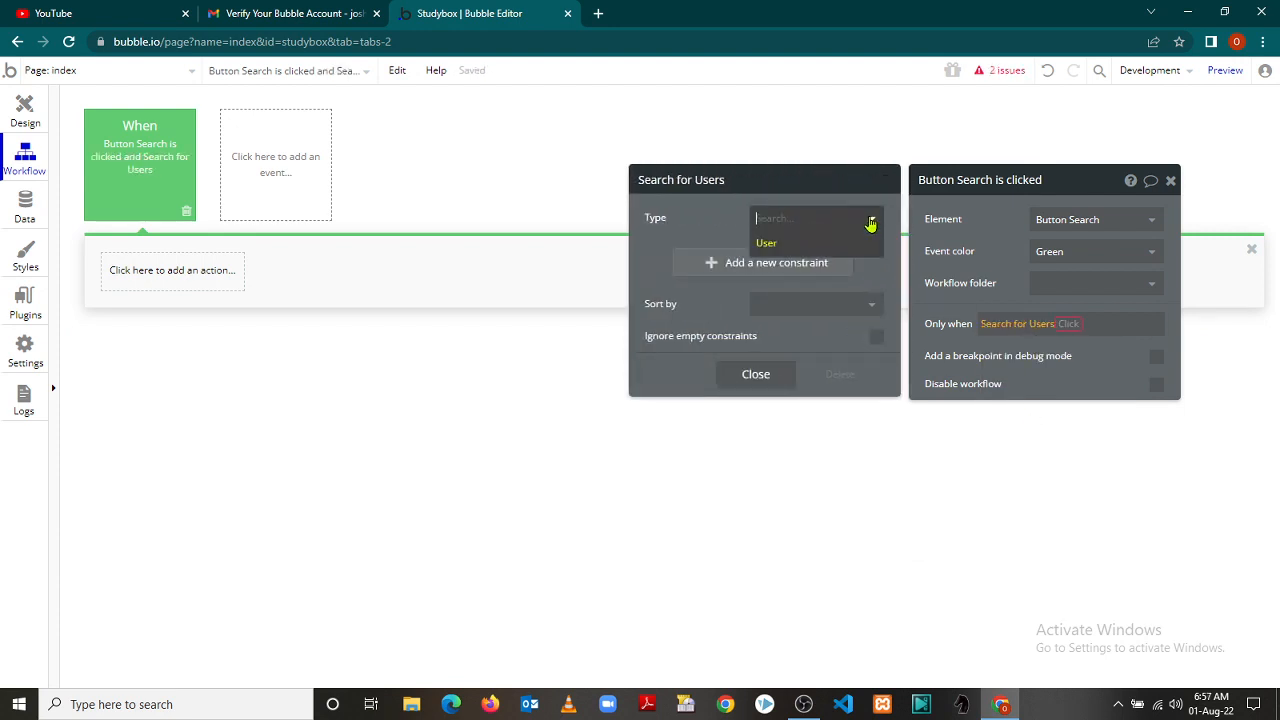
{"action": "left_click", "coordinate": [821, 243]}
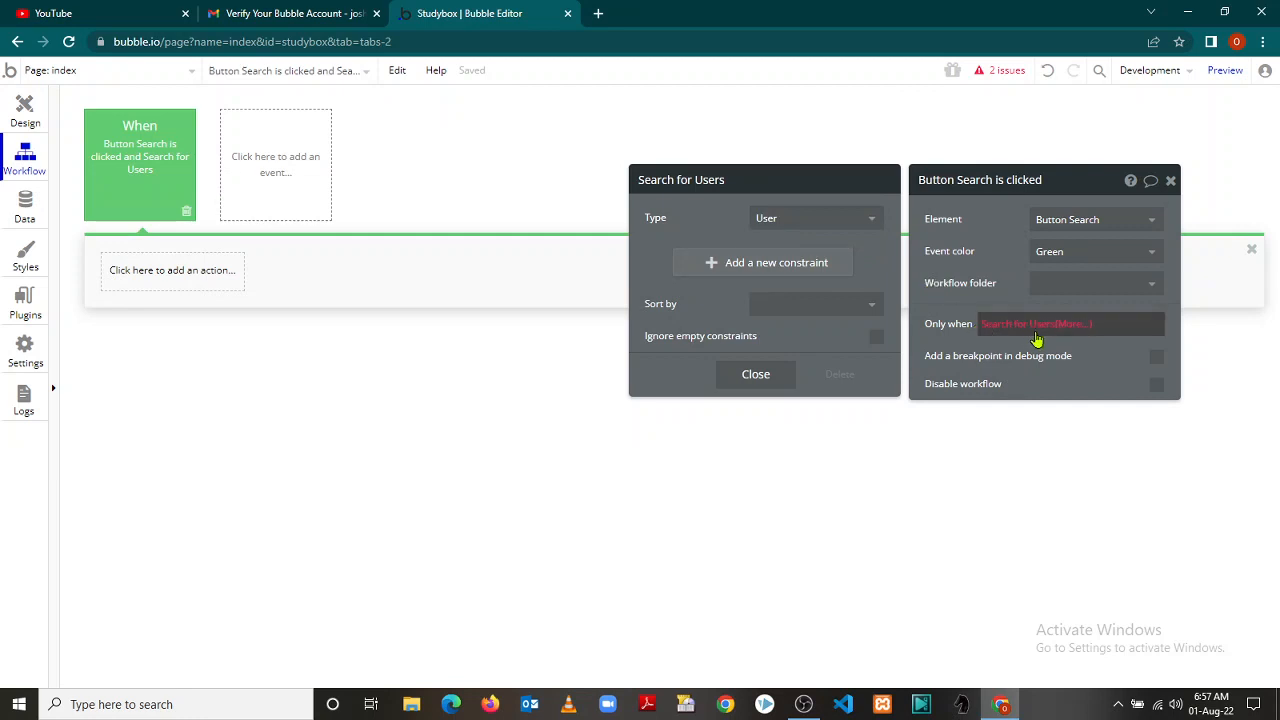
{"action": "left_click", "coordinate": [794, 265]}
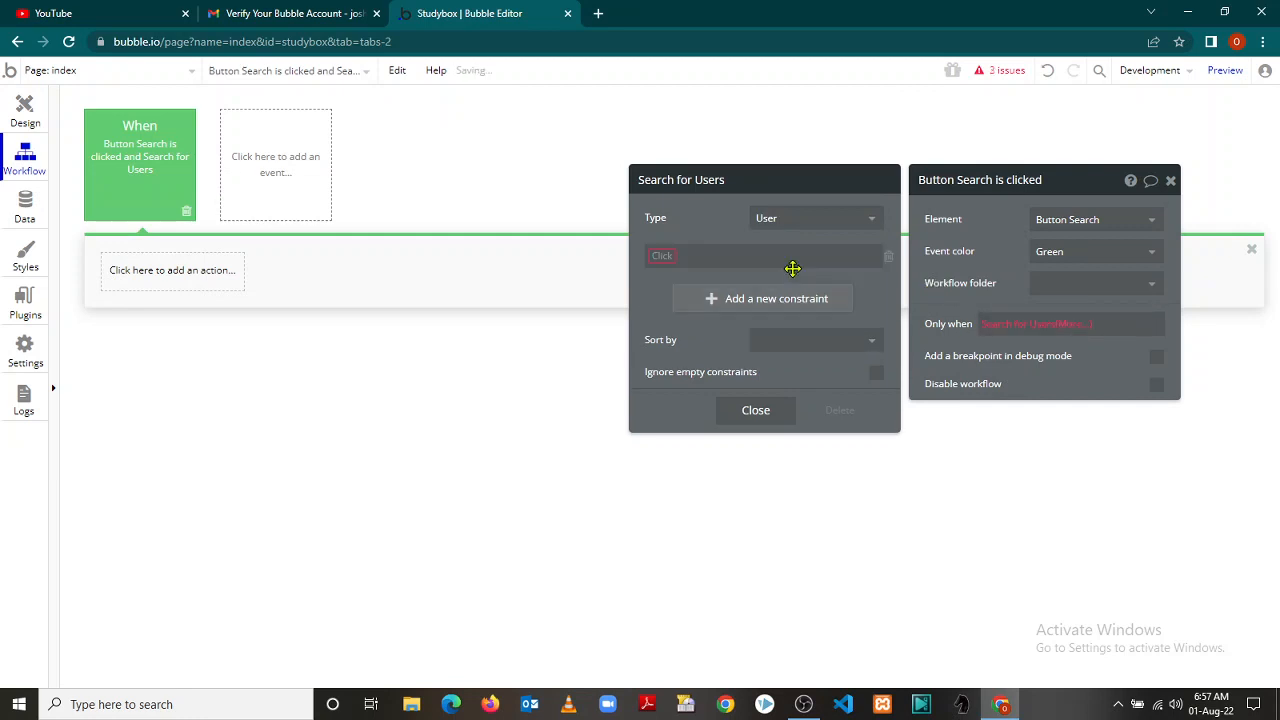
{"action": "left_click", "coordinate": [665, 258]}
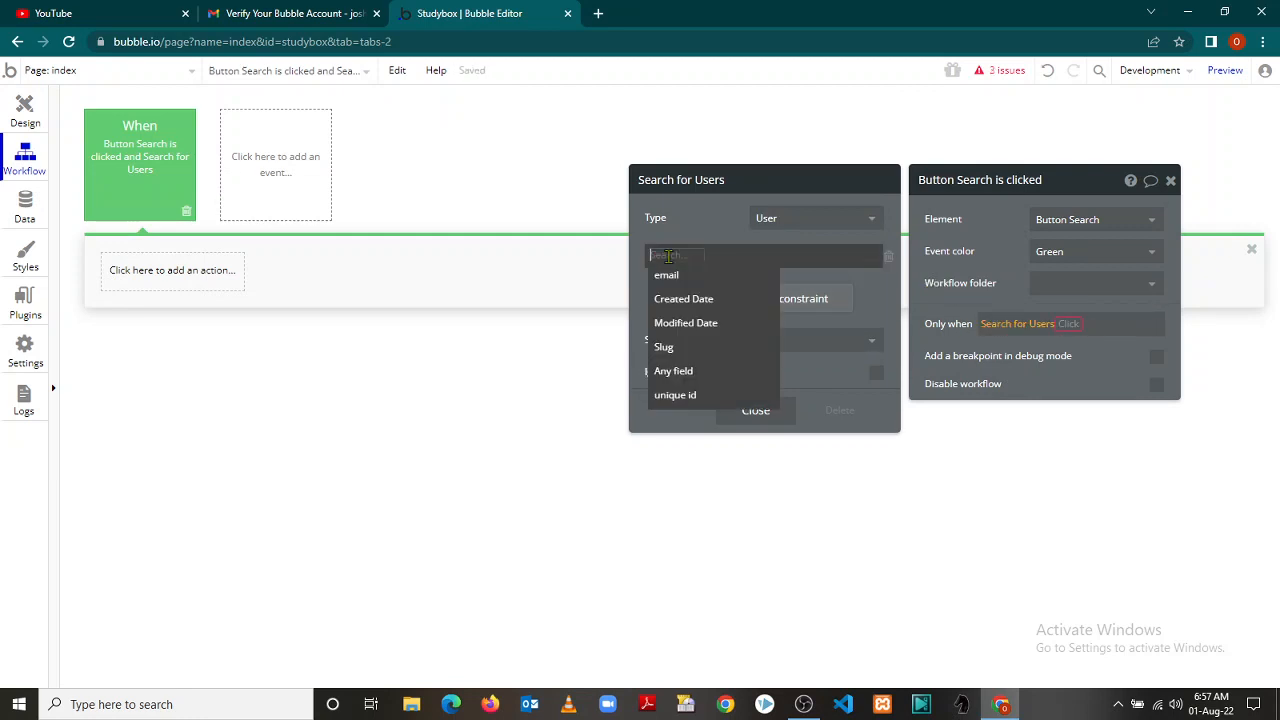
{"action": "left_click", "coordinate": [712, 374]}
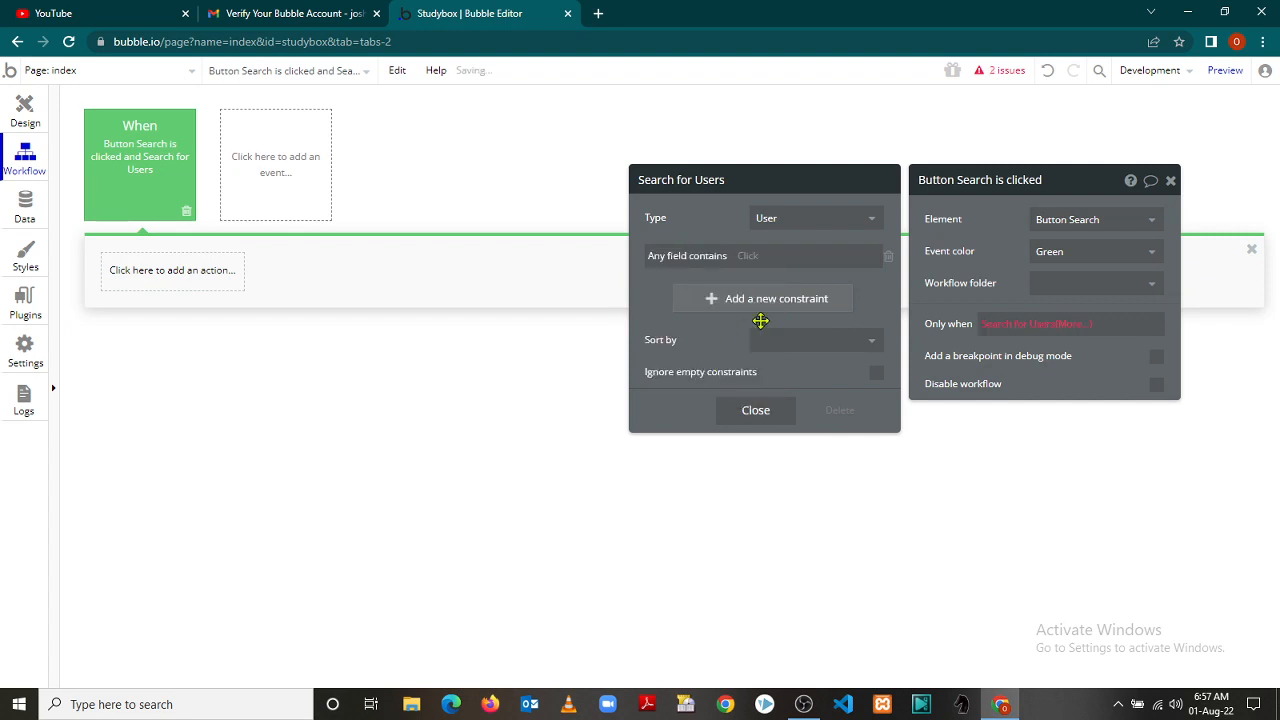
{"action": "left_click", "coordinate": [872, 343]}
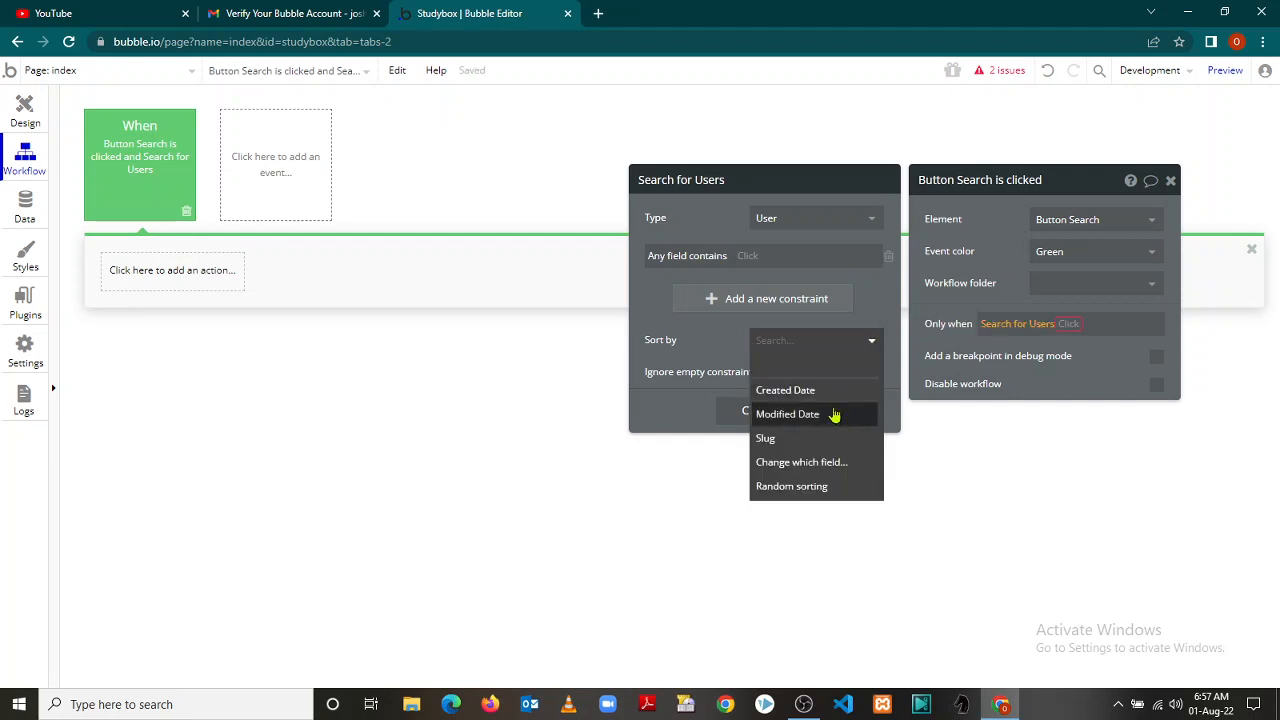
{"action": "left_click", "coordinate": [725, 342]}
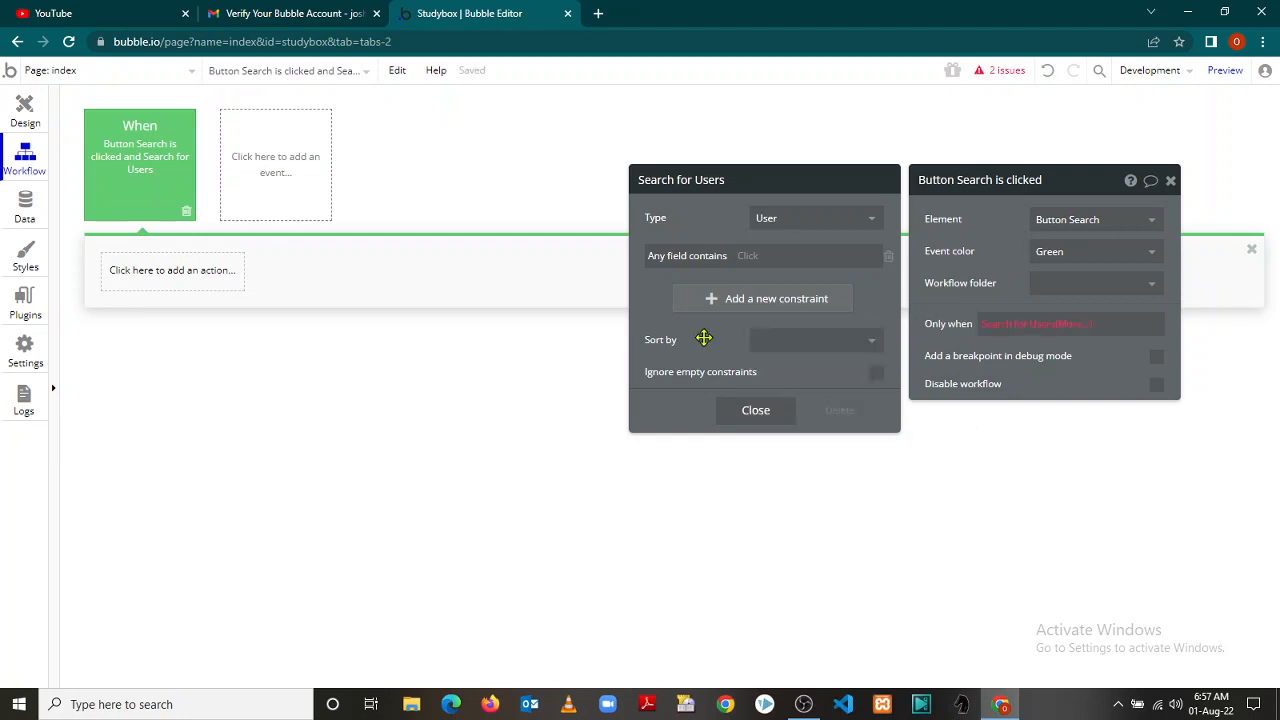
{"action": "left_click", "coordinate": [755, 412]}
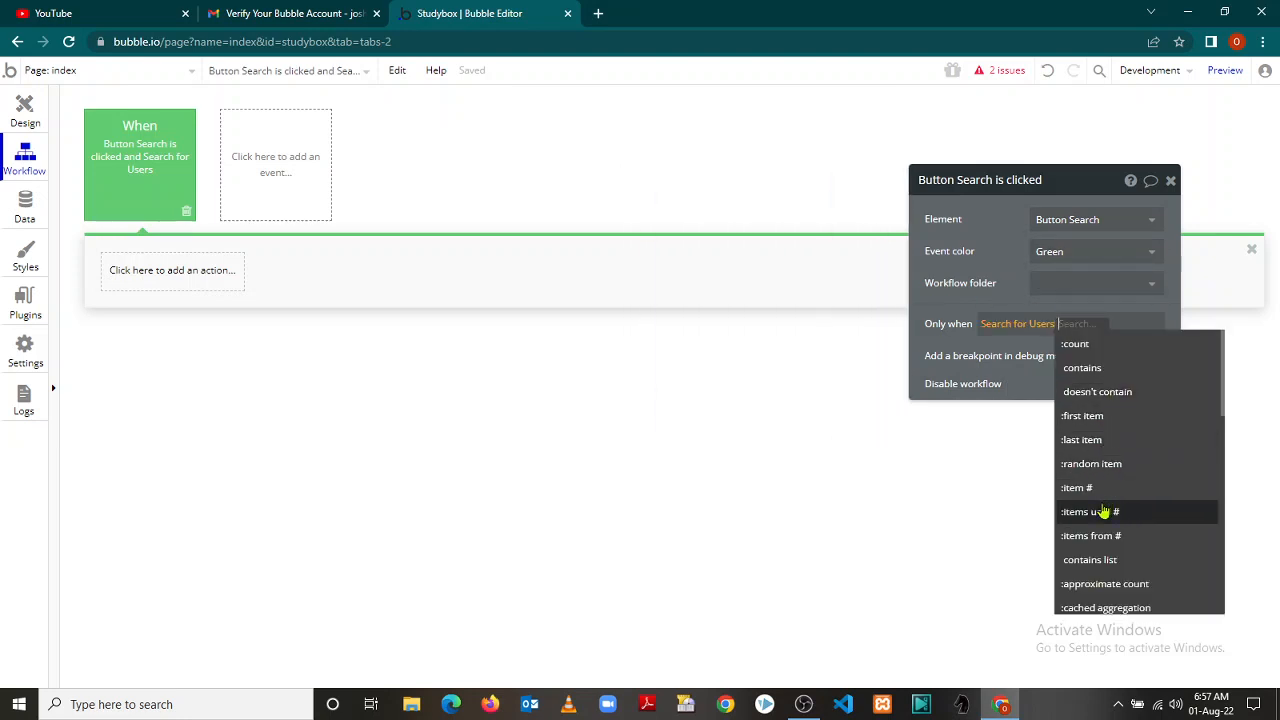
Filter to users with an account, limit items until Button Search, then return to Design
{"action": "scroll", "coordinate": [1226, 411], "scroll_direction": "down", "scroll_amount": 5}
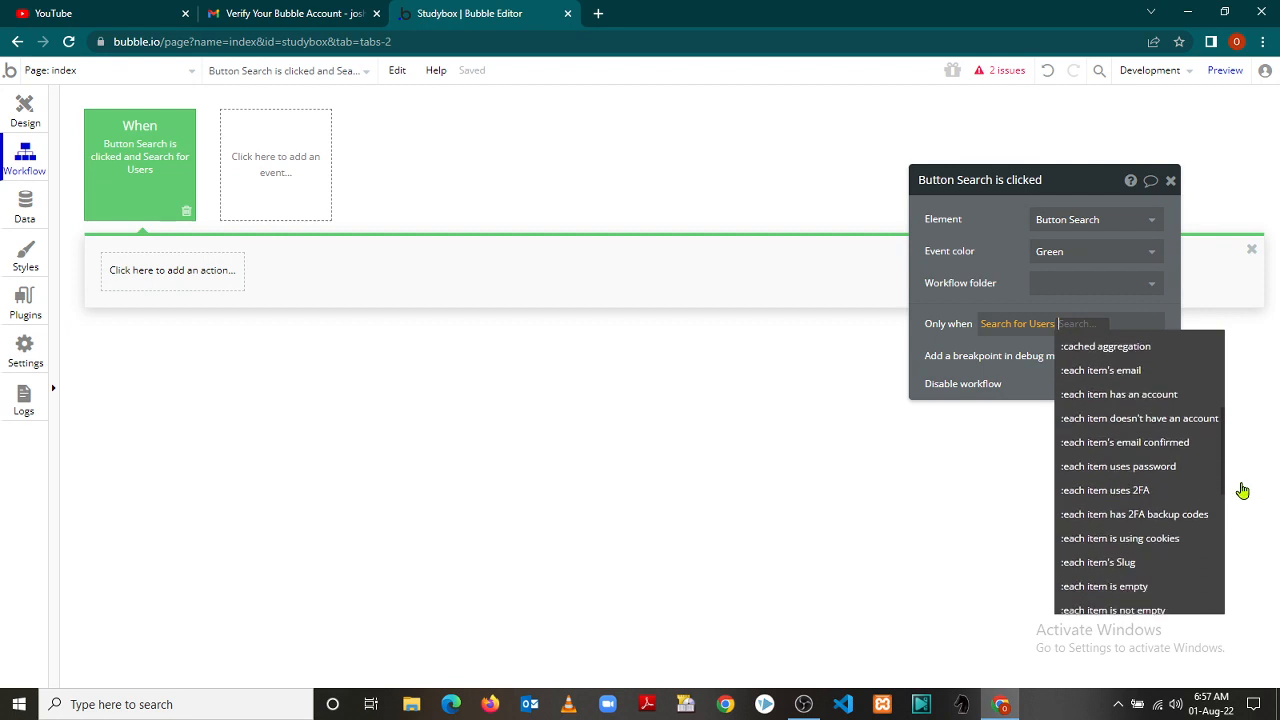
{"action": "scroll", "coordinate": [1242, 490], "scroll_direction": "up", "scroll_amount": 3}
{"action": "scroll", "coordinate": [1234, 455], "scroll_direction": "down", "scroll_amount": 4}
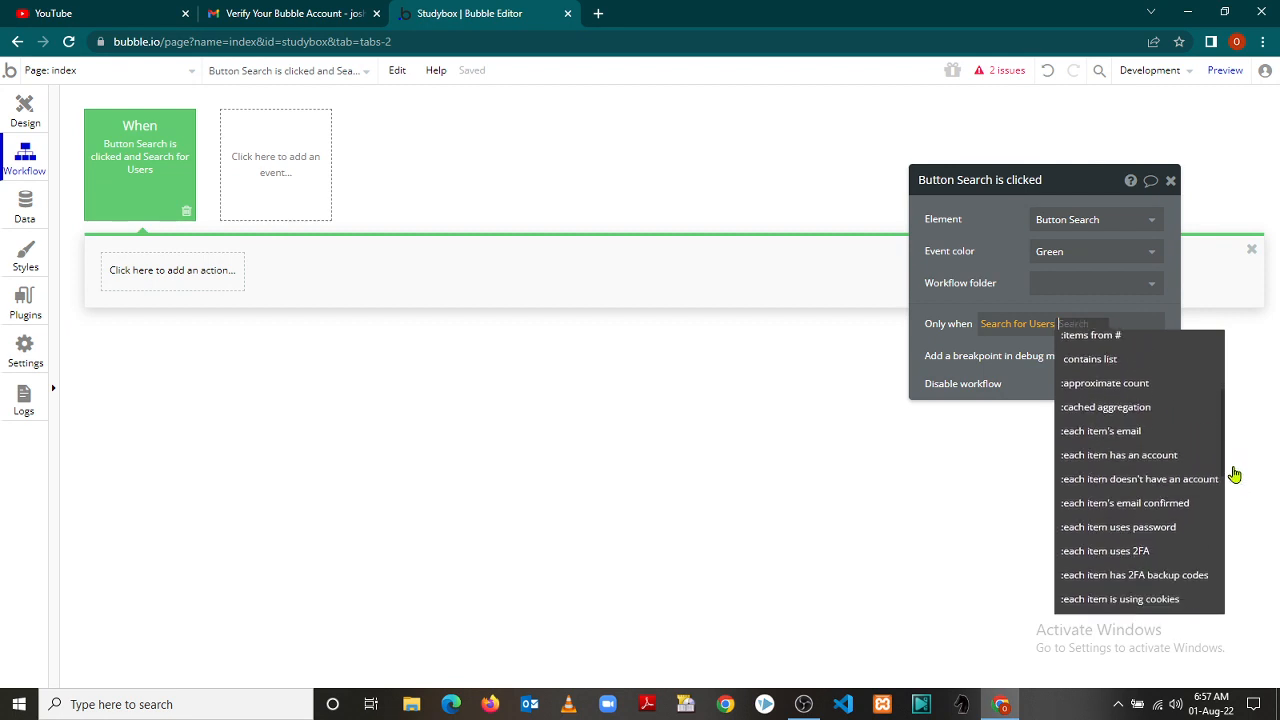
{"action": "scroll", "coordinate": [1240, 502], "scroll_direction": "up", "scroll_amount": 1}
{"action": "left_click_drag", "start_coordinate": [1238, 489], "coordinate": [1234, 469]}
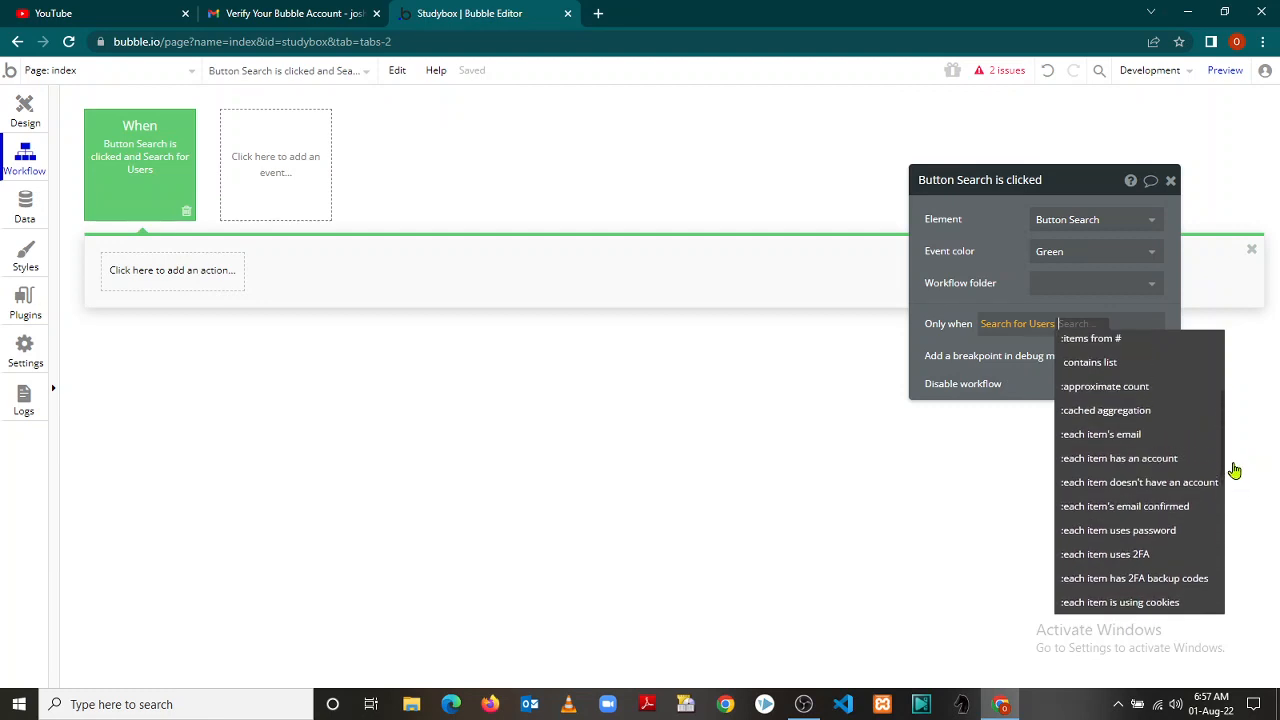
{"action": "left_click", "coordinate": [1120, 458]}
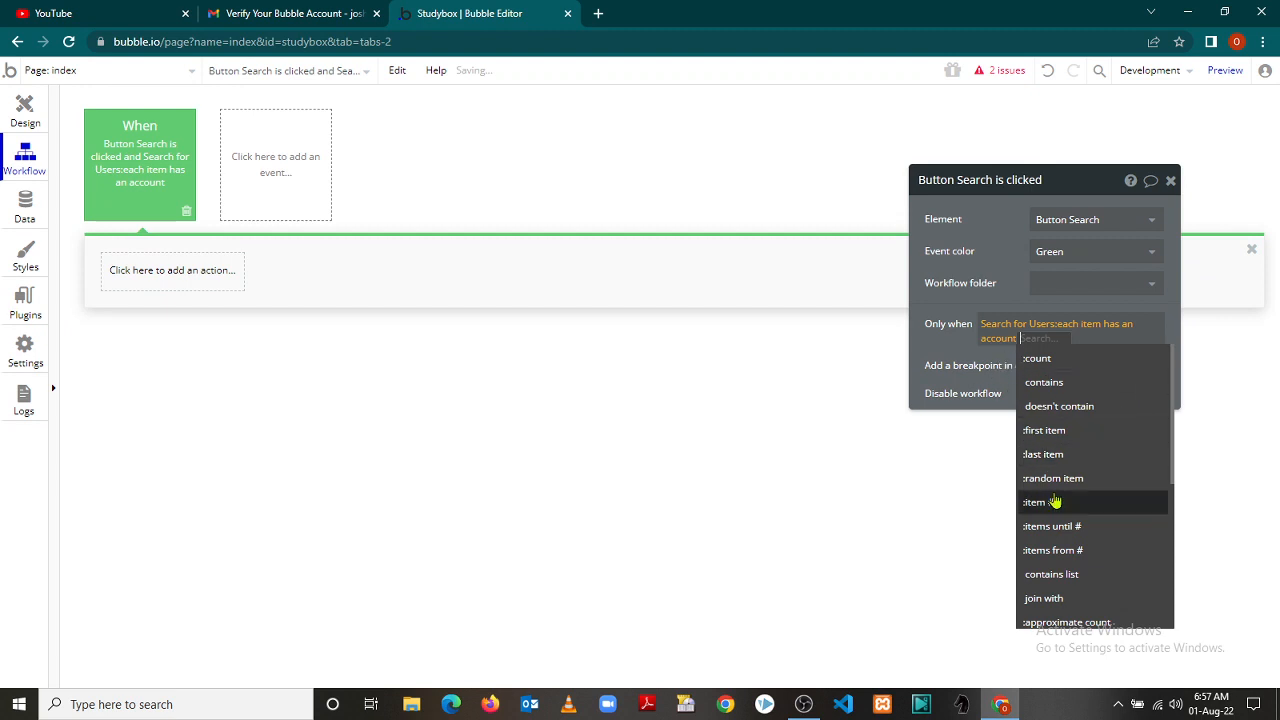
{"action": "left_click", "coordinate": [1075, 528]}
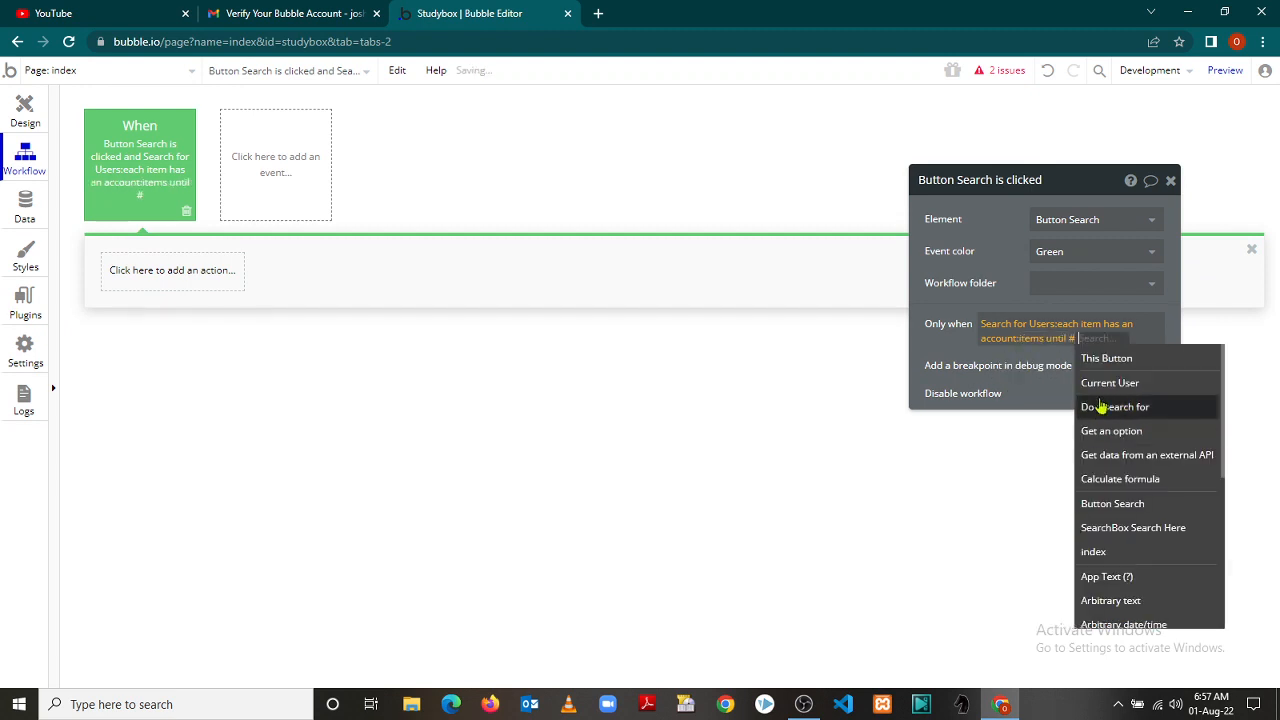
{"action": "left_click", "coordinate": [1098, 505]}
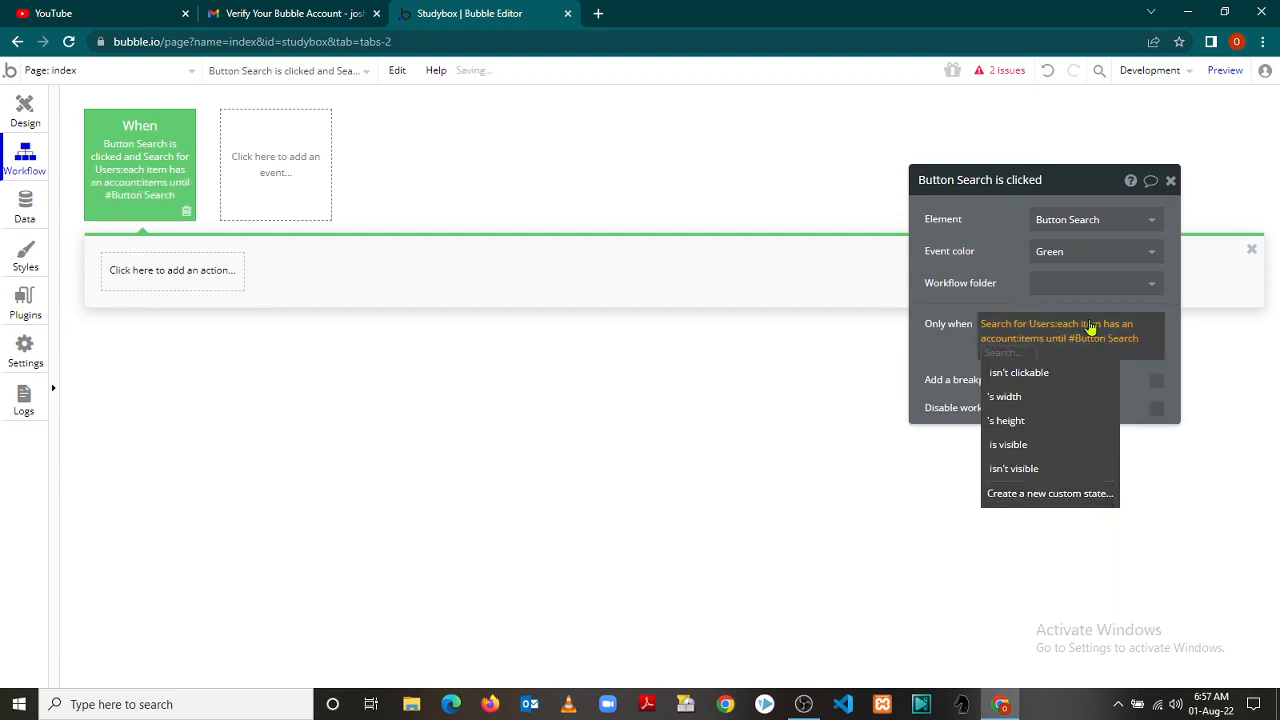
{"action": "left_click", "coordinate": [1131, 383]}
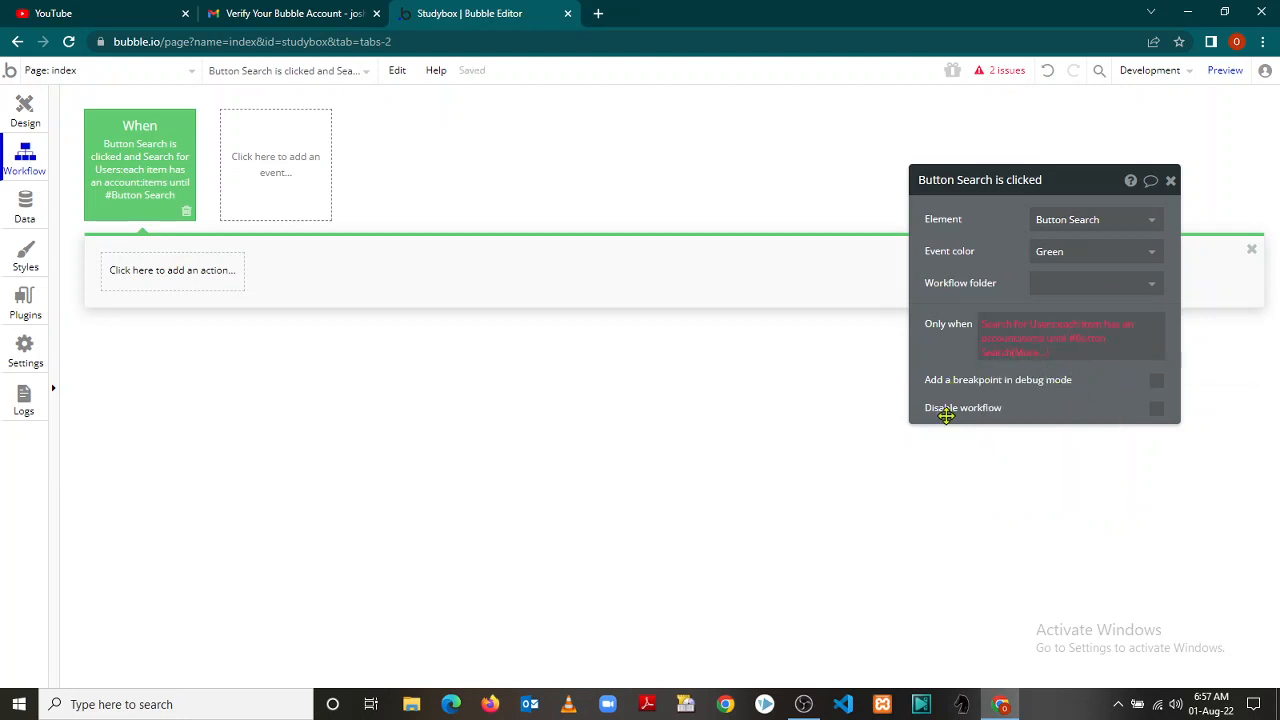
{"action": "left_click", "coordinate": [1171, 181]}
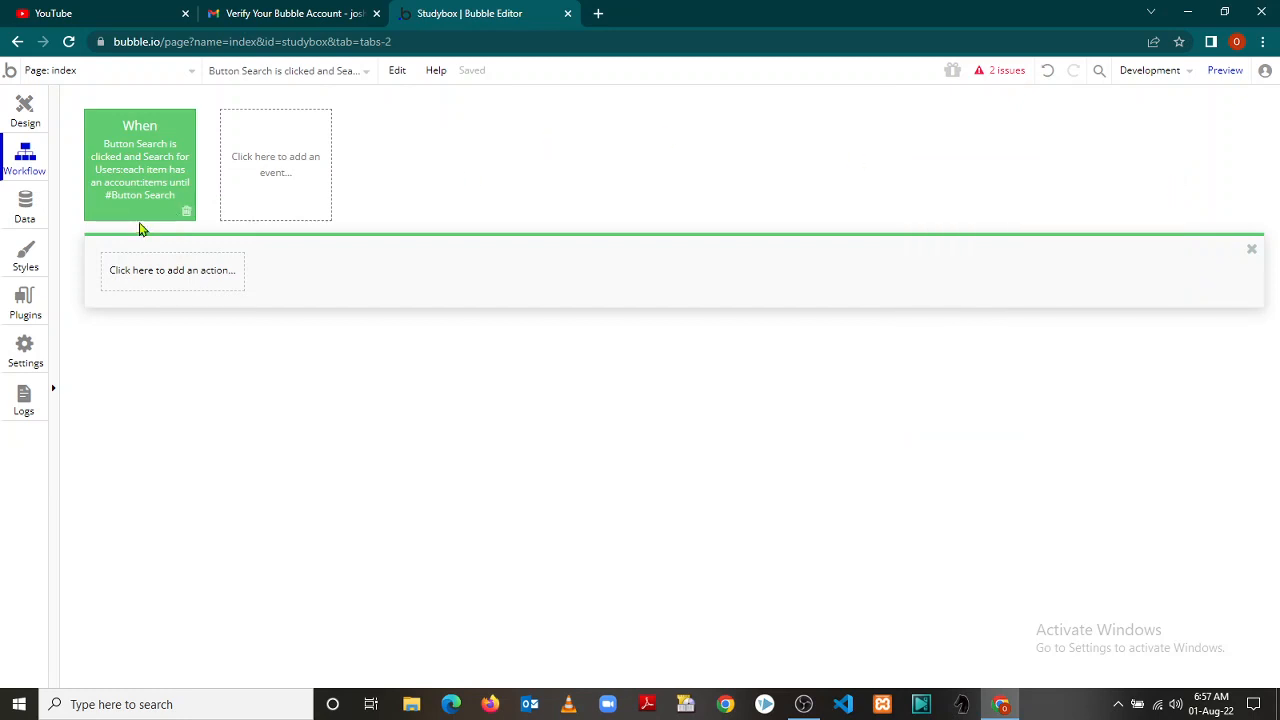
{"action": "left_click", "coordinate": [46, 119]}
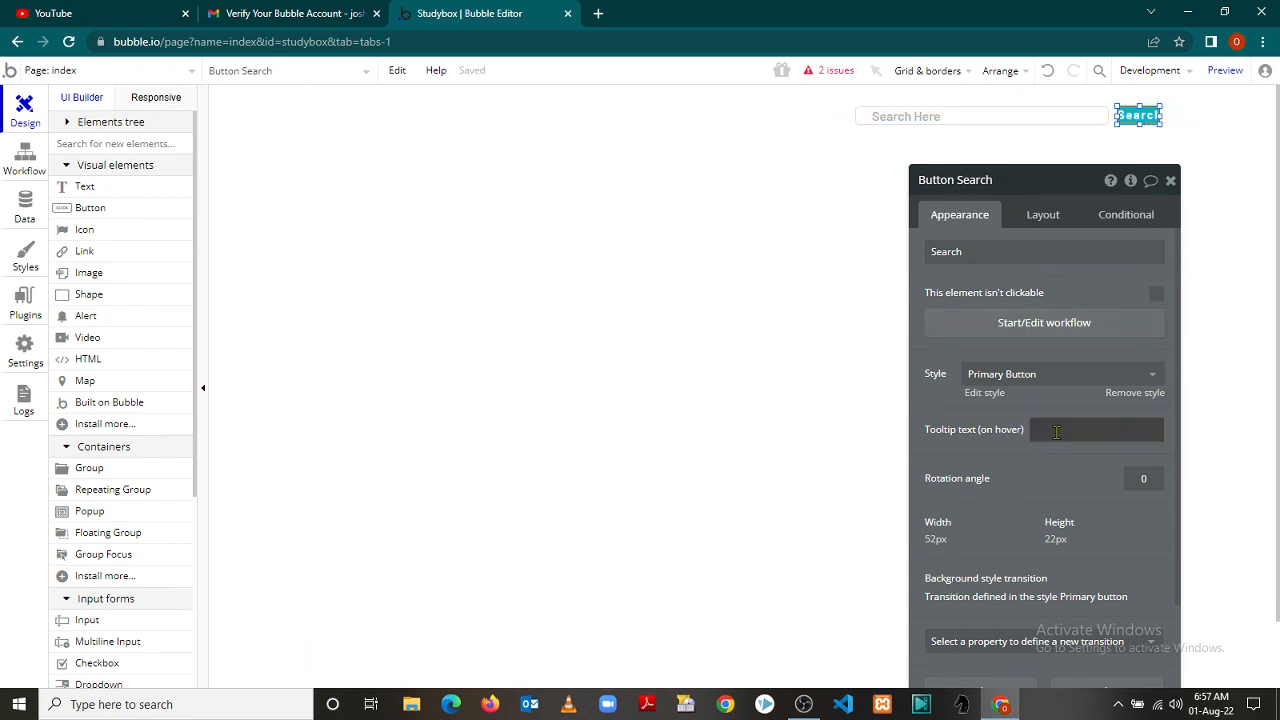
Set the Search button's style to Outline Button
{"action": "left_click", "coordinate": [1056, 431]}
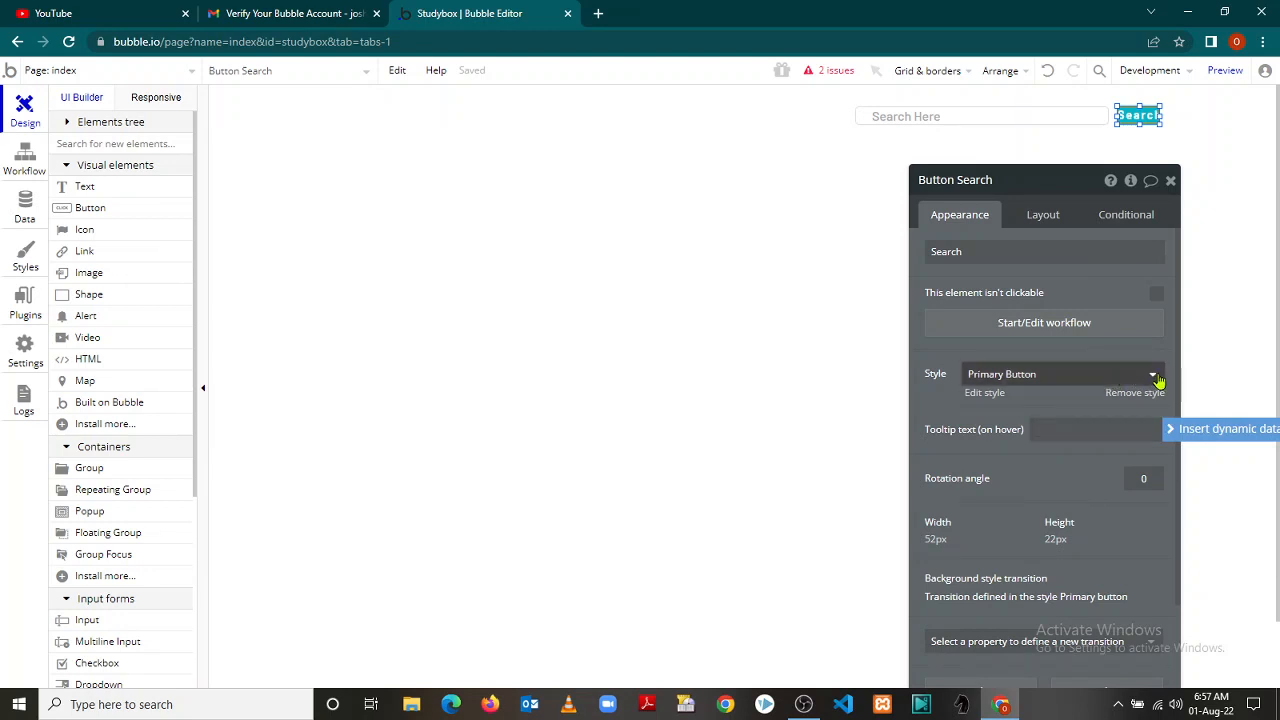
{"action": "left_click", "coordinate": [1155, 377]}
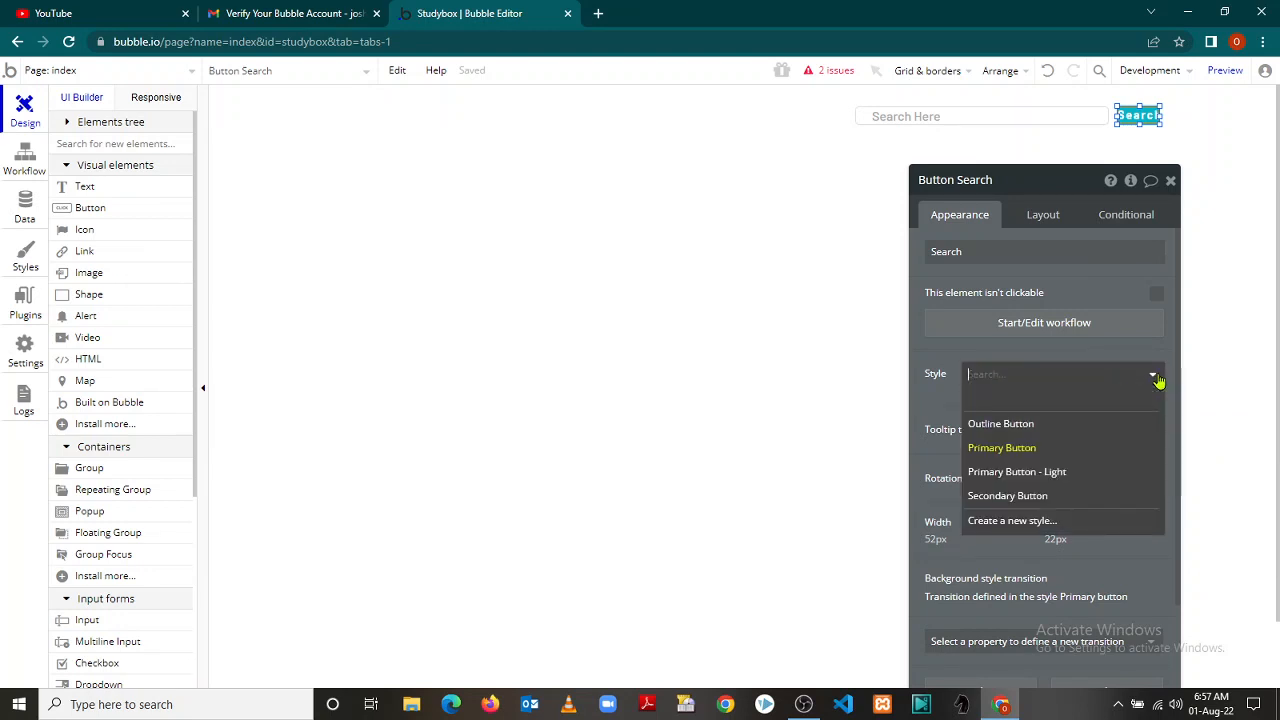
{"action": "left_click", "coordinate": [1033, 424]}
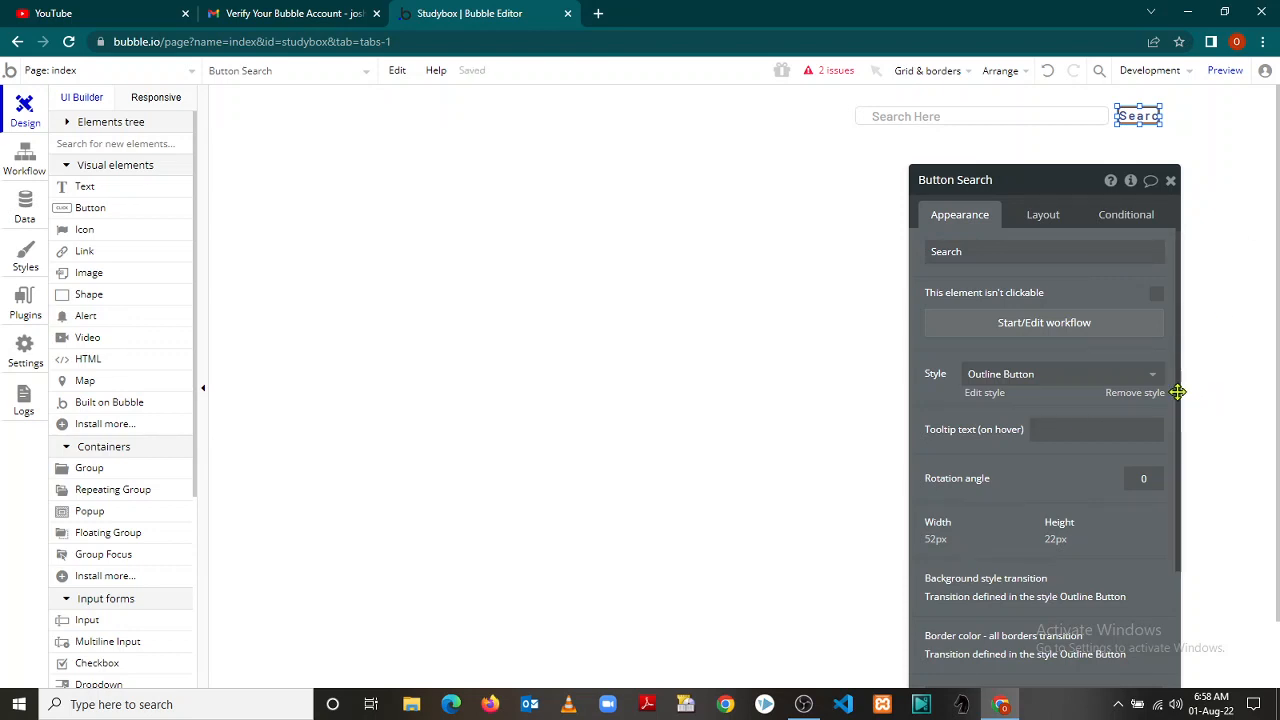
Add a Font size transition lasting 100 ms to the Search button
{"action": "scroll", "coordinate": [1177, 395], "scroll_direction": "down", "scroll_amount": 2}
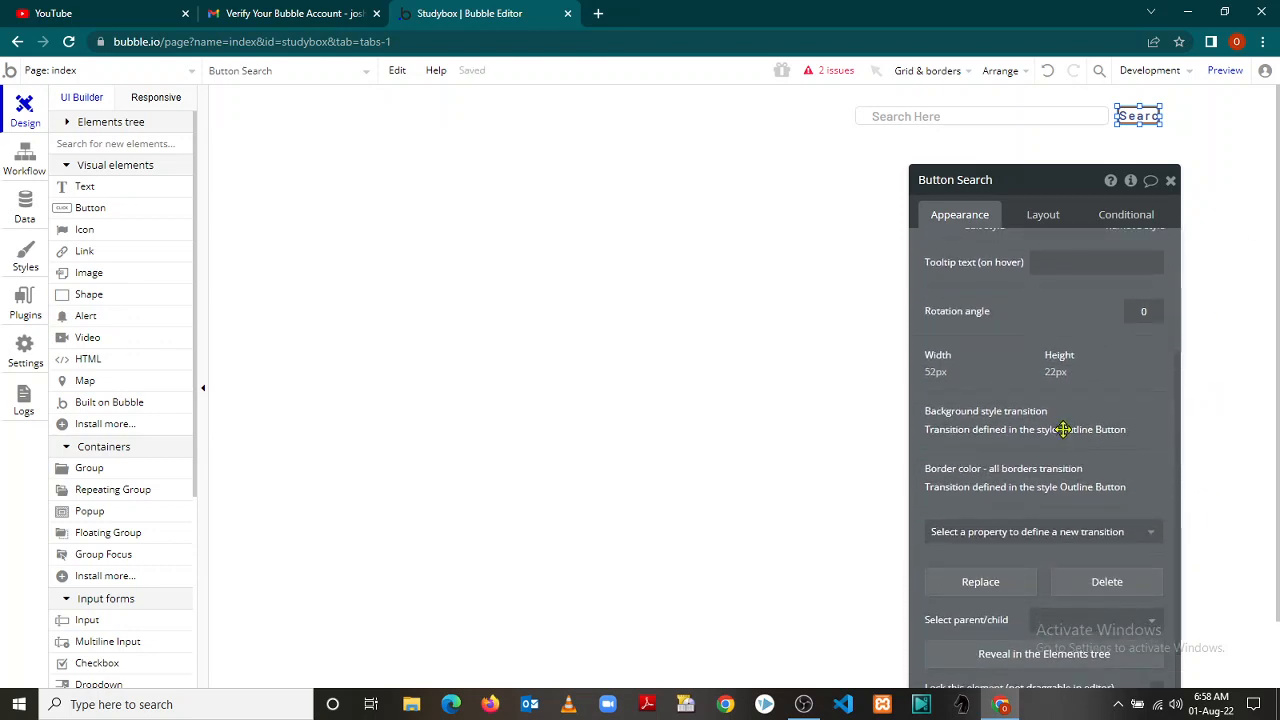
{"action": "left_click", "coordinate": [1150, 537]}
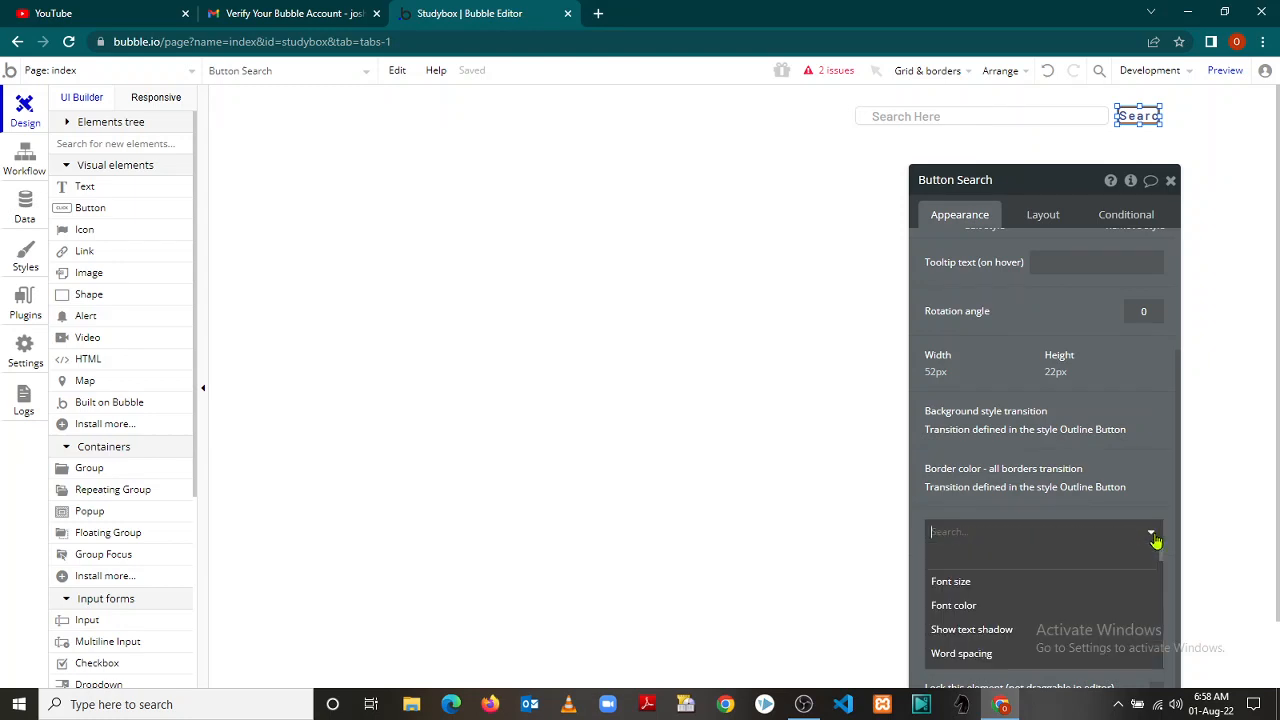
{"action": "left_click", "coordinate": [1000, 588]}
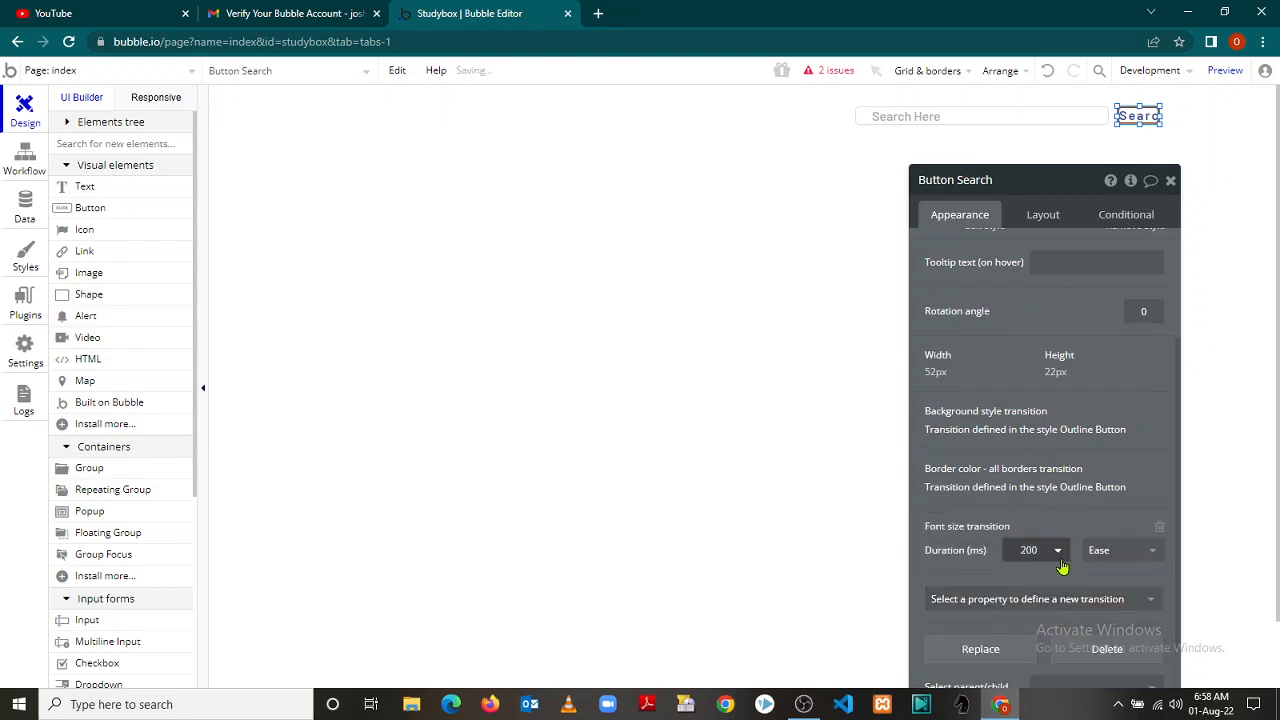
{"action": "left_click", "coordinate": [1060, 553]}
{"action": "left_click", "coordinate": [1032, 577]}
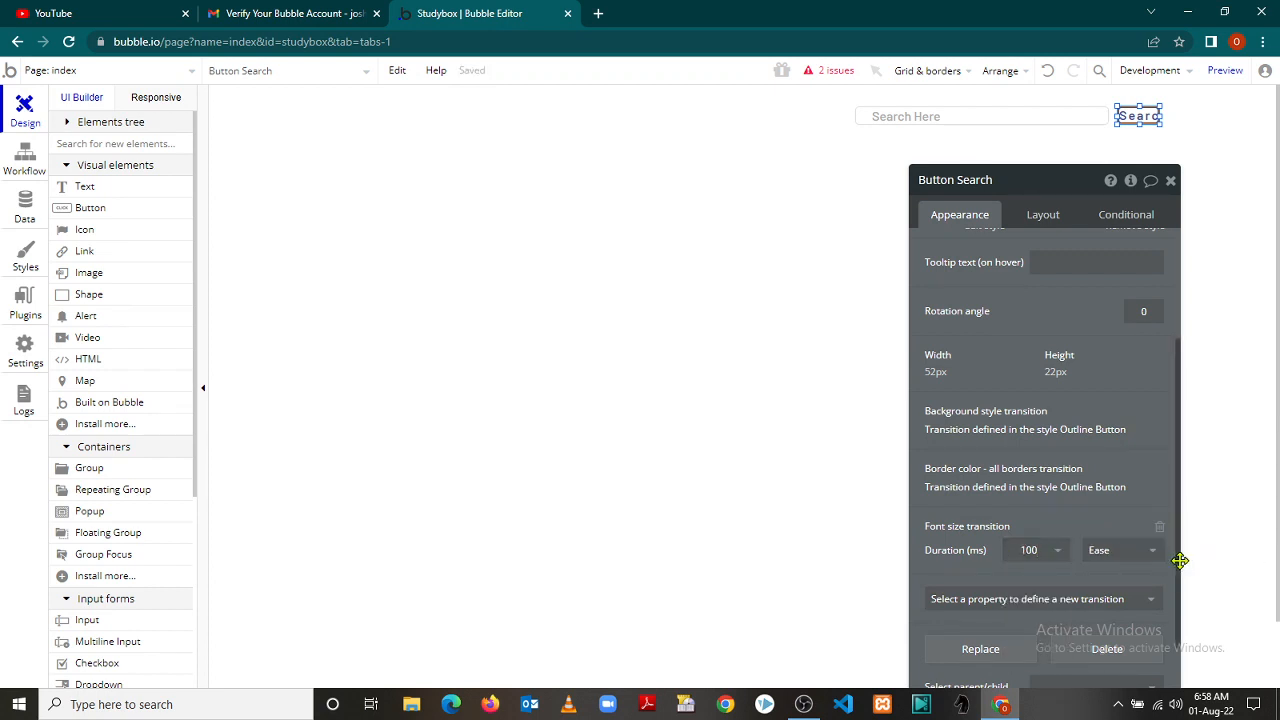
{"action": "scroll", "coordinate": [1180, 600], "scroll_direction": "down", "scroll_amount": 1}
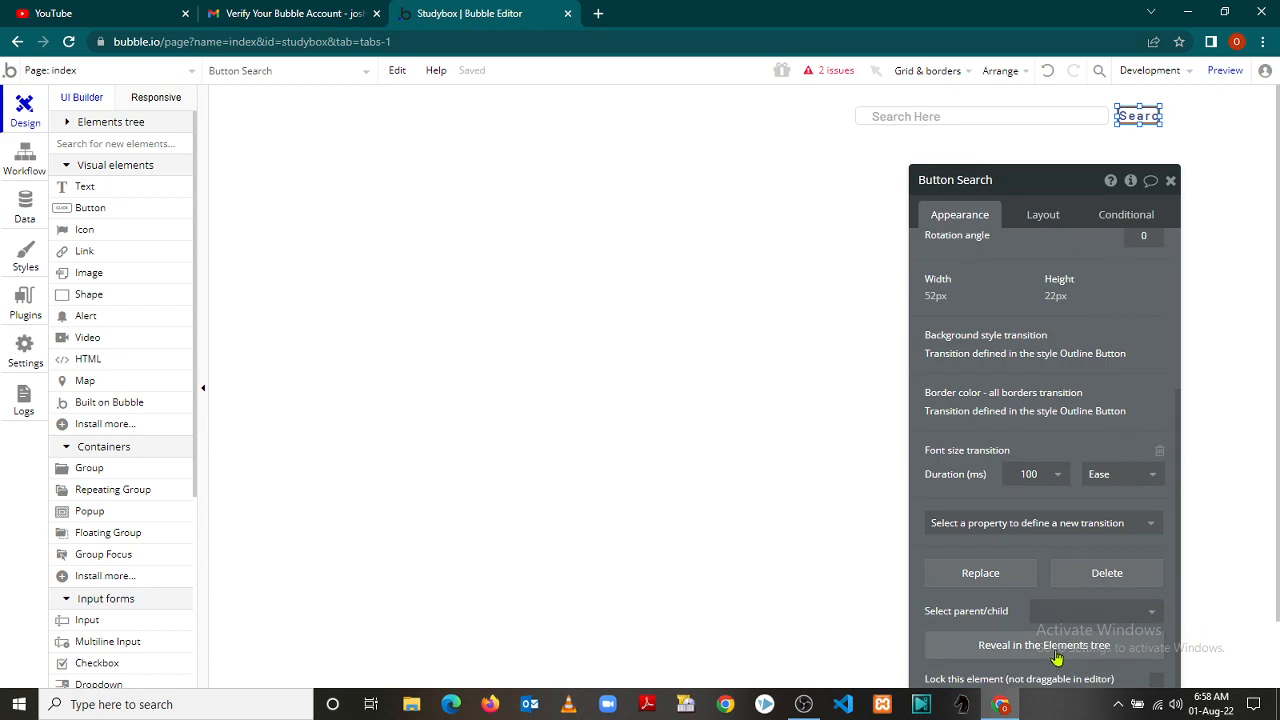
{"action": "left_click", "coordinate": [981, 574]}
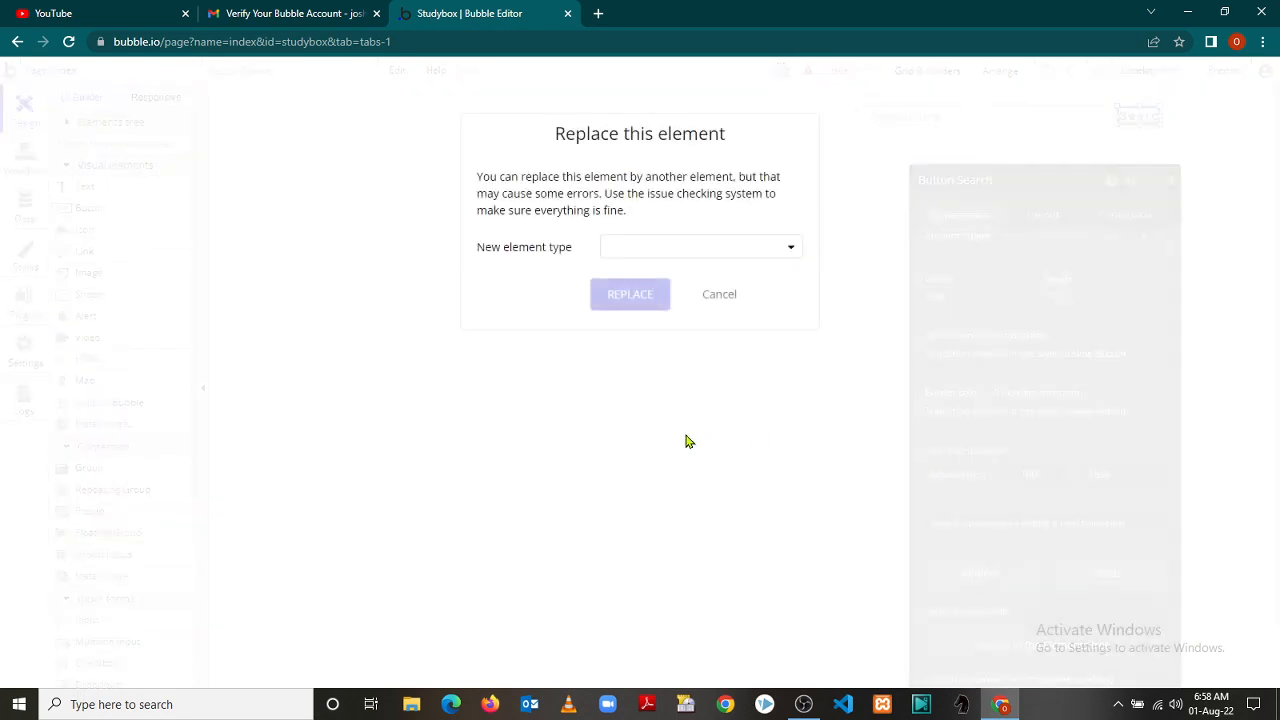
{"action": "left_click", "coordinate": [719, 296]}
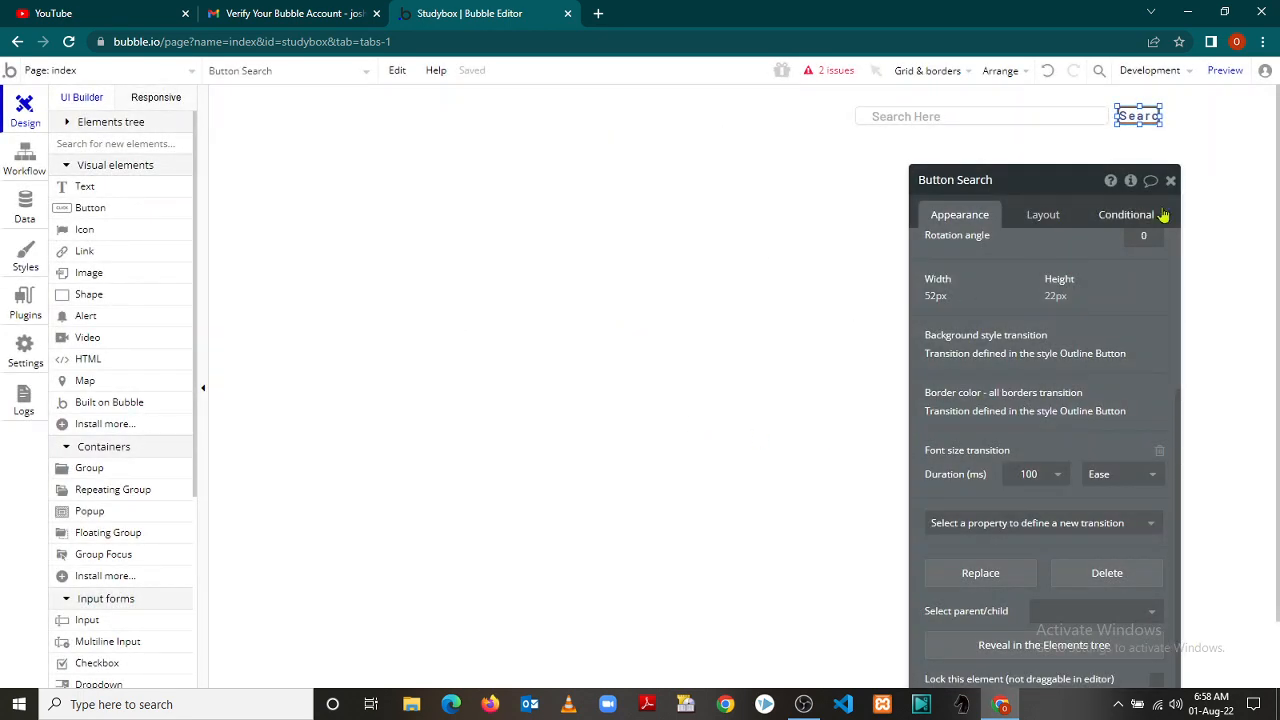
Review the Search button's Layout and Conditional settings, then close the page's properties
{"action": "left_click", "coordinate": [1043, 212]}
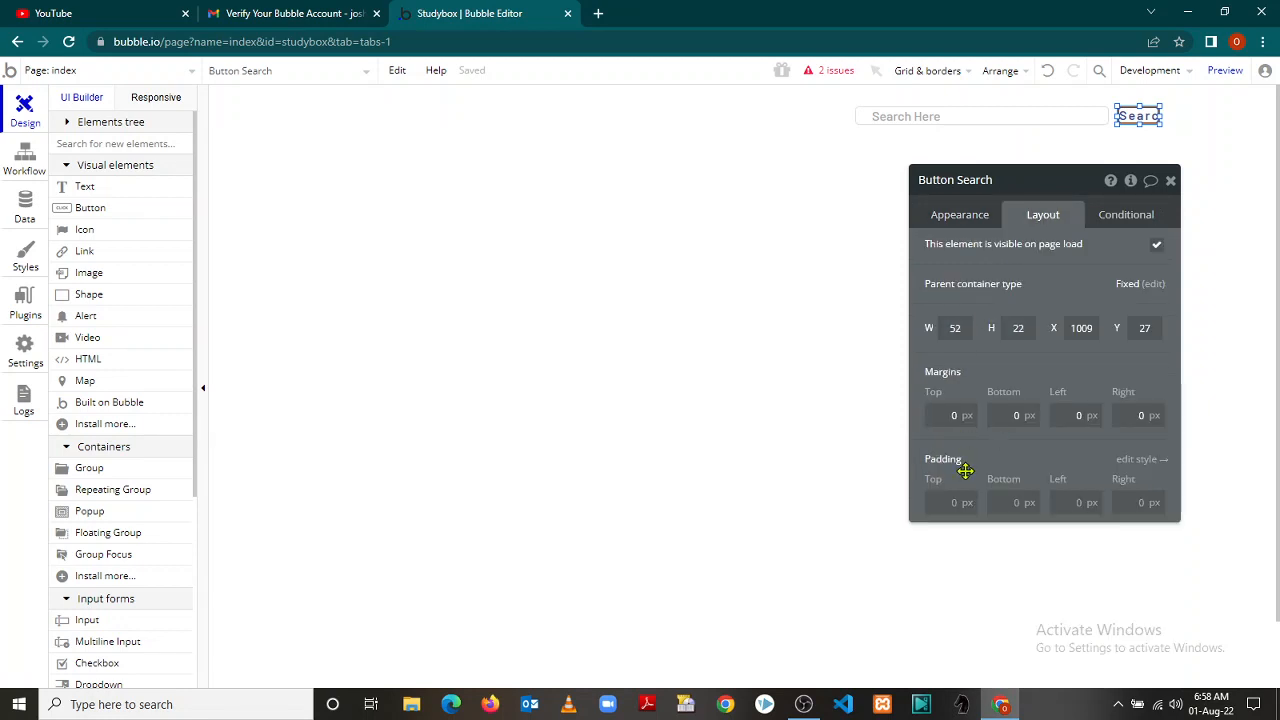
{"action": "left_click", "coordinate": [1139, 216]}
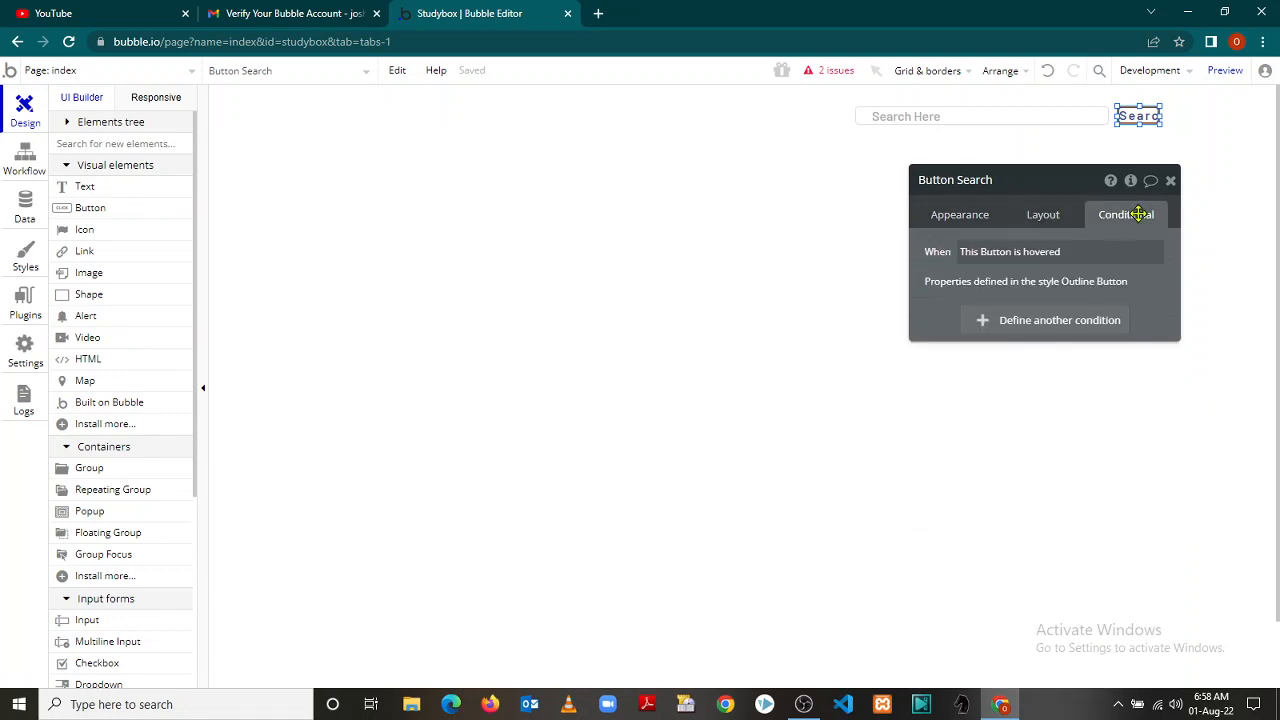
{"action": "left_click", "coordinate": [1006, 390]}
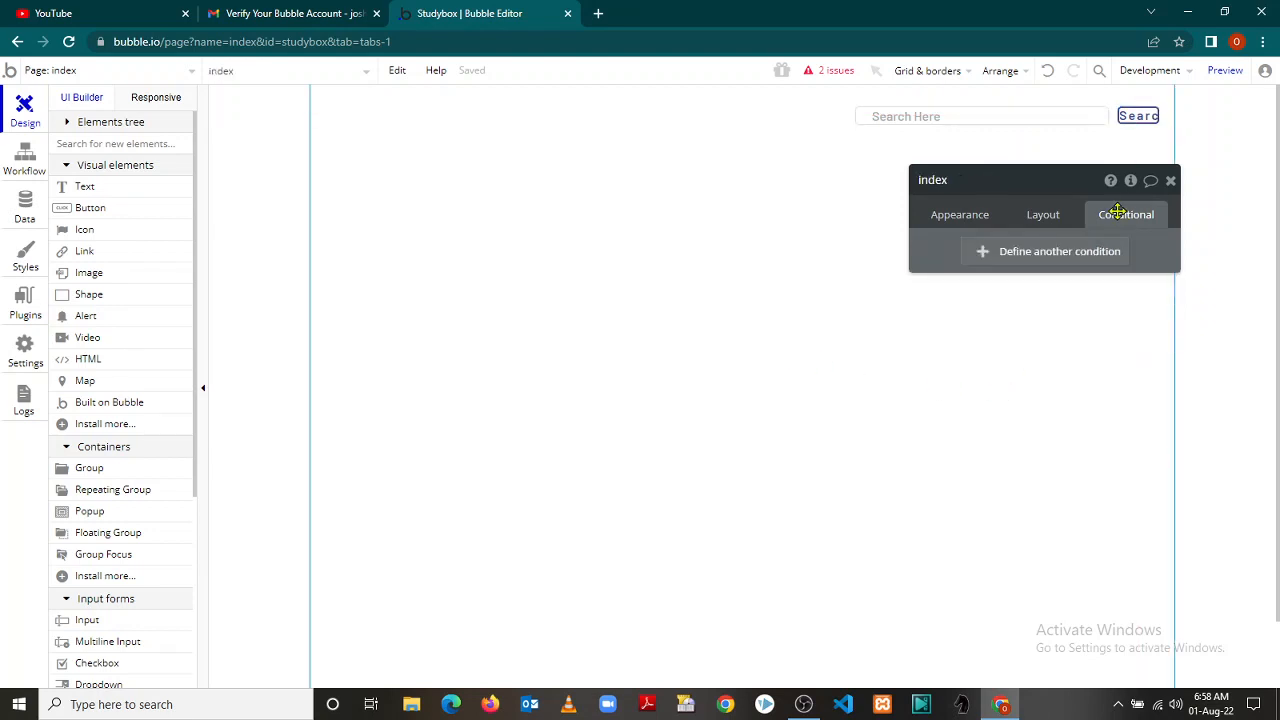
{"action": "left_click", "coordinate": [1171, 182]}
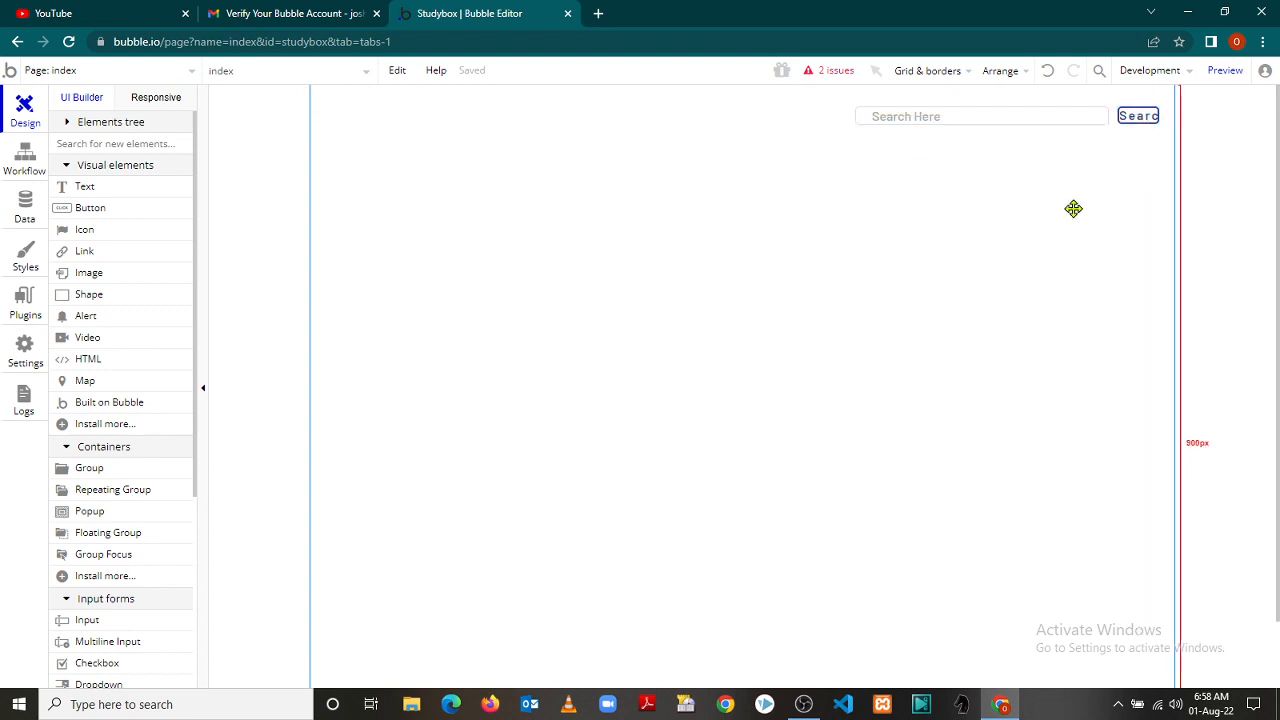
Increase the Search button's width from 52 so the whole word Search fits
{"action": "left_click", "coordinate": [1136, 116]}
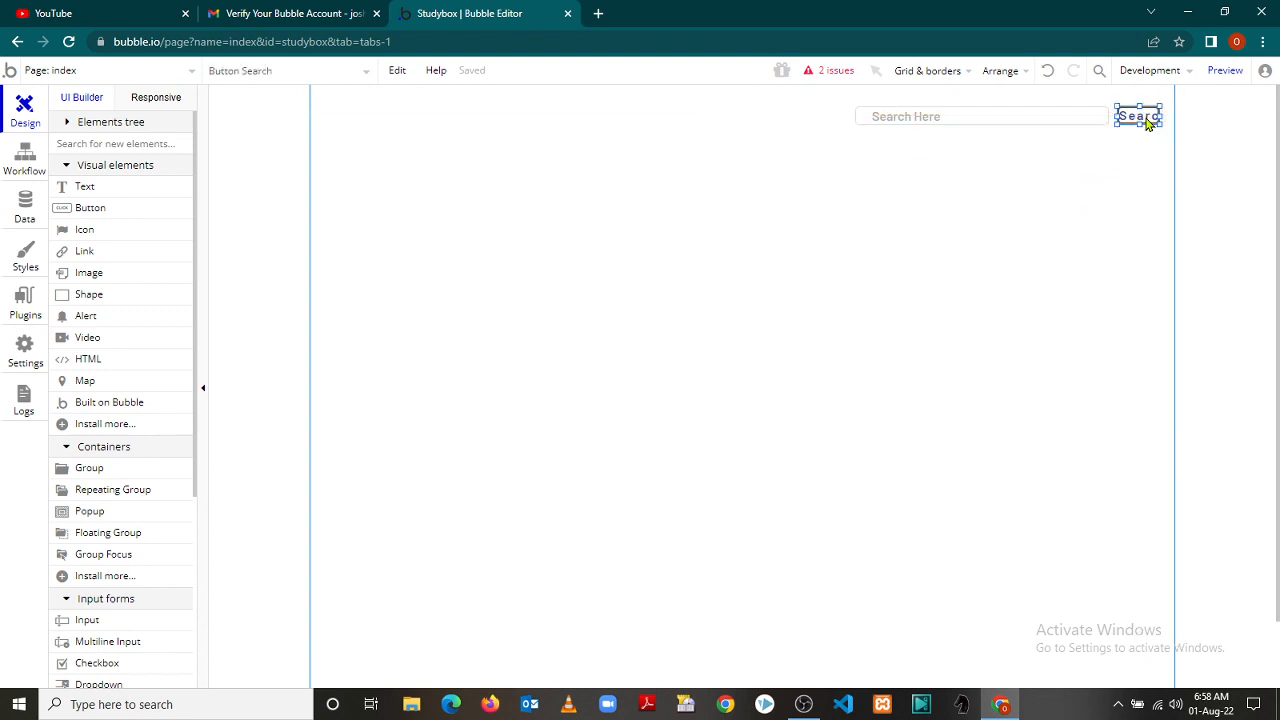
{"action": "double_click", "coordinate": [1147, 118]}
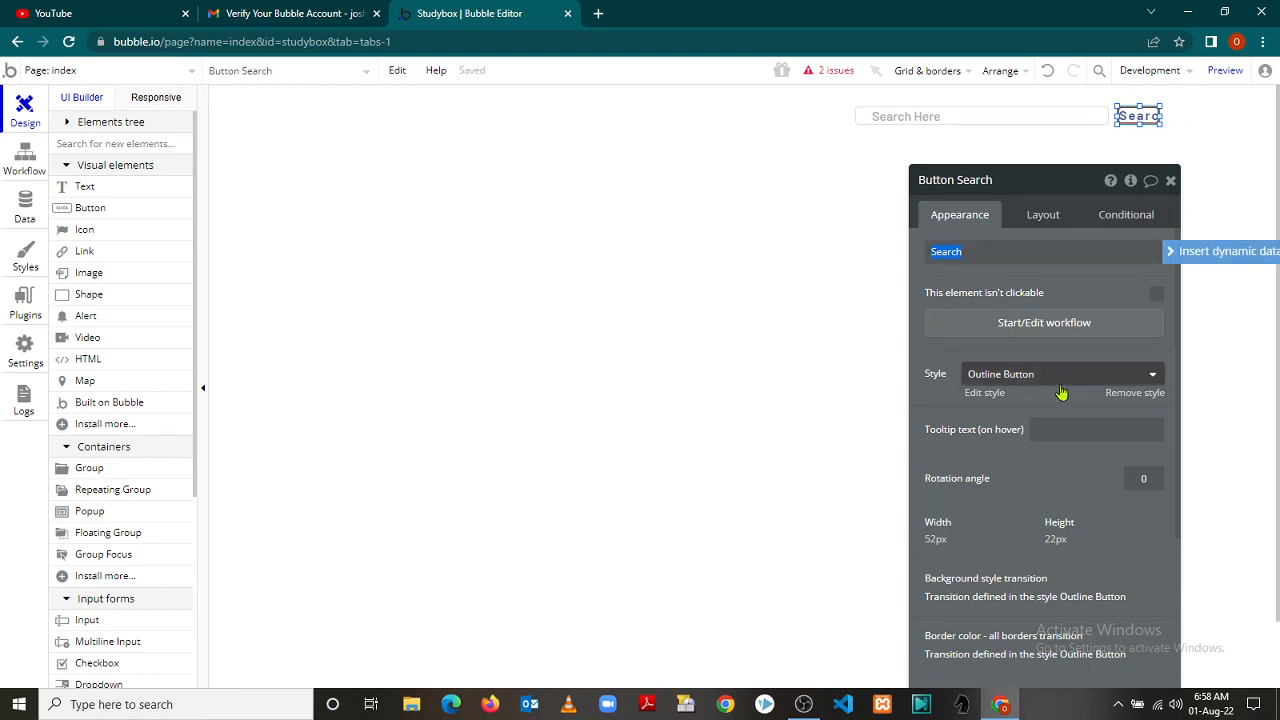
{"action": "left_click", "coordinate": [938, 539]}
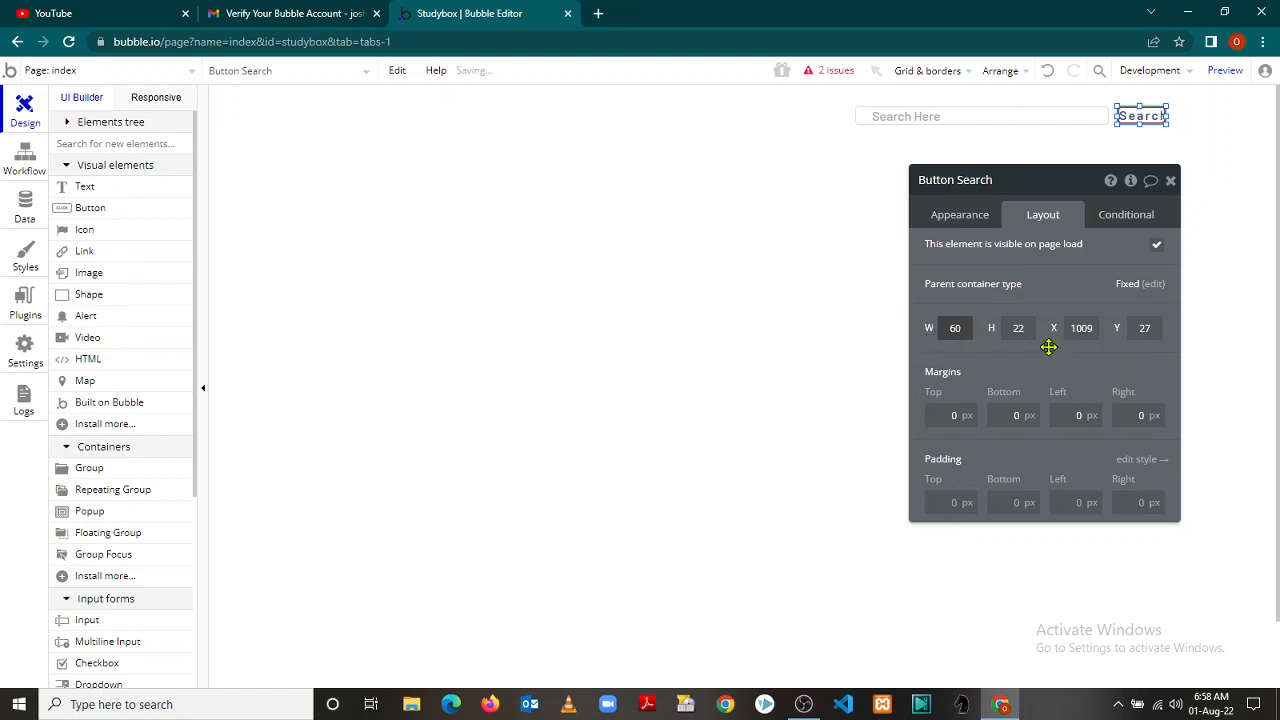
{"action": "key", "text": "BackSpace"}
{"action": "left_click", "coordinate": [1171, 183]}
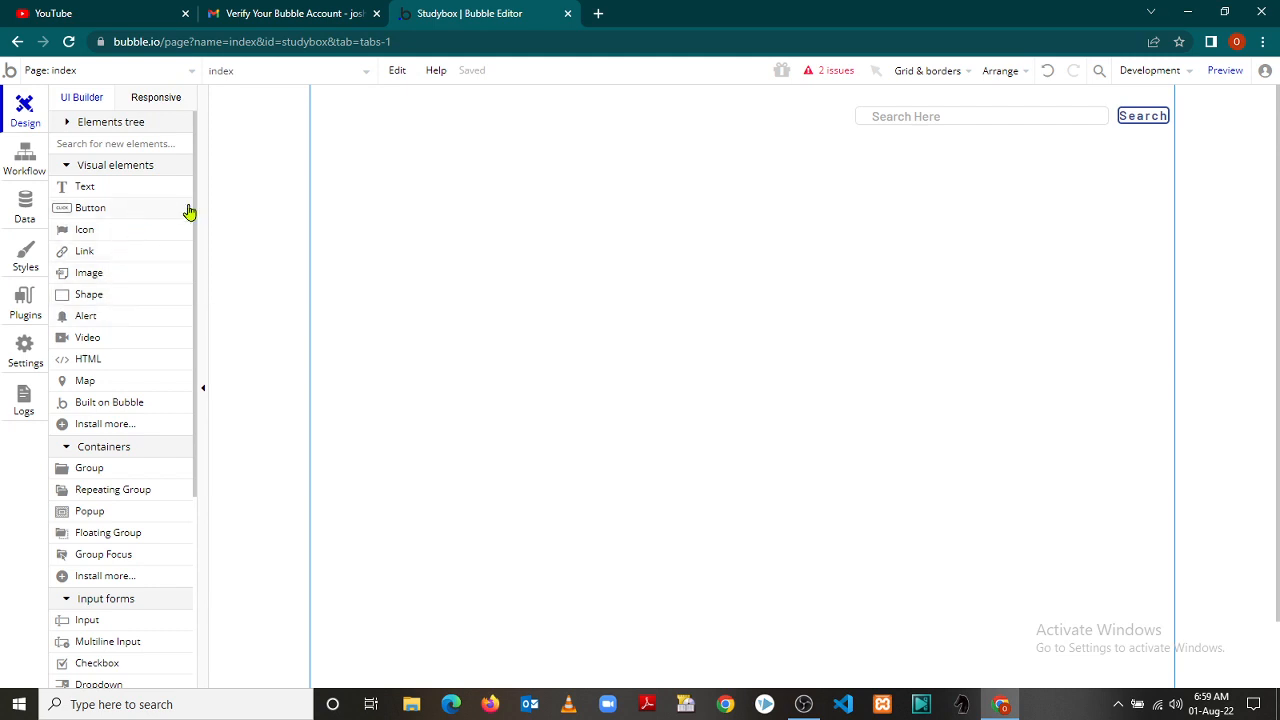
Show the index page's Appearance settings, with title 'Bubble | No-code apps' and #FFFFFF background
{"action": "left_click", "coordinate": [22, 266]}
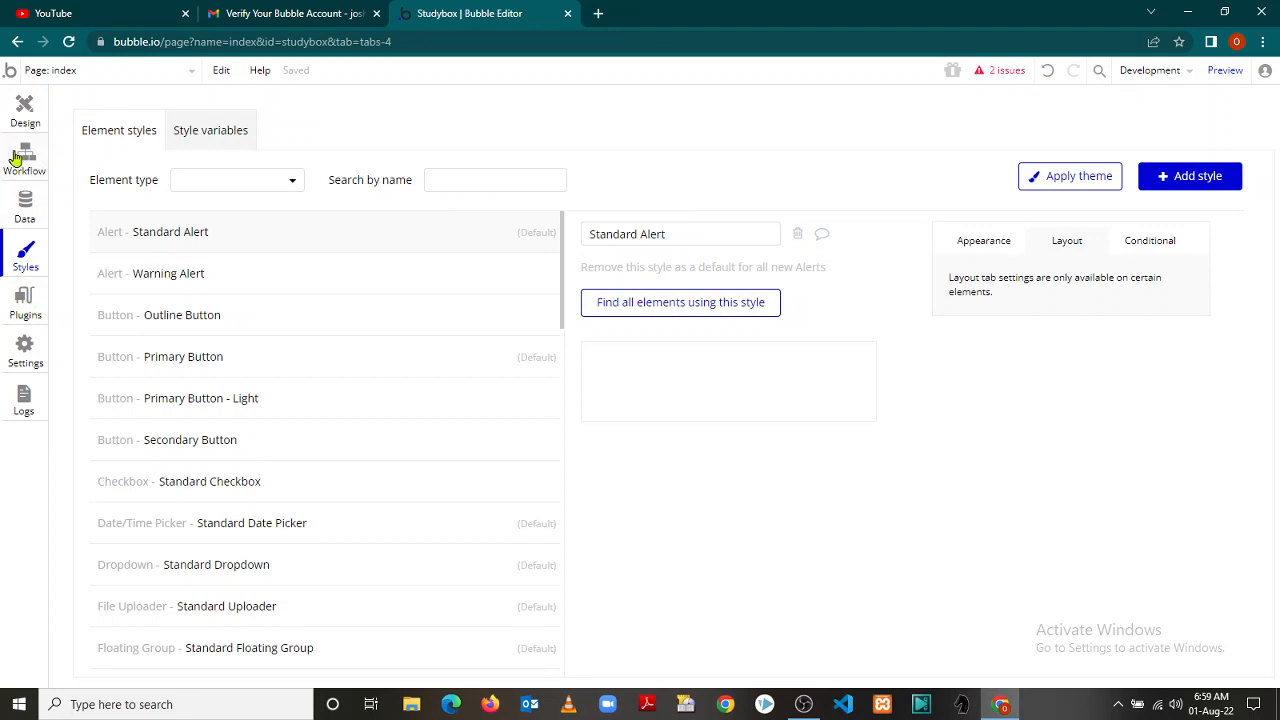
{"action": "left_click", "coordinate": [25, 107]}
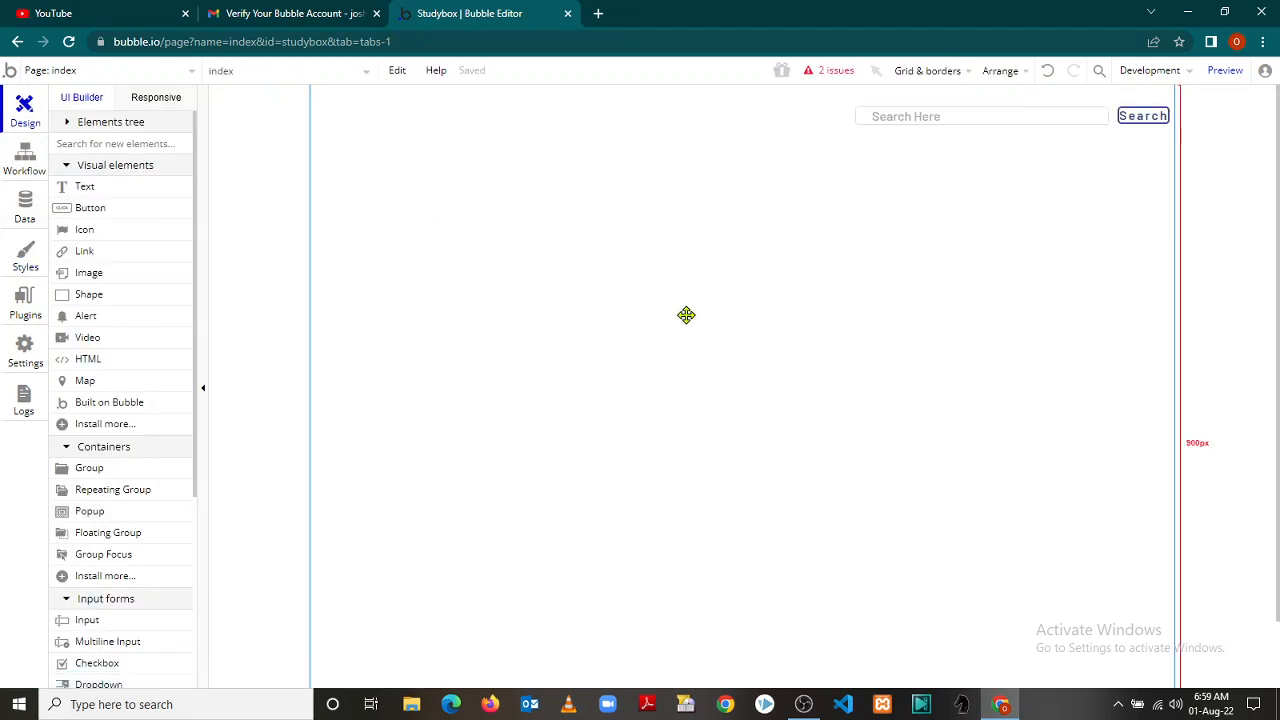
{"action": "left_click", "coordinate": [642, 253]}
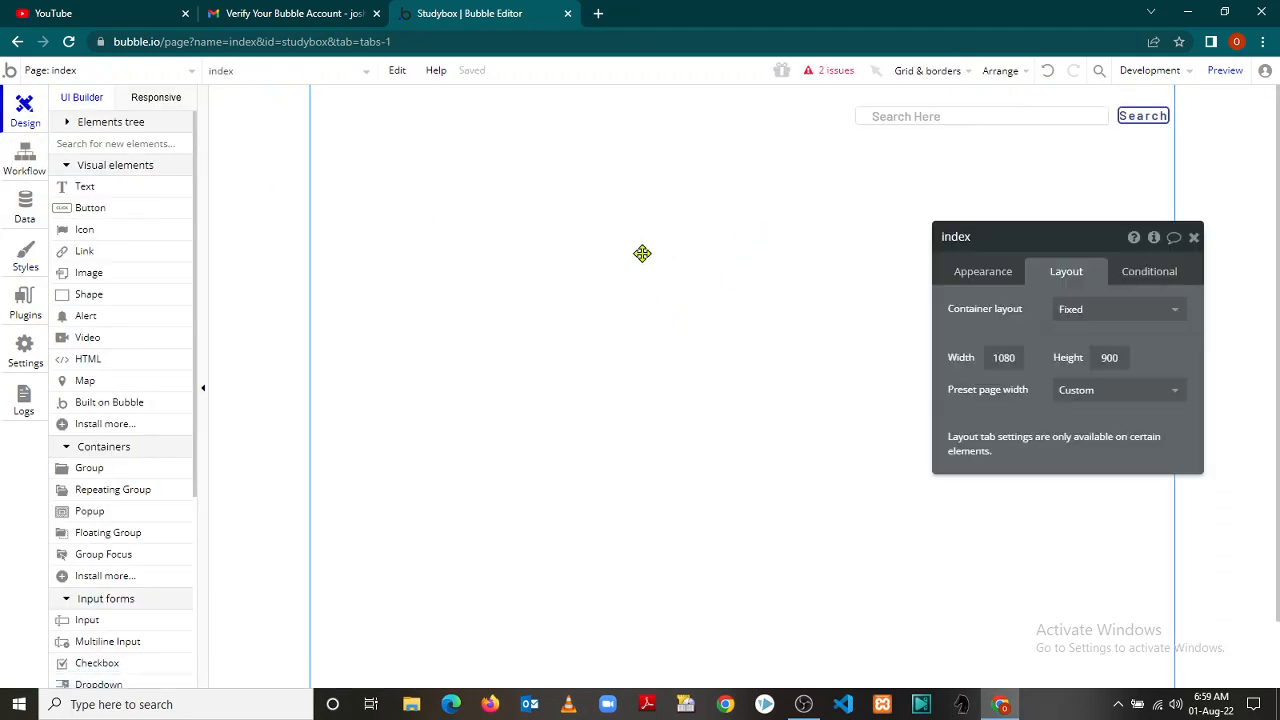
{"action": "left_click", "coordinate": [990, 284]}
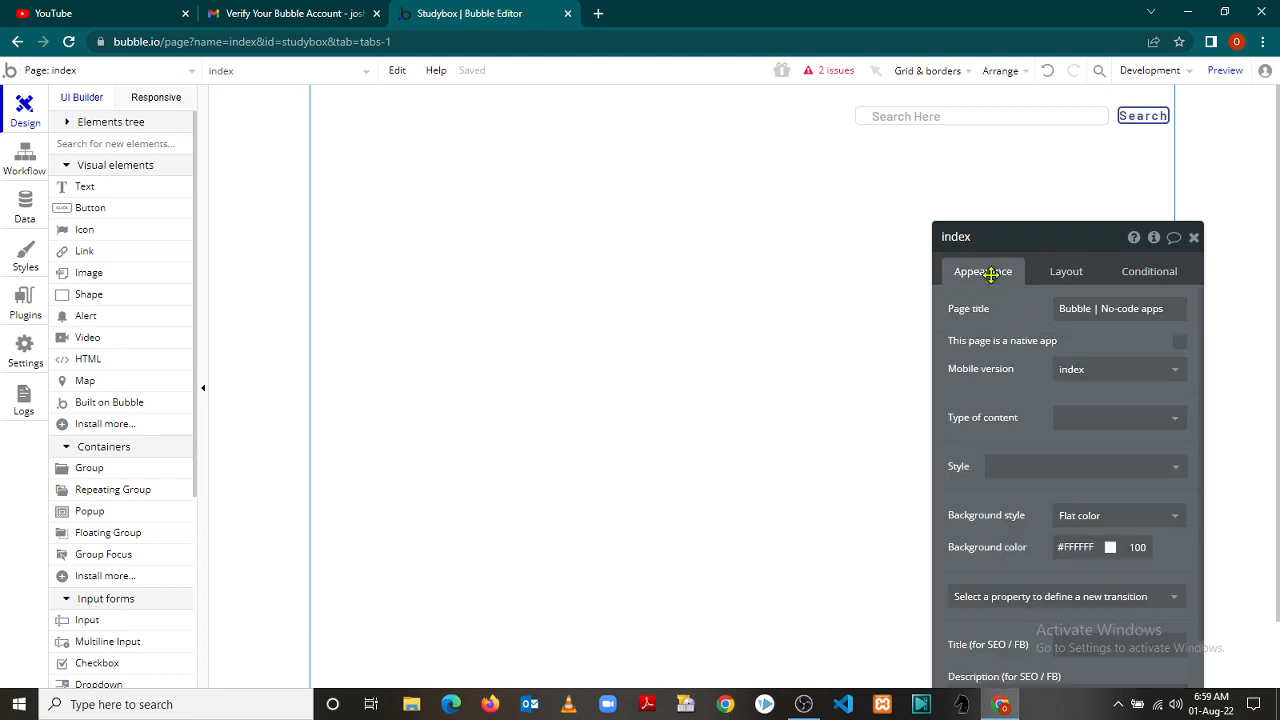
Change the page title to 'StudyBox| No-code apps'
{"action": "left_click", "coordinate": [1096, 308]}
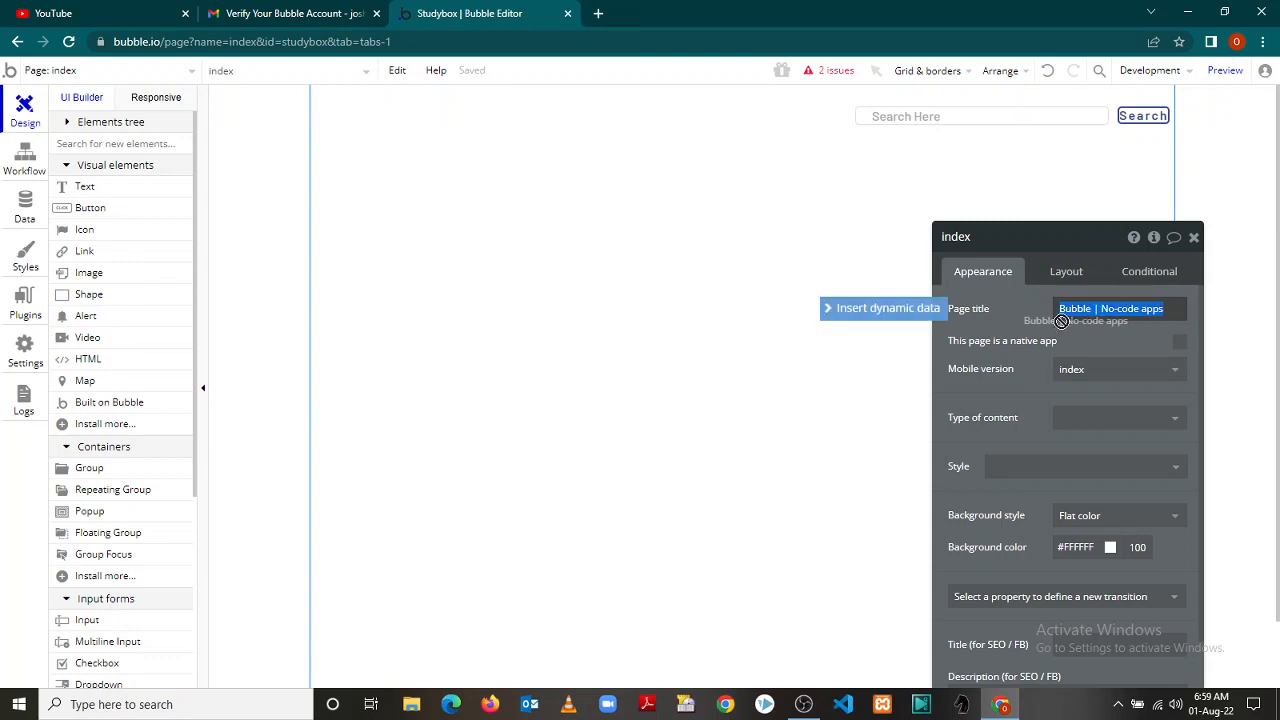
{"action": "left_click", "coordinate": [1120, 313]}
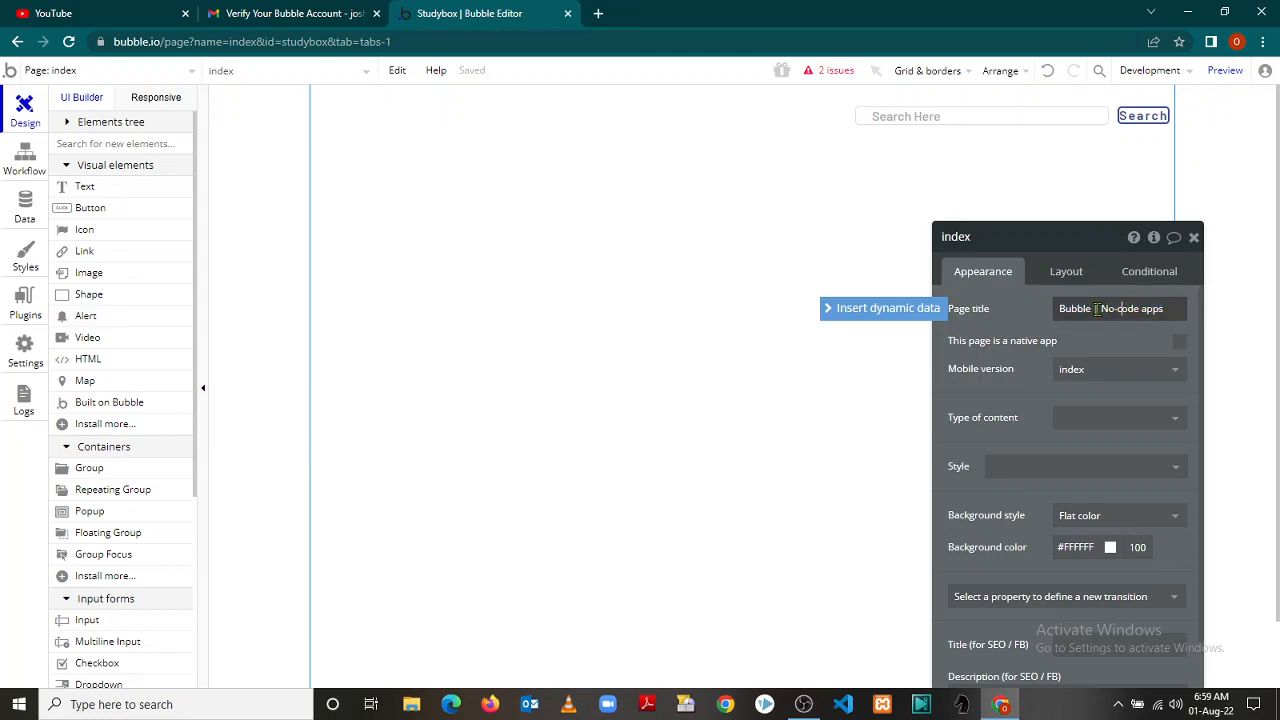
{"action": "left_click_drag", "start_coordinate": [1094, 308], "coordinate": [1045, 311]}
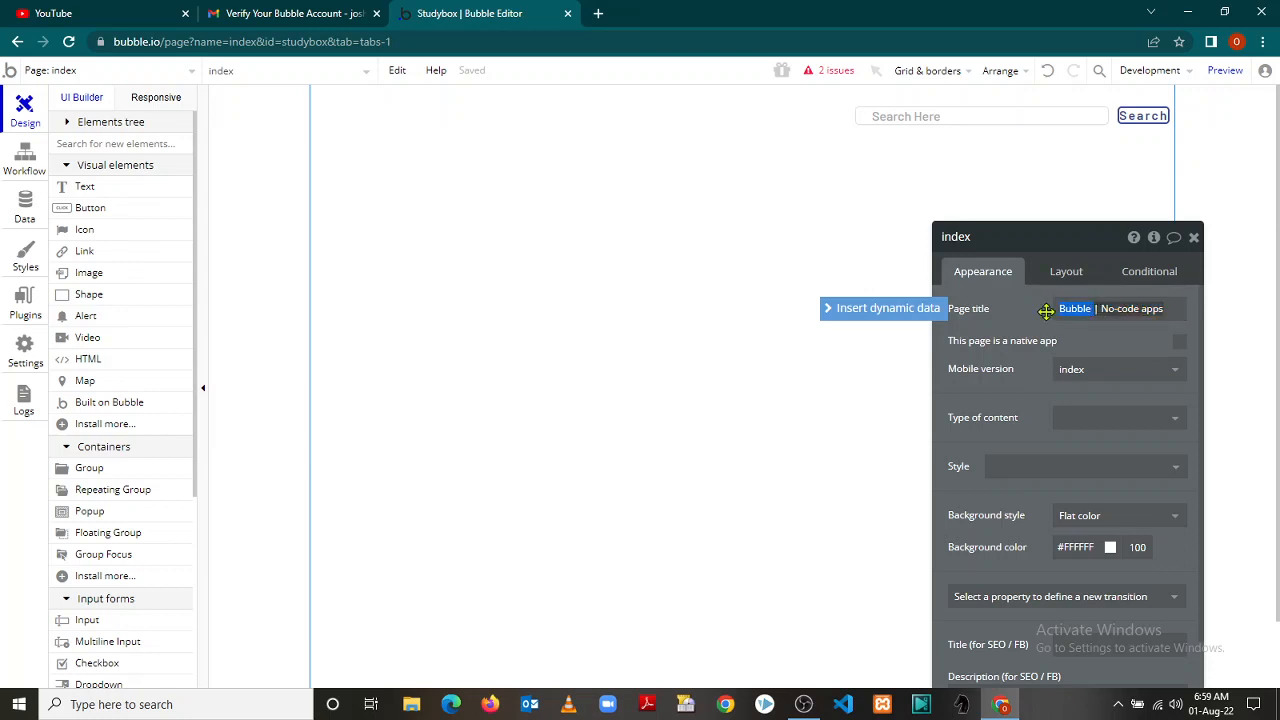
{"action": "type", "text": "StudyBox"}
Mark the index page as a native app and check its Type of content and Style options
{"action": "left_click", "coordinate": [1181, 344]}
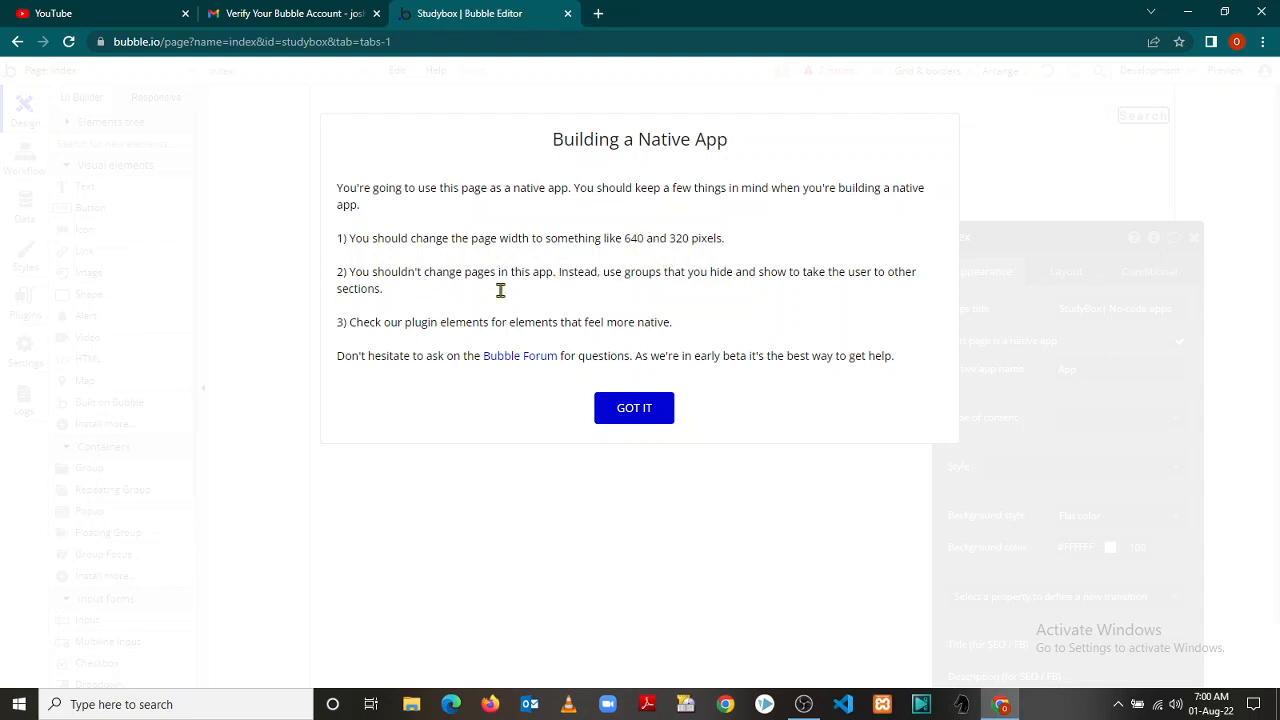
{"action": "left_click", "coordinate": [630, 412]}
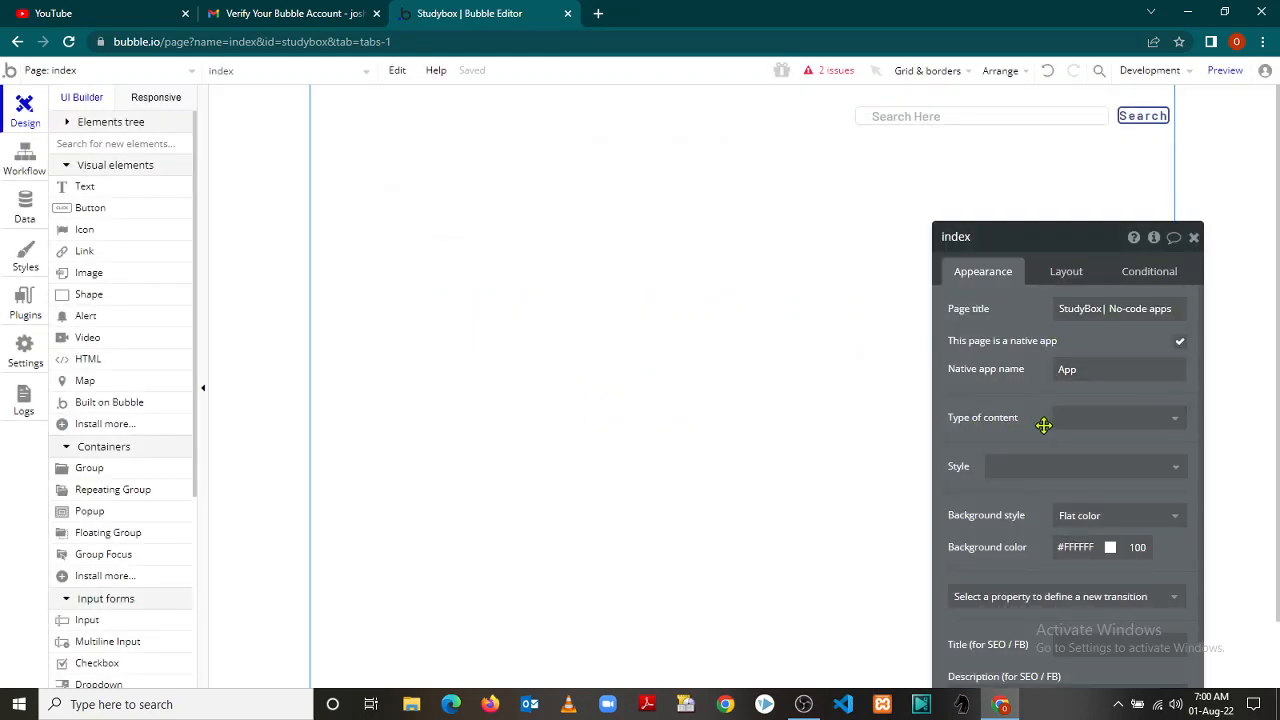
{"action": "left_click", "coordinate": [1175, 420]}
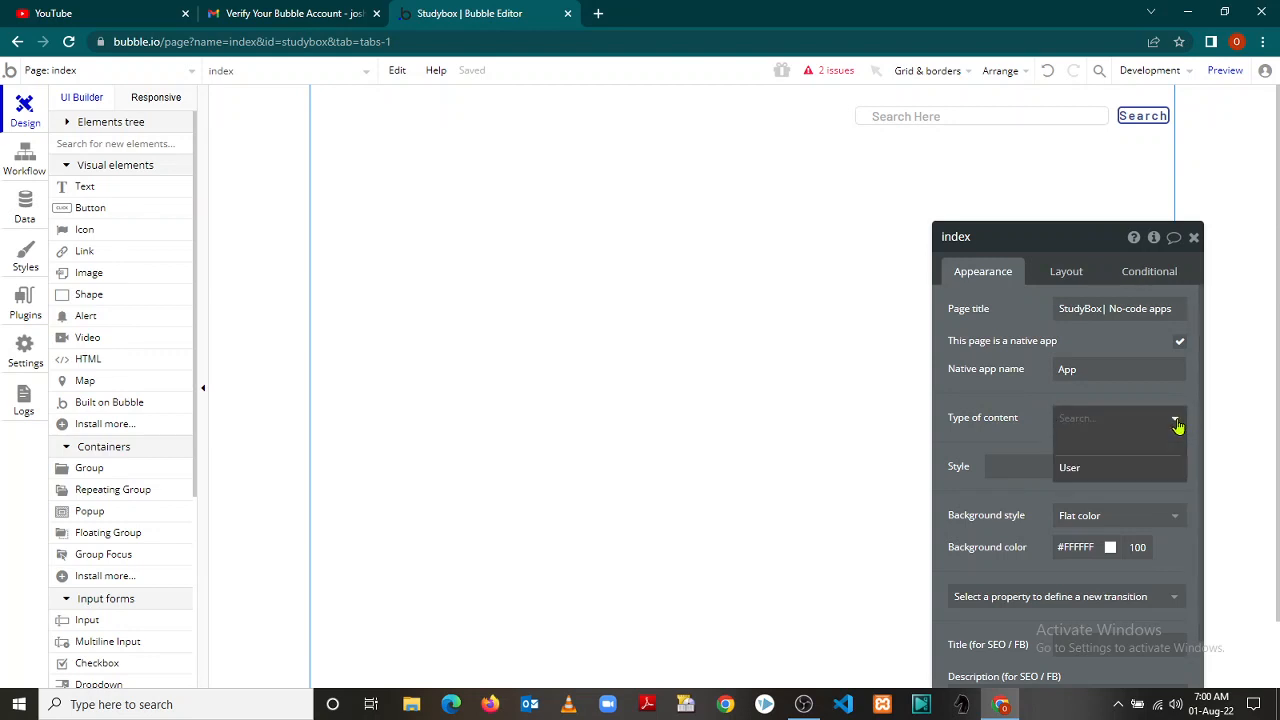
{"action": "left_click", "coordinate": [1175, 420]}
{"action": "left_click", "coordinate": [1136, 478]}
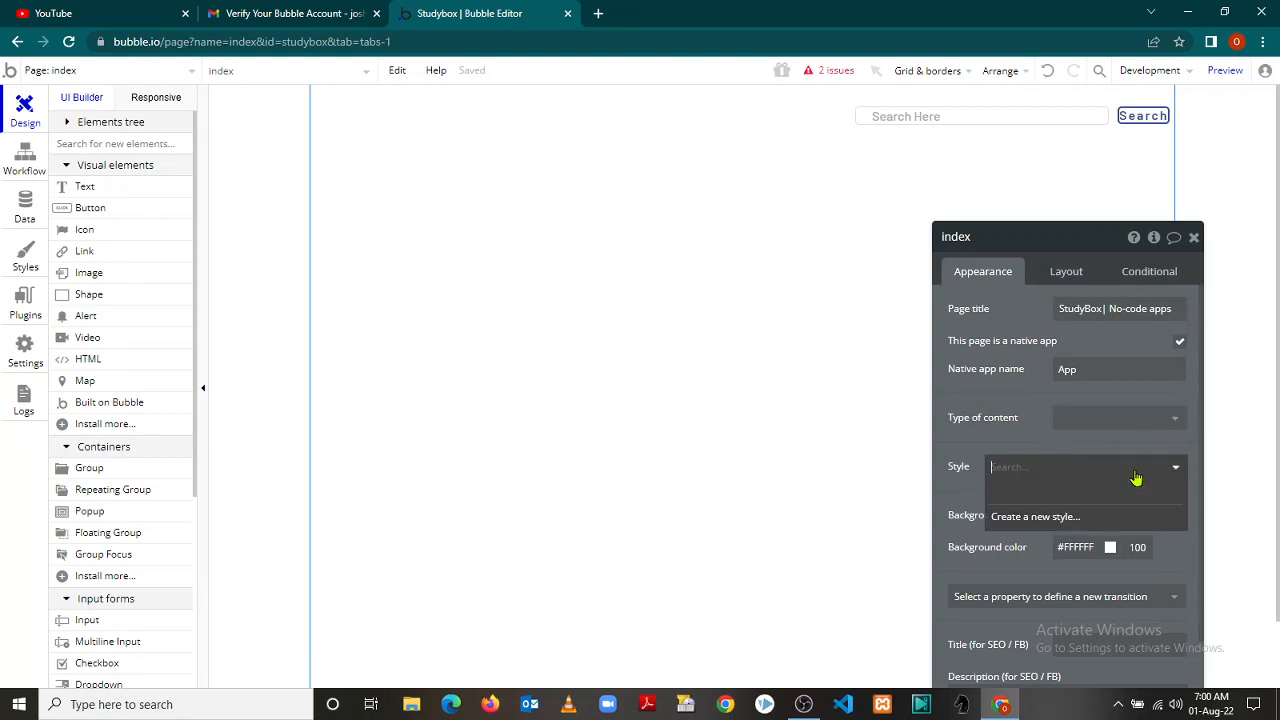
{"action": "left_click", "coordinate": [1028, 442]}
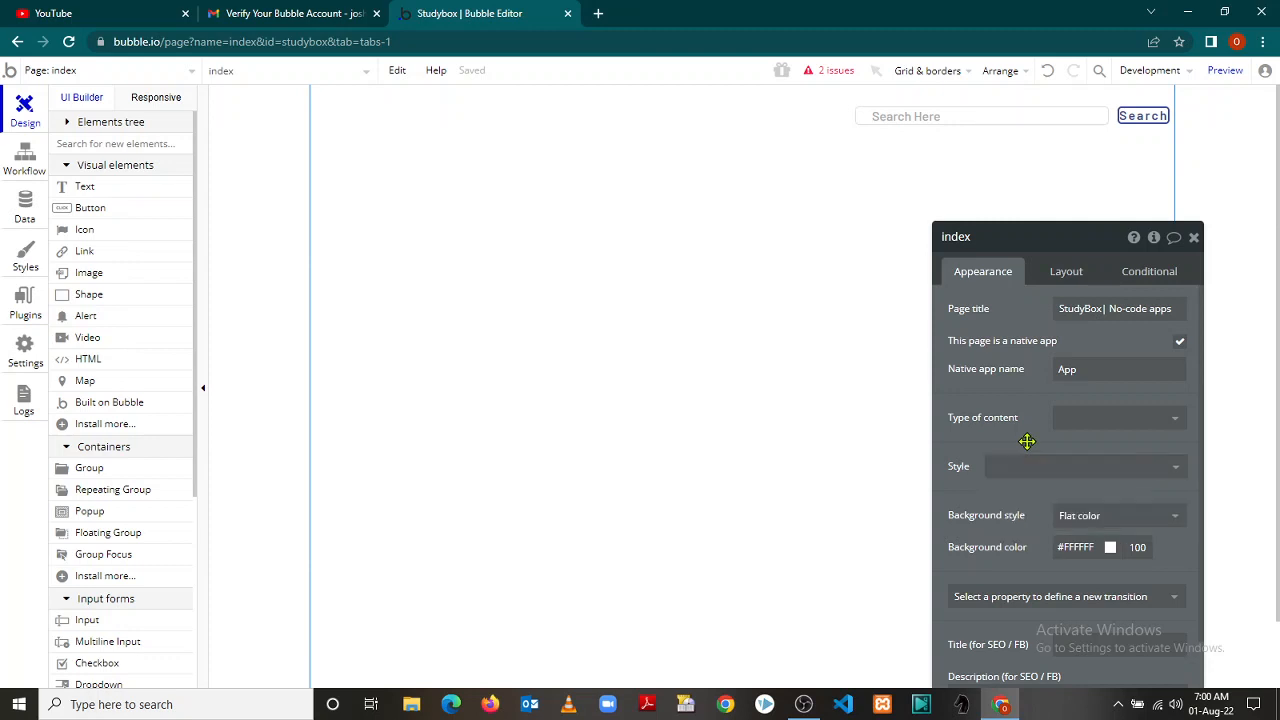
Set the page background to a flat #061375 dark-blue colour
{"action": "left_click", "coordinate": [1178, 520]}
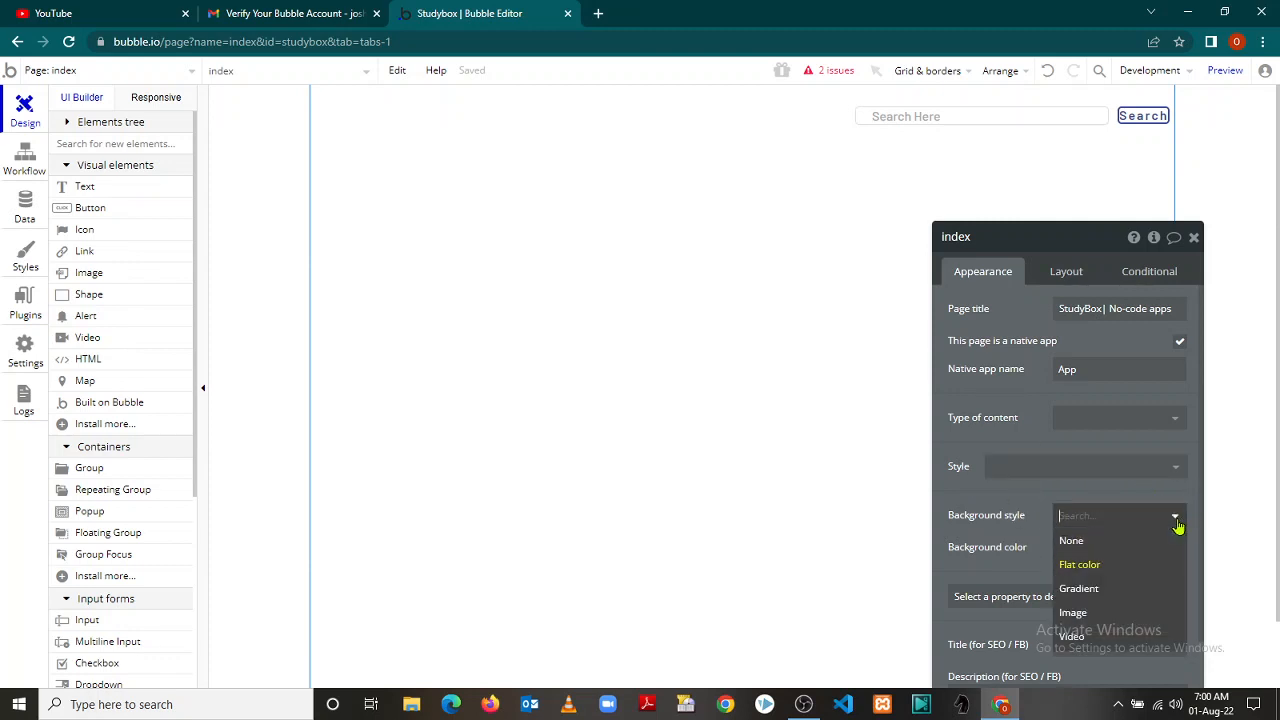
{"action": "left_click", "coordinate": [1116, 590]}
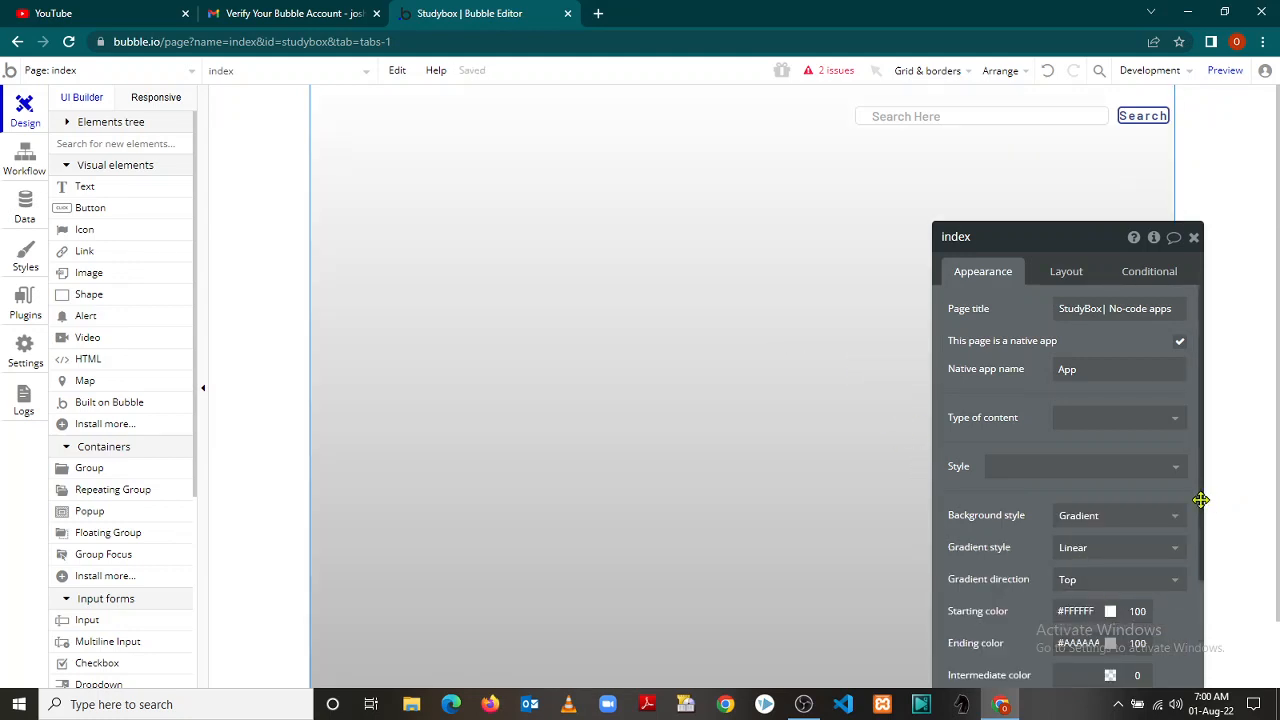
{"action": "left_click_drag", "start_coordinate": [1208, 497], "coordinate": [1218, 595]}
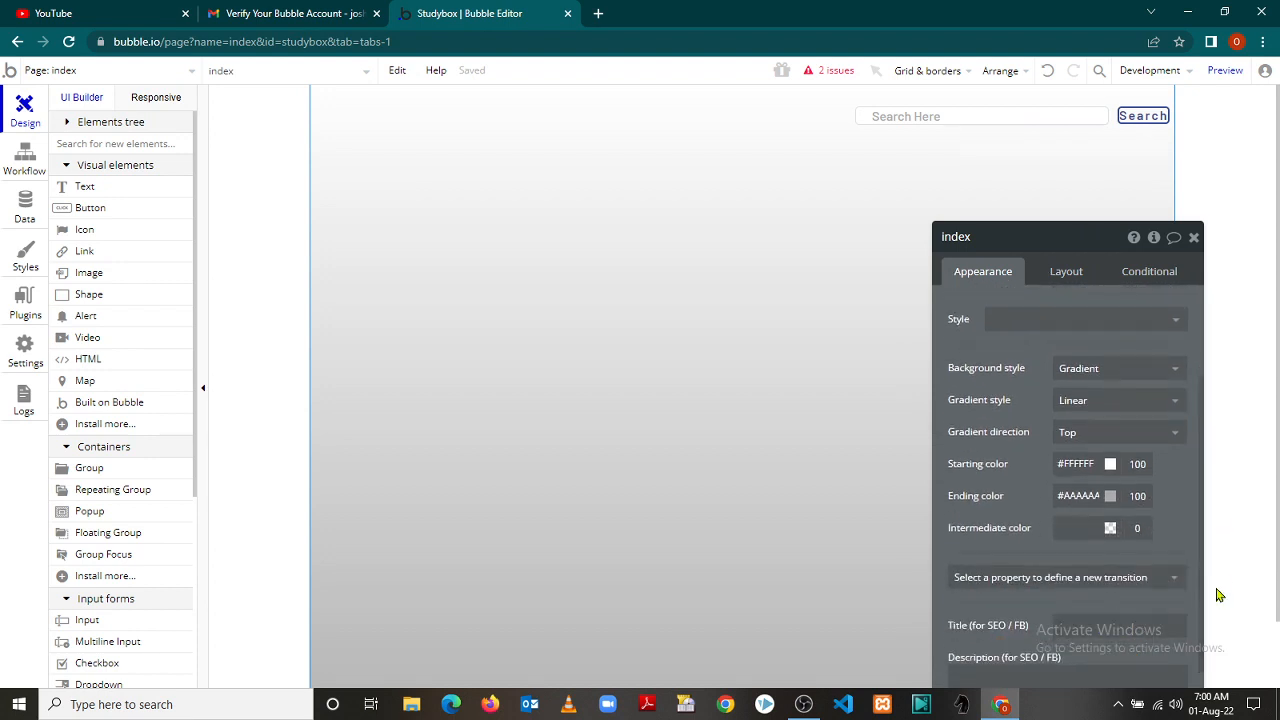
{"action": "left_click", "coordinate": [1177, 408]}
{"action": "left_click", "coordinate": [1175, 378]}
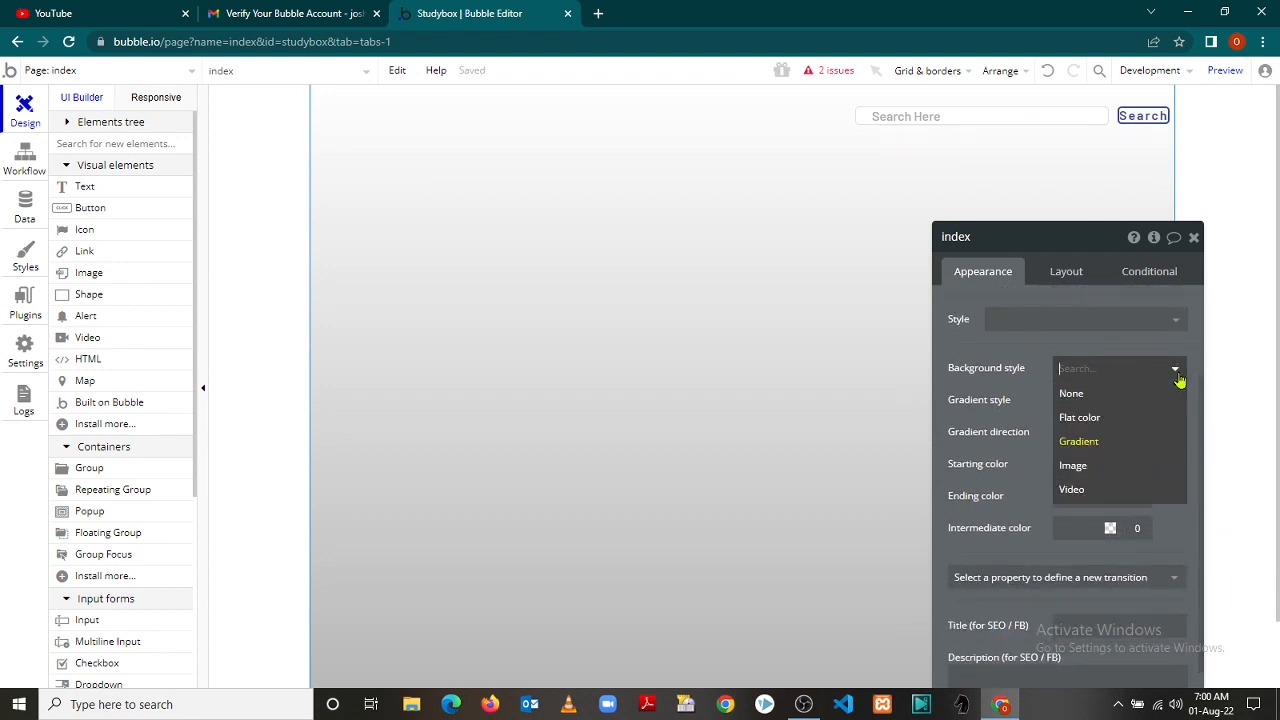
{"action": "left_click", "coordinate": [1080, 417]}
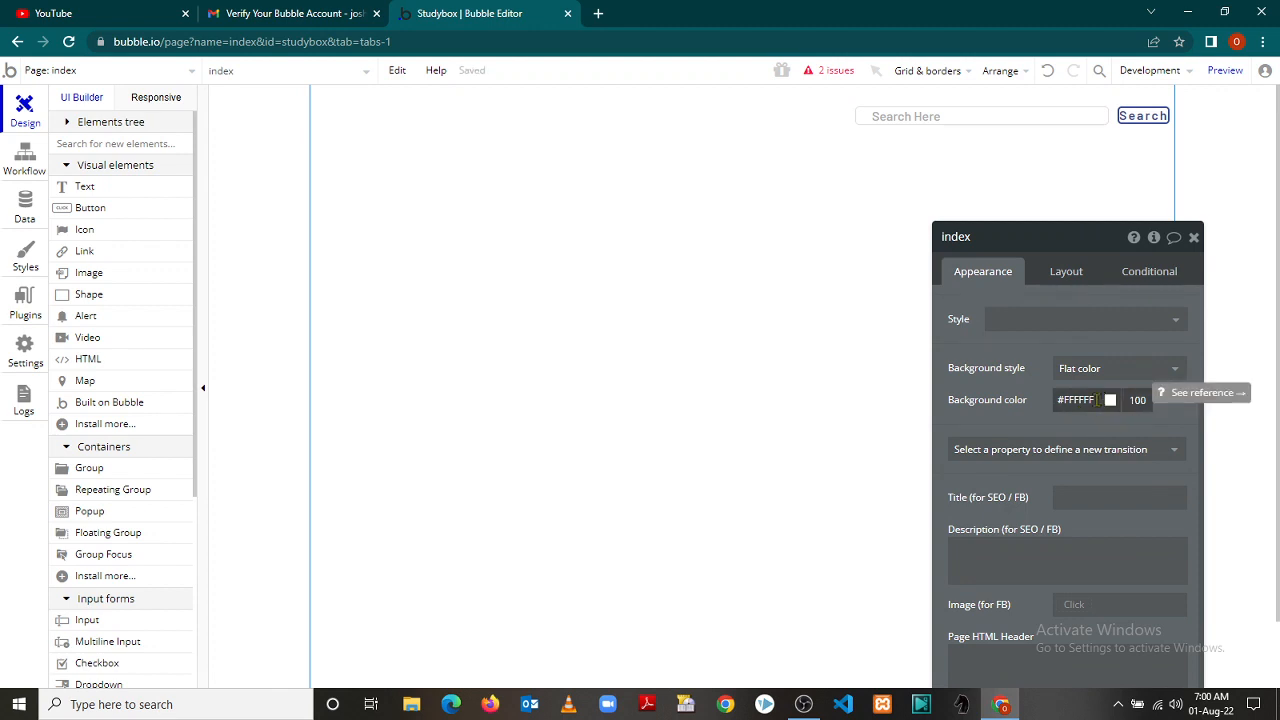
{"action": "left_click_drag", "start_coordinate": [1097, 400], "coordinate": [1065, 401]}
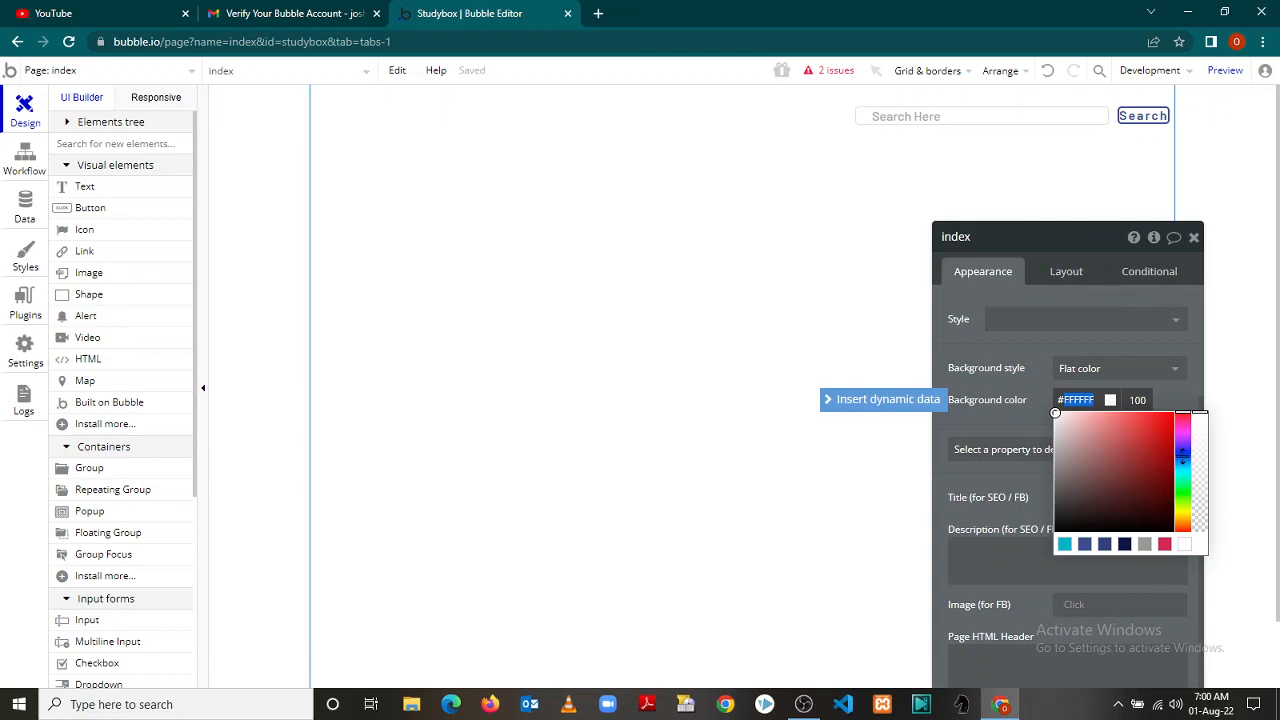
{"action": "left_click", "coordinate": [1182, 456]}
{"action": "left_click", "coordinate": [1167, 477]}
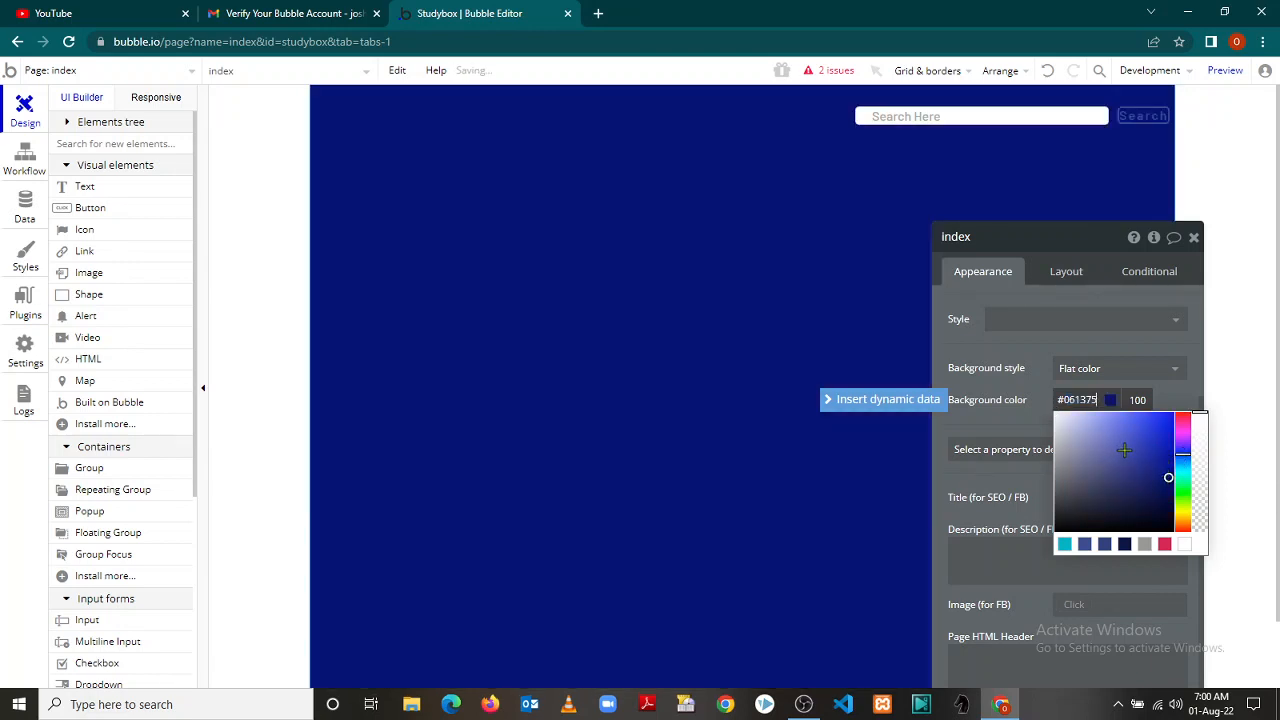
{"action": "left_click", "coordinate": [1192, 393]}
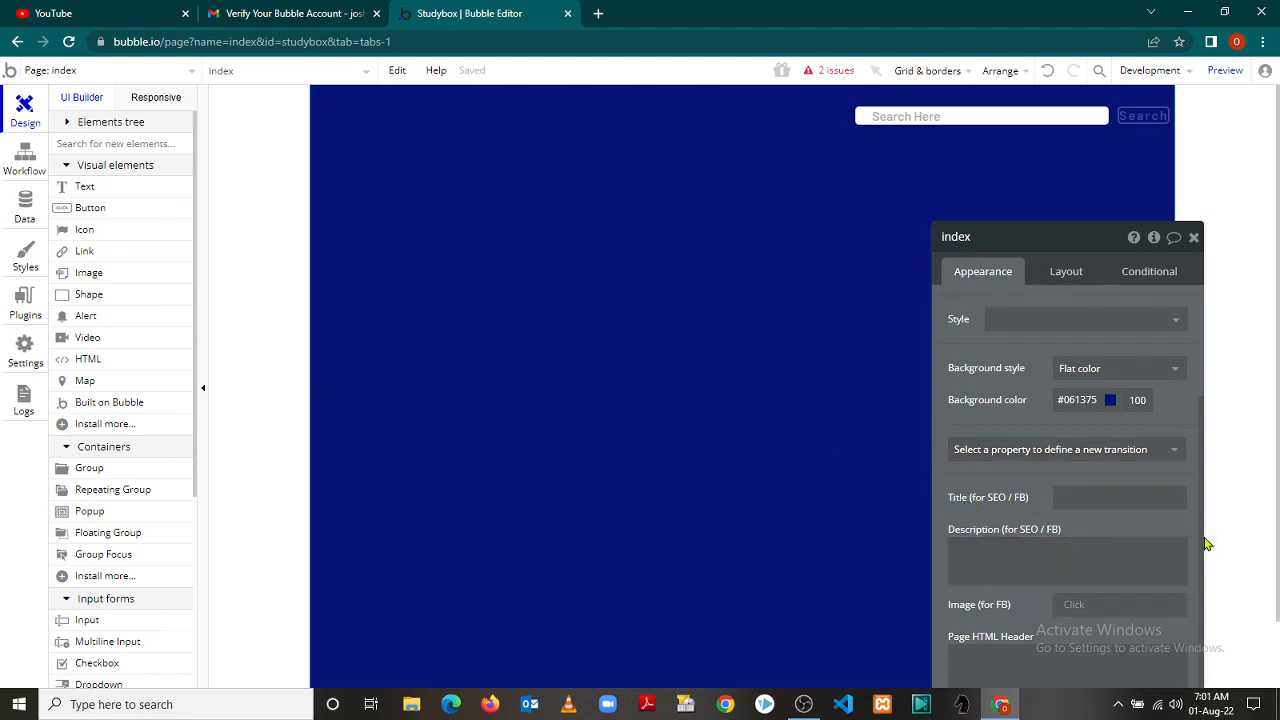
Reopen the index page settings to review its Layout and Conditional tabs, then close them
{"action": "left_click", "coordinate": [1184, 357]}
{"action": "double_click", "coordinate": [1063, 193]}
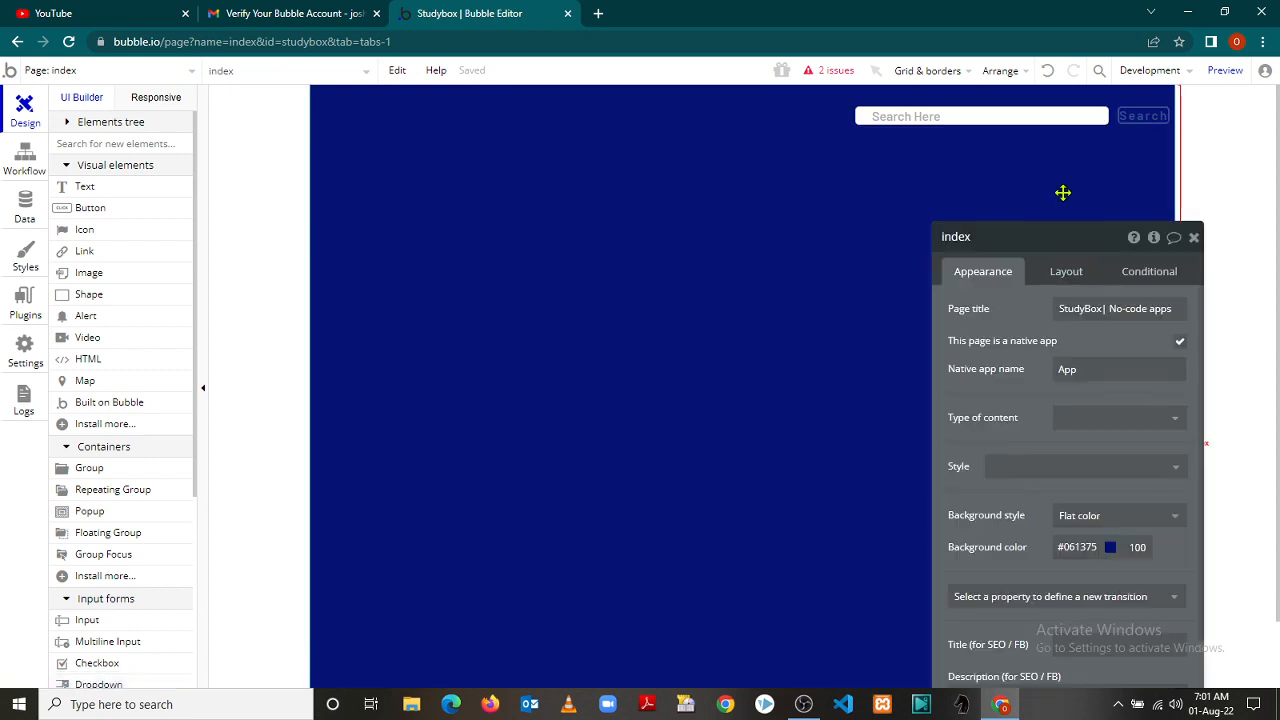
{"action": "left_click", "coordinate": [1194, 238]}
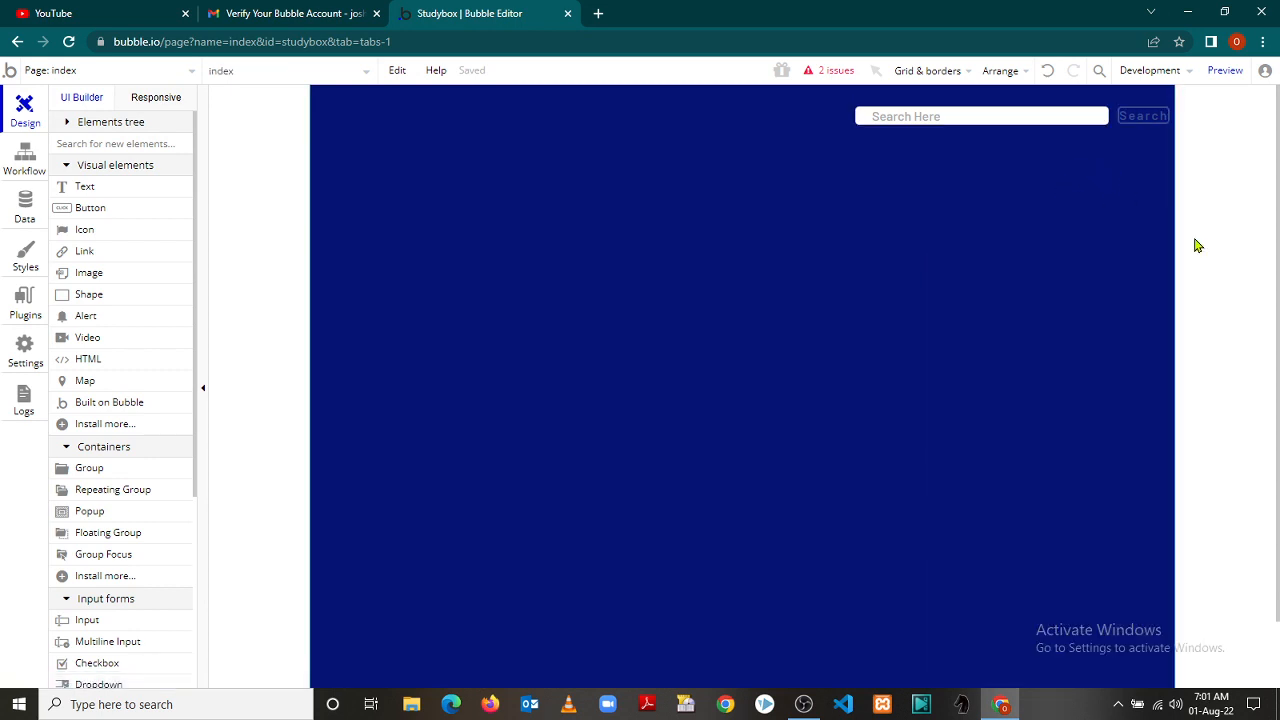
{"action": "double_click", "coordinate": [1023, 239]}
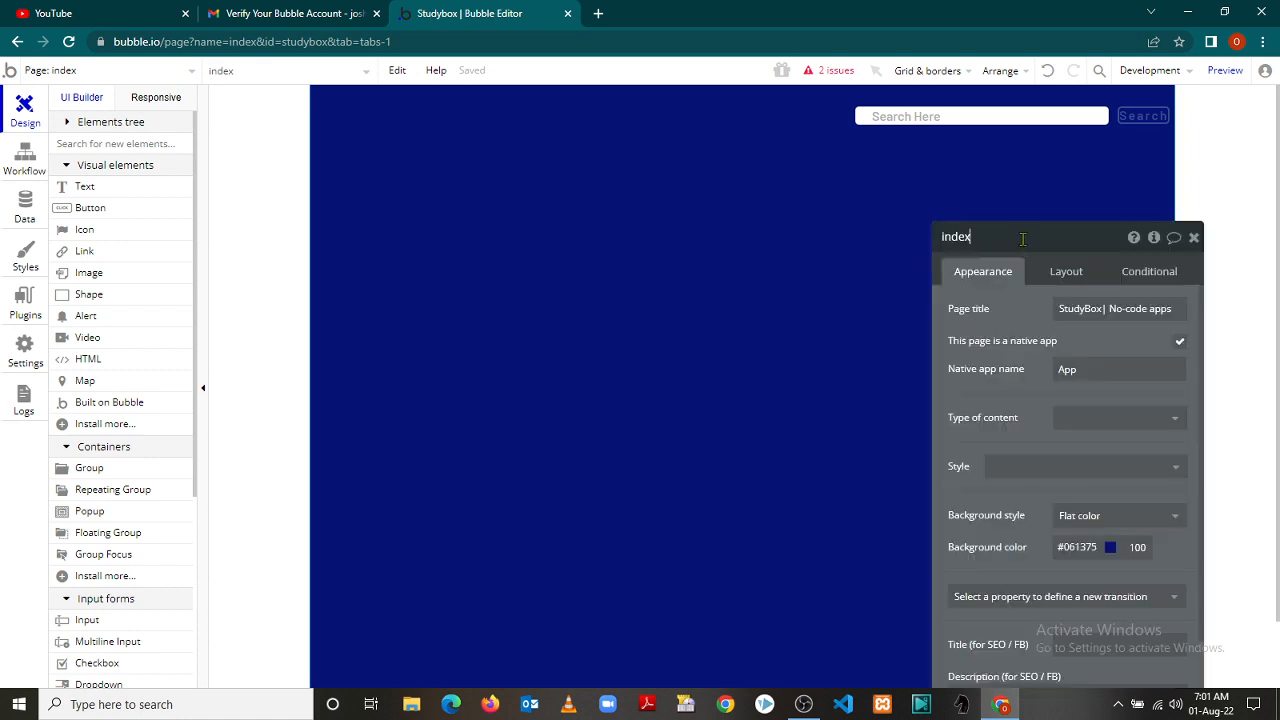
{"action": "left_click", "coordinate": [1084, 275]}
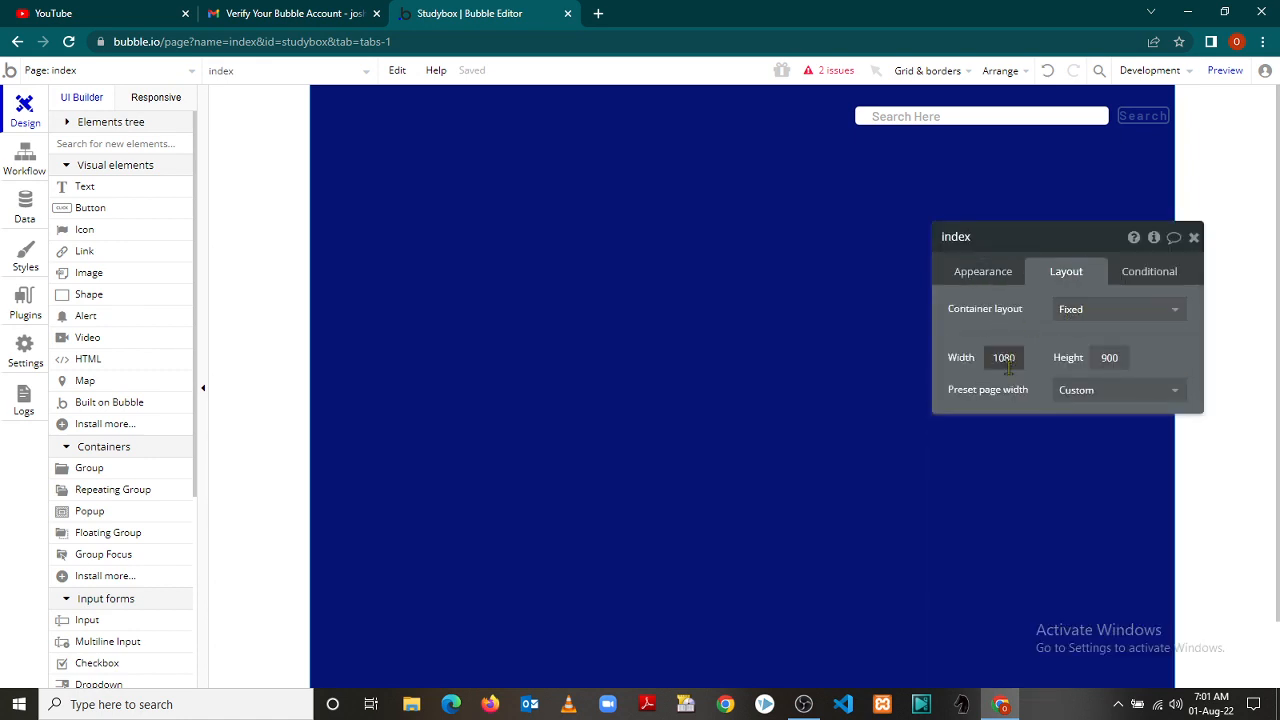
{"action": "left_click", "coordinate": [1147, 286]}
{"action": "left_click", "coordinate": [1194, 238]}
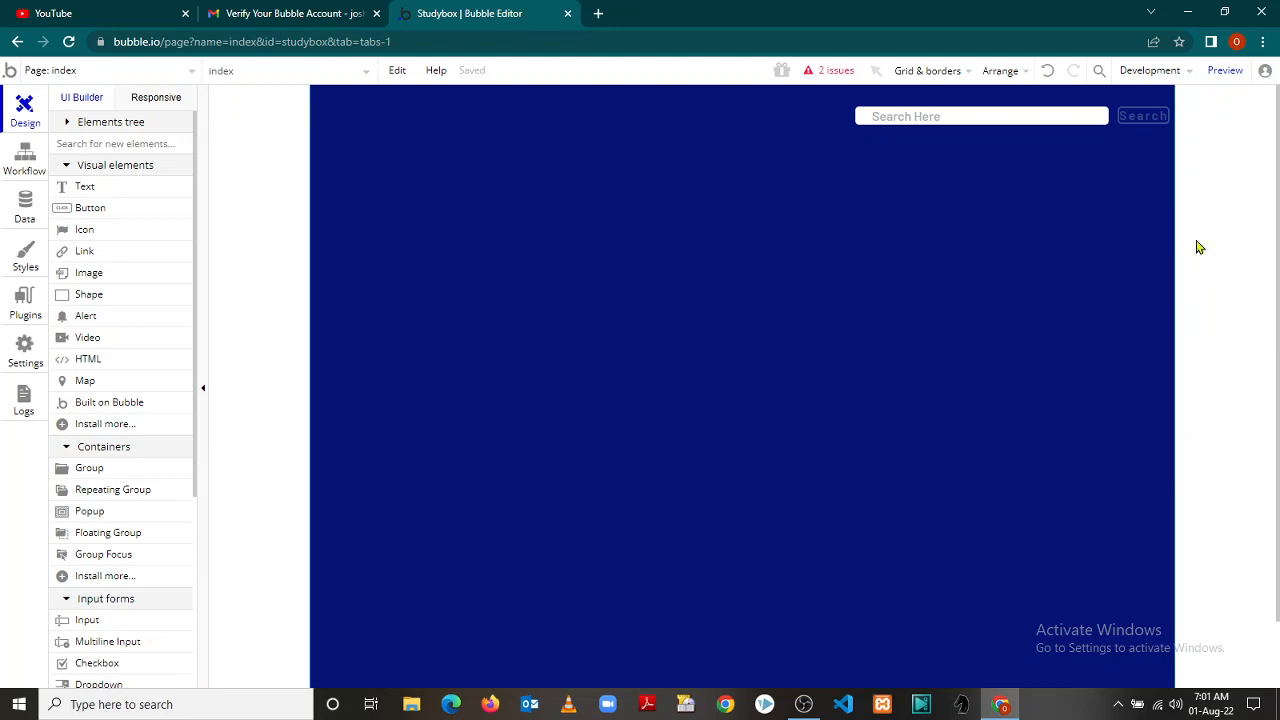
Make the Search button's tooltip text a Get an option dynamic expression
{"action": "left_click", "coordinate": [1143, 119]}
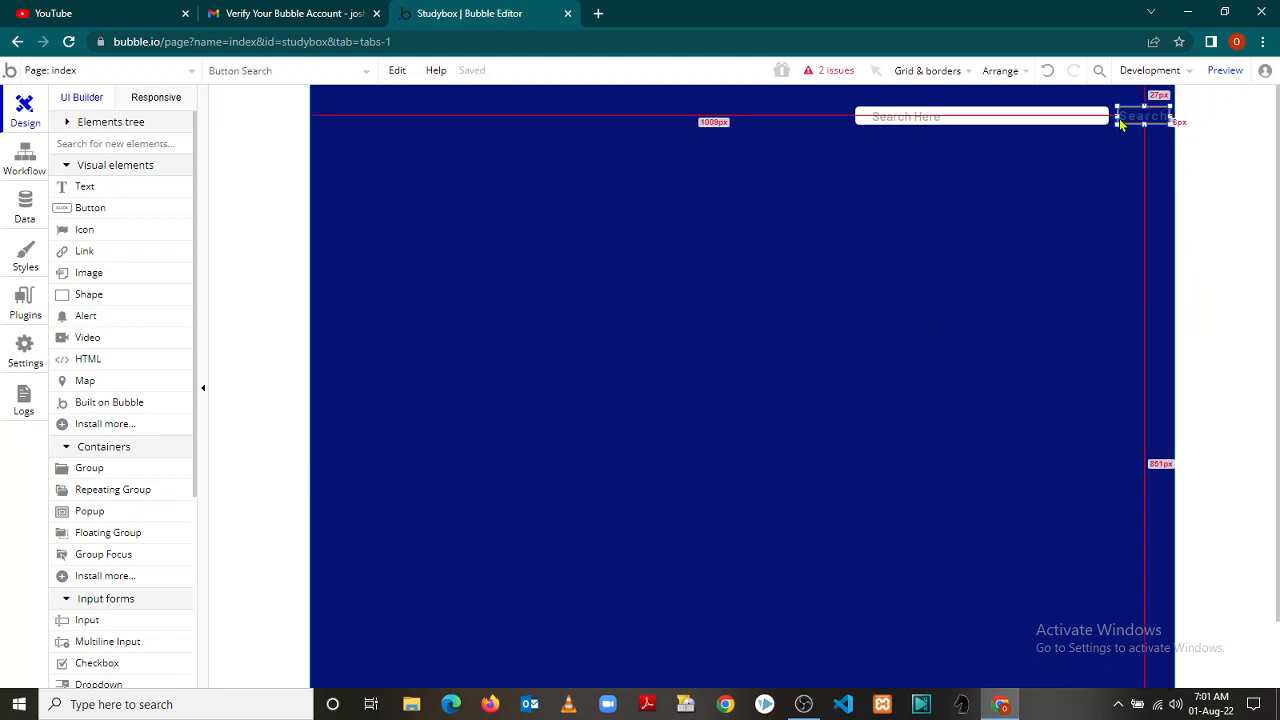
{"action": "double_click", "coordinate": [1128, 120]}
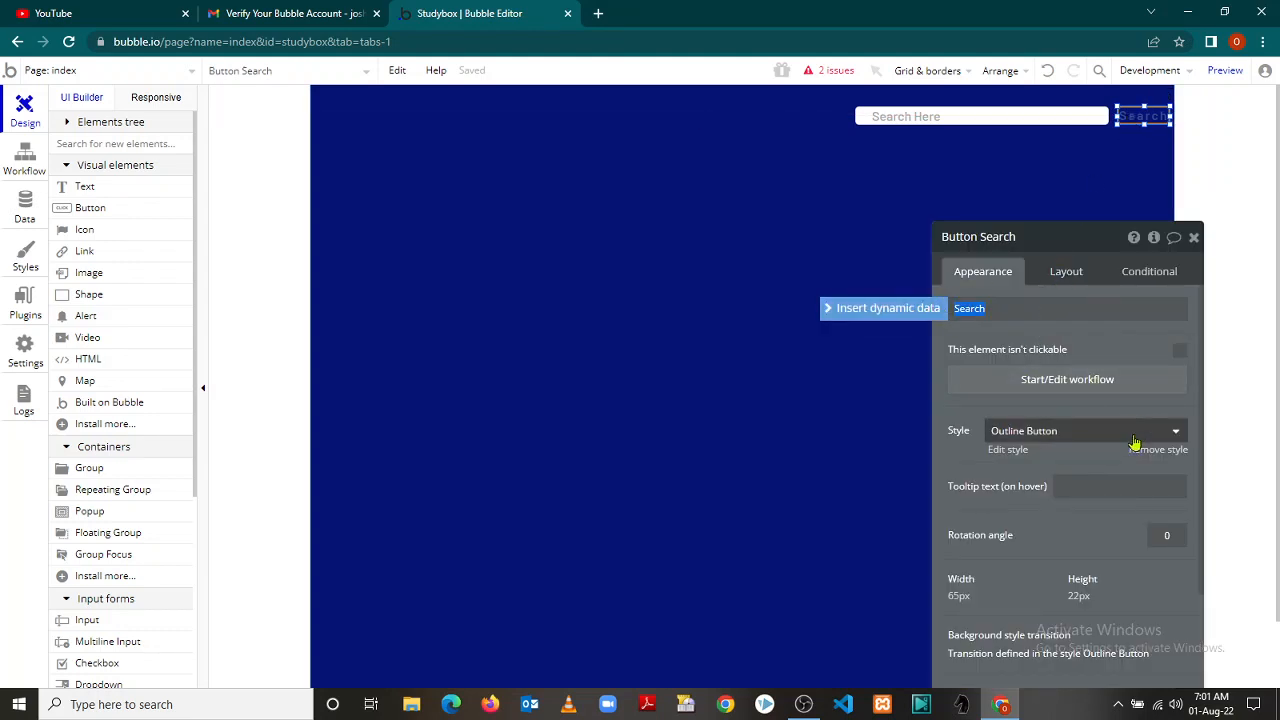
{"action": "left_click", "coordinate": [1066, 488]}
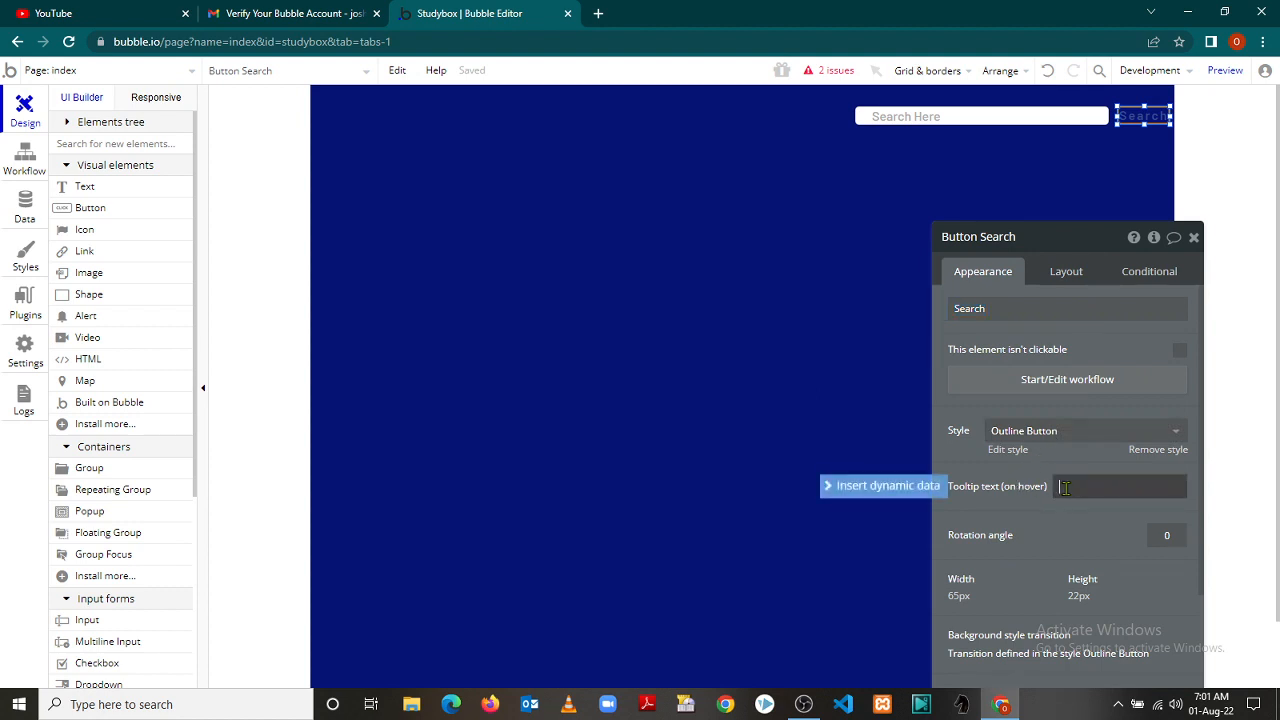
{"action": "left_click", "coordinate": [883, 493]}
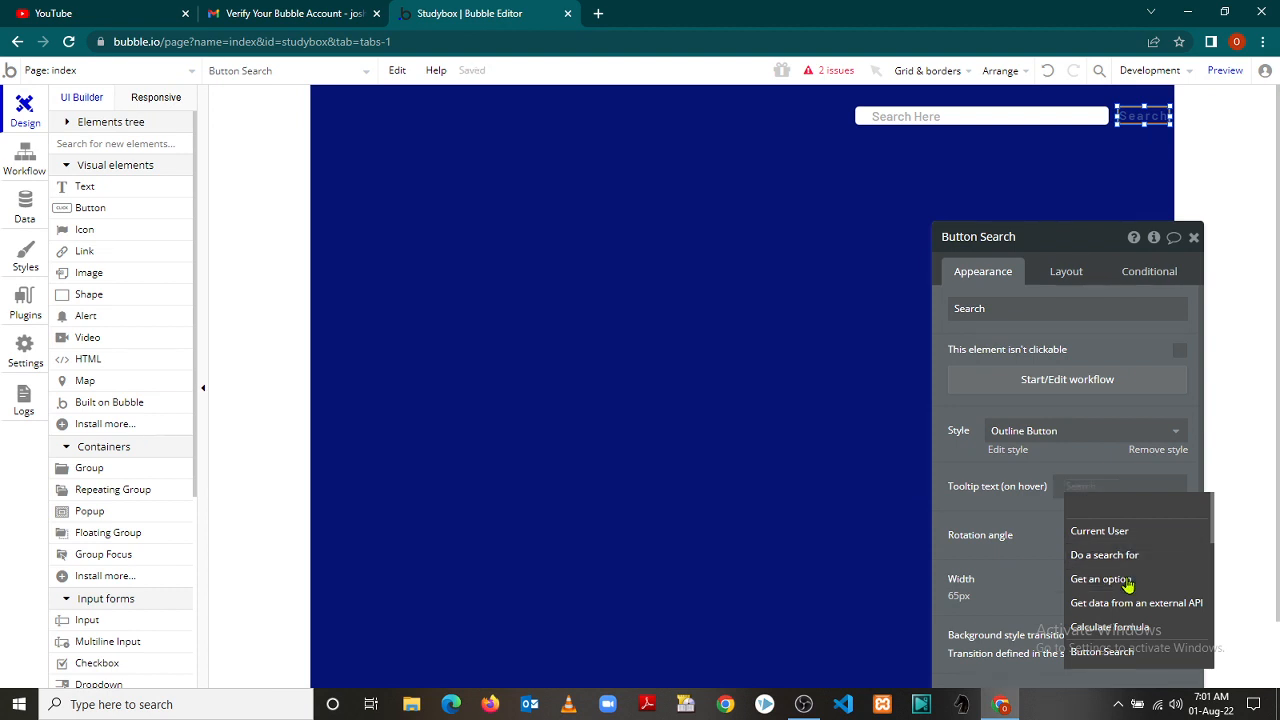
{"action": "left_click", "coordinate": [1128, 585]}
{"action": "left_click", "coordinate": [797, 317]}
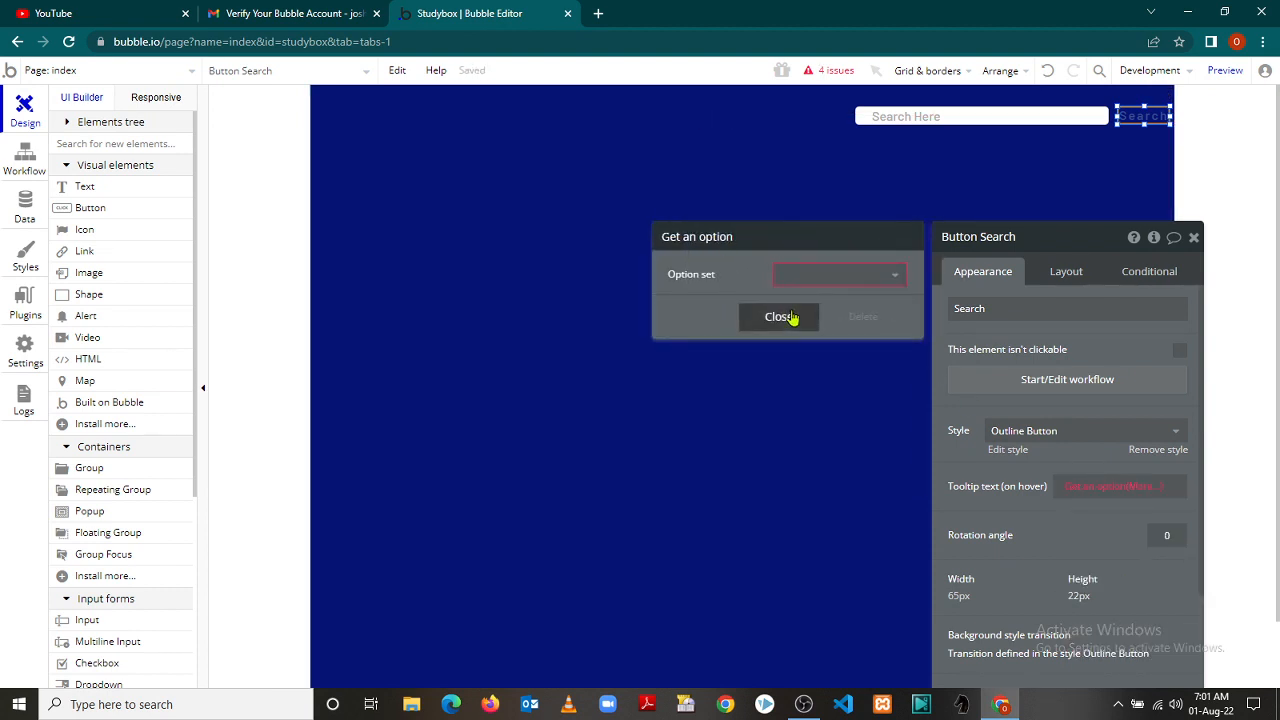
{"action": "left_click", "coordinate": [1059, 521]}
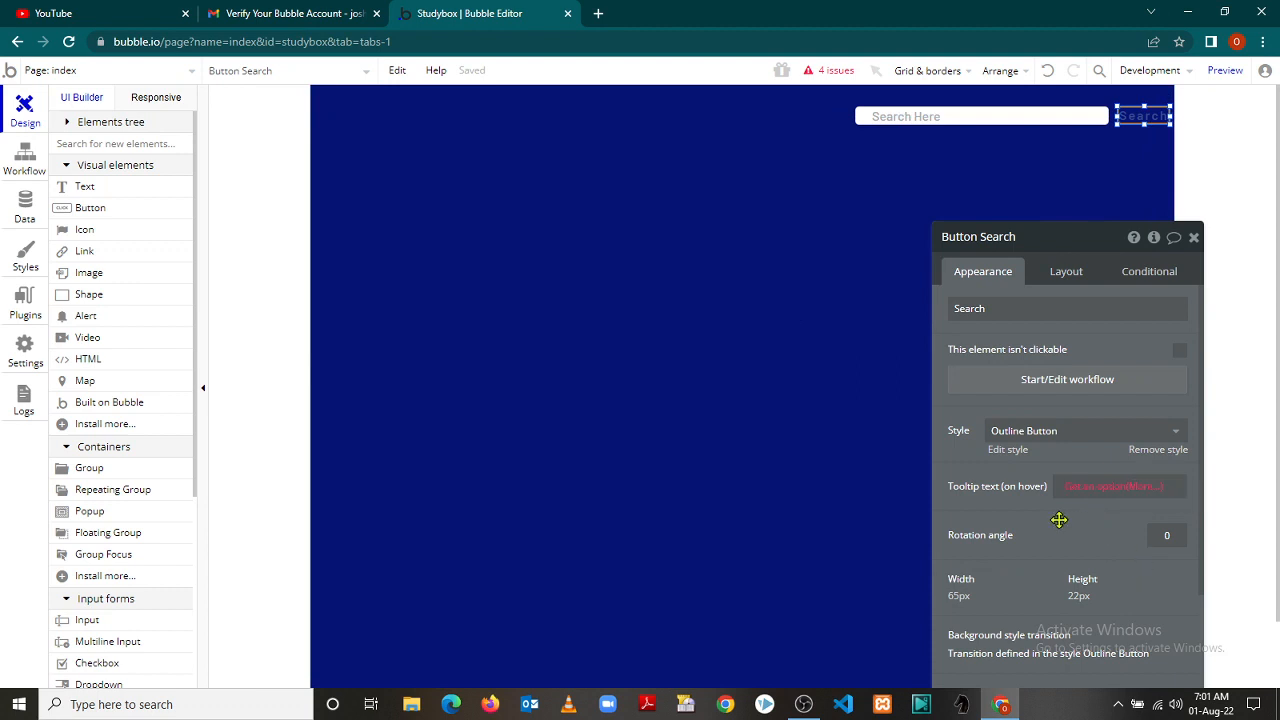
Check the Search button's layout: 65 by 22 px at X 1009, Y 27
{"action": "left_click", "coordinate": [1124, 487]}
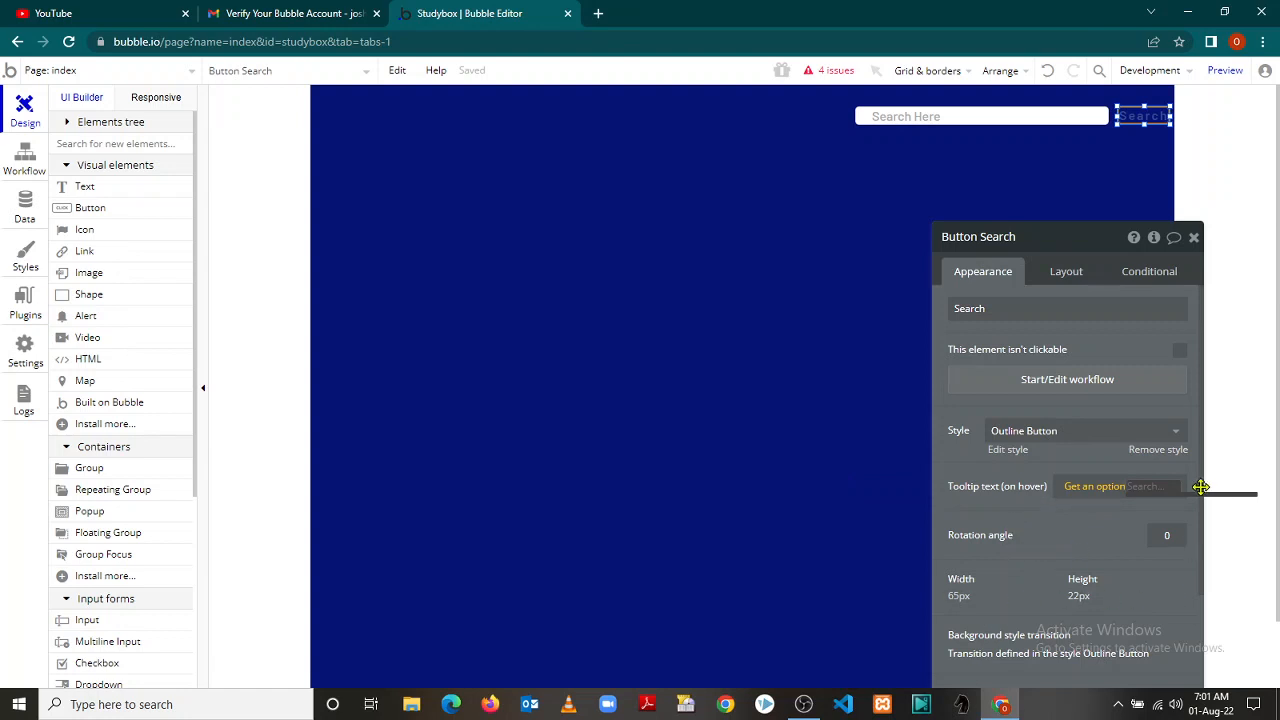
{"action": "left_click_drag", "start_coordinate": [1201, 485], "coordinate": [1216, 611]}
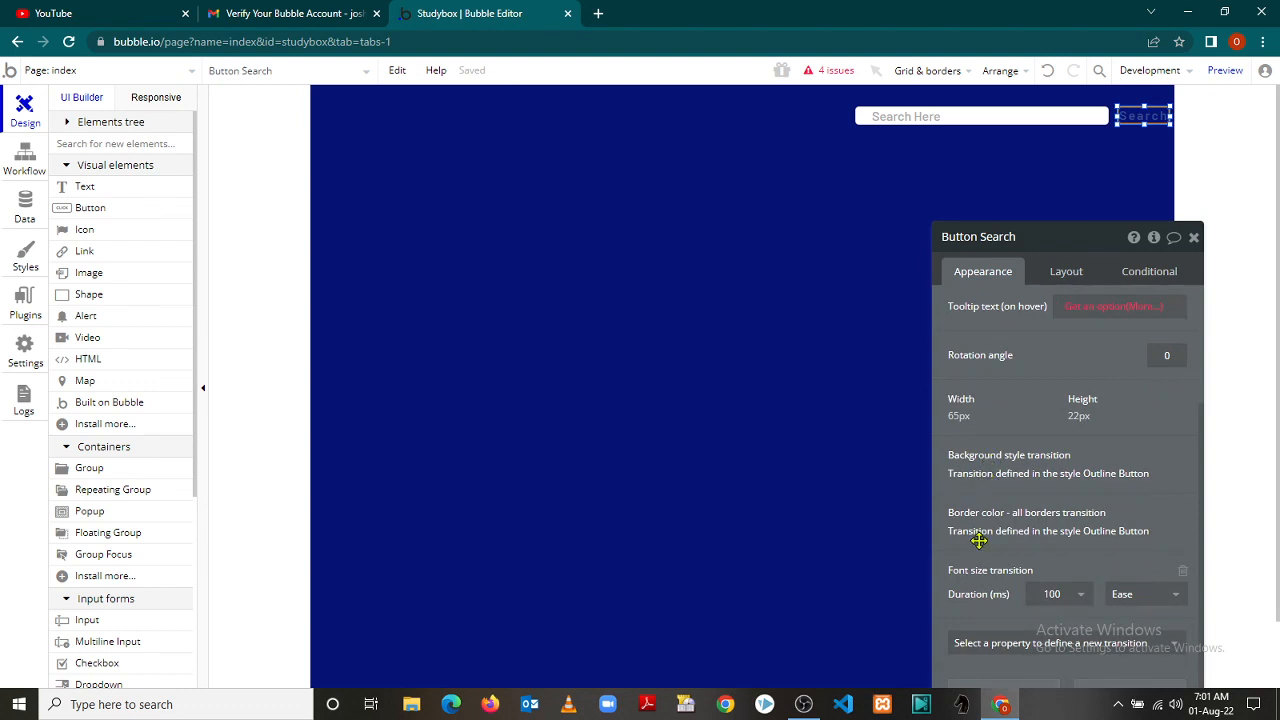
{"action": "left_click", "coordinate": [1060, 270]}
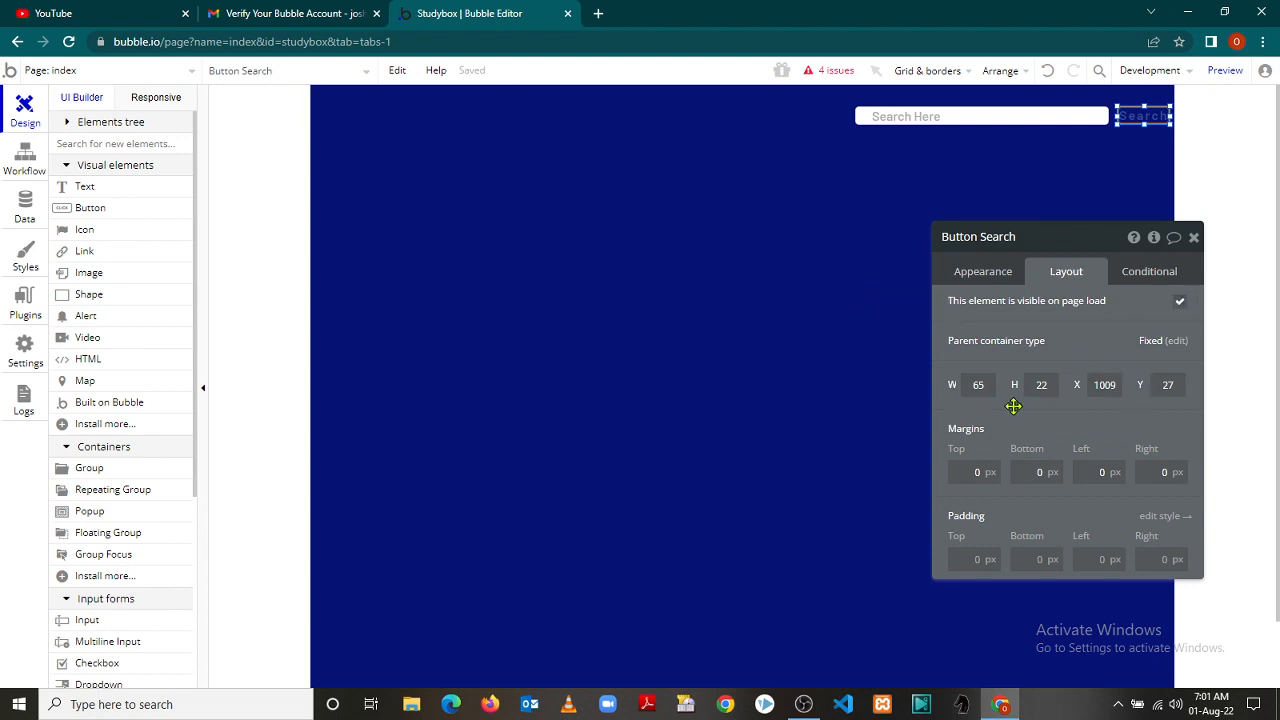
{"action": "left_click", "coordinate": [825, 456]}
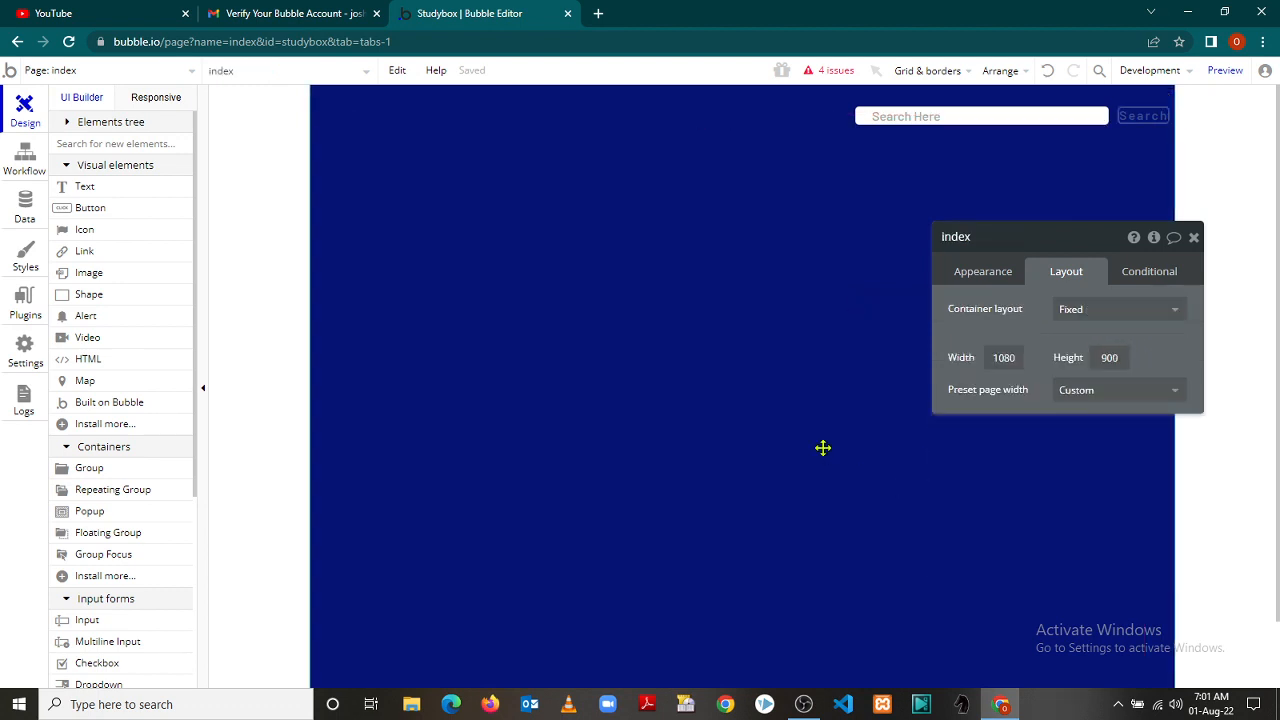
Leave the page's content type and style unset, cancelling a new page style, and close the index properties
{"action": "left_click", "coordinate": [970, 275]}
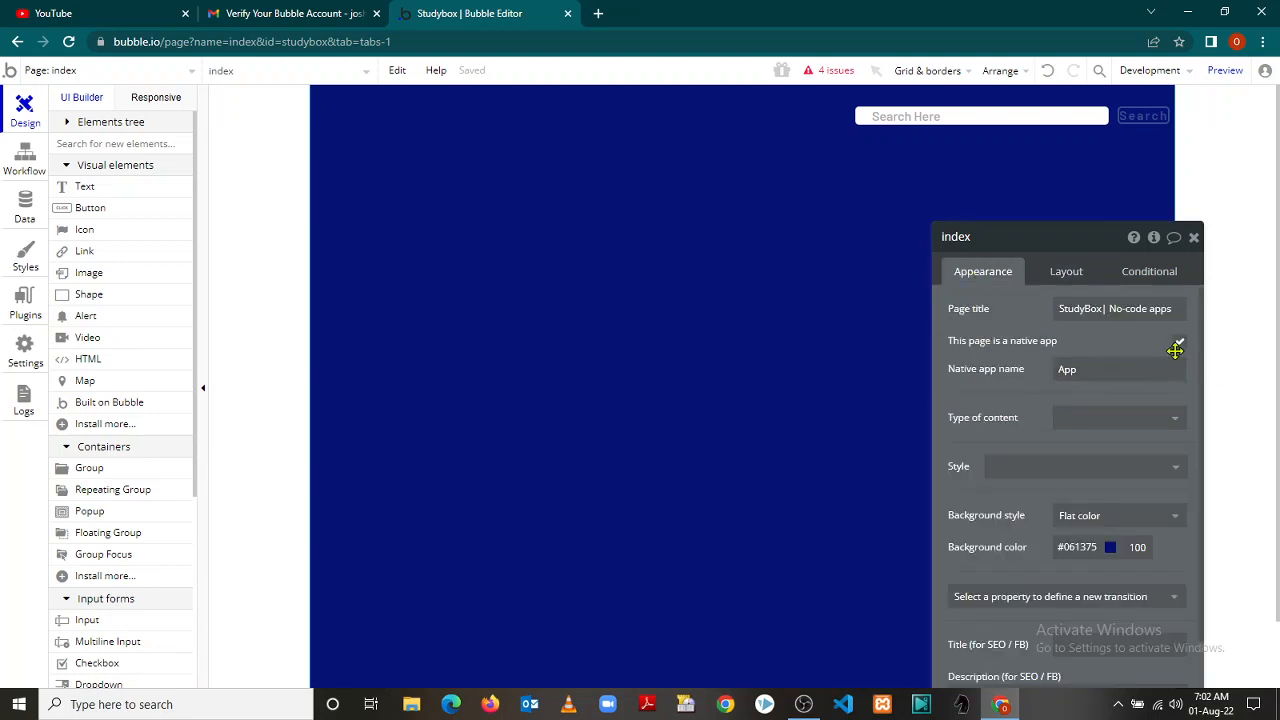
{"action": "left_click", "coordinate": [1174, 424]}
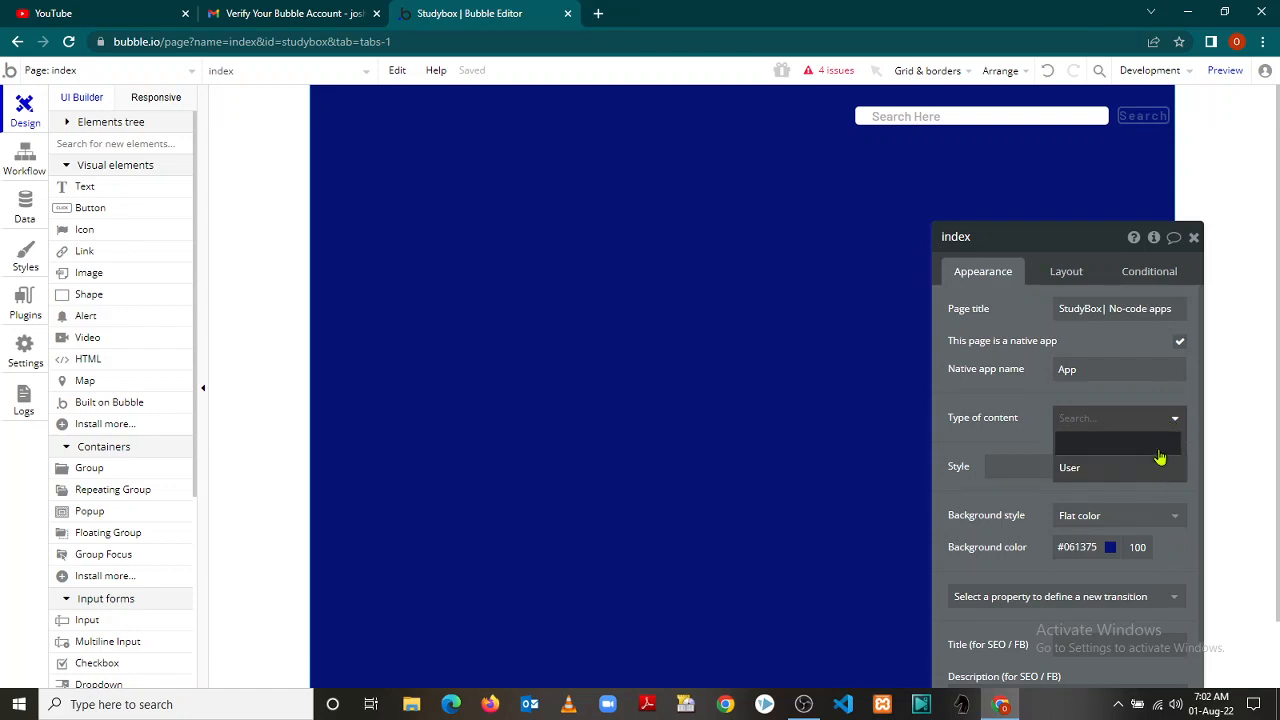
{"action": "left_click", "coordinate": [1159, 458]}
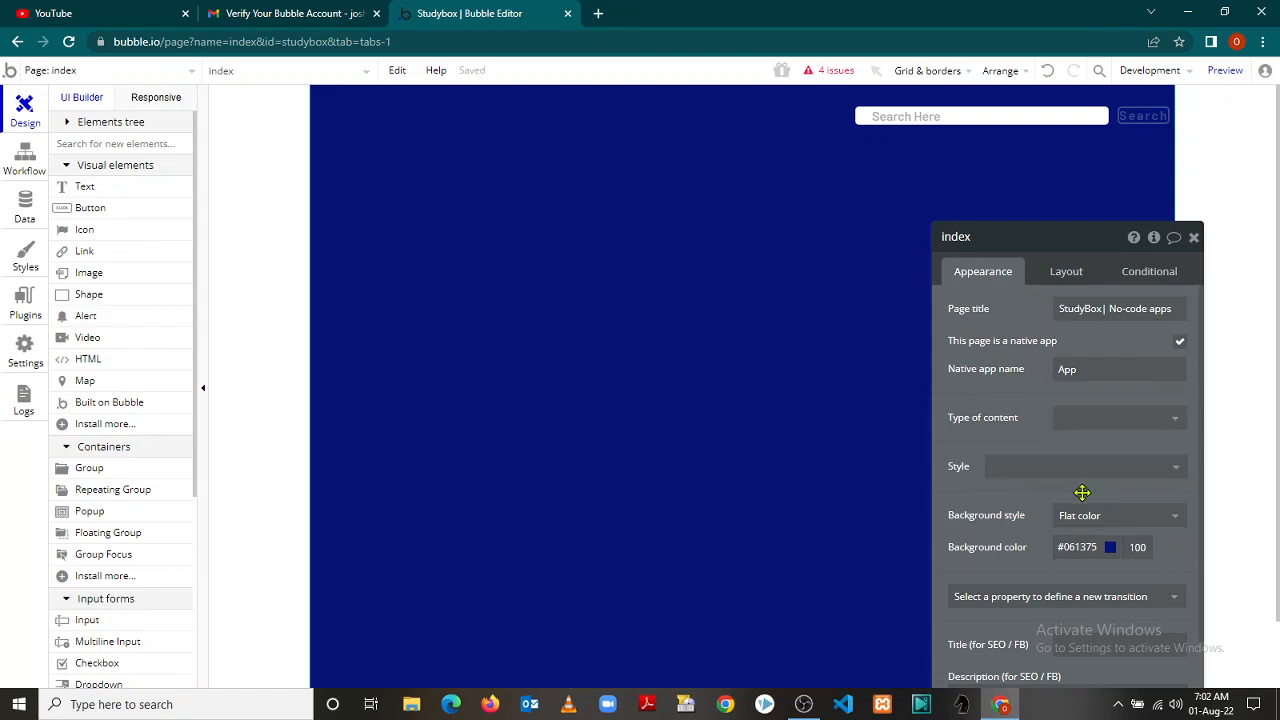
{"action": "left_click", "coordinate": [1127, 476]}
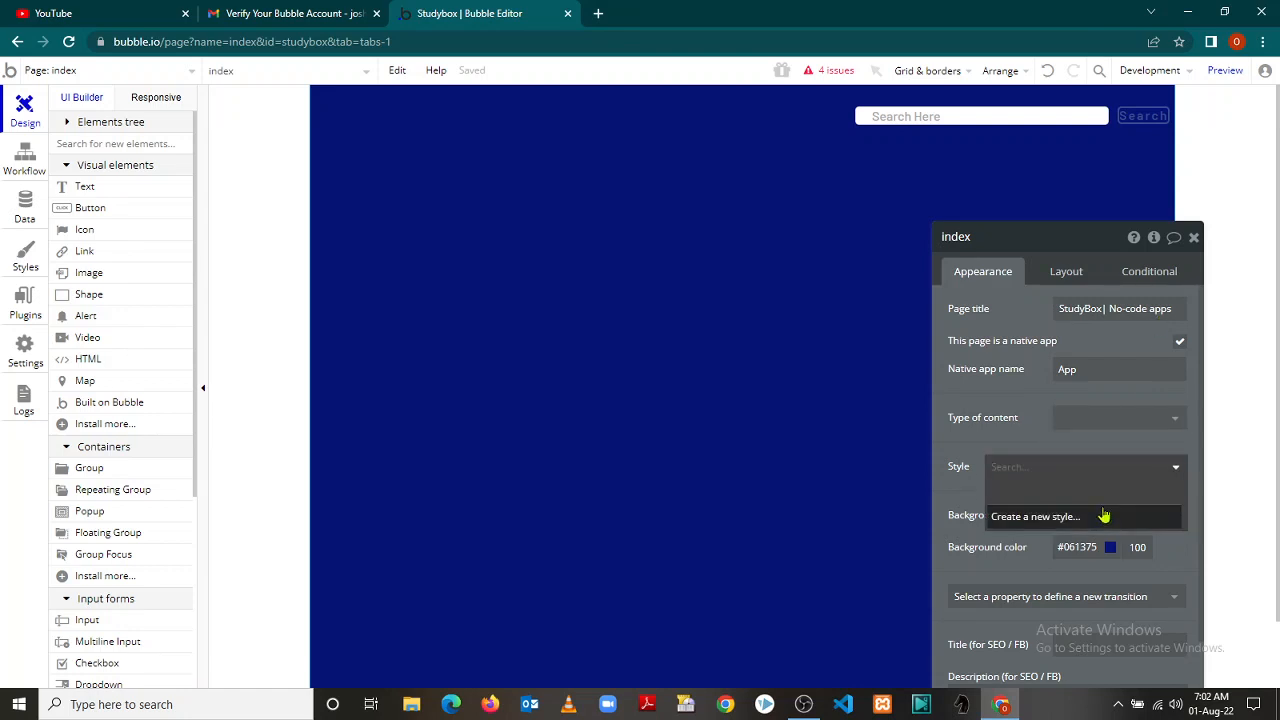
{"action": "left_click", "coordinate": [1103, 524]}
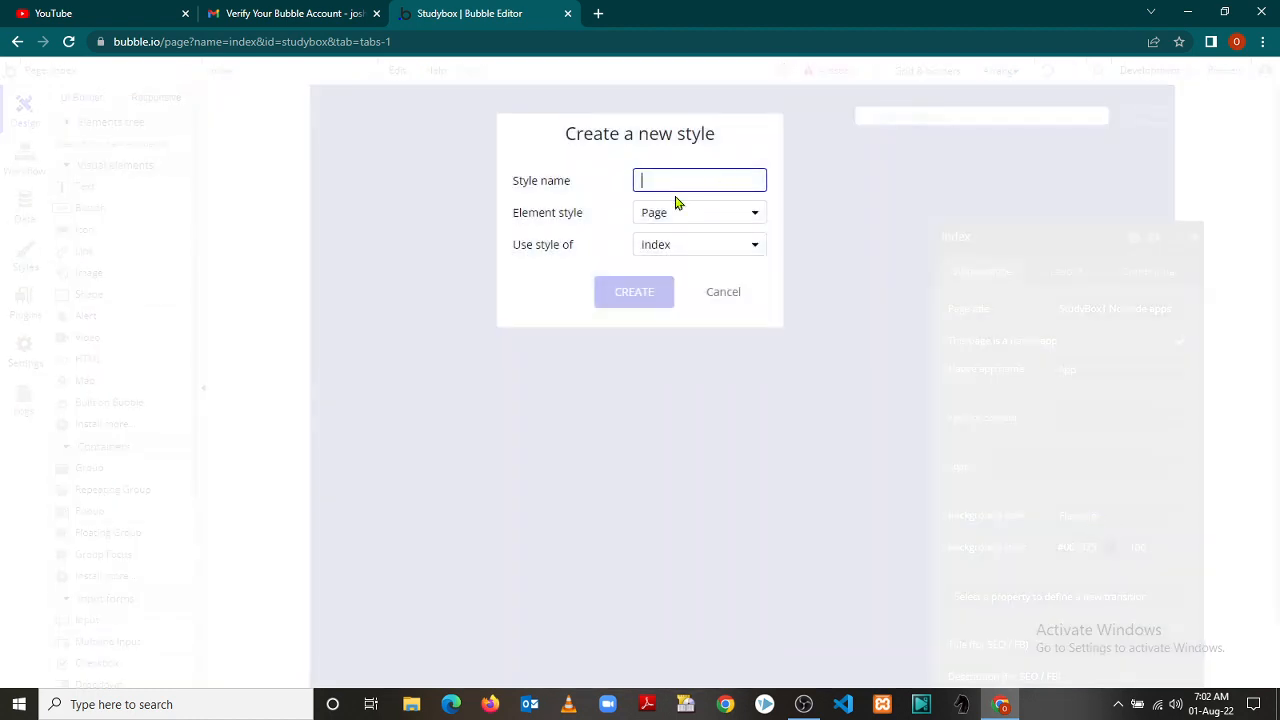
{"action": "left_click", "coordinate": [723, 292]}
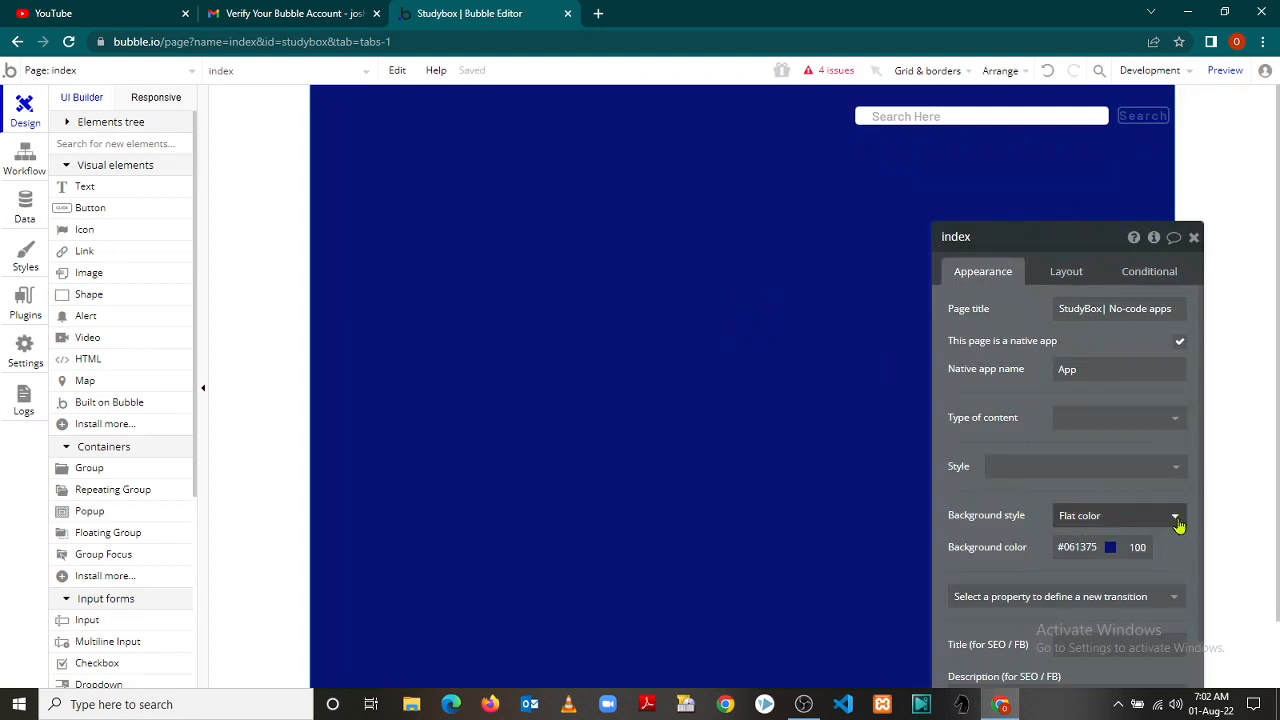
{"action": "left_click", "coordinate": [1194, 238]}
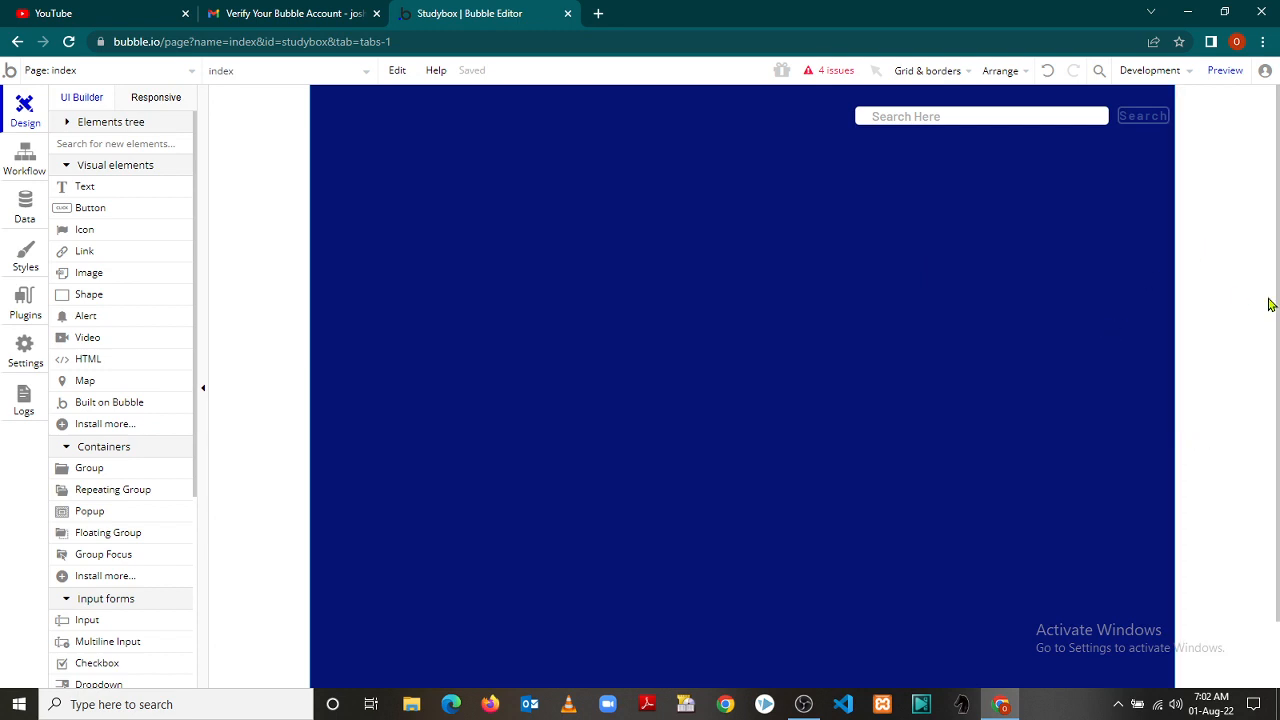
{"action": "left_click_drag", "start_coordinate": [1277, 293], "coordinate": [1268, 251]}
{"action": "left_click", "coordinate": [89, 275]}
{"action": "left_click", "coordinate": [437, 367]}
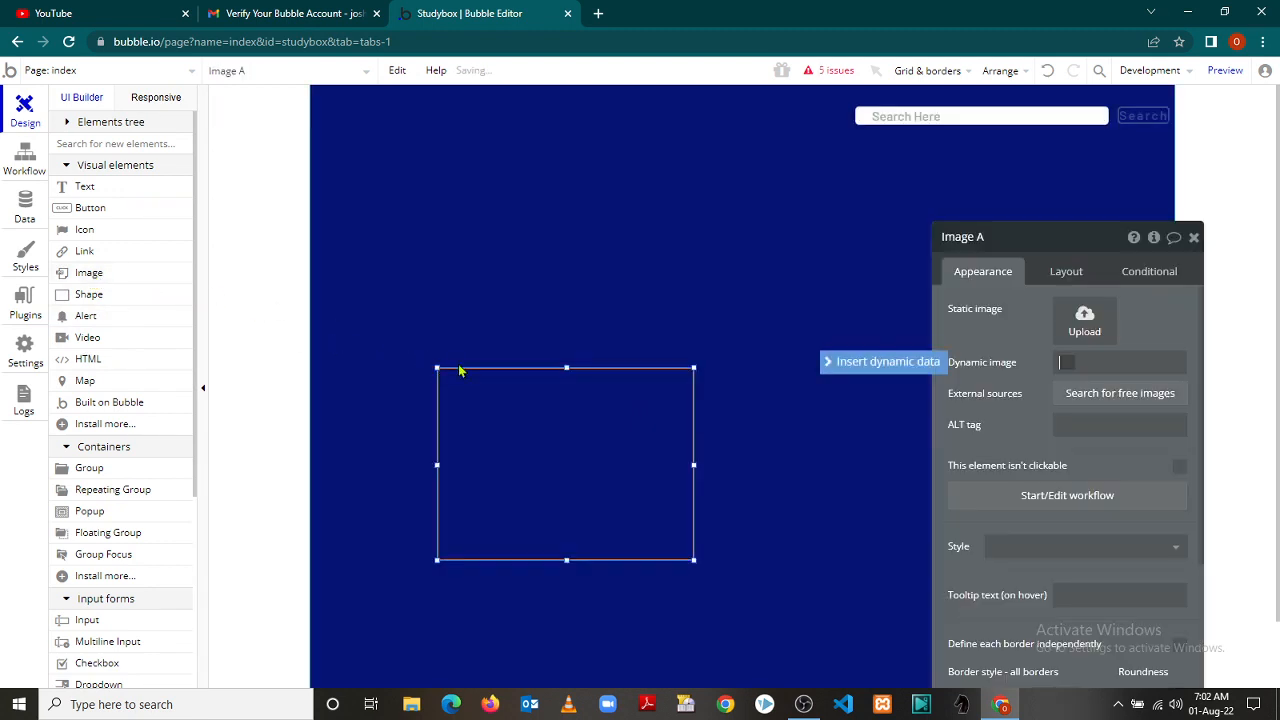
{"action": "left_click_drag", "start_coordinate": [591, 423], "coordinate": [493, 360]}
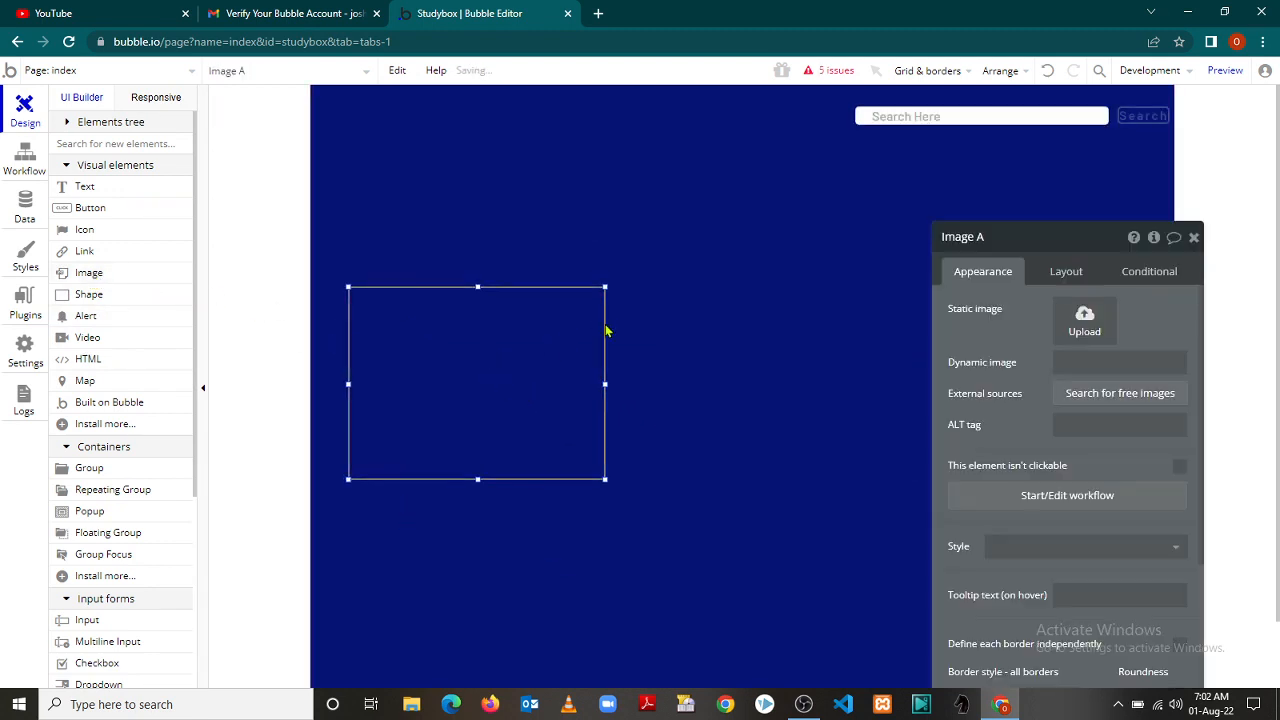
{"action": "left_click_drag", "start_coordinate": [602, 288], "coordinate": [566, 350]}
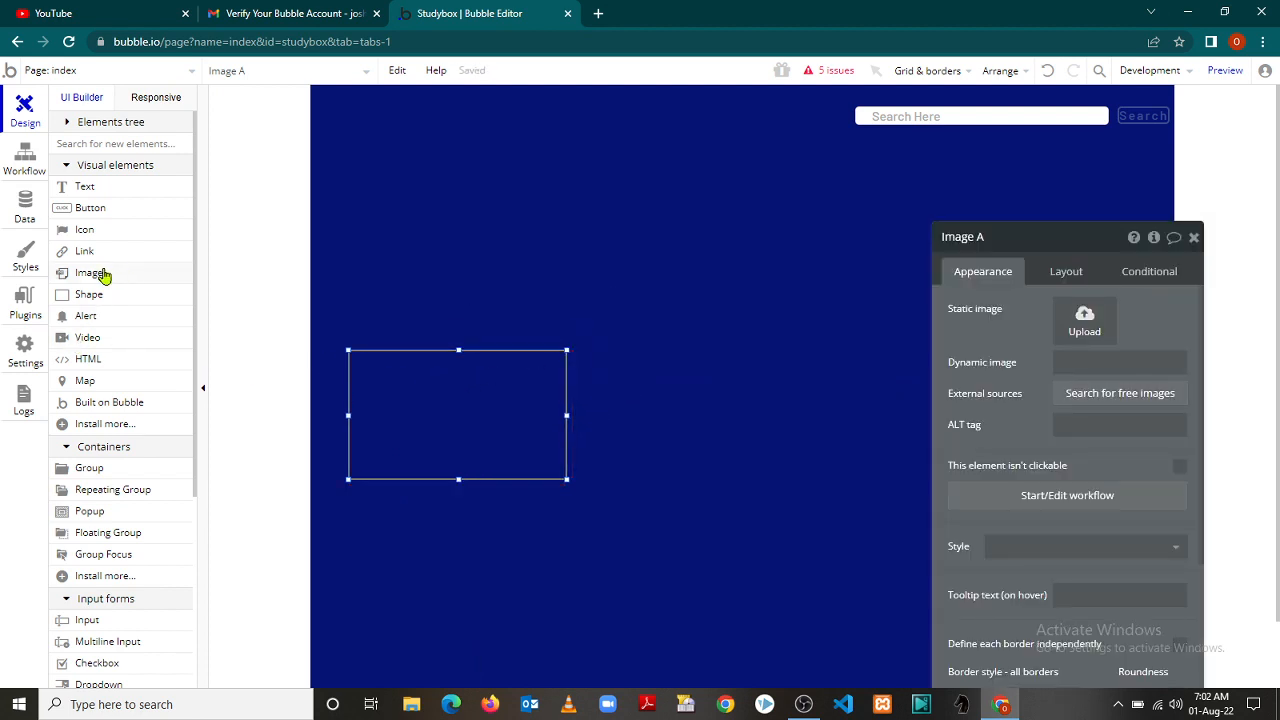
{"action": "left_click_drag", "start_coordinate": [108, 275], "coordinate": [703, 400]}
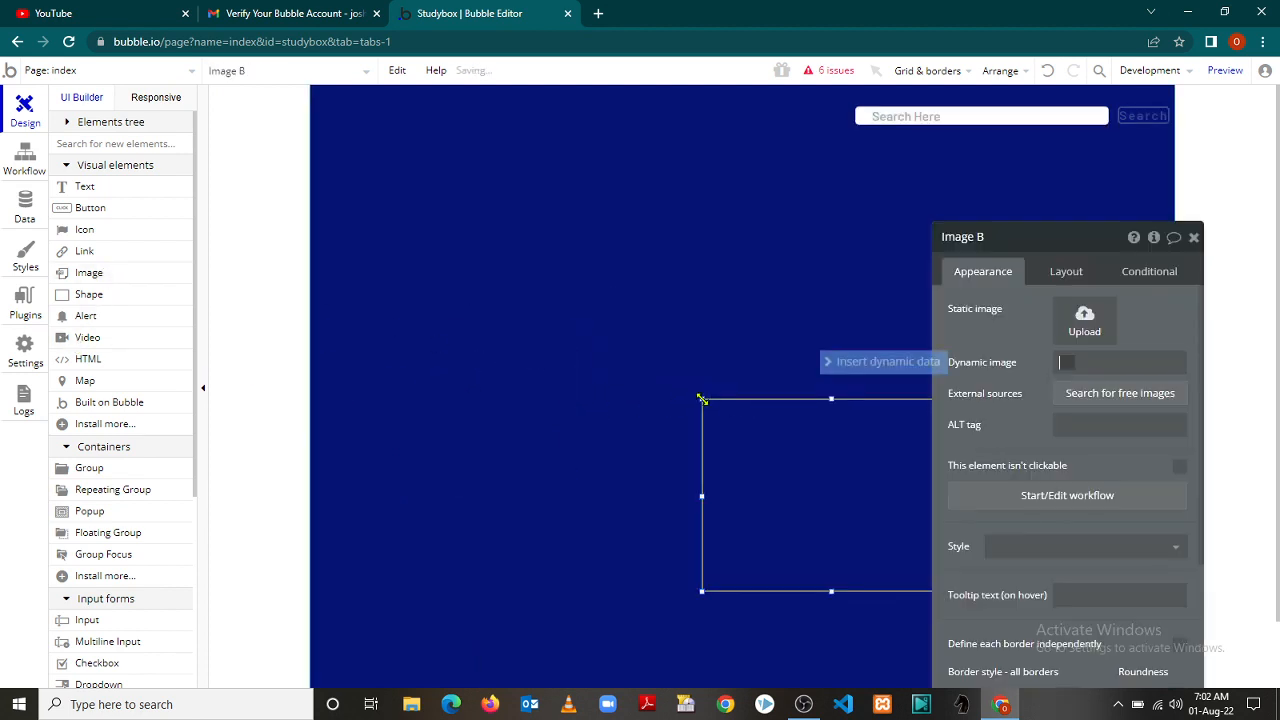
{"action": "left_click", "coordinate": [489, 426]}
{"action": "left_click", "coordinate": [719, 446]}
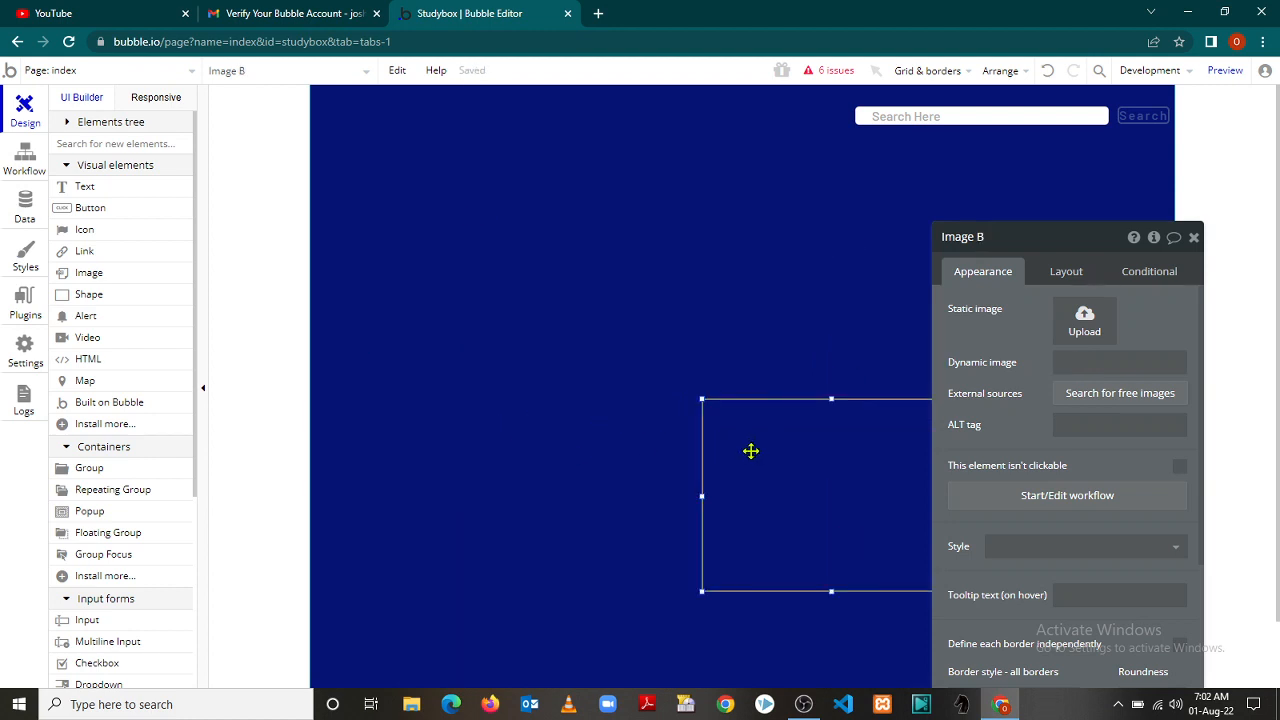
{"action": "left_click_drag", "start_coordinate": [751, 451], "coordinate": [675, 398]}
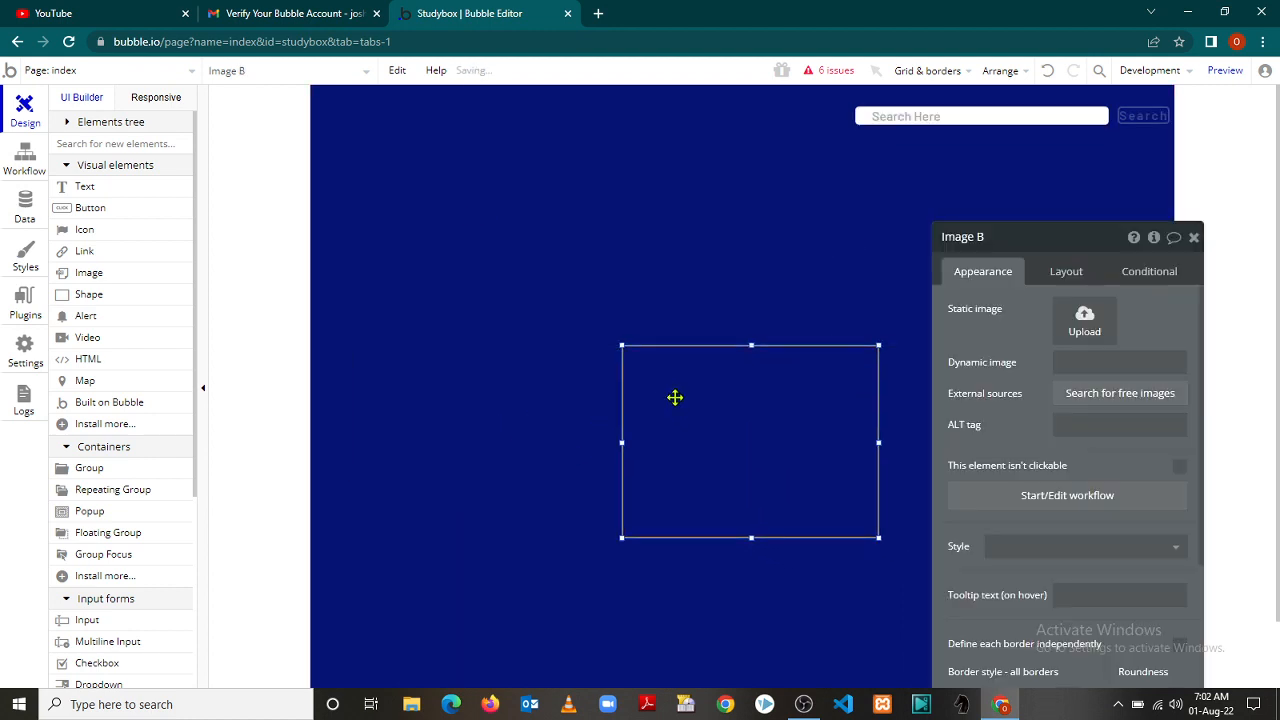
{"action": "key", "text": "Delete"}
{"action": "double_click", "coordinate": [460, 415]}
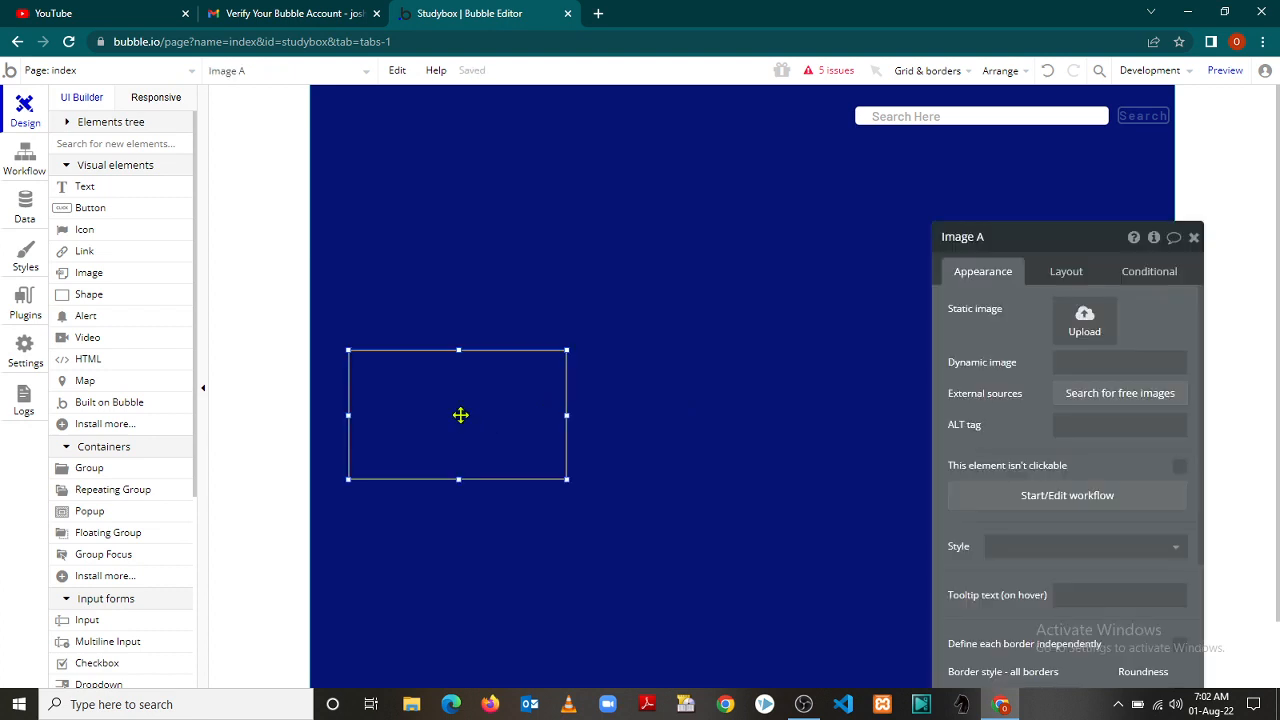
{"action": "key", "text": "Delete"}
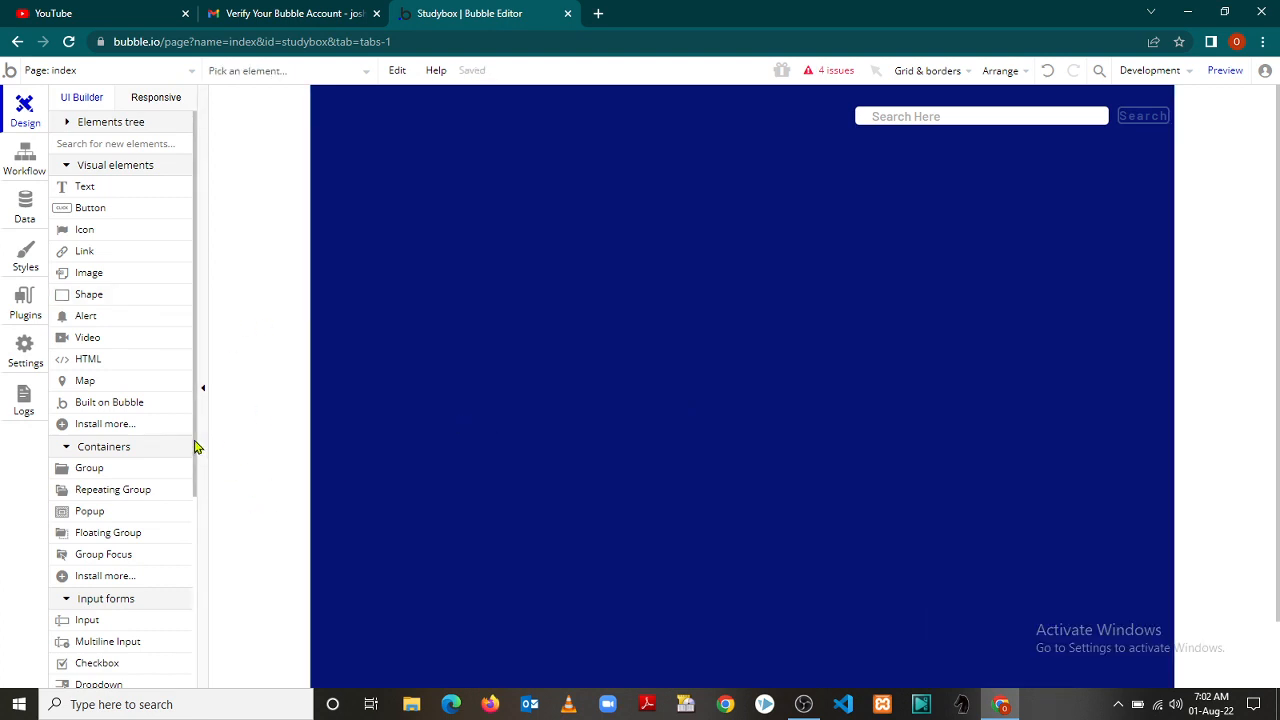
{"action": "left_click_drag", "start_coordinate": [197, 446], "coordinate": [196, 563]}
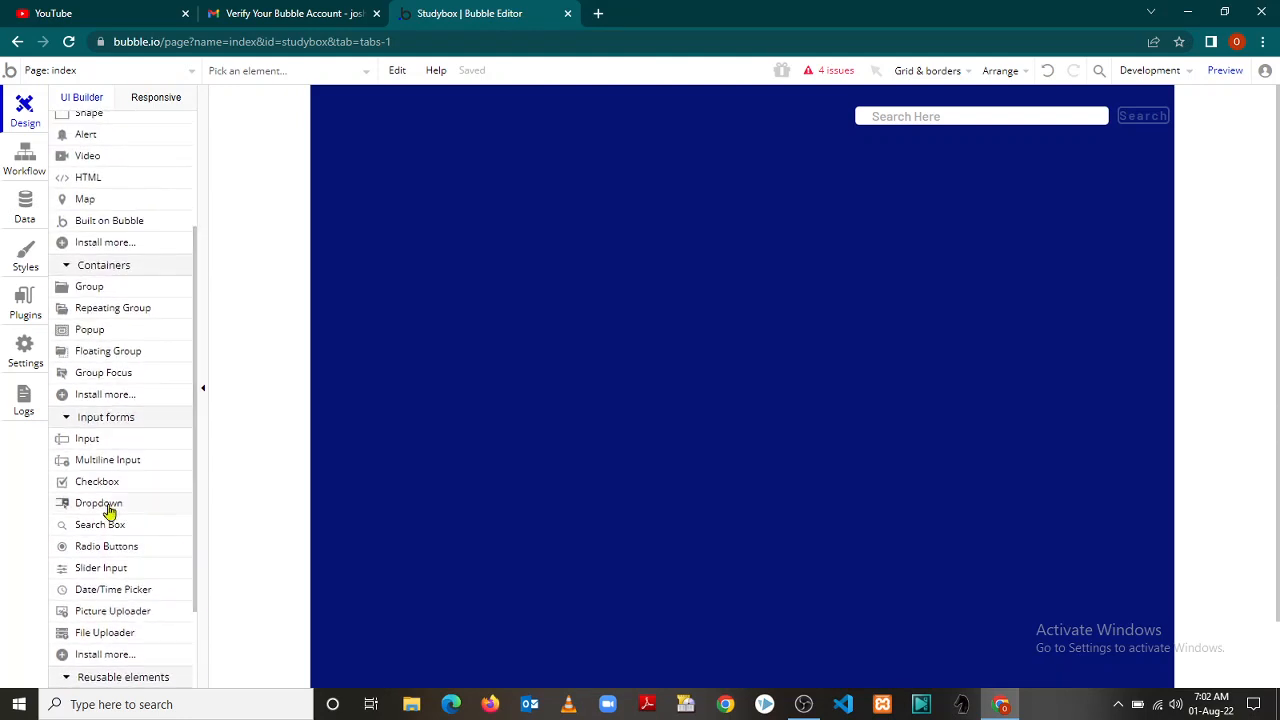
{"action": "left_click_drag", "start_coordinate": [196, 517], "coordinate": [194, 366]}
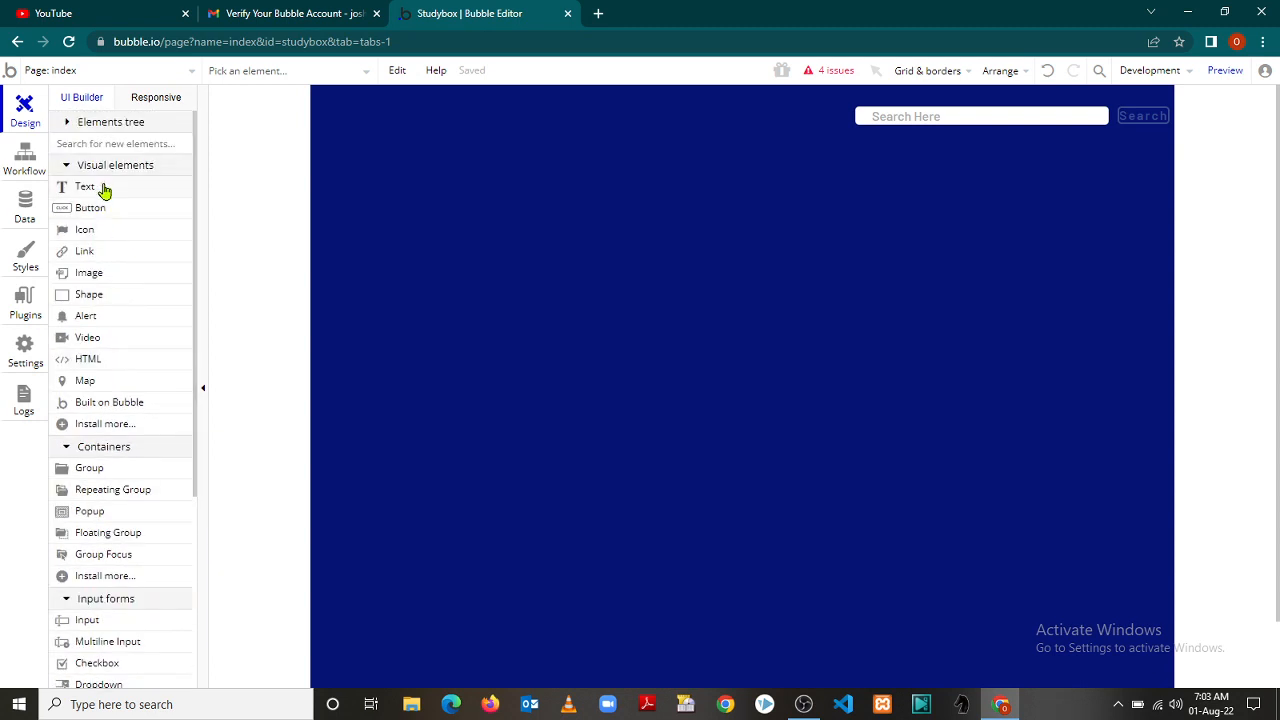
{"action": "left_click", "coordinate": [67, 448]}
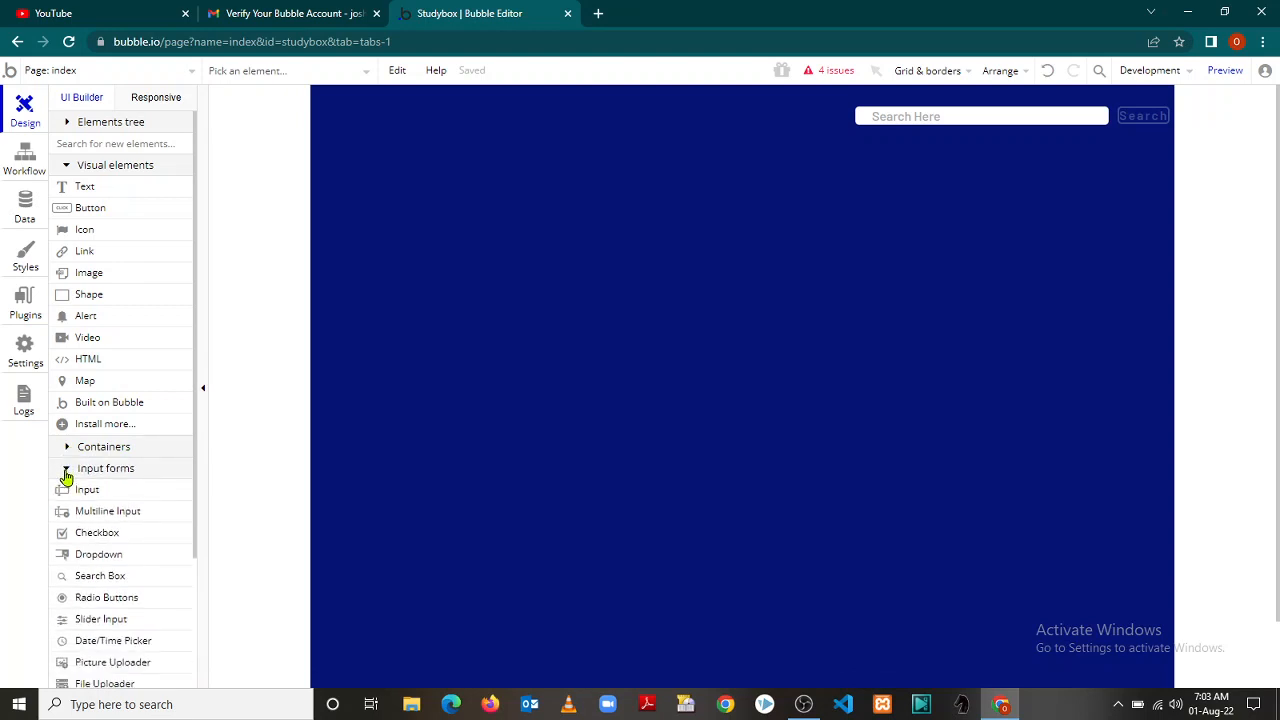
{"action": "left_click", "coordinate": [66, 470]}
{"action": "left_click", "coordinate": [66, 448]}
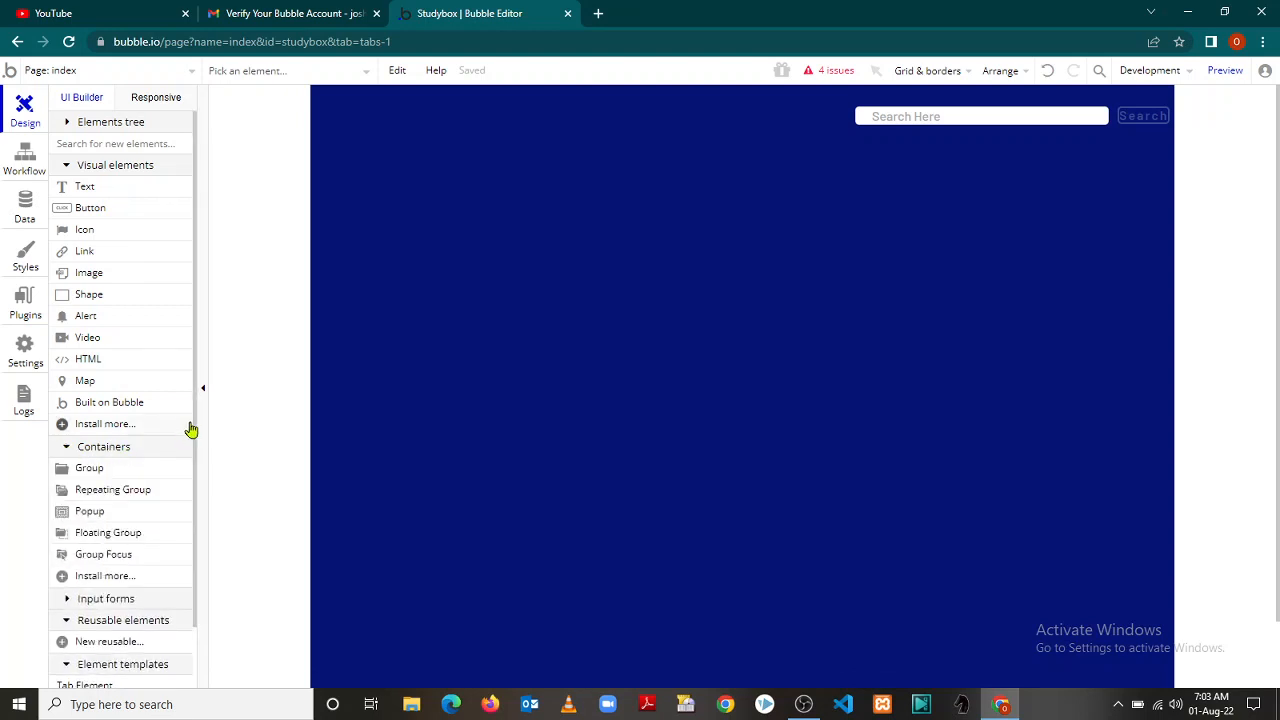
{"action": "left_click_drag", "start_coordinate": [196, 428], "coordinate": [198, 519]}
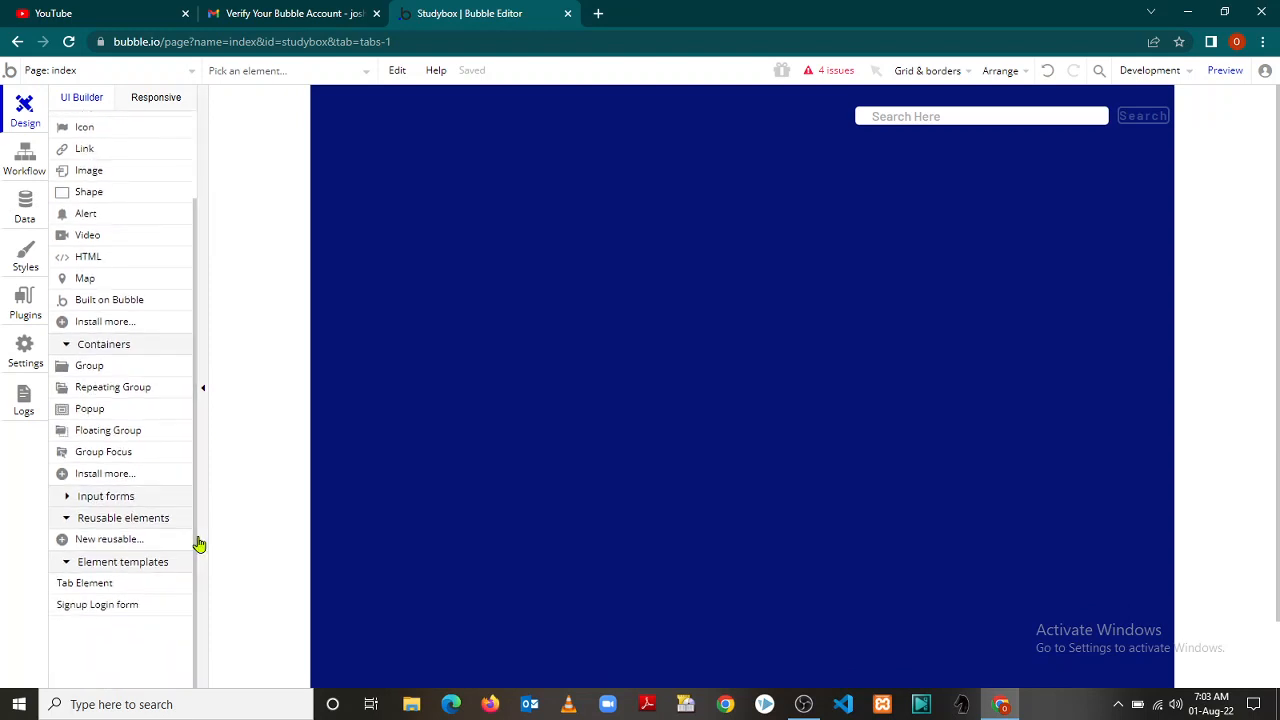
{"action": "left_click", "coordinate": [68, 498]}
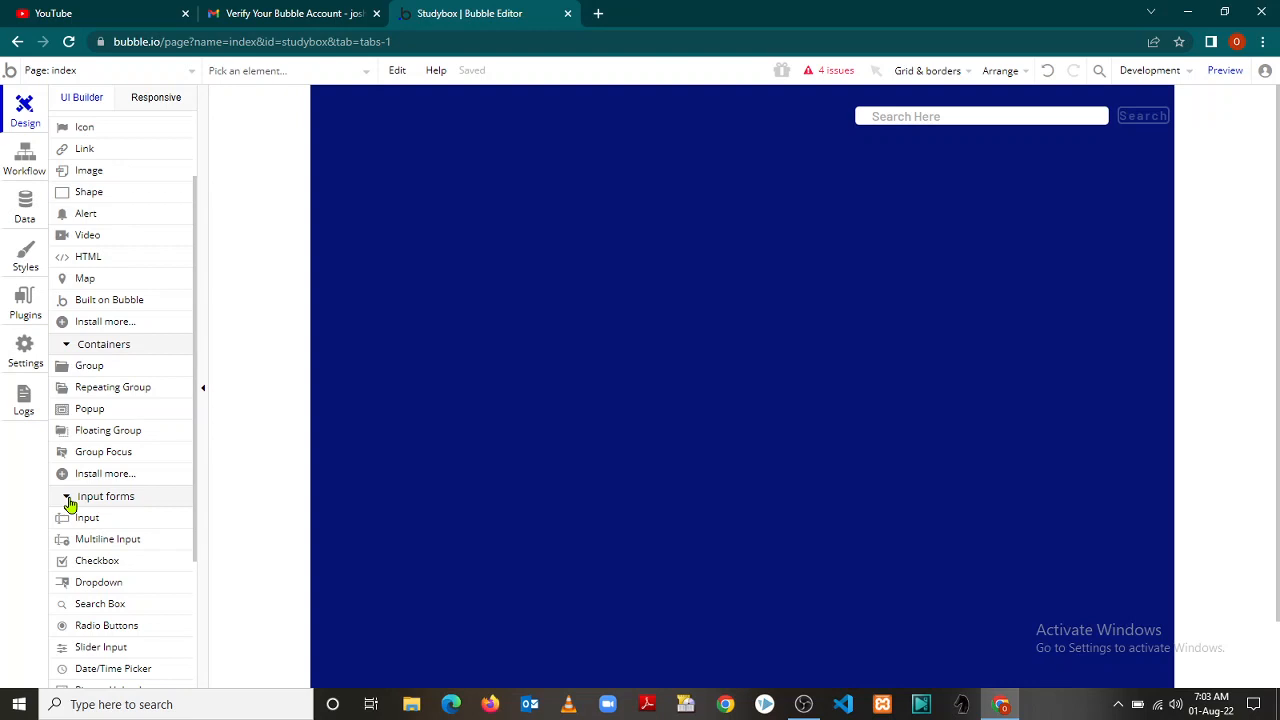
{"action": "left_click", "coordinate": [67, 498]}
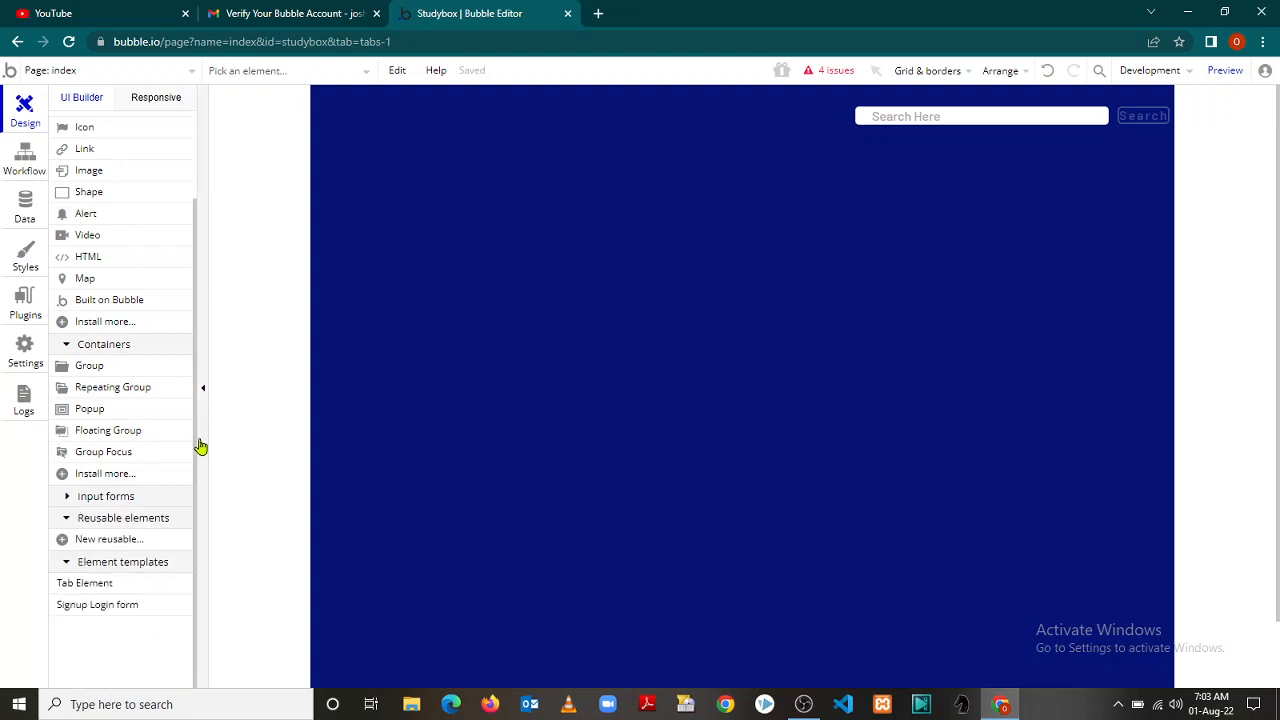
{"action": "left_click_drag", "start_coordinate": [200, 446], "coordinate": [188, 344]}
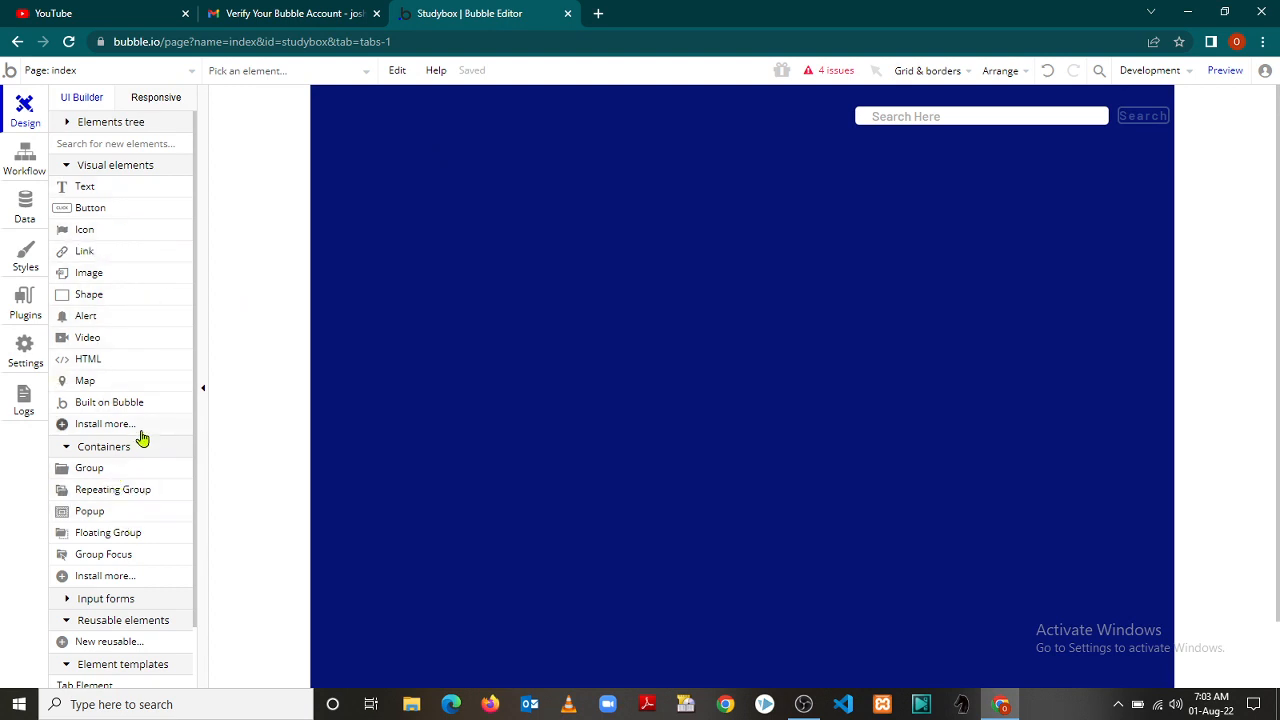
{"action": "left_click", "coordinate": [68, 170]}
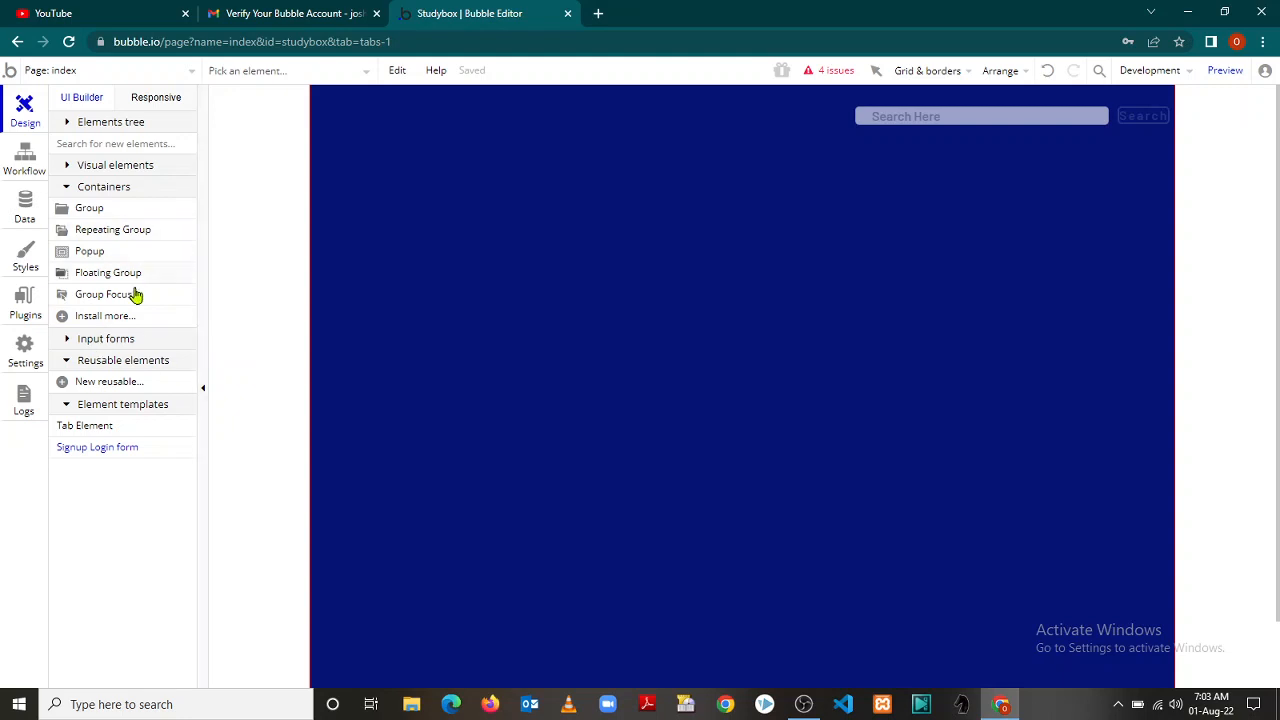
{"action": "left_click", "coordinate": [67, 341]}
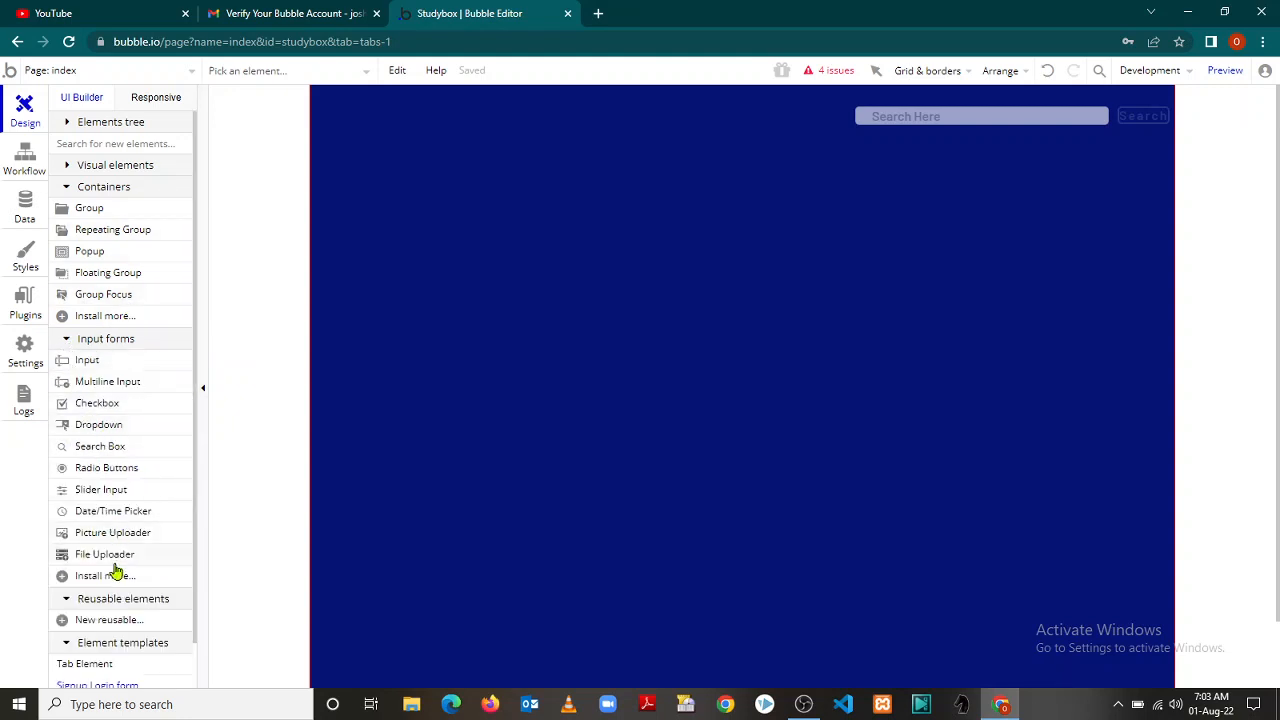
{"action": "left_click", "coordinate": [67, 166]}
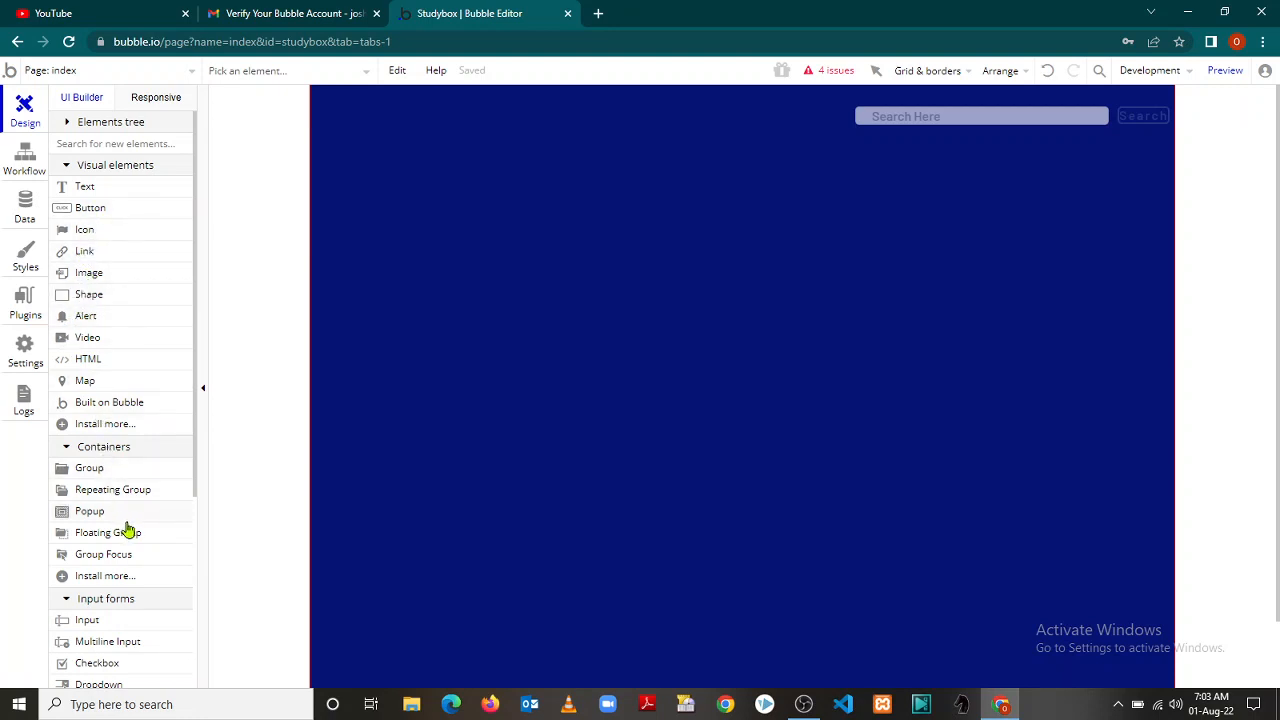
{"action": "left_click_drag", "start_coordinate": [196, 493], "coordinate": [194, 691]}
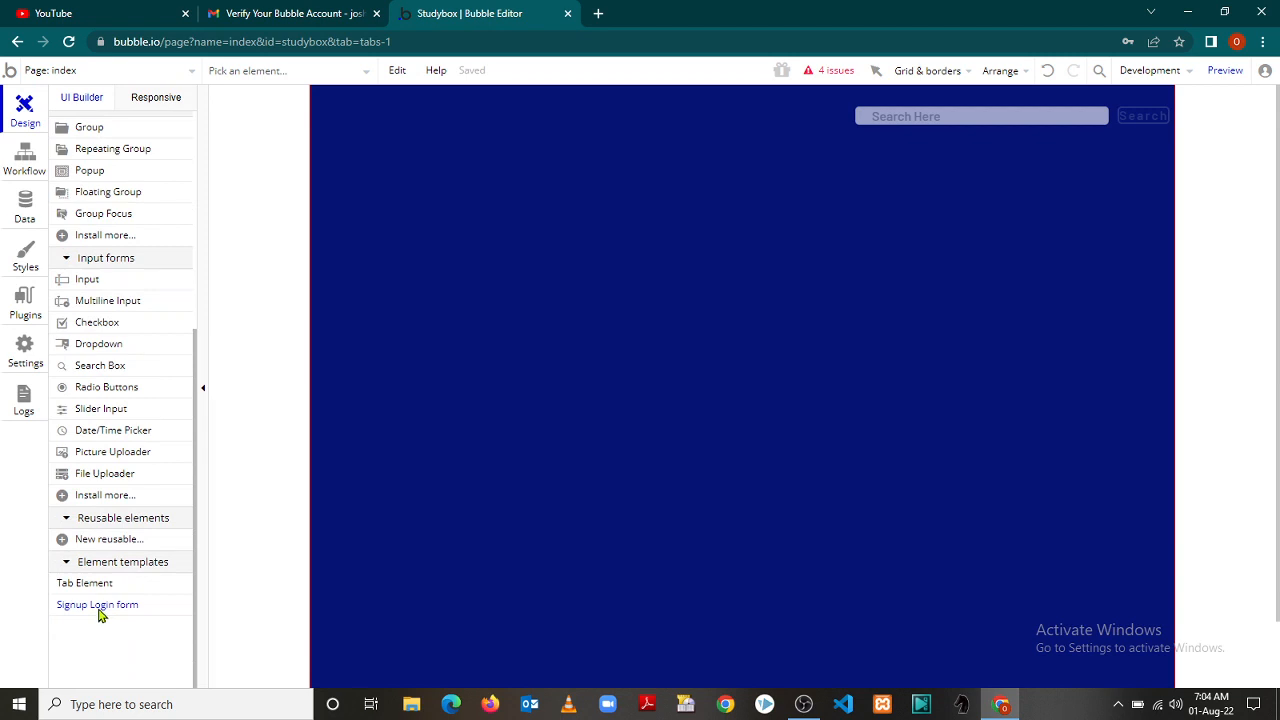
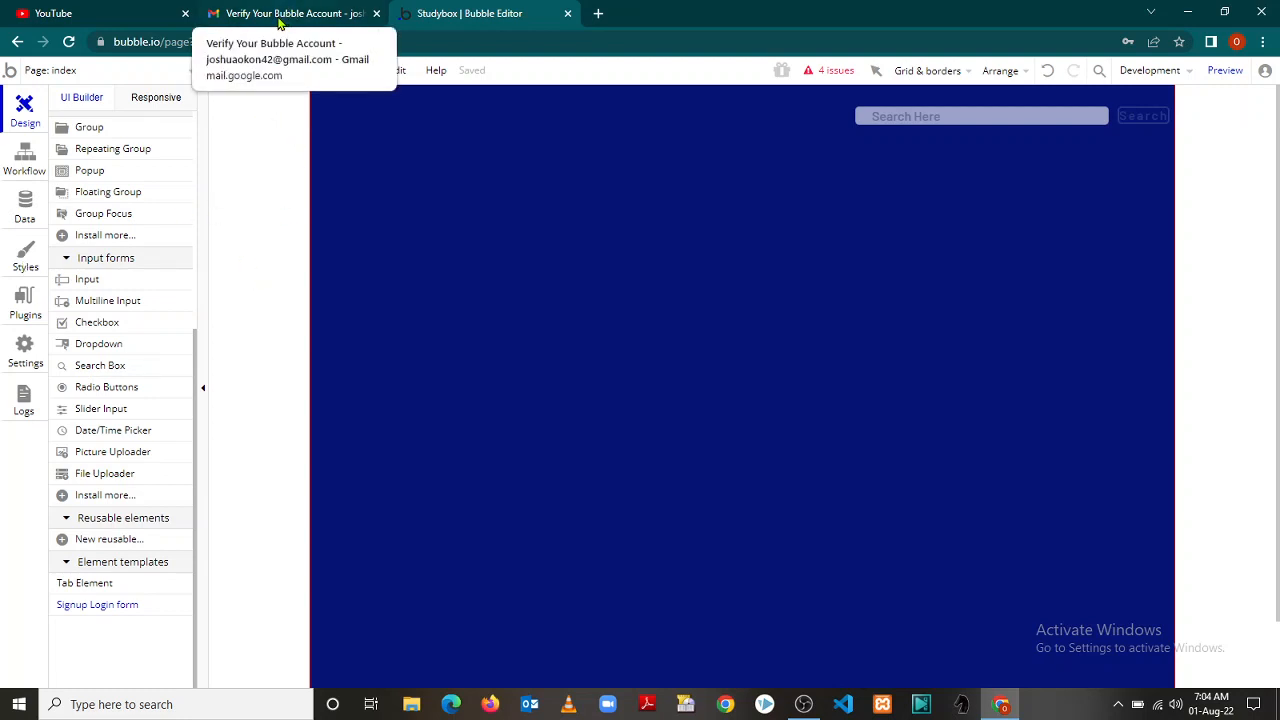
Look over the Standard Alert style, then return to the index page with its properties closed
{"action": "left_click", "coordinate": [108, 453]}
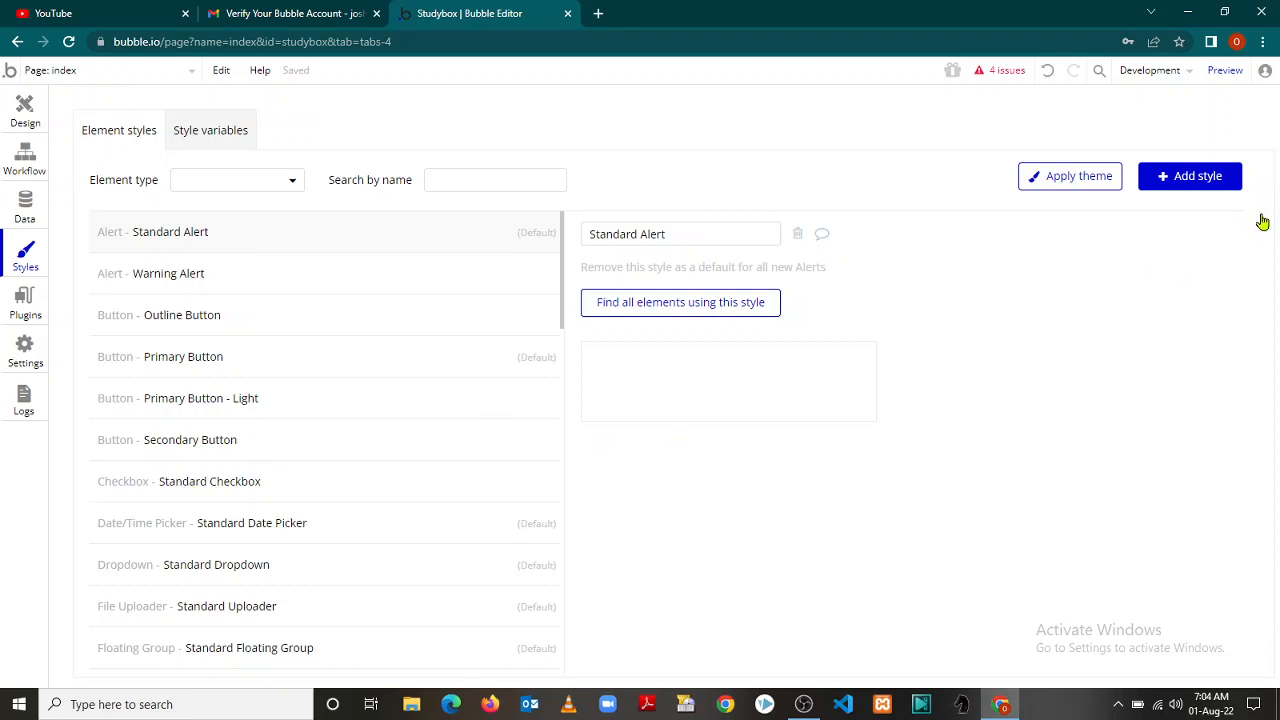
{"action": "left_click", "coordinate": [128, 230]}
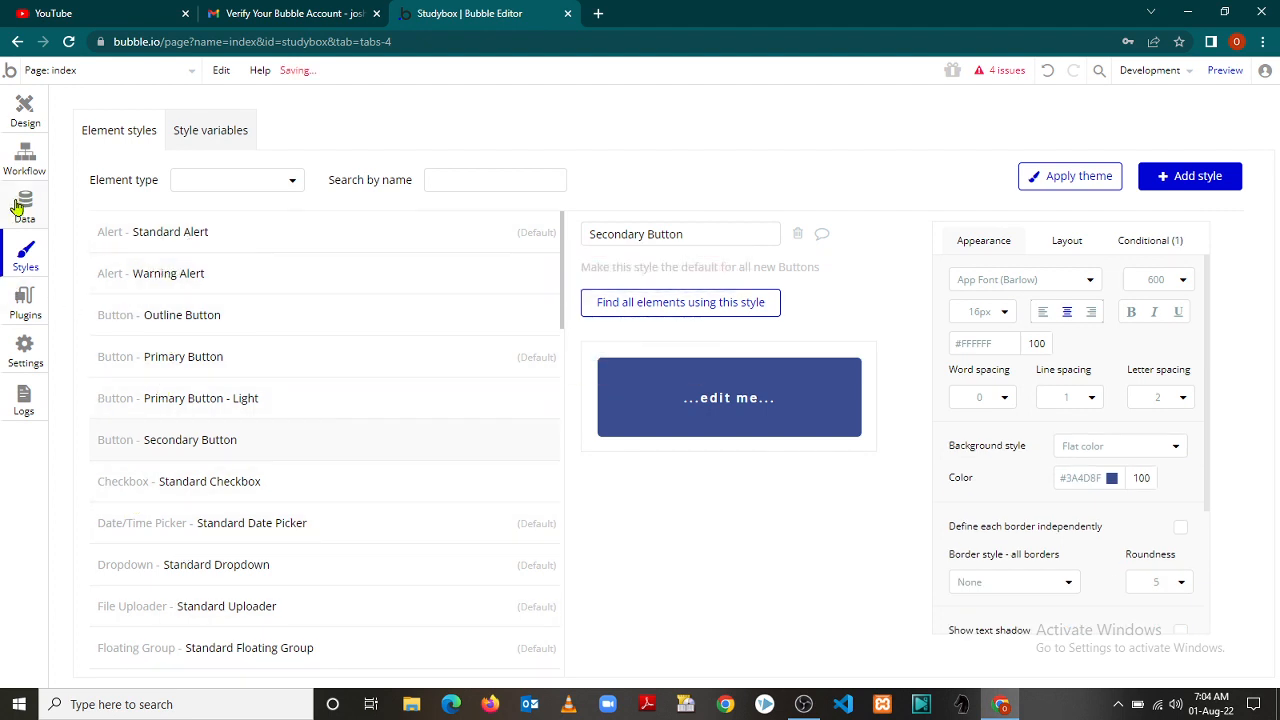
{"action": "left_click", "coordinate": [22, 117]}
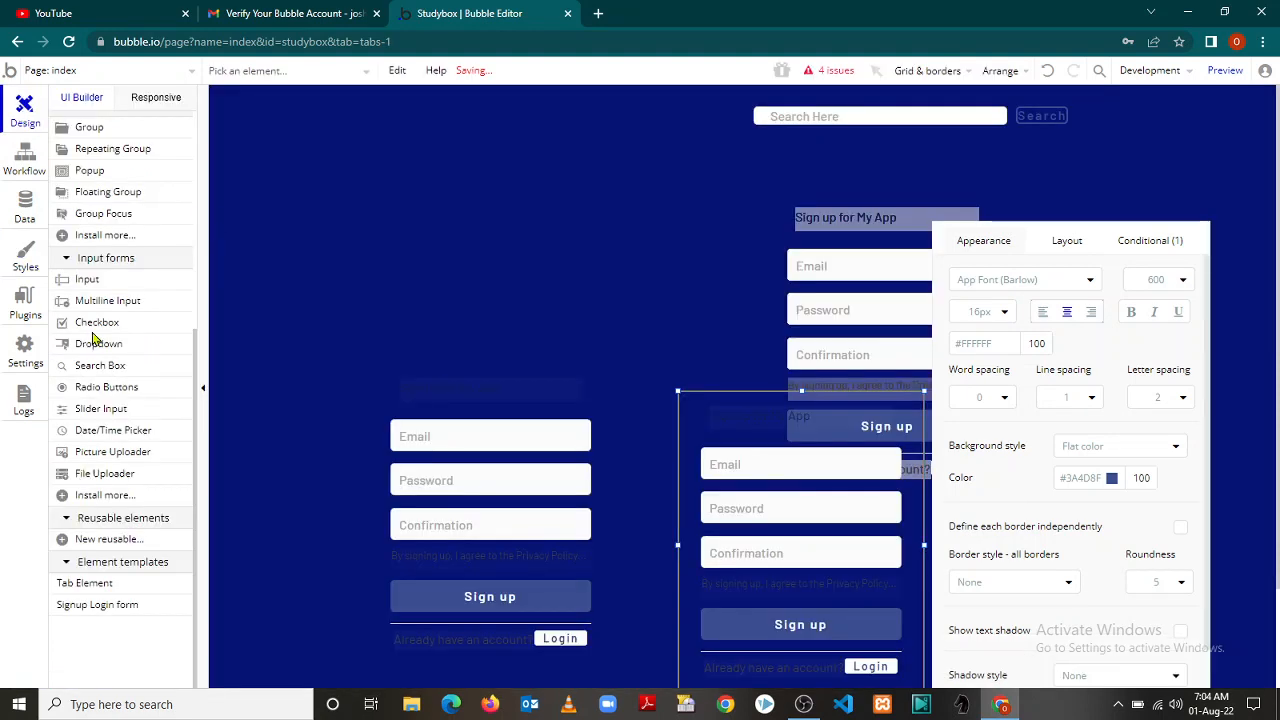
{"action": "left_click", "coordinate": [655, 198]}
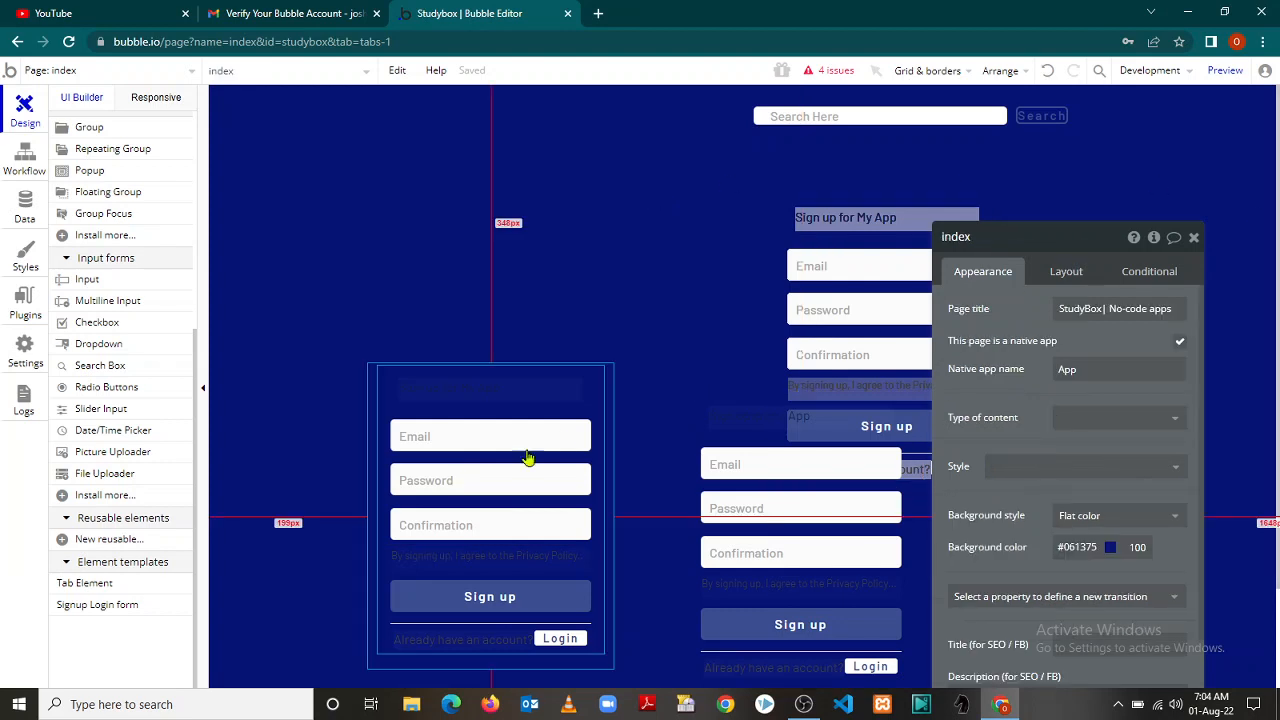
{"action": "left_click", "coordinate": [1194, 239]}
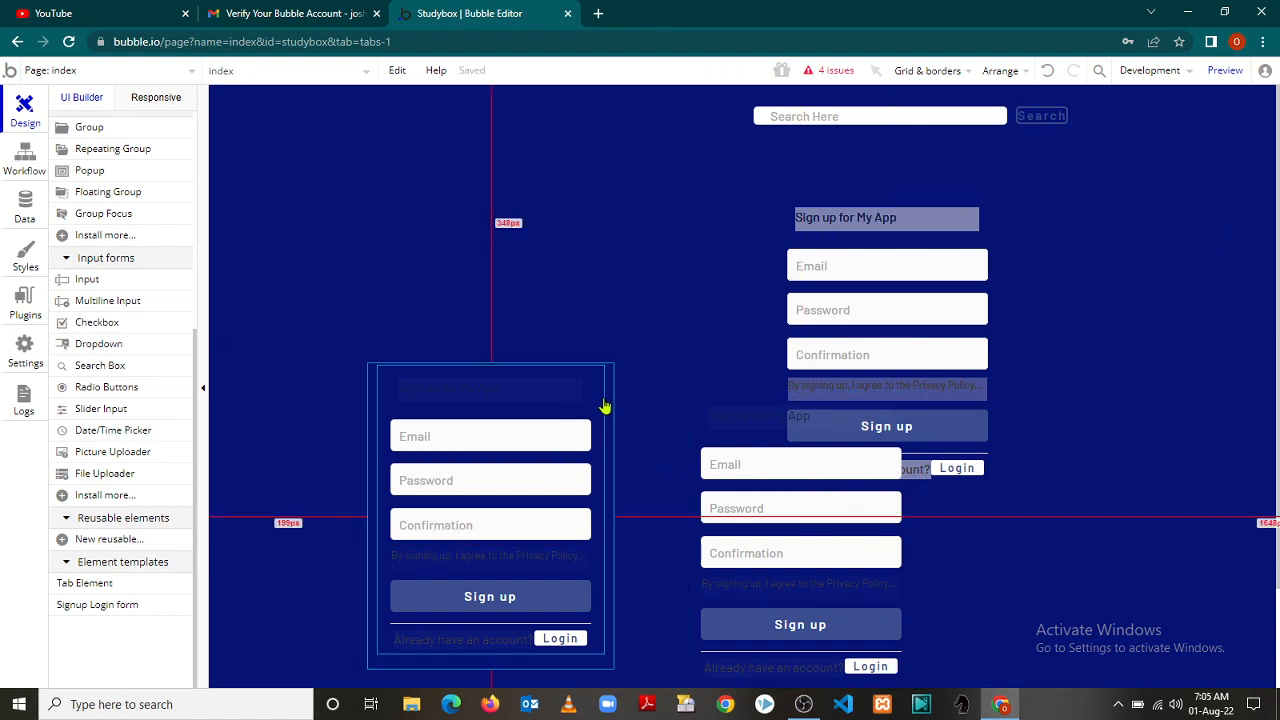
Delete the Password input from the middle, duplicated signup form
{"action": "left_click", "coordinate": [581, 540]}
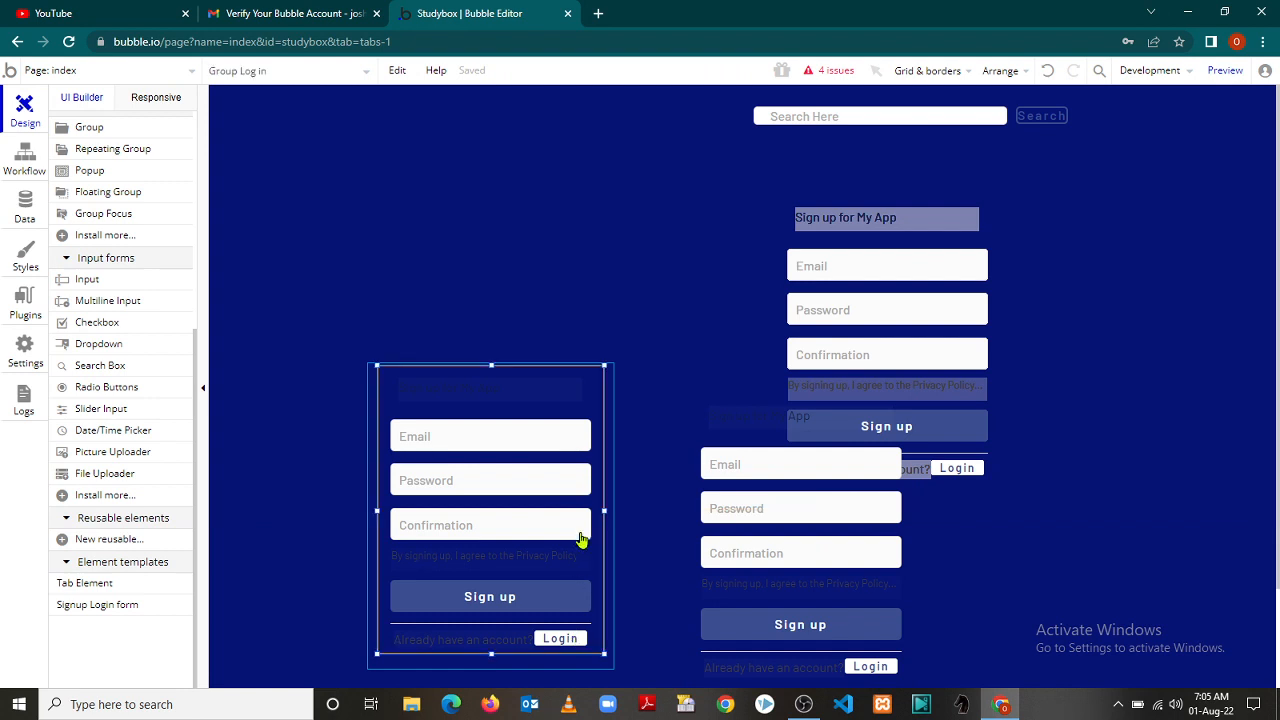
{"action": "key", "text": "Escape"}
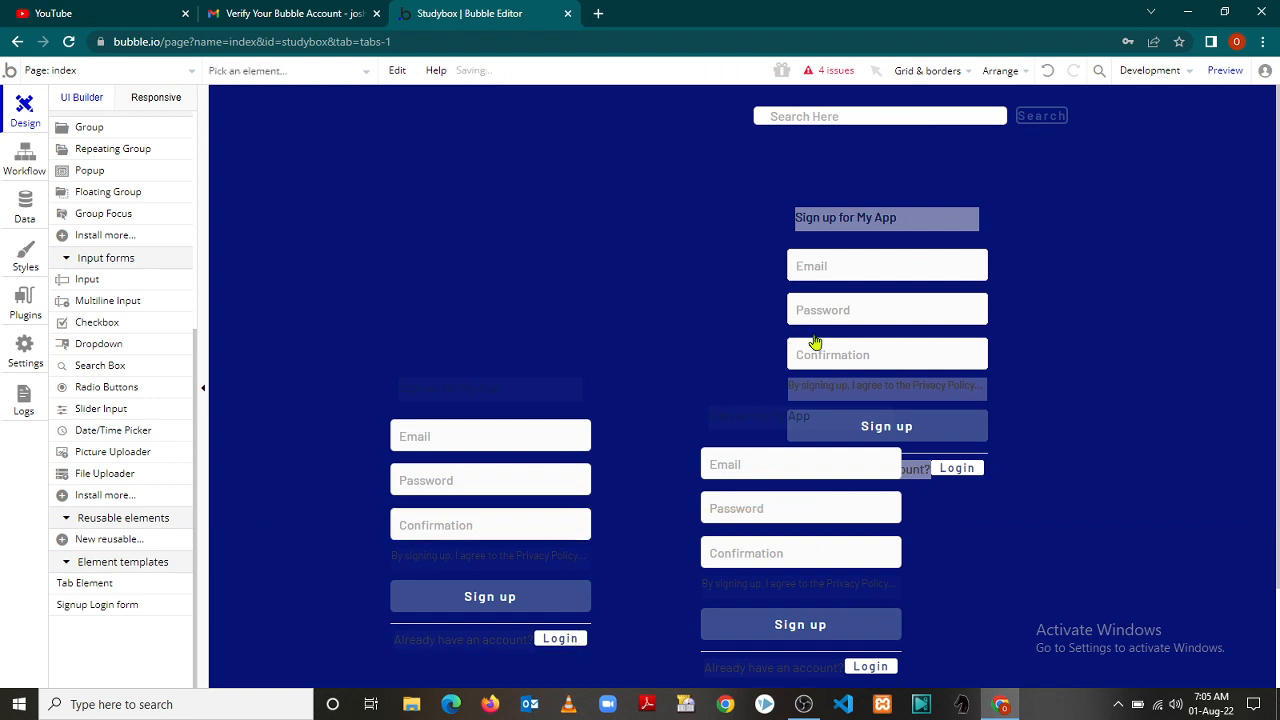
{"action": "left_click", "coordinate": [768, 486]}
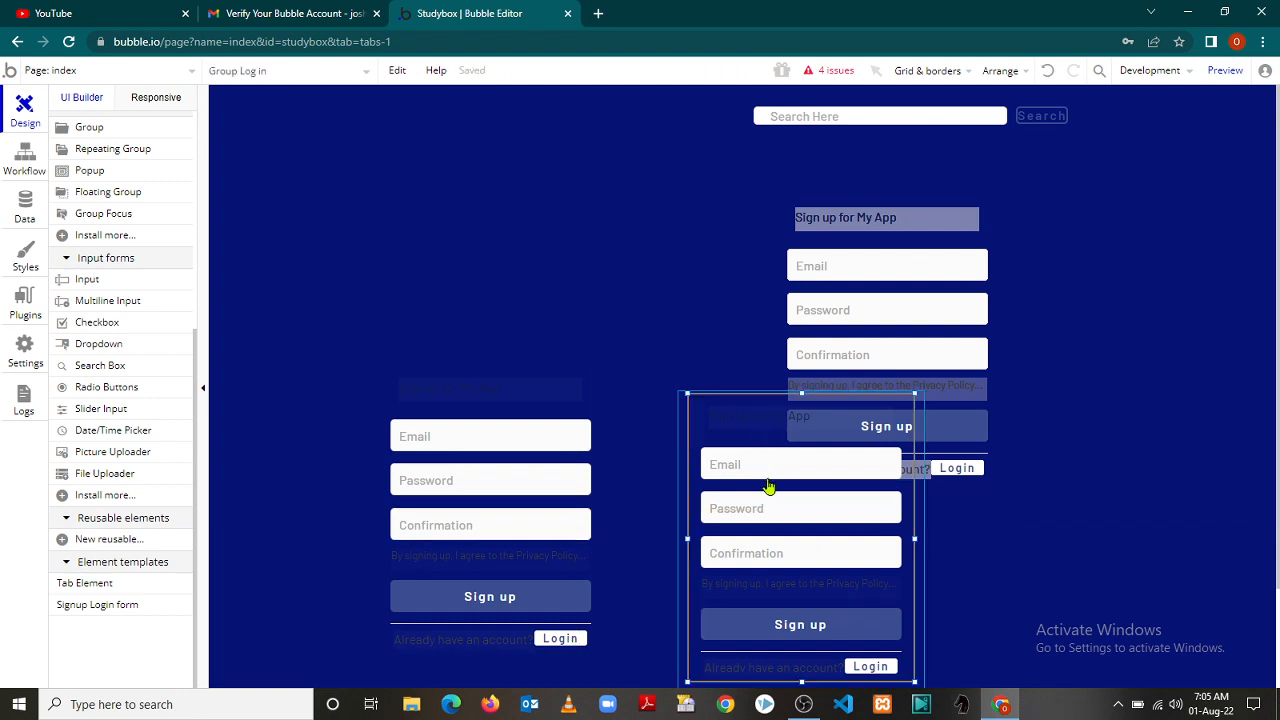
{"action": "key", "text": "Escape"}
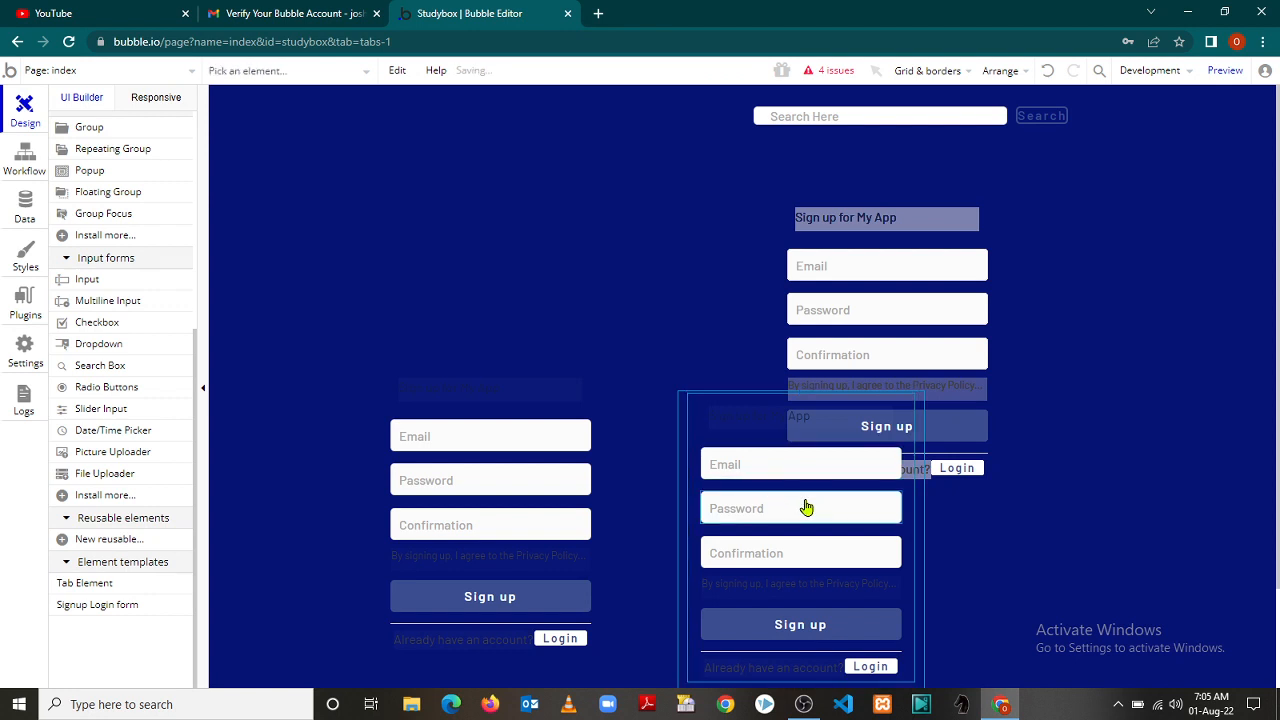
{"action": "right_click", "coordinate": [806, 508]}
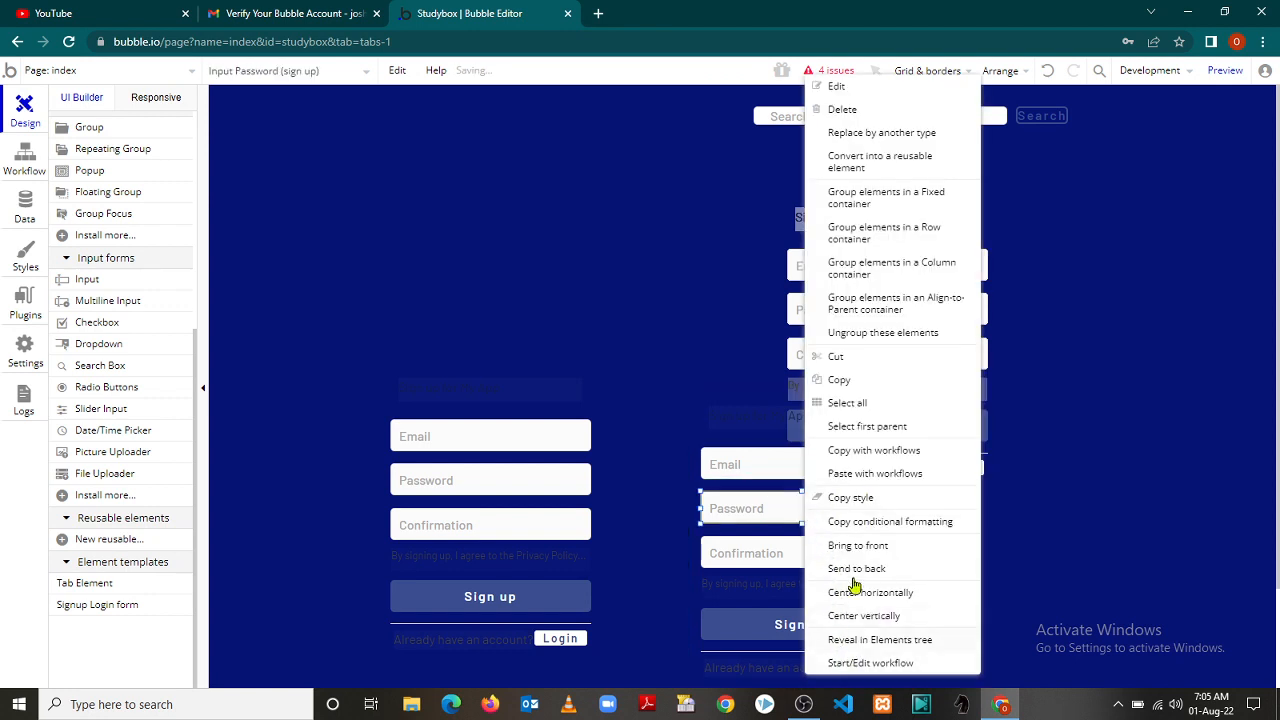
{"action": "left_click", "coordinate": [856, 111]}
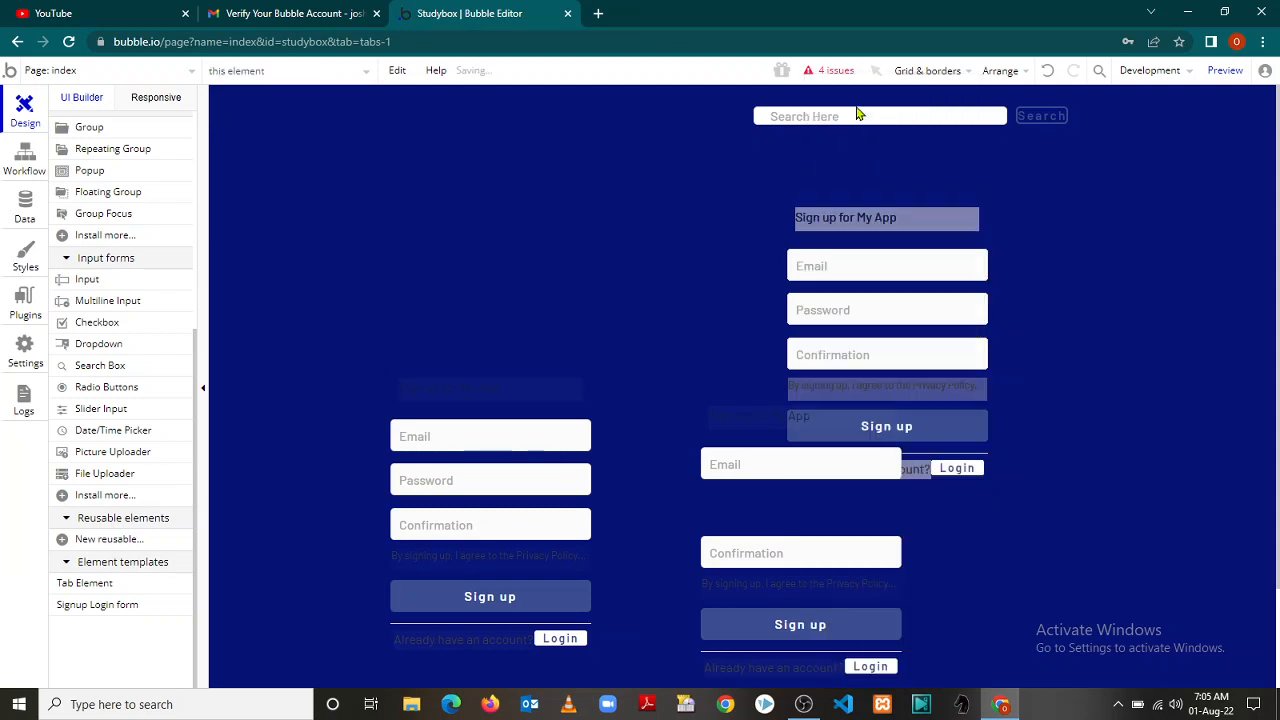
Delete the duplicate form's Sign up title, then the whole duplicate Group Form
{"action": "left_click", "coordinate": [720, 449]}
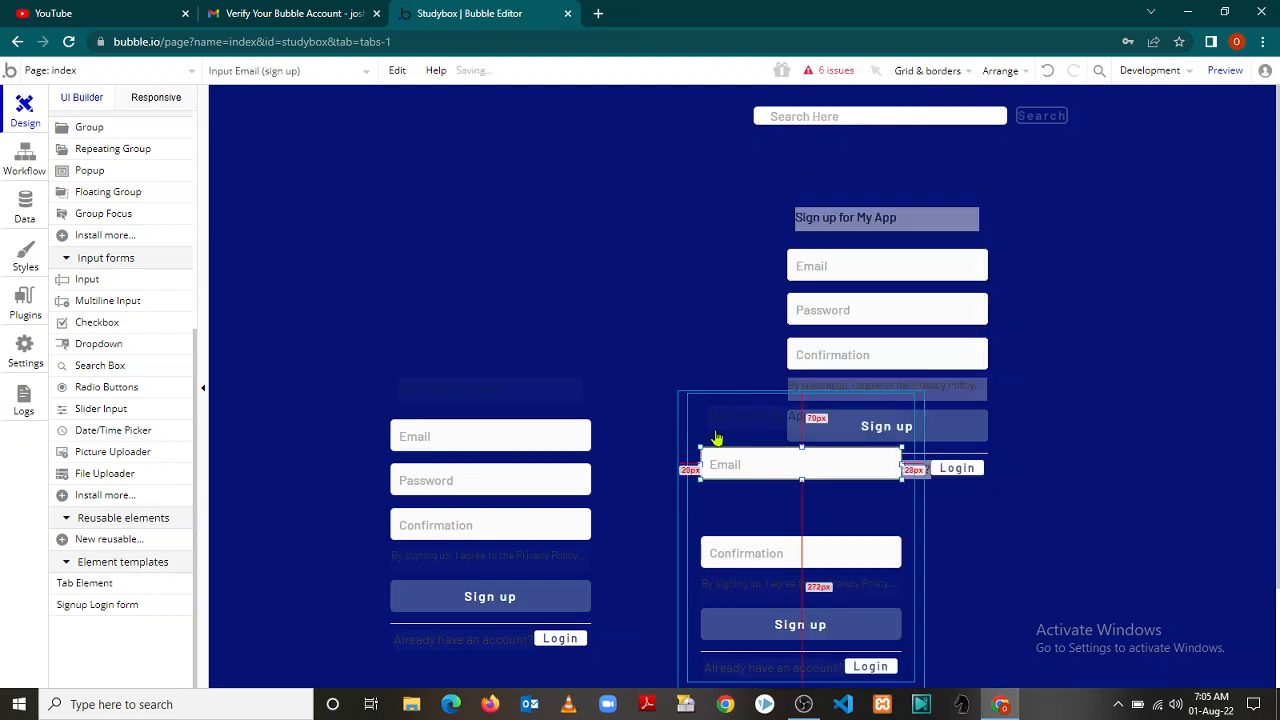
{"action": "left_click", "coordinate": [684, 405]}
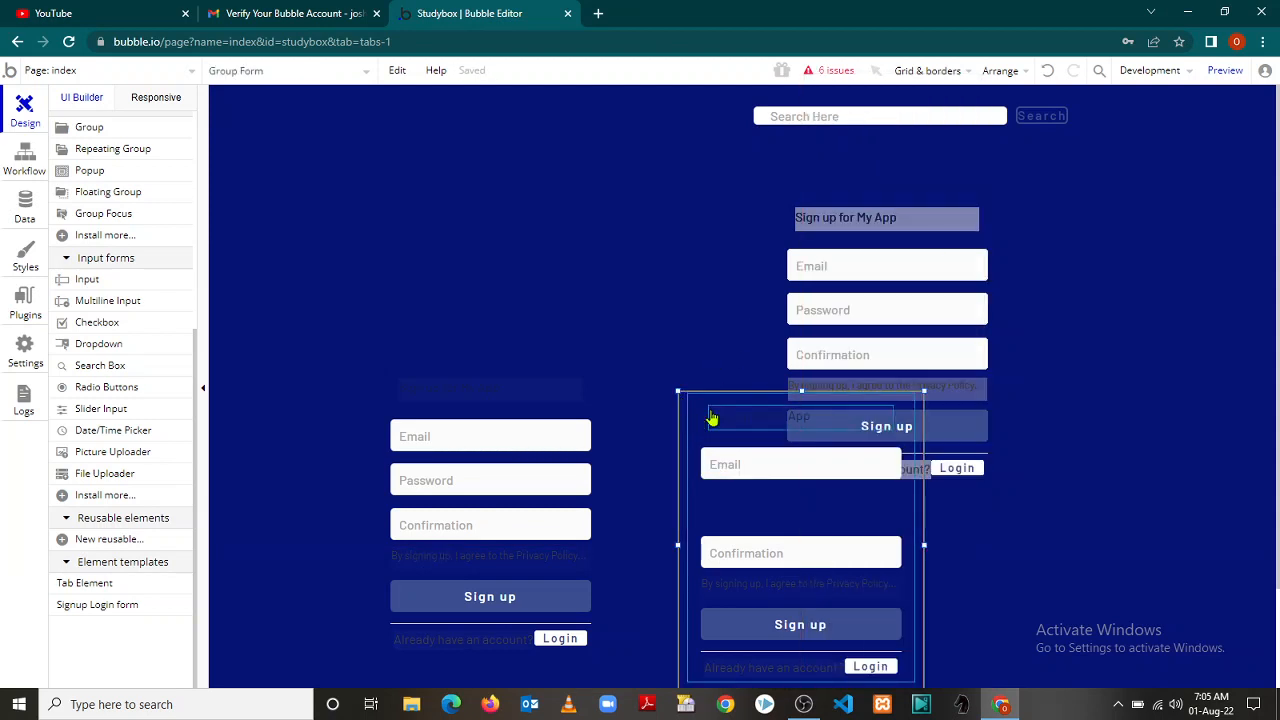
{"action": "right_click", "coordinate": [711, 417]}
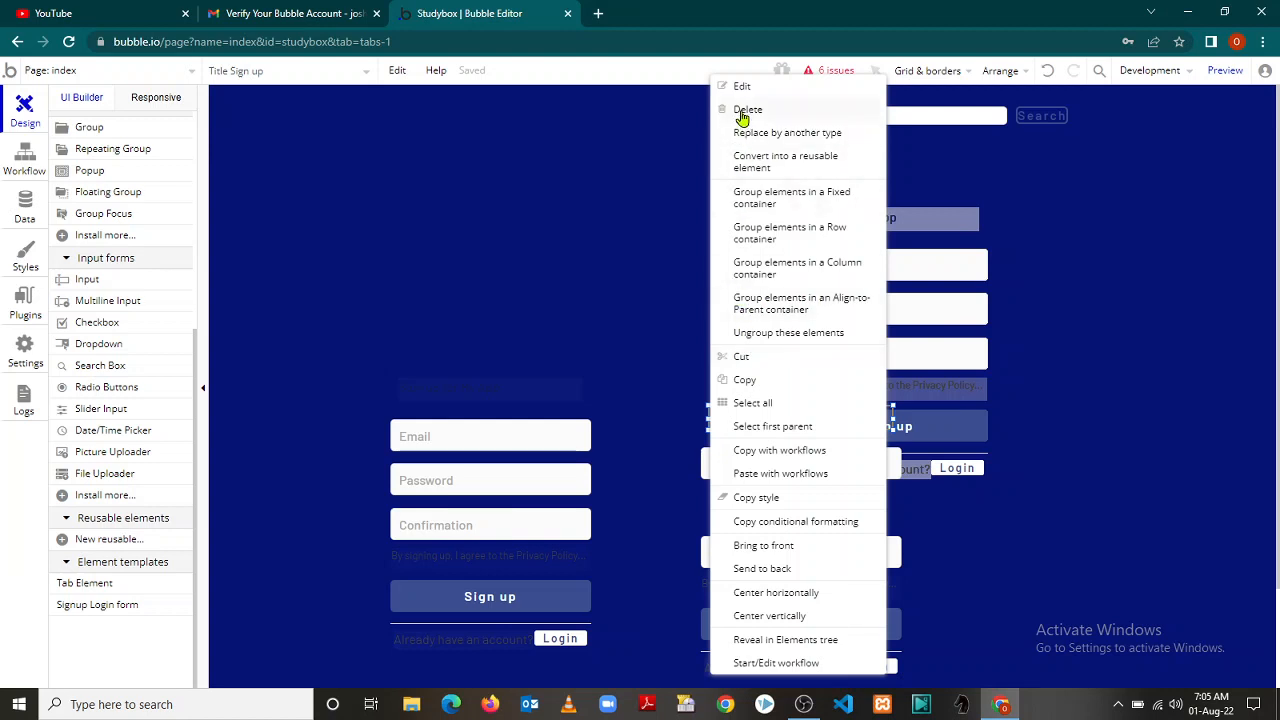
{"action": "left_click", "coordinate": [747, 110]}
{"action": "left_click", "coordinate": [681, 446]}
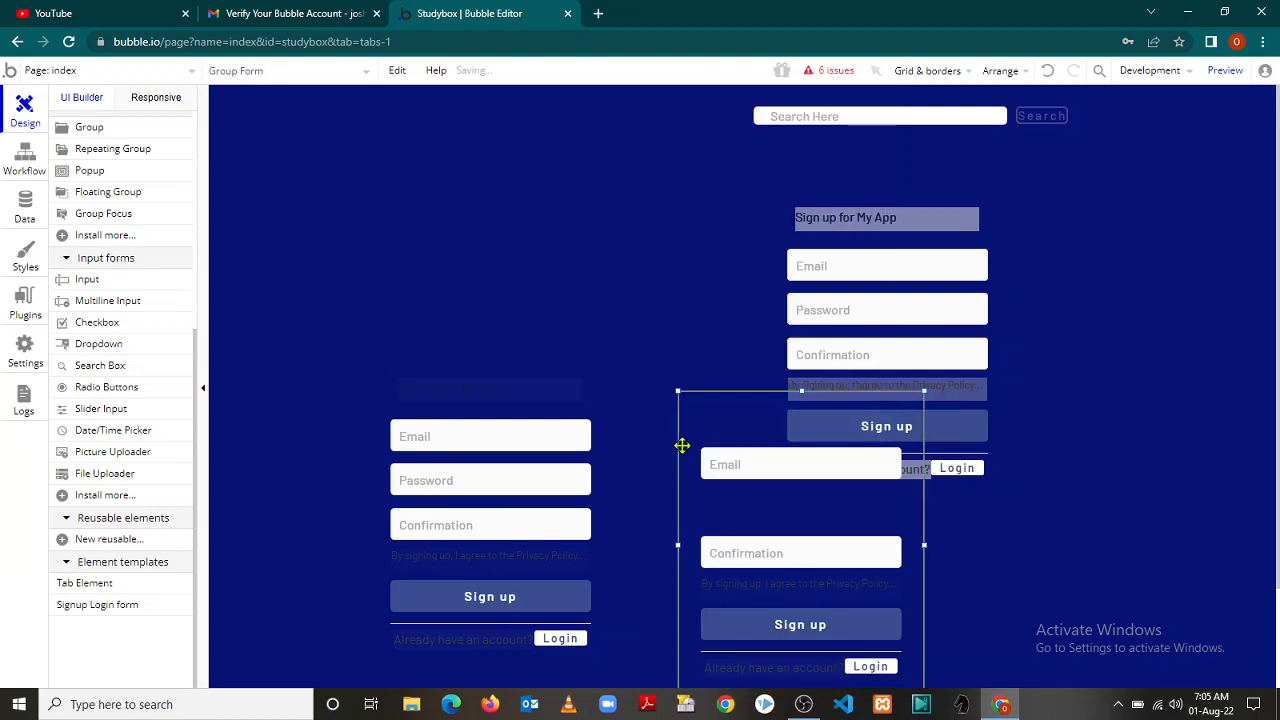
{"action": "right_click", "coordinate": [684, 454]}
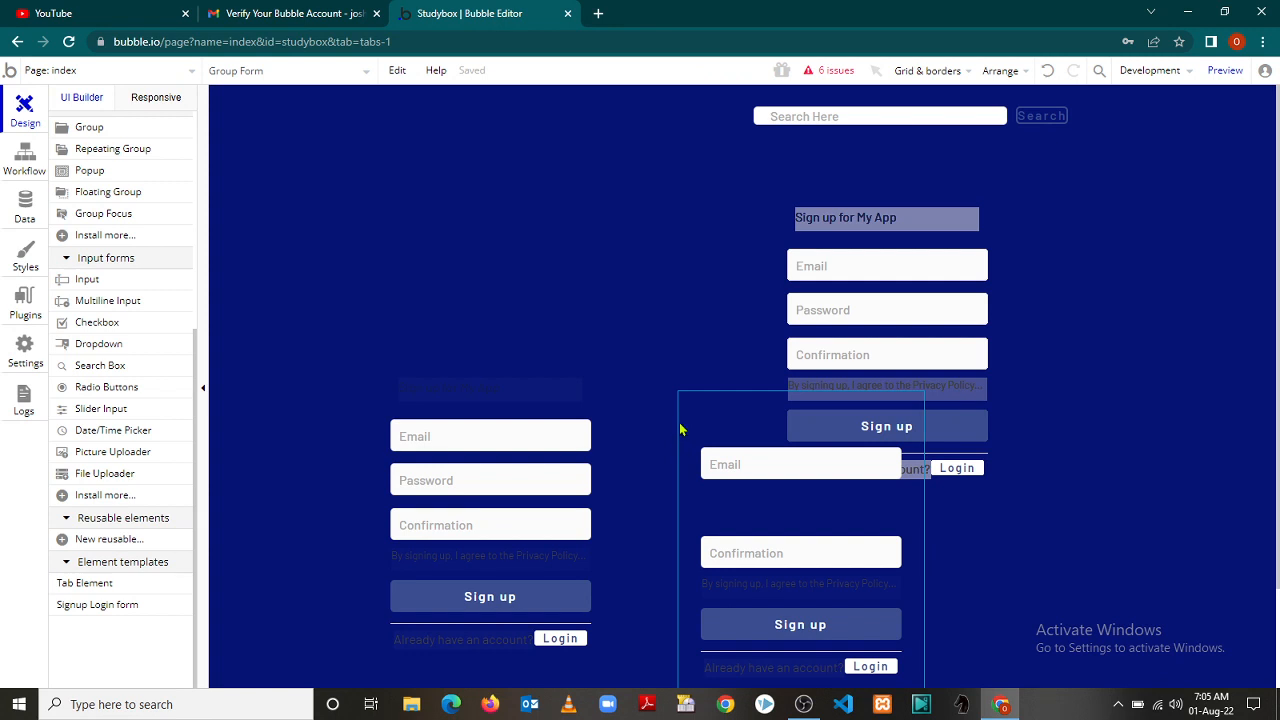
{"action": "key", "text": "Delete"}
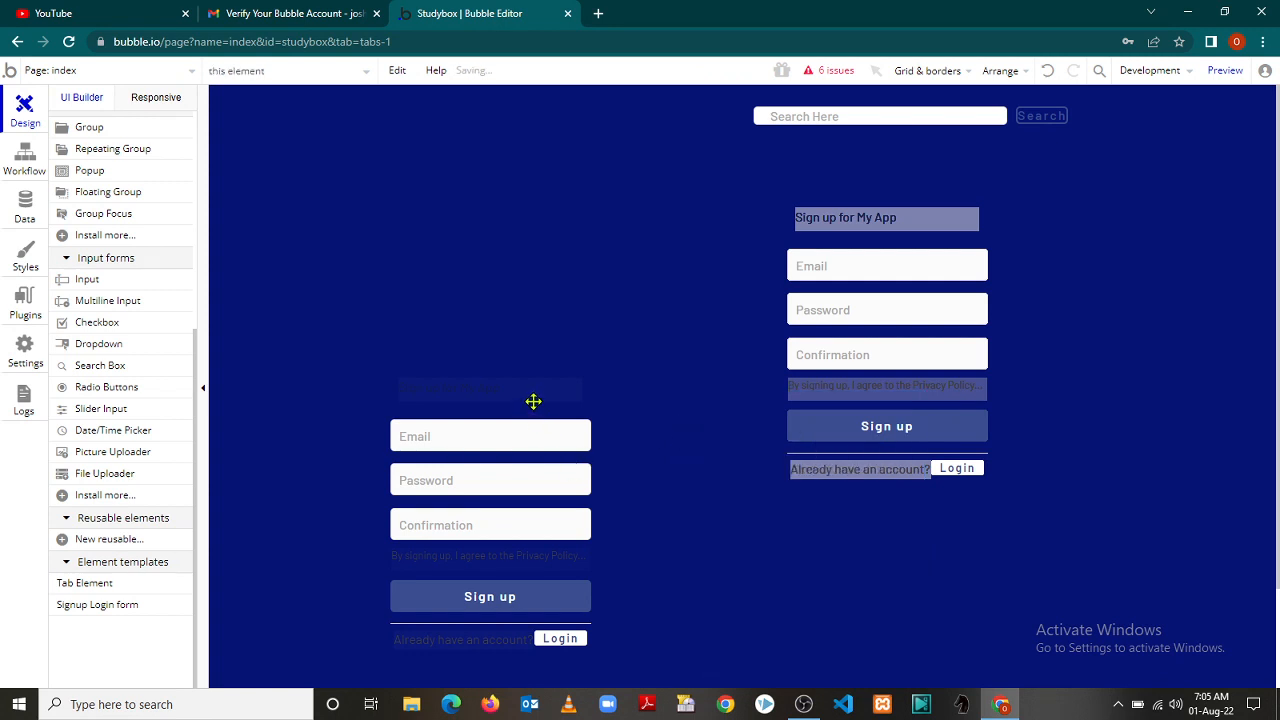
{"action": "left_click", "coordinate": [601, 406]}
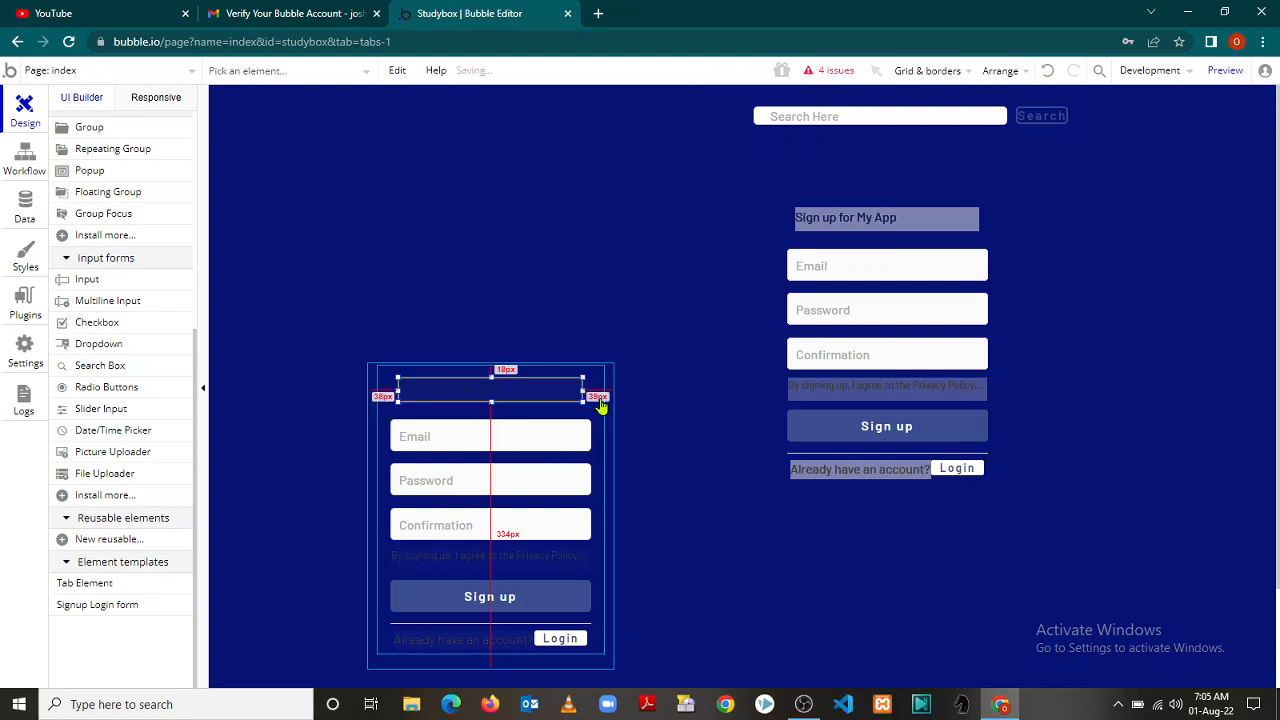
Delete the left signup form and open the remaining form's Group Log in properties
{"action": "key", "text": "Delete"}
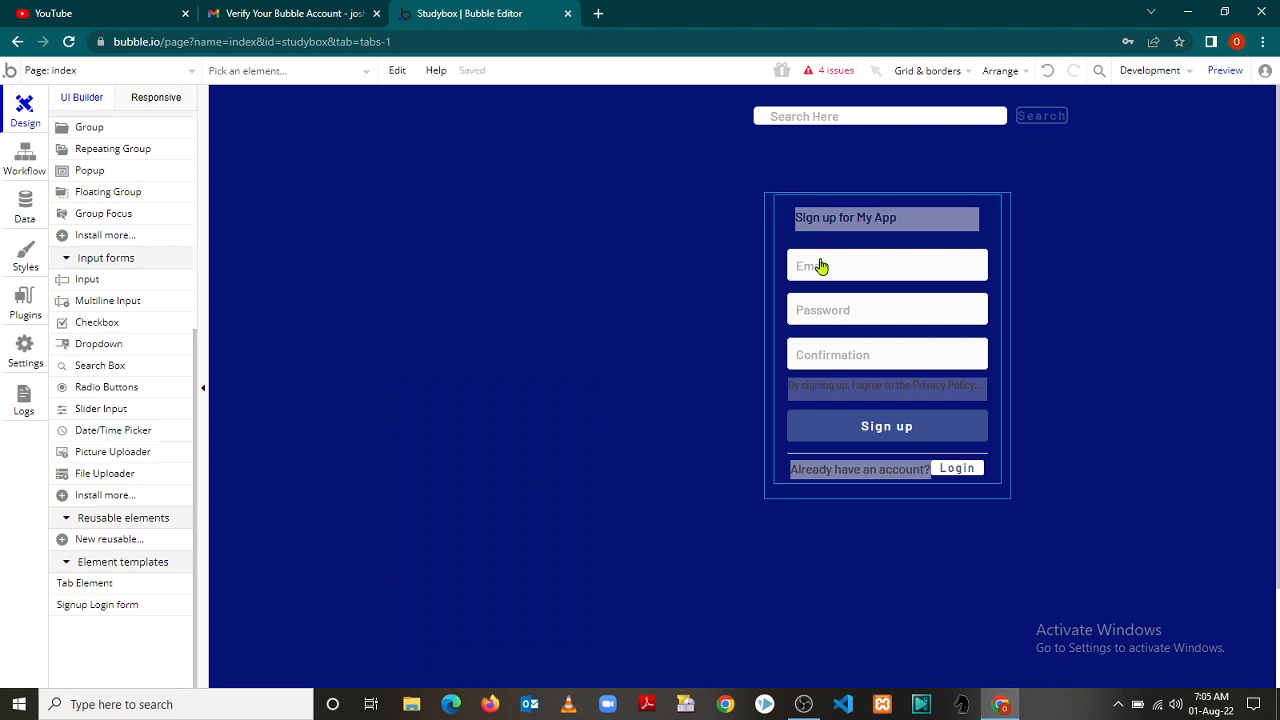
{"action": "left_click", "coordinate": [767, 227]}
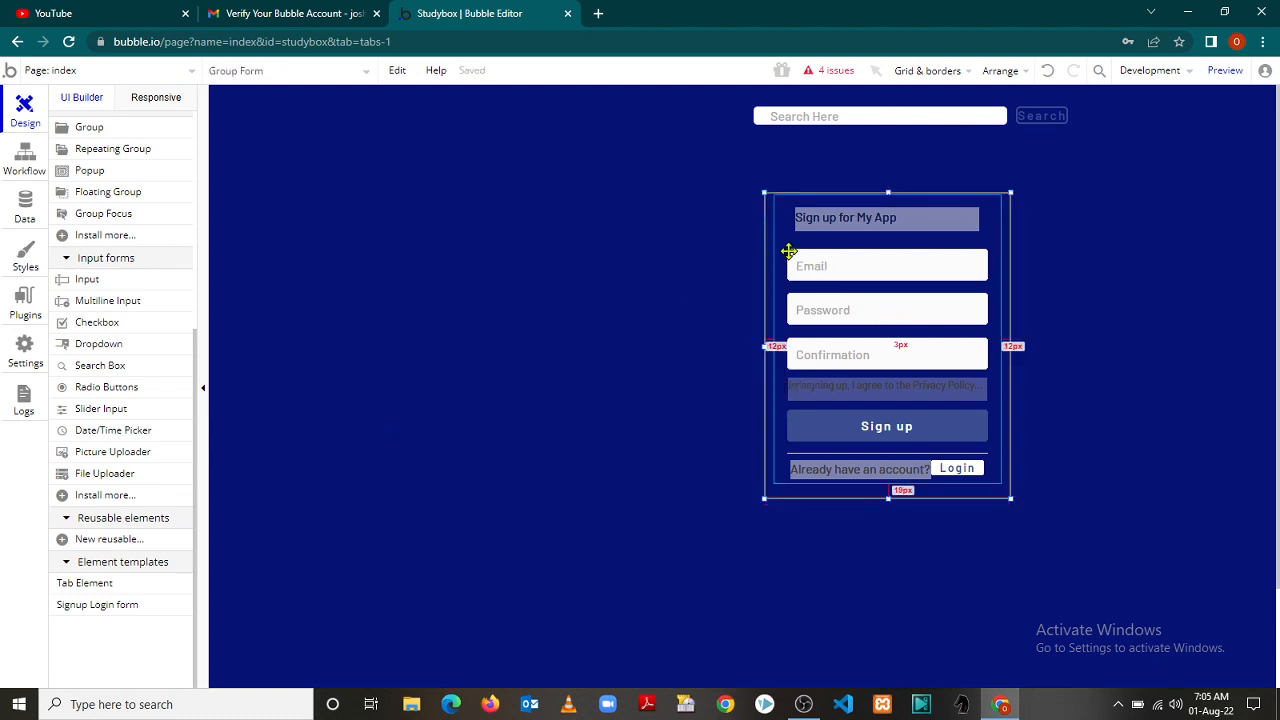
{"action": "left_click", "coordinate": [816, 276]}
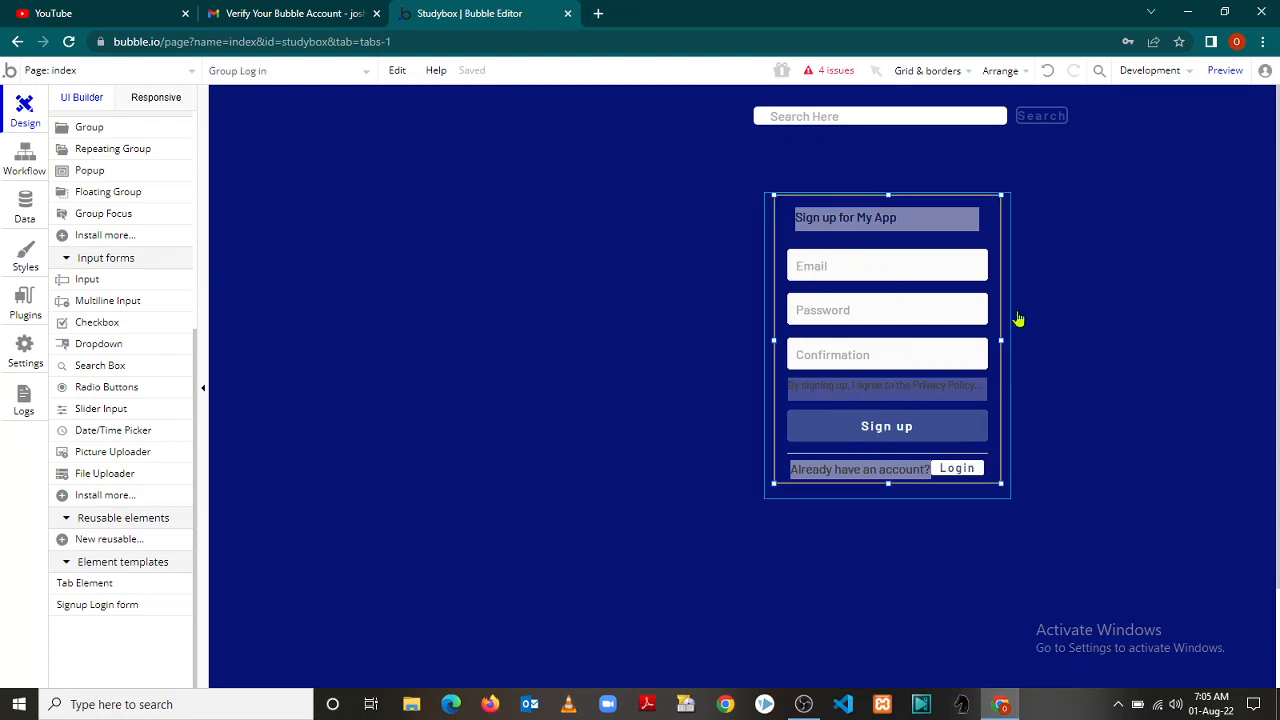
{"action": "double_click", "coordinate": [1002, 284]}
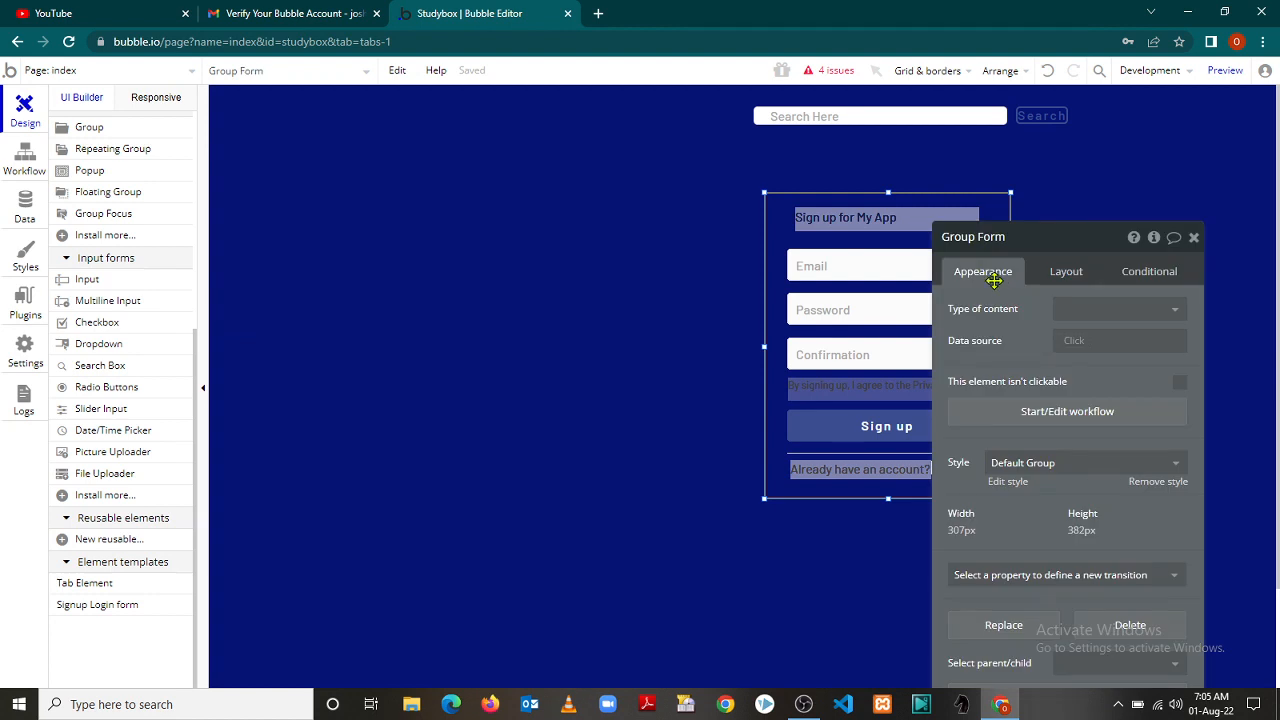
{"action": "left_click", "coordinate": [853, 259]}
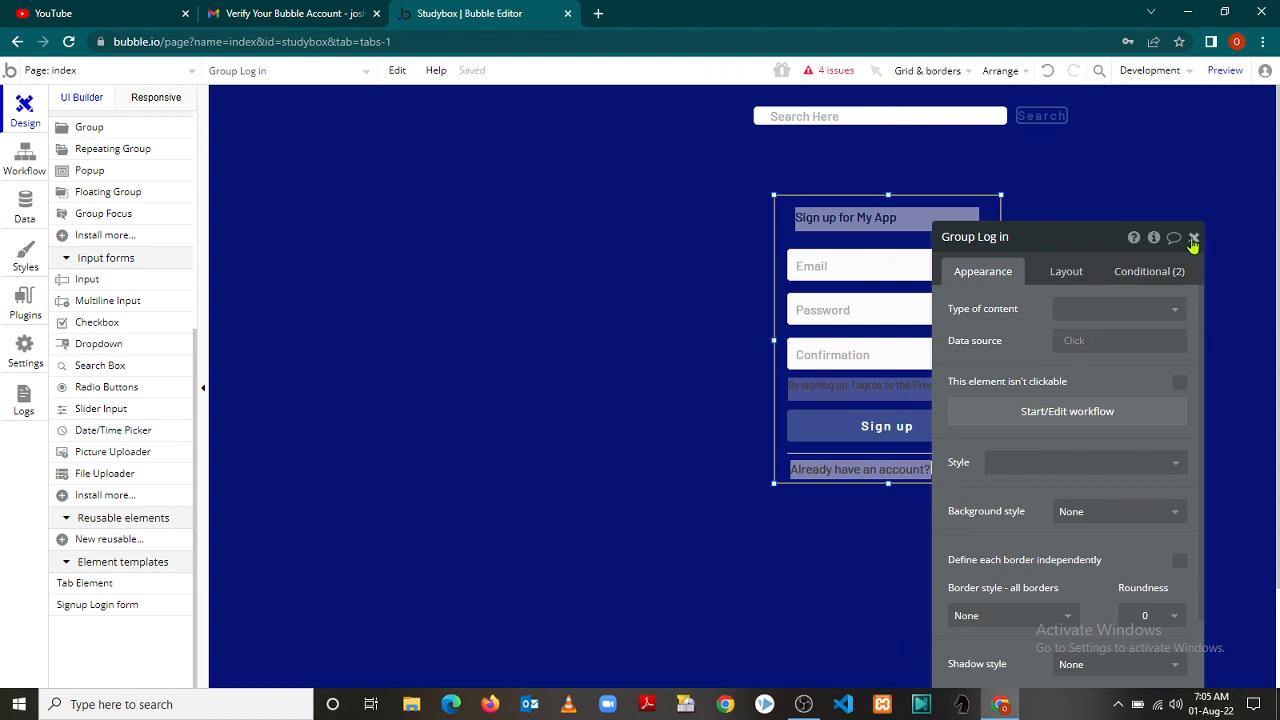
Set the Group Log in content type to text and nudge the signup group slightly right
{"action": "left_click", "coordinate": [1194, 237]}
{"action": "double_click", "coordinate": [866, 268]}
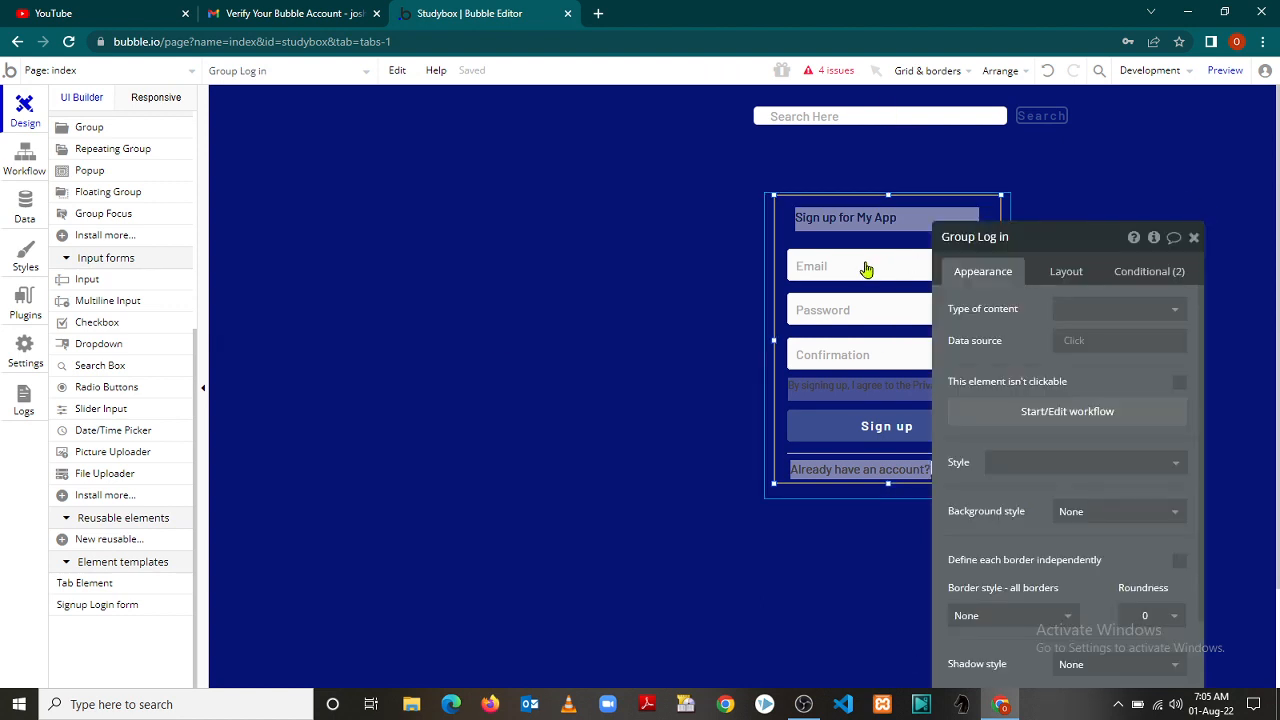
{"action": "left_click", "coordinate": [1092, 312]}
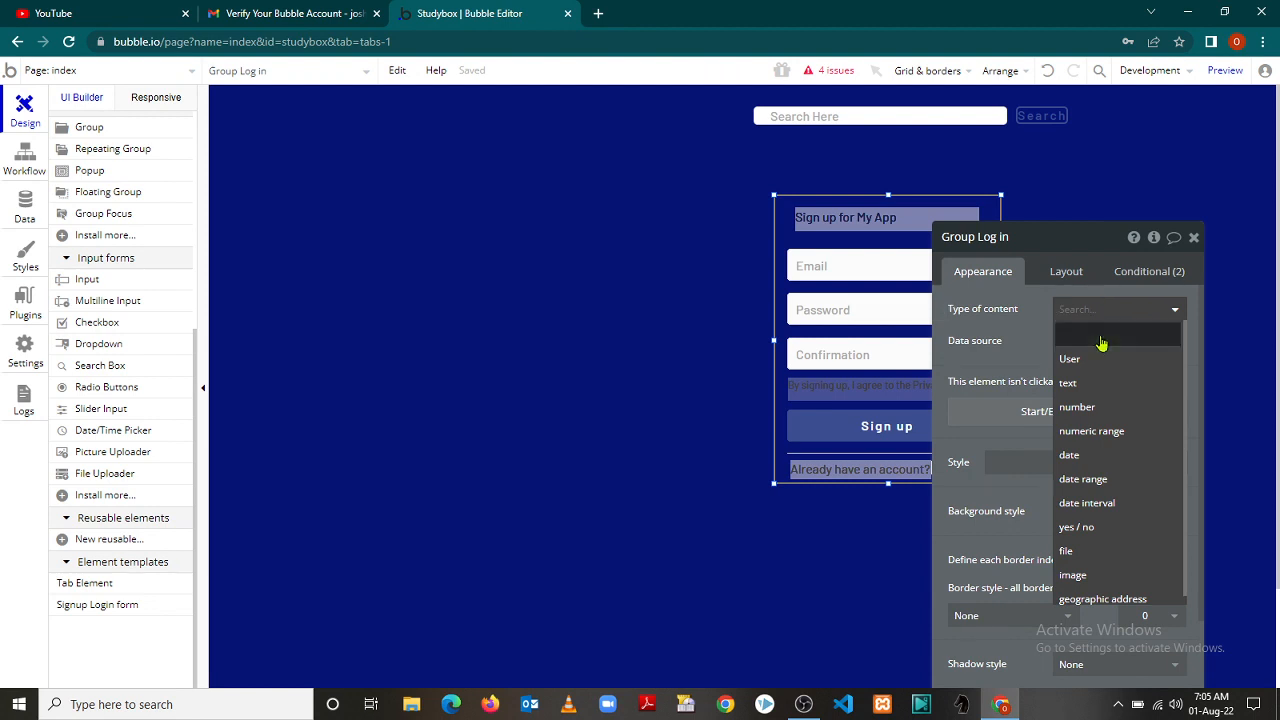
{"action": "left_click", "coordinate": [1088, 386]}
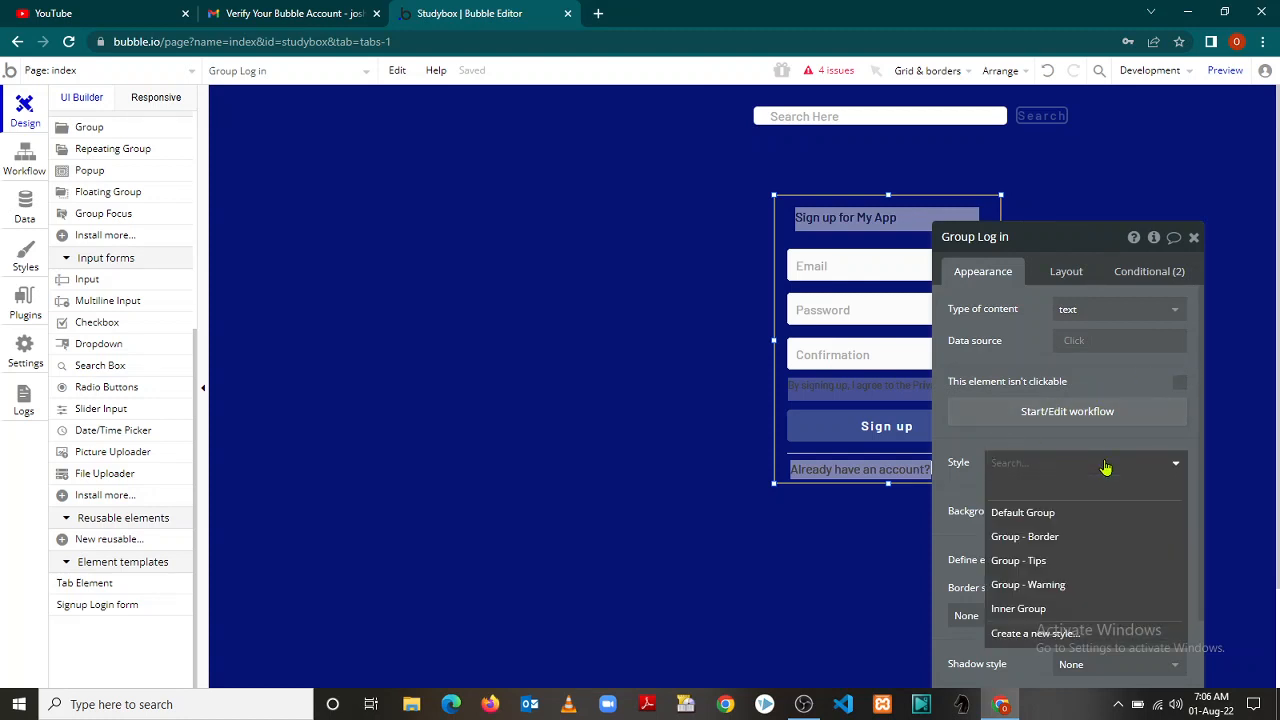
{"action": "left_click", "coordinate": [945, 492]}
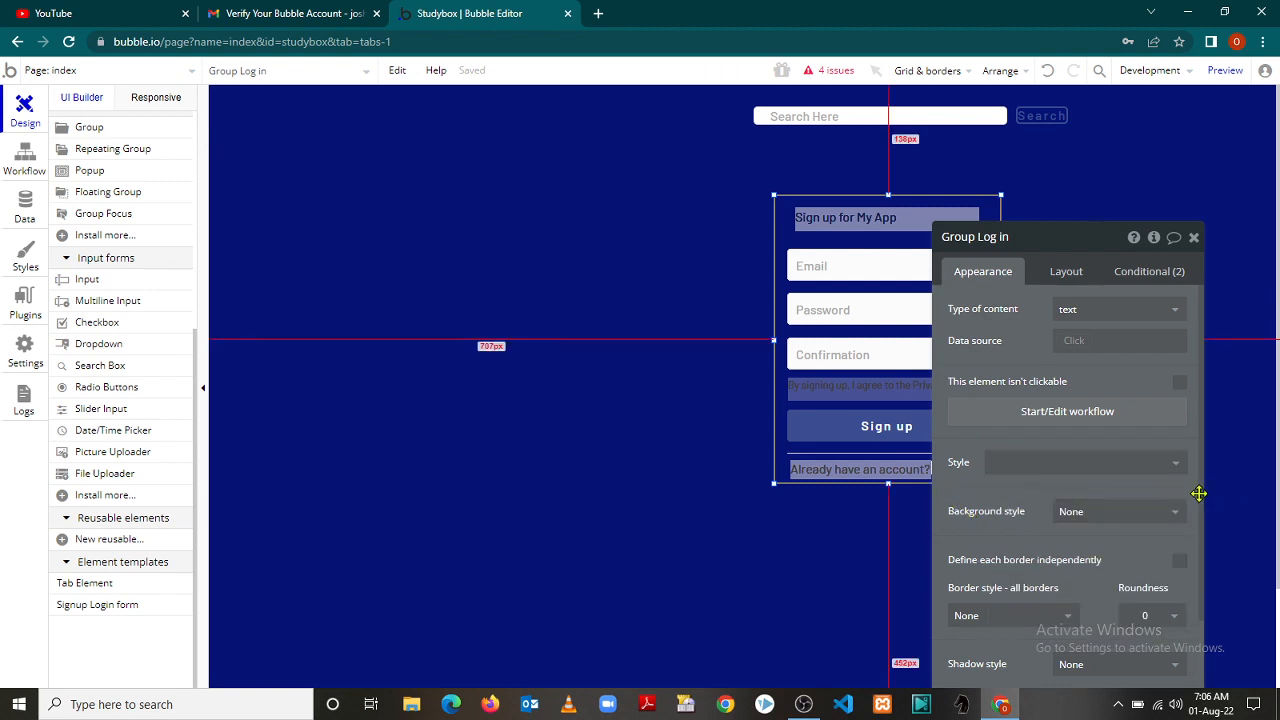
{"action": "scroll", "coordinate": [1200, 500], "scroll_direction": "down", "scroll_amount": 1}
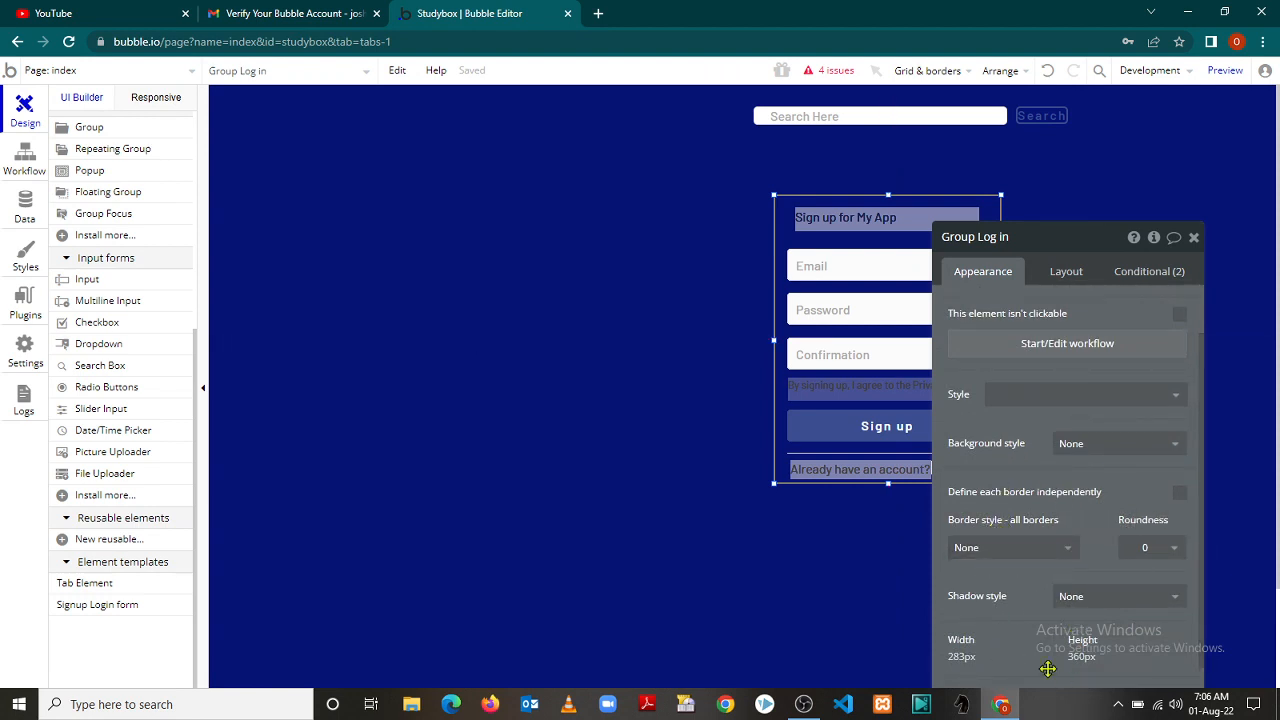
{"action": "left_click", "coordinate": [1194, 238]}
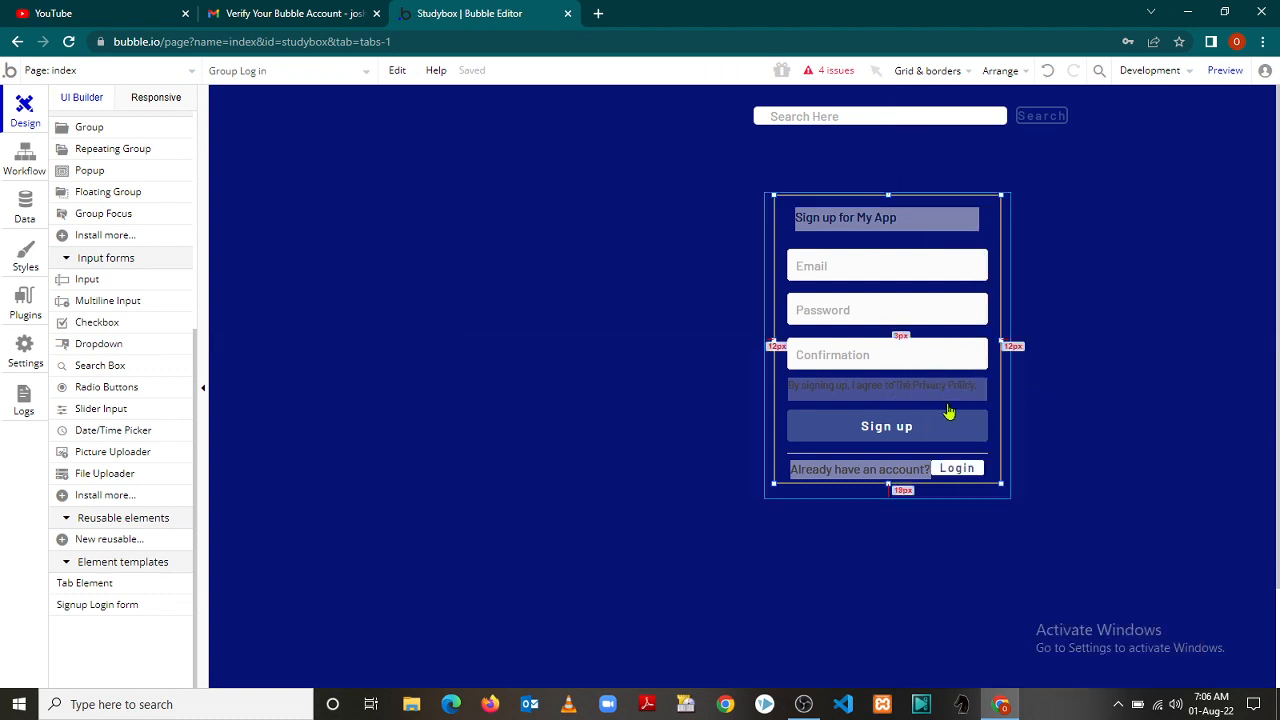
{"action": "mouse_move", "coordinate": [925, 397]}
{"action": "left_mouse_down"}
{"action": "mouse_move", "coordinate": [926, 420]}
{"action": "mouse_move", "coordinate": [933, 395]}
{"action": "left_mouse_up"}
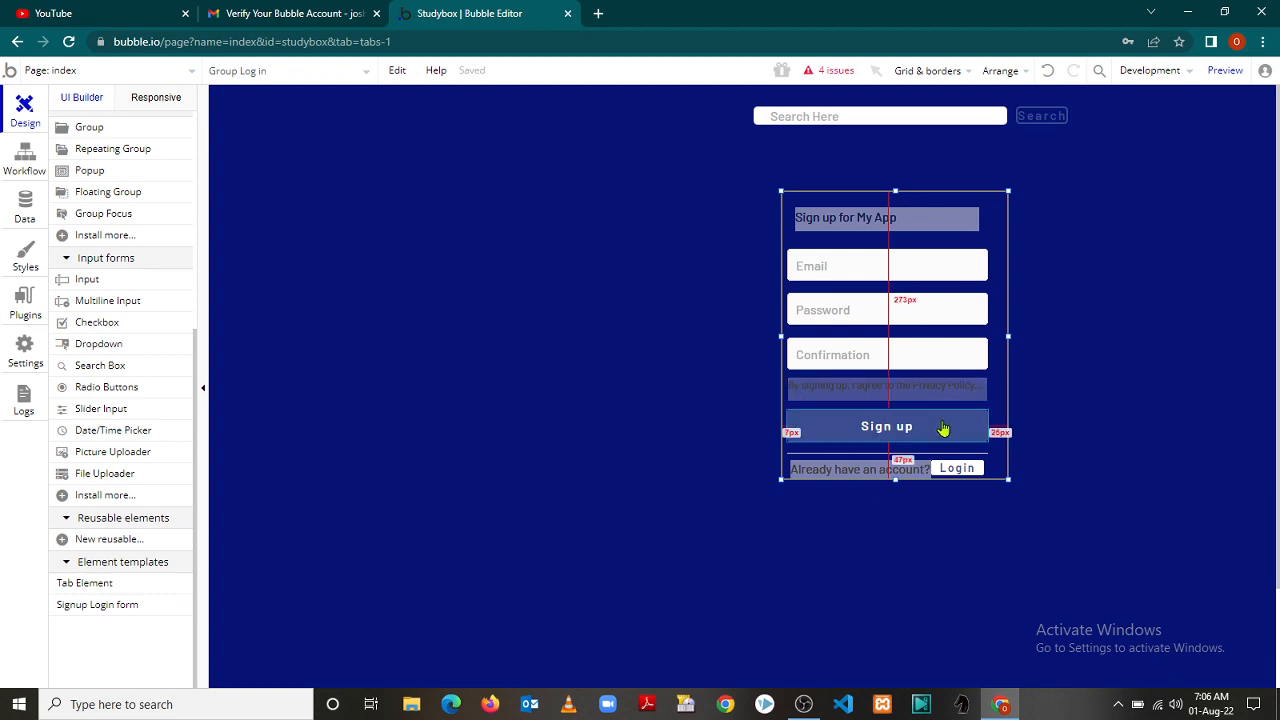
Narrow the Sign up button's width from 251 to 70 px
{"action": "right_click", "coordinate": [943, 428]}
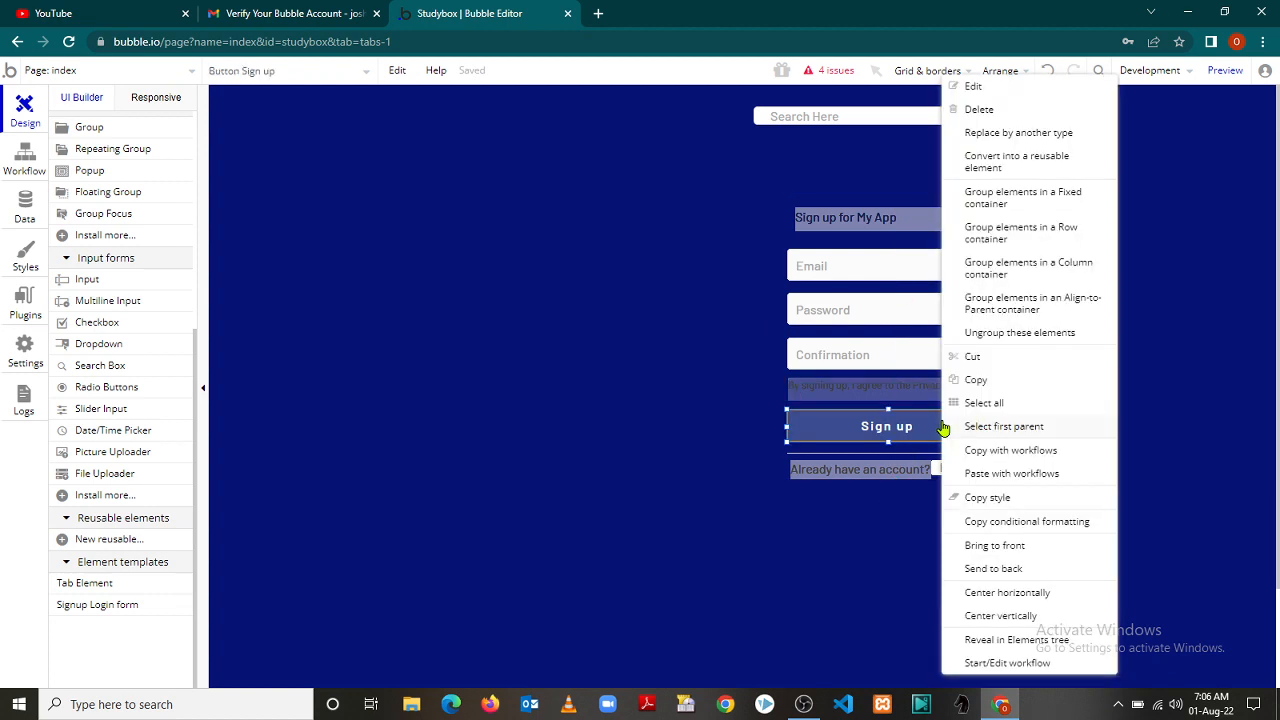
{"action": "left_click", "coordinate": [928, 430]}
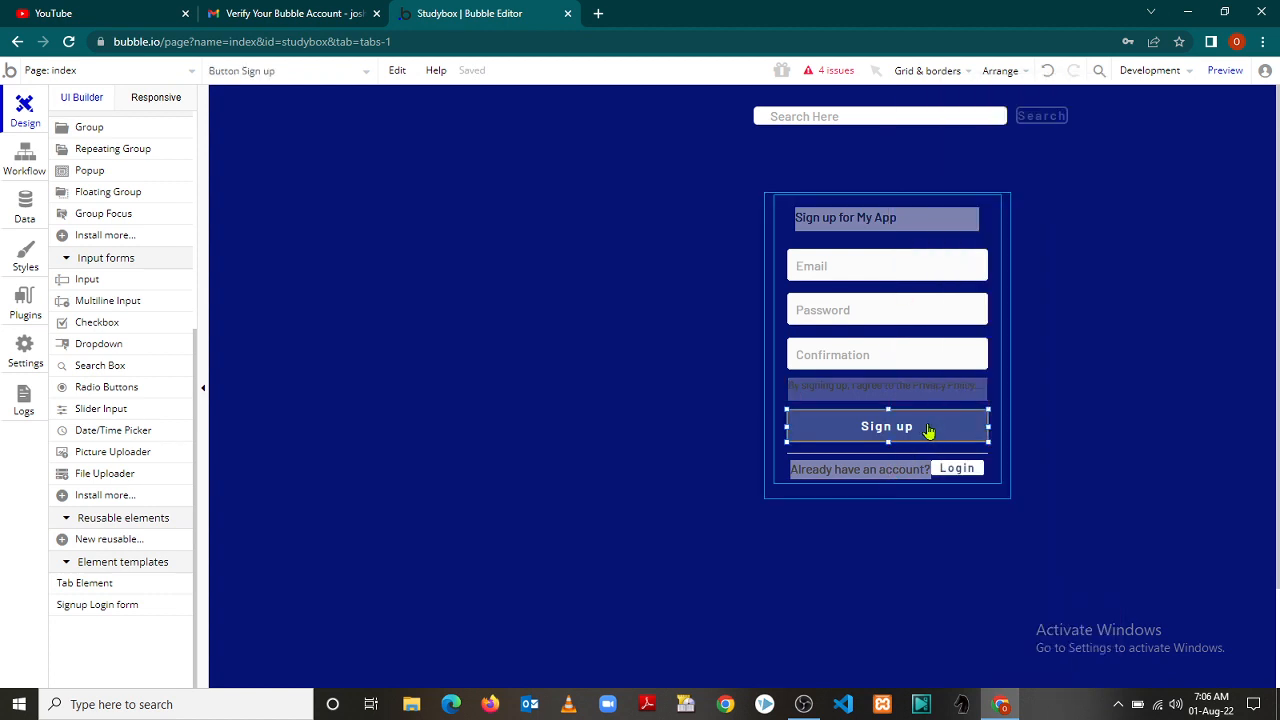
{"action": "double_click", "coordinate": [928, 430]}
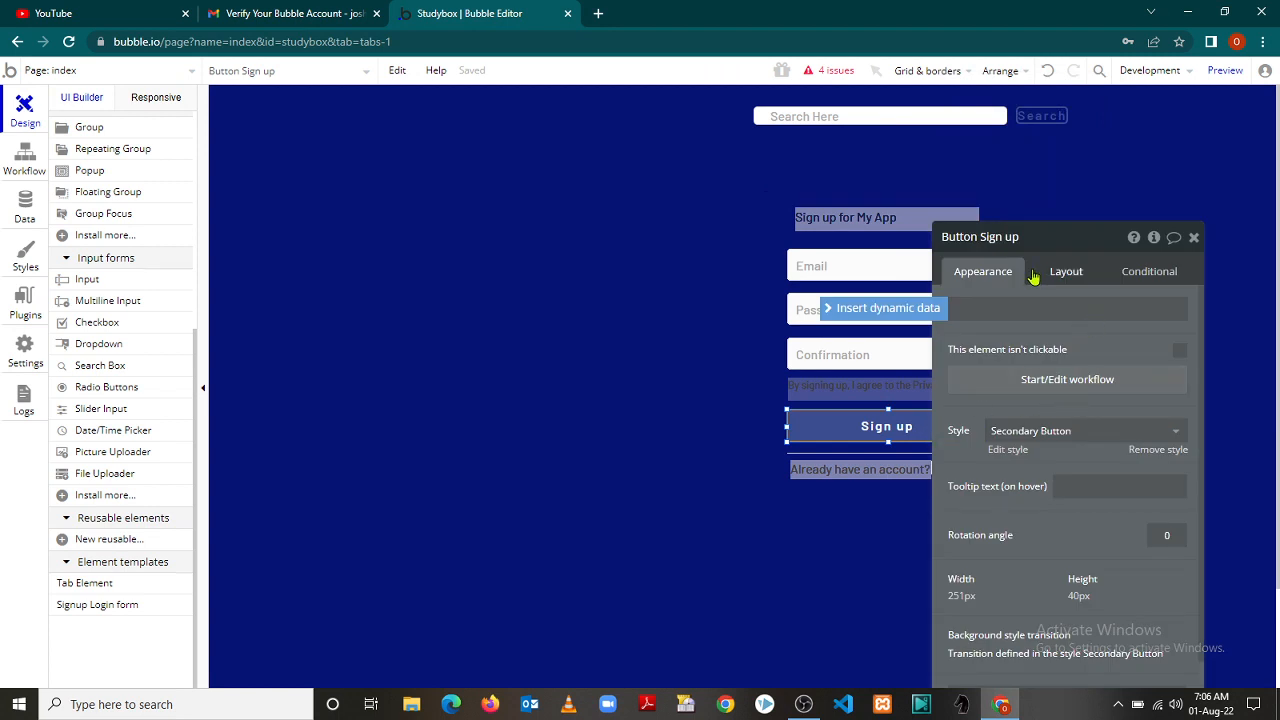
{"action": "left_click", "coordinate": [963, 594]}
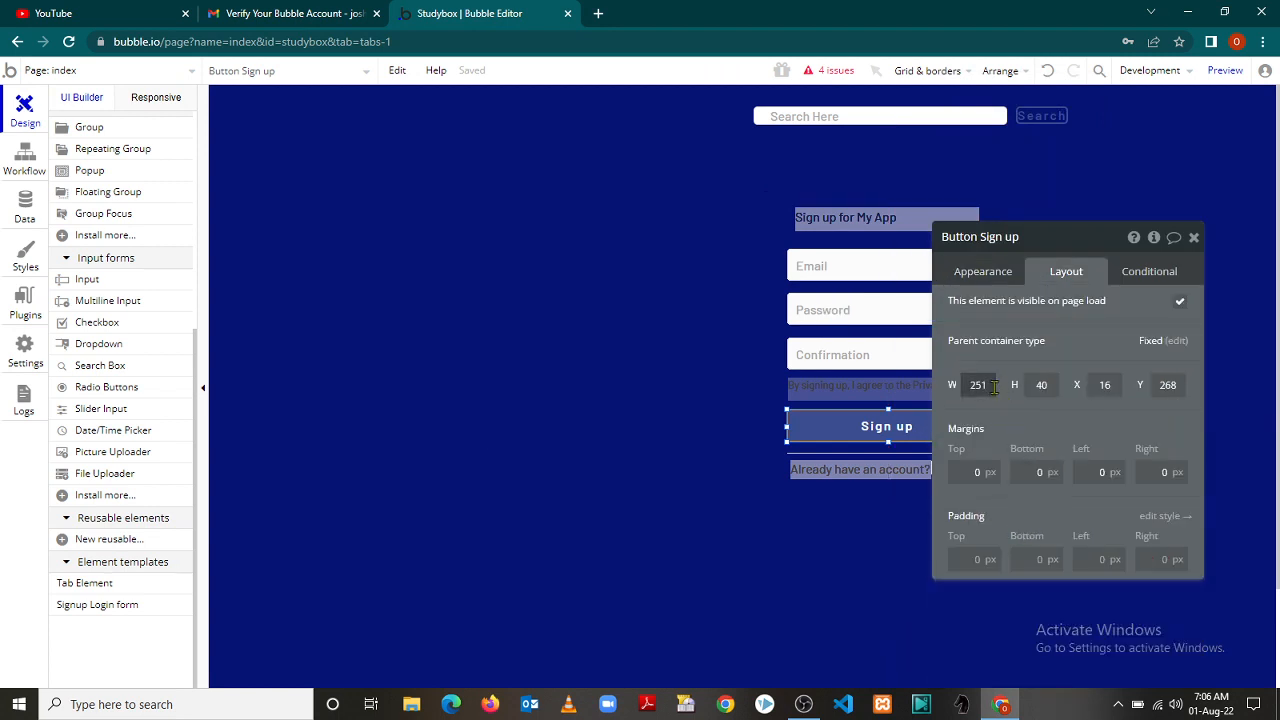
{"action": "left_click", "coordinate": [963, 385]}
{"action": "type", "text": "70"}
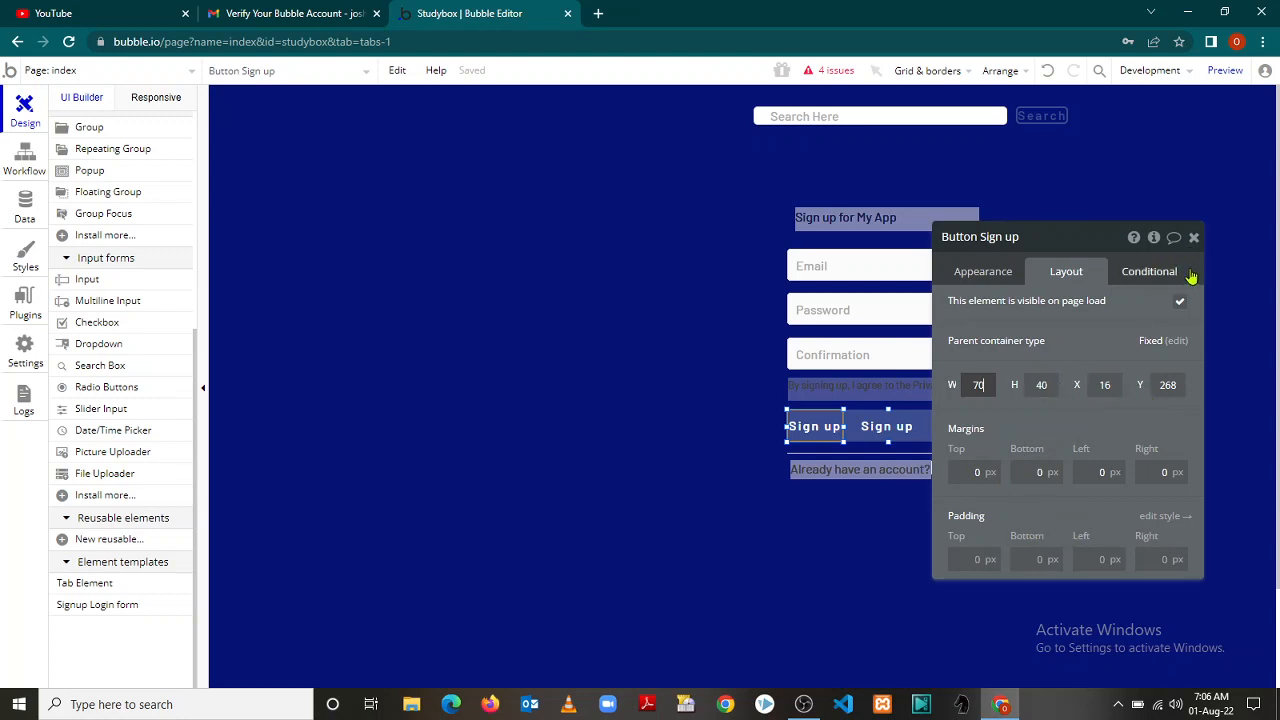
{"action": "left_click", "coordinate": [1193, 237]}
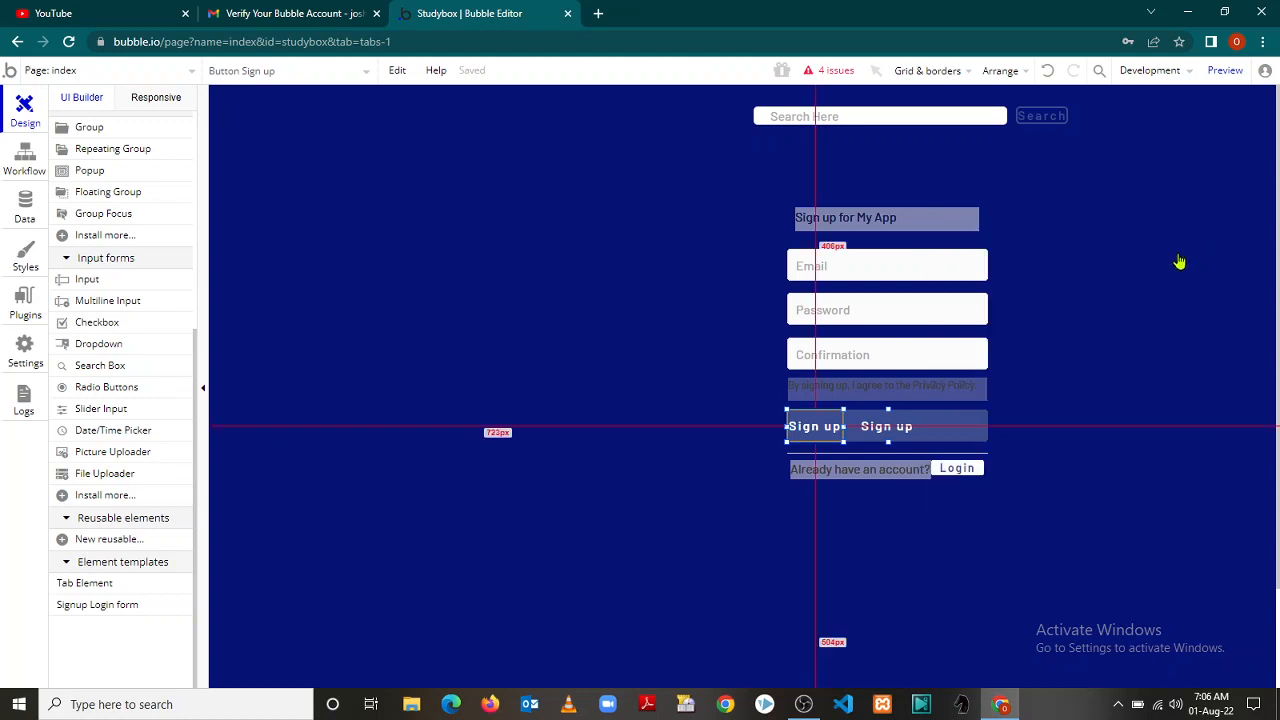
{"action": "left_click", "coordinate": [977, 433]}
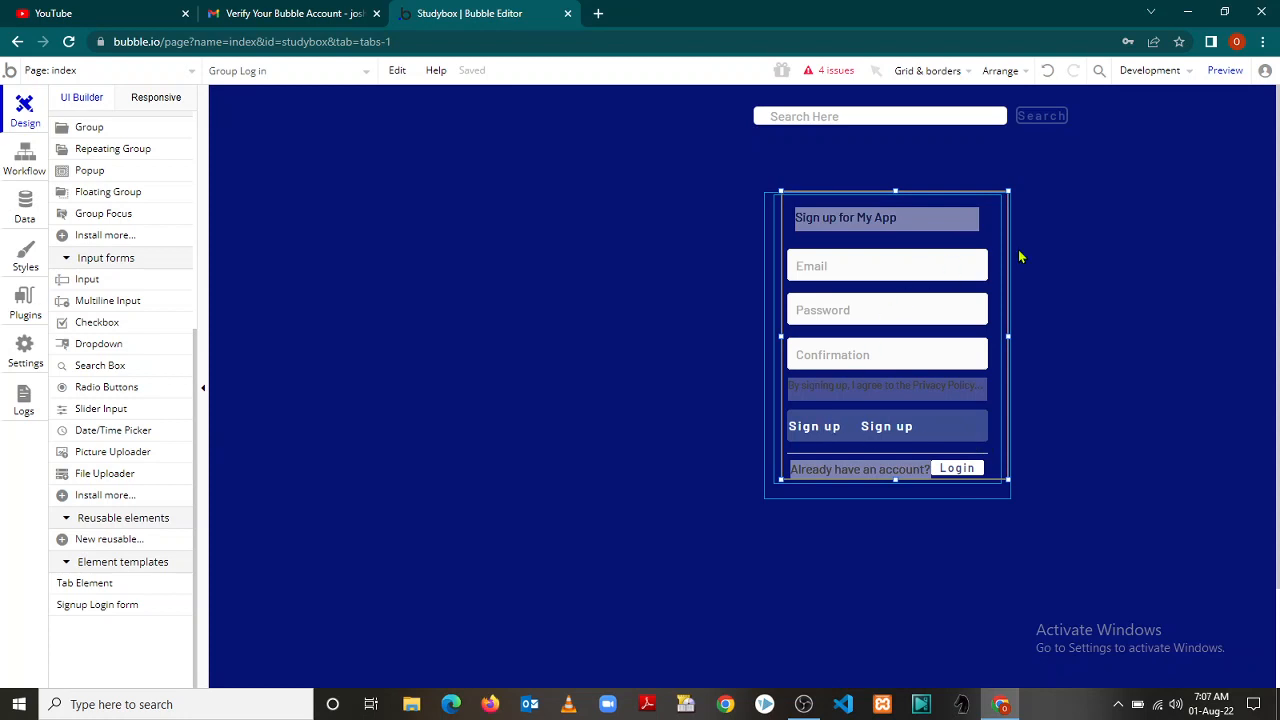
{"action": "left_click", "coordinate": [698, 336]}
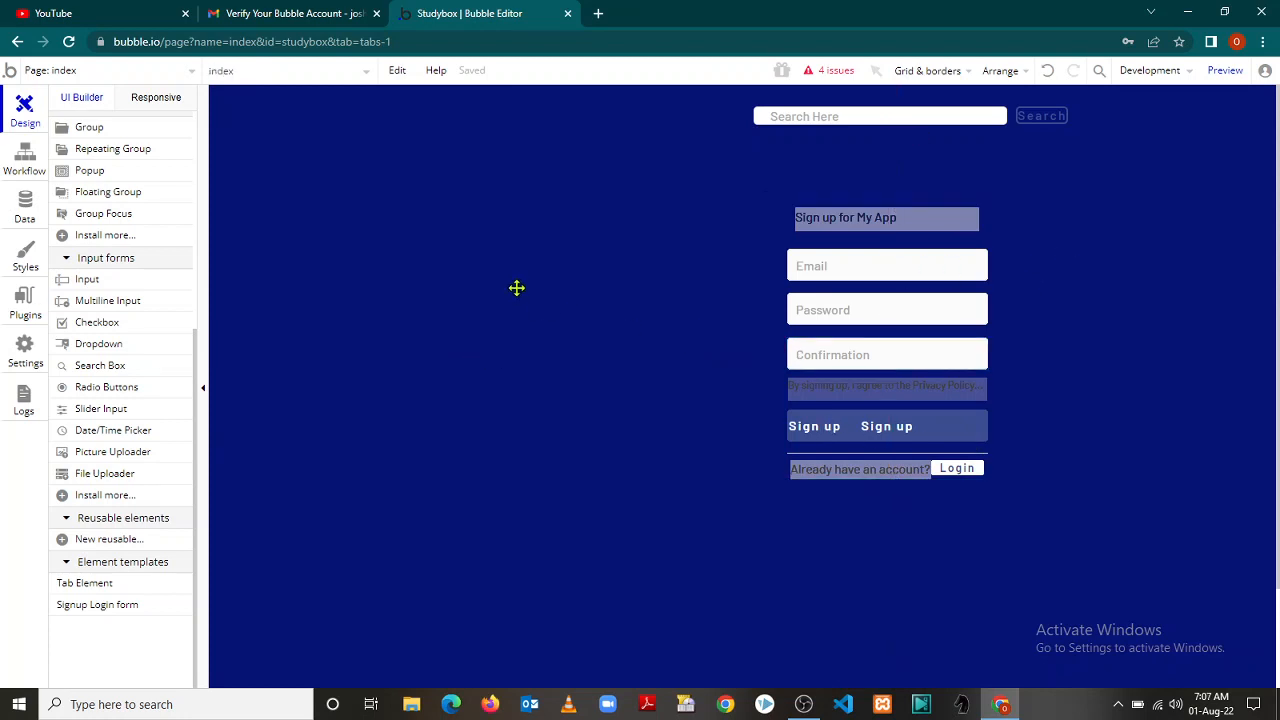
{"action": "left_click_drag", "start_coordinate": [874, 377], "coordinate": [441, 481]}
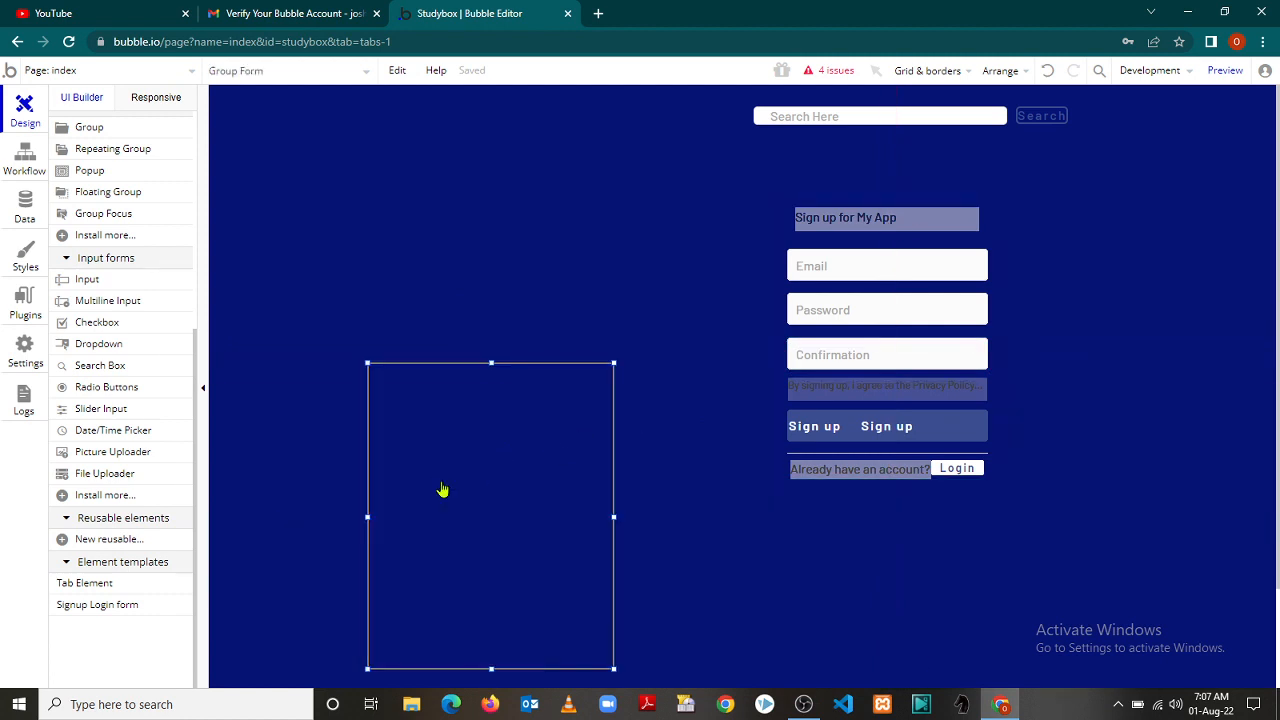
{"action": "left_click", "coordinate": [441, 484]}
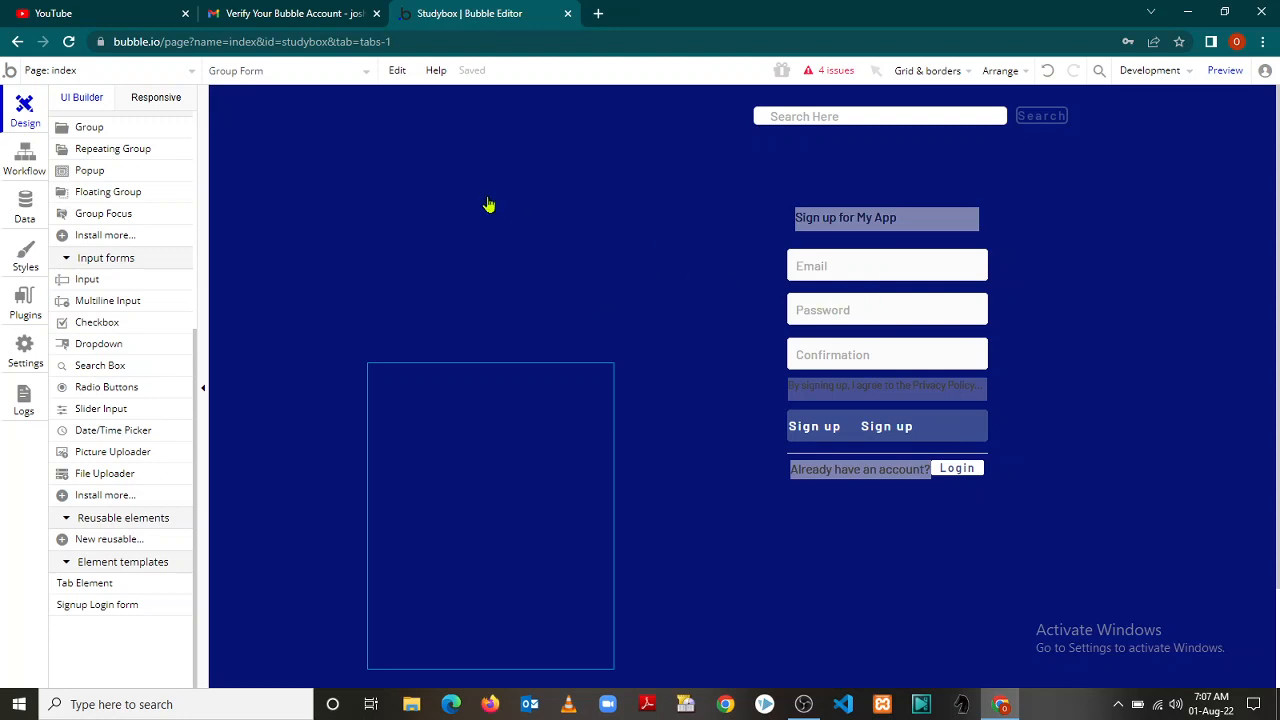
{"action": "left_click", "coordinate": [83, 283]}
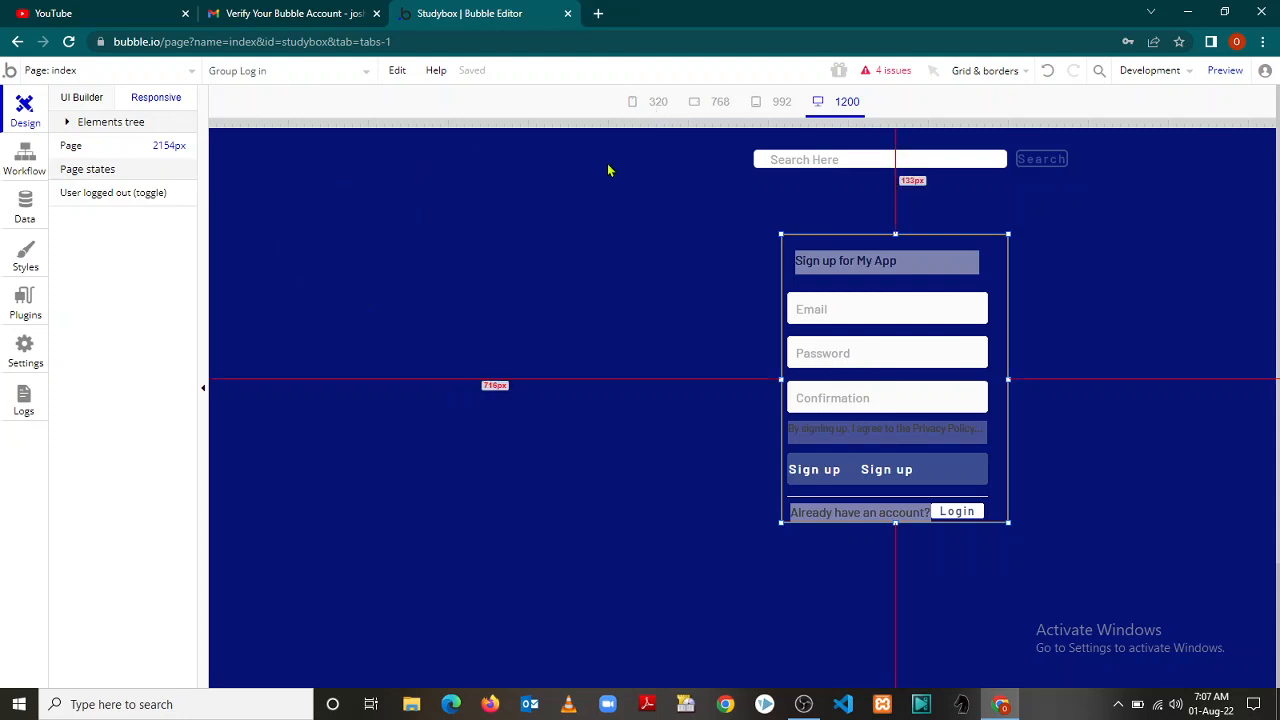
{"action": "left_click", "coordinate": [82, 100]}
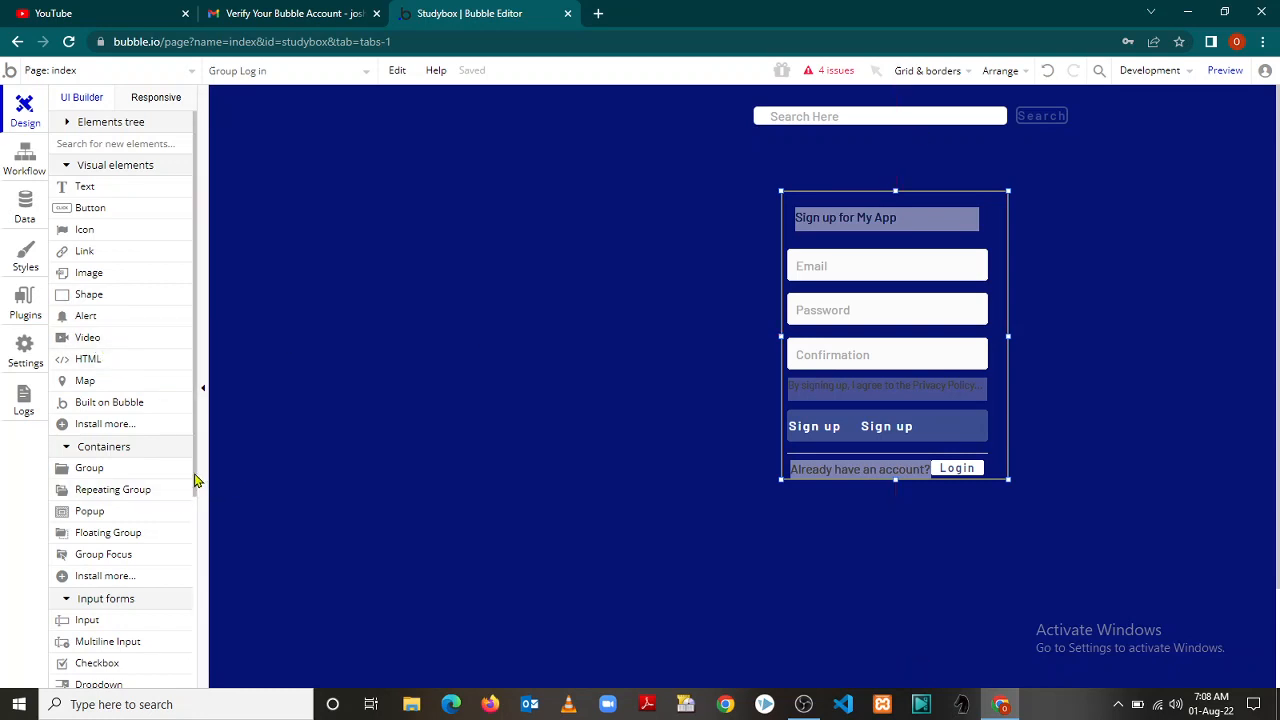
{"action": "left_click_drag", "start_coordinate": [196, 481], "coordinate": [200, 440]}
Drop a Text element near the top left, then pause and resume the recording
{"action": "left_click", "coordinate": [86, 188]}
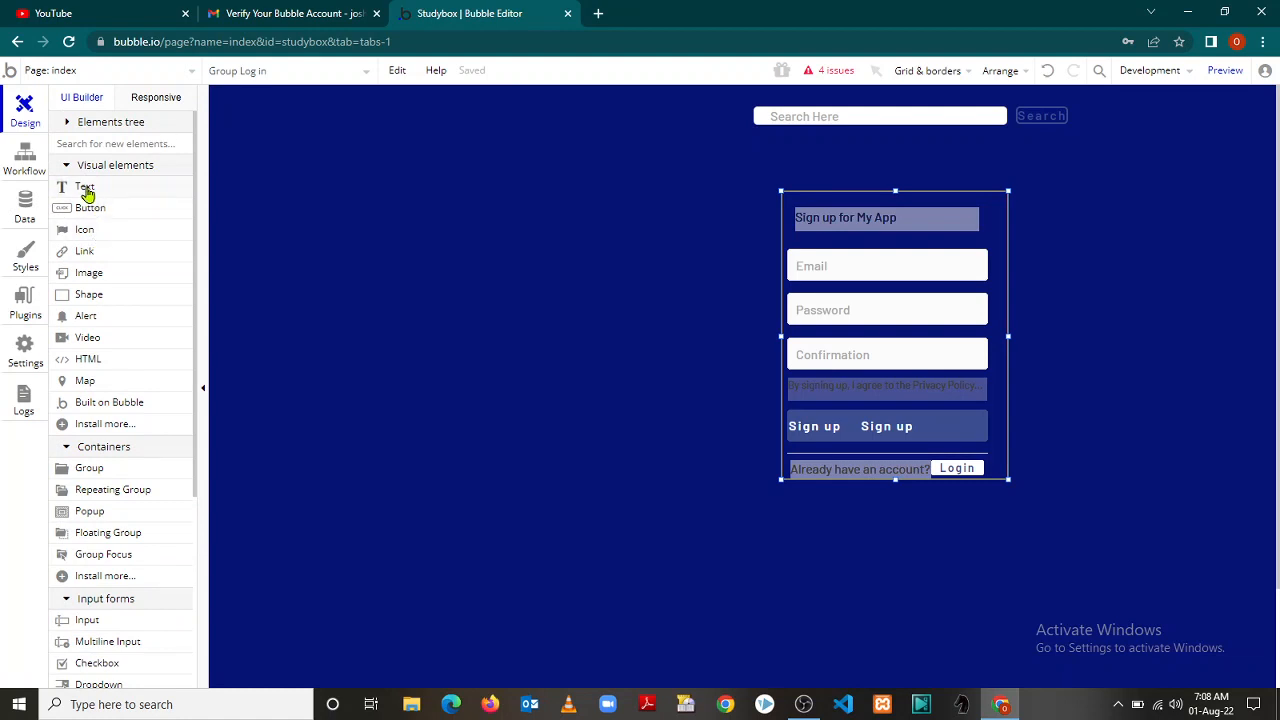
{"action": "left_click_drag", "start_coordinate": [380, 163], "coordinate": [429, 304]}
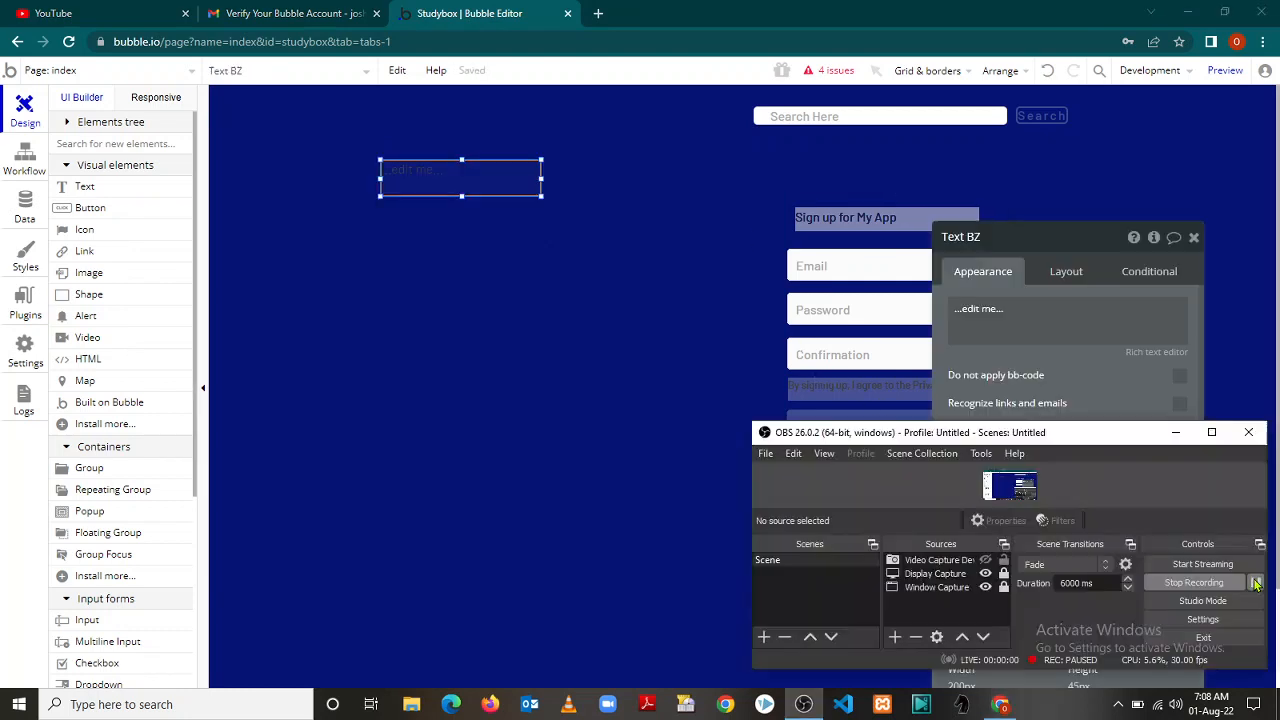
{"action": "left_click", "coordinate": [1257, 584]}
{"action": "left_click", "coordinate": [1176, 432]}
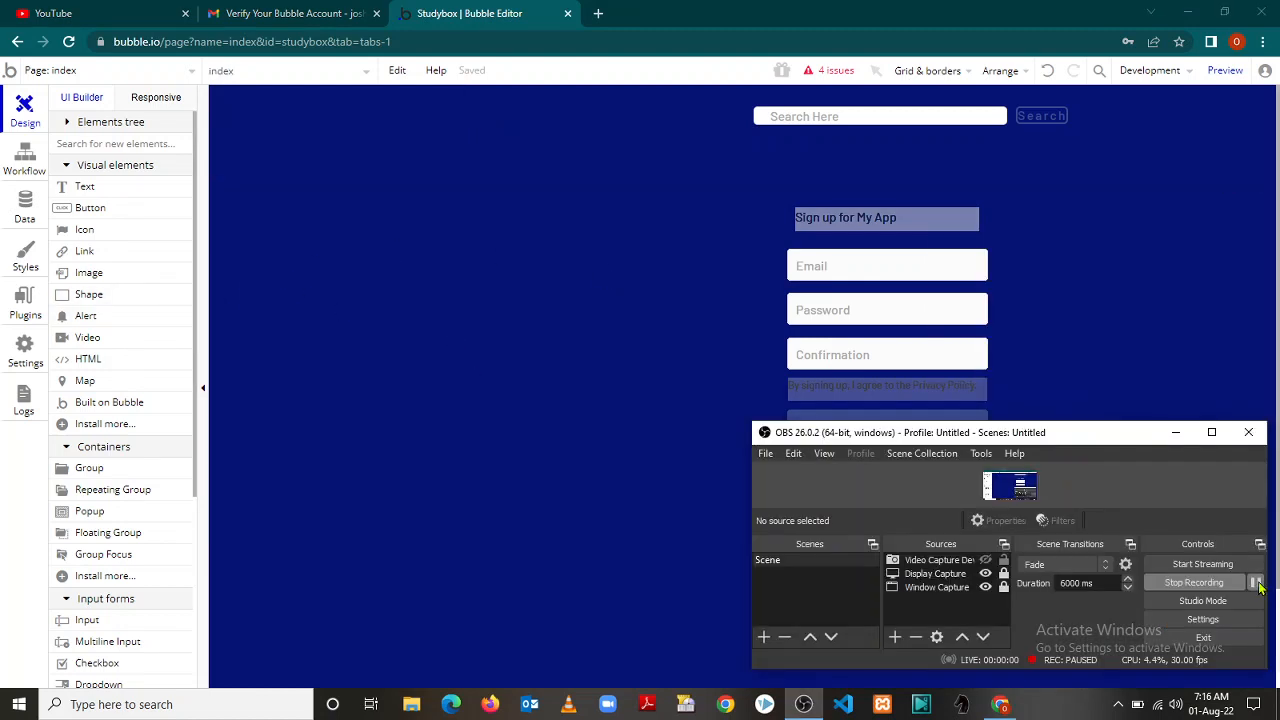
{"action": "left_click", "coordinate": [1256, 584]}
{"action": "left_click", "coordinate": [1175, 432]}
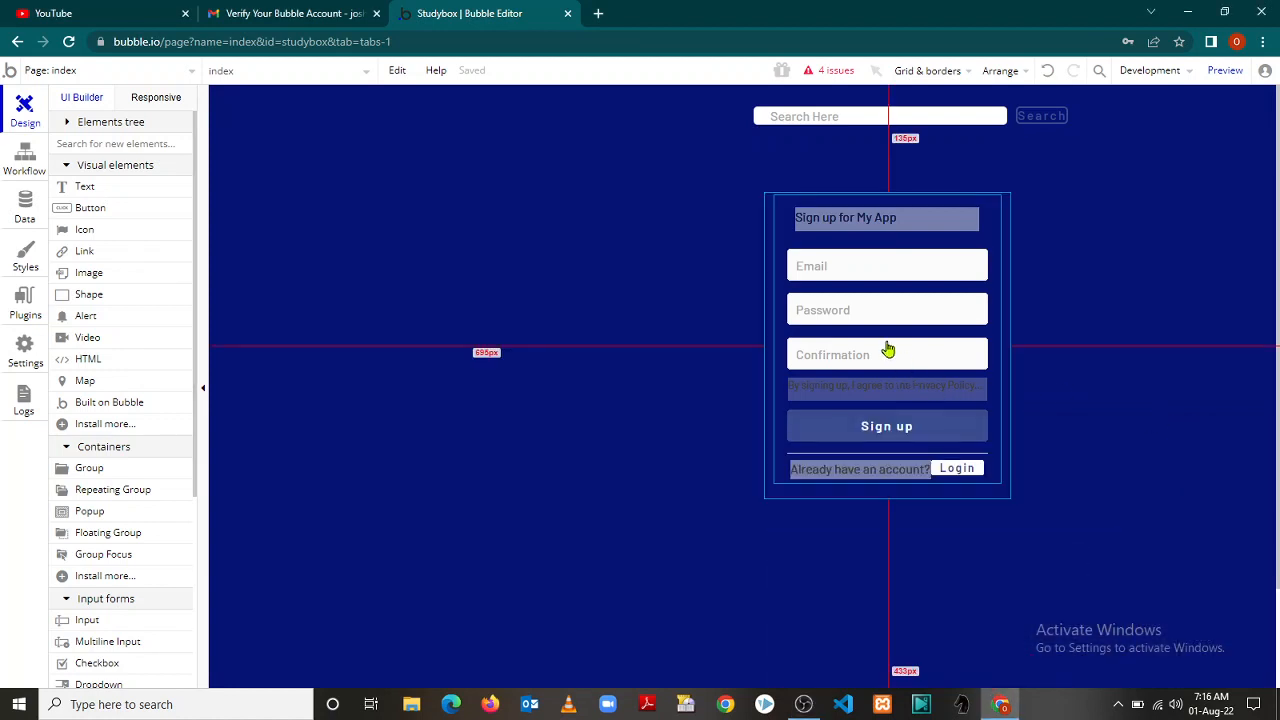
{"action": "left_click", "coordinate": [775, 338]}
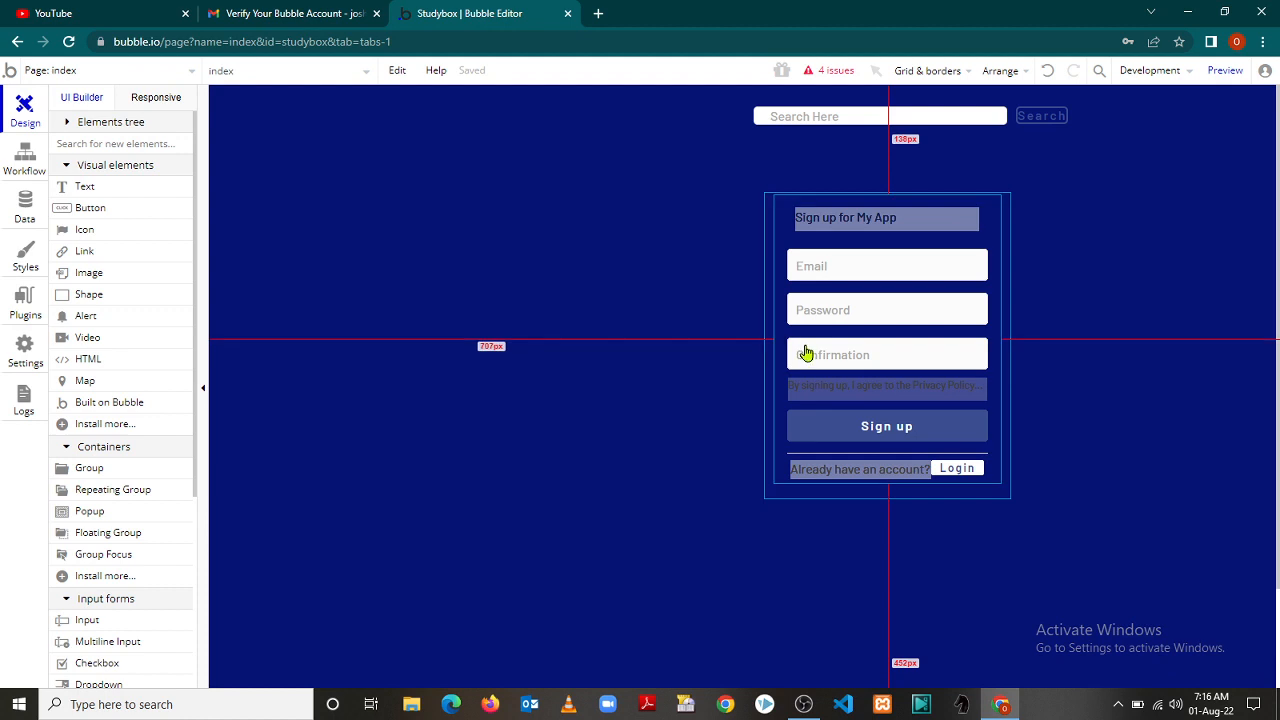
{"action": "key", "text": "Delete"}
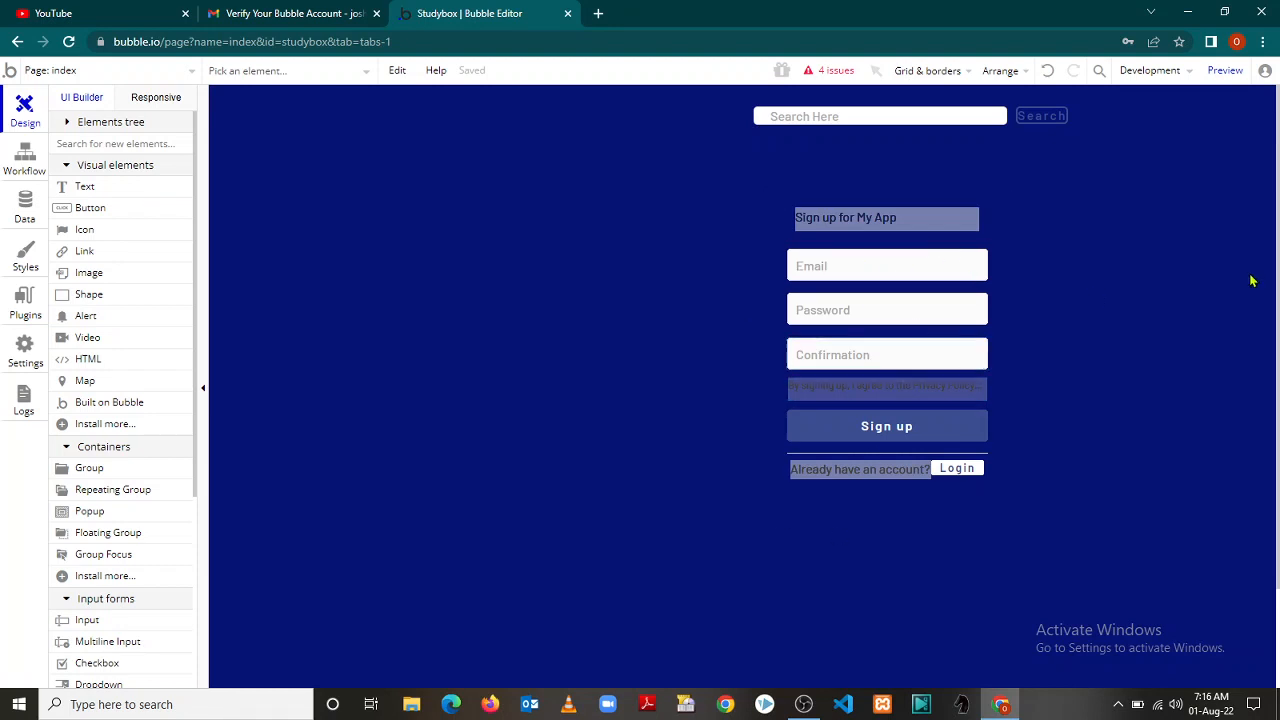
{"action": "left_click_drag", "start_coordinate": [937, 306], "coordinate": [794, 378]}
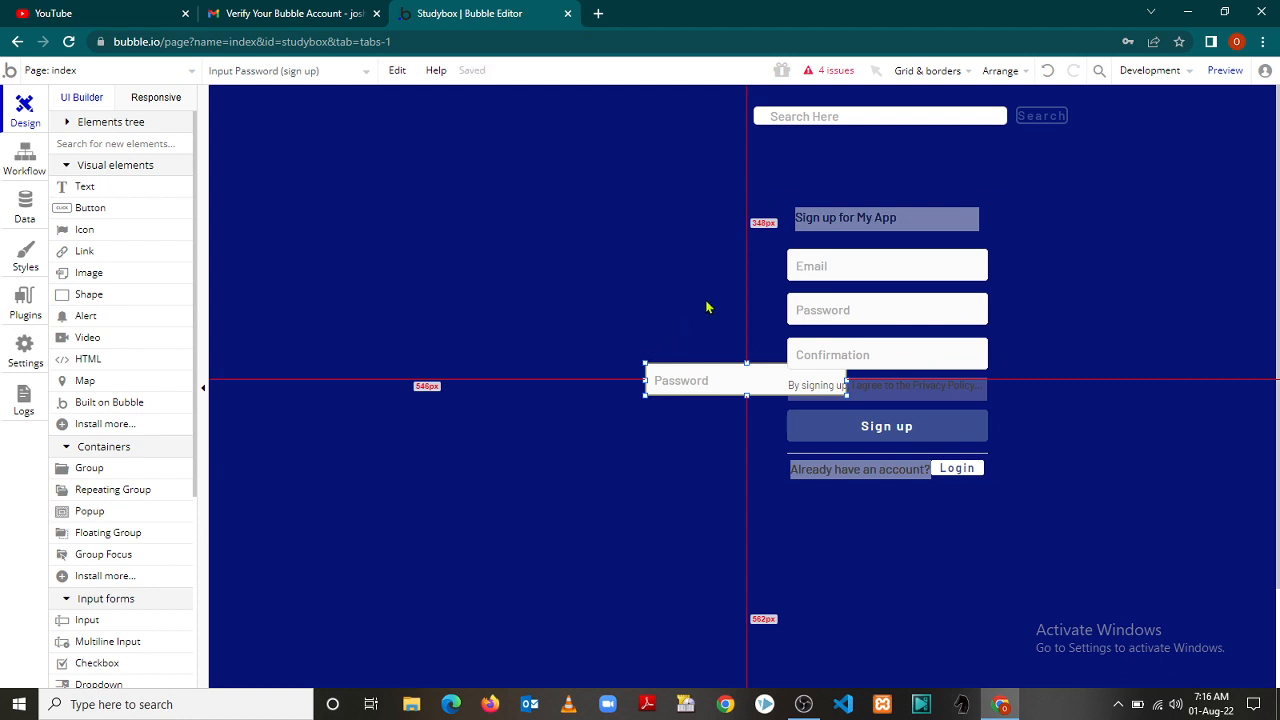
{"action": "key", "text": "Delete"}
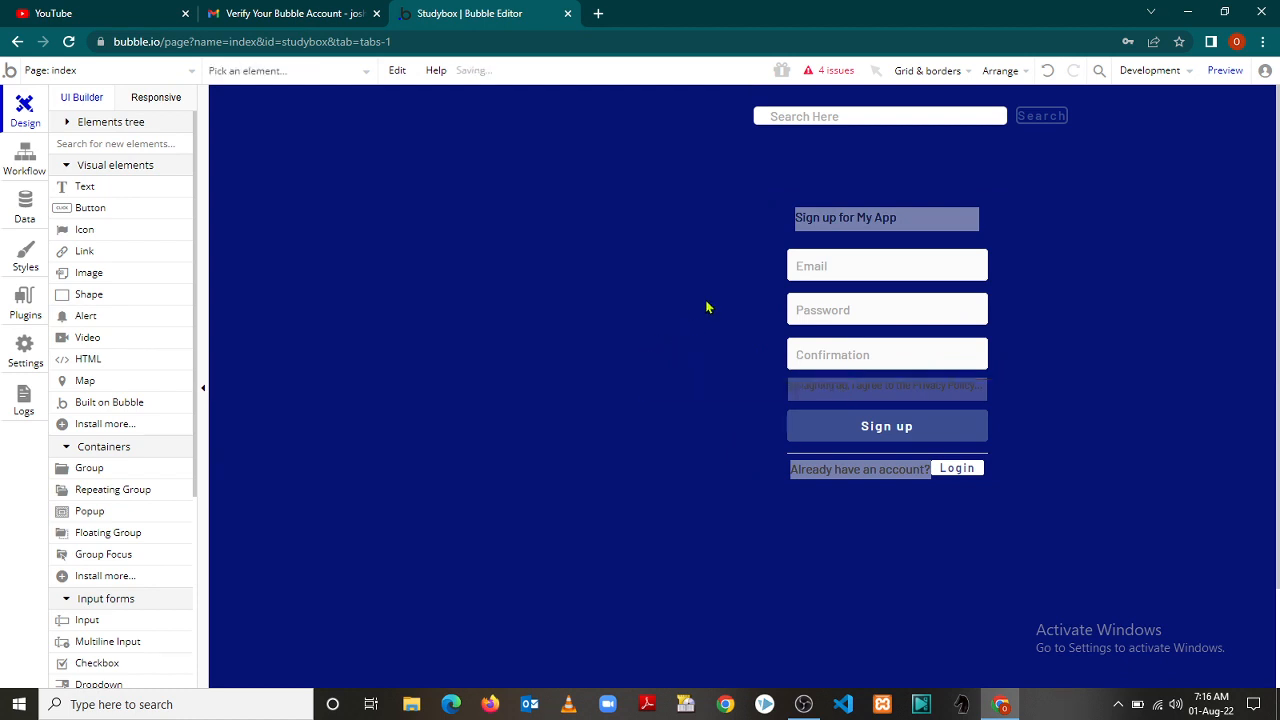
{"action": "left_click", "coordinate": [780, 200]}
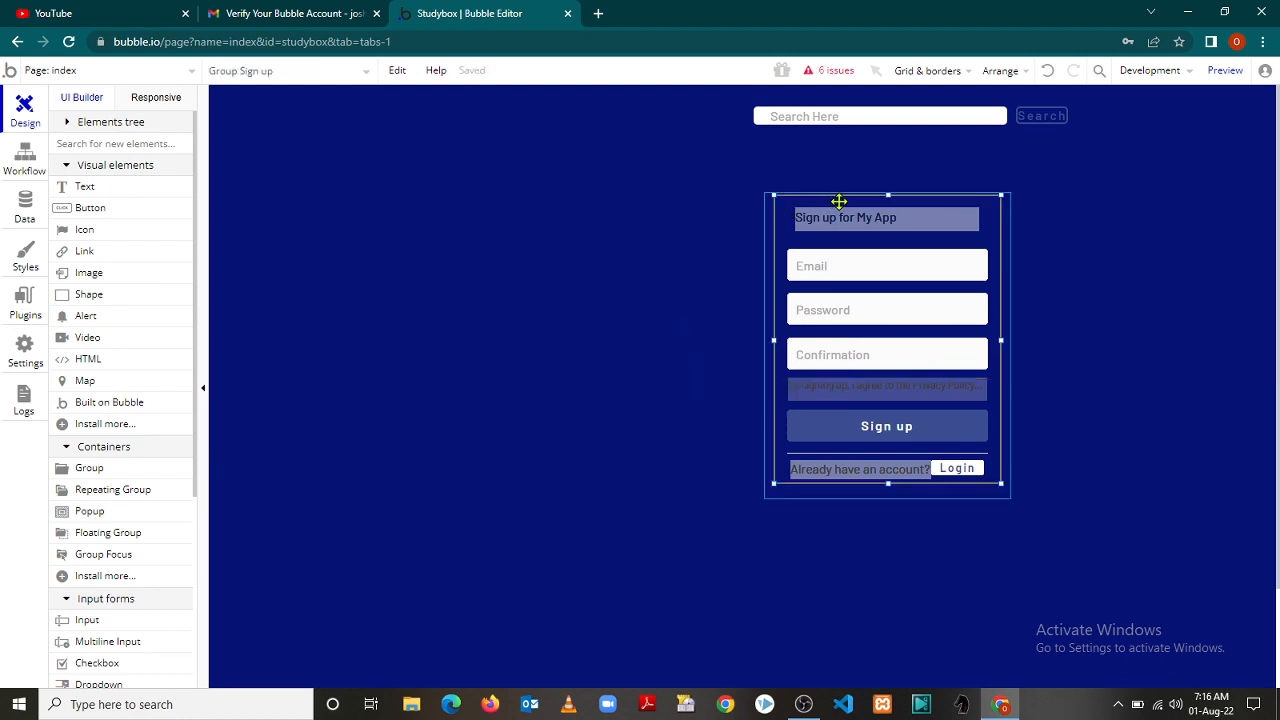
{"action": "left_click_drag", "start_coordinate": [840, 201], "coordinate": [609, 381]}
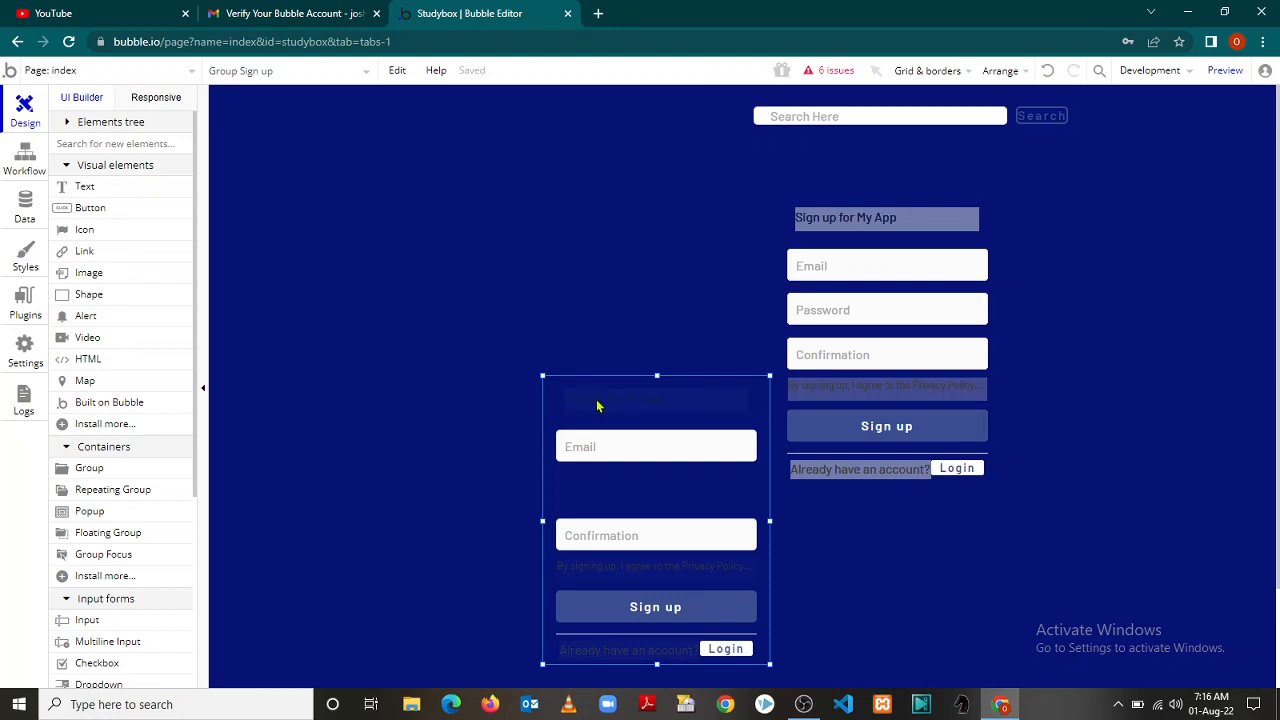
{"action": "key", "text": "alt+Tab"}
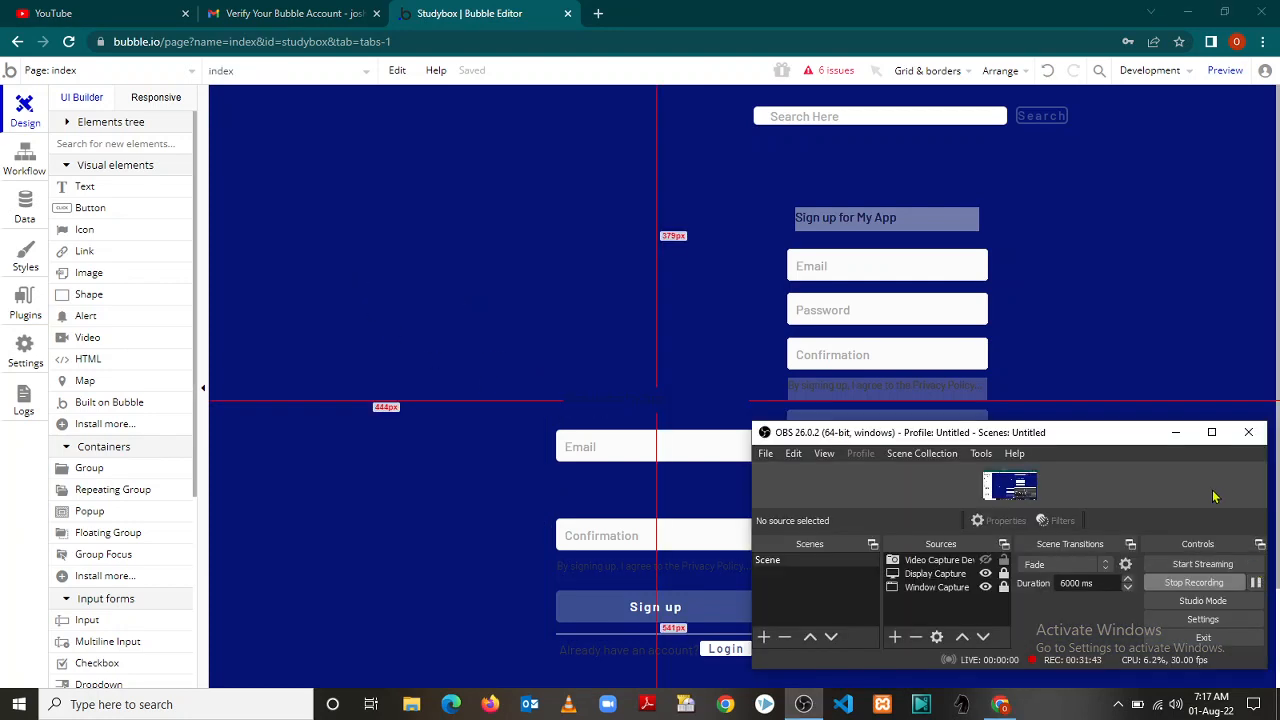
{"action": "left_click", "coordinate": [1175, 432]}
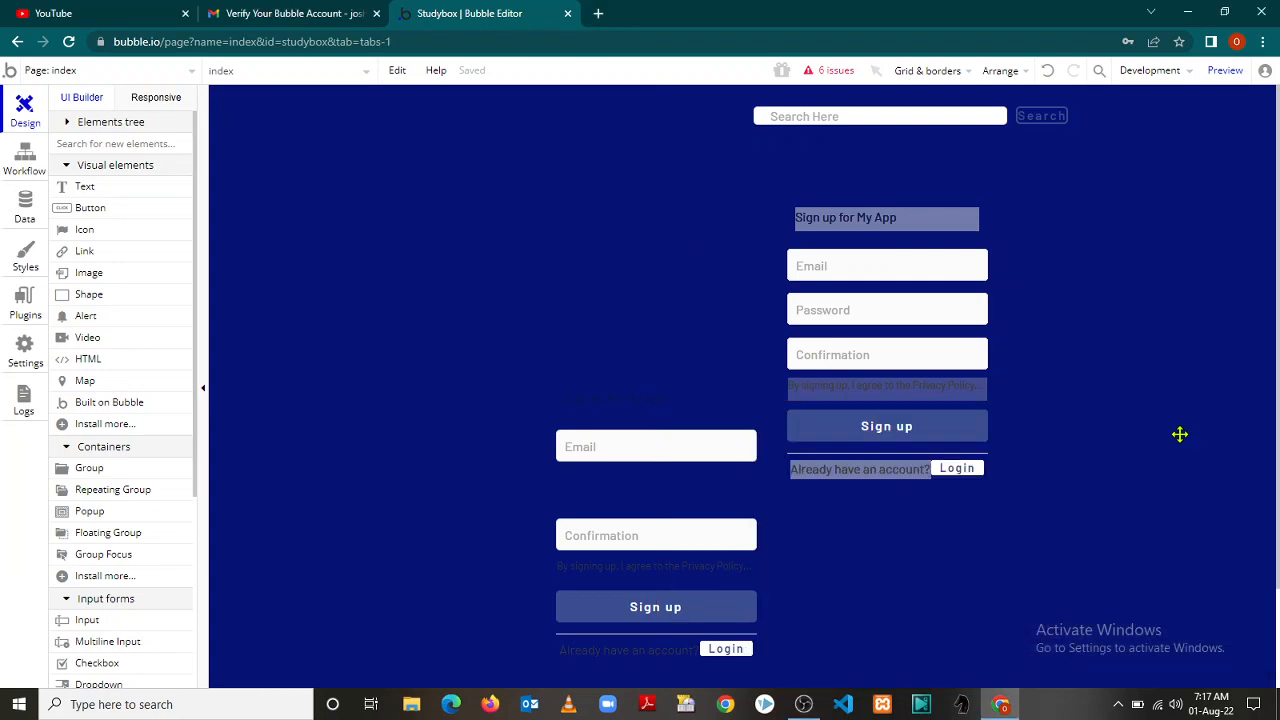
{"action": "left_click", "coordinate": [551, 382]}
{"action": "left_click", "coordinate": [552, 380]}
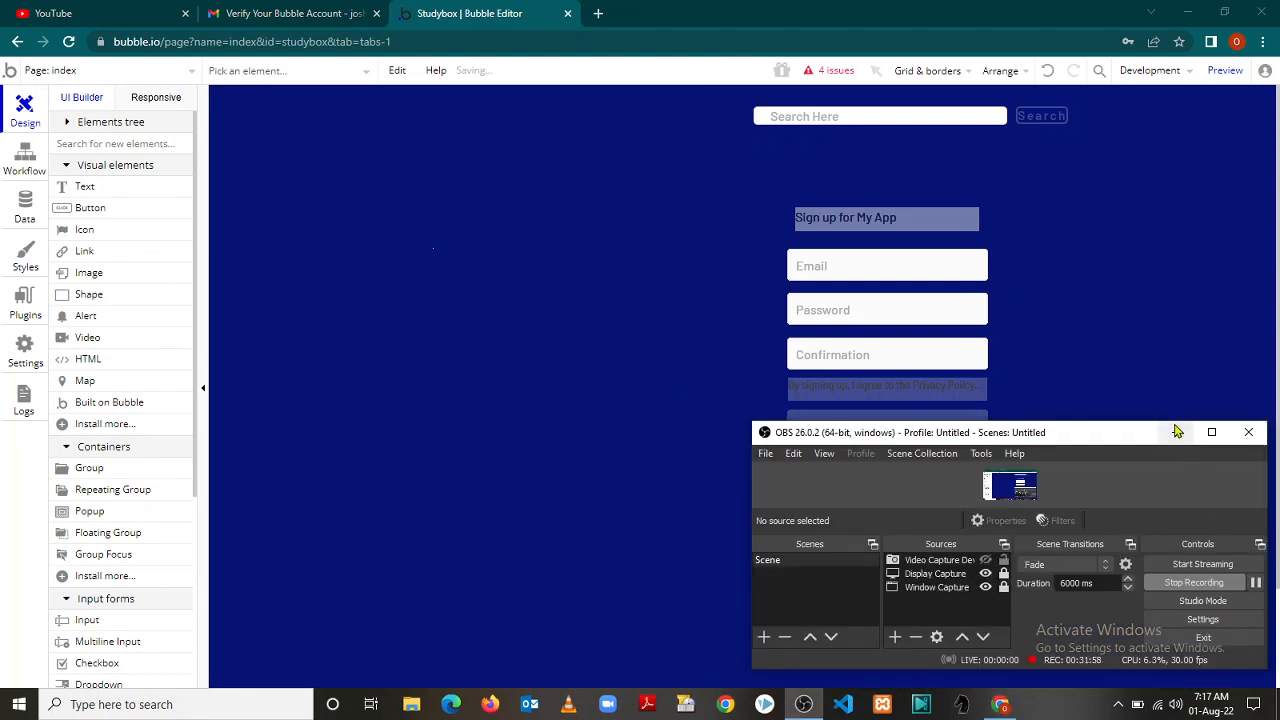
{"action": "left_click", "coordinate": [1177, 434]}
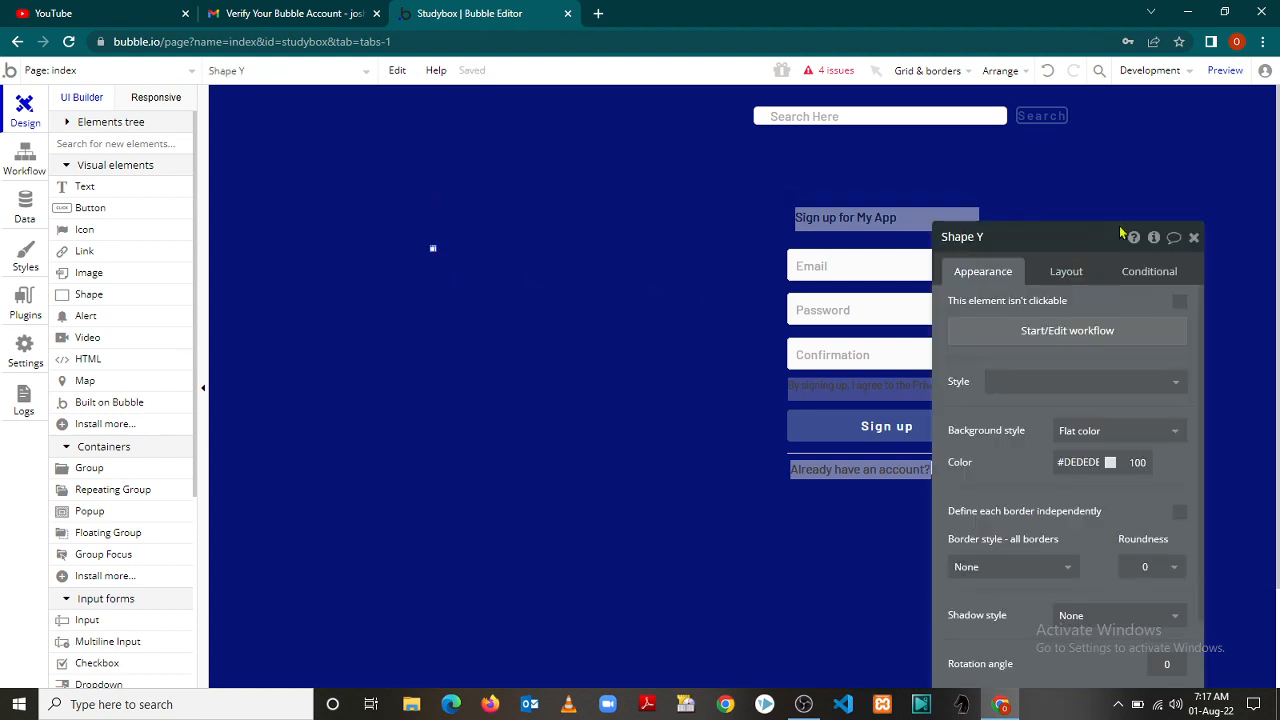
{"action": "left_click", "coordinate": [1194, 238]}
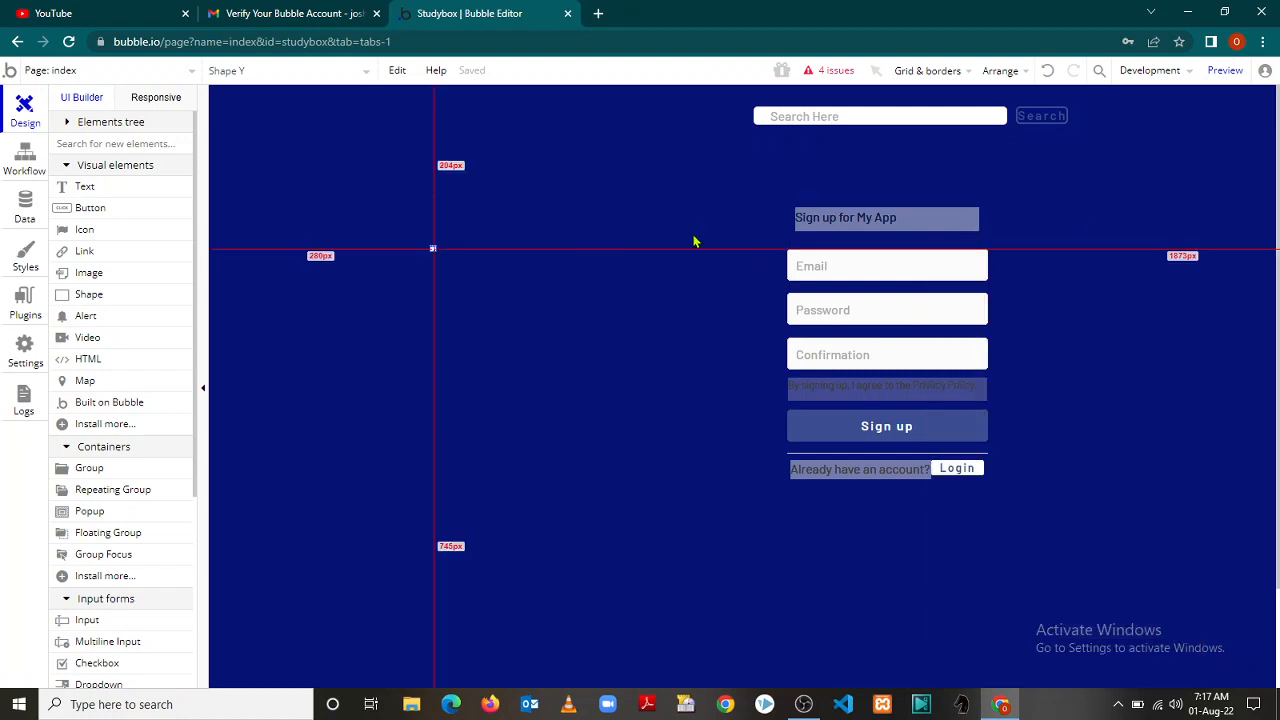
{"action": "left_click", "coordinate": [671, 149]}
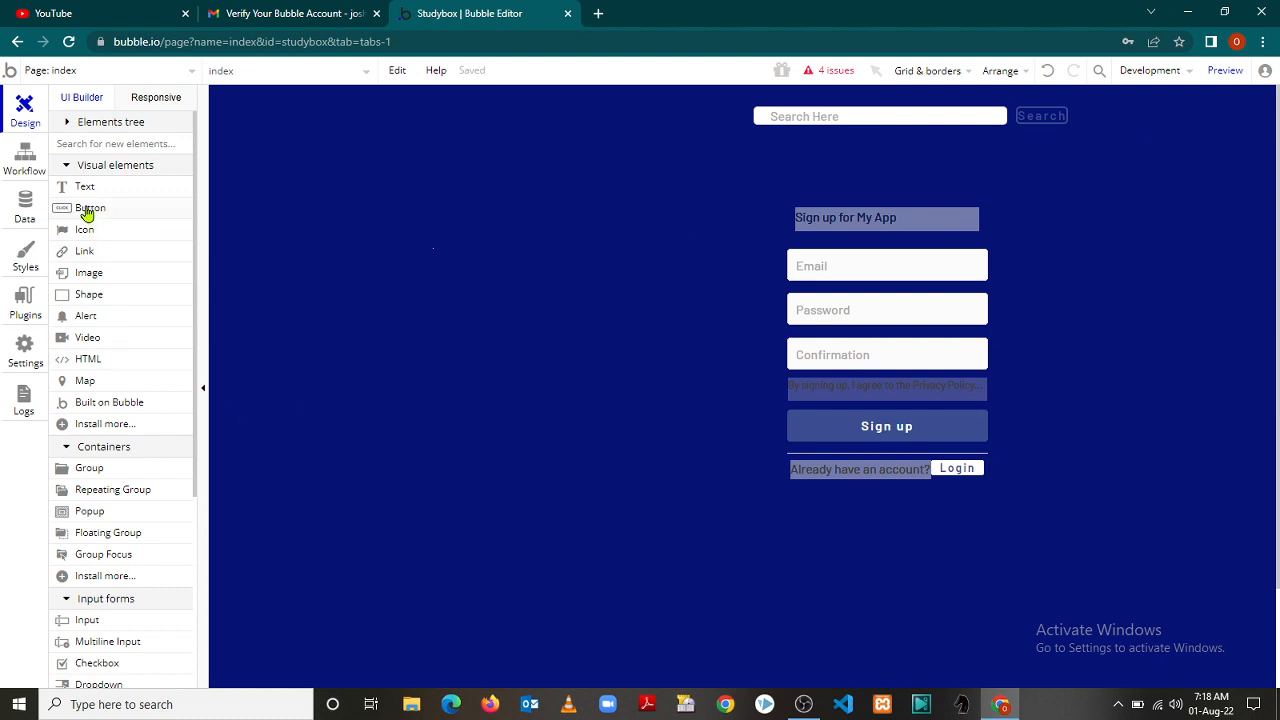
Place a new button near the top right and paste a duplicate of it
{"action": "left_click_drag", "start_coordinate": [88, 213], "coordinate": [1096, 119]}
{"action": "left_click", "coordinate": [818, 148]}
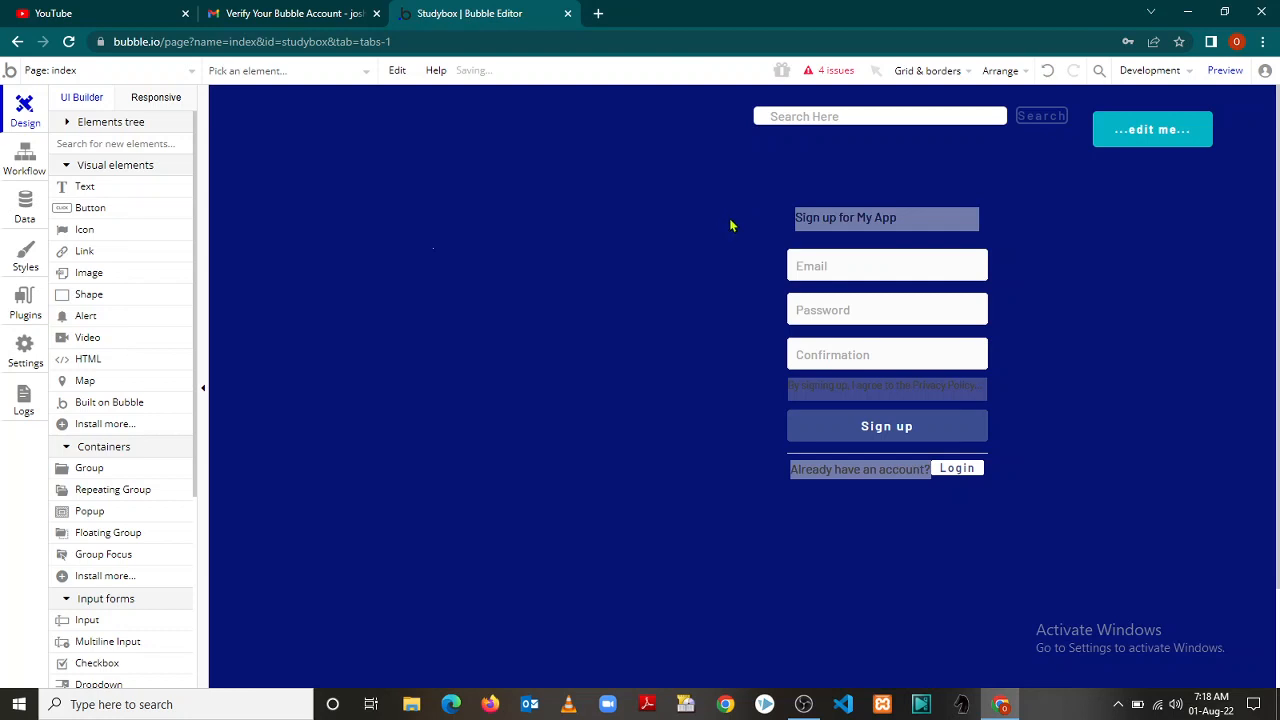
{"action": "key", "text": "ctrl+v"}
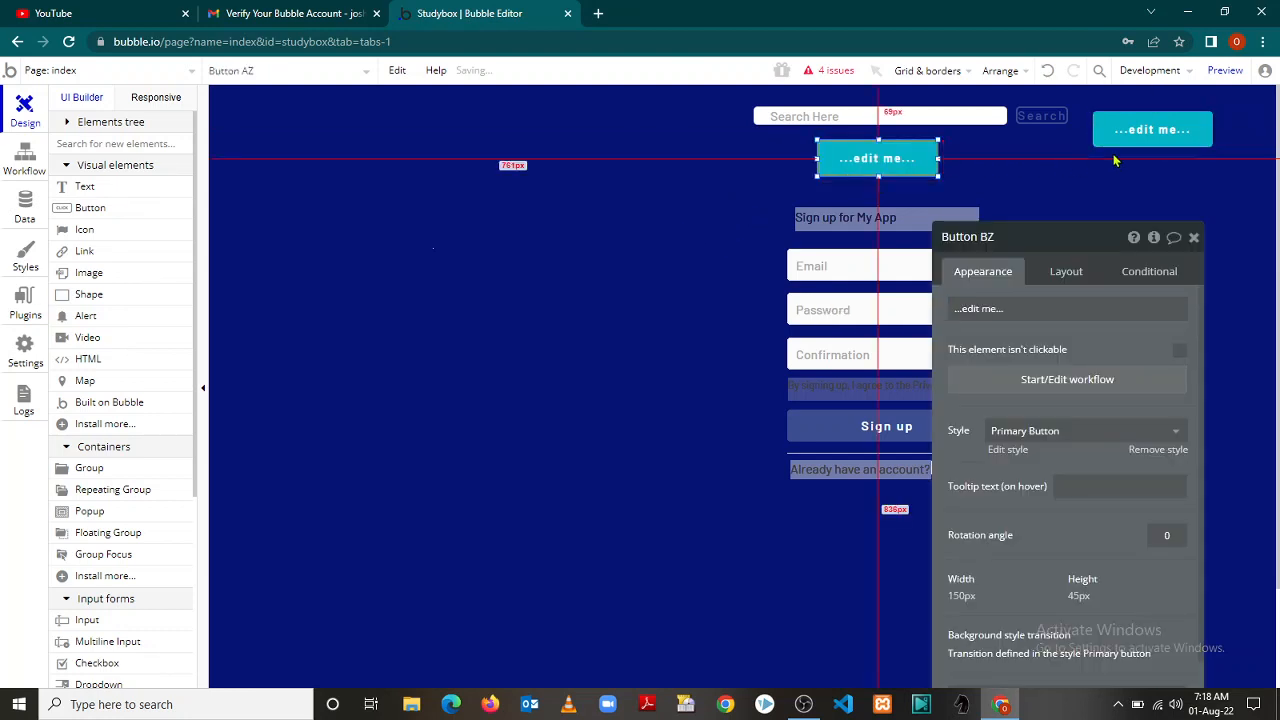
{"action": "left_click", "coordinate": [1193, 237]}
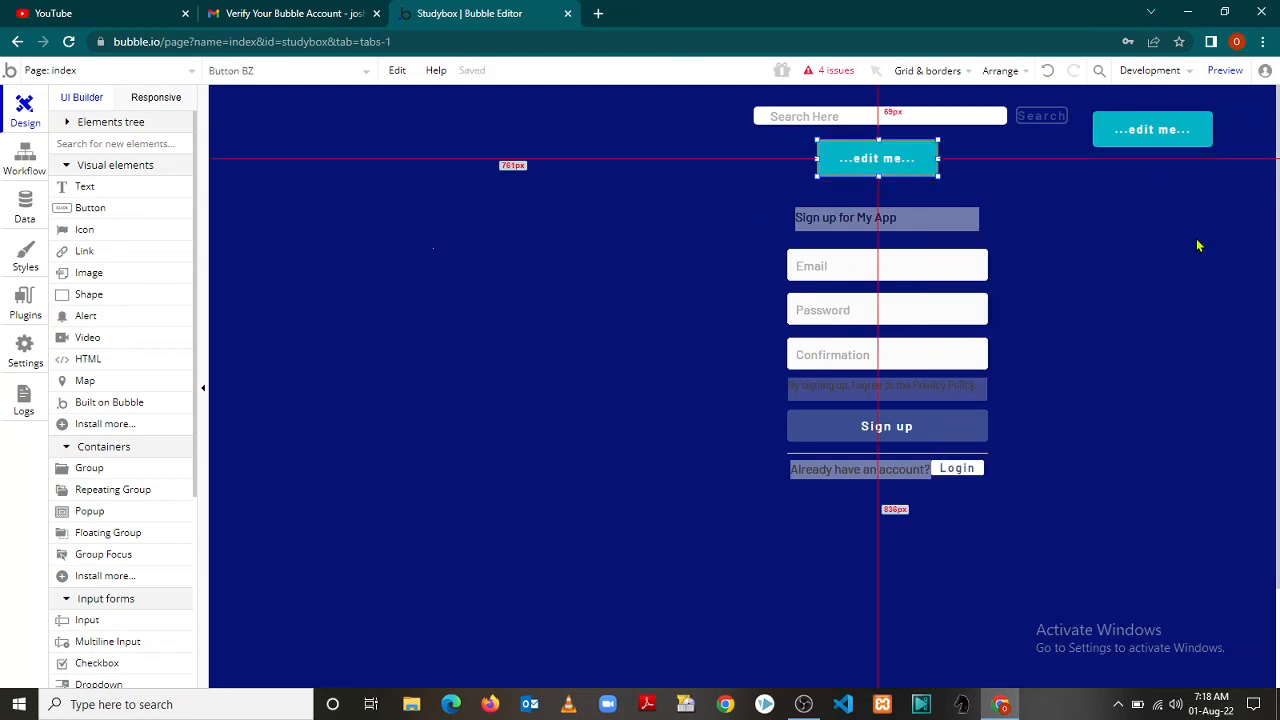
Line up both edit-me buttons beneath the search bar and open the left one's properties
{"action": "left_click_drag", "start_coordinate": [888, 163], "coordinate": [825, 162]}
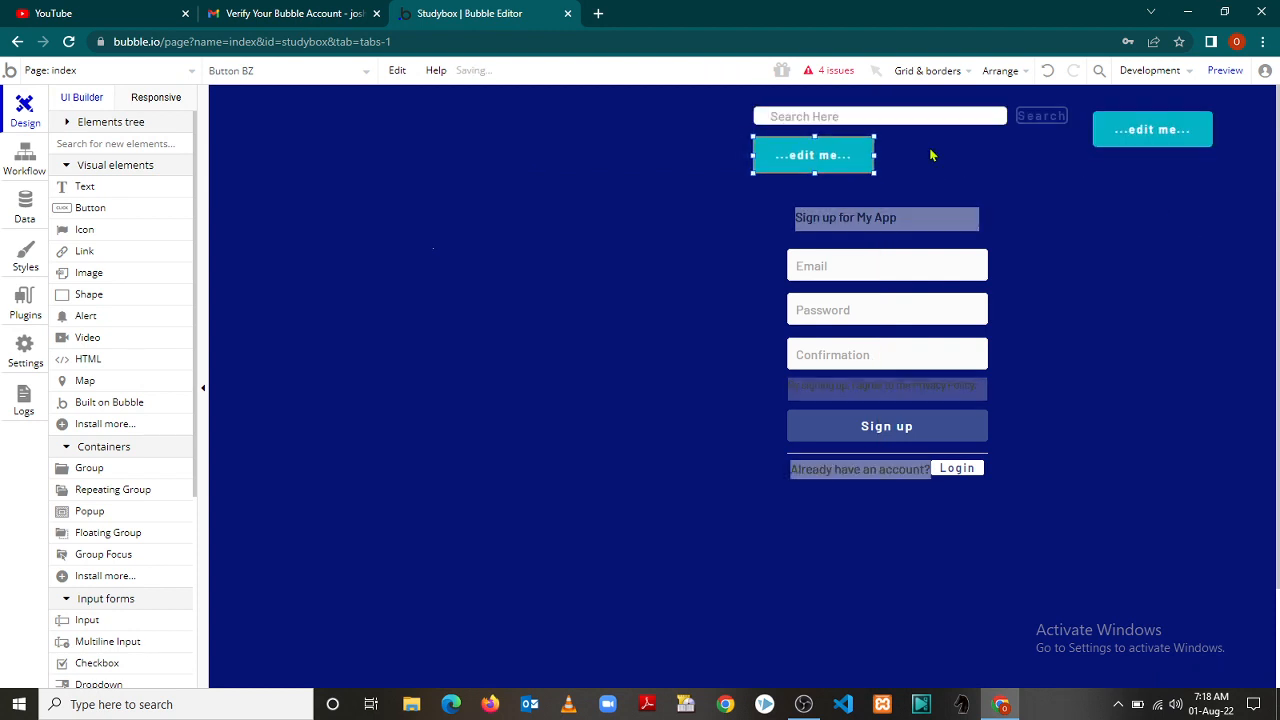
{"action": "left_click", "coordinate": [1145, 130]}
{"action": "left_click_drag", "start_coordinate": [995, 187], "coordinate": [940, 162]}
{"action": "left_click", "coordinate": [1128, 177]}
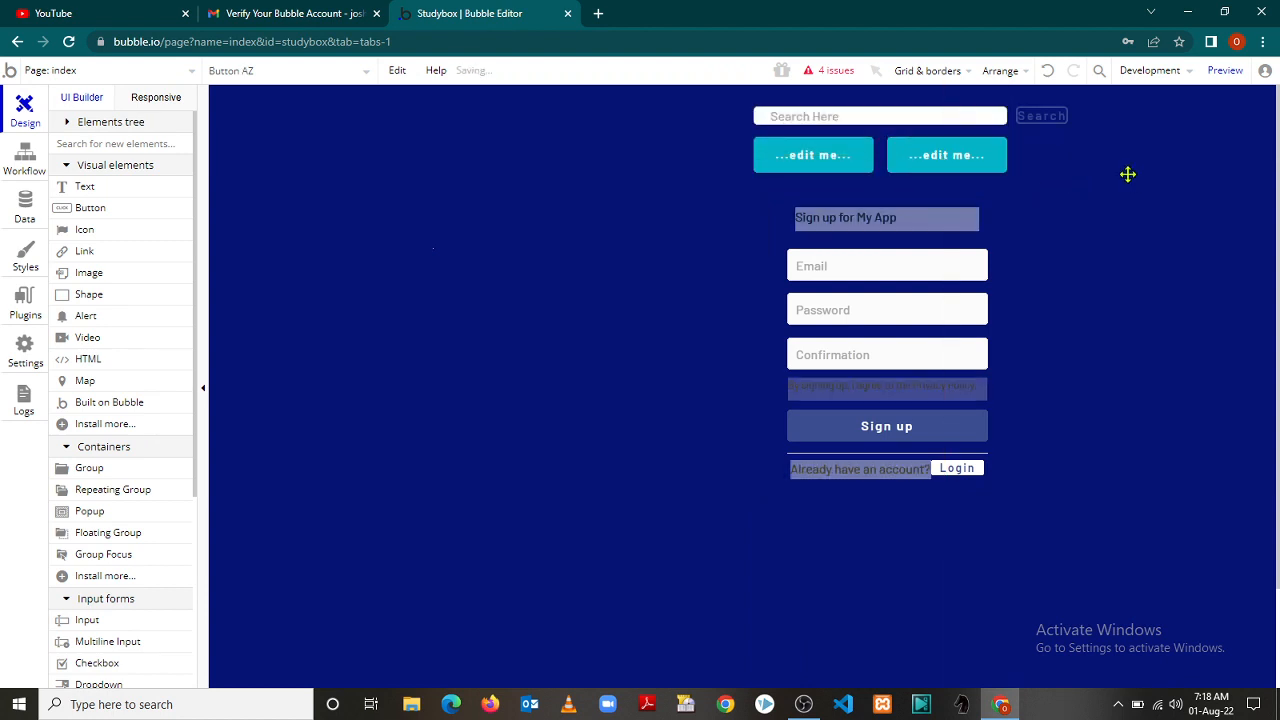
{"action": "left_click", "coordinate": [812, 158]}
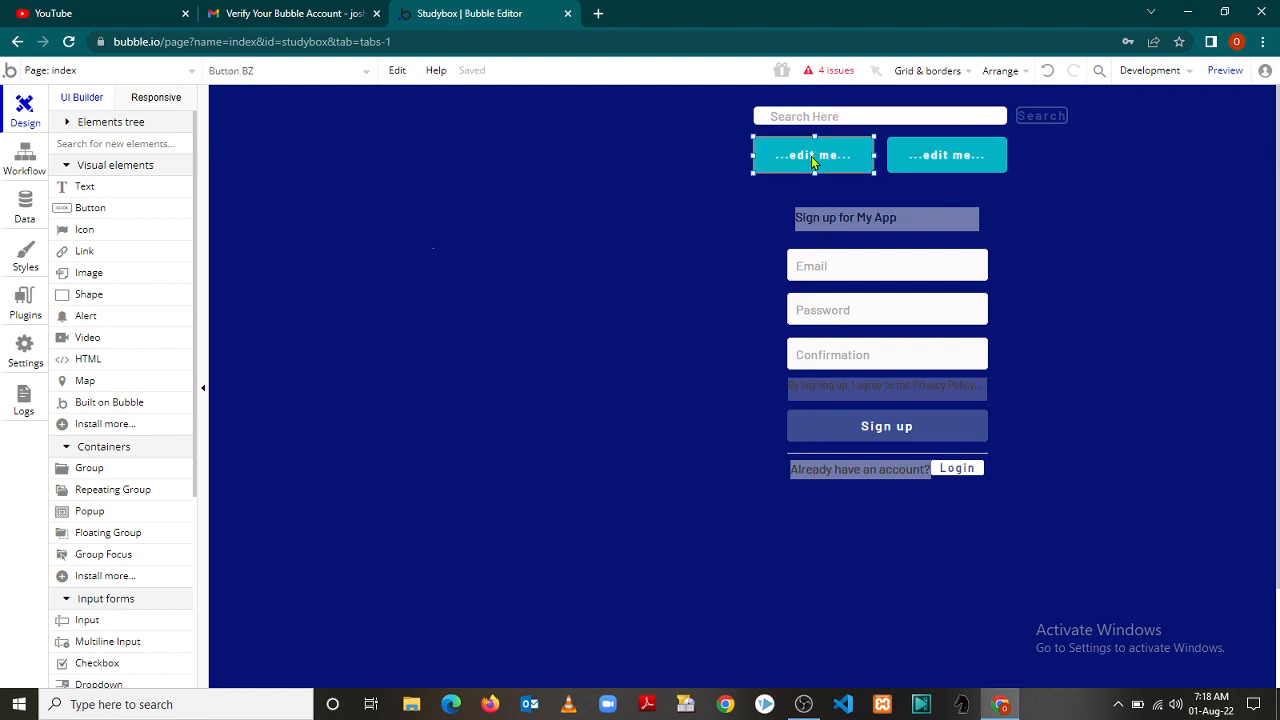
{"action": "double_click", "coordinate": [812, 158]}
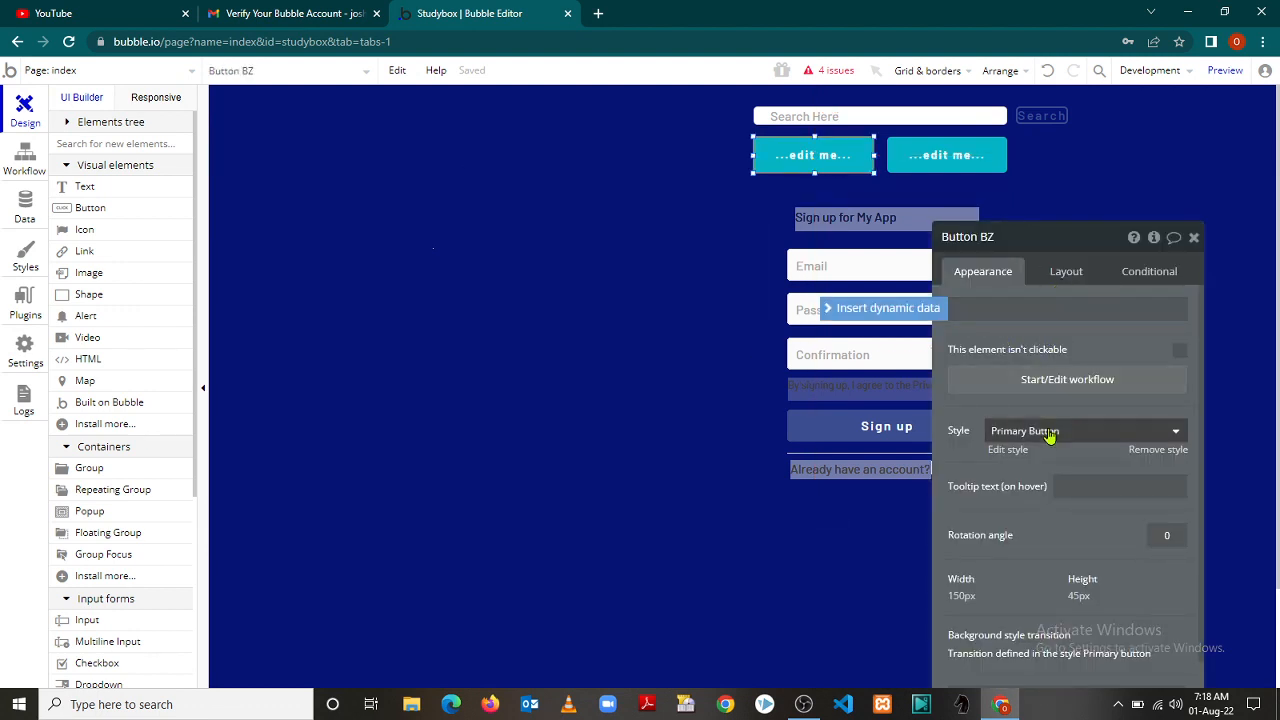
Relabel the left button 'Log In'
{"action": "left_click", "coordinate": [1112, 442]}
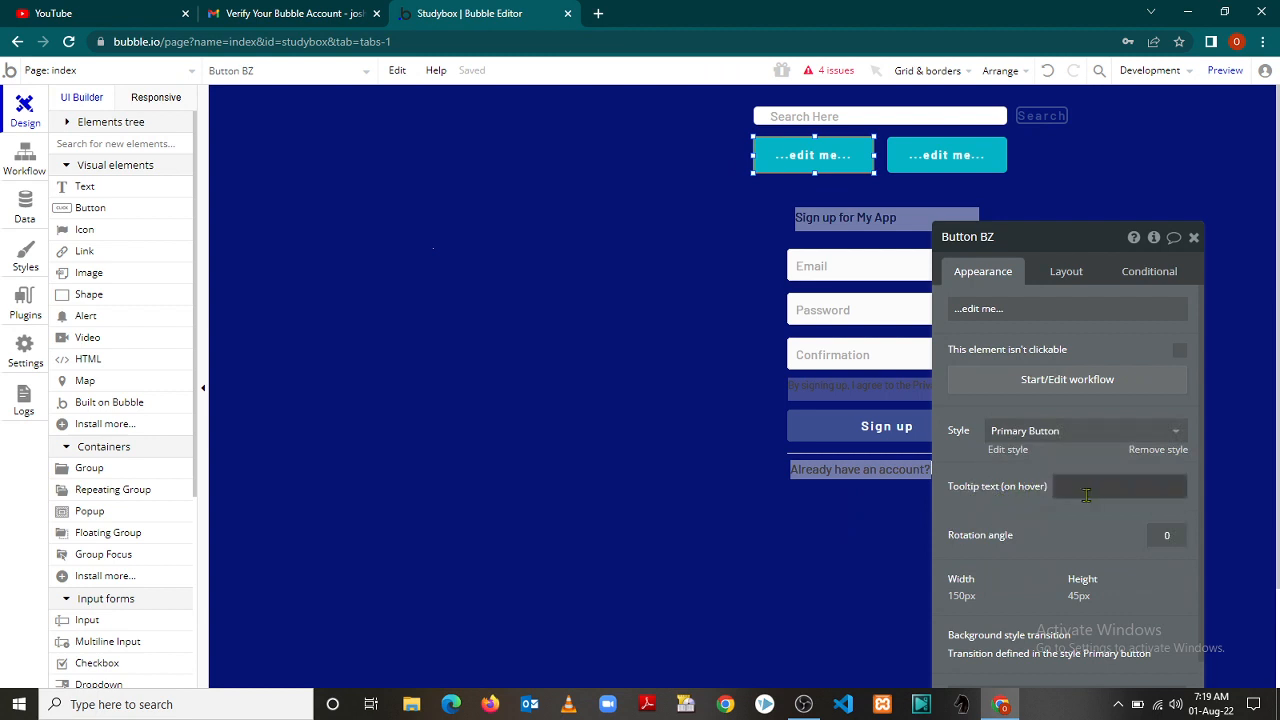
{"action": "triple_click", "coordinate": [1010, 311]}
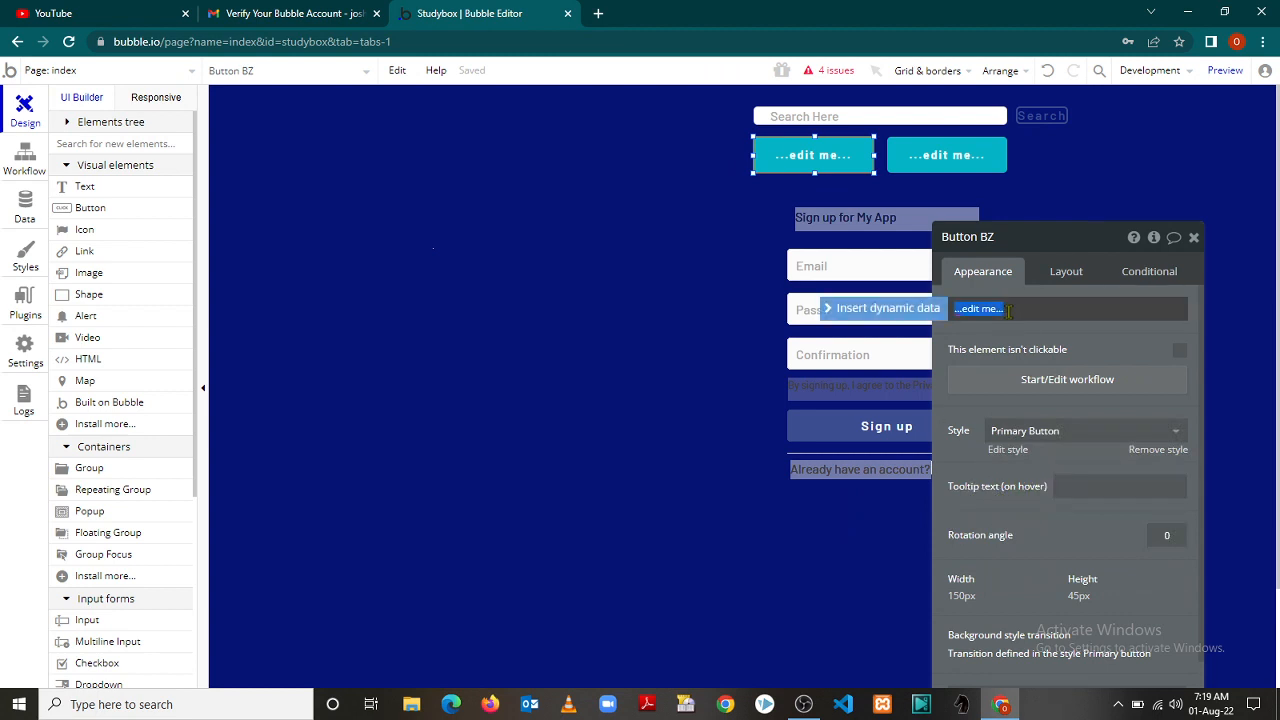
{"action": "type", "text": "Log"}
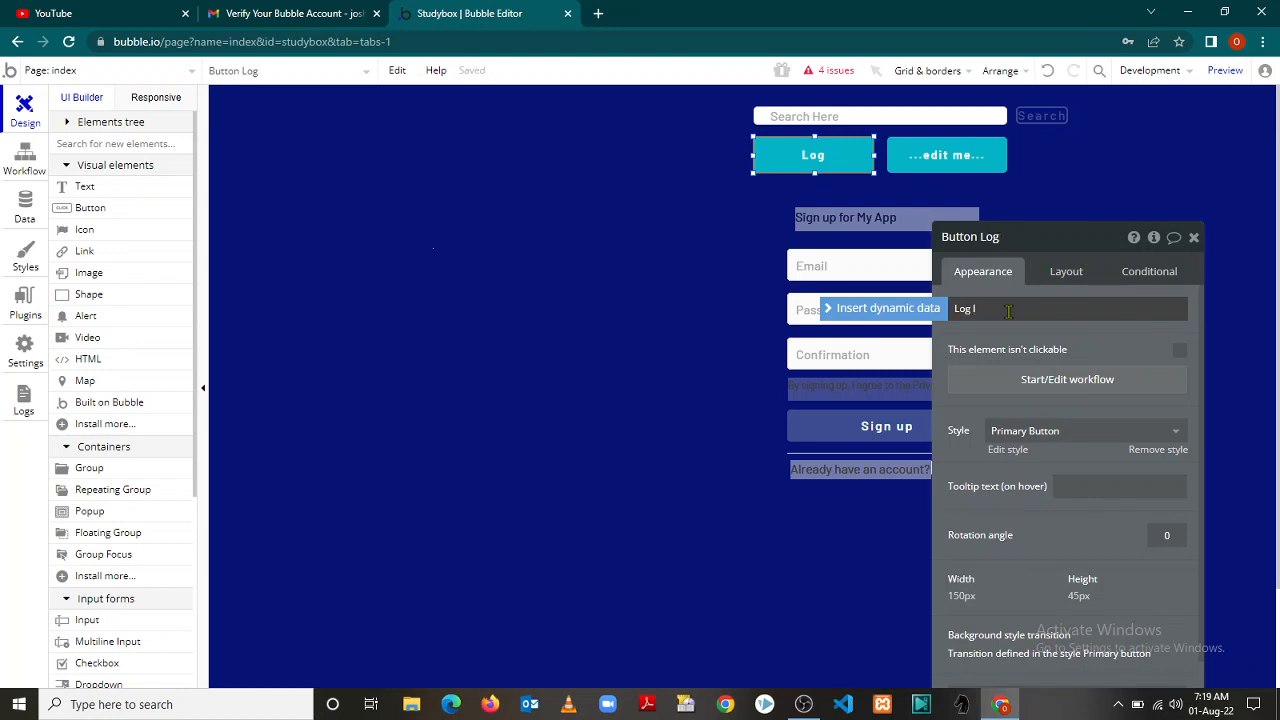
{"action": "type", "text": "n"}
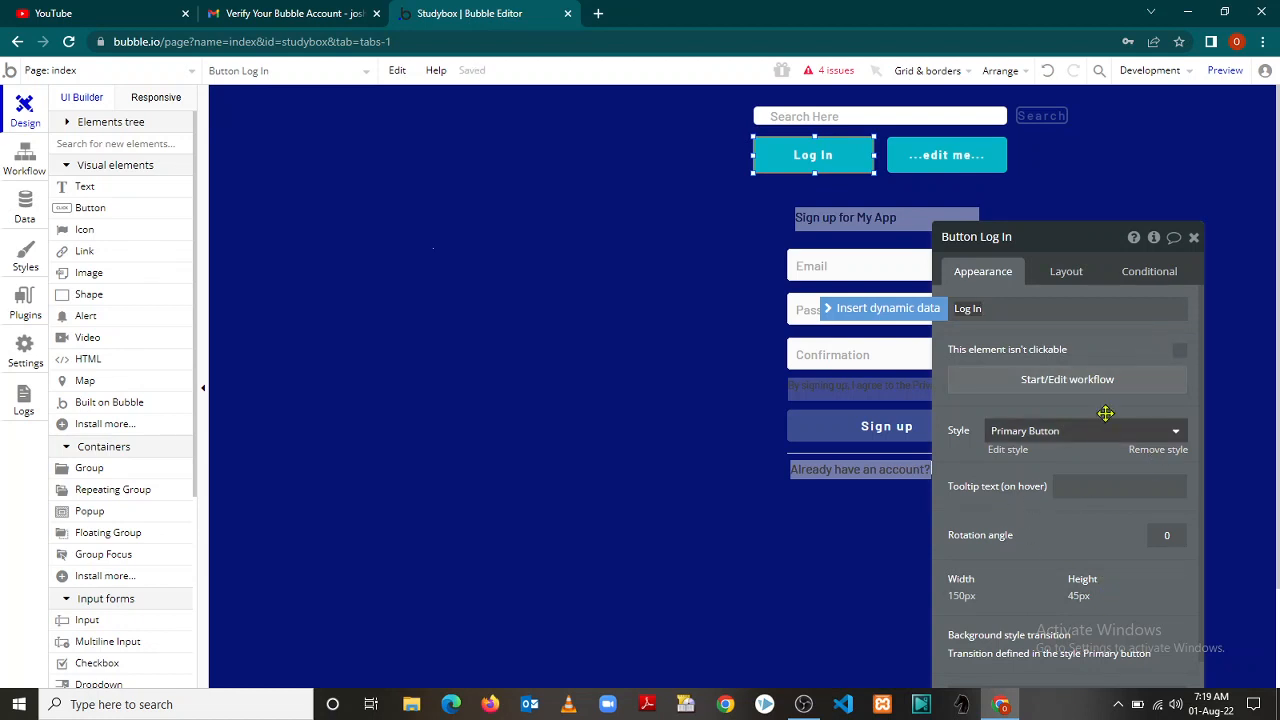
Resize the Log In button to 50 px wide by 30 px tall
{"action": "left_click", "coordinate": [1065, 277]}
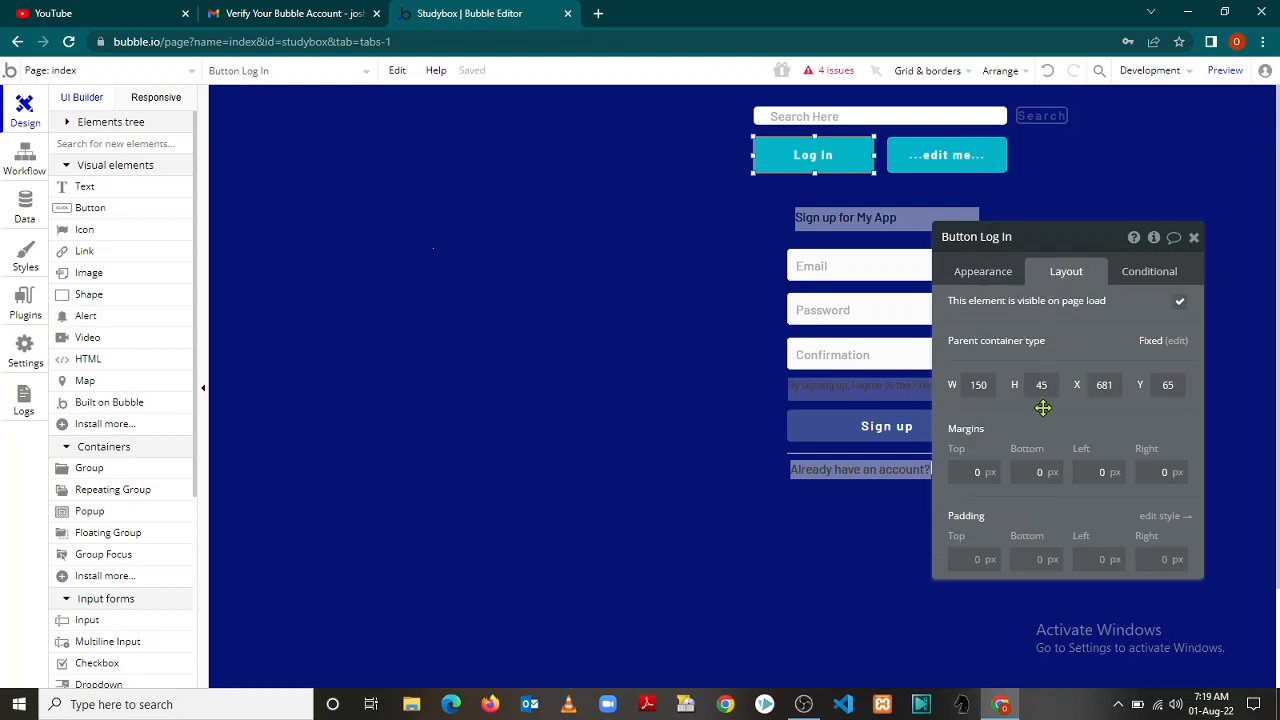
{"action": "left_click", "coordinate": [988, 387]}
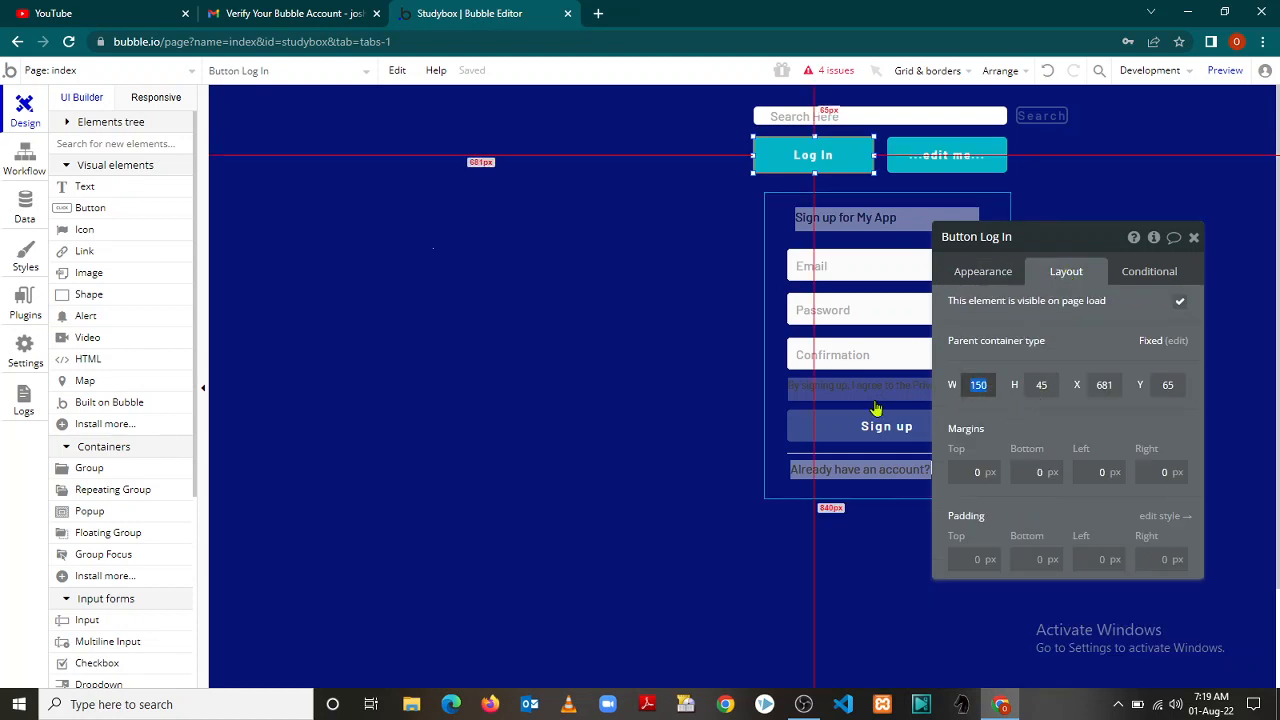
{"action": "type", "text": "50"}
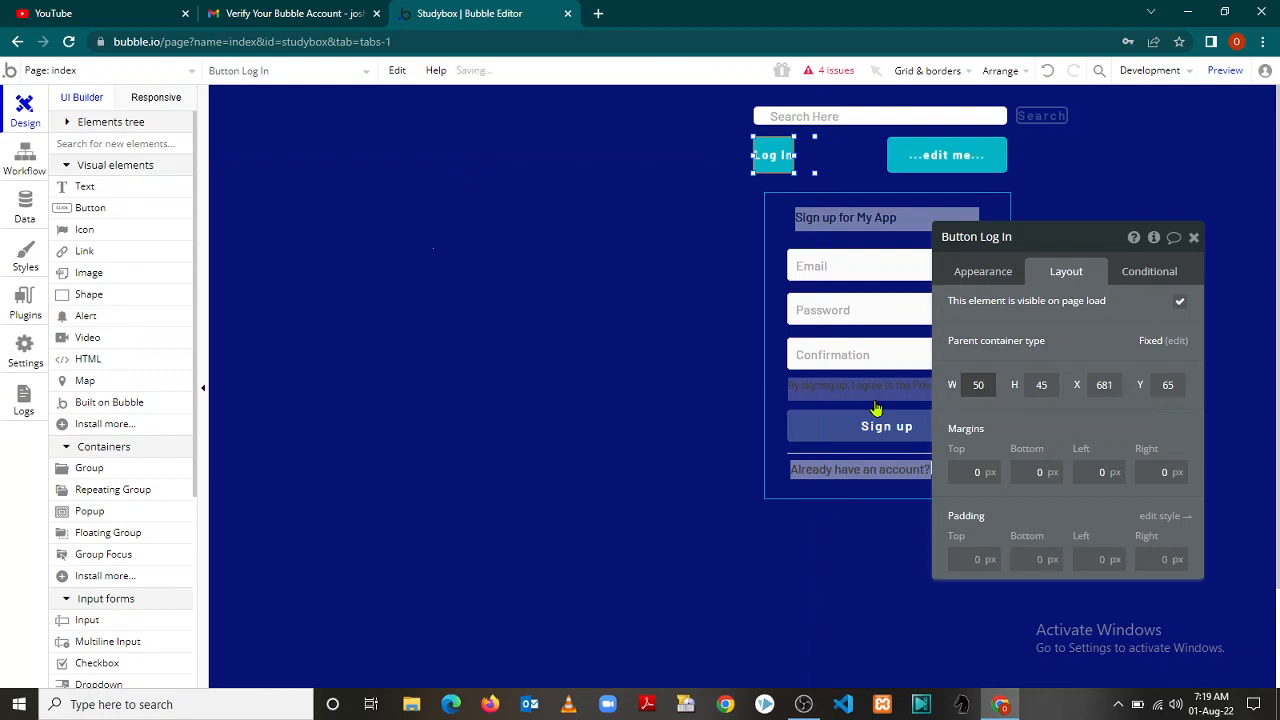
{"action": "left_click", "coordinate": [1045, 387]}
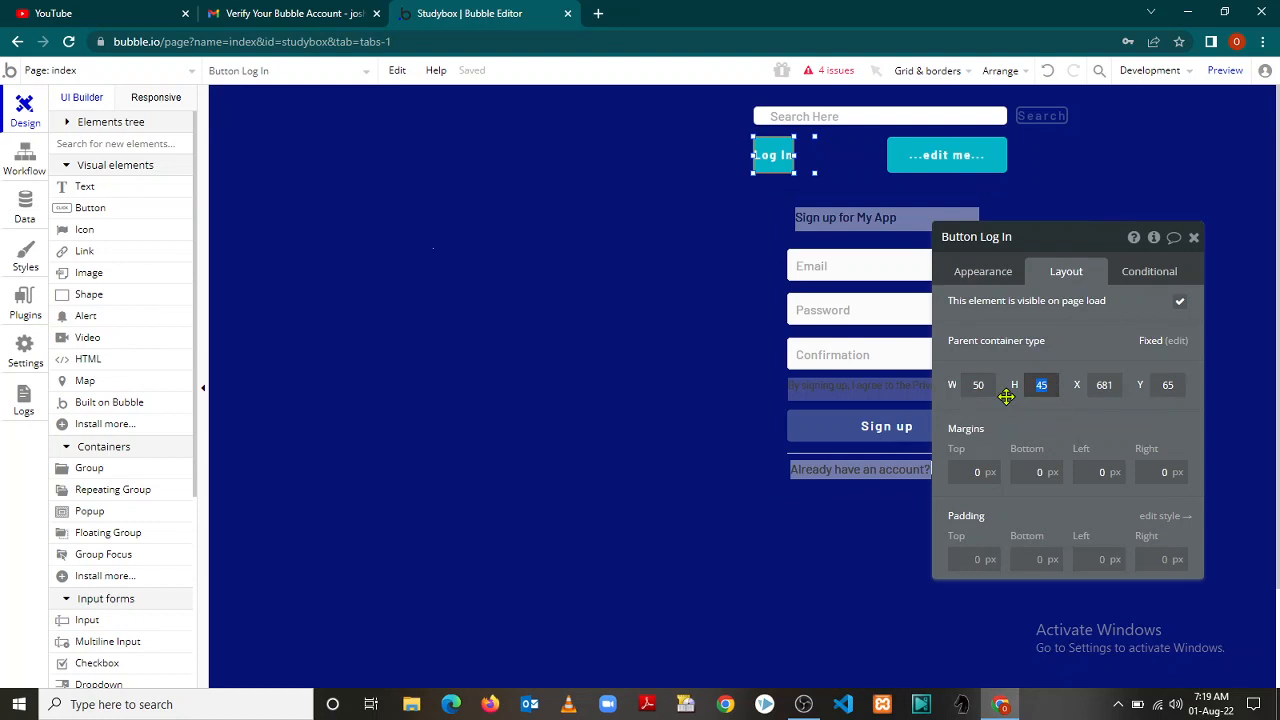
{"action": "type", "text": "35"}
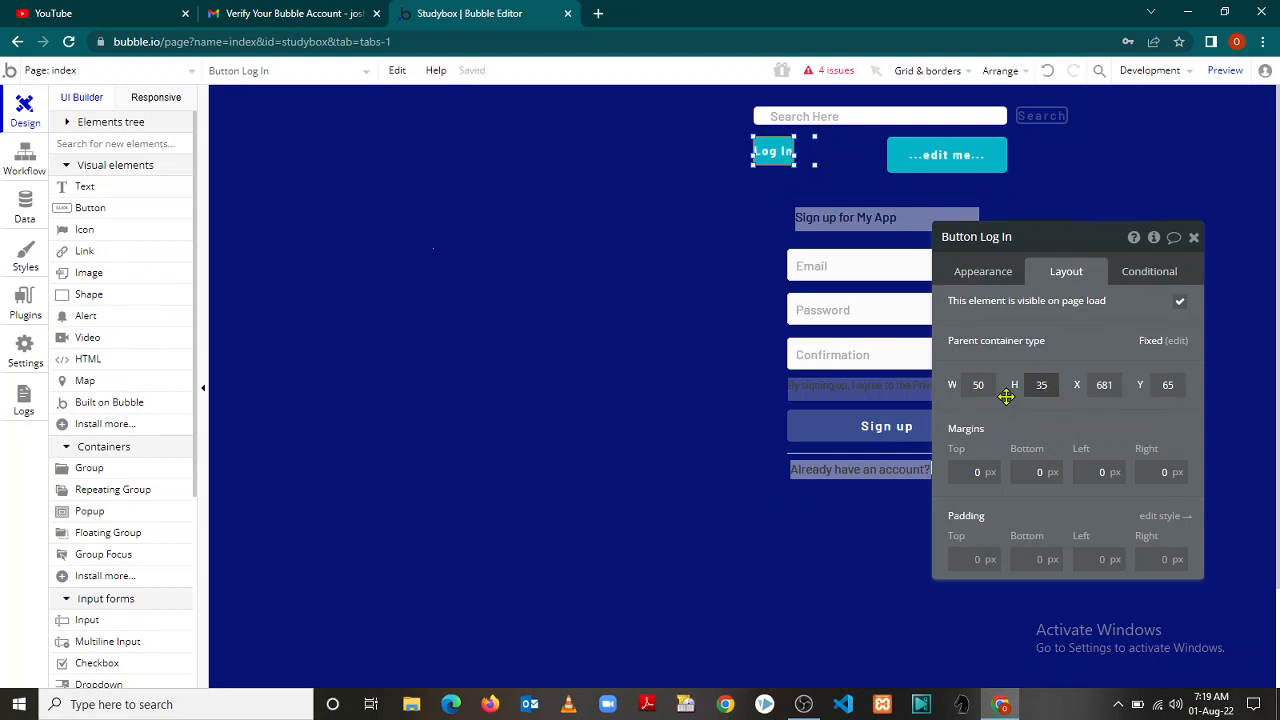
{"action": "type", "text": "2"}
{"action": "key", "text": "BackSpace"}
{"action": "key", "text": "BackSpace"}
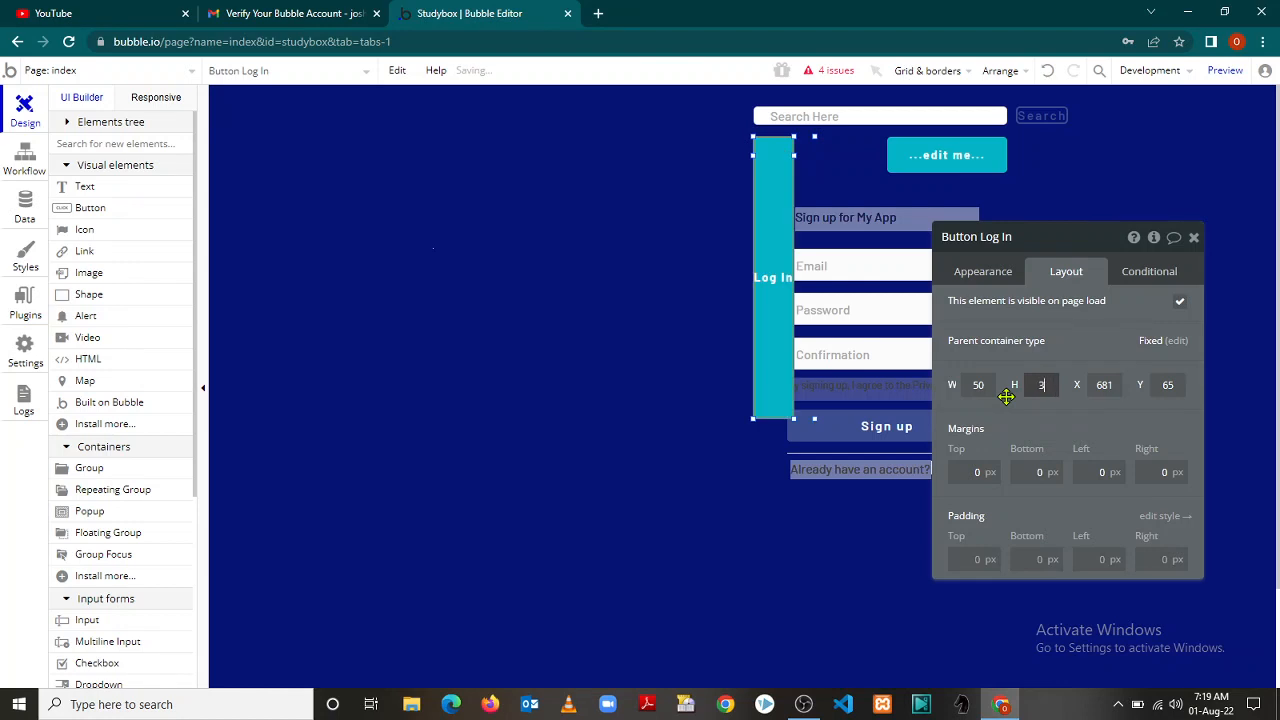
{"action": "type", "text": "52"}
{"action": "key", "text": "BackSpace"}
{"action": "type", "text": "2"}
{"action": "key", "text": "BackSpace"}
{"action": "key", "text": "BackSpace"}
{"action": "type", "text": "0"}
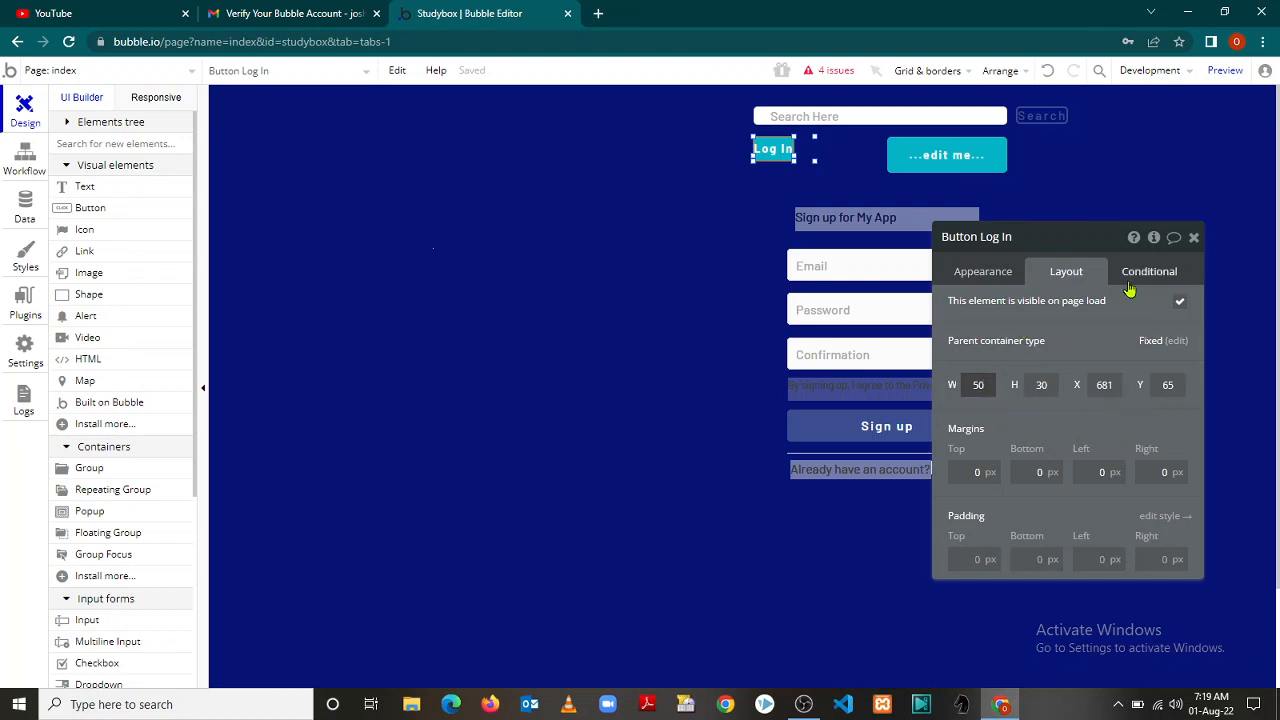
{"action": "left_click", "coordinate": [1195, 240]}
Label the right button 'Sign' and keep its Primary Button style
{"action": "left_click", "coordinate": [958, 157]}
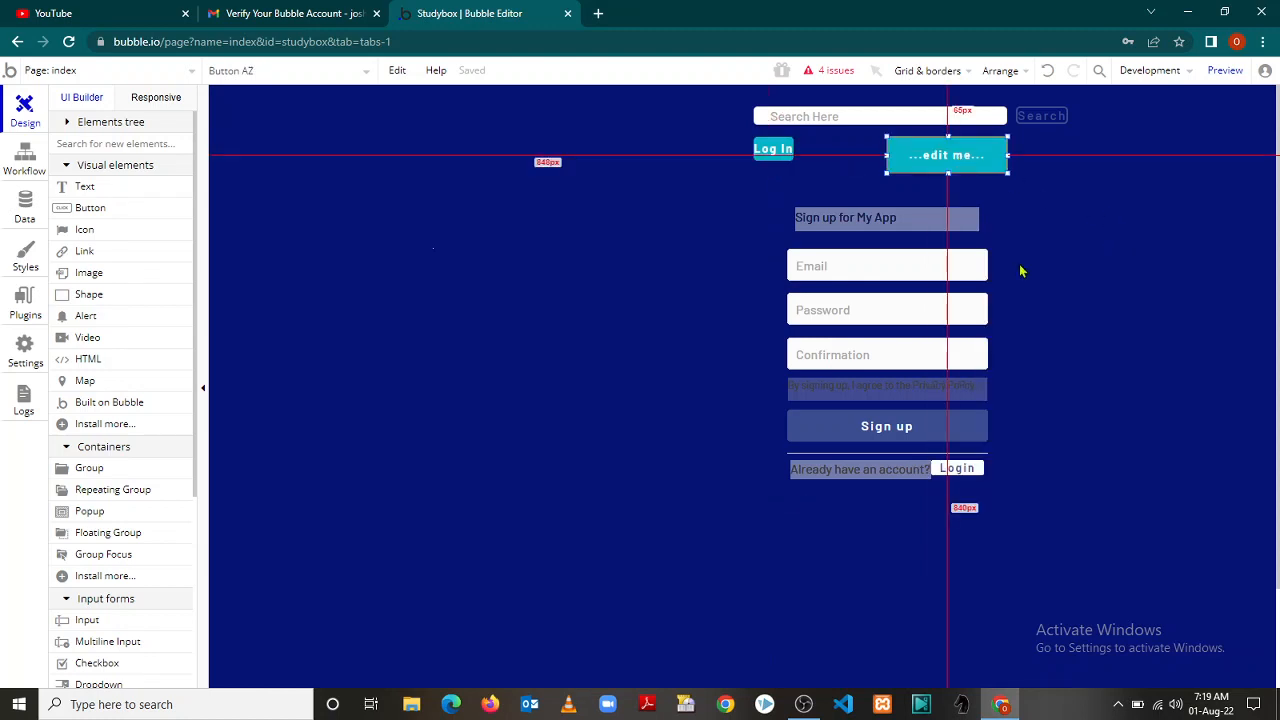
{"action": "double_click", "coordinate": [983, 156]}
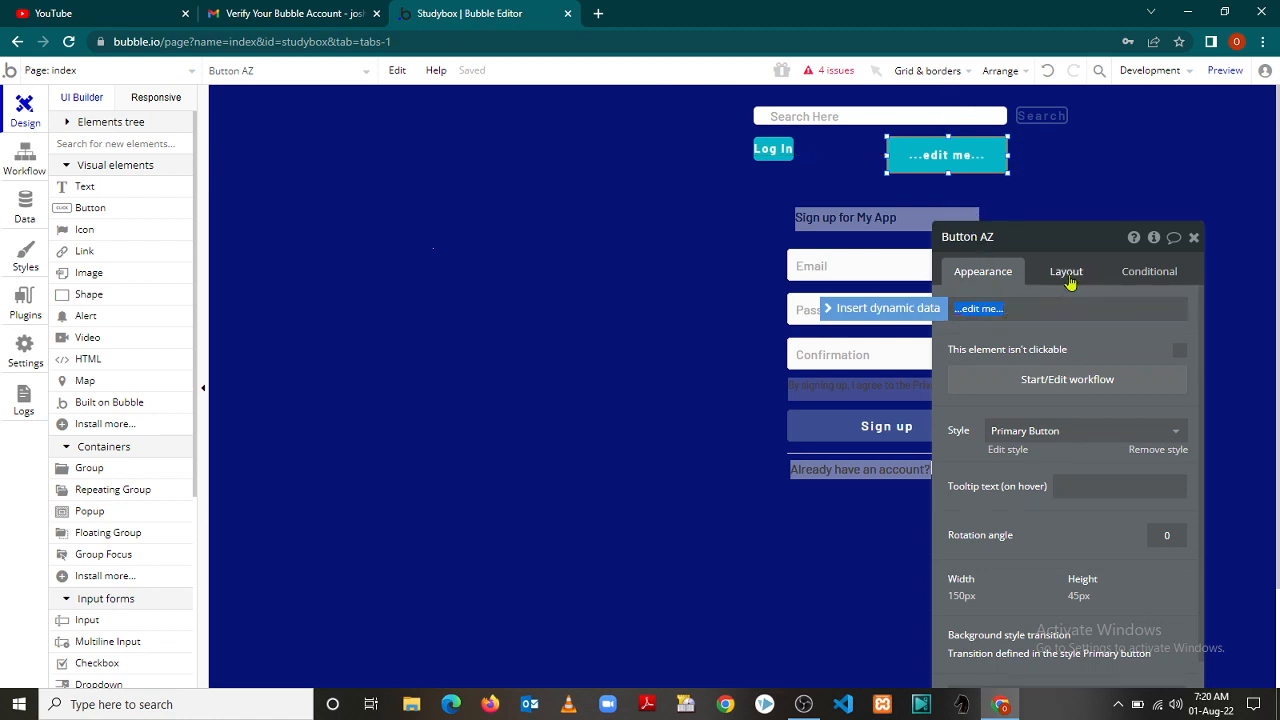
{"action": "type", "text": "Sign"}
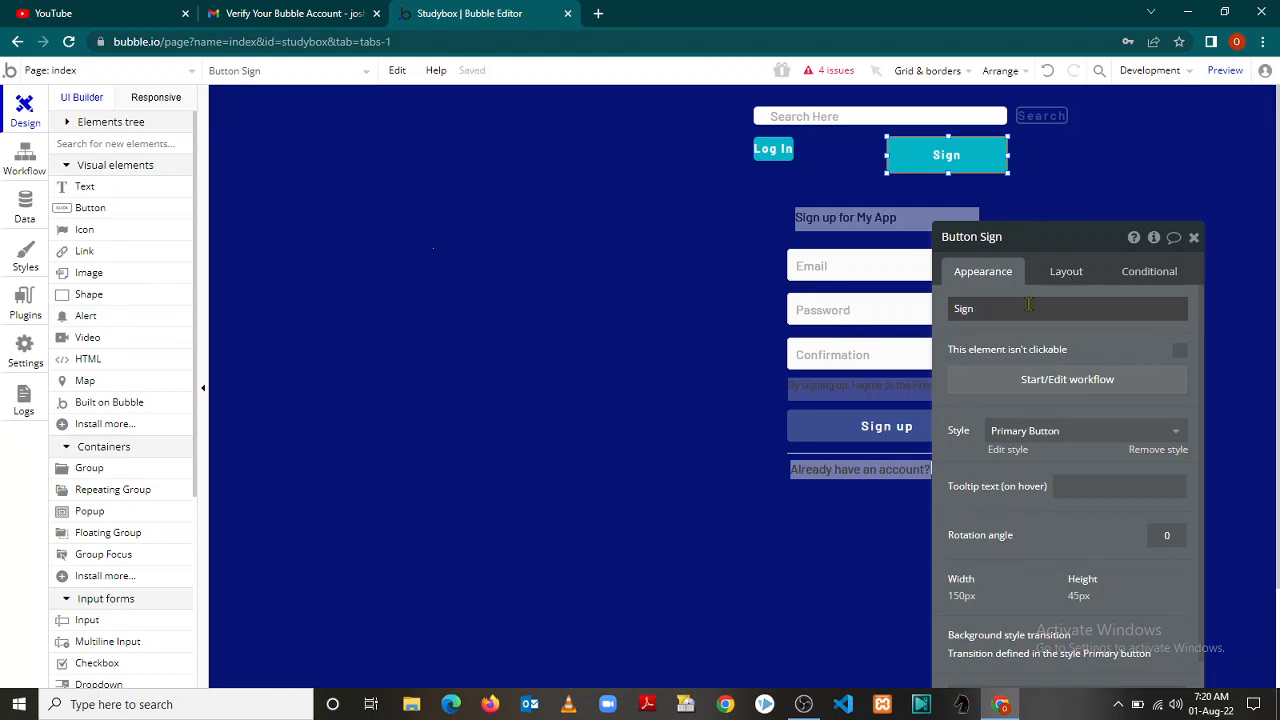
{"action": "scroll", "coordinate": [1028, 304], "scroll_direction": "down", "scroll_amount": 2}
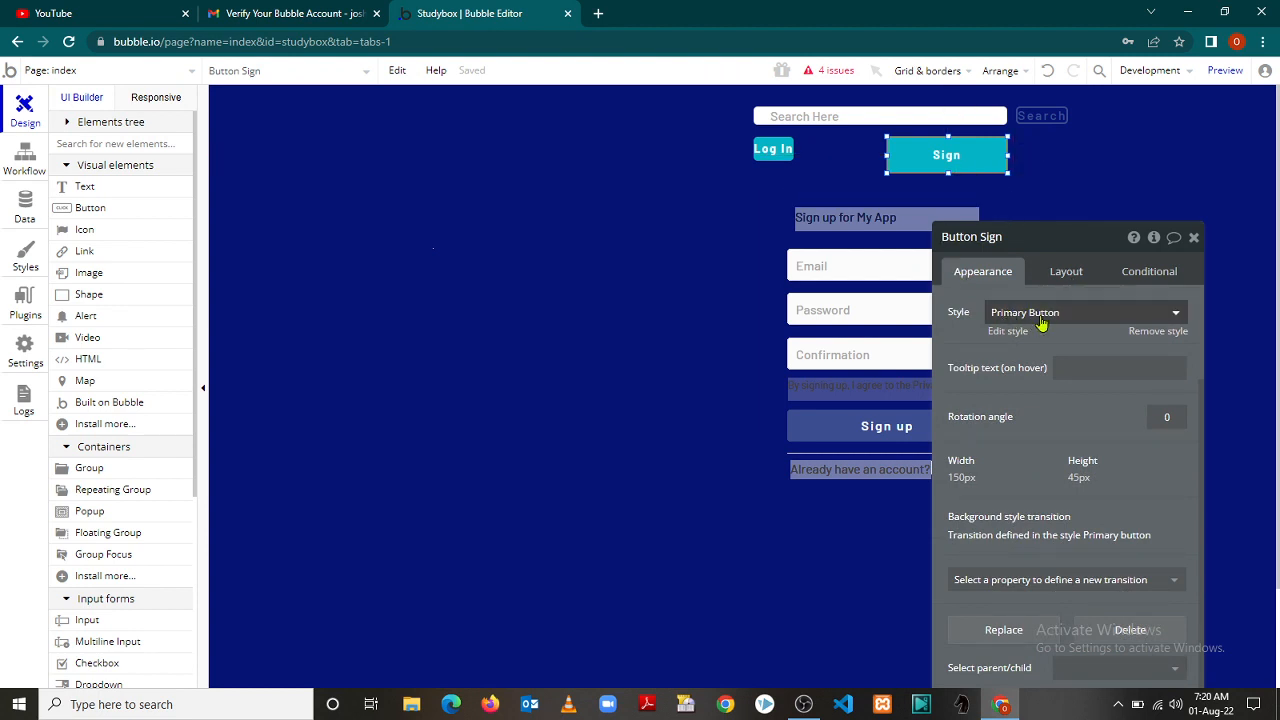
{"action": "left_click", "coordinate": [1088, 320]}
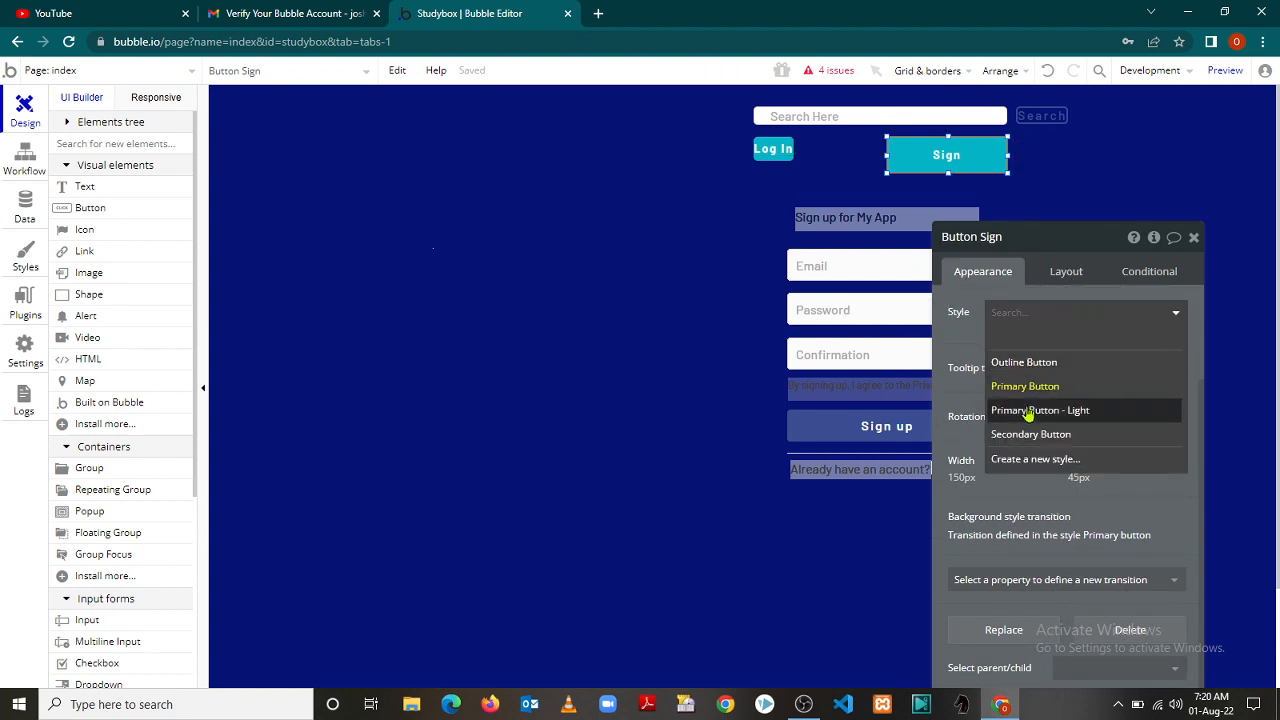
{"action": "left_click", "coordinate": [1026, 386]}
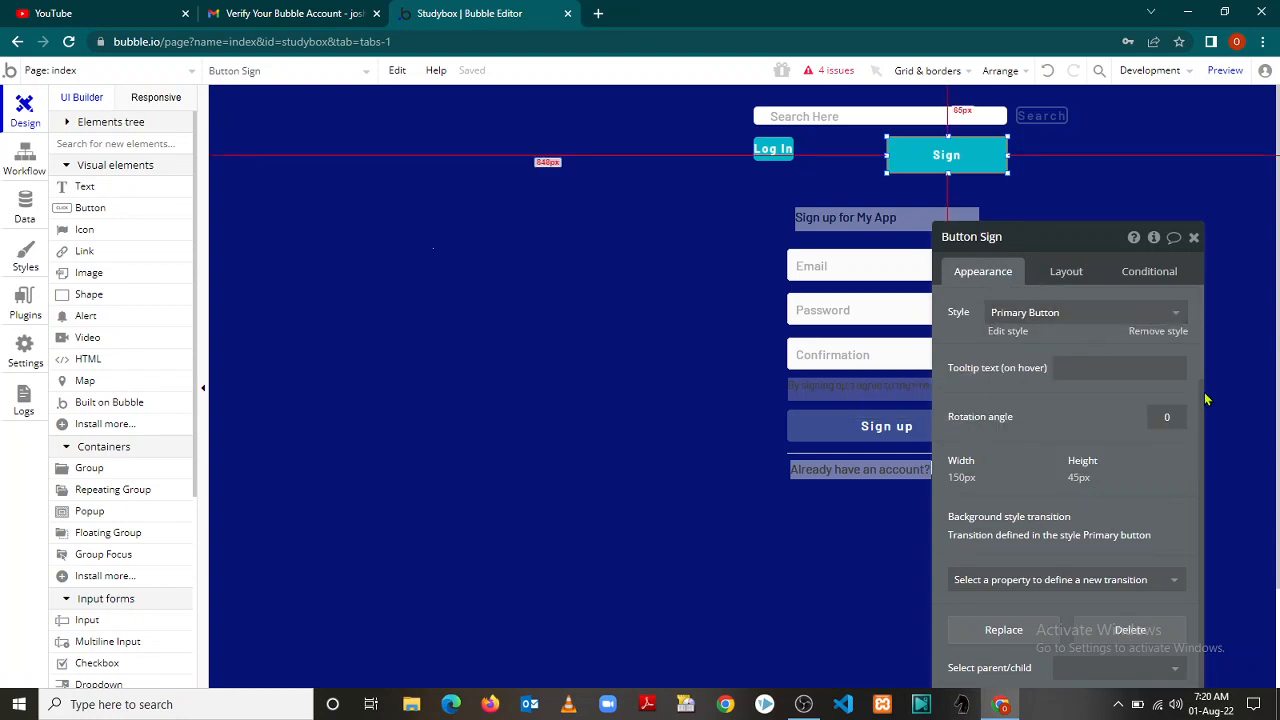
{"action": "left_click_drag", "start_coordinate": [1203, 400], "coordinate": [1200, 300]}
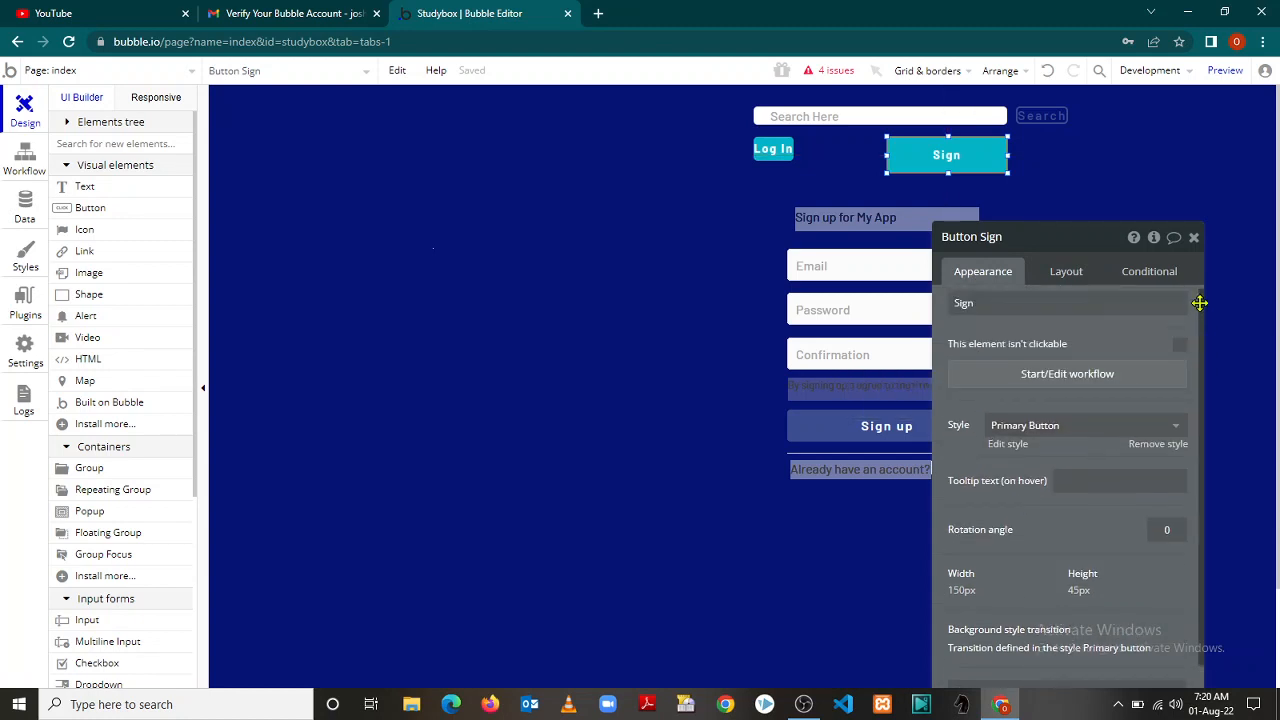
Clear the Sign label, leaving the right button blank
{"action": "left_click", "coordinate": [984, 314]}
{"action": "left_click", "coordinate": [985, 314]}
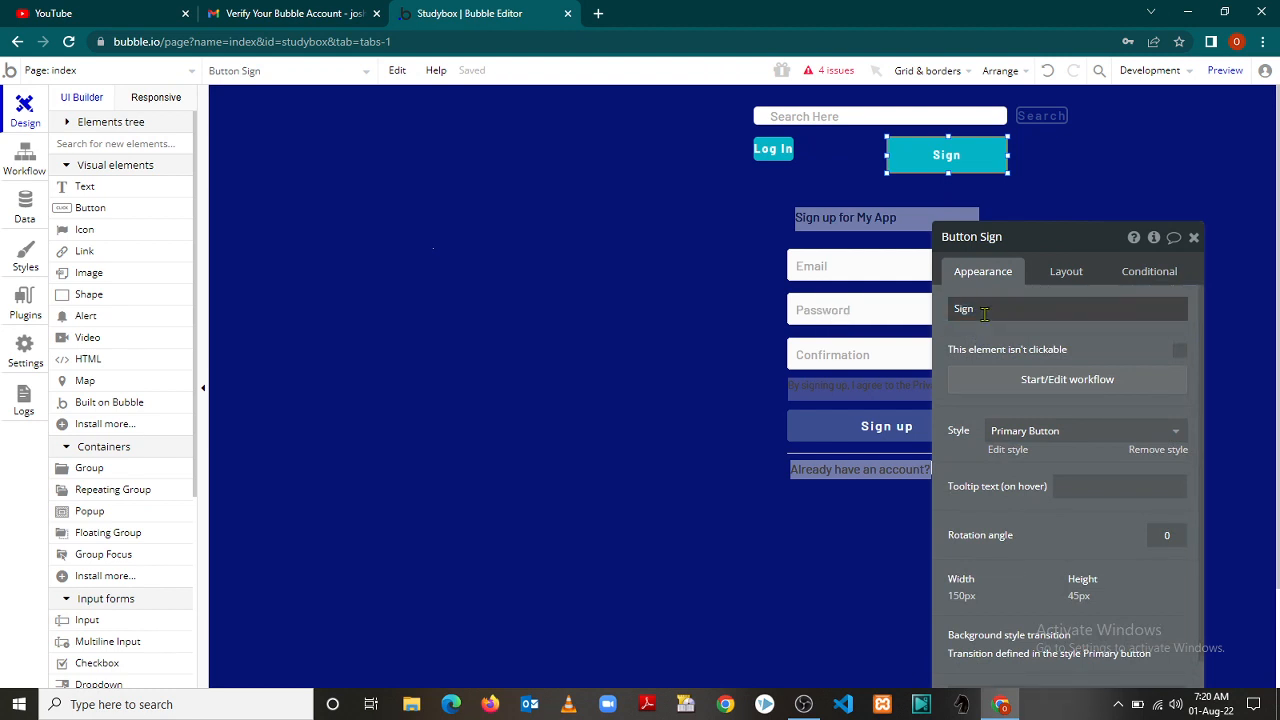
{"action": "left_click", "coordinate": [977, 308]}
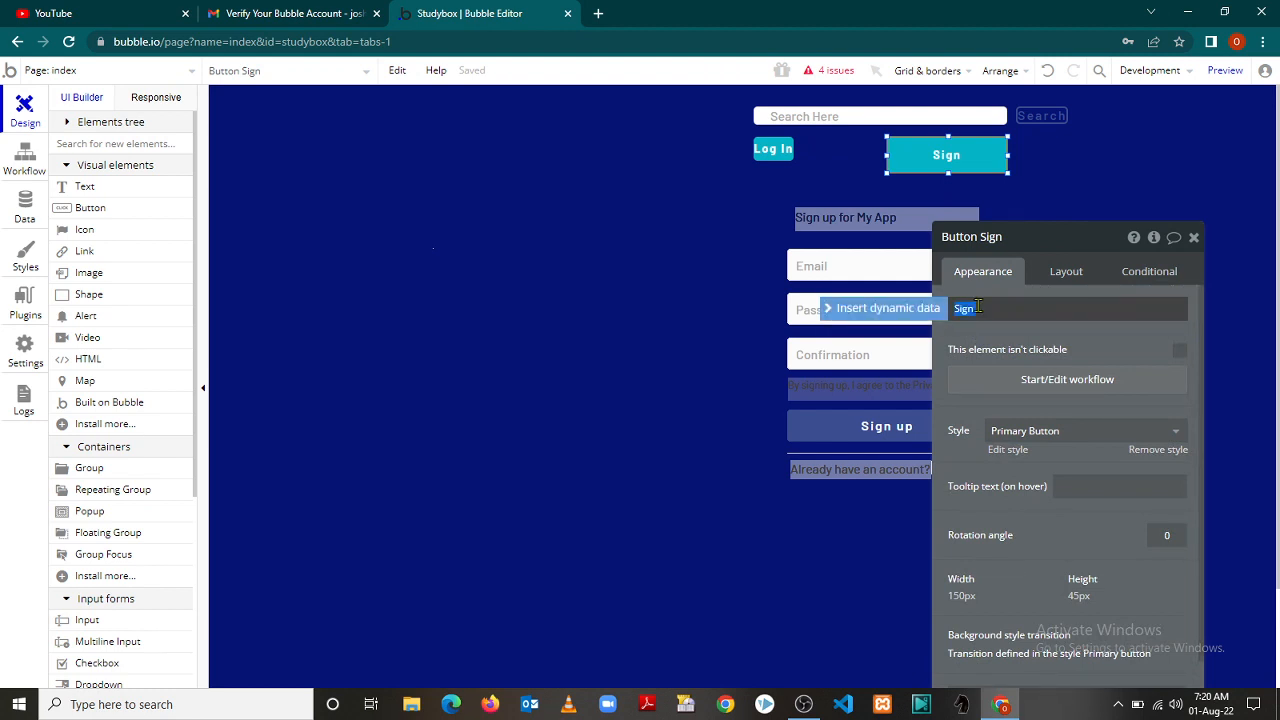
{"action": "type", "text": "Sign"}
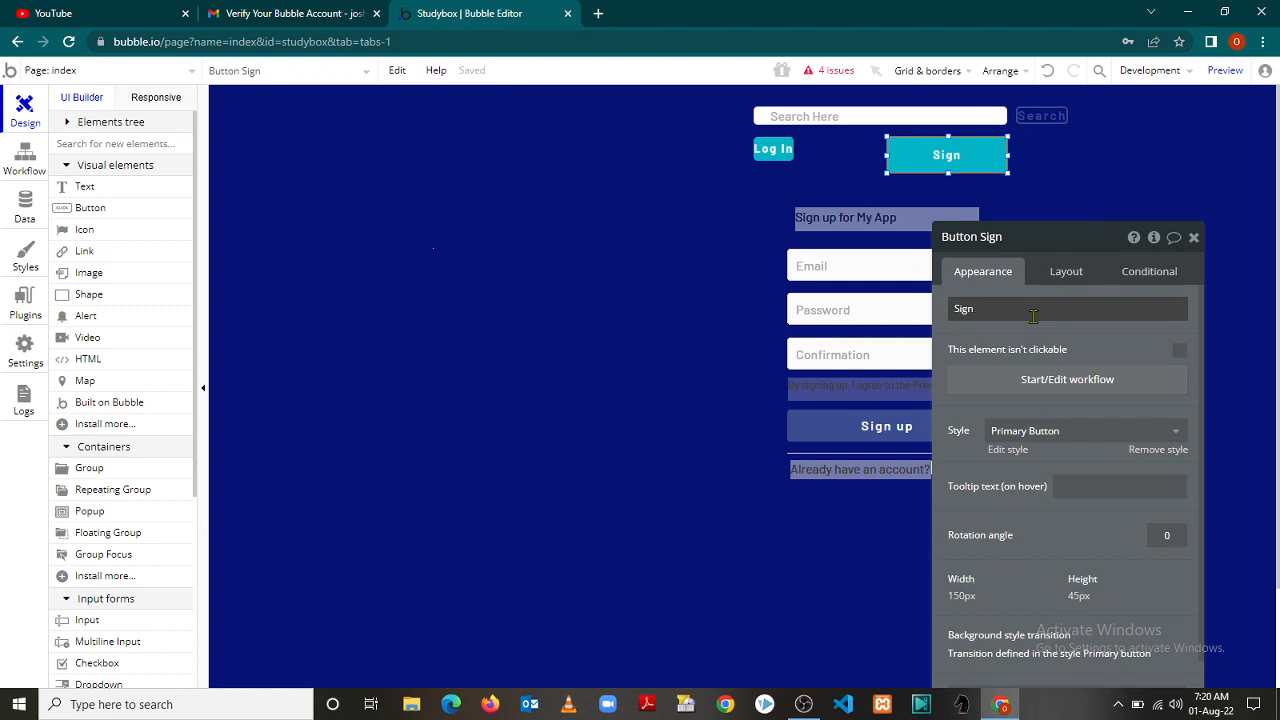
{"action": "double_click", "coordinate": [982, 308]}
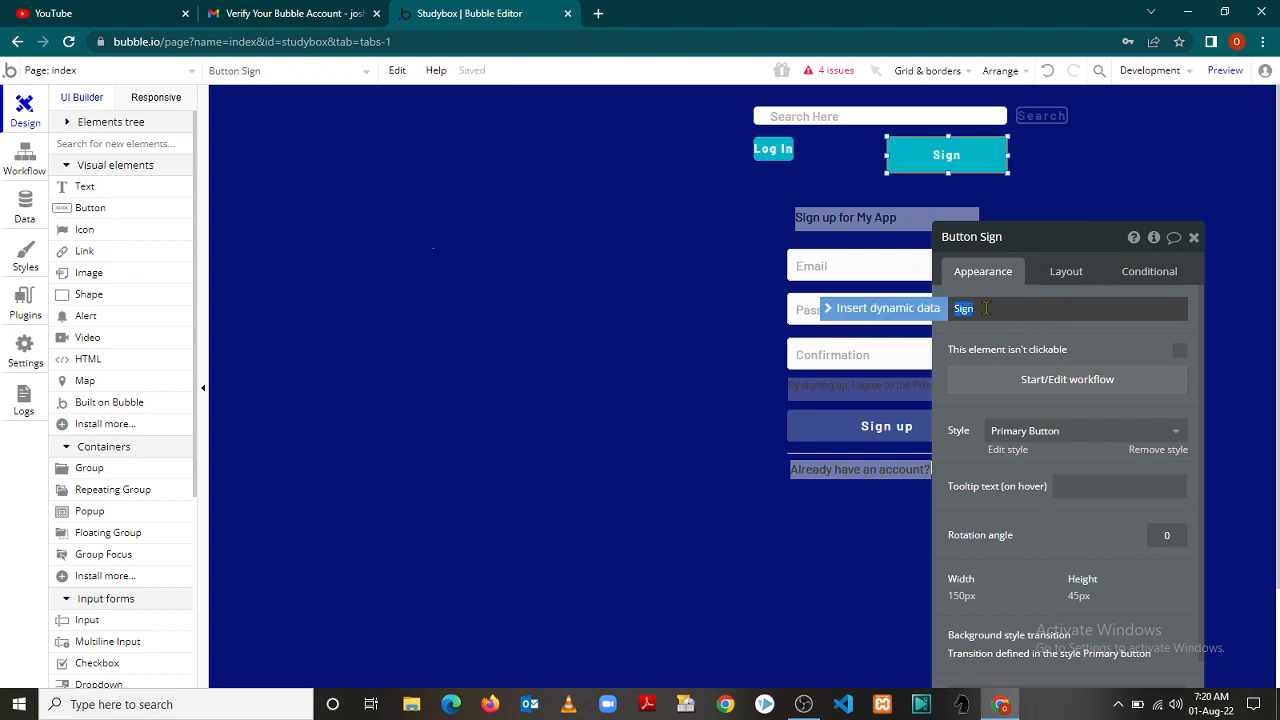
{"action": "key", "text": "BackSpace"}
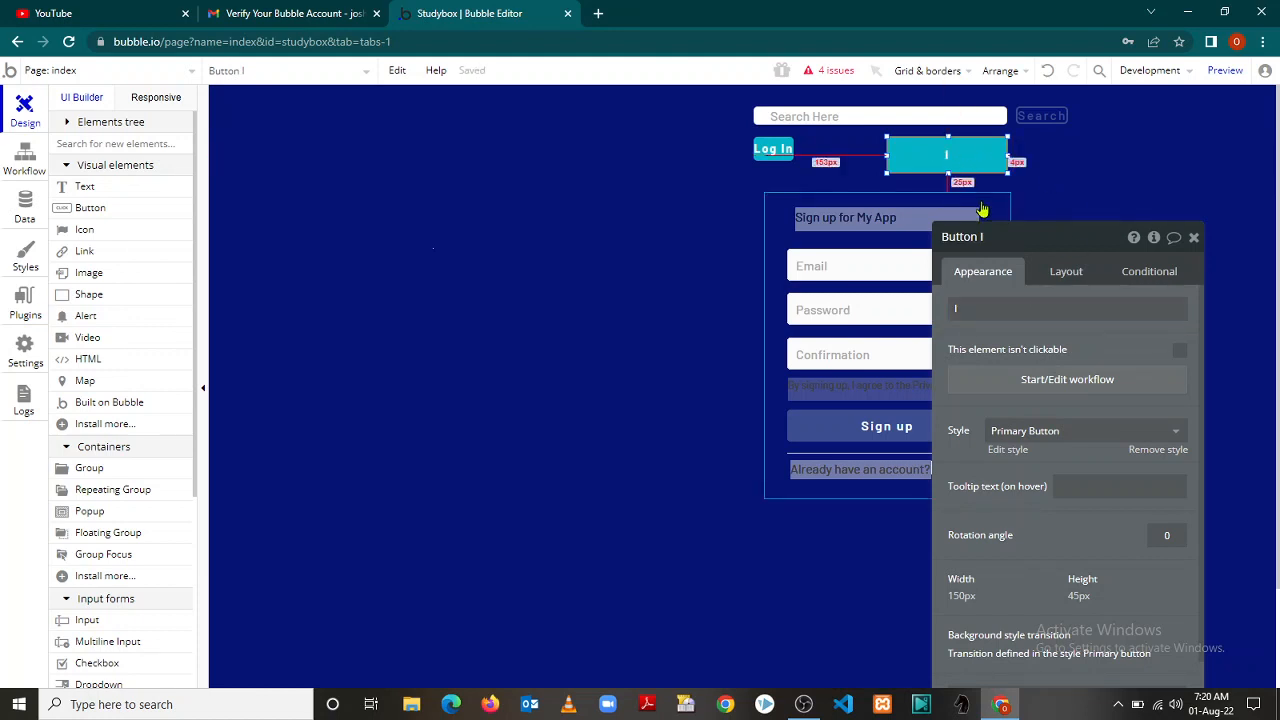
{"action": "left_click", "coordinate": [979, 311]}
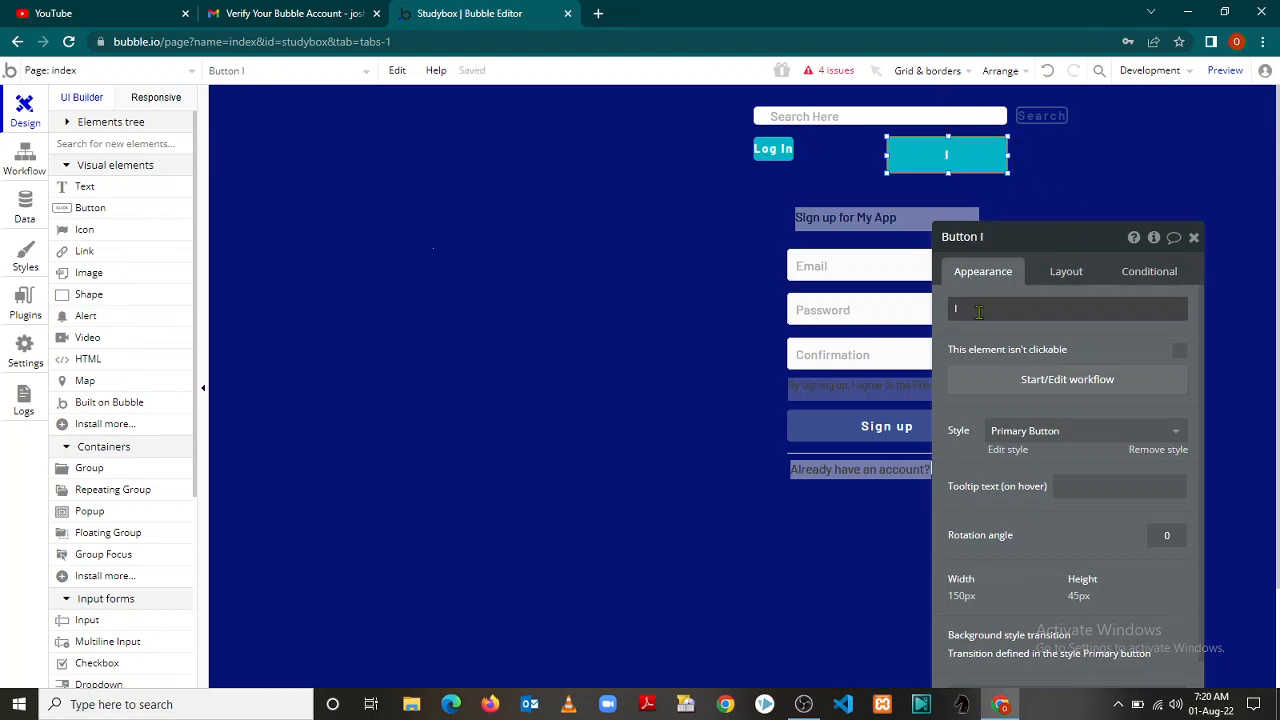
{"action": "key", "text": "BackSpace"}
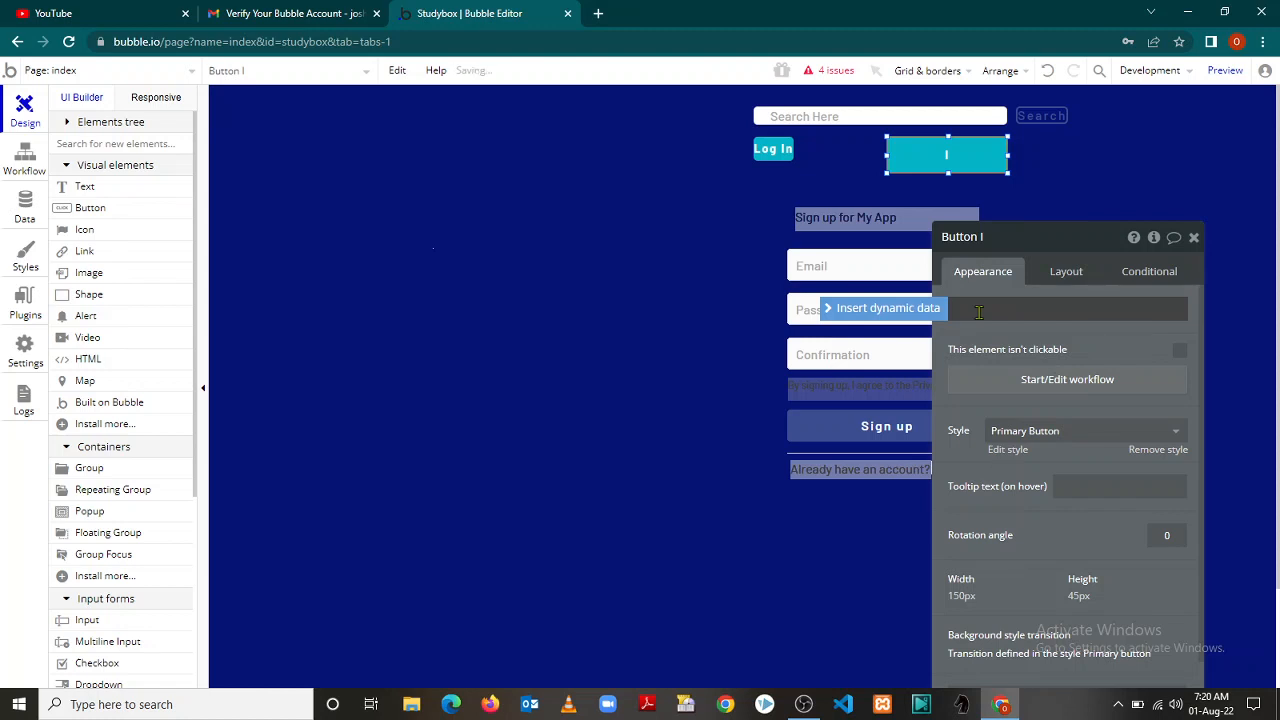
{"action": "left_click", "coordinate": [1193, 237]}
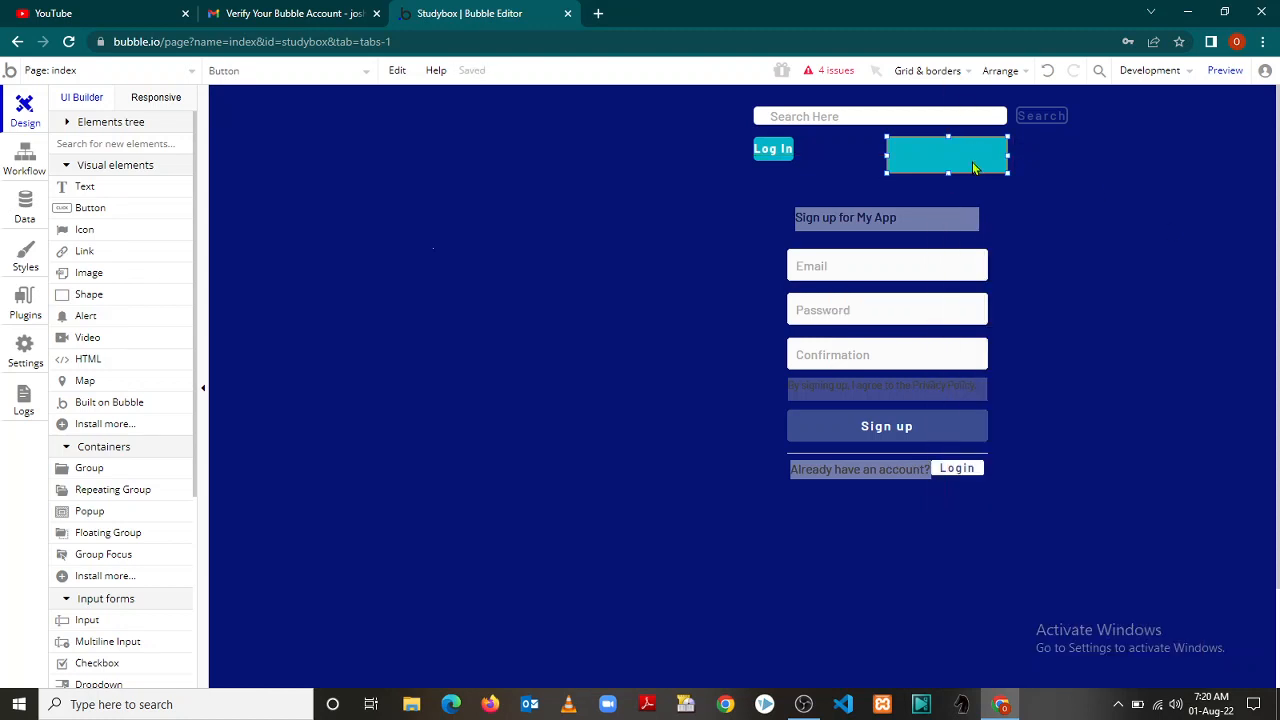
Relabel the blank button, ending with the partial label 'si', and reselect it
{"action": "double_click", "coordinate": [975, 168]}
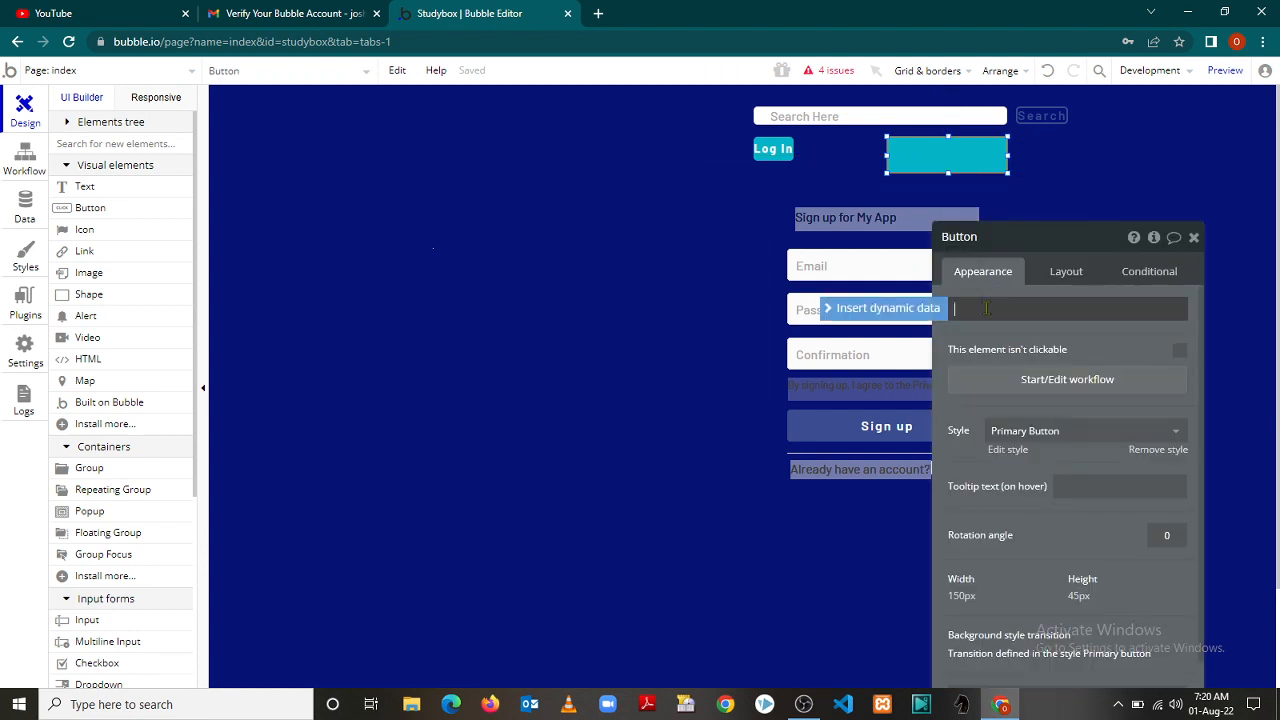
{"action": "type", "text": "S"}
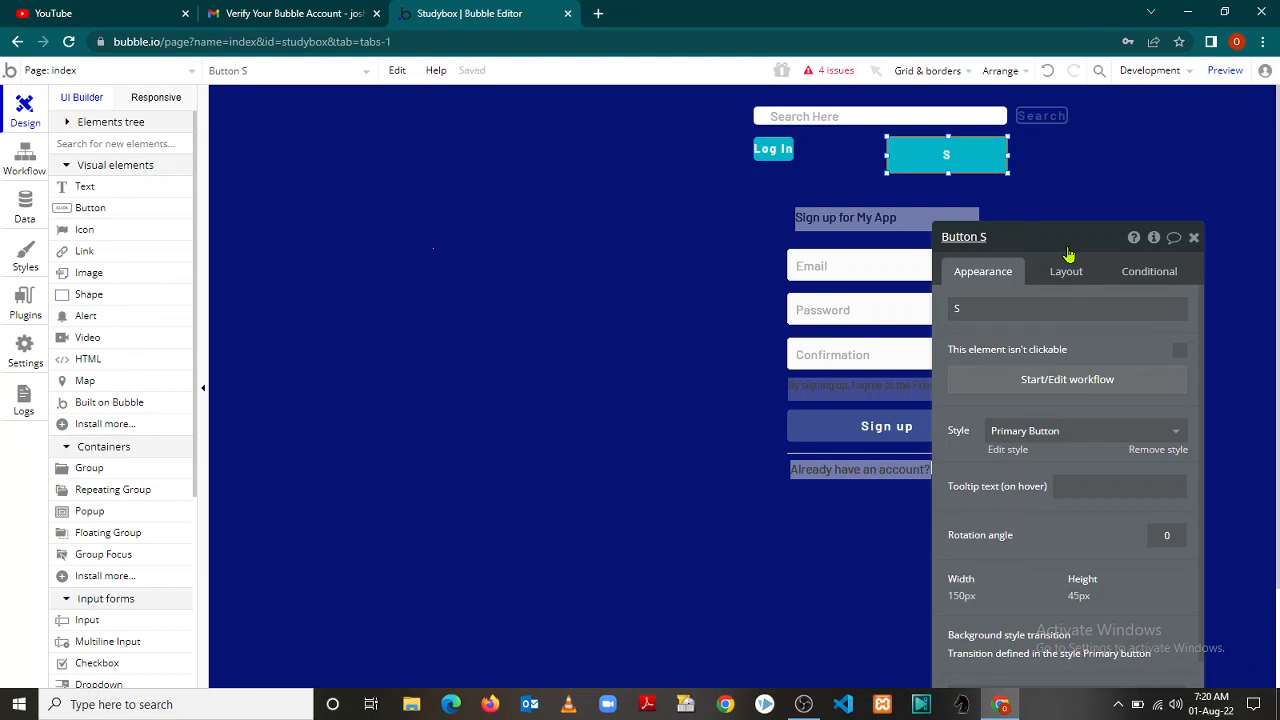
{"action": "left_click", "coordinate": [1018, 313]}
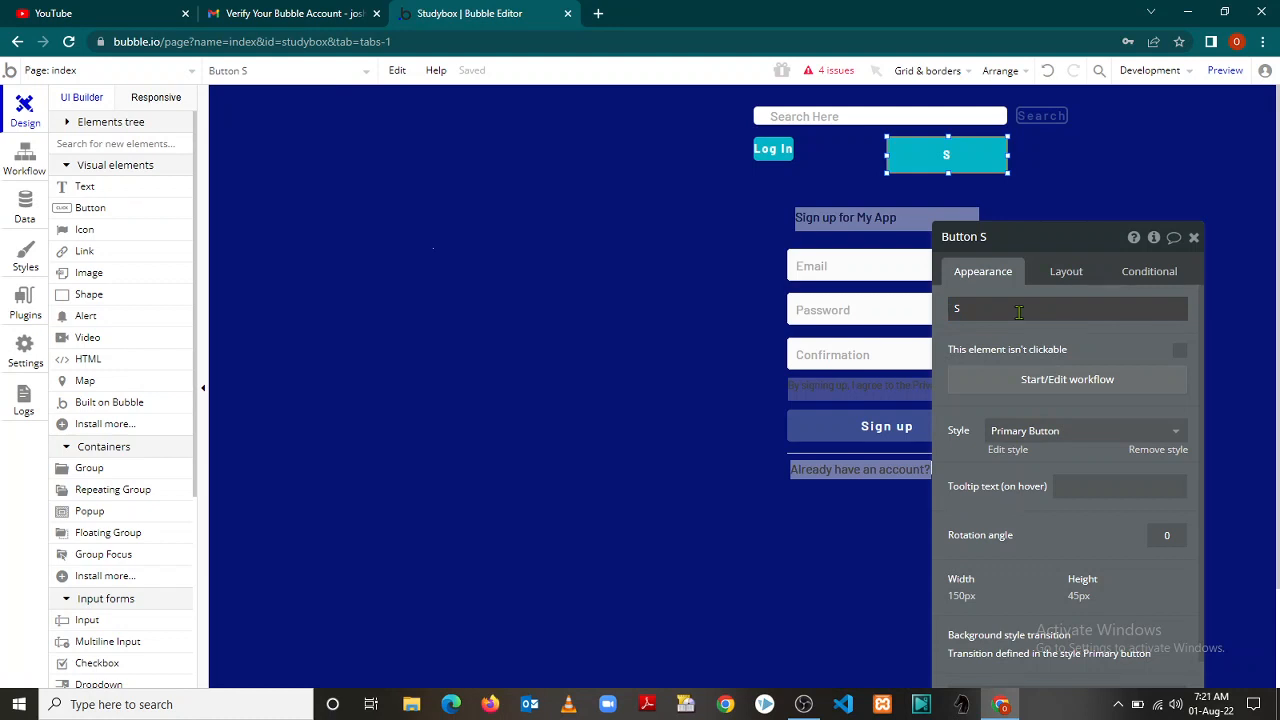
{"action": "left_click", "coordinate": [1086, 281]}
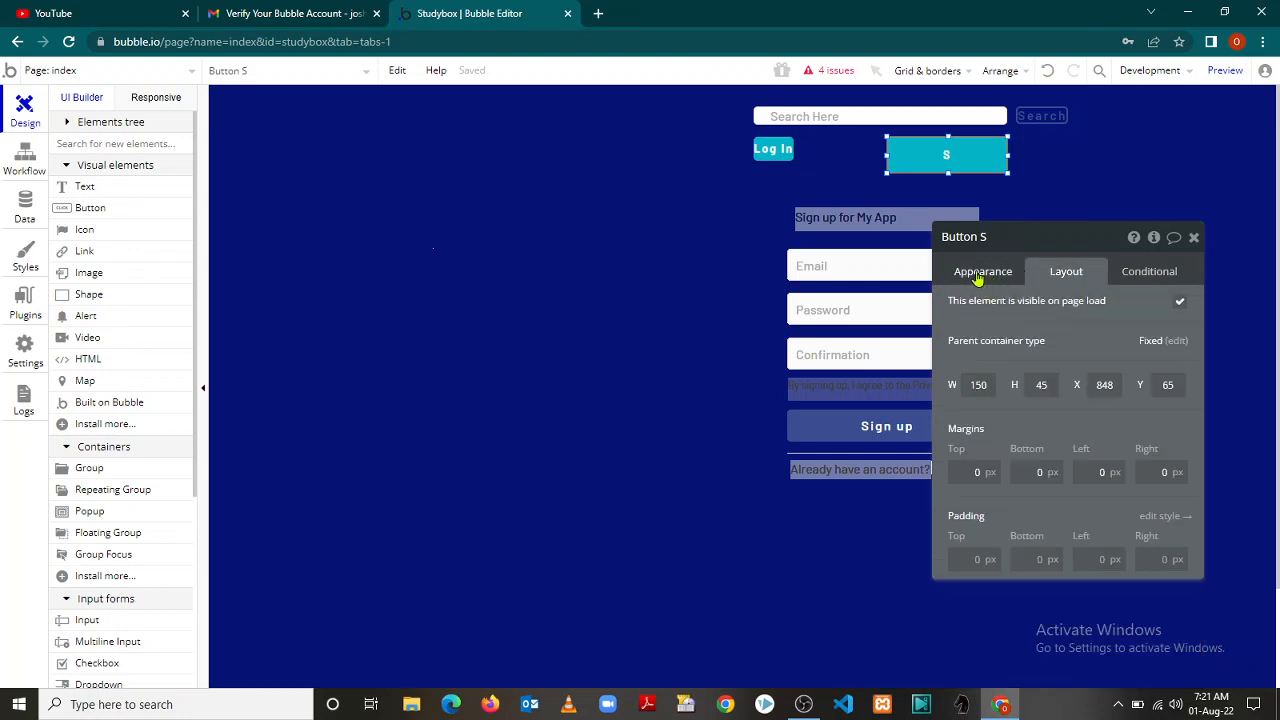
{"action": "left_click", "coordinate": [978, 275]}
{"action": "double_click", "coordinate": [957, 308]}
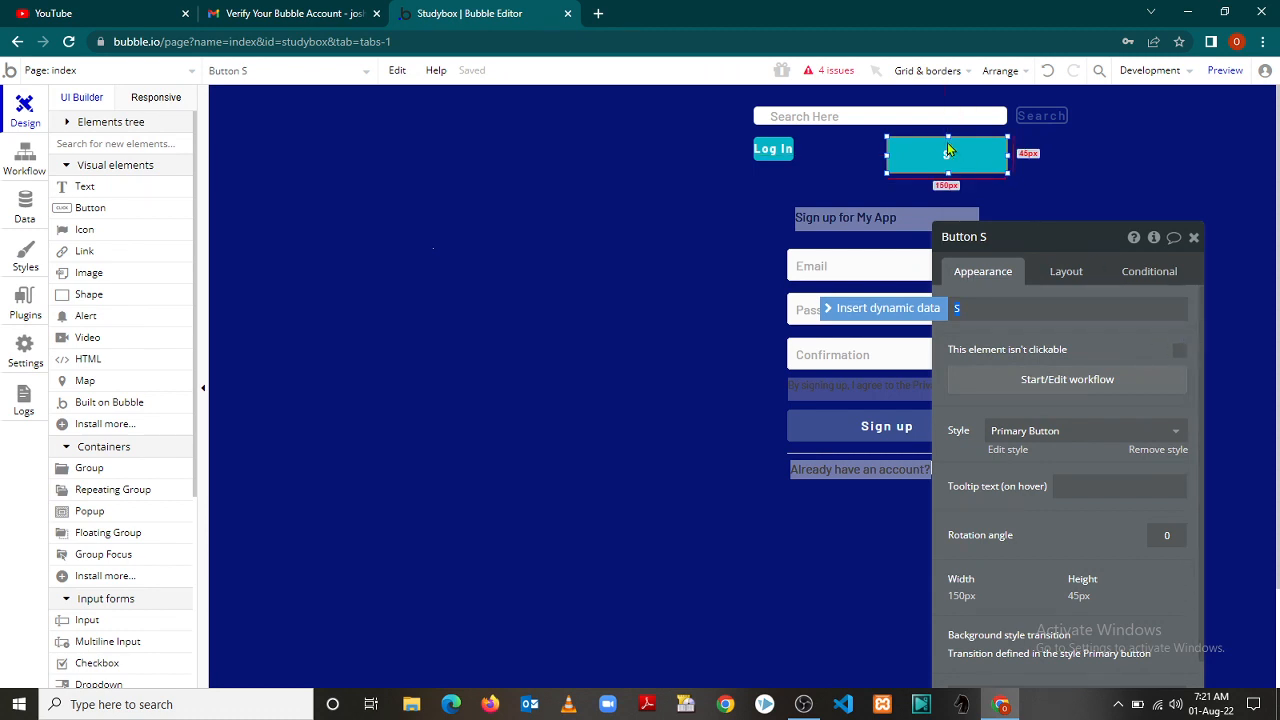
{"action": "type", "text": "si"}
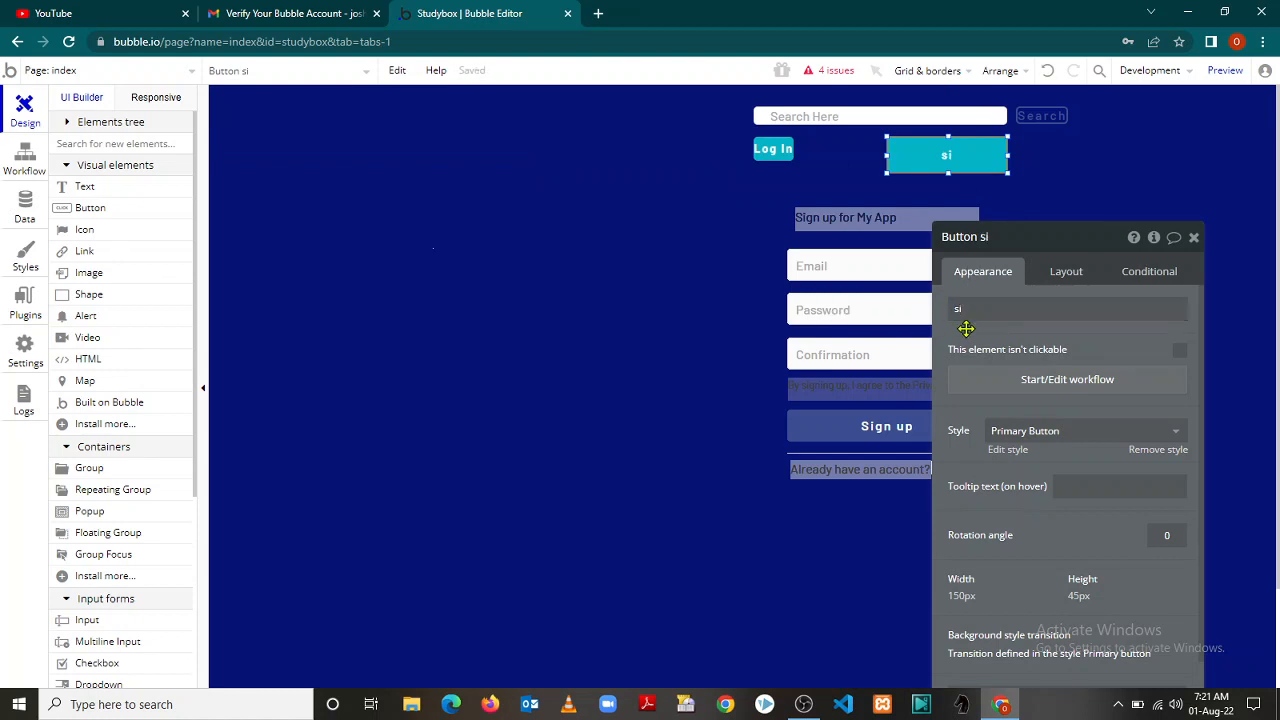
{"action": "left_click", "coordinate": [1193, 237]}
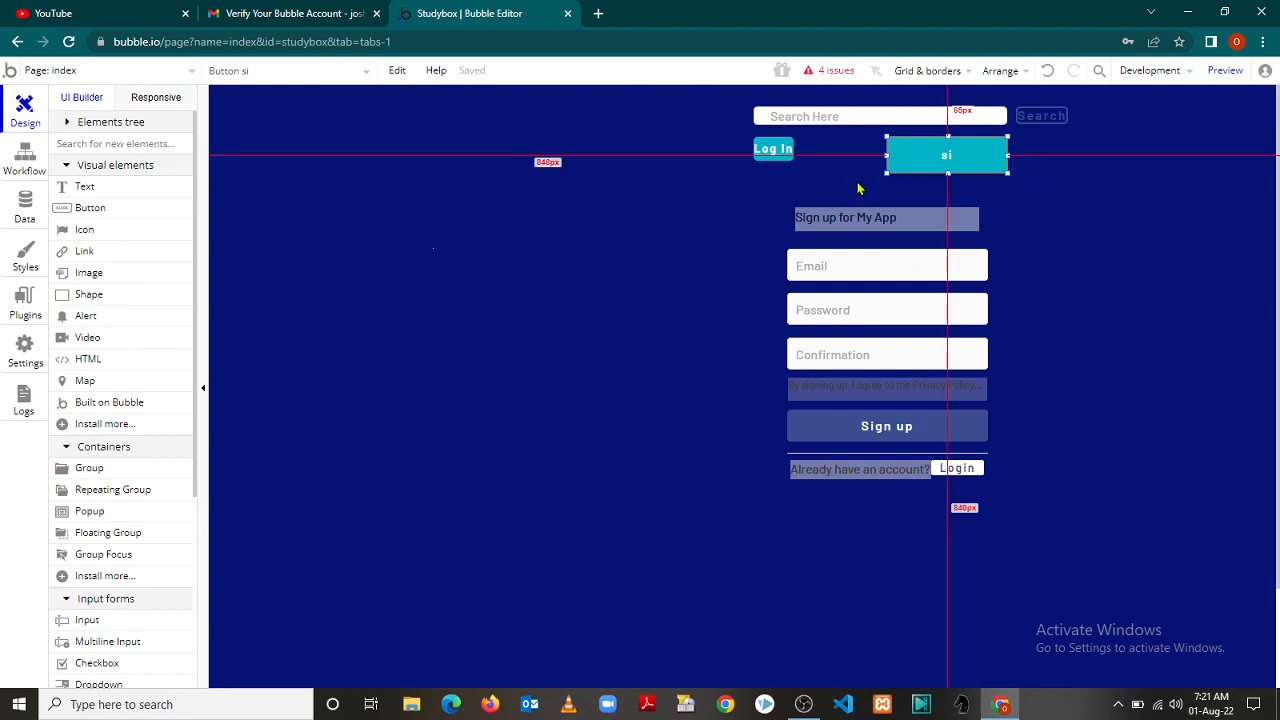
{"action": "left_click", "coordinate": [901, 149]}
{"action": "left_click", "coordinate": [902, 152]}
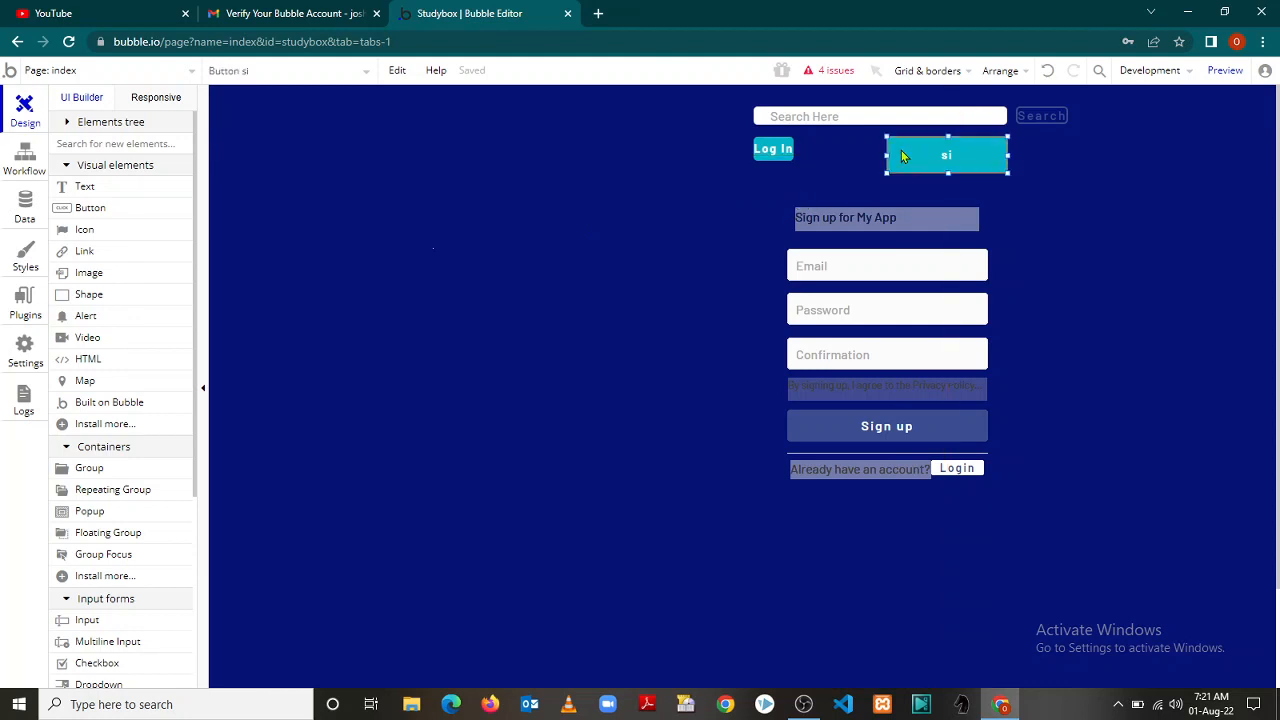
Delete the si button from the index page
{"action": "right_click", "coordinate": [902, 156]}
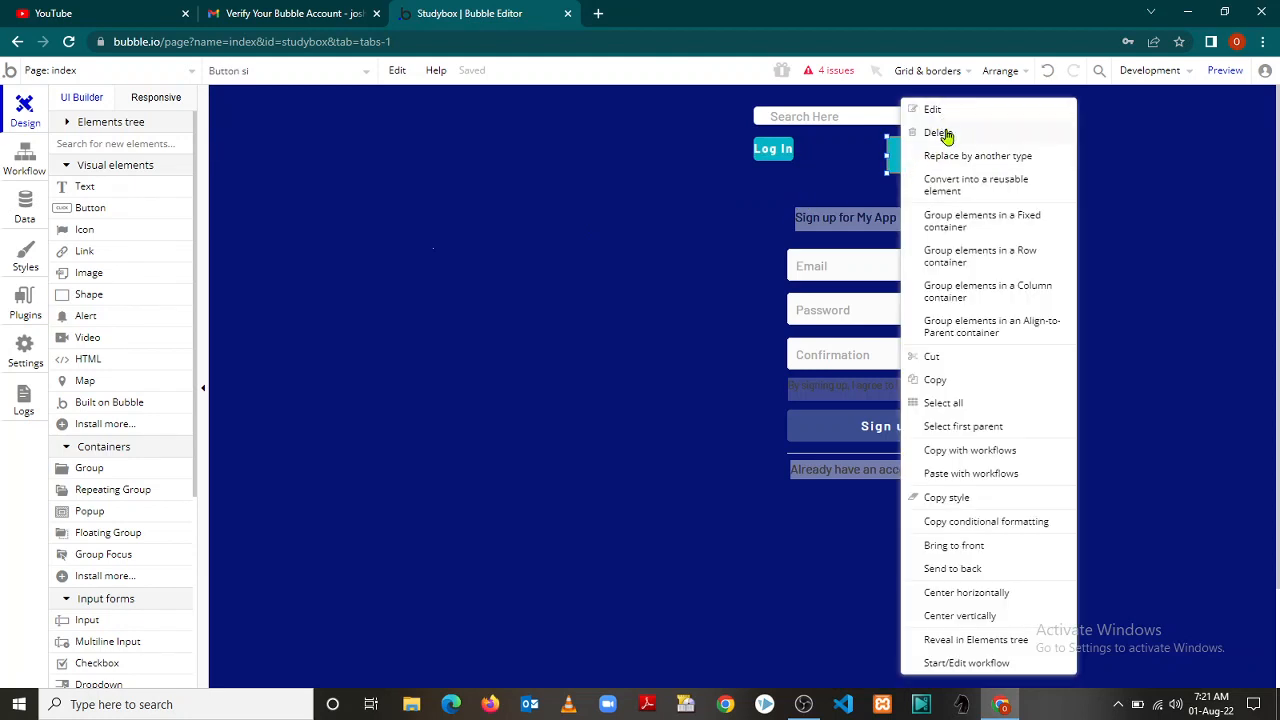
{"action": "left_click", "coordinate": [940, 133]}
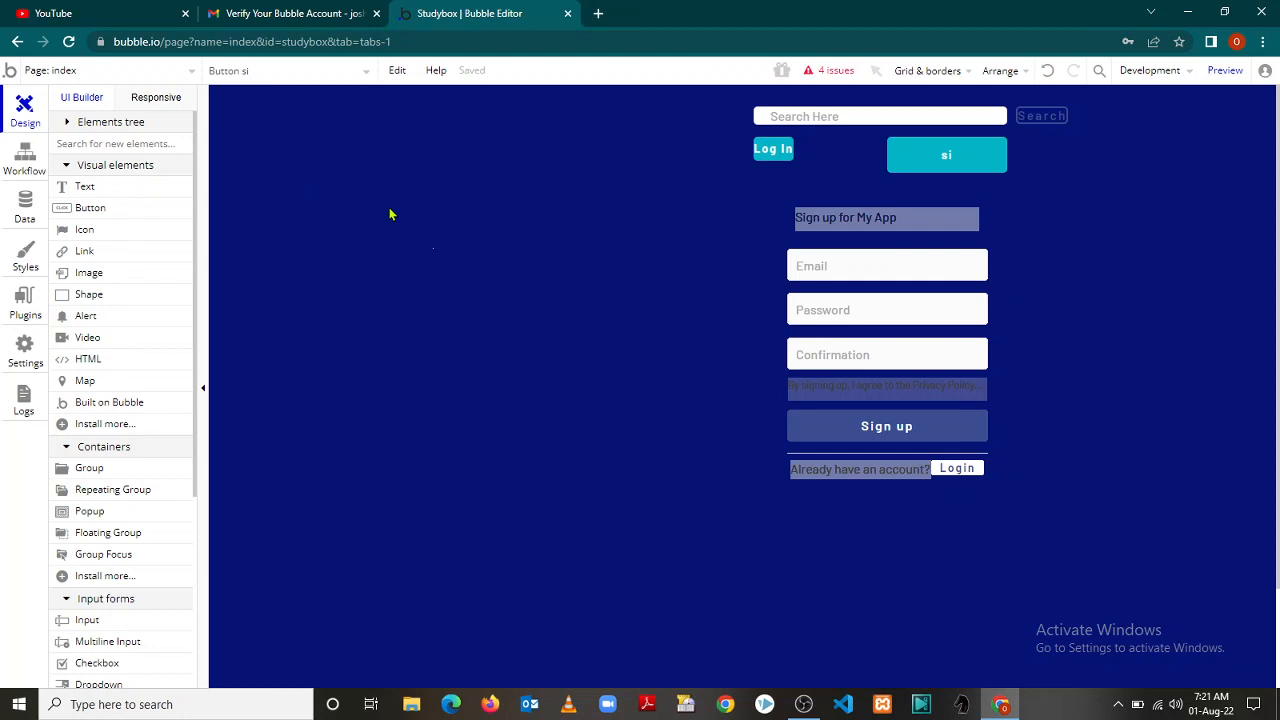
{"action": "key", "text": "Delete"}
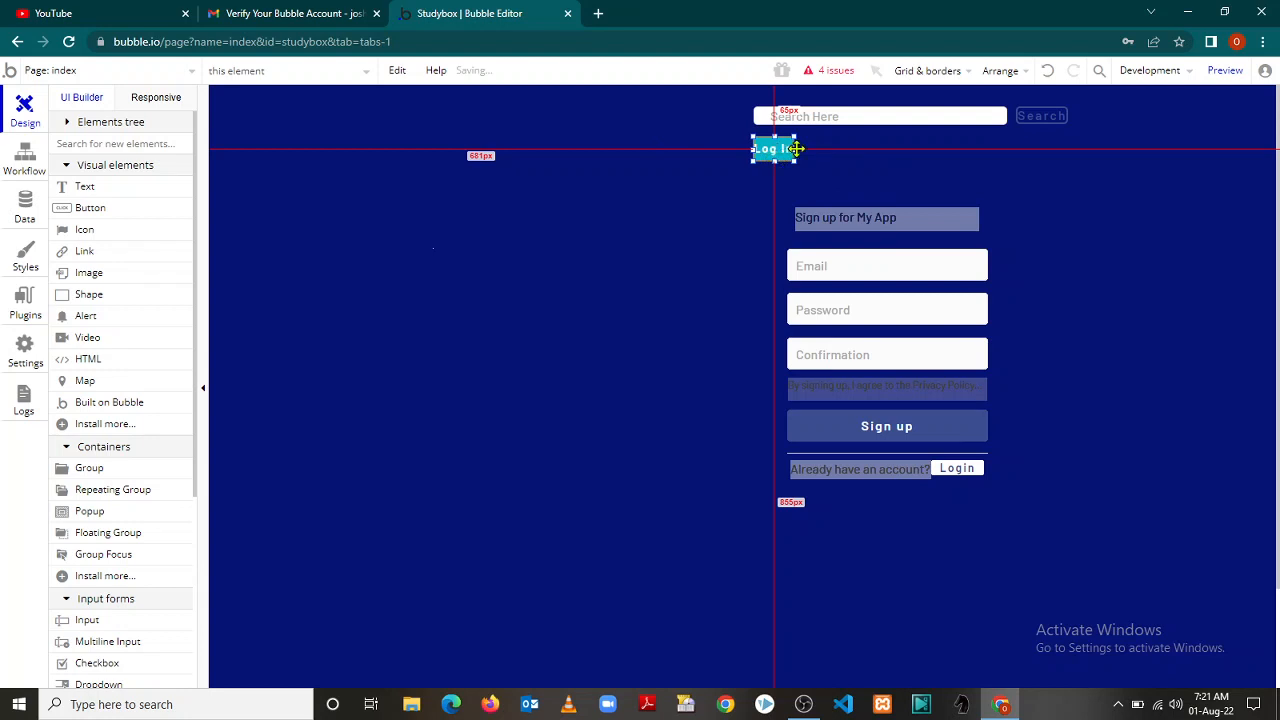
Label the new button beside Log In 'Sign Up'
{"action": "left_click", "coordinate": [876, 169]}
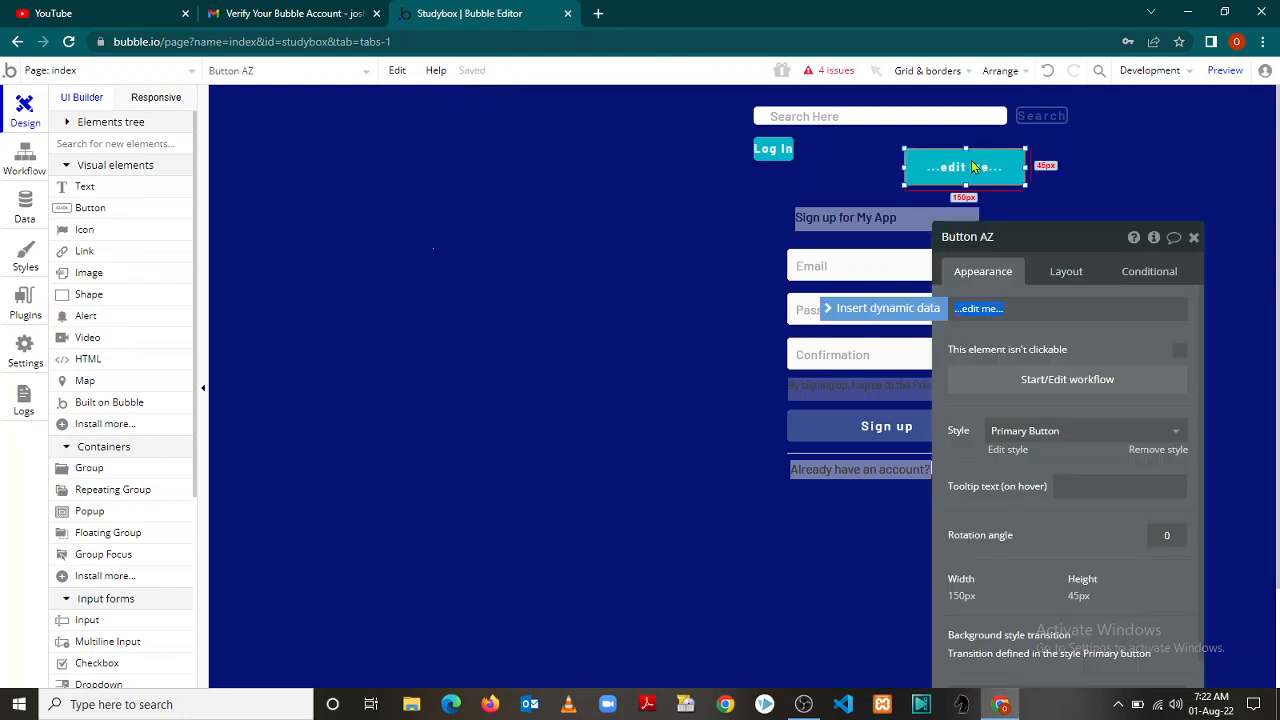
{"action": "type", "text": "S"}
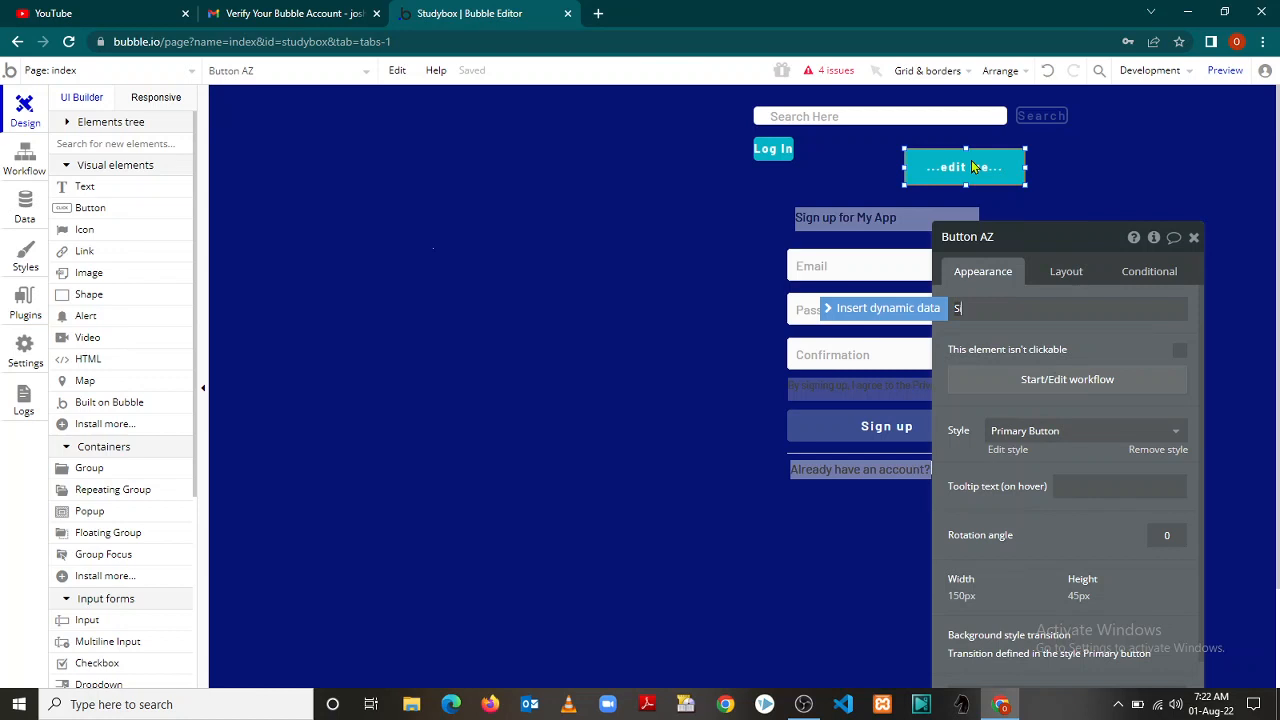
{"action": "type", "text": "ign"}
{"action": "key", "text": "BackSpace"}
{"action": "key", "text": "BackSpace"}
{"action": "type", "text": "ign Up"}
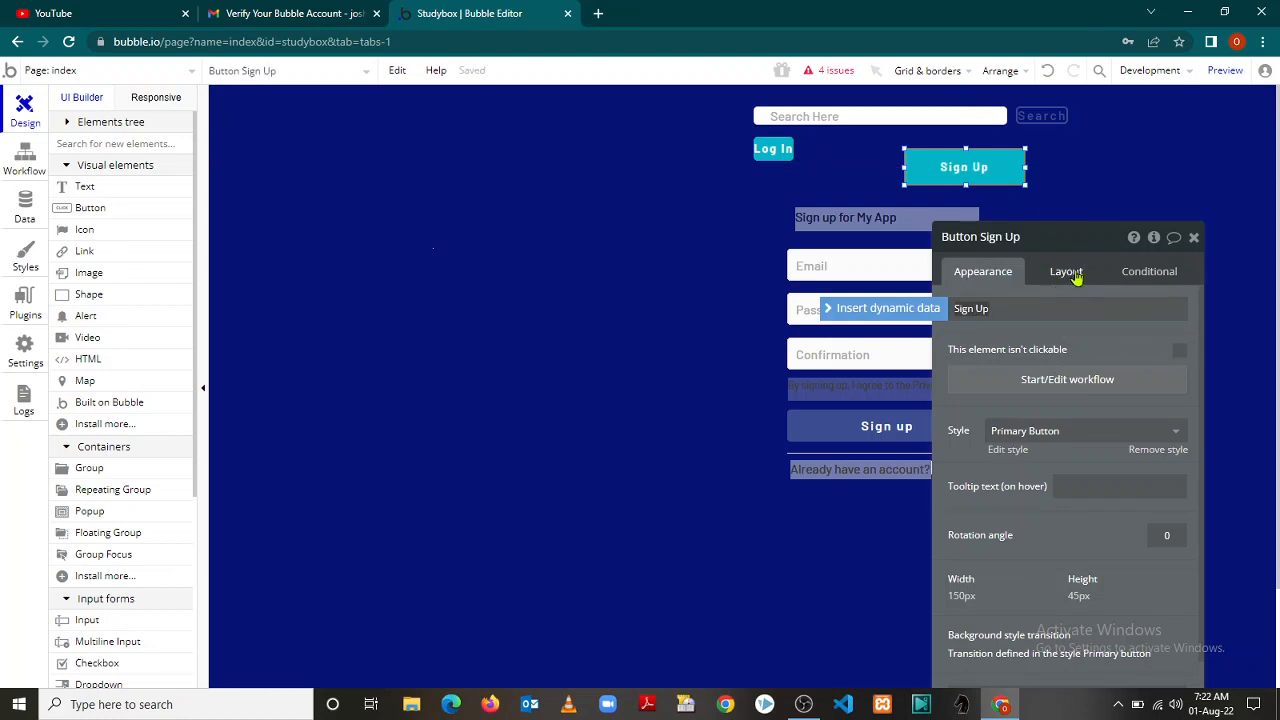
Size the Sign Up button to 50 × 30 px and drag it just right of Log In
{"action": "left_click", "coordinate": [963, 597]}
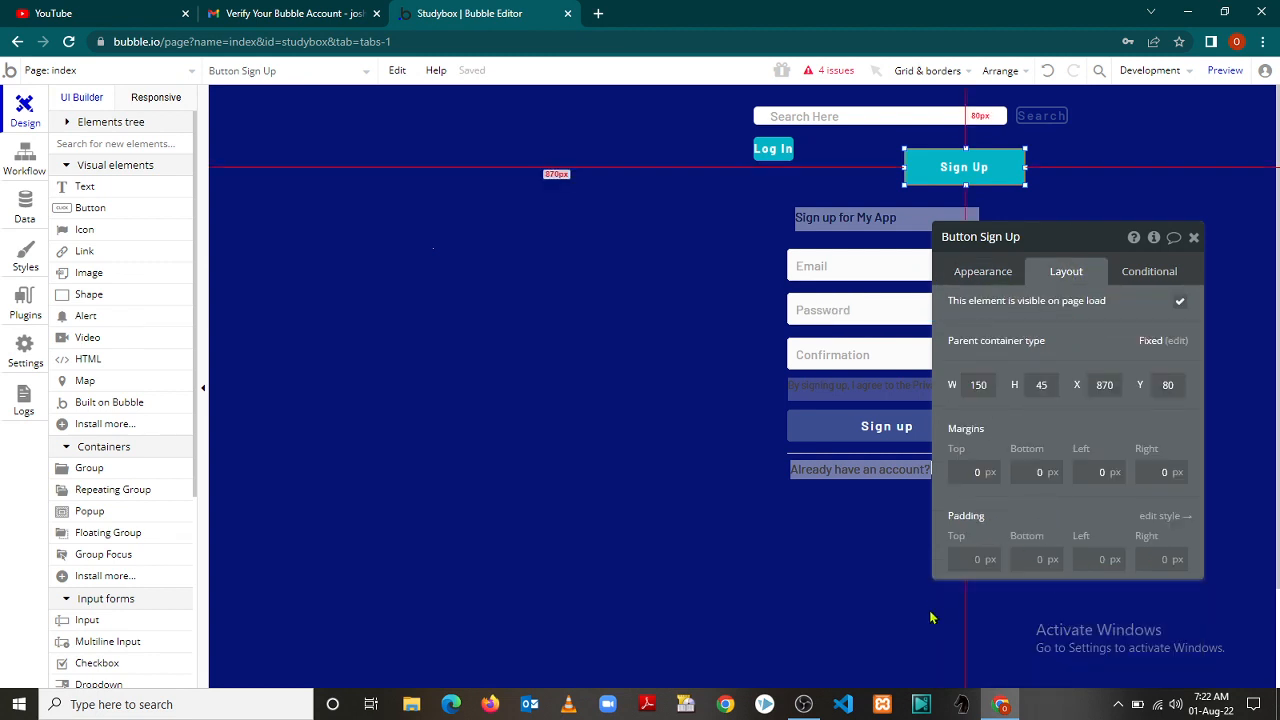
{"action": "left_click_drag", "start_coordinate": [990, 385], "coordinate": [948, 396]}
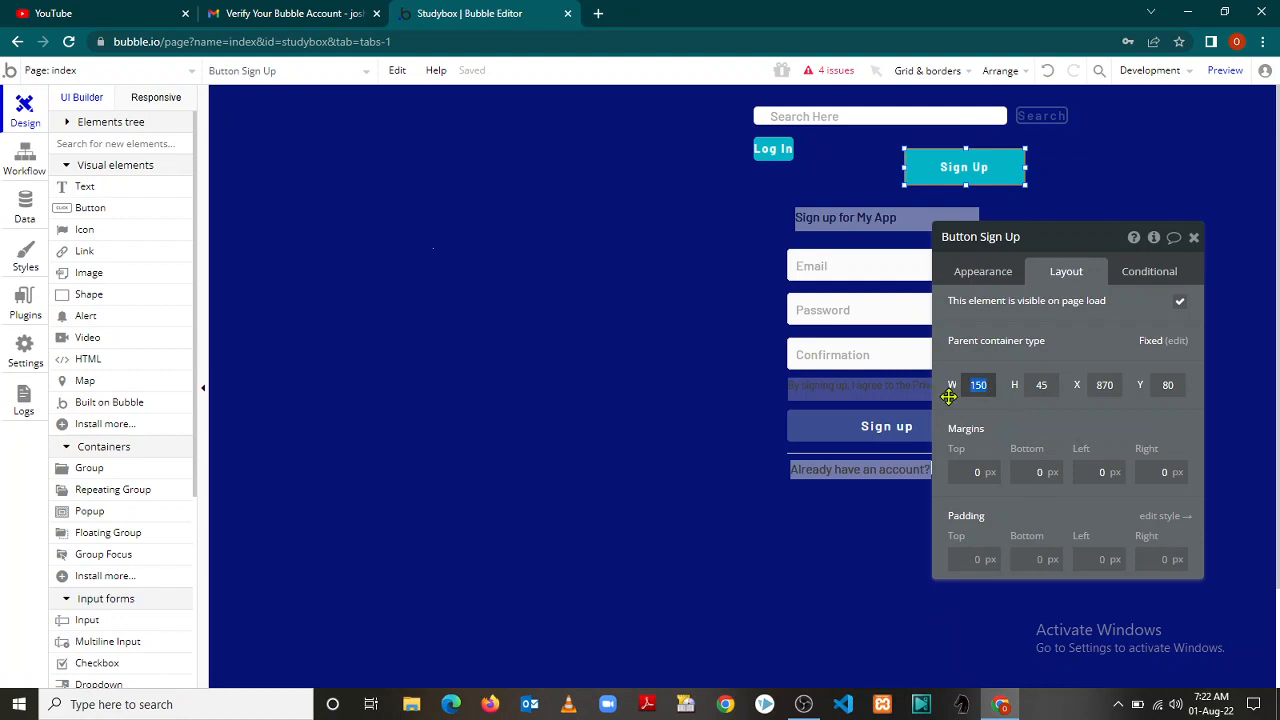
{"action": "type", "text": "50"}
{"action": "left_click", "coordinate": [1035, 385]}
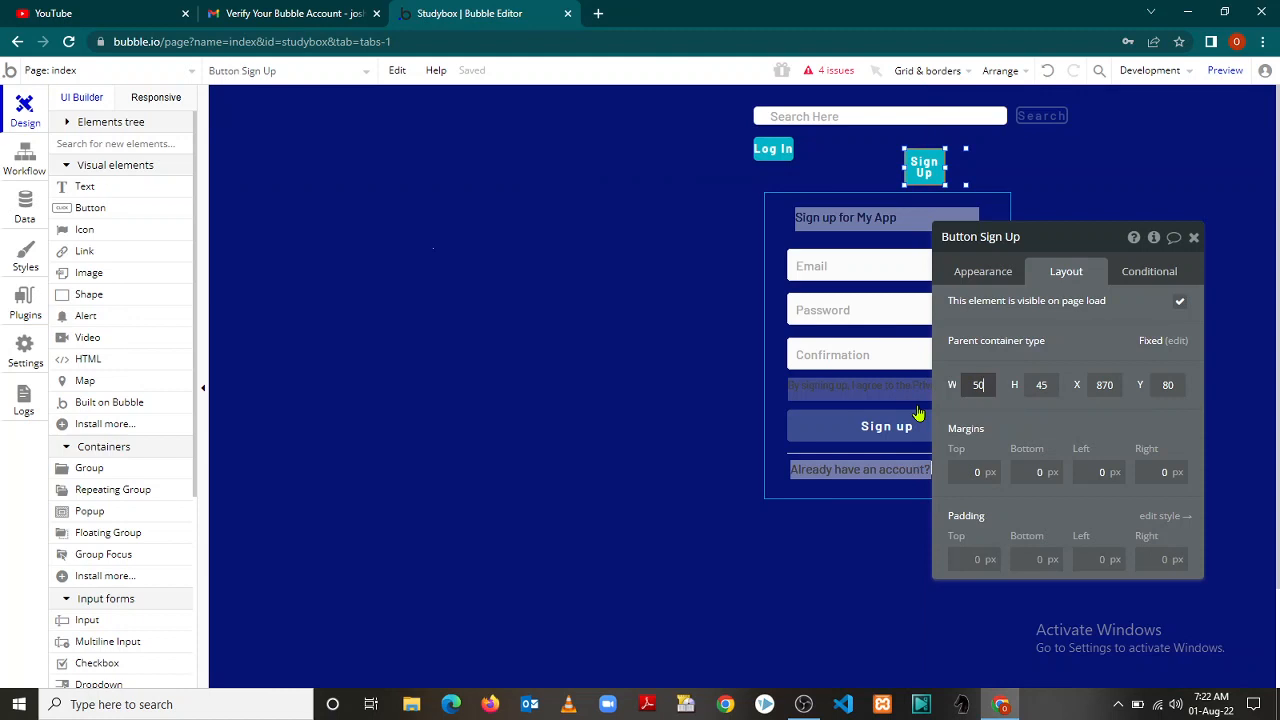
{"action": "left_click", "coordinate": [1041, 385]}
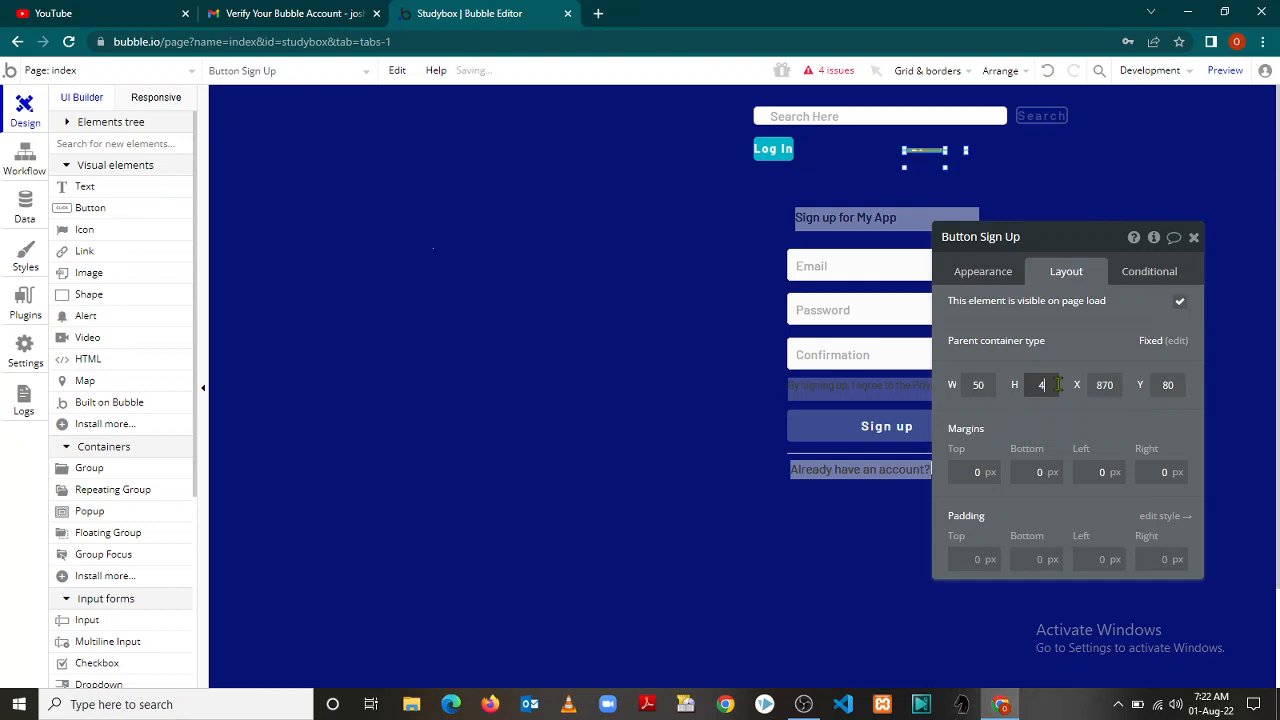
{"action": "left_click_drag", "start_coordinate": [1058, 384], "coordinate": [1044, 384]}
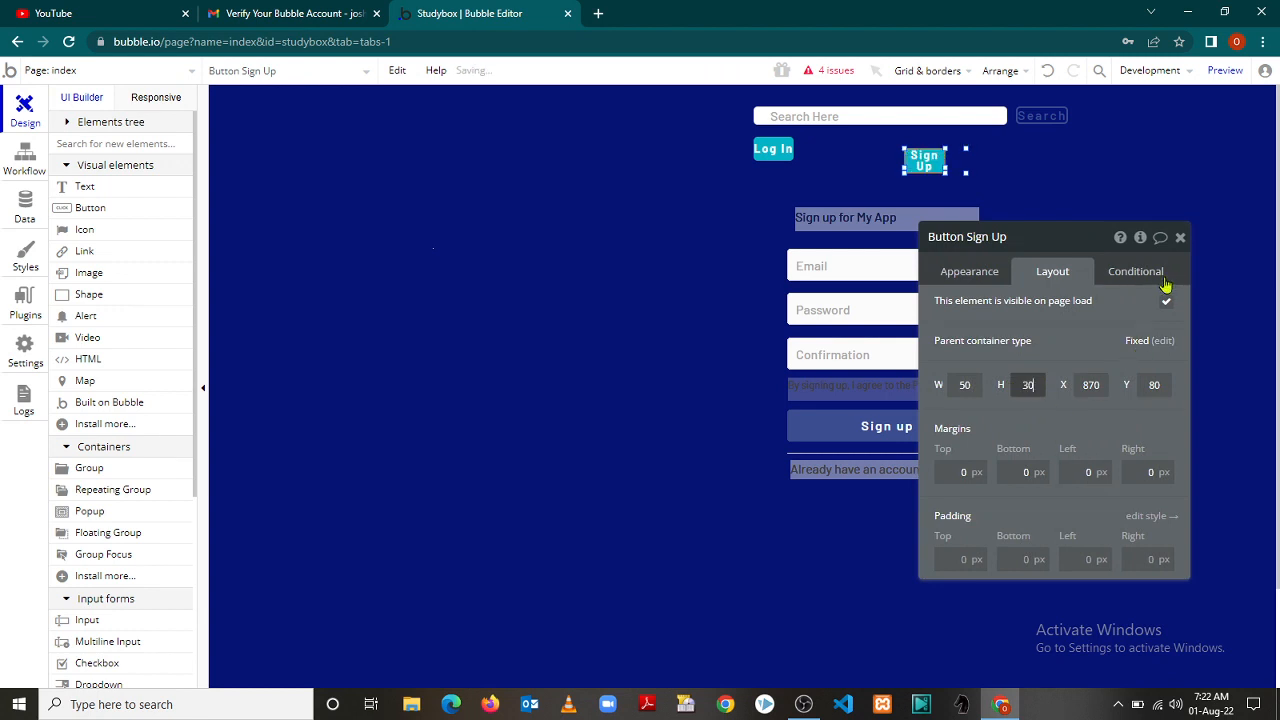
{"action": "left_click", "coordinate": [1180, 239]}
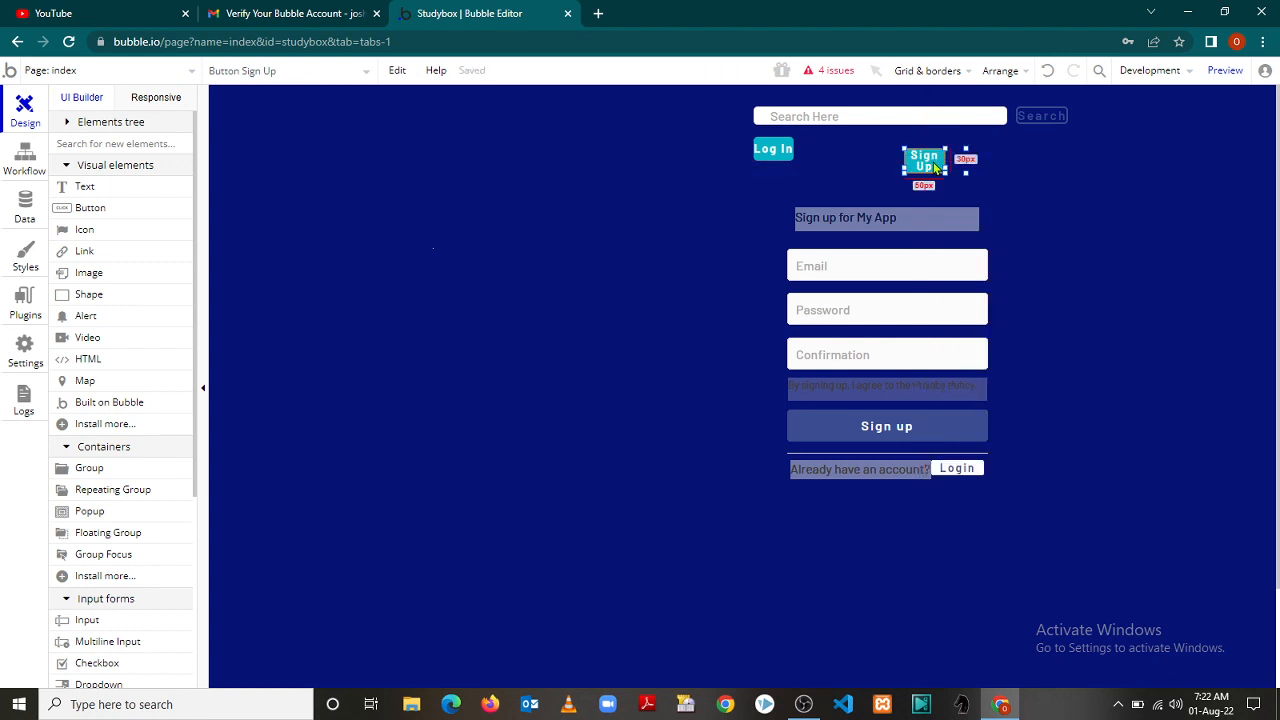
{"action": "left_click_drag", "start_coordinate": [930, 167], "coordinate": [835, 155]}
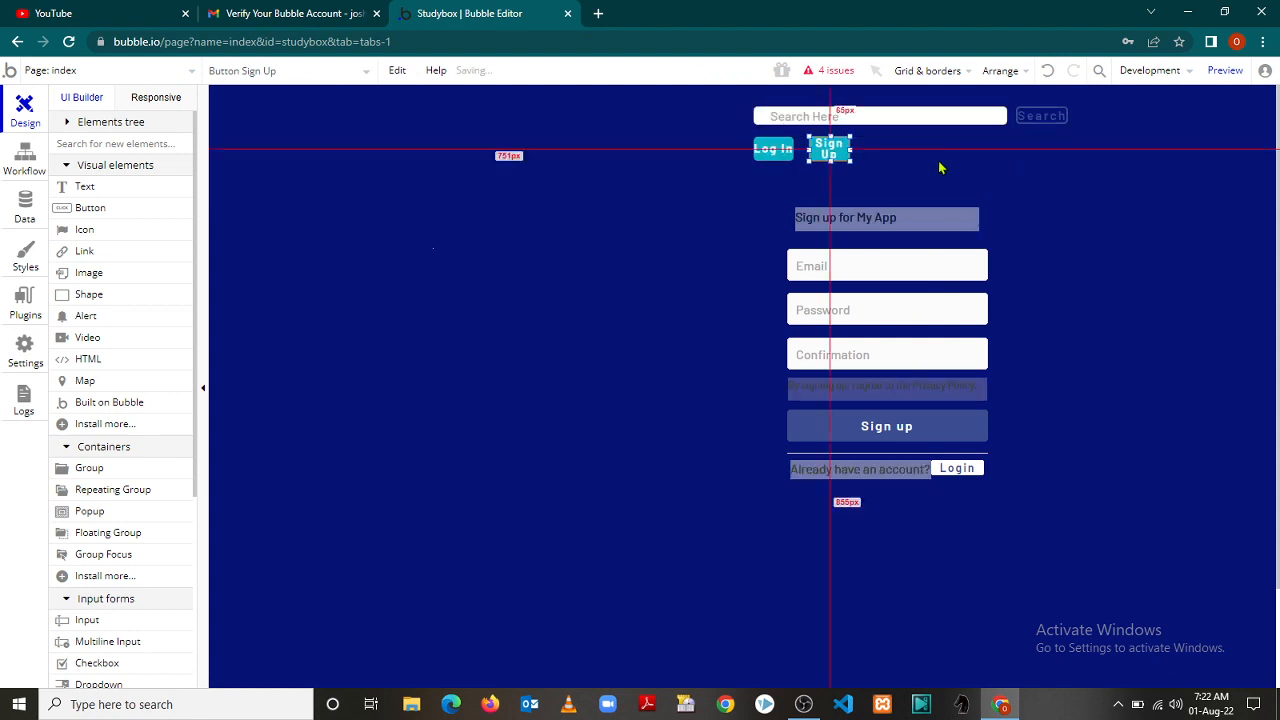
{"action": "mouse_move", "coordinate": [749, 177]}
{"action": "left_mouse_down"}
{"action": "mouse_move", "coordinate": [802, 149]}
{"action": "mouse_move", "coordinate": [824, 153]}
{"action": "left_mouse_up"}
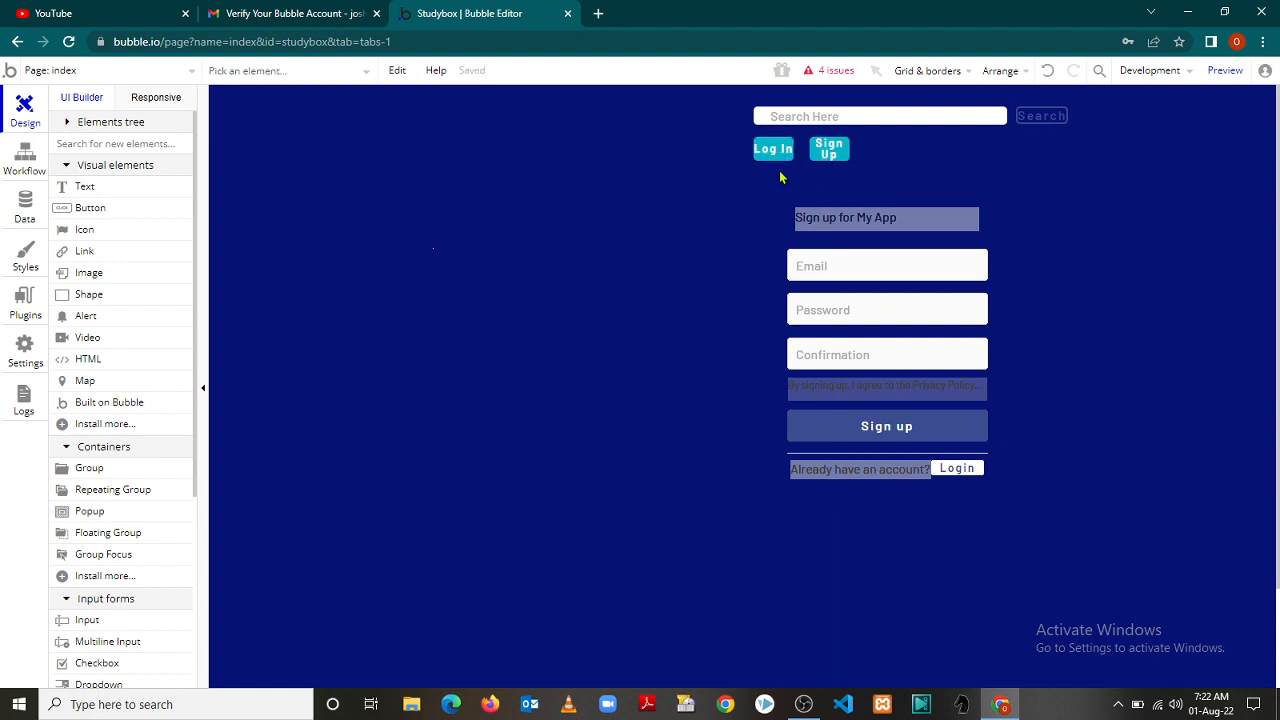
Move the Log In and Sign Up buttons together so they sit above the sign-up form
{"action": "left_click", "coordinate": [831, 158], "text": "shift"}
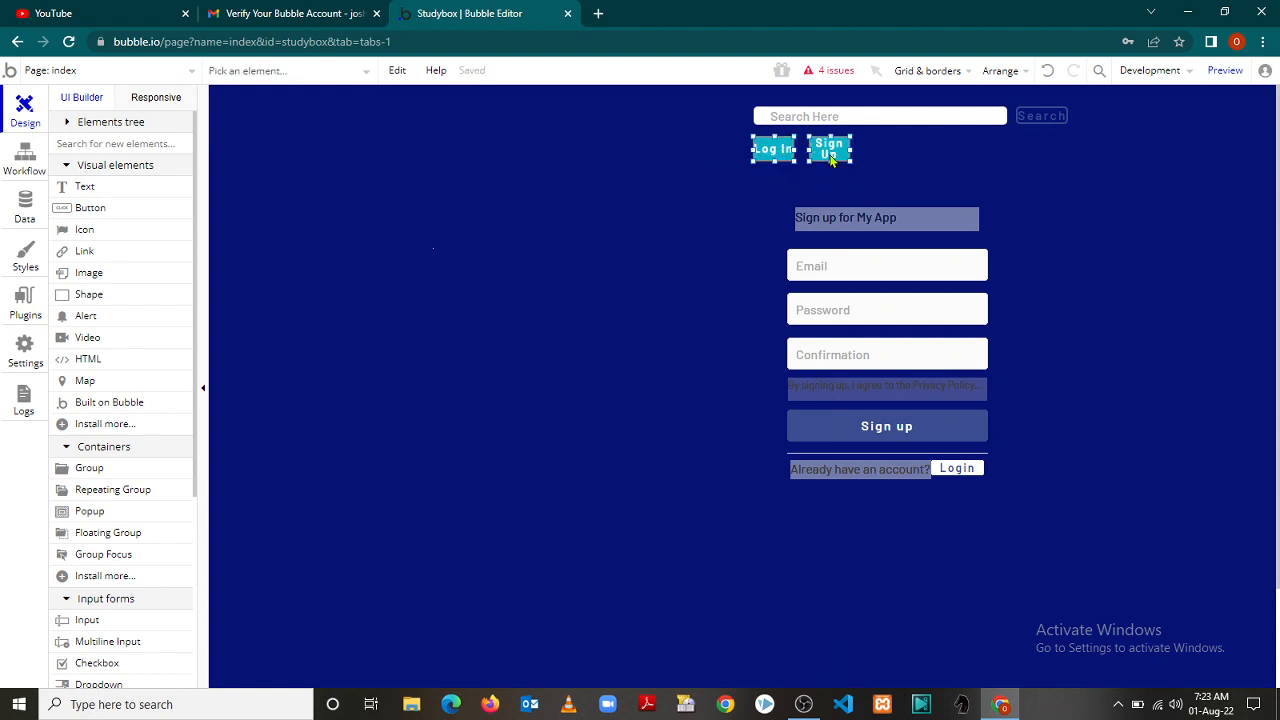
{"action": "left_click_drag", "start_coordinate": [825, 156], "coordinate": [912, 157]}
{"action": "left_click", "coordinate": [976, 182]}
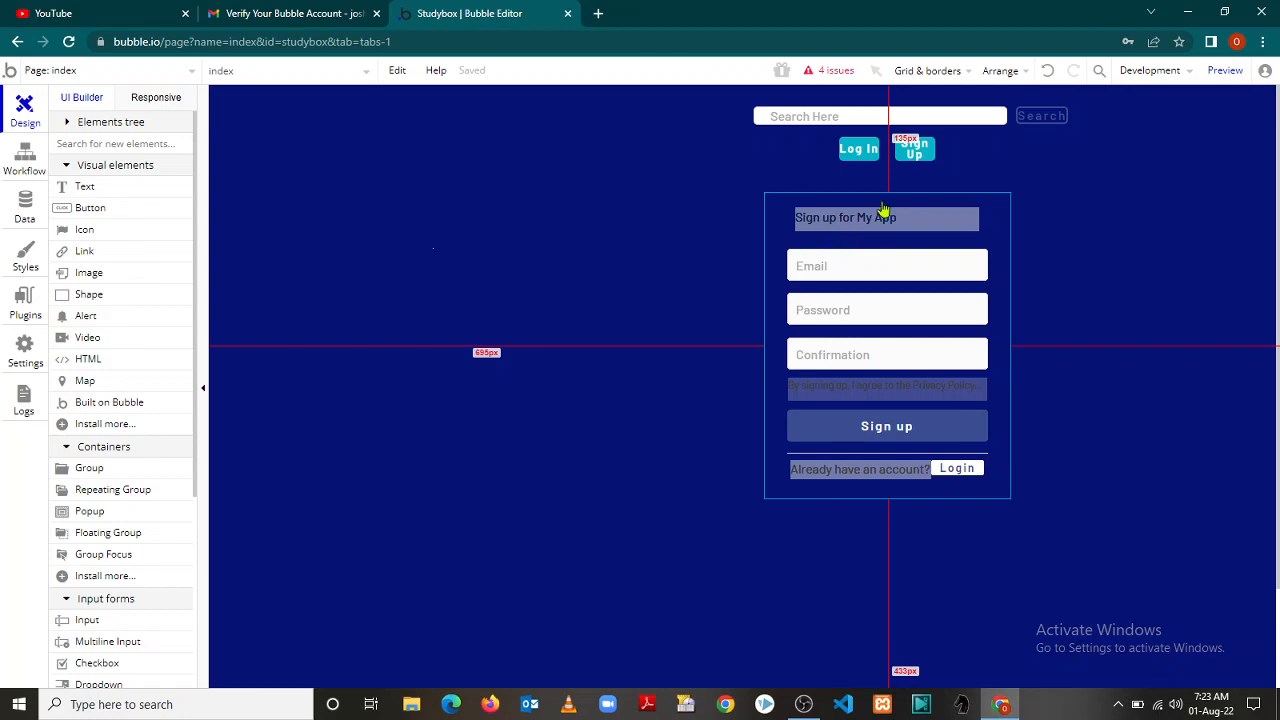
Clear the selection and open the index page's properties from the empty canvas
{"action": "left_click", "coordinate": [1005, 195]}
{"action": "left_click", "coordinate": [1005, 195]}
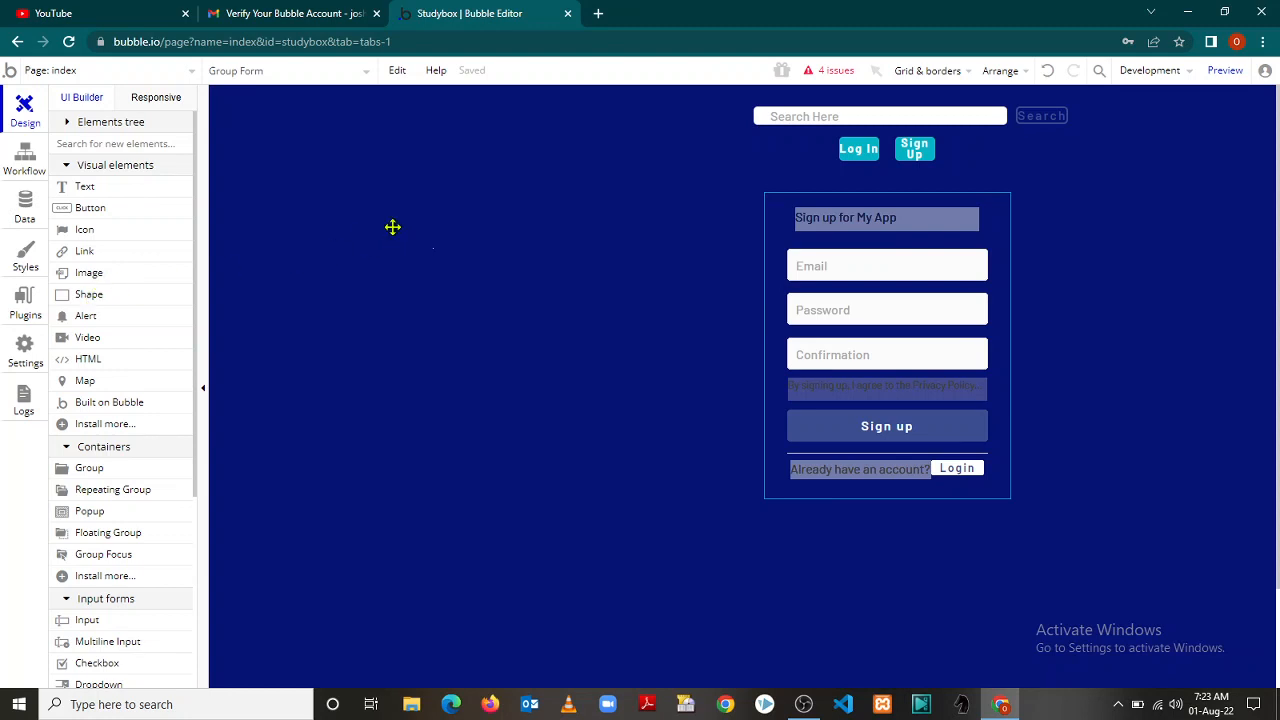
{"action": "left_click", "coordinate": [392, 227]}
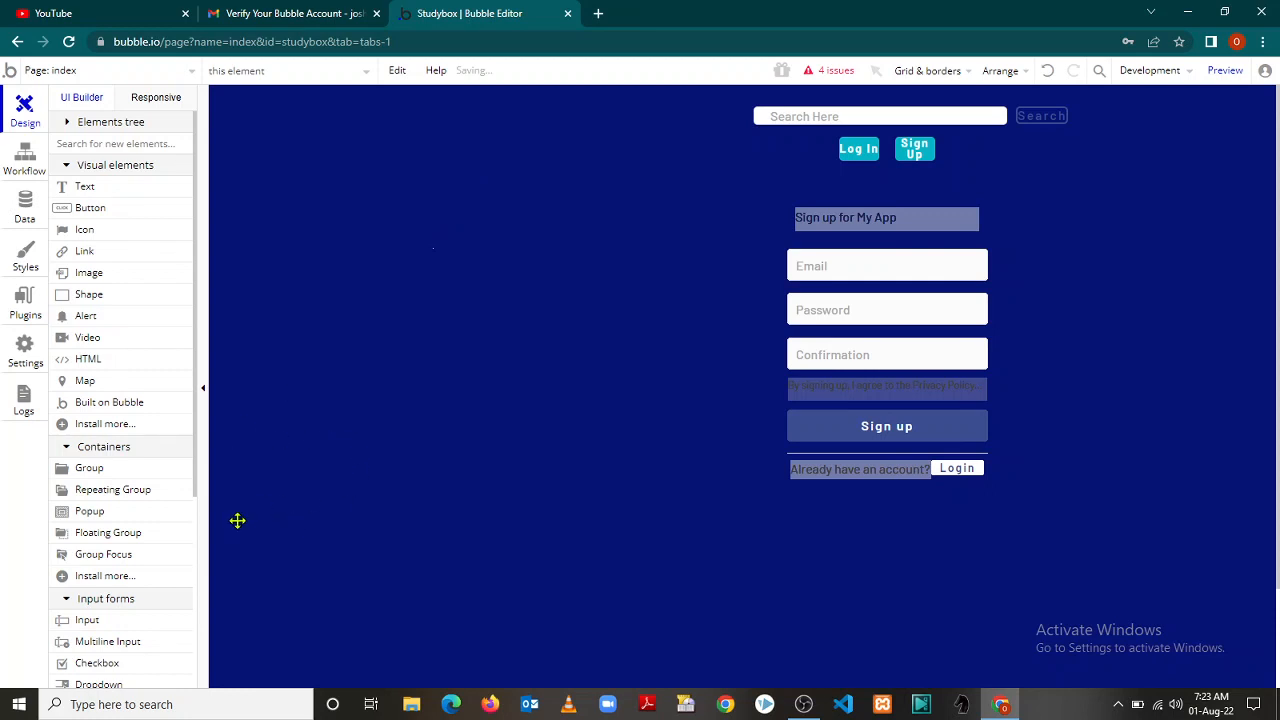
{"action": "double_click", "coordinate": [380, 471]}
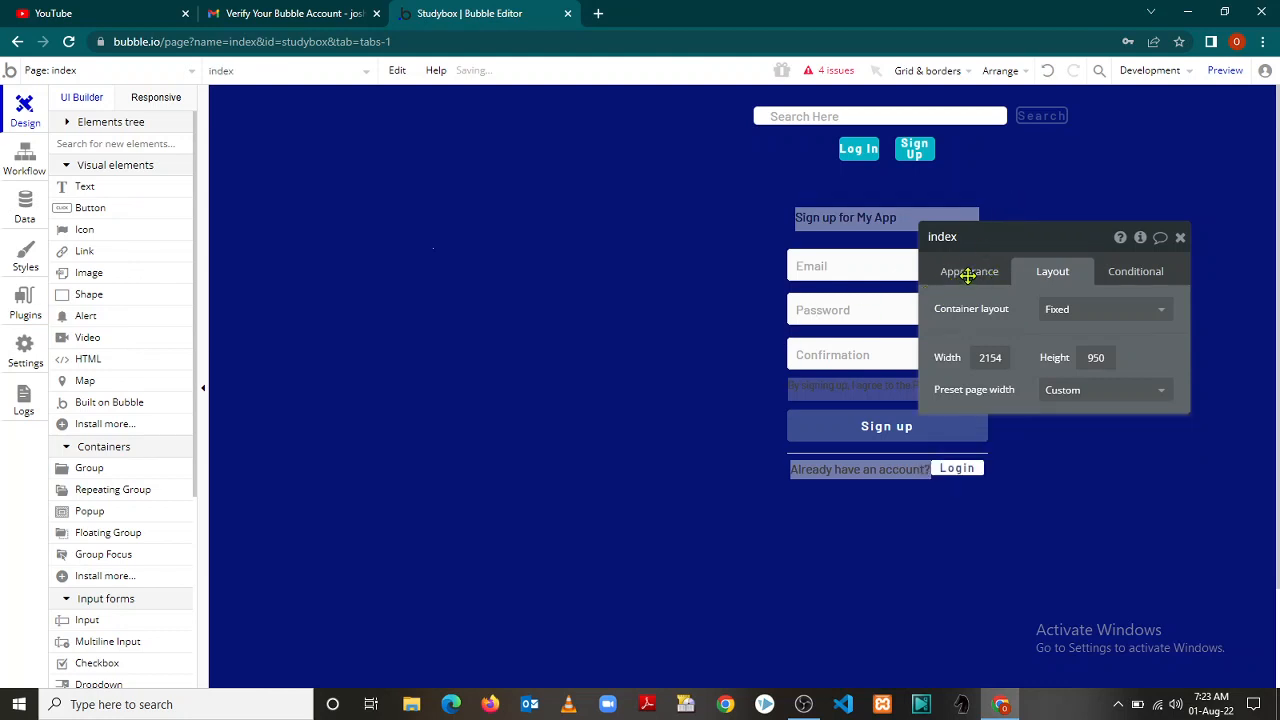
Set the index page Background style to Image and upload images (82) as the background
{"action": "left_click", "coordinate": [973, 271]}
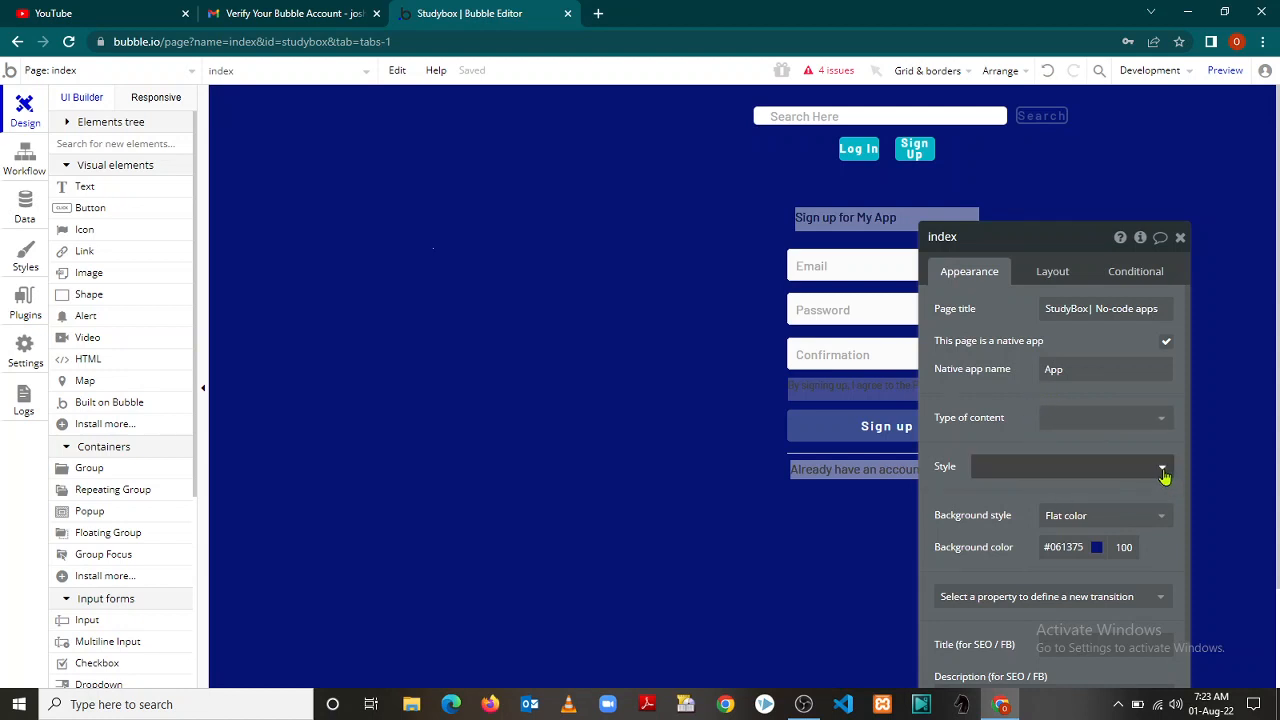
{"action": "left_click", "coordinate": [1162, 520]}
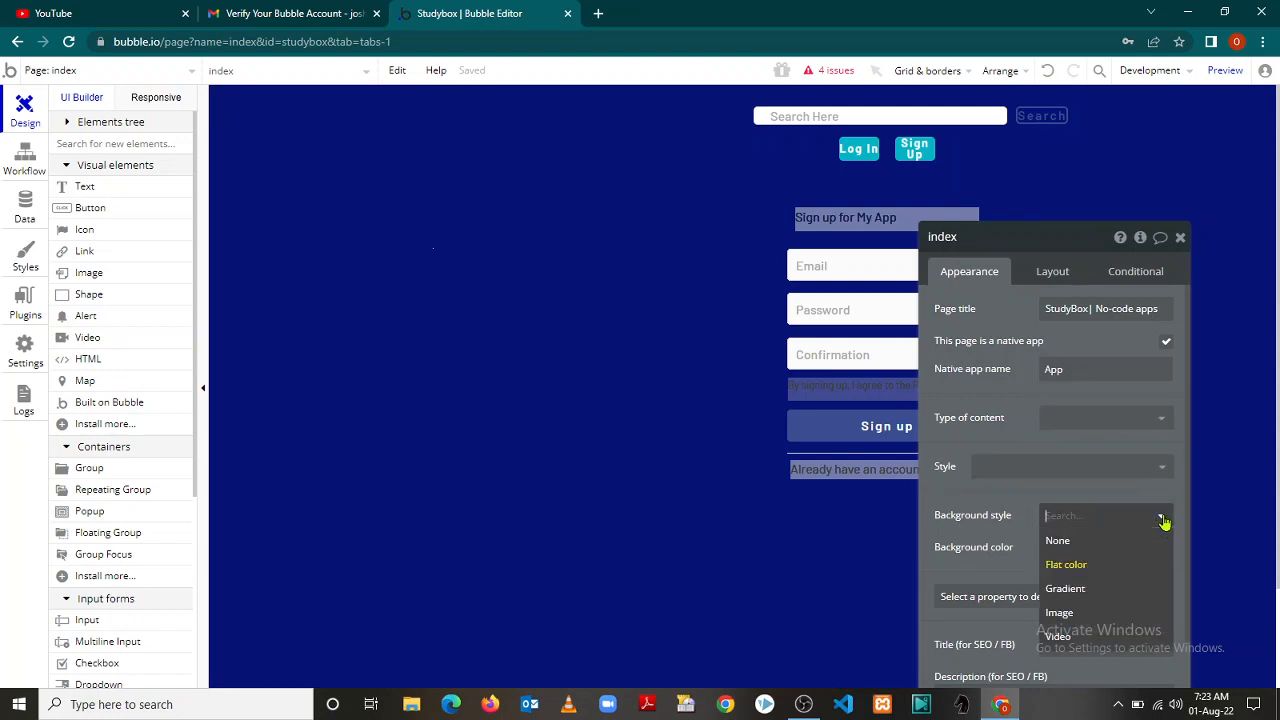
{"action": "left_click", "coordinate": [1097, 611]}
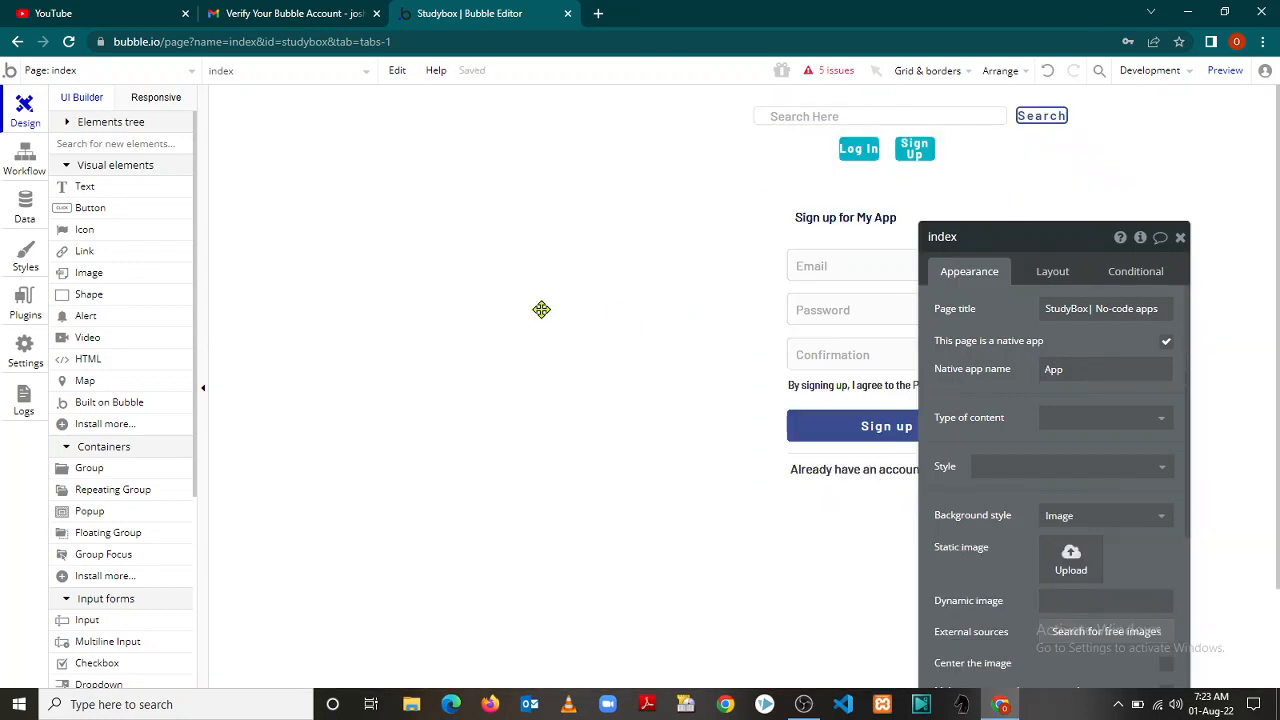
{"action": "left_click", "coordinate": [1070, 564]}
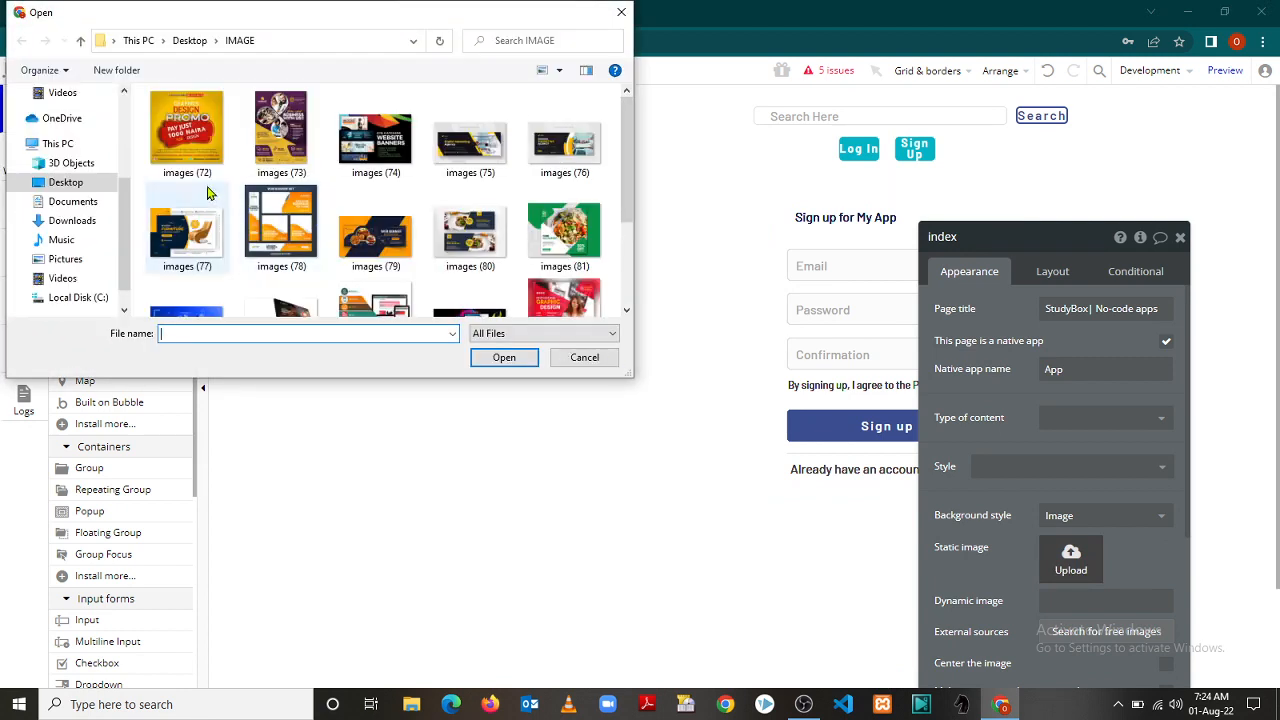
{"action": "left_click_drag", "start_coordinate": [627, 165], "coordinate": [638, 236]}
{"action": "left_click", "coordinate": [392, 272]}
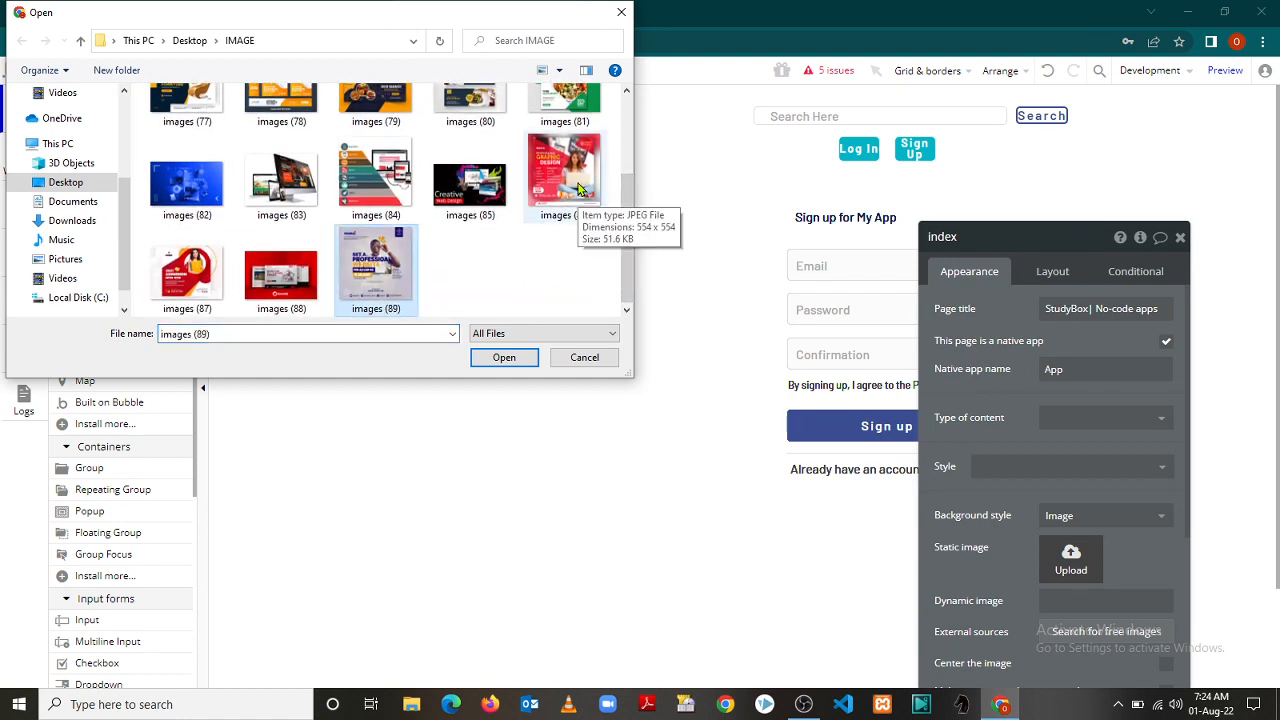
{"action": "left_click", "coordinate": [172, 190]}
{"action": "left_click", "coordinate": [515, 360]}
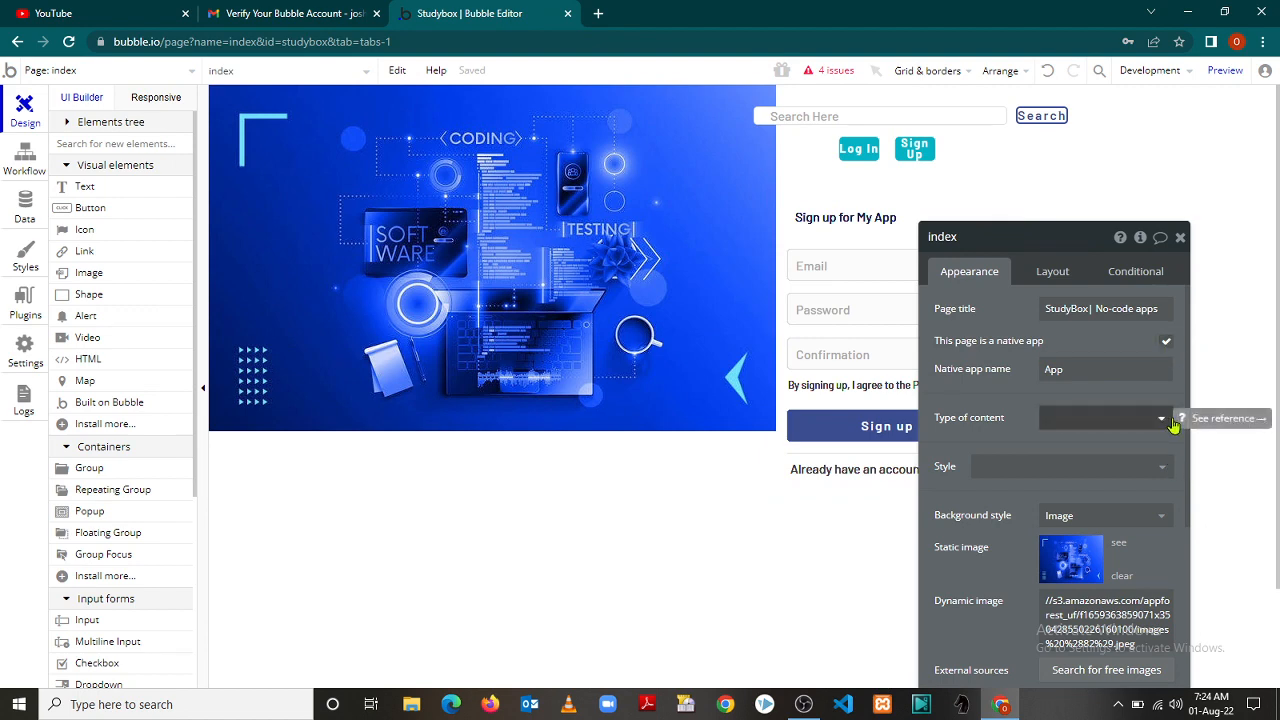
Close the page property editor, scroll down the canvas and pick the Text visual element
{"action": "left_click", "coordinate": [1180, 239]}
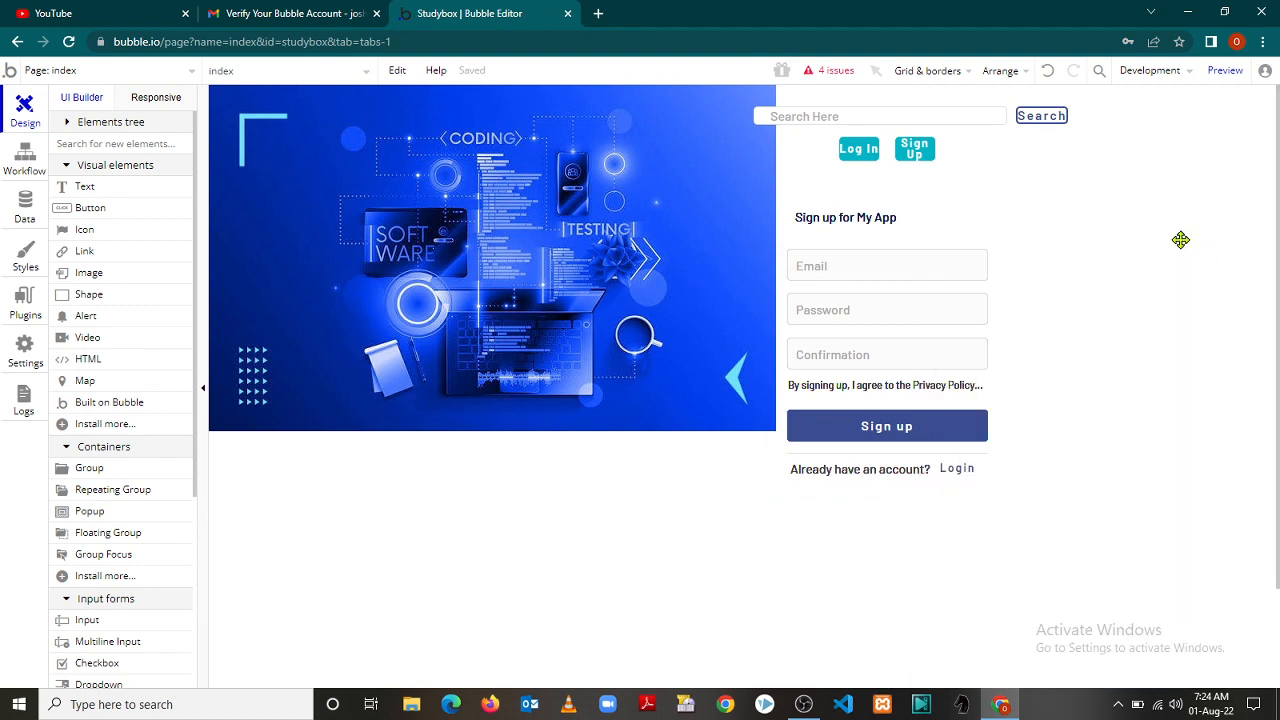
{"action": "left_click_drag", "start_coordinate": [1278, 255], "coordinate": [1278, 228]}
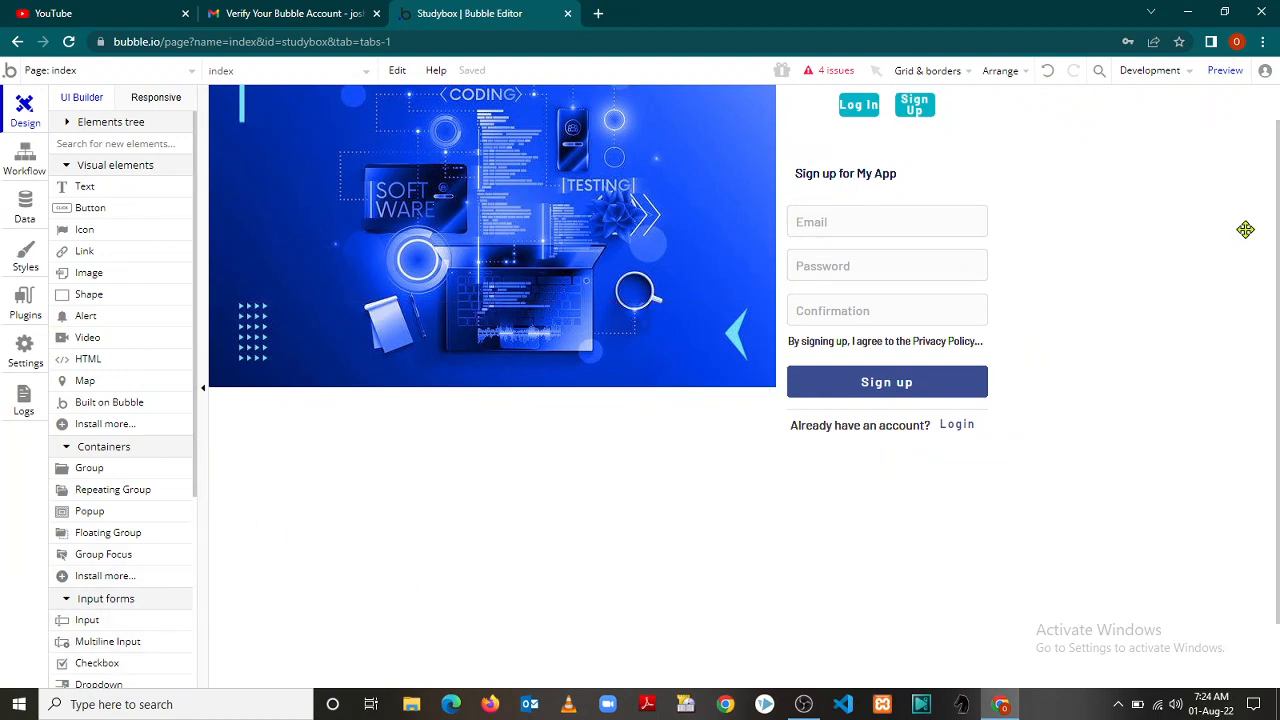
{"action": "left_click_drag", "start_coordinate": [1277, 240], "coordinate": [1278, 341]}
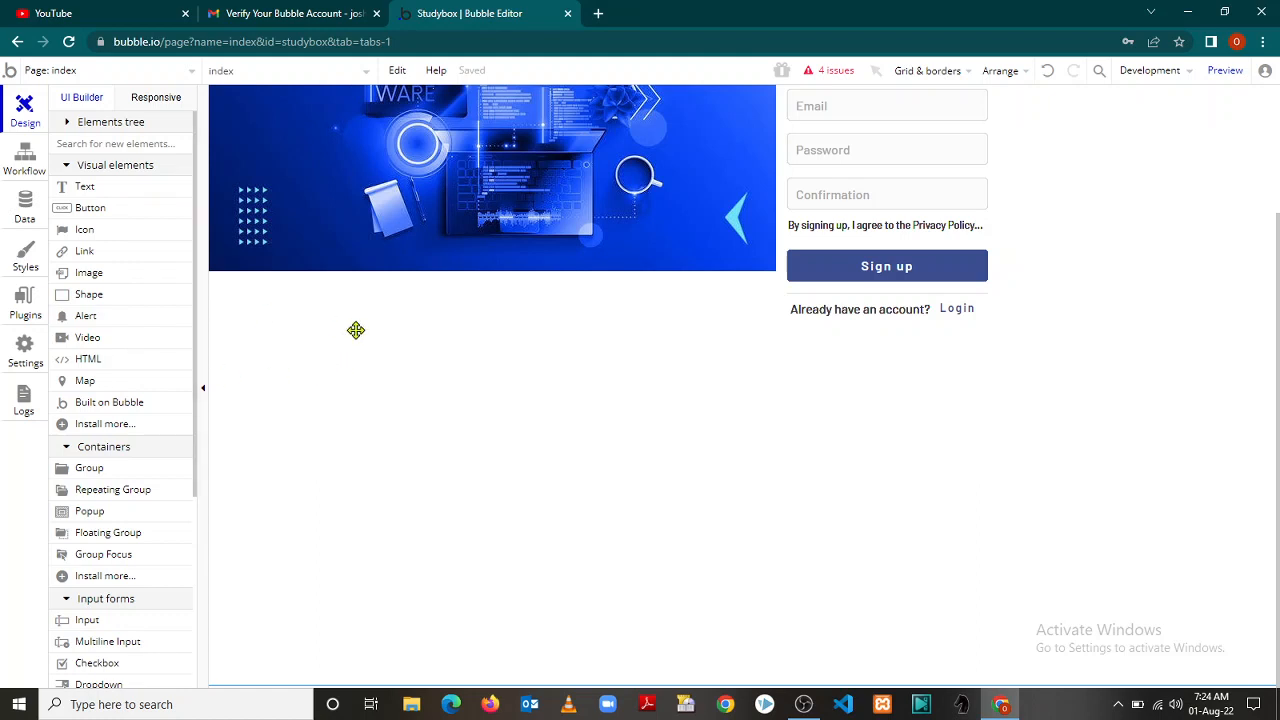
{"action": "left_click", "coordinate": [108, 189]}
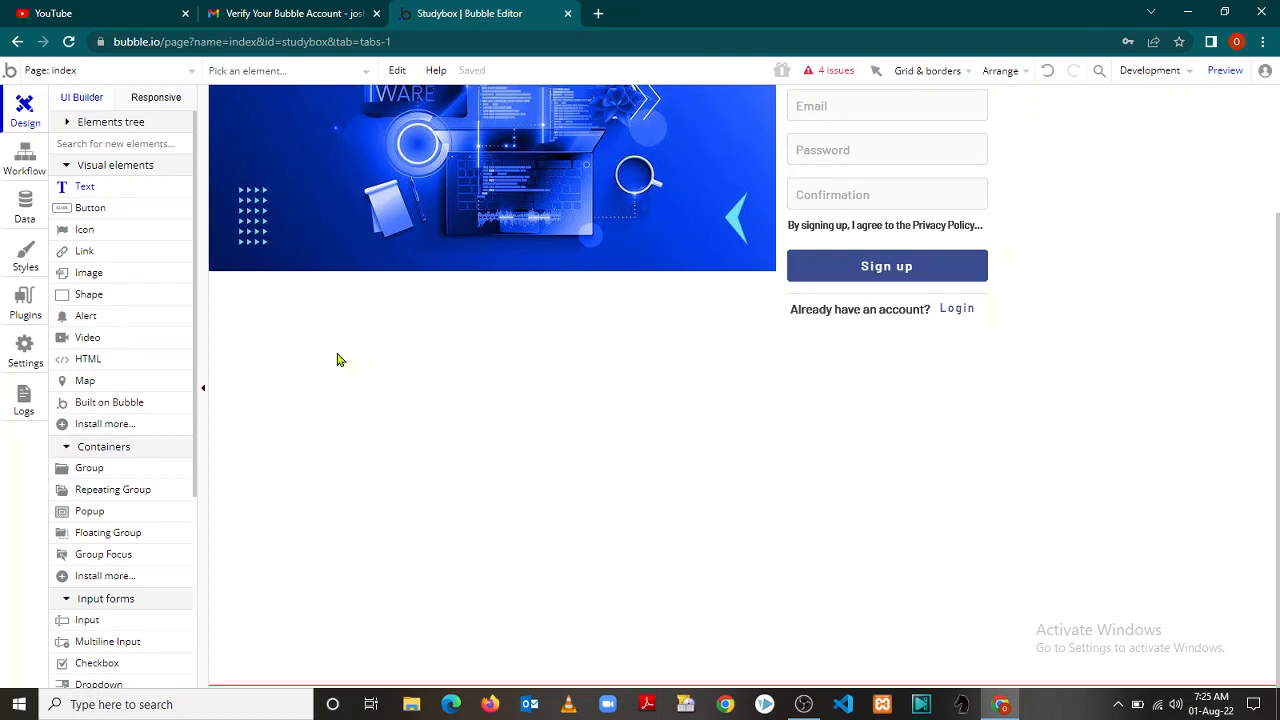
Place a text below the image, open the unlabelled checkbox's settings and drag the edit me text aside
{"action": "left_click", "coordinate": [336, 351]}
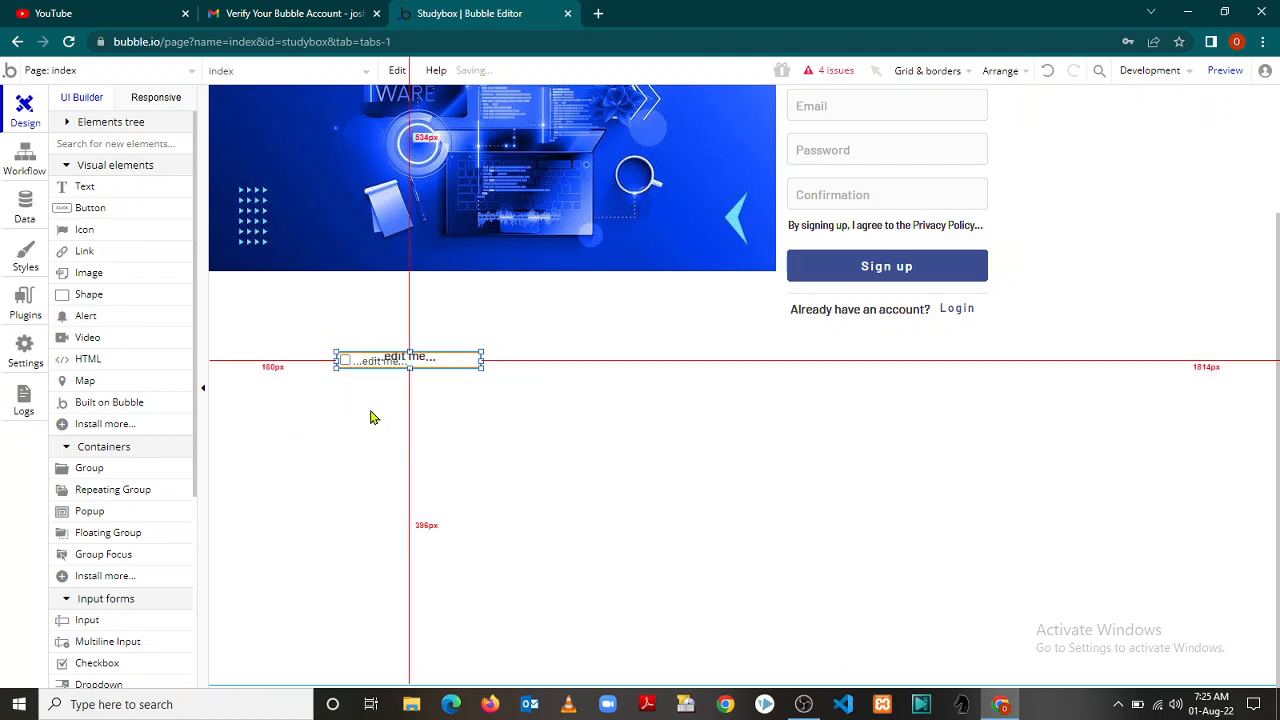
{"action": "double_click", "coordinate": [411, 362]}
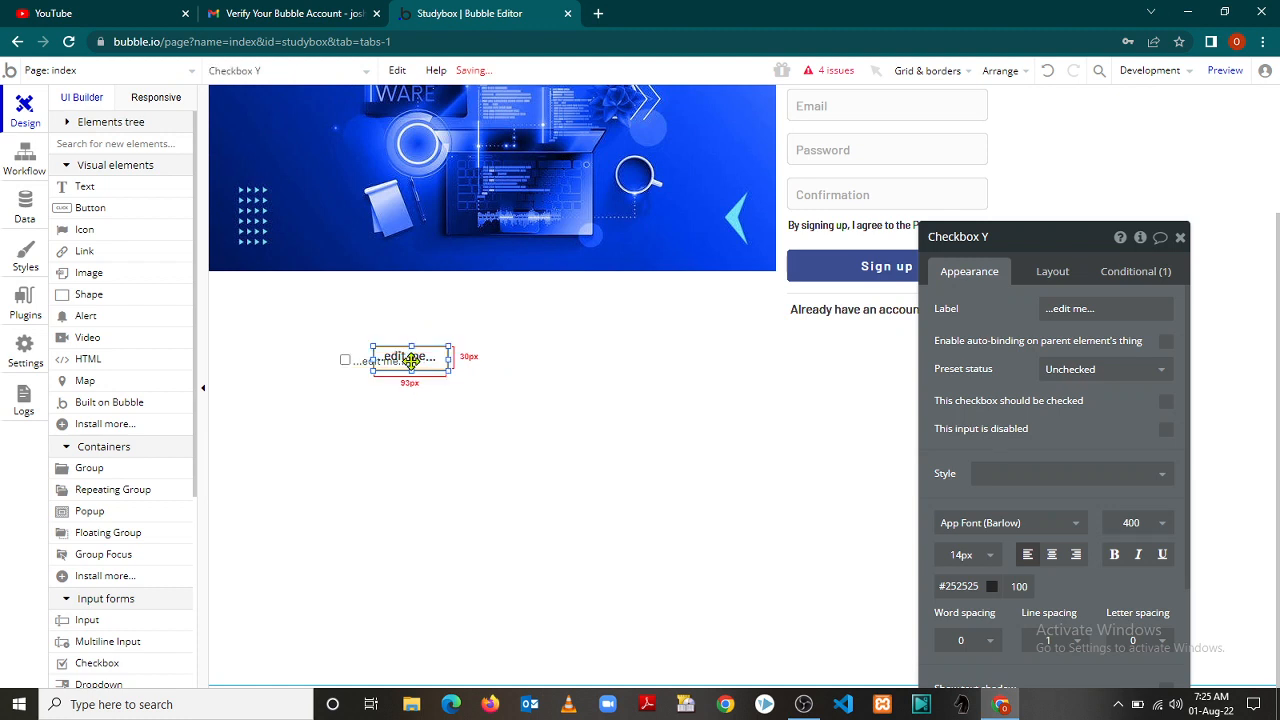
{"action": "left_click_drag", "start_coordinate": [411, 362], "coordinate": [371, 393]}
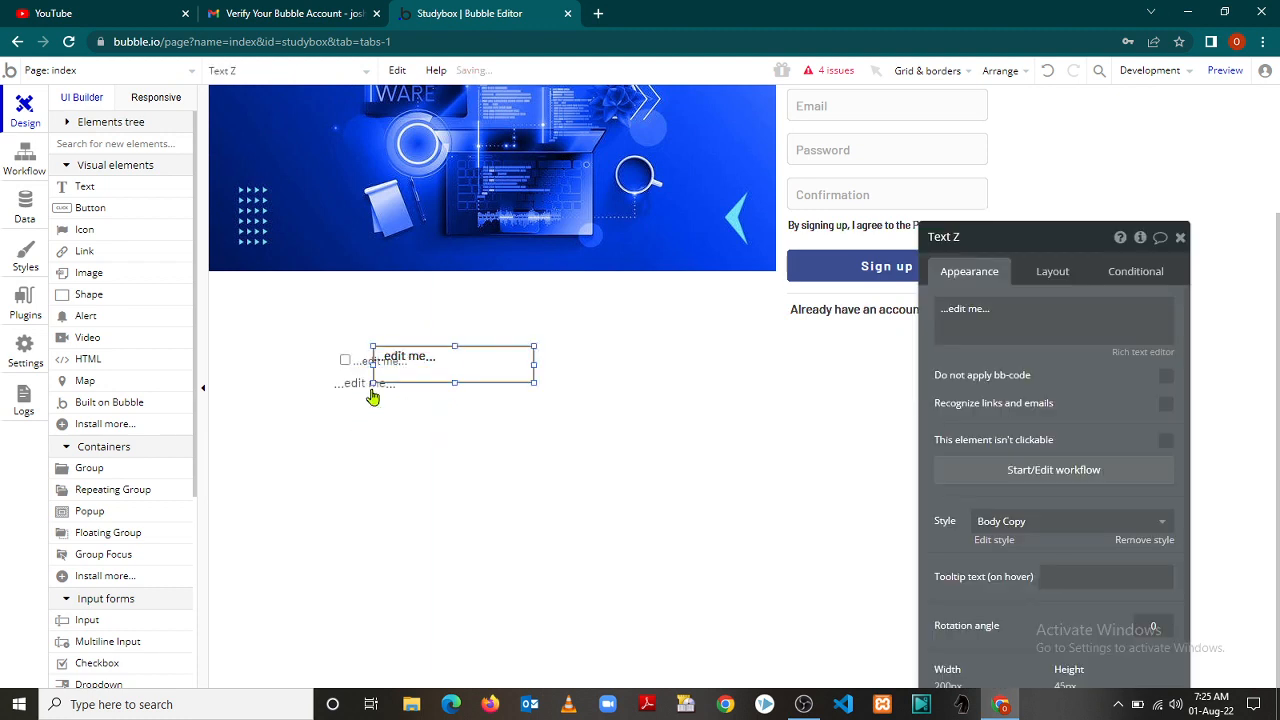
Paste several copies of the edit me text, moving one lower on the page
{"action": "key", "text": "ctrl+v"}
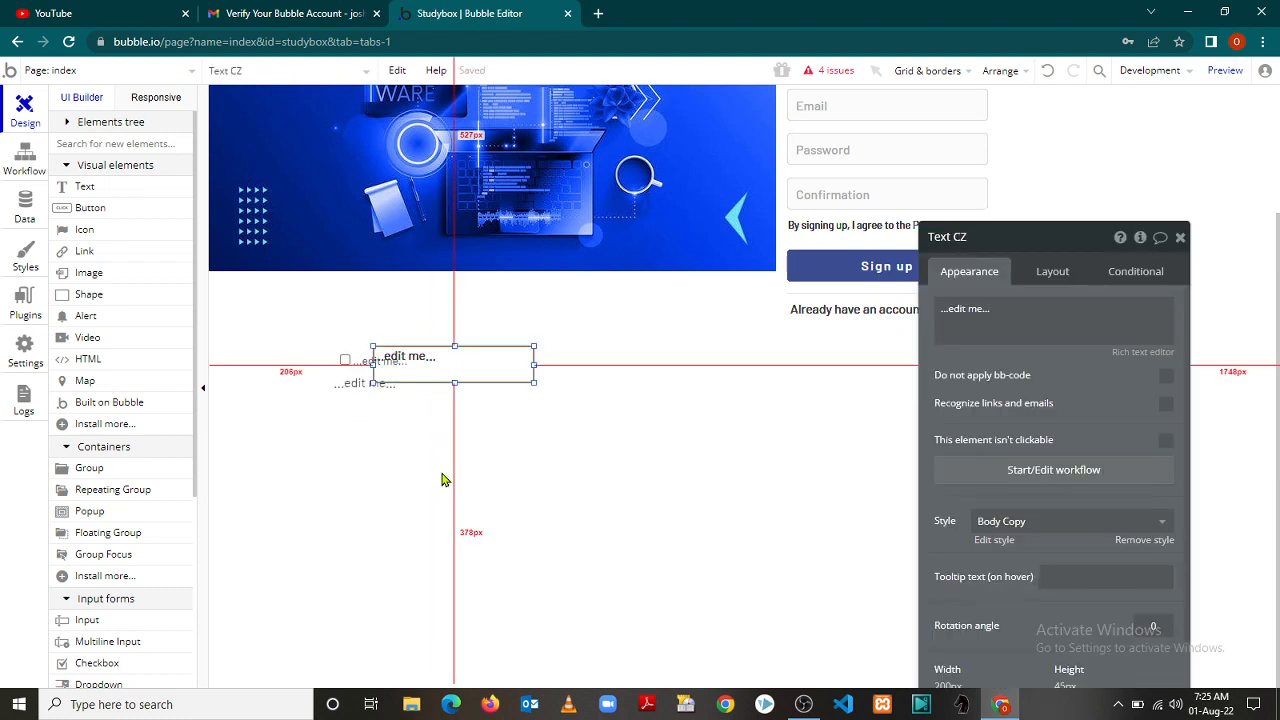
{"action": "key", "text": "ctrl+v"}
{"action": "key", "text": "ctrl+v"}
{"action": "left_click_drag", "start_coordinate": [447, 360], "coordinate": [434, 480]}
{"action": "key", "text": "ctrl+v"}
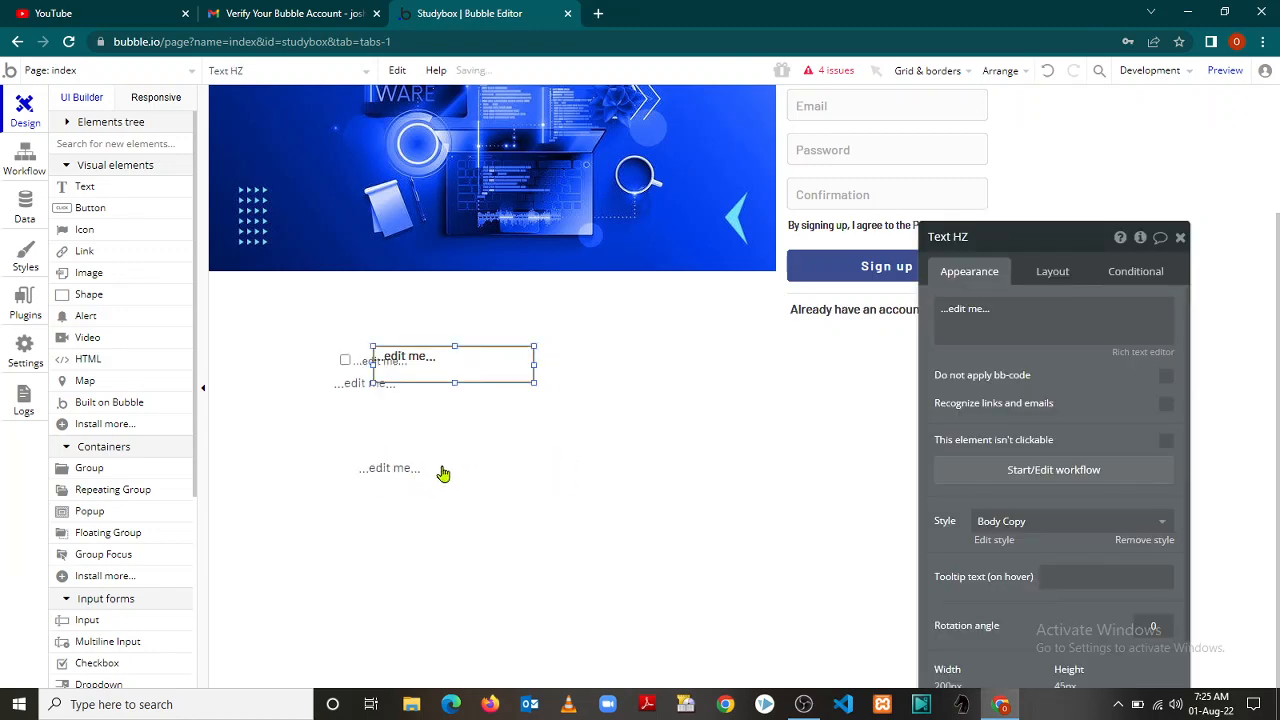
{"action": "key", "text": "ctrl+v"}
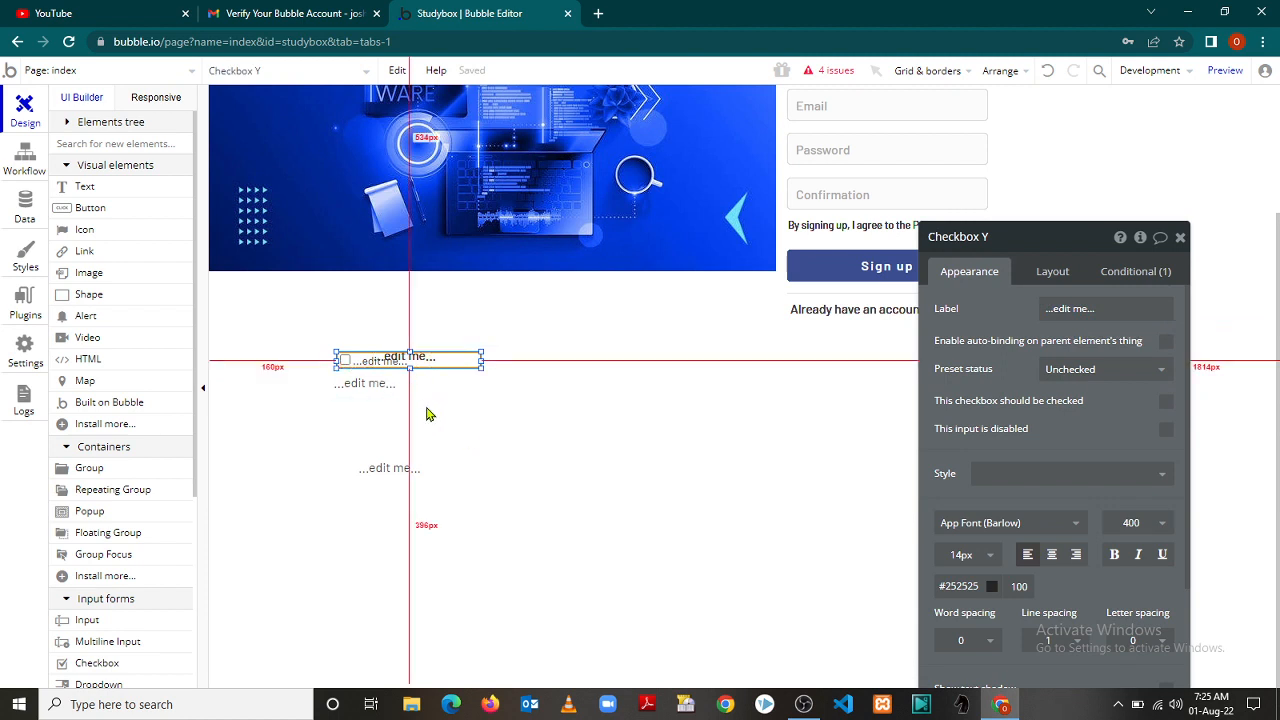
Delete the stray edit me text under the checkbox and close its settings
{"action": "left_click", "coordinate": [359, 388]}
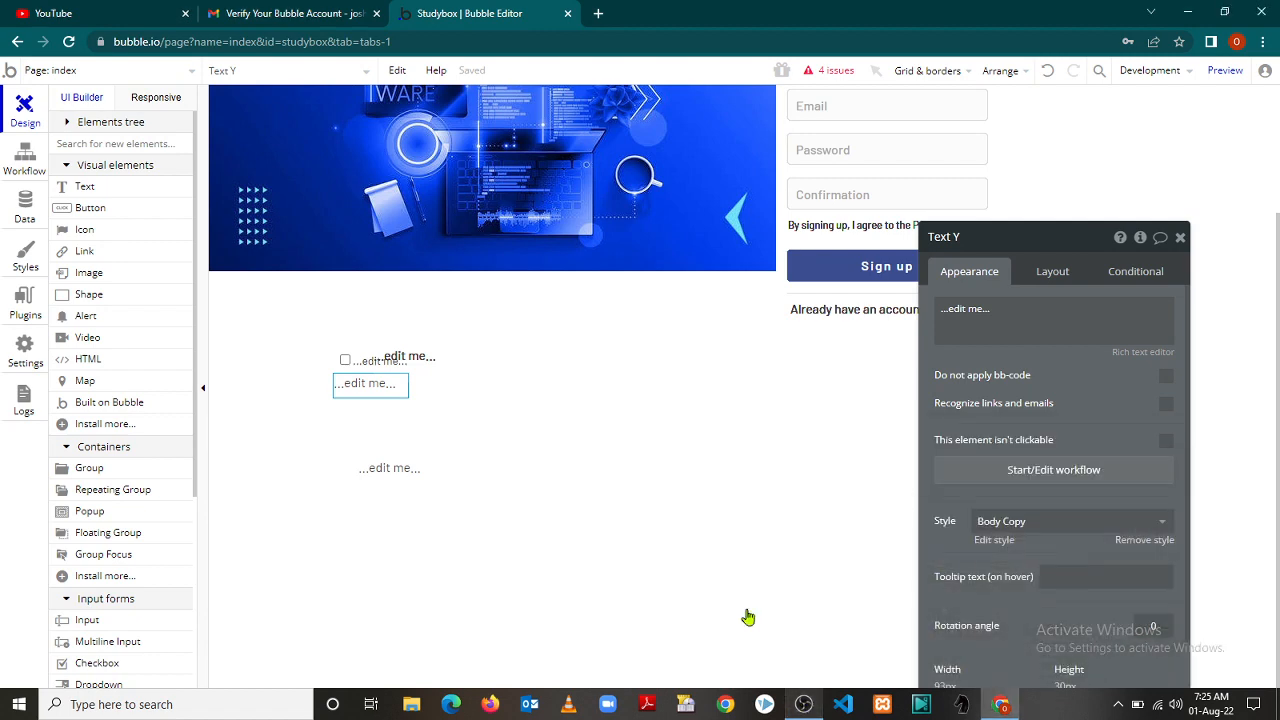
{"action": "key", "text": "Delete"}
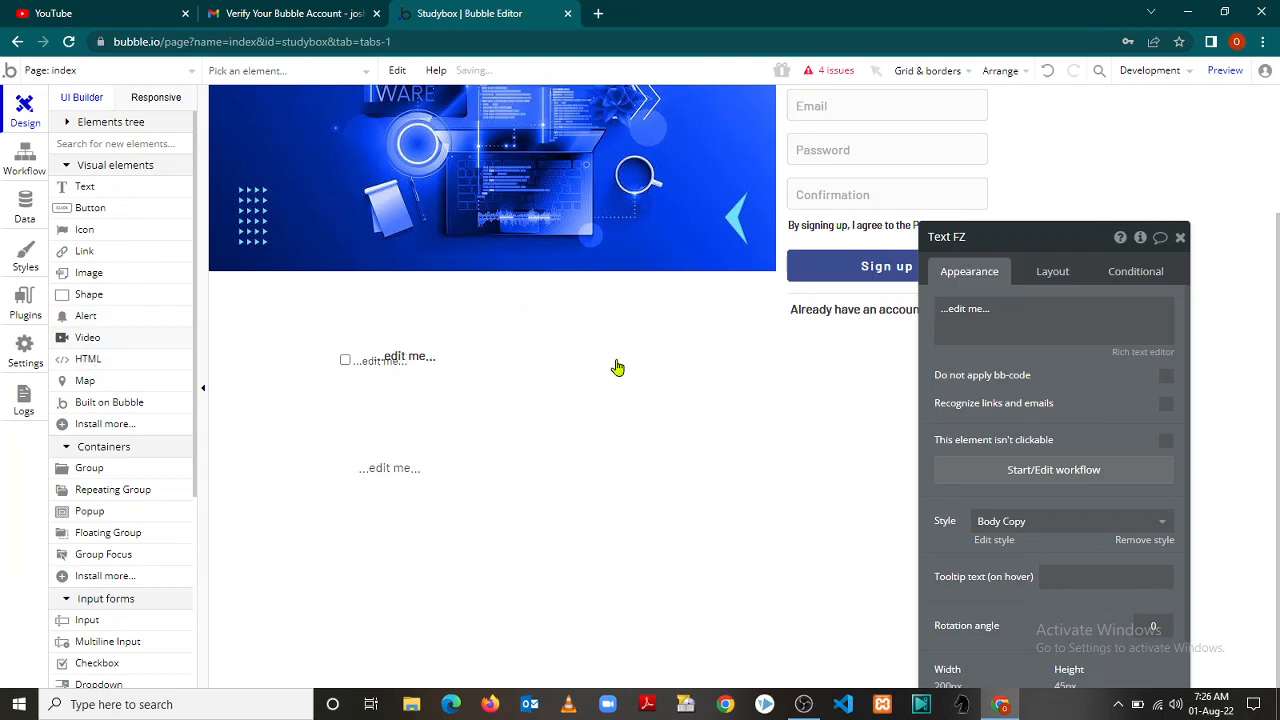
{"action": "left_click", "coordinate": [335, 358]}
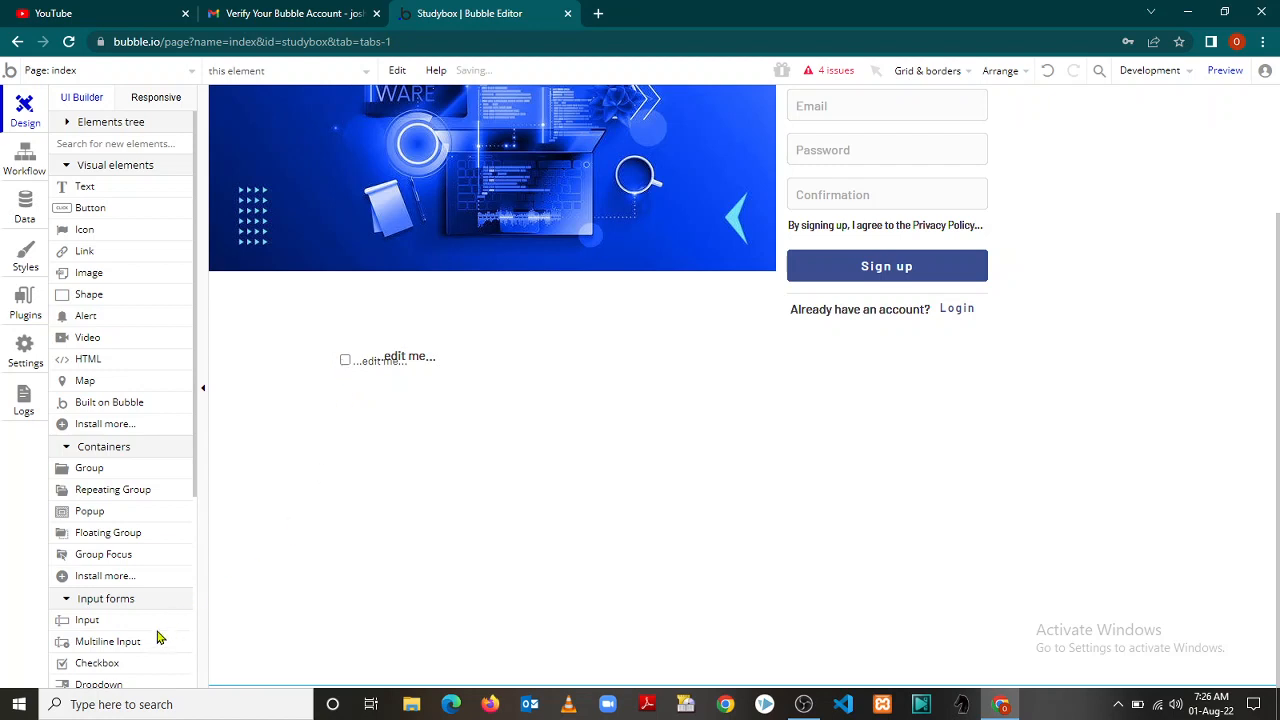
Replace the checkbox's placeholder label with 'Male' and close its property editor
{"action": "left_click", "coordinate": [408, 358]}
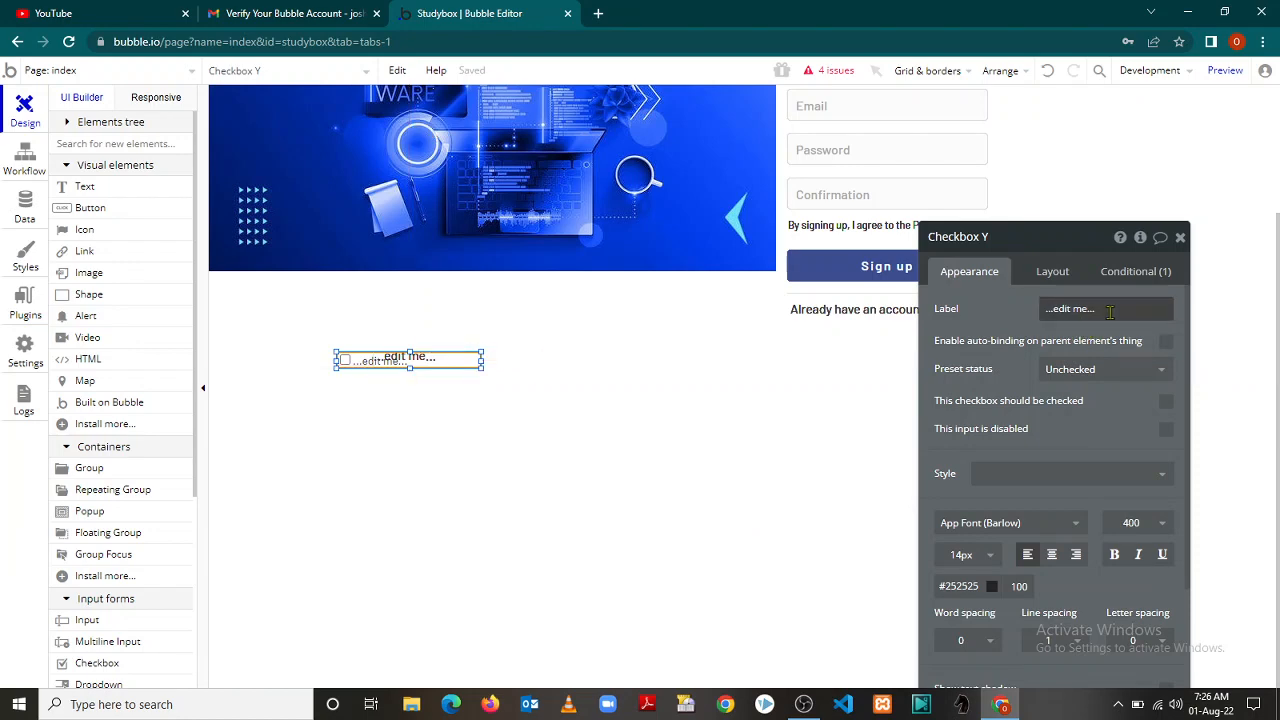
{"action": "left_click_drag", "start_coordinate": [1104, 310], "coordinate": [992, 312]}
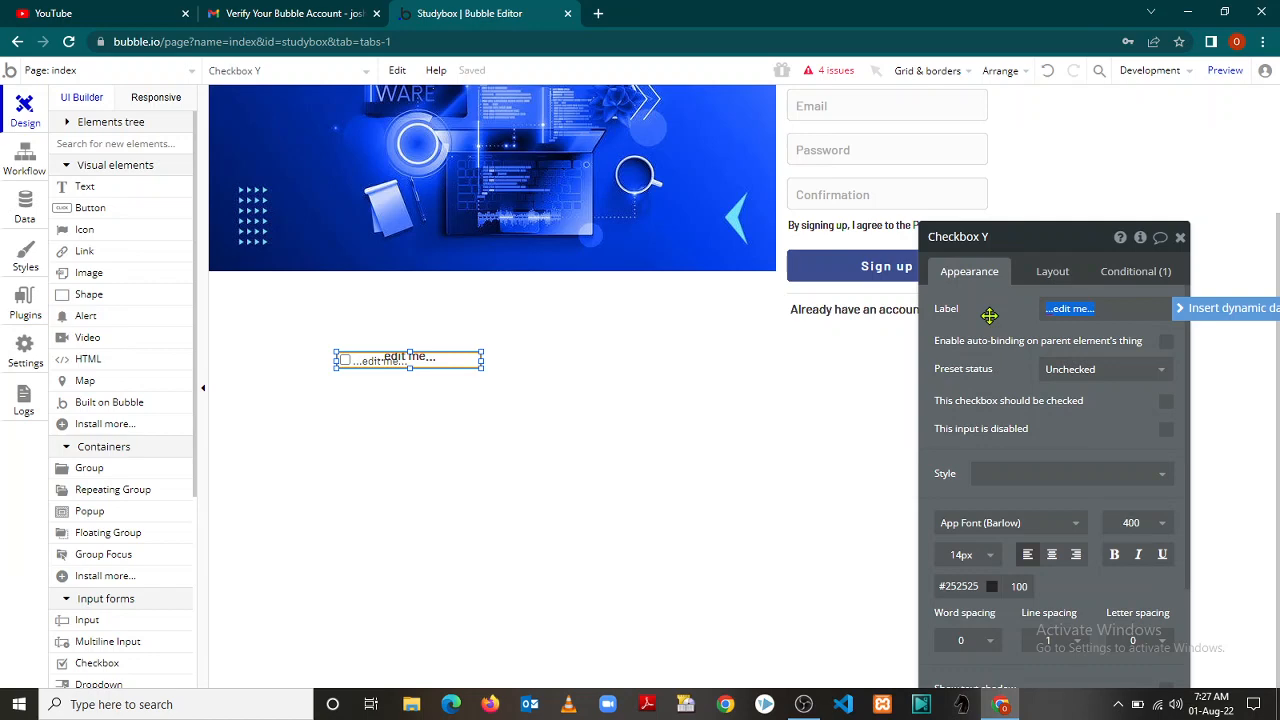
{"action": "type", "text": "Male"}
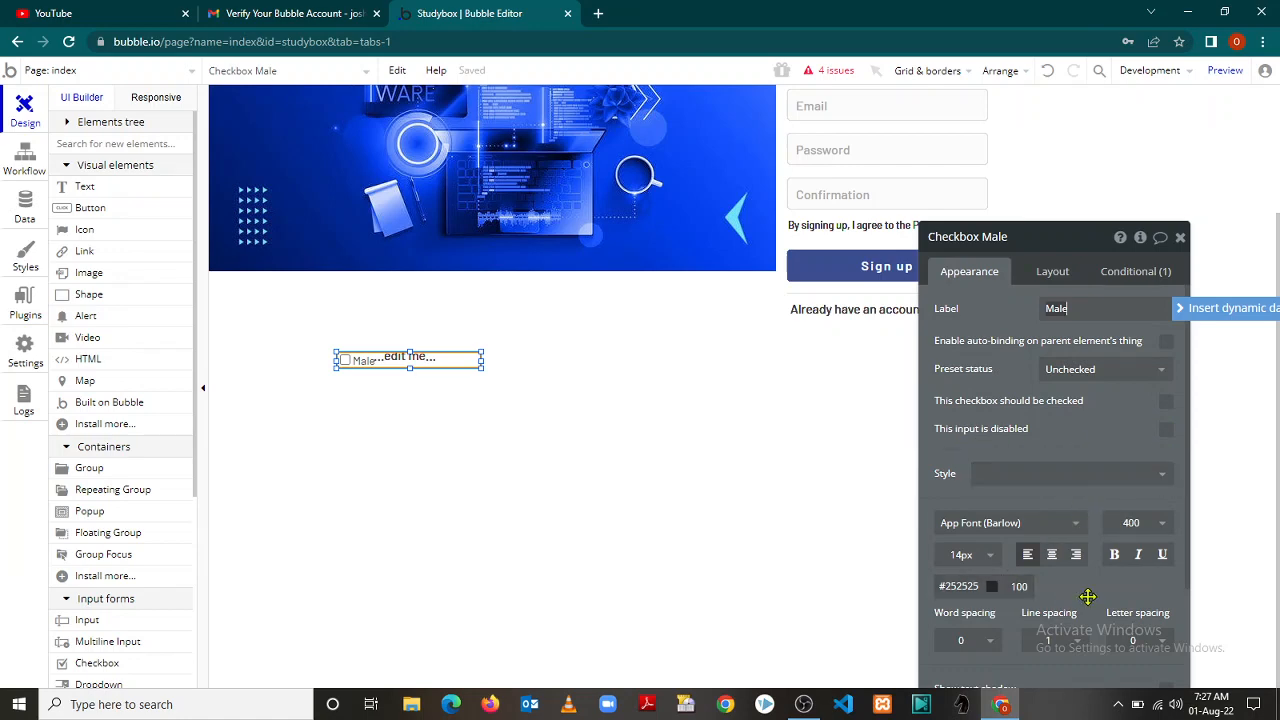
{"action": "left_click", "coordinate": [1182, 242]}
{"action": "left_click", "coordinate": [1182, 242]}
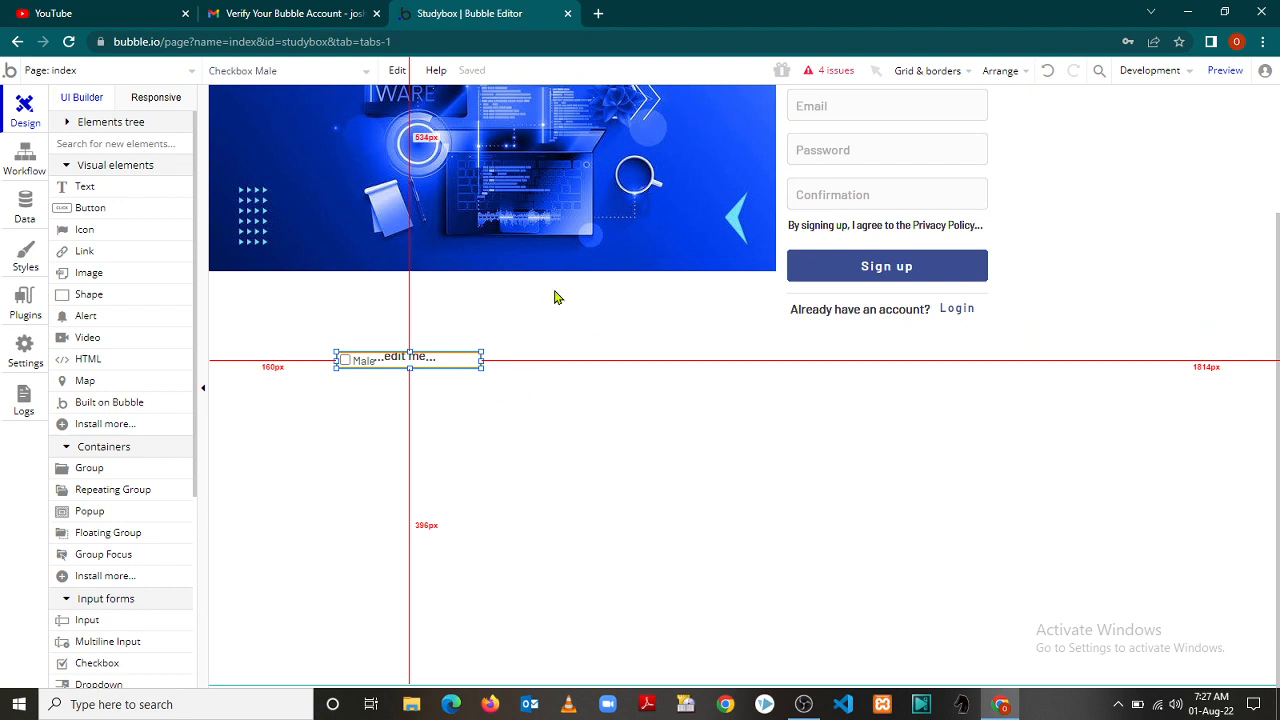
{"action": "left_click", "coordinate": [457, 329]}
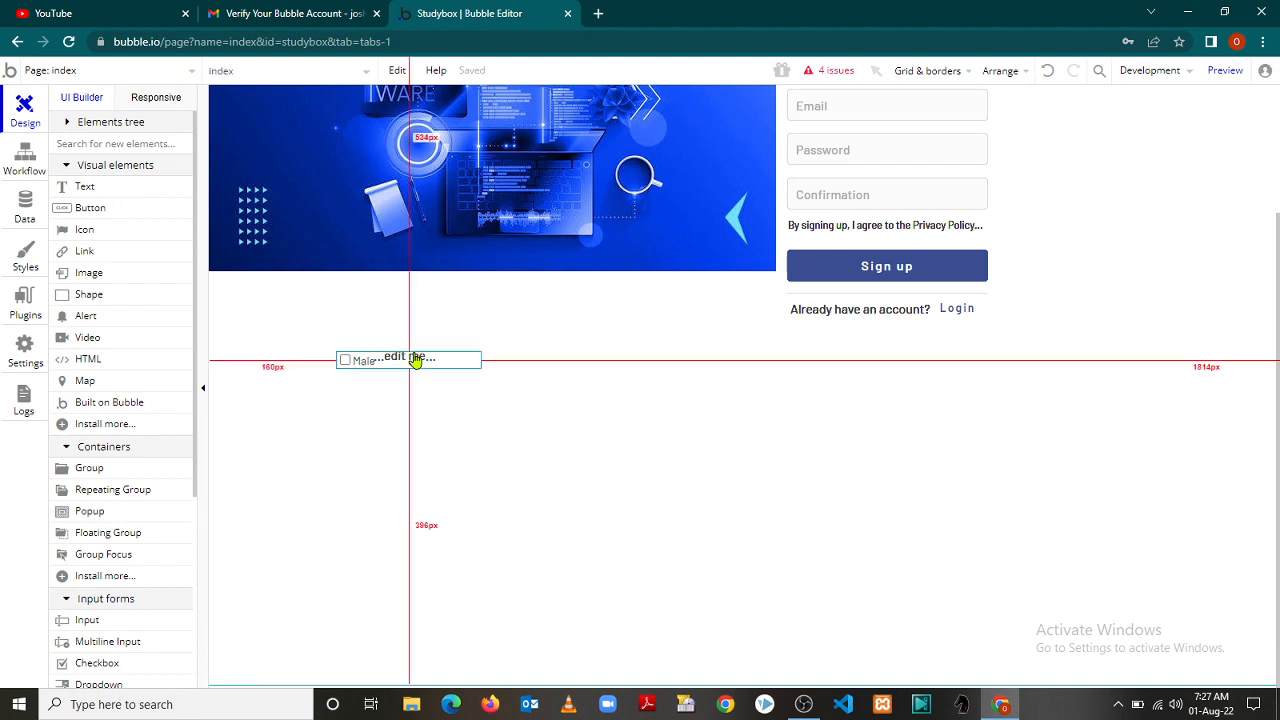
Draw a new Checkbox under the Male checkbox and open its property editor
{"action": "left_click", "coordinate": [95, 668]}
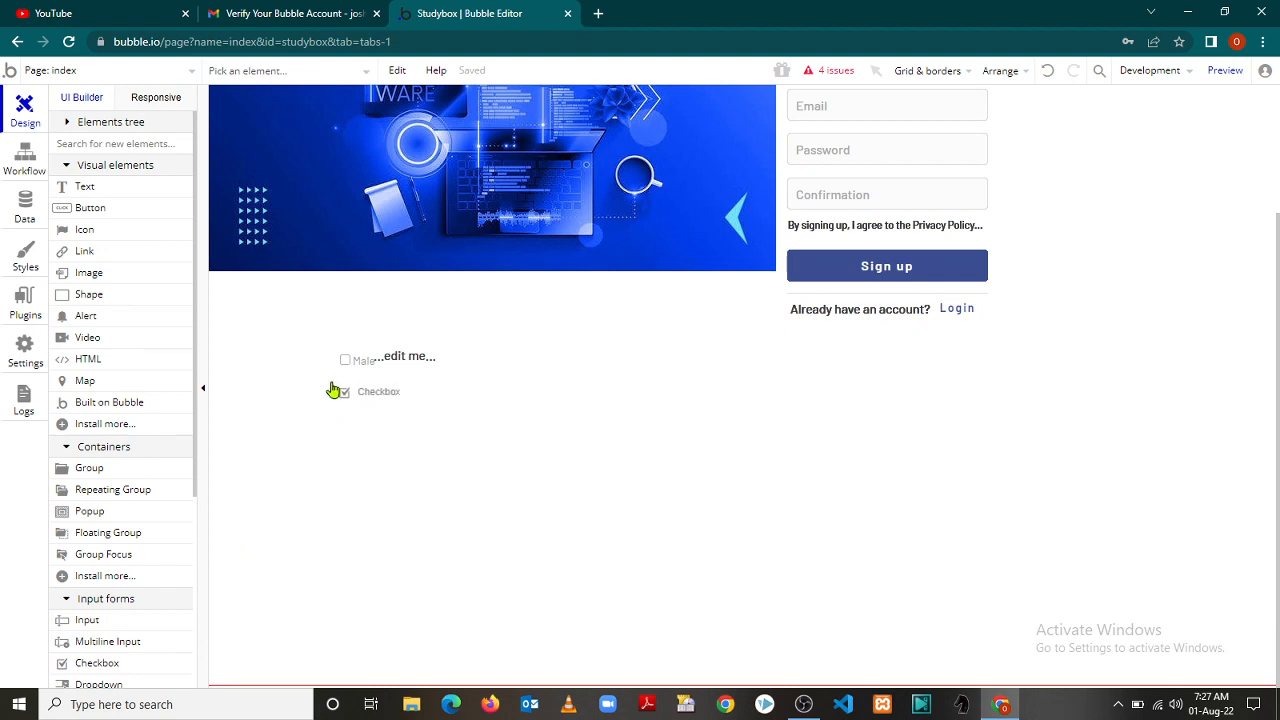
{"action": "left_click", "coordinate": [332, 388]}
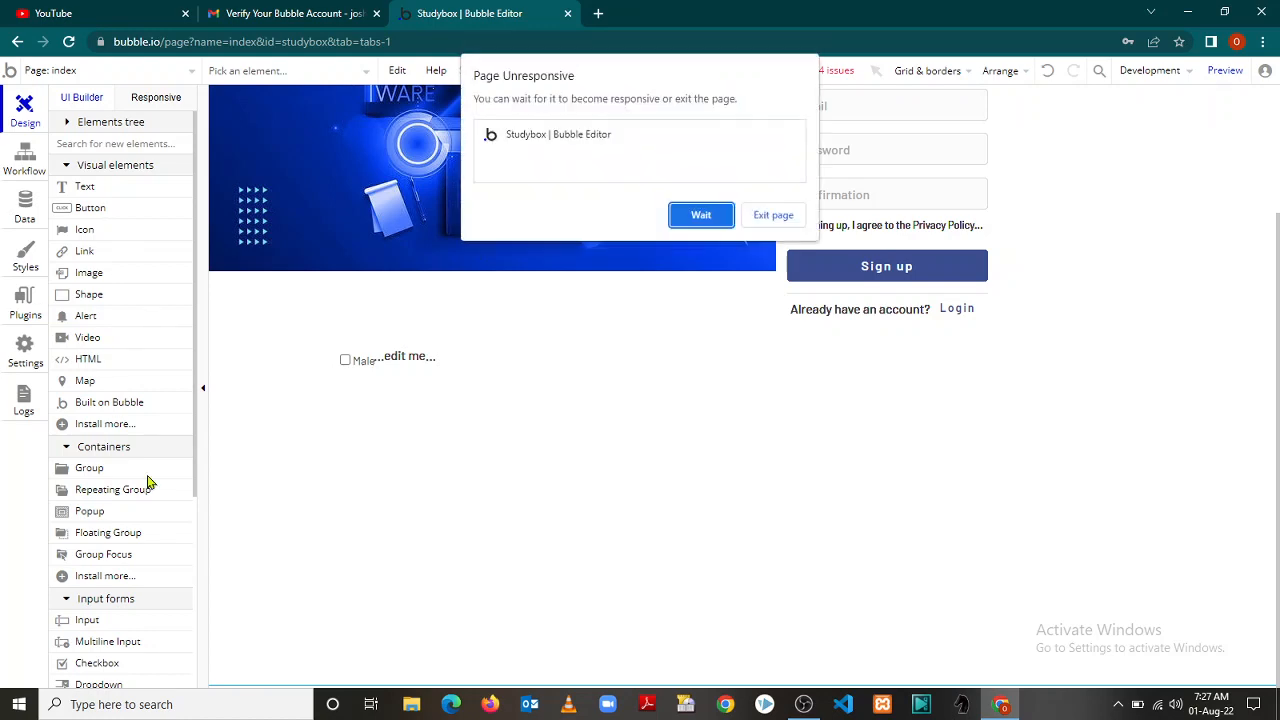
{"action": "double_click", "coordinate": [436, 548]}
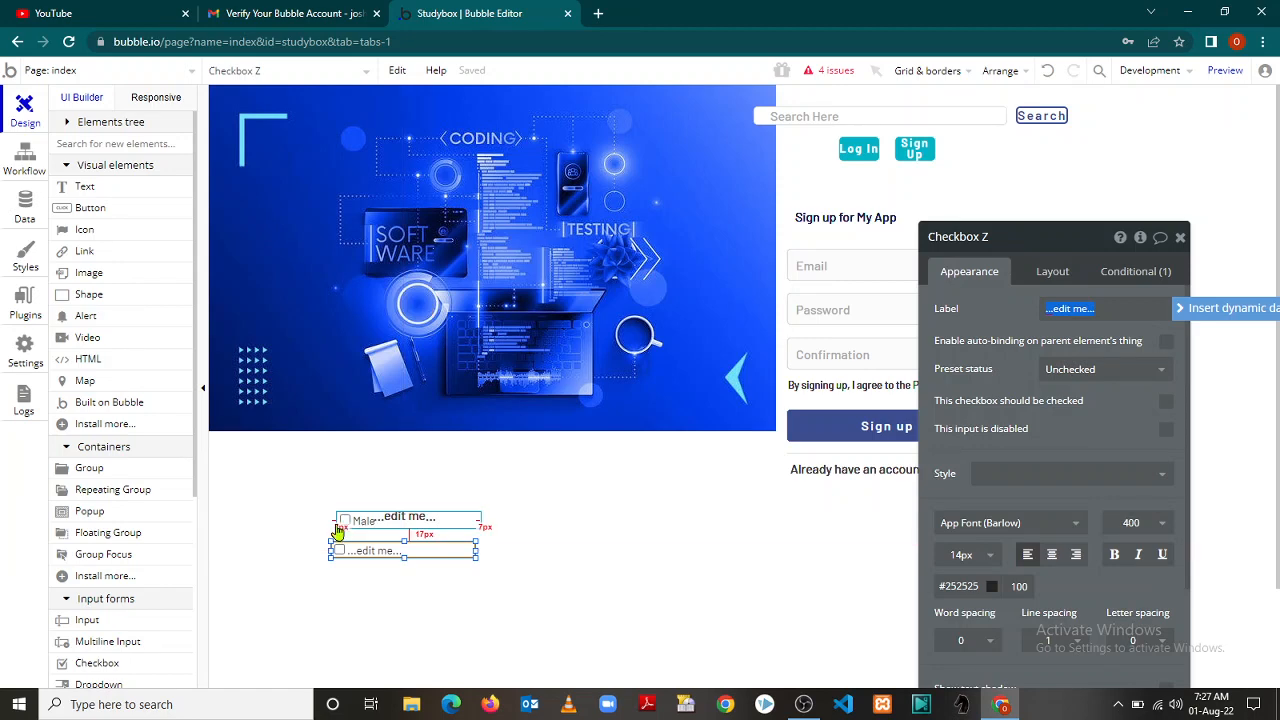
Turn on Show grid and move the Male checkbox up above the new checkbox
{"action": "left_click", "coordinate": [973, 77]}
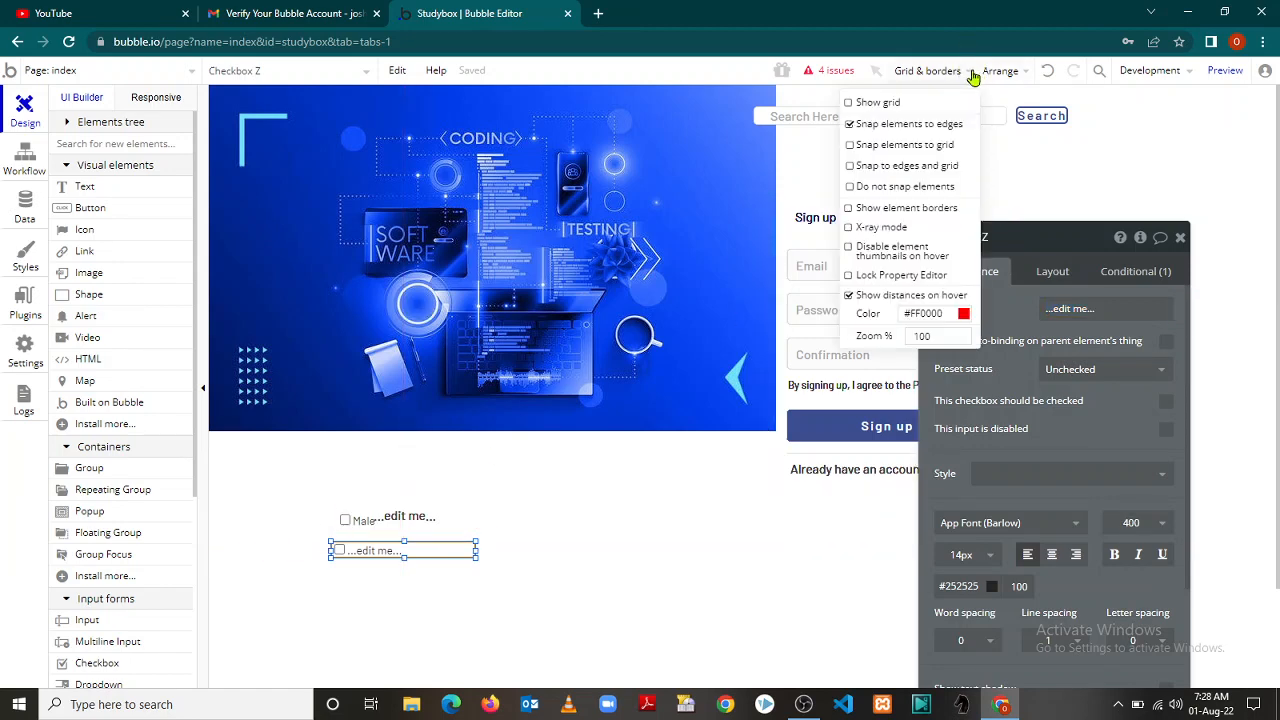
{"action": "left_click", "coordinate": [857, 104]}
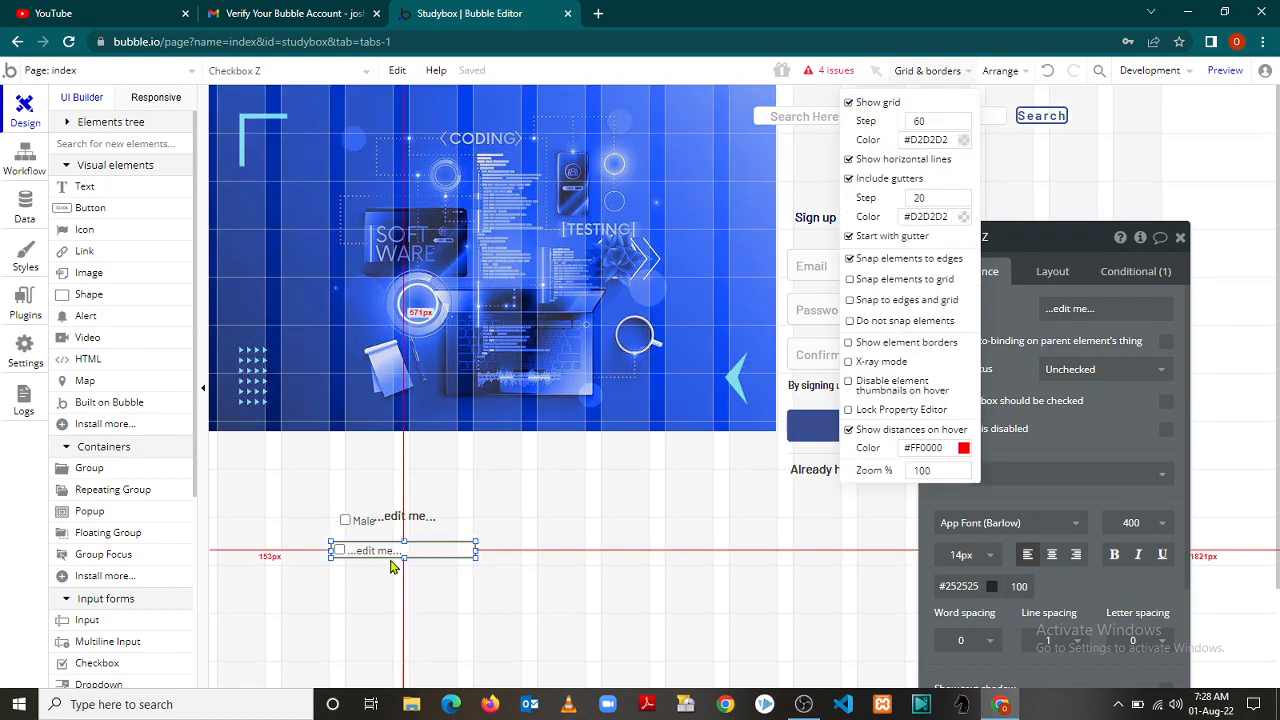
{"action": "left_click", "coordinate": [368, 521]}
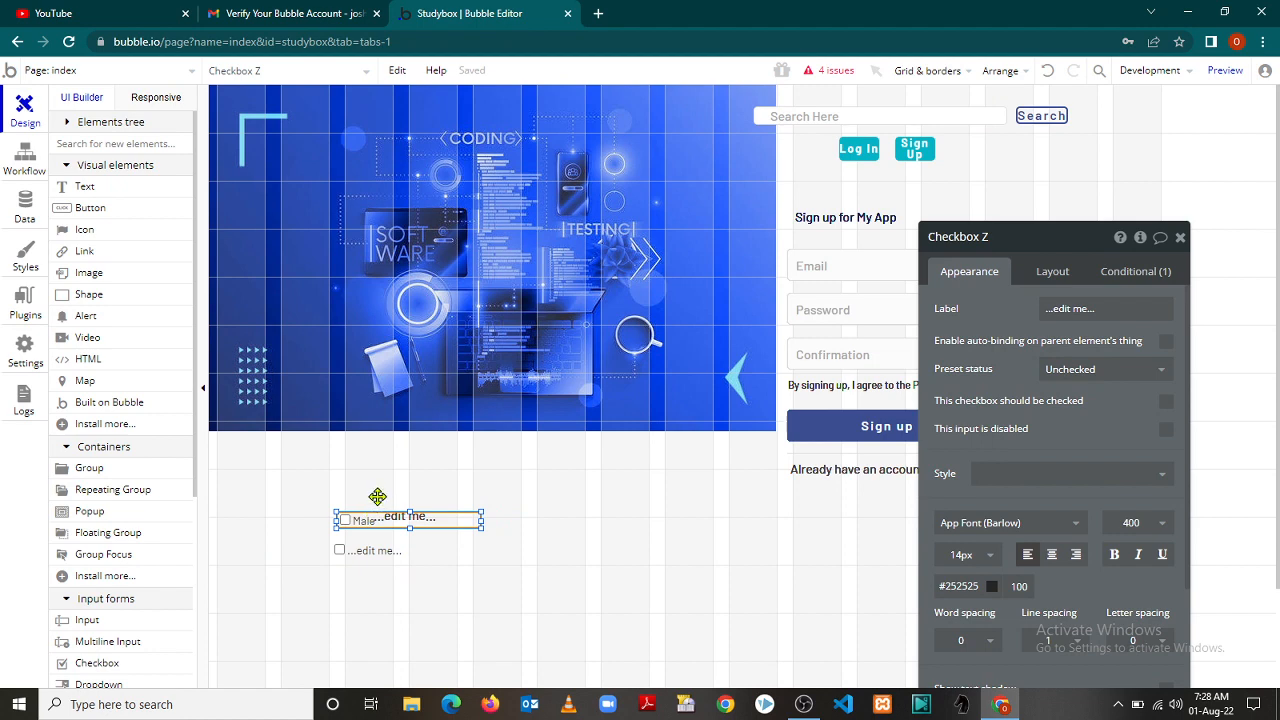
{"action": "mouse_move", "coordinate": [377, 497]}
{"action": "left_mouse_down"}
{"action": "mouse_move", "coordinate": [380, 480]}
{"action": "mouse_move", "coordinate": [364, 510]}
{"action": "left_mouse_up"}
Label the second checkbox 'Female' and close its property editor
{"action": "left_click", "coordinate": [347, 550]}
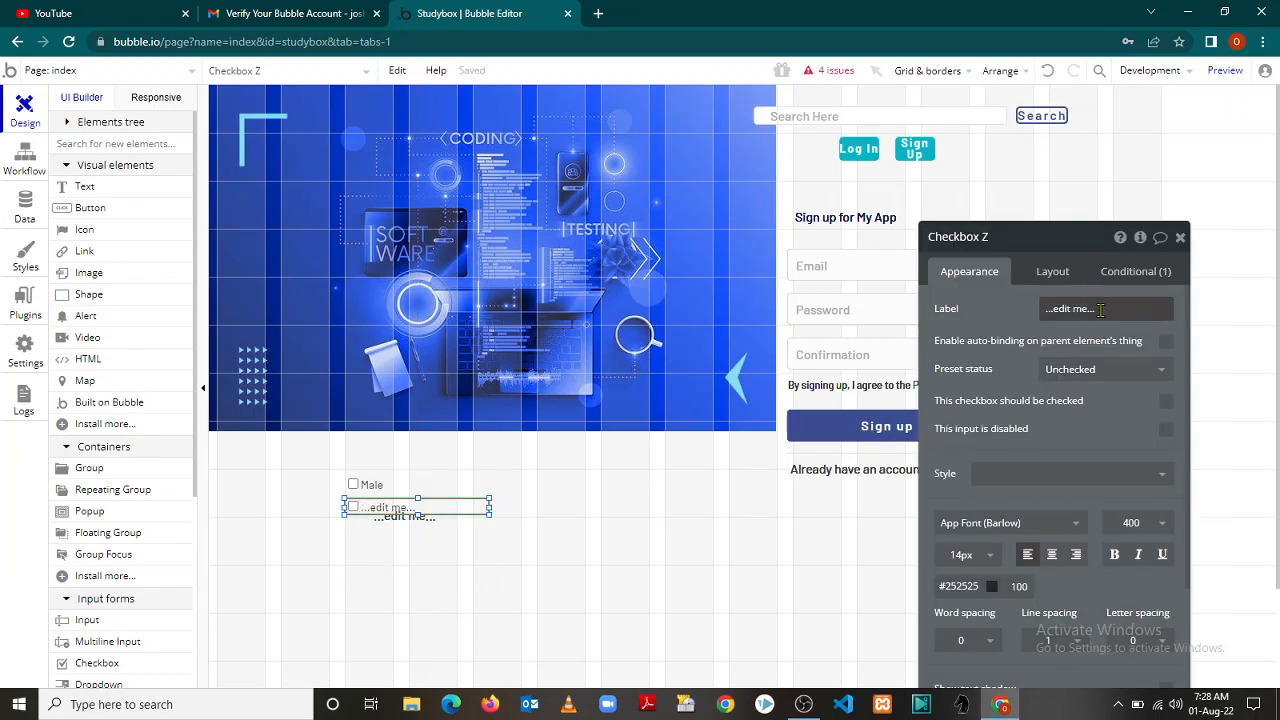
{"action": "left_click_drag", "start_coordinate": [1096, 308], "coordinate": [1003, 319]}
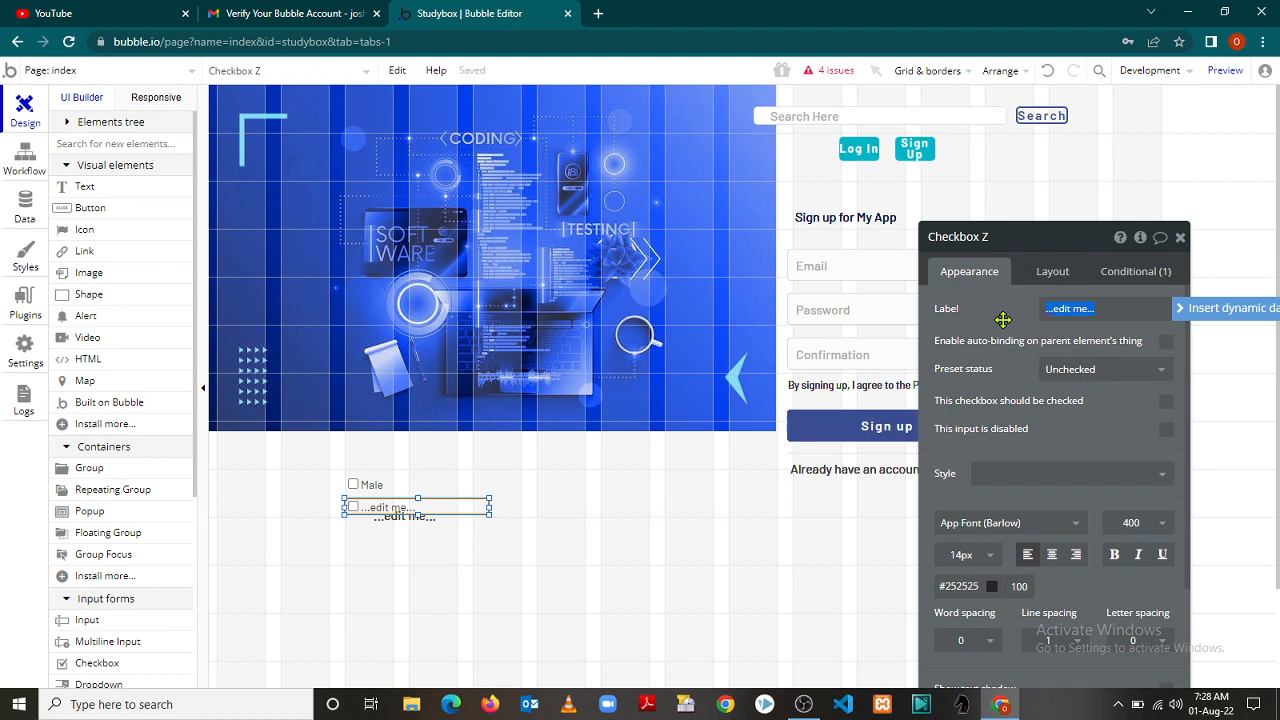
{"action": "type", "text": "Female"}
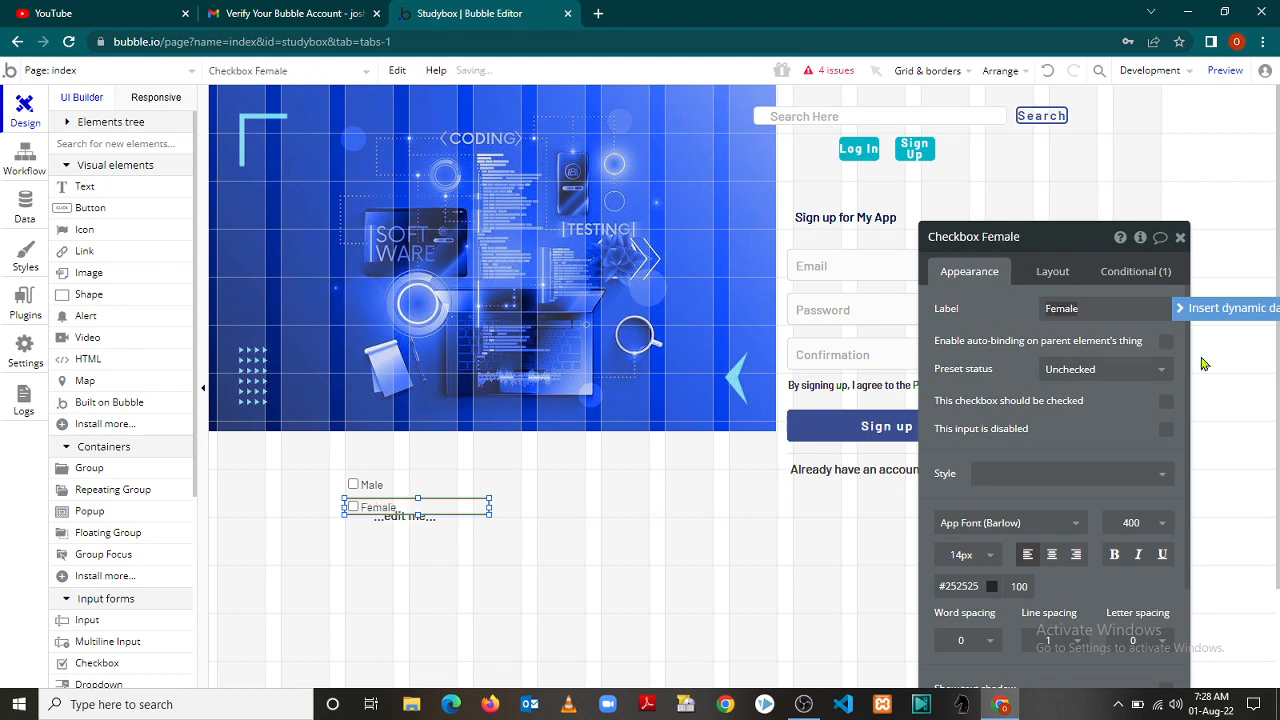
{"action": "left_click", "coordinate": [1179, 238]}
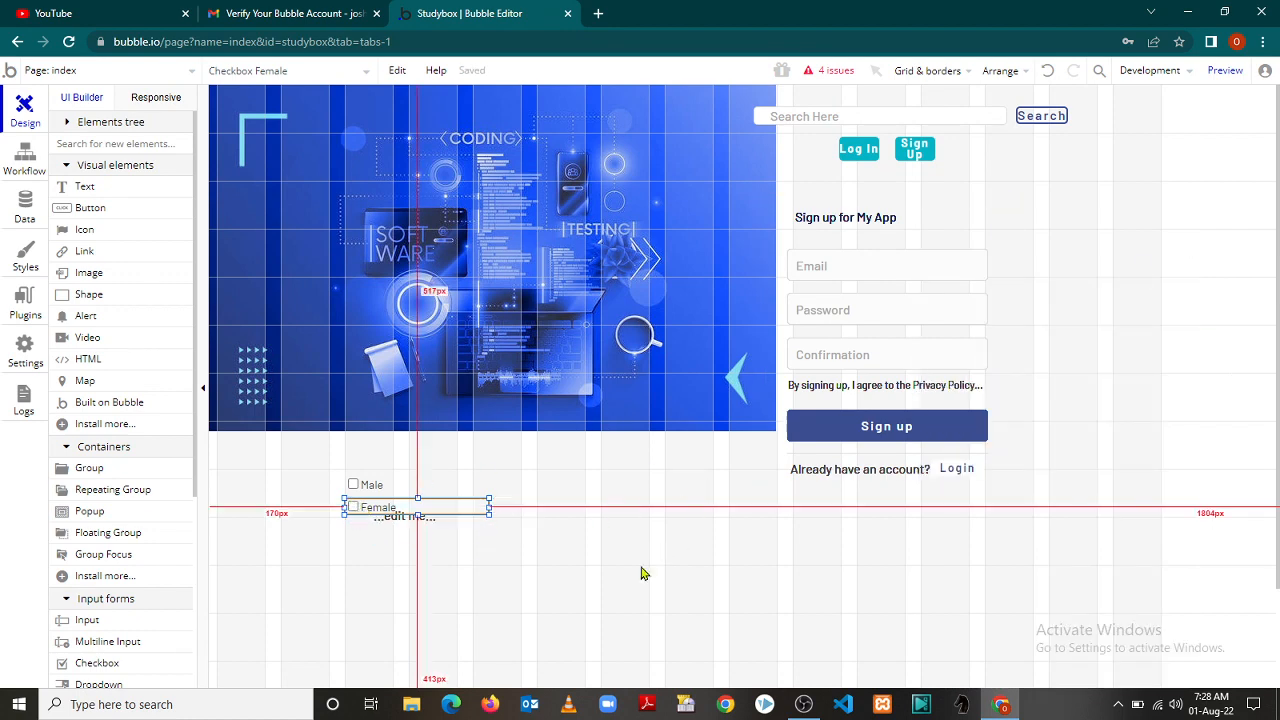
{"action": "left_click", "coordinate": [966, 70]}
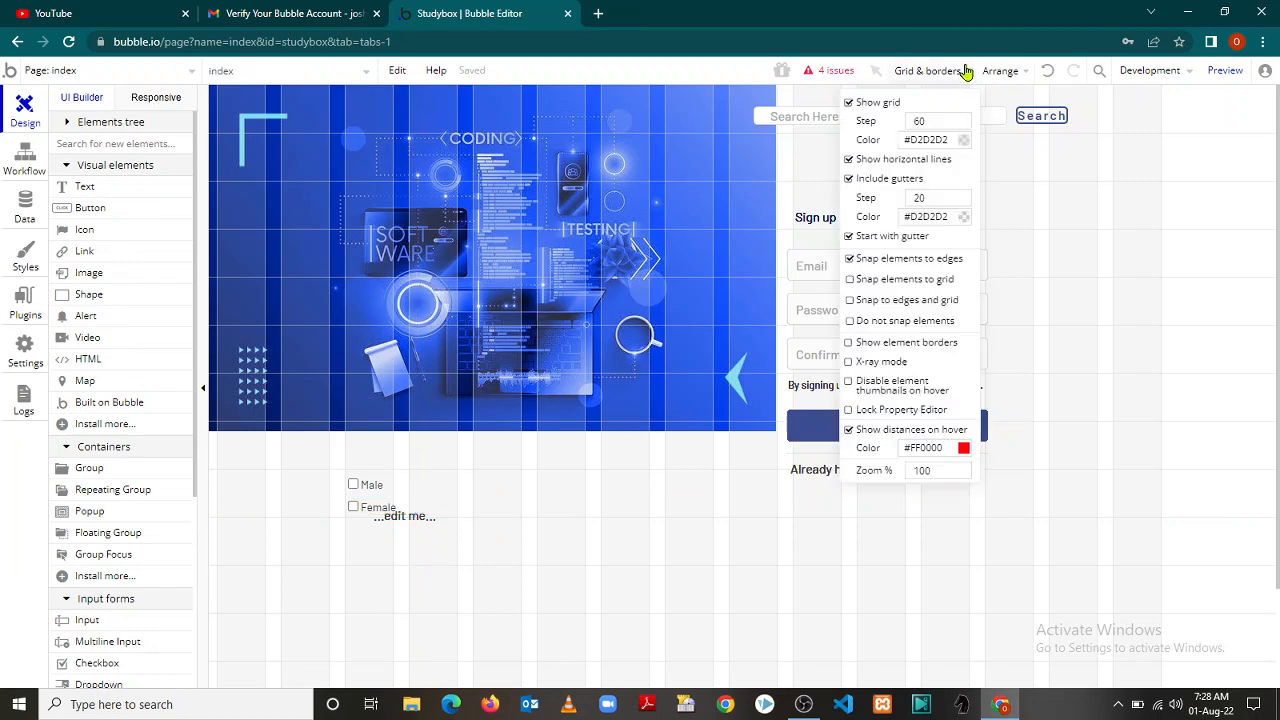
Turn off the grid and move an edit me text element above the Male checkbox
{"action": "left_click", "coordinate": [848, 103]}
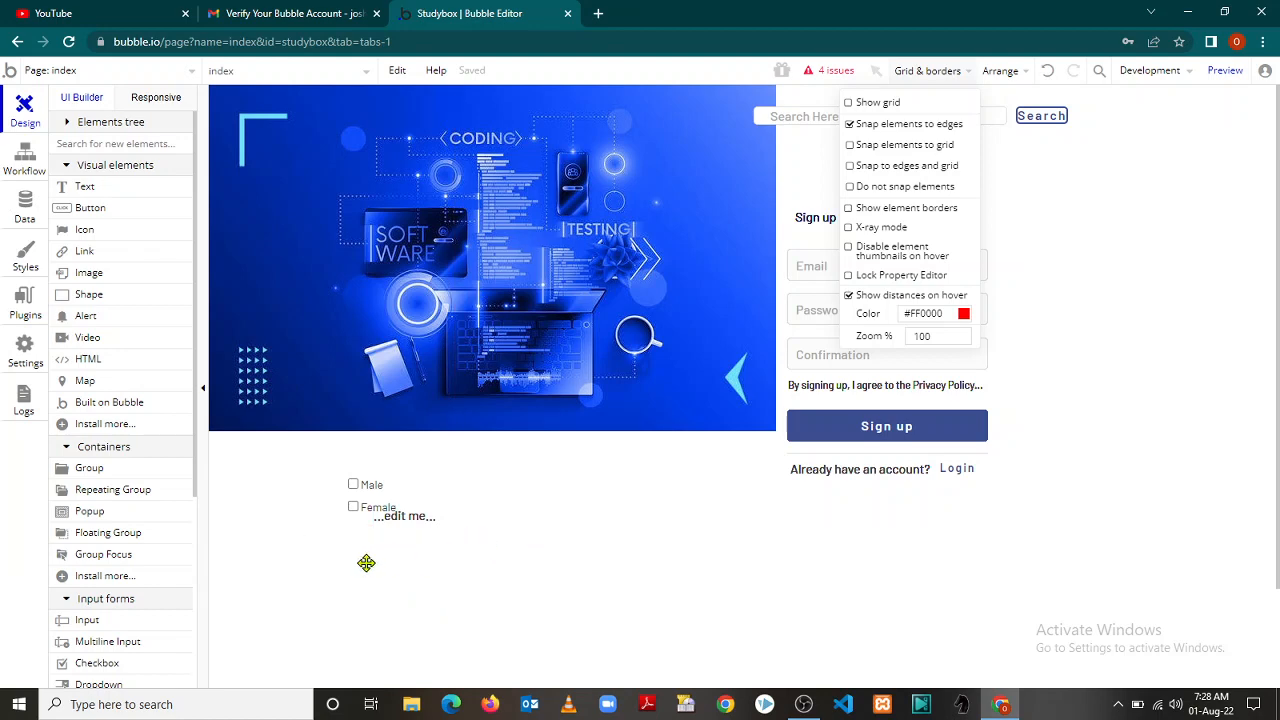
{"action": "left_click", "coordinate": [411, 530]}
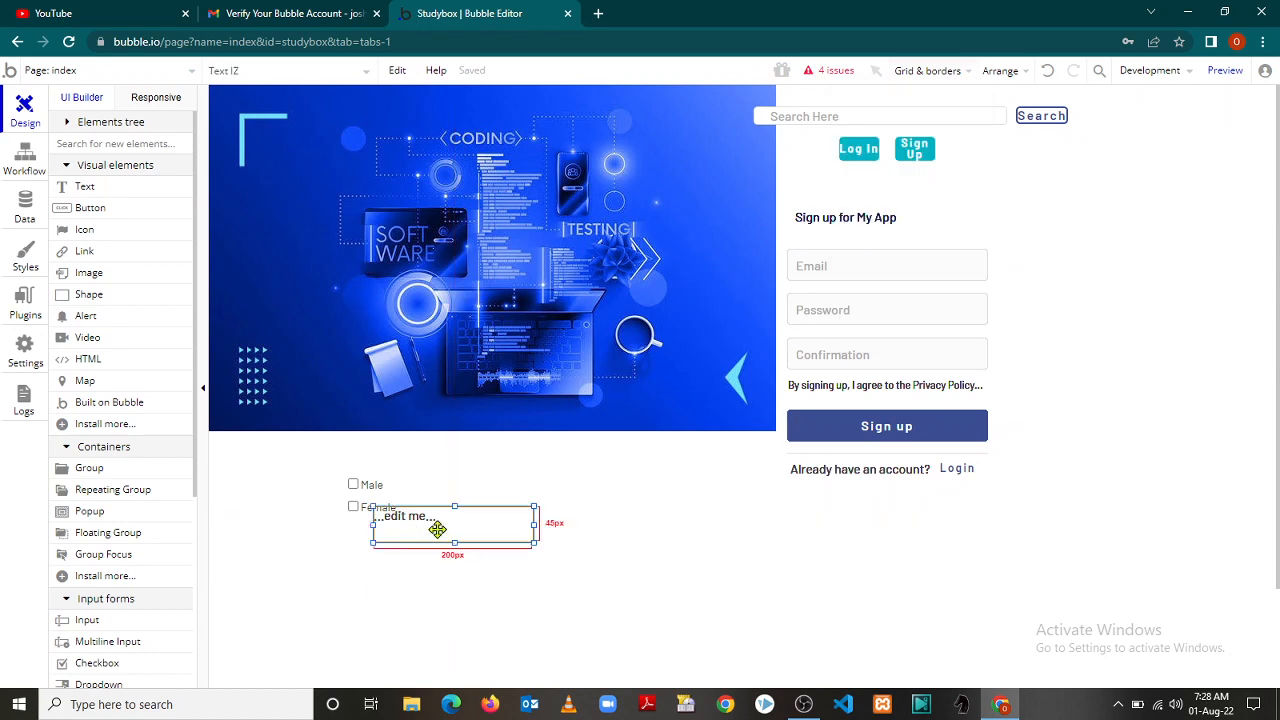
{"action": "left_click_drag", "start_coordinate": [438, 529], "coordinate": [410, 458]}
{"action": "left_click", "coordinate": [416, 527]}
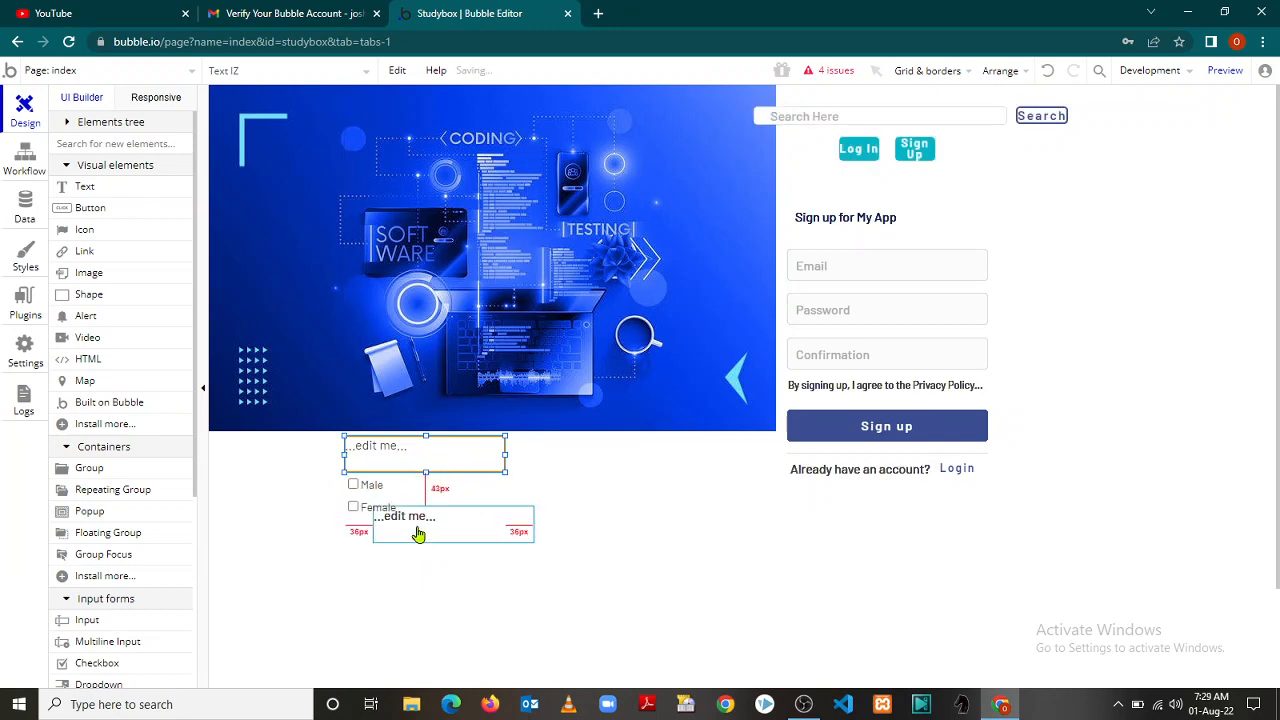
{"action": "right_click", "coordinate": [416, 527]}
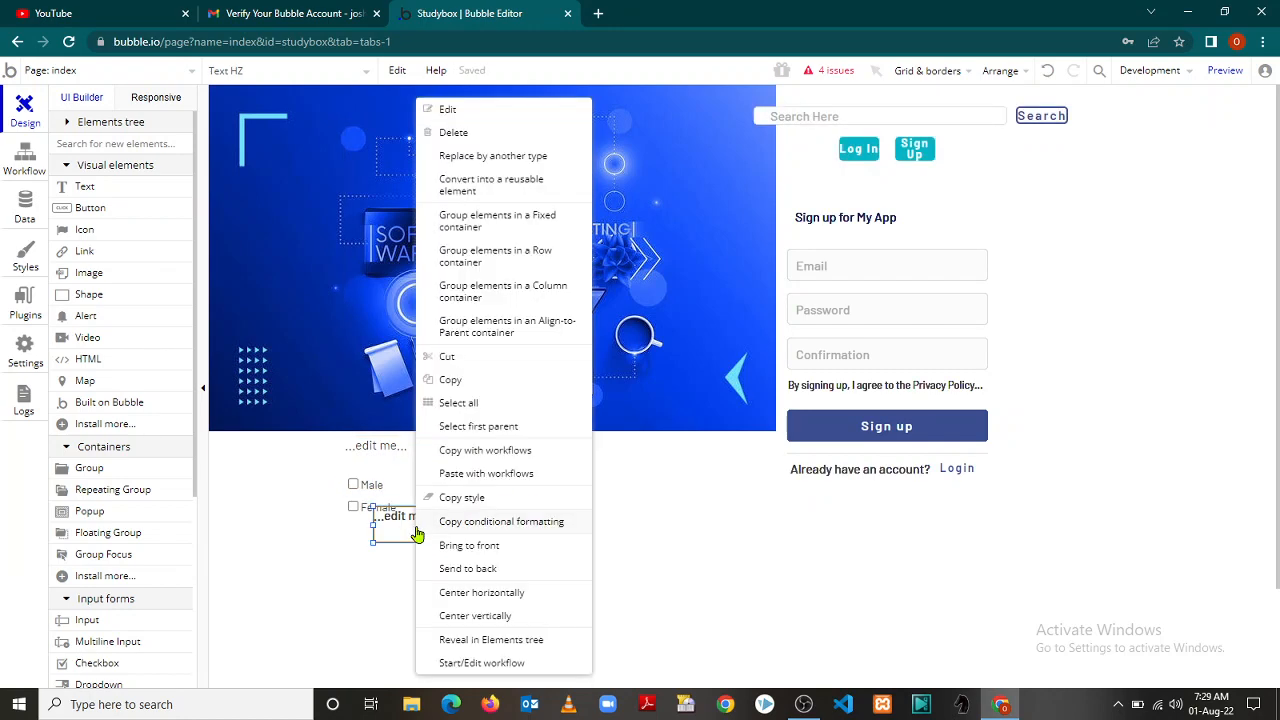
Delete the leftover edit me text, then exit the hung editor page after waiting fails
{"action": "left_click", "coordinate": [453, 133]}
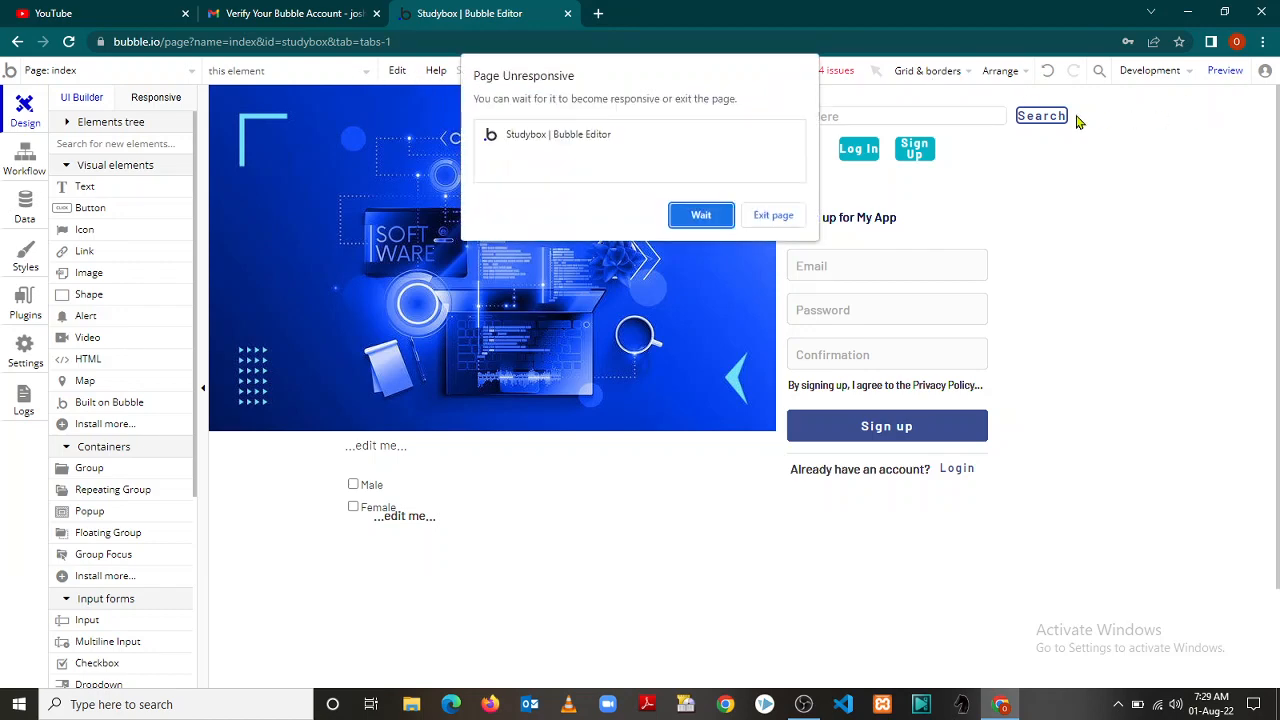
{"action": "left_click", "coordinate": [705, 220]}
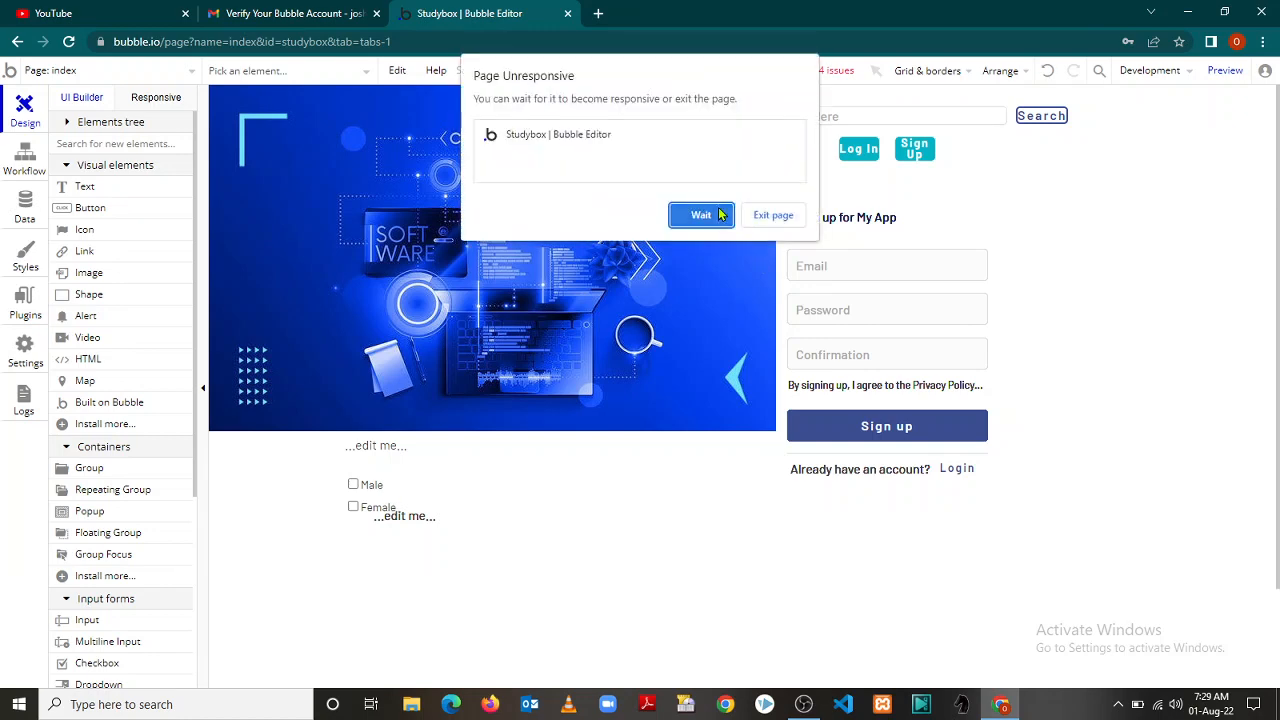
{"action": "left_click", "coordinate": [768, 217]}
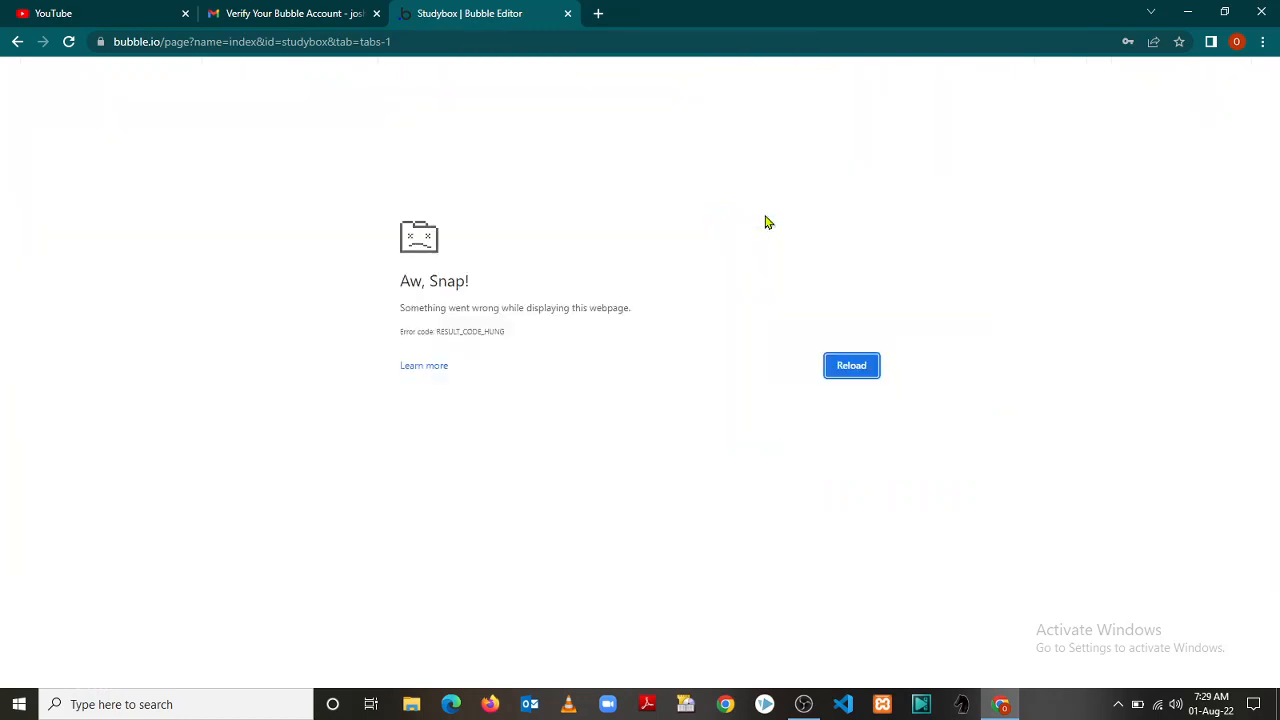
Reload the crashed Bubble editor so the index page with the Male/Female checkboxes loads again
{"action": "left_click", "coordinate": [69, 42]}
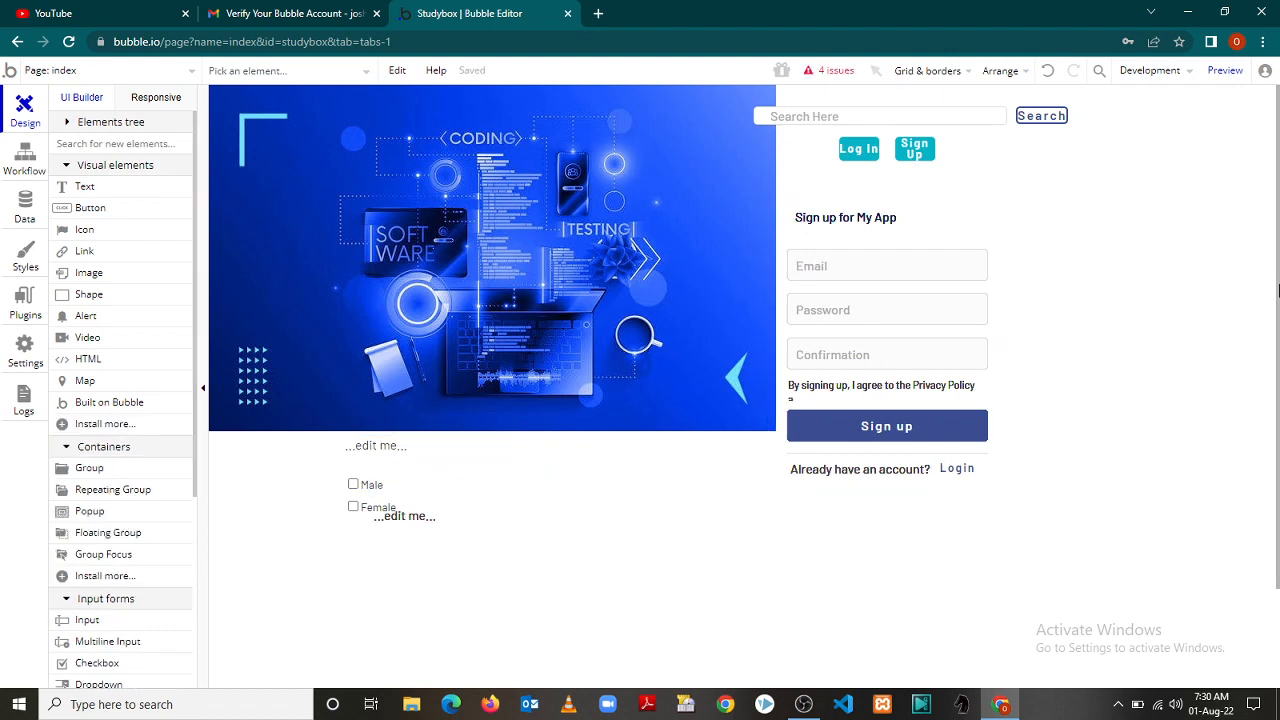
{"action": "scroll", "coordinate": [1278, 290], "scroll_direction": "down", "scroll_amount": 3}
{"action": "scroll", "coordinate": [1278, 185], "scroll_direction": "up", "scroll_amount": 3}
Preview the index page live and tick and untick the Male and Female checkboxes to test them
{"action": "left_click", "coordinate": [1225, 71]}
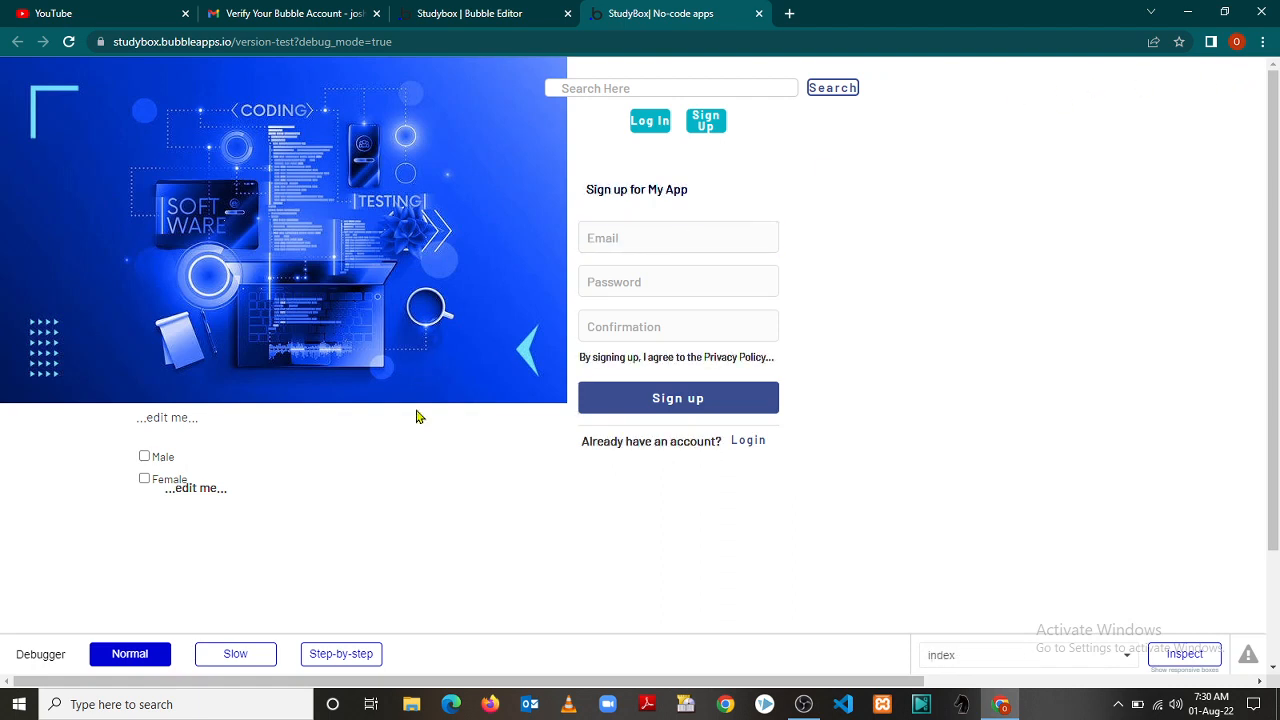
{"action": "left_click", "coordinate": [145, 460]}
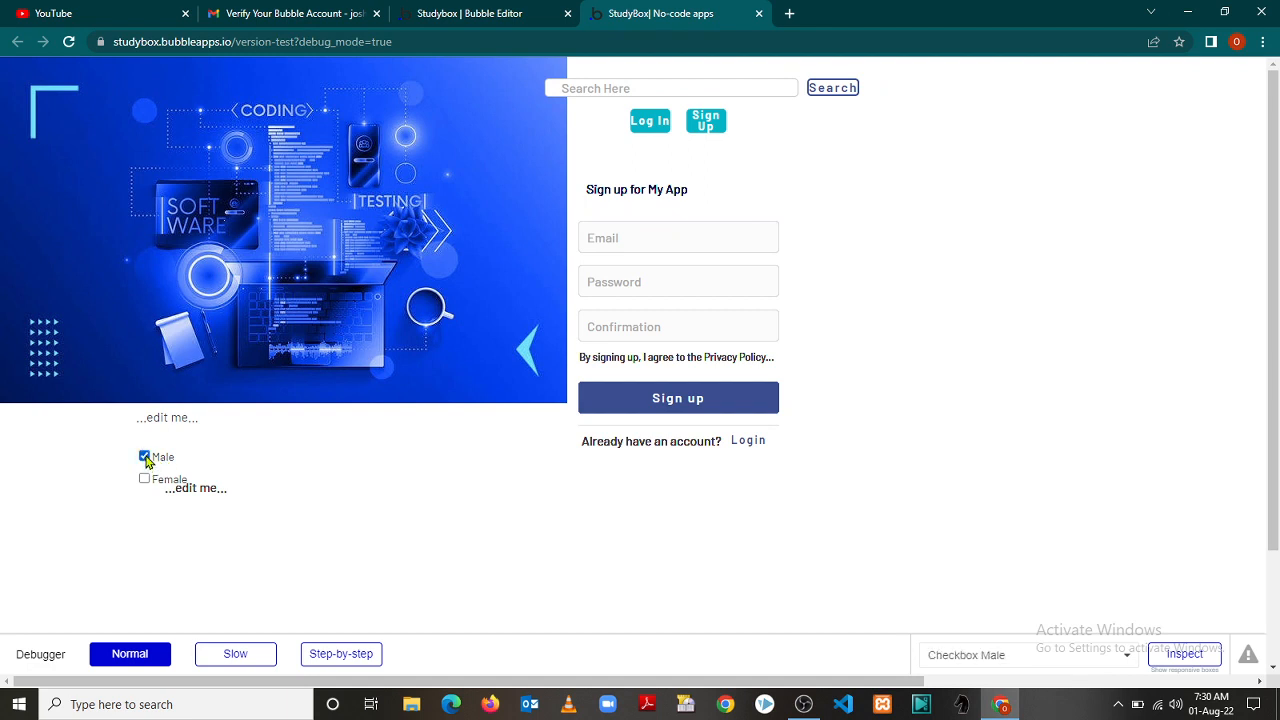
{"action": "left_click", "coordinate": [145, 481]}
{"action": "left_click", "coordinate": [145, 481]}
{"action": "left_click", "coordinate": [144, 457]}
{"action": "left_click", "coordinate": [145, 459]}
{"action": "left_click", "coordinate": [145, 480]}
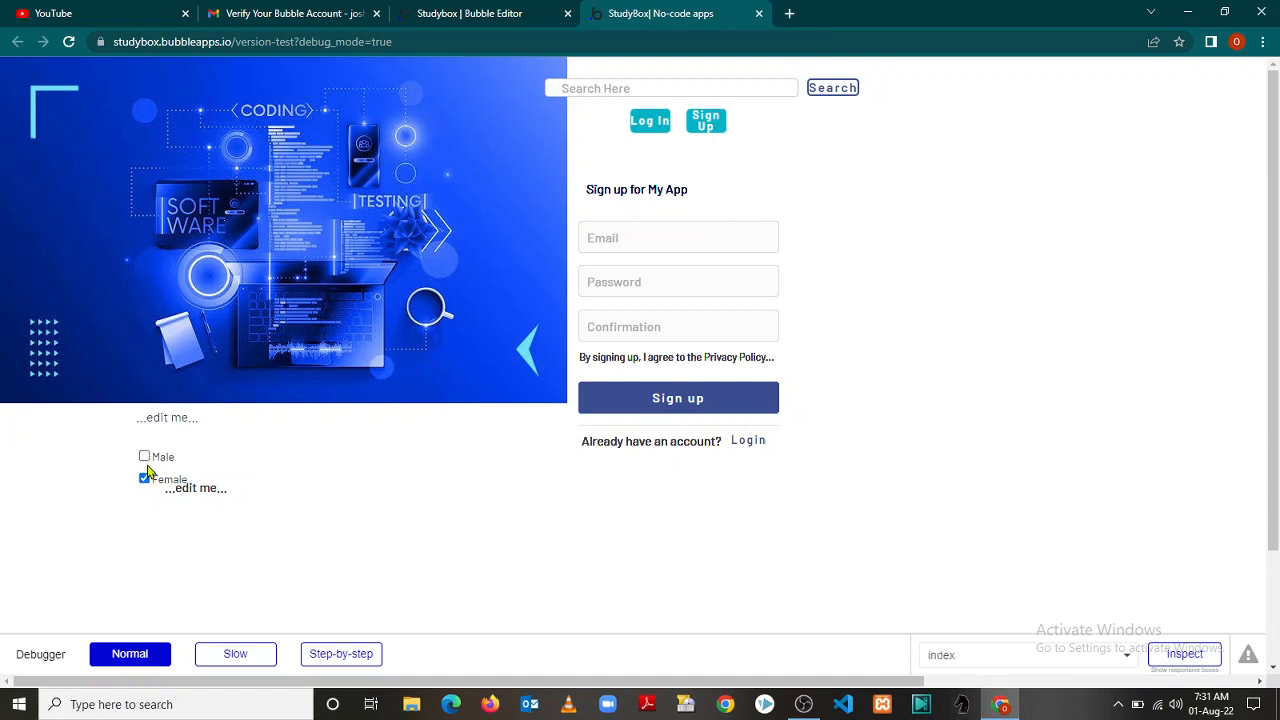
{"action": "left_click", "coordinate": [145, 477]}
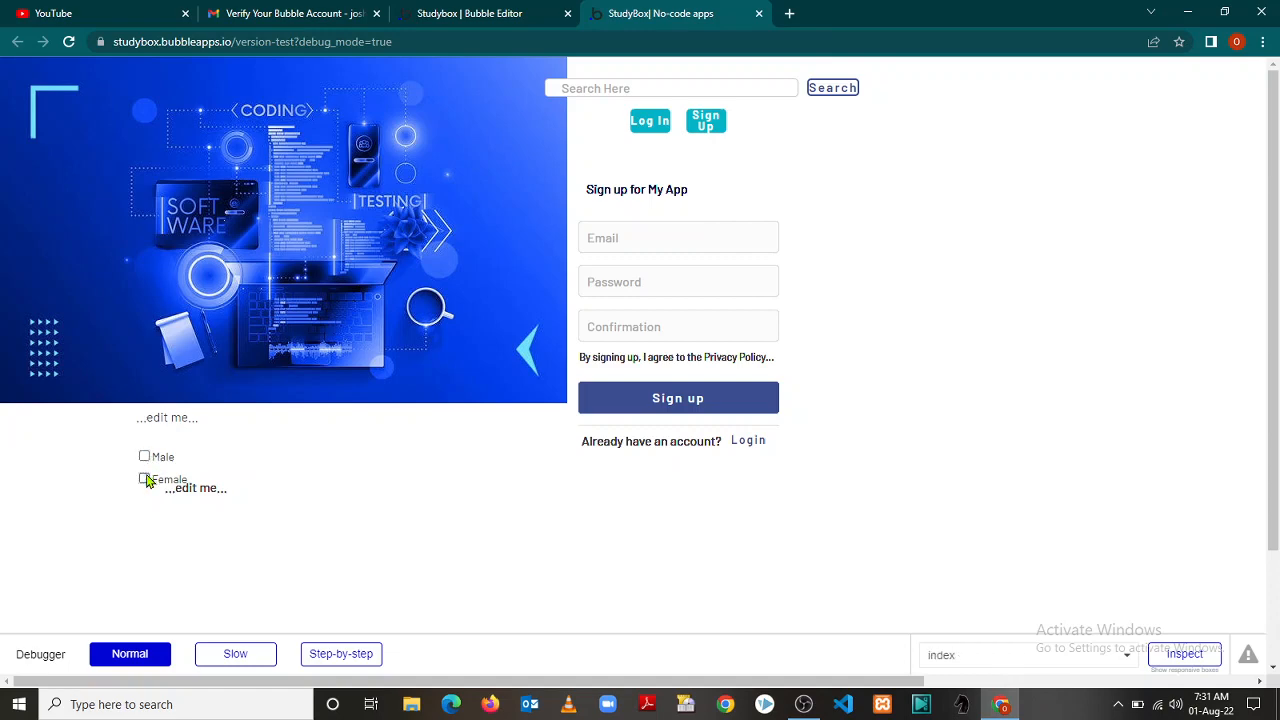
{"action": "left_click", "coordinate": [448, 14]}
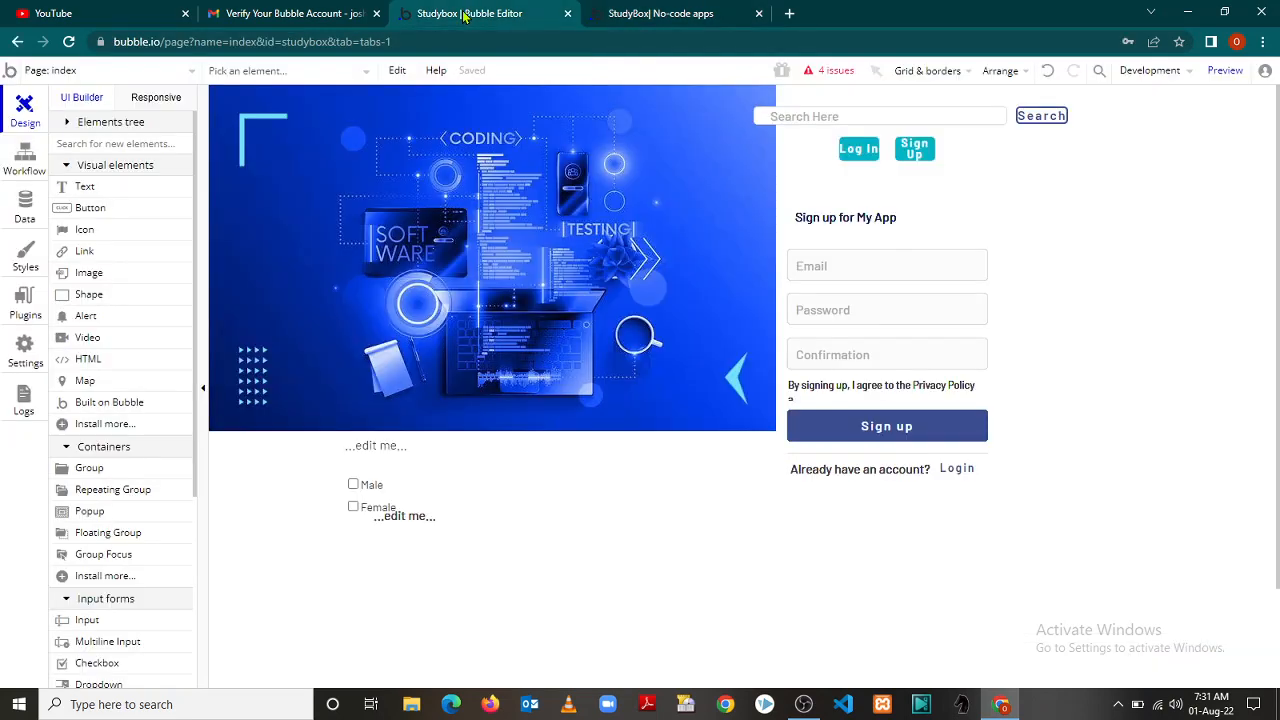
Give the Male checkbox a Dynamic preset status so it is checked by default
{"action": "double_click", "coordinate": [368, 492]}
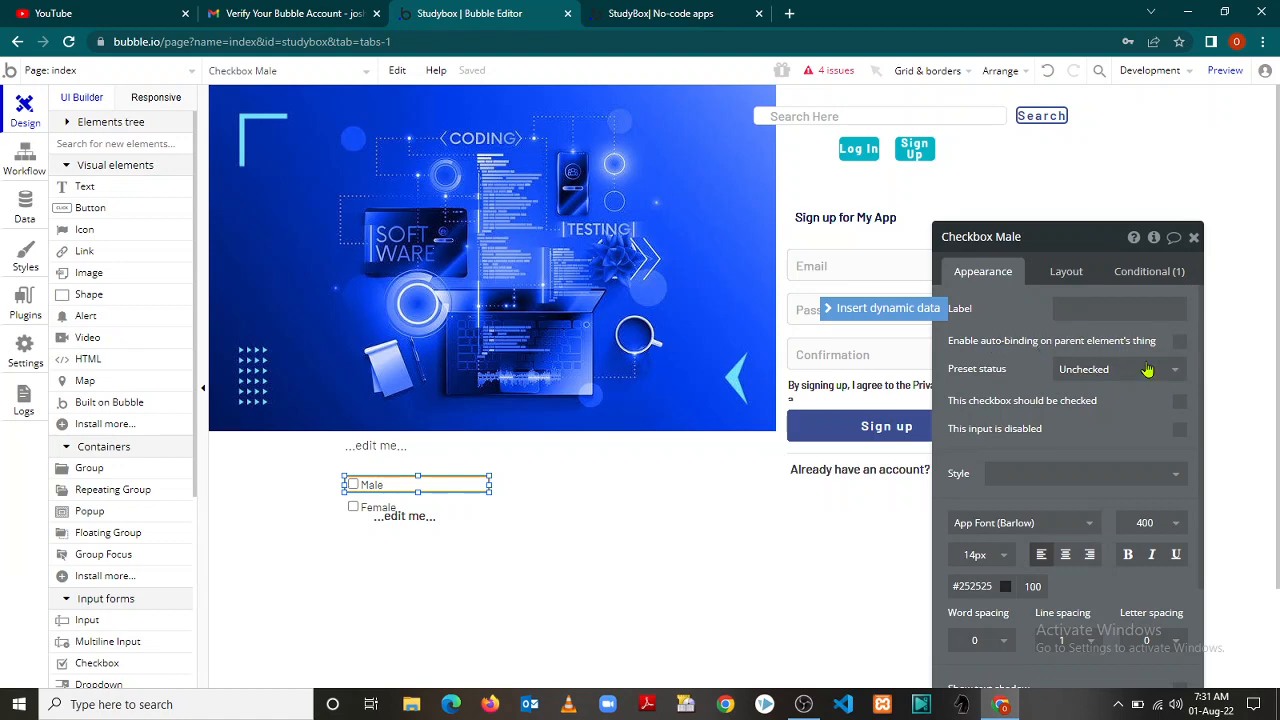
{"action": "left_click", "coordinate": [1176, 378]}
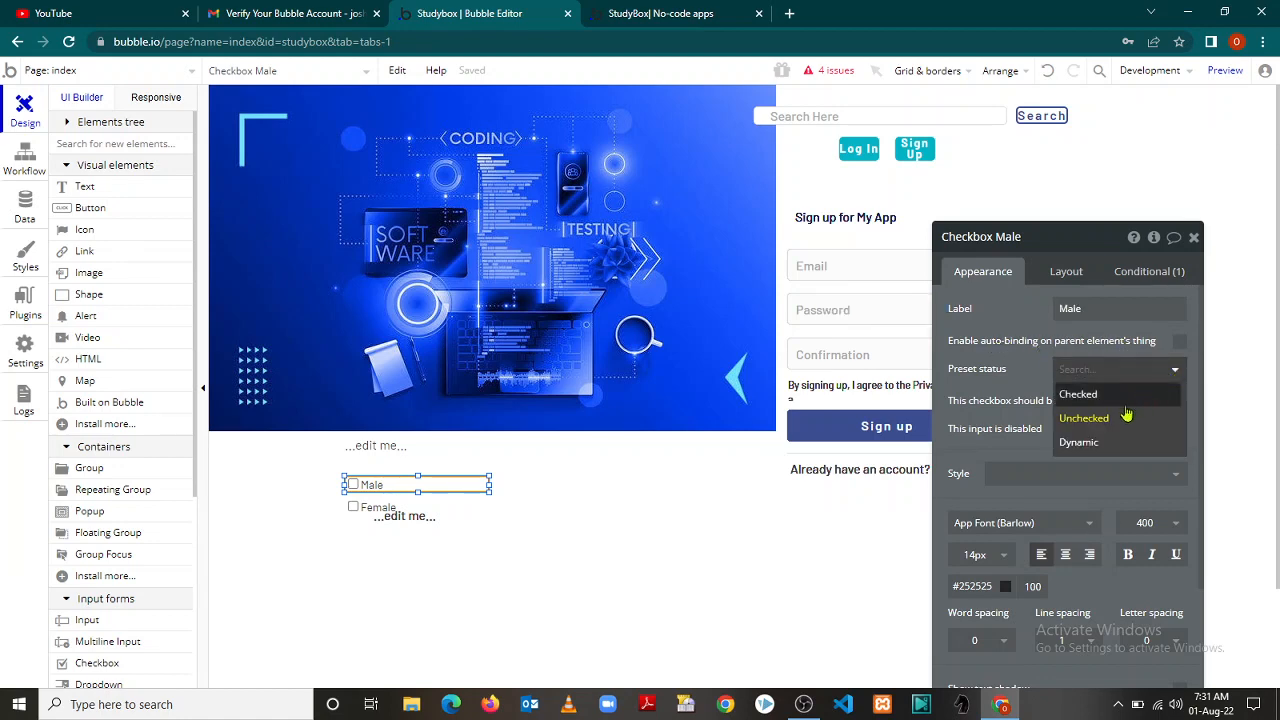
{"action": "left_click", "coordinate": [1105, 443]}
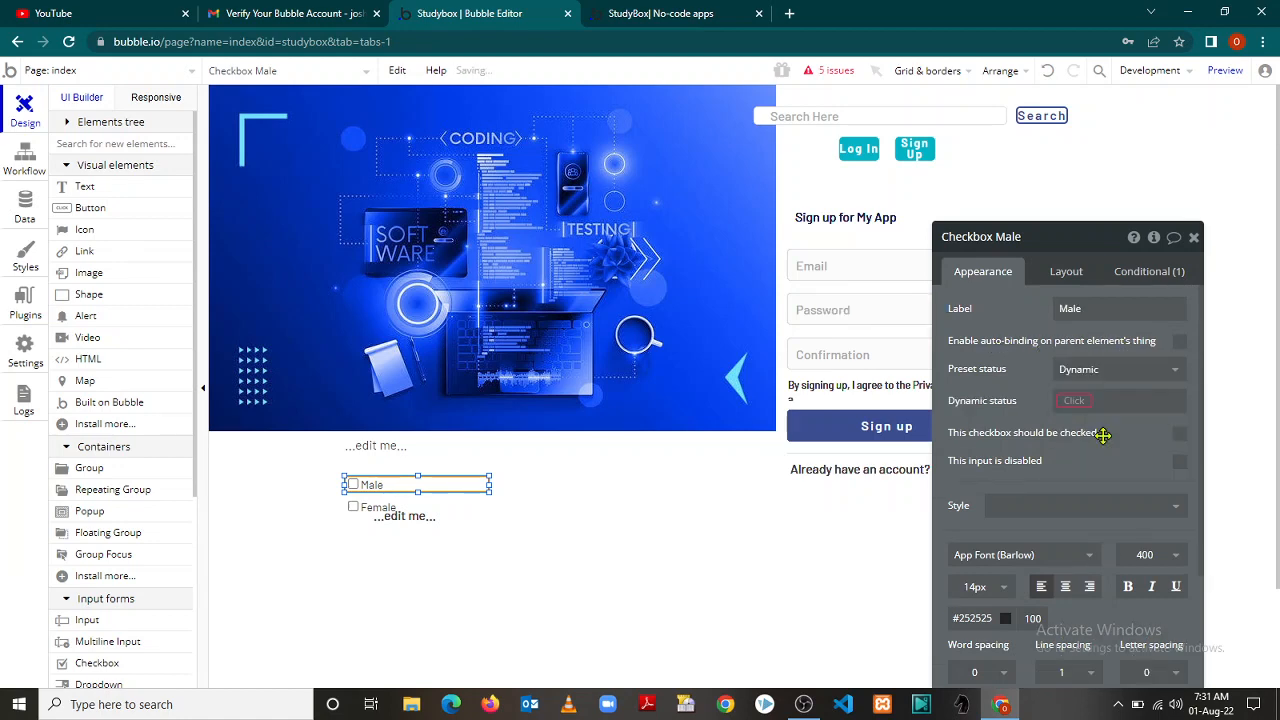
{"action": "left_click", "coordinate": [1073, 402]}
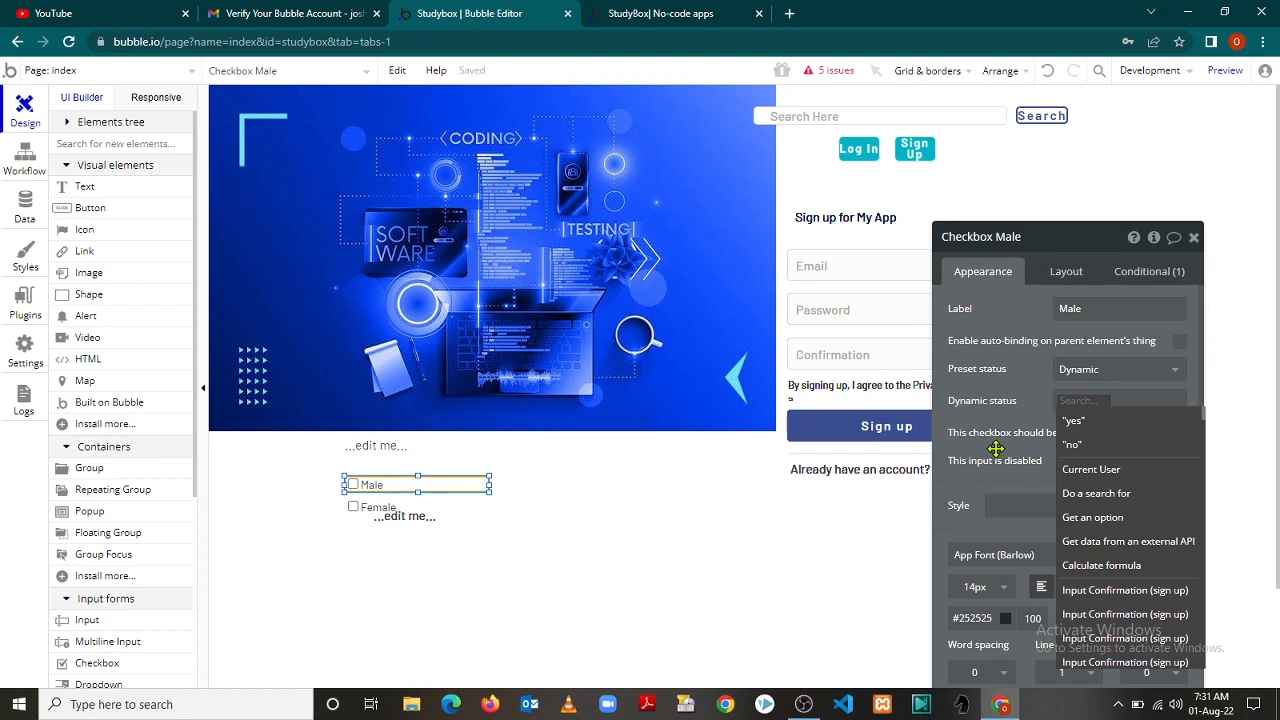
{"action": "left_click", "coordinate": [996, 448]}
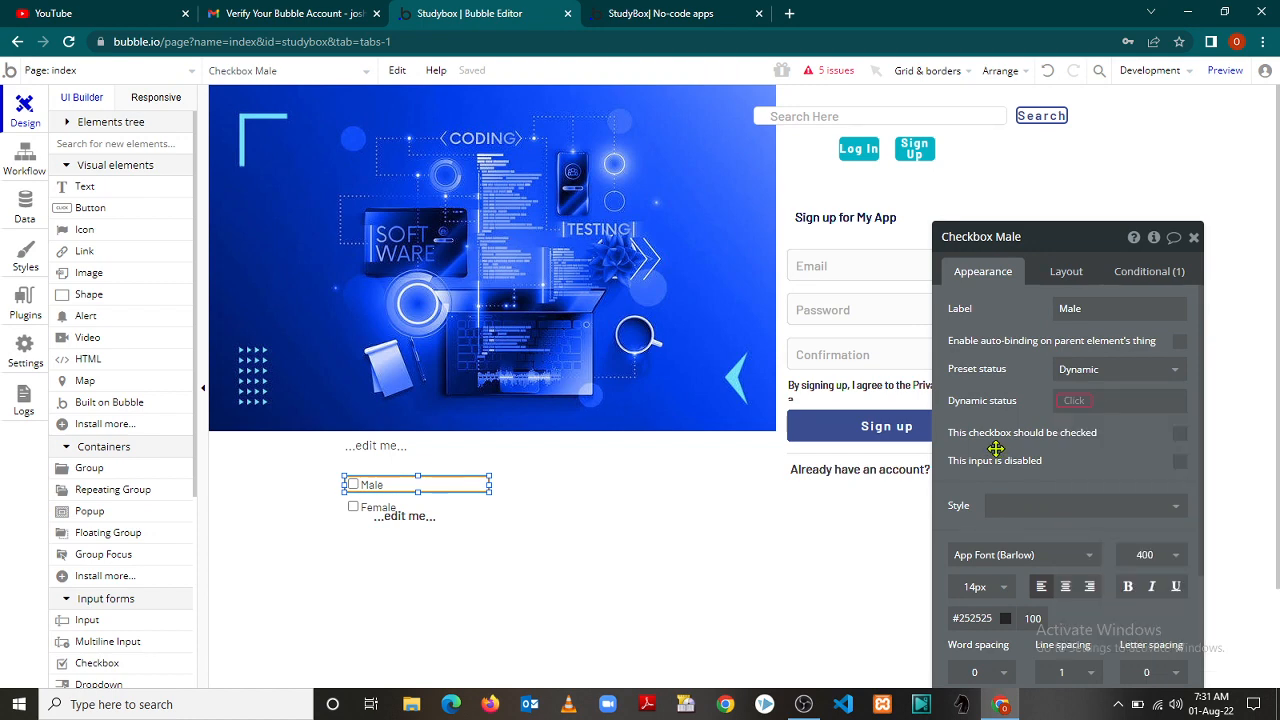
{"action": "left_click", "coordinate": [1180, 437]}
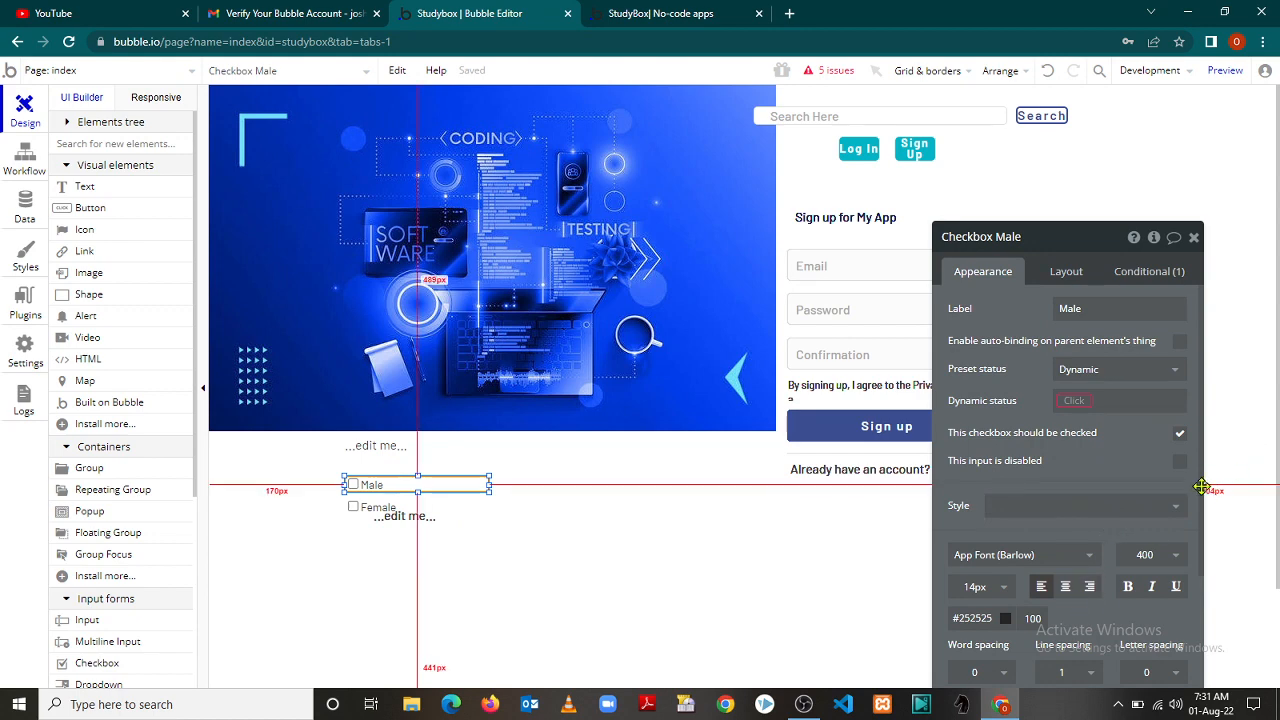
{"action": "scroll", "coordinate": [1202, 503], "scroll_direction": "down", "scroll_amount": 2}
{"action": "scroll", "coordinate": [1202, 503], "scroll_direction": "down", "scroll_amount": 5}
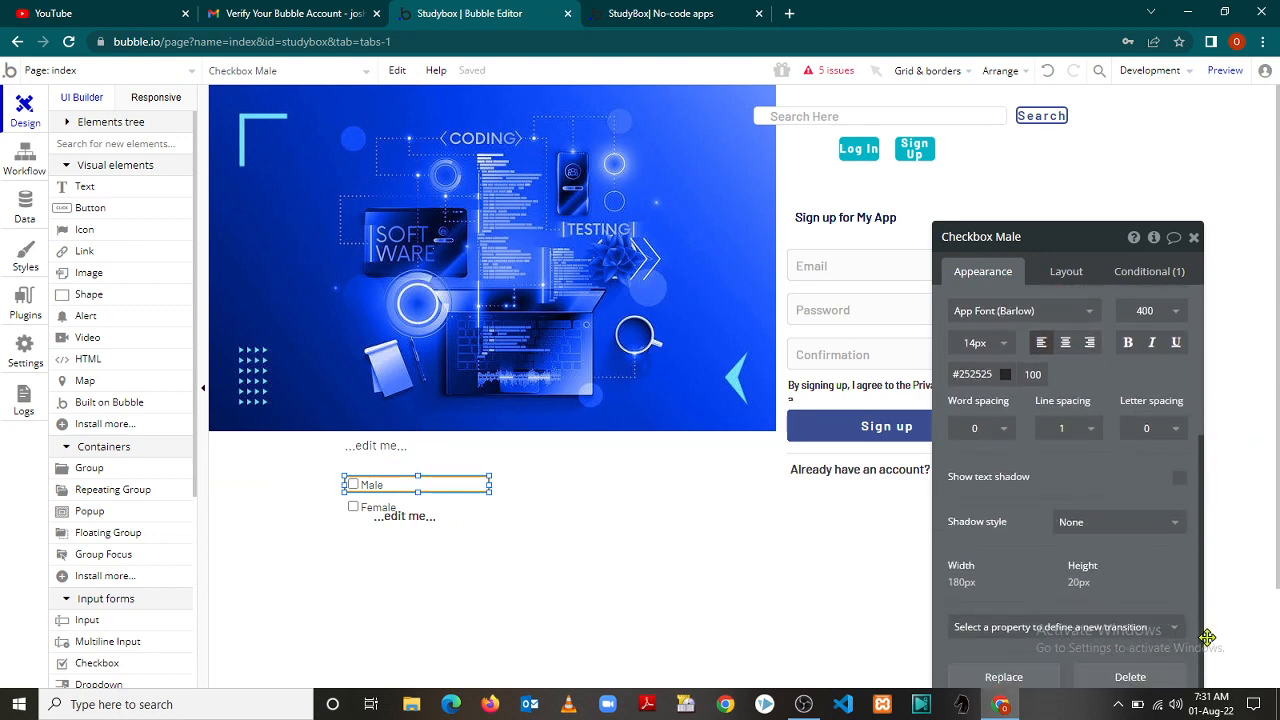
{"action": "left_click_drag", "start_coordinate": [1206, 646], "coordinate": [1207, 660]}
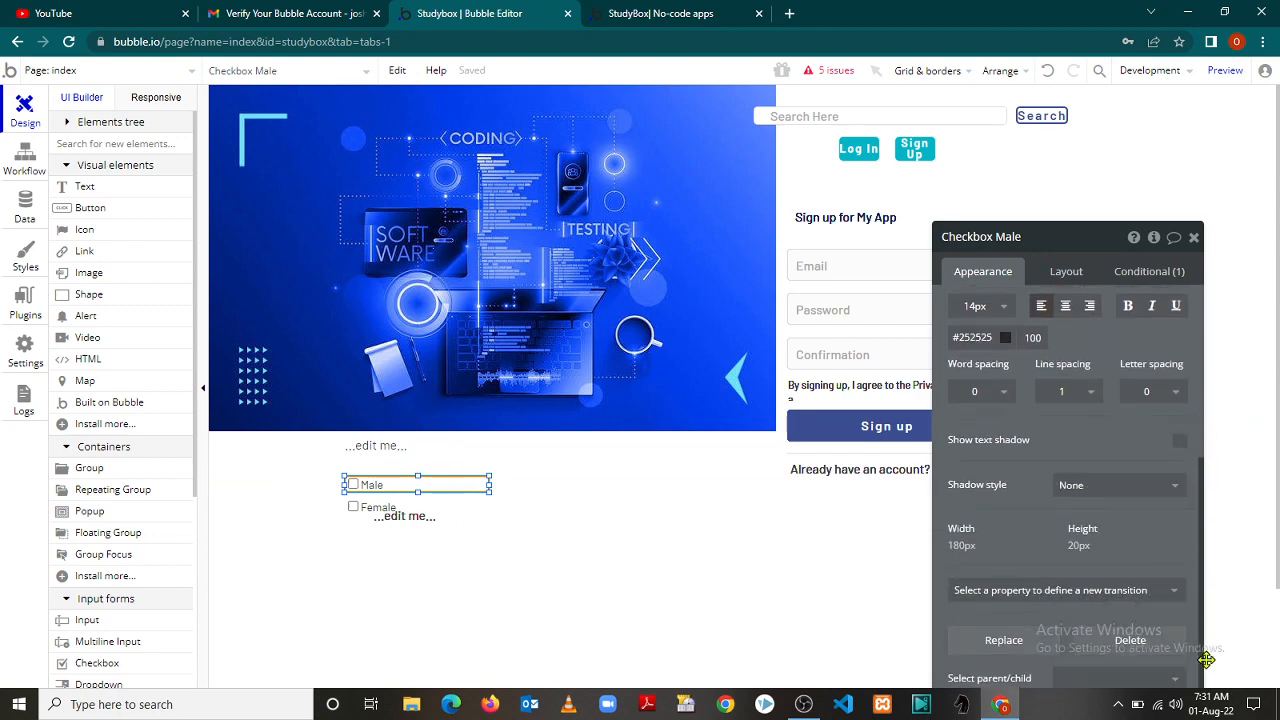
{"action": "left_click", "coordinate": [1194, 238]}
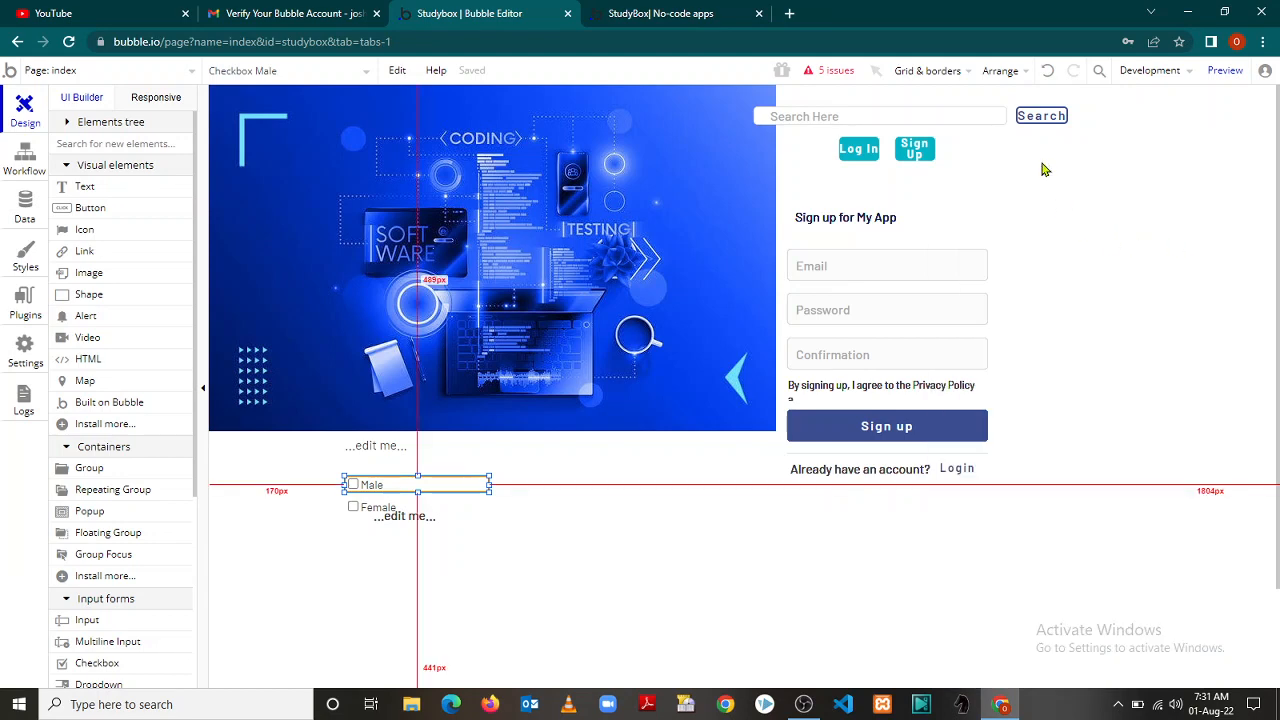
{"action": "left_click", "coordinate": [660, 13]}
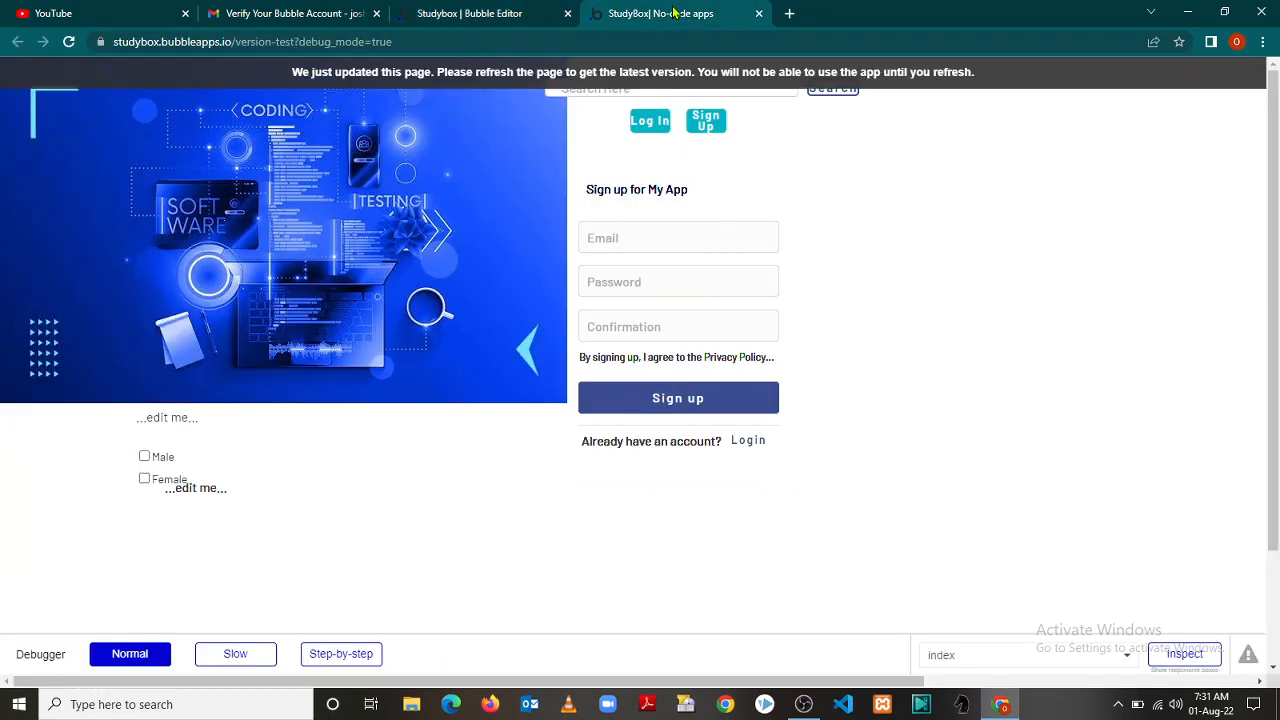
Refresh the live preview and toggle the Male and Female checkboxes on and off
{"action": "left_click", "coordinate": [68, 42]}
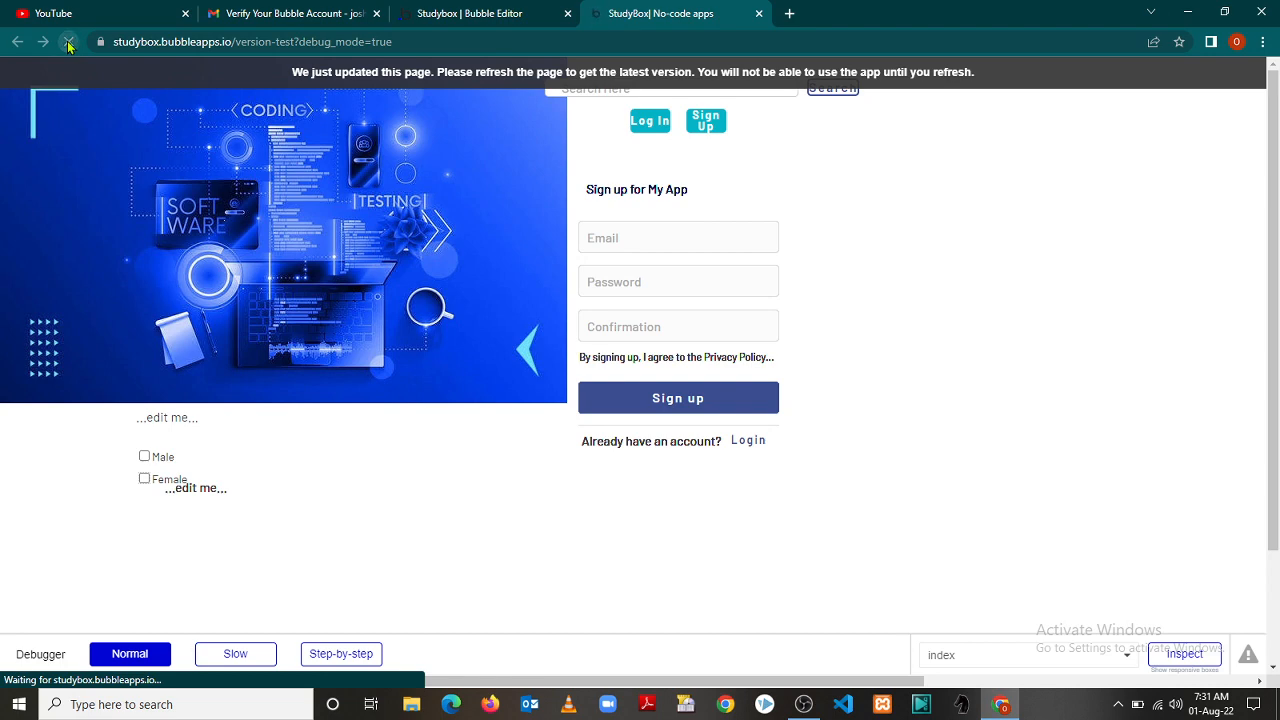
{"action": "left_click", "coordinate": [145, 458]}
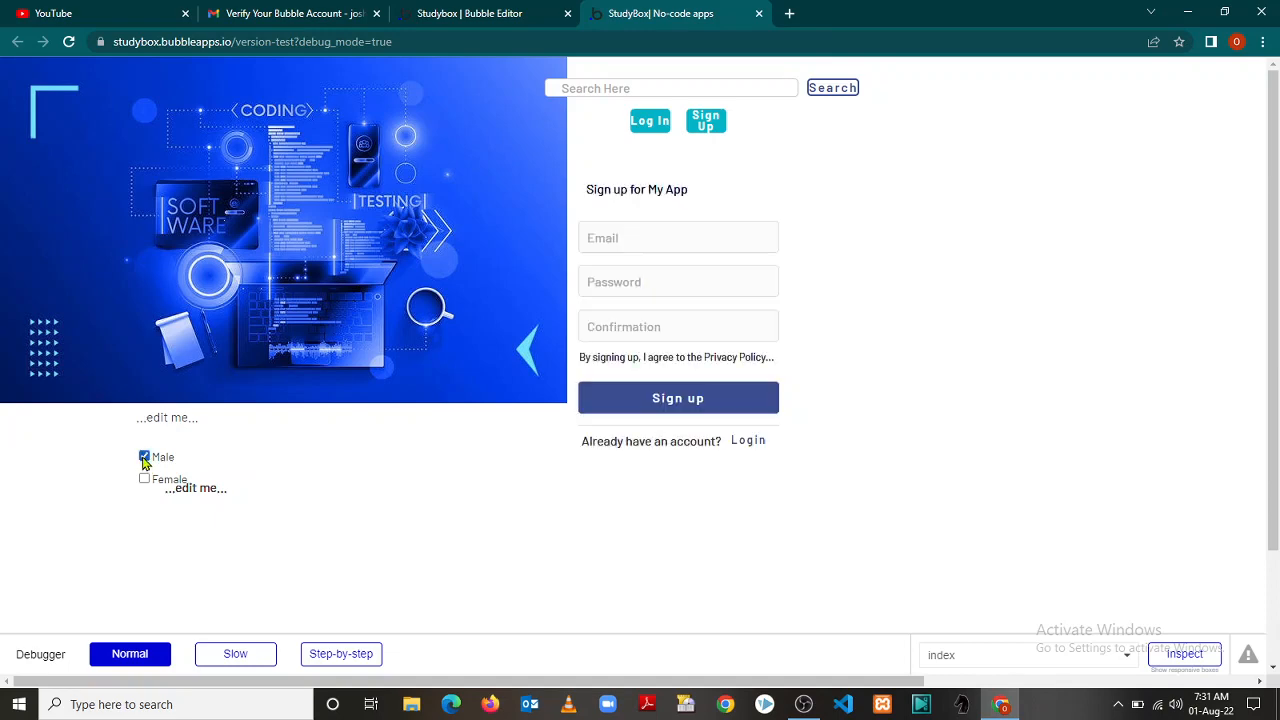
{"action": "left_click", "coordinate": [145, 480]}
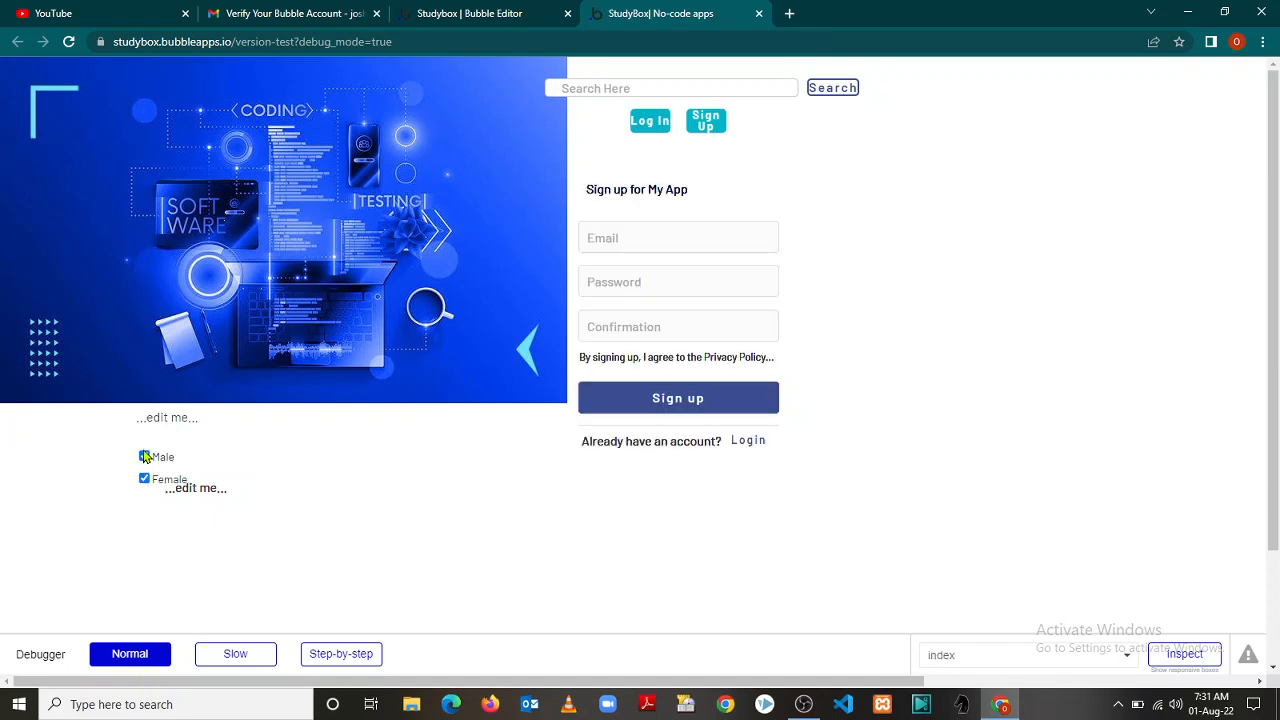
{"action": "left_click", "coordinate": [145, 480]}
{"action": "left_click", "coordinate": [145, 457]}
{"action": "left_click", "coordinate": [620, 287]}
Fill the sign-up form with an email and mismatched passwords, submit it, and dismiss the mismatch alert
{"action": "left_click", "coordinate": [631, 238]}
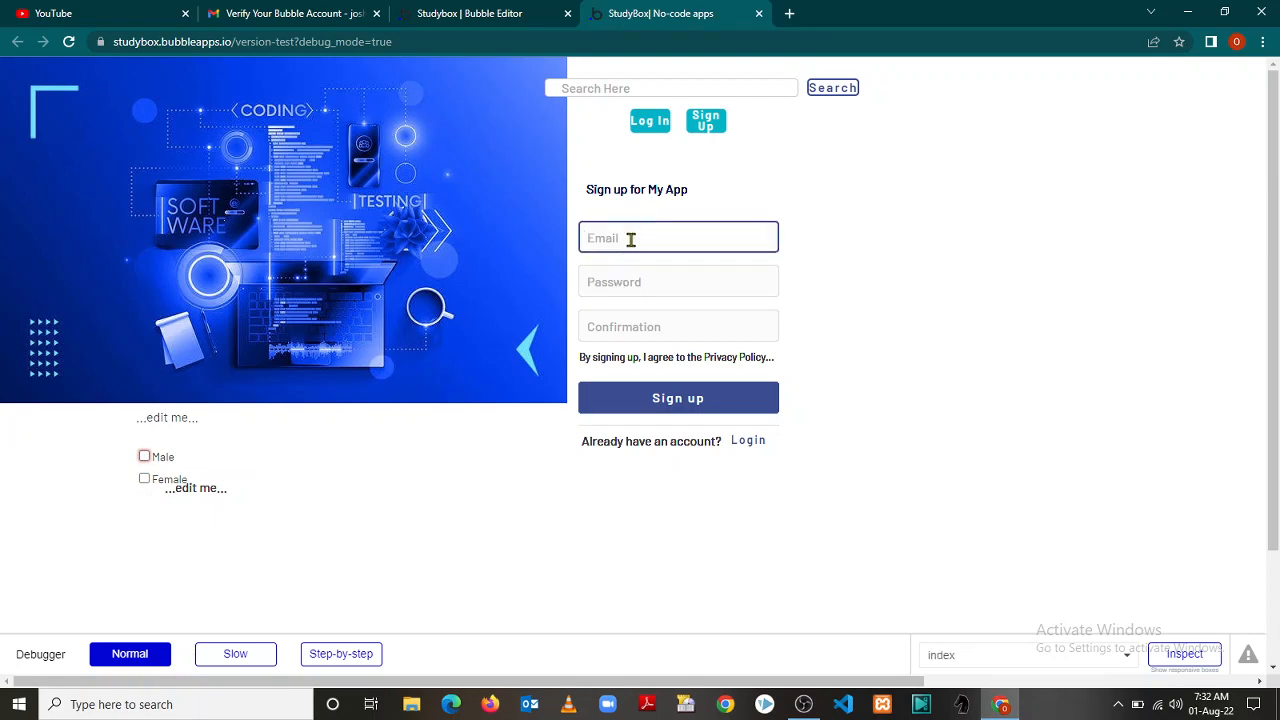
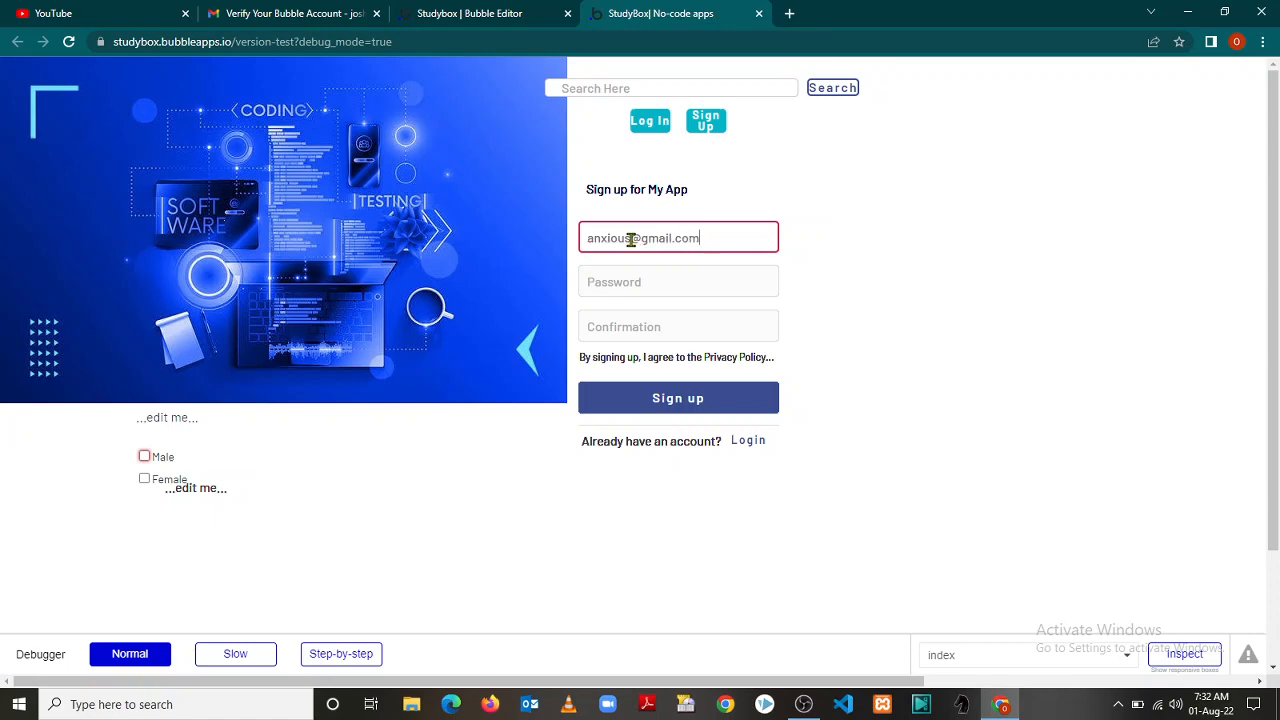
{"action": "left_click", "coordinate": [629, 276]}
{"action": "type", "text": "••"}
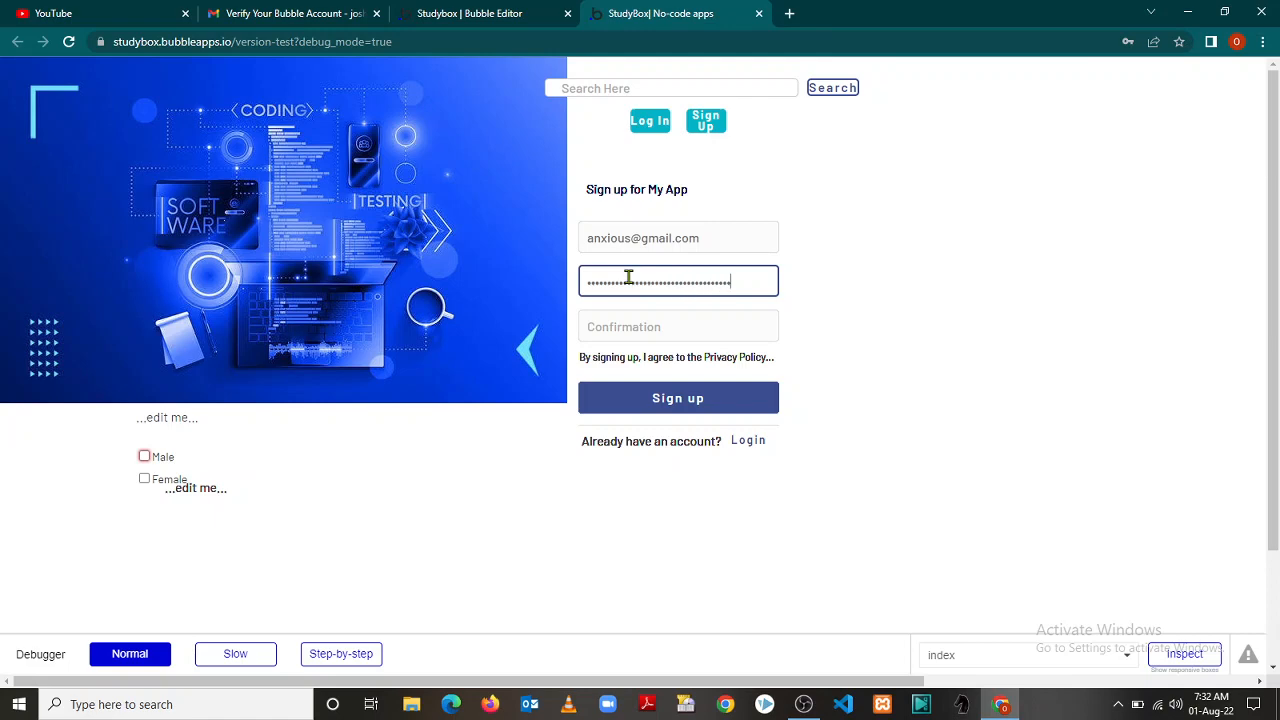
{"action": "left_click", "coordinate": [620, 317]}
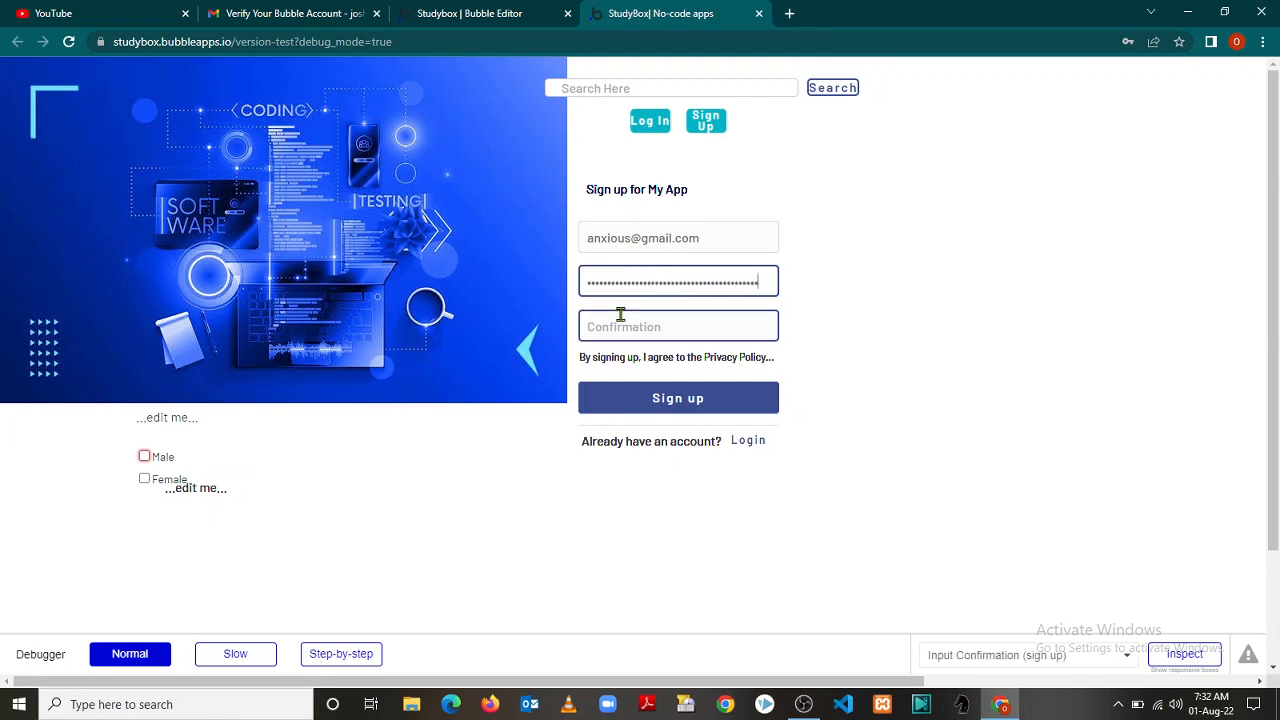
{"action": "type", "text": "••••••••"}
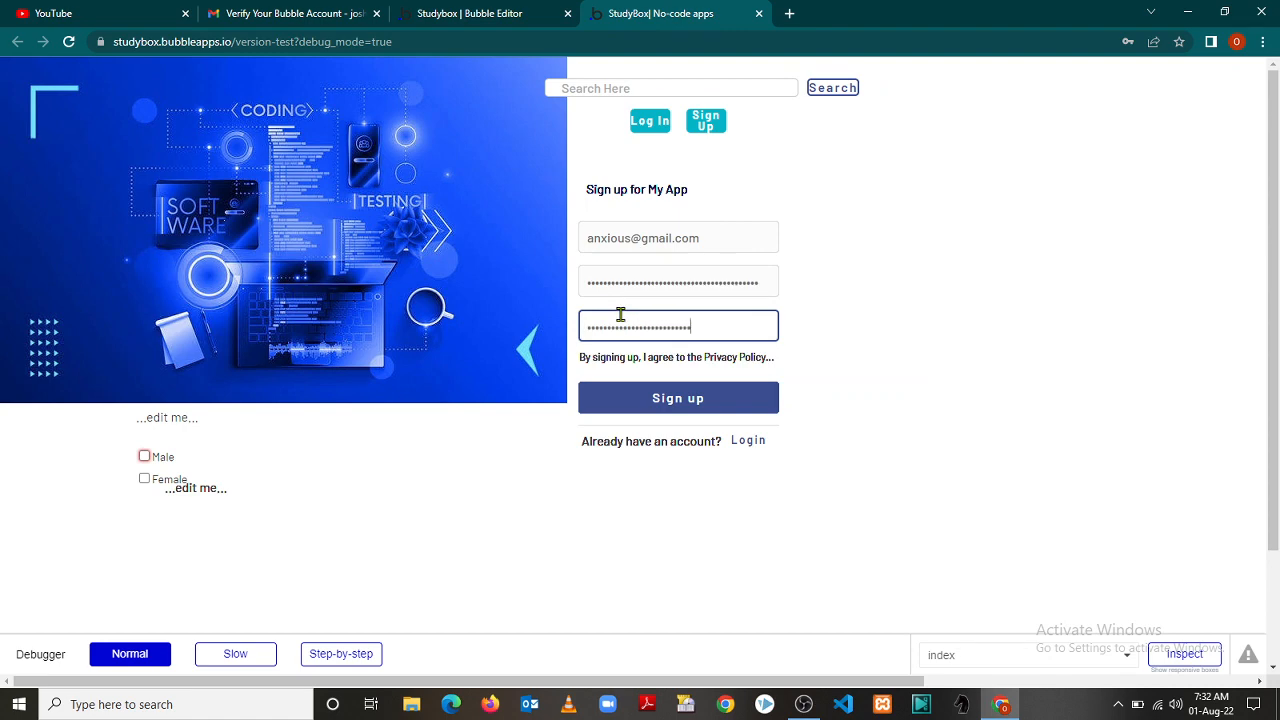
{"action": "left_click", "coordinate": [634, 400]}
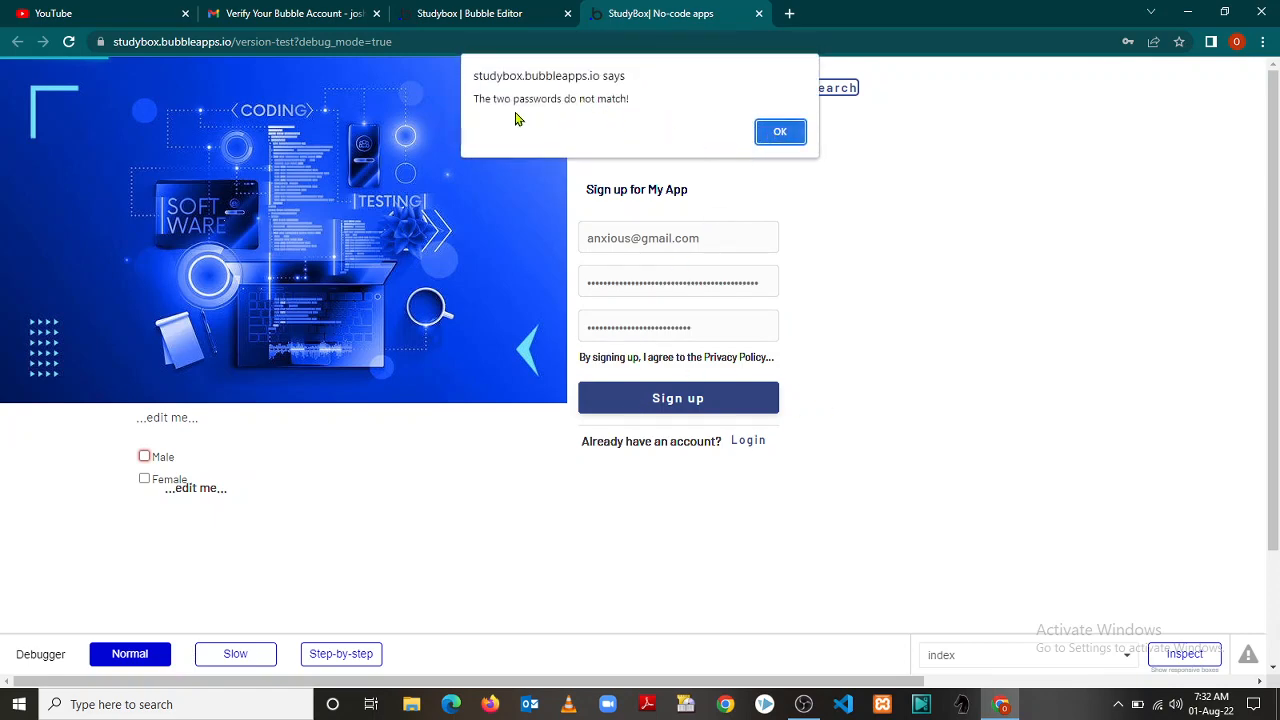
{"action": "left_click", "coordinate": [780, 132]}
{"action": "left_click", "coordinate": [766, 277]}
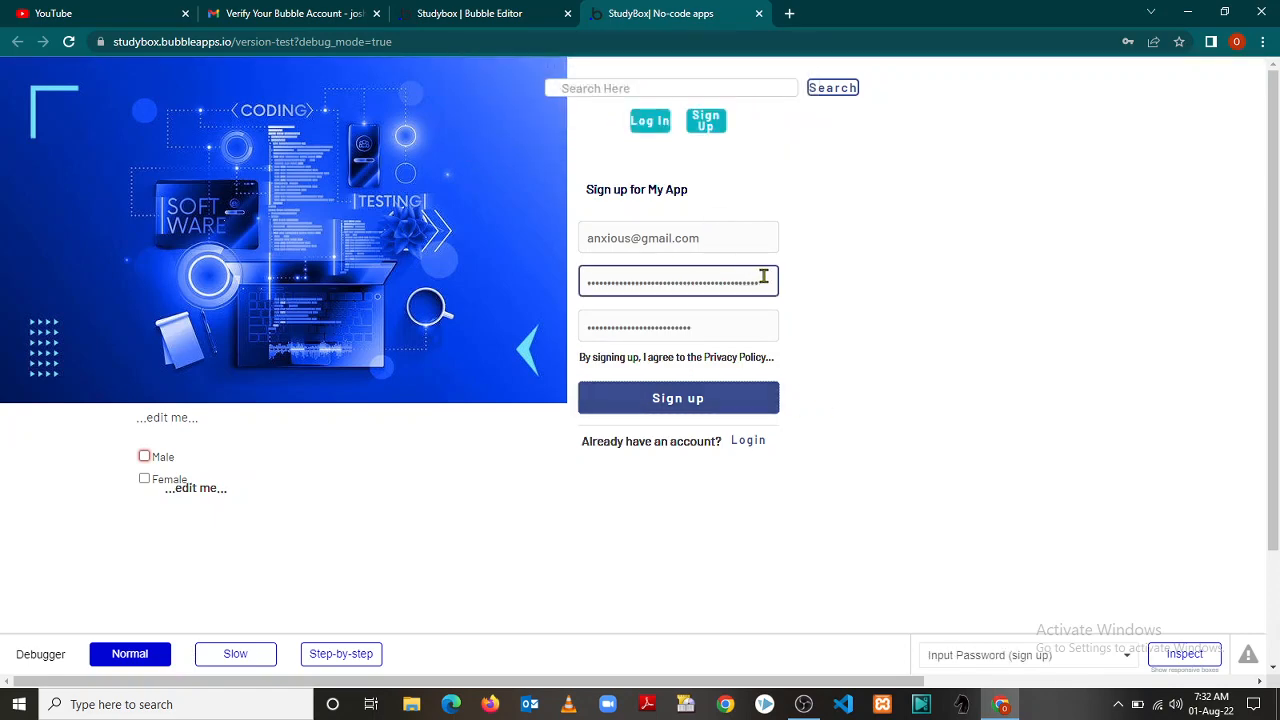
Clear the Password and Confirmation fields in the preview's sign-up form
{"action": "left_click_drag", "start_coordinate": [766, 279], "coordinate": [549, 288]}
{"action": "key", "text": "Left"}
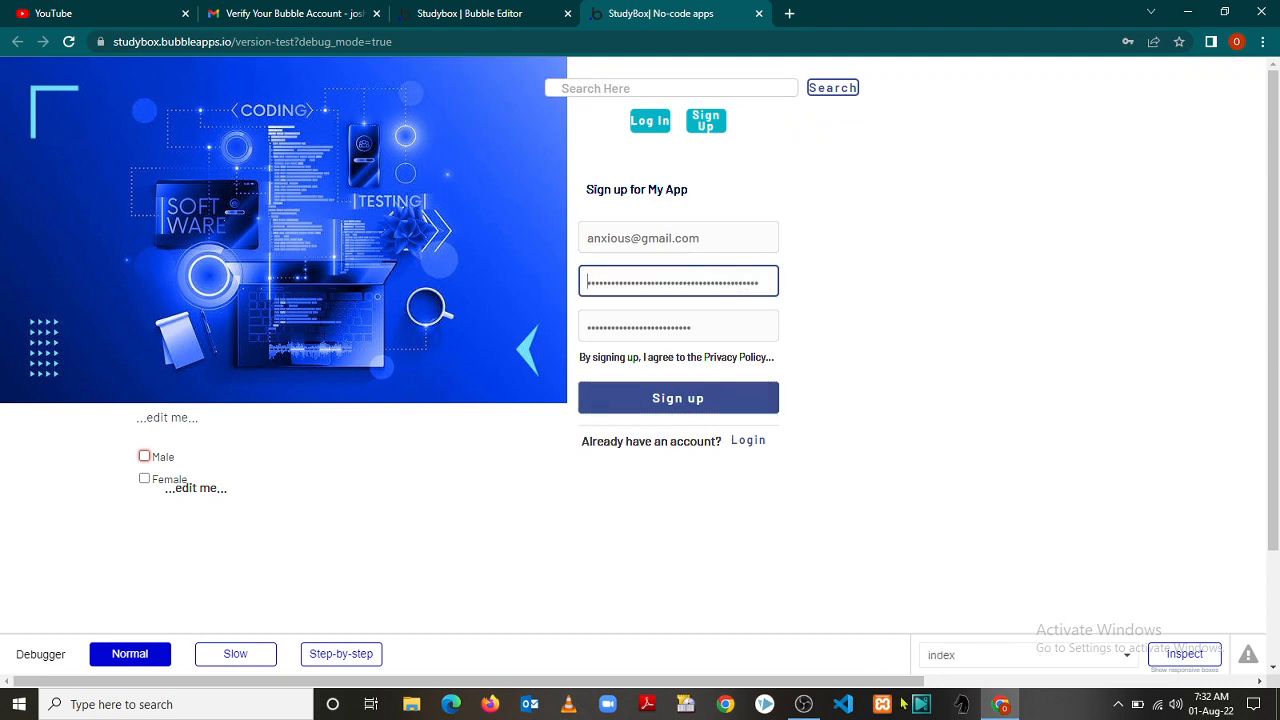
{"action": "left_click", "coordinate": [804, 705]}
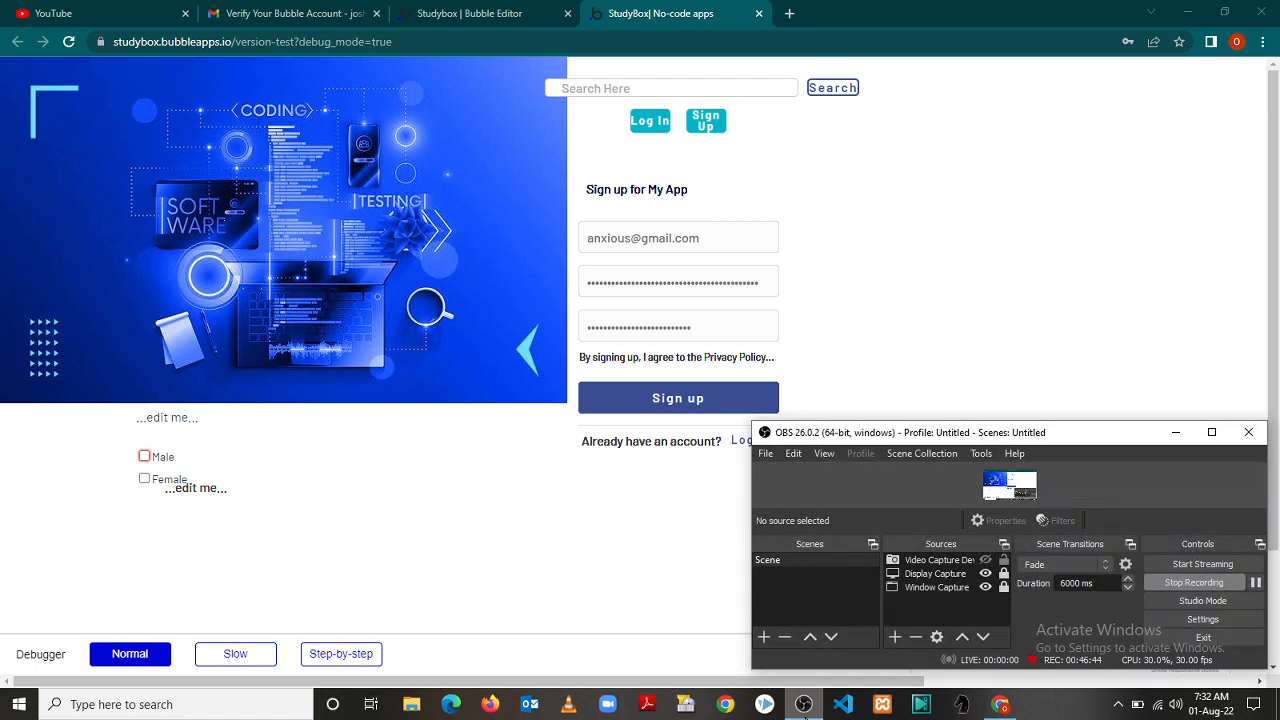
{"action": "left_click", "coordinate": [804, 705]}
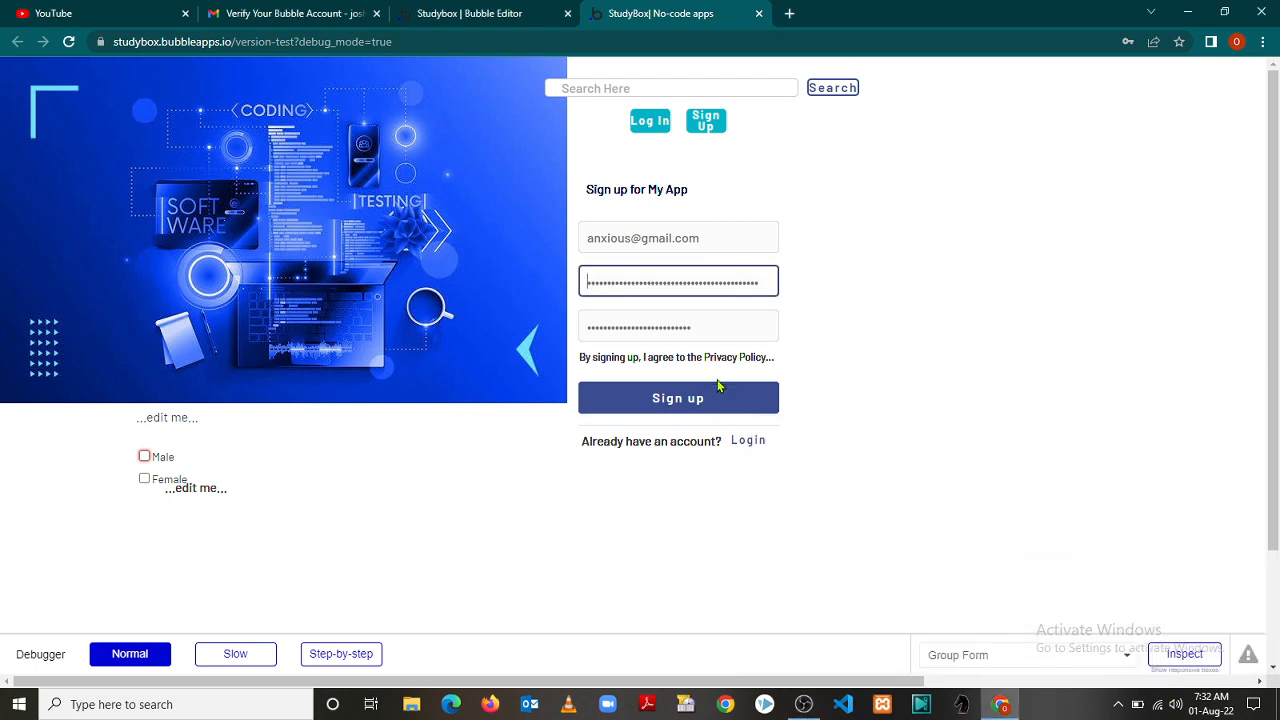
{"action": "left_click_drag", "start_coordinate": [763, 281], "coordinate": [553, 314]}
{"action": "key", "text": "BackSpace"}
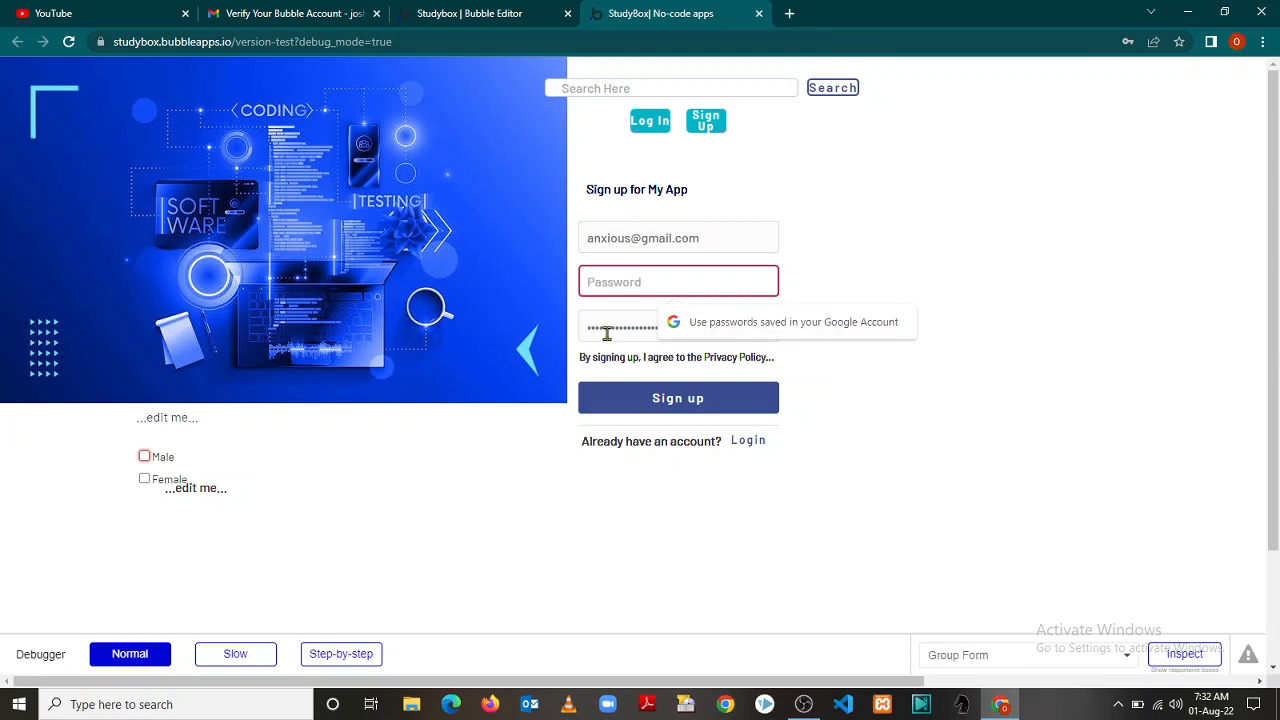
{"action": "left_click", "coordinate": [840, 251]}
{"action": "left_click", "coordinate": [713, 328]}
{"action": "left_click_drag", "start_coordinate": [713, 328], "coordinate": [553, 324]}
{"action": "key", "text": "BackSpace"}
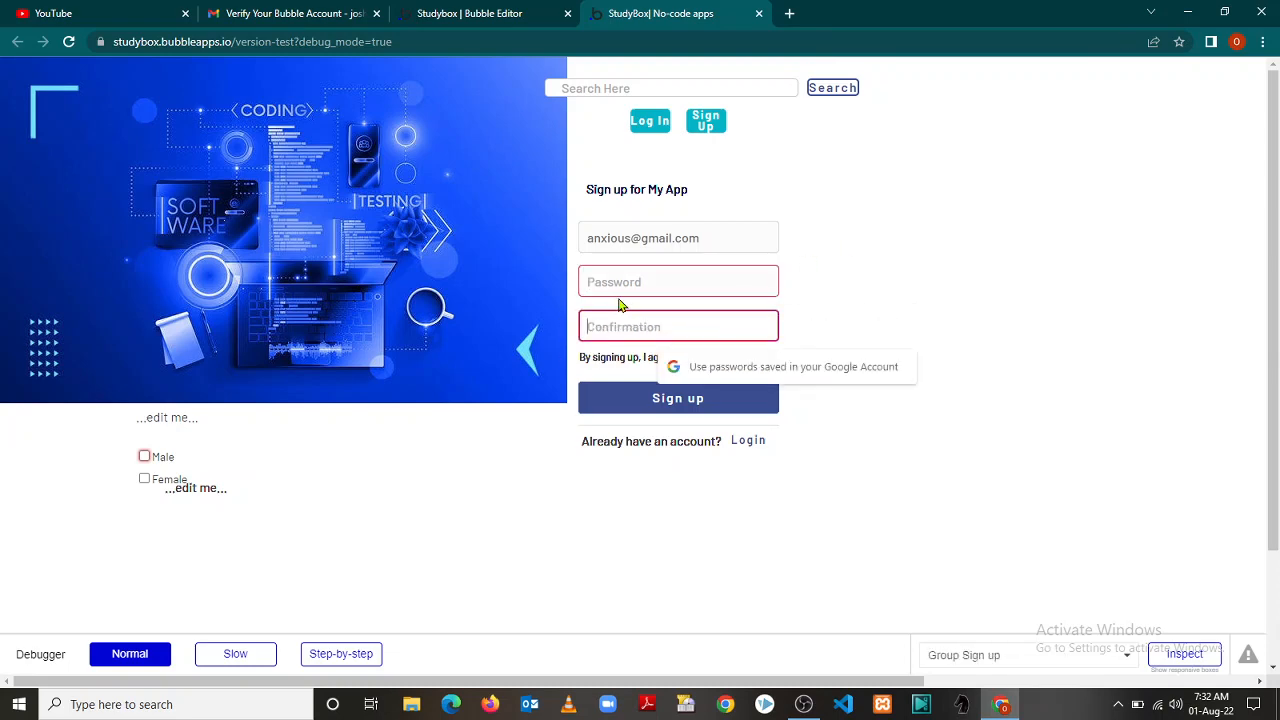
Enter a new password and a different confirmation, resubmit, and dismiss the mismatch alert
{"action": "left_click", "coordinate": [608, 281]}
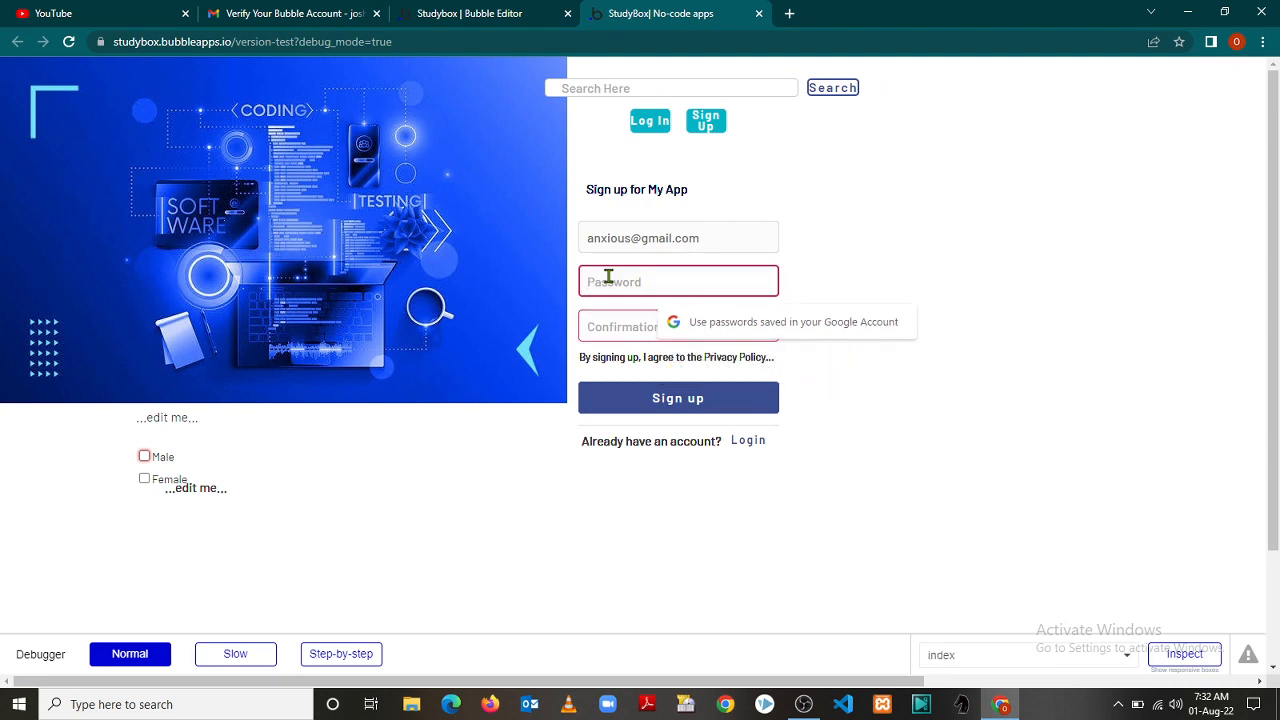
{"action": "type", "text": "123"}
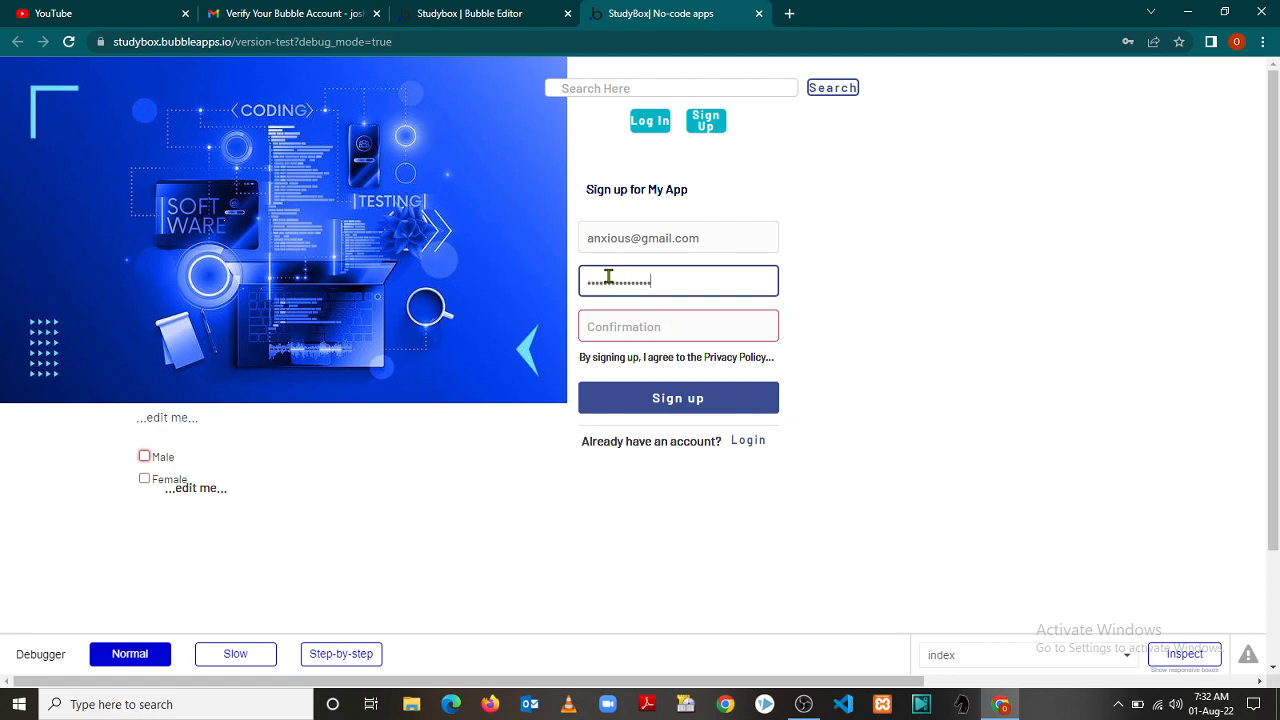
{"action": "left_click", "coordinate": [610, 319]}
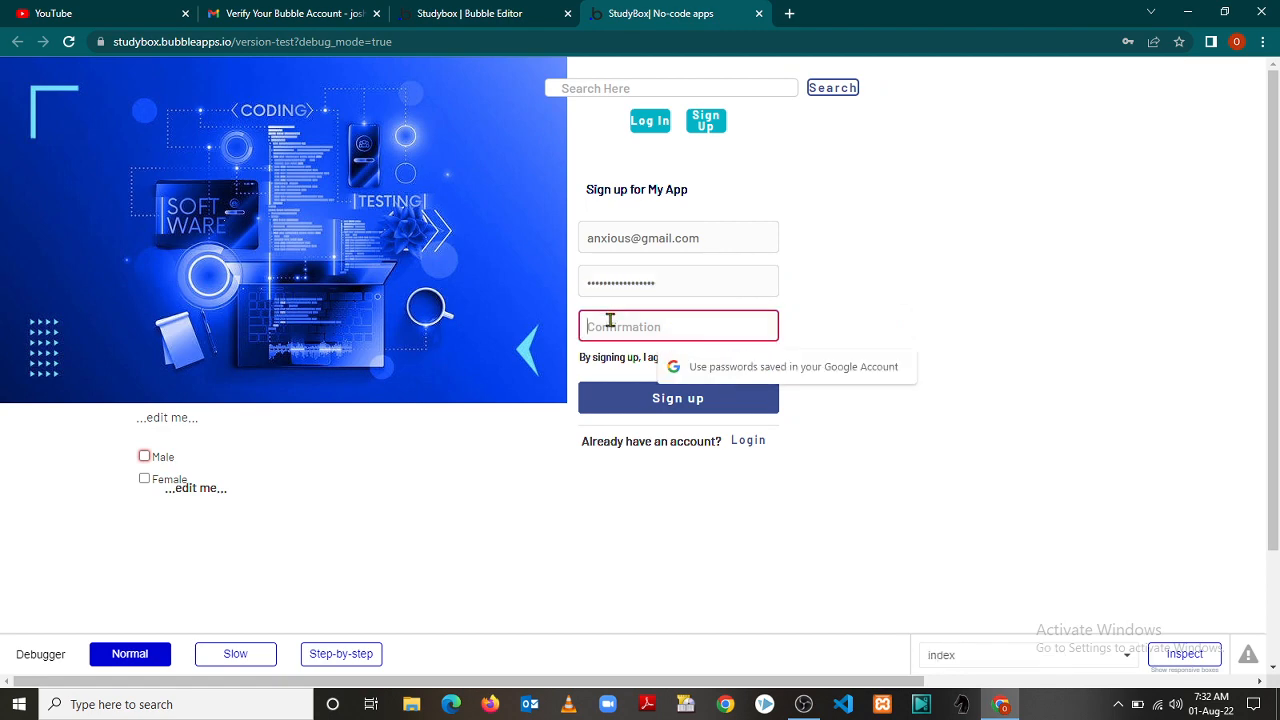
{"action": "type", "text": "12345"}
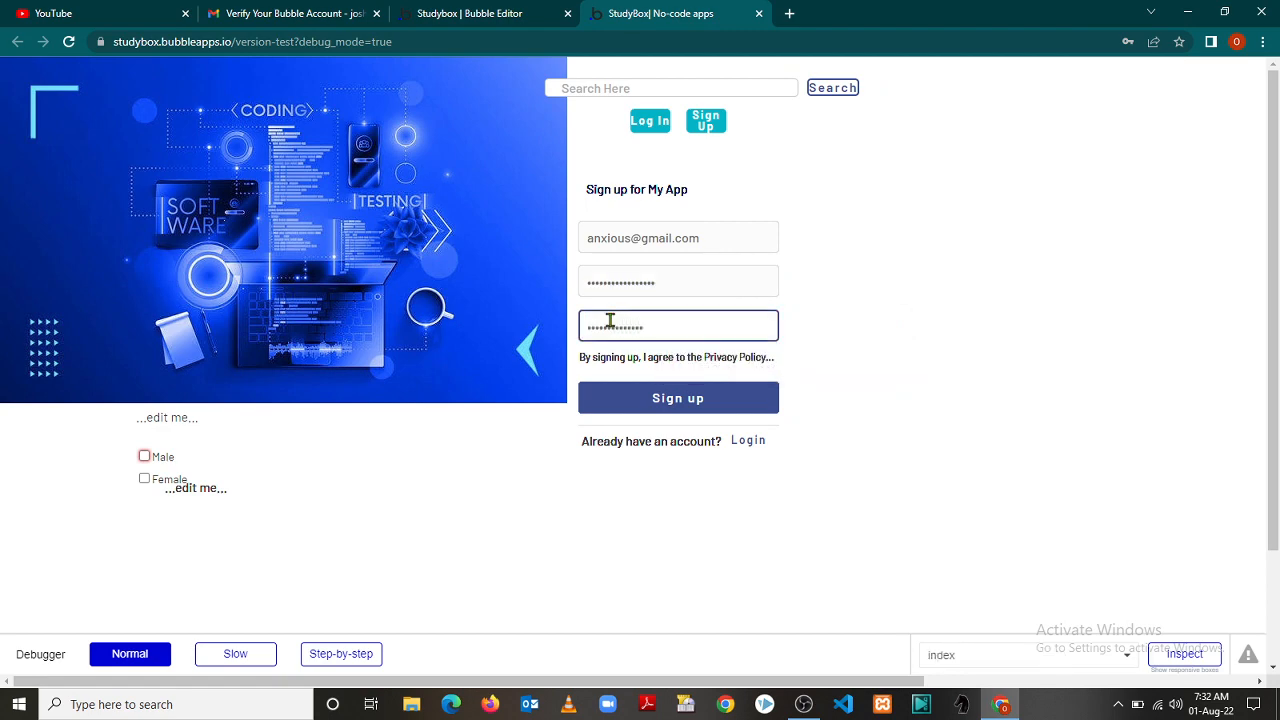
{"action": "left_click", "coordinate": [614, 395]}
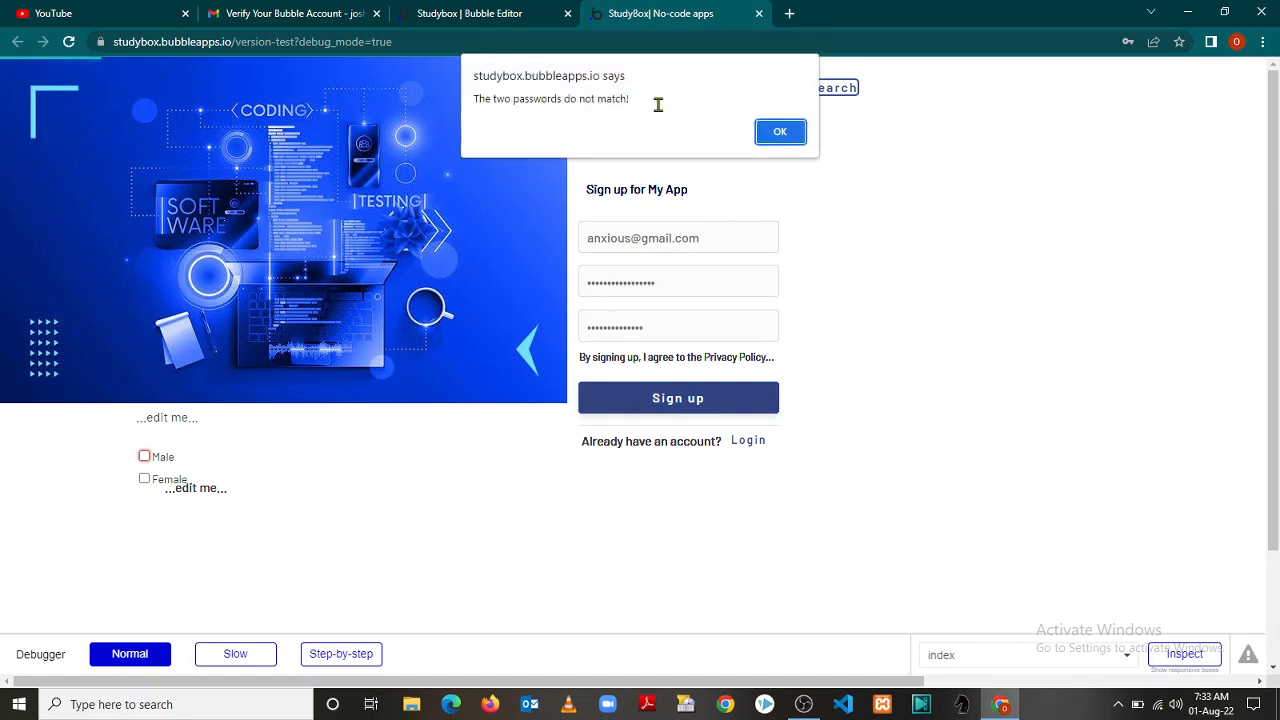
{"action": "left_click", "coordinate": [781, 133]}
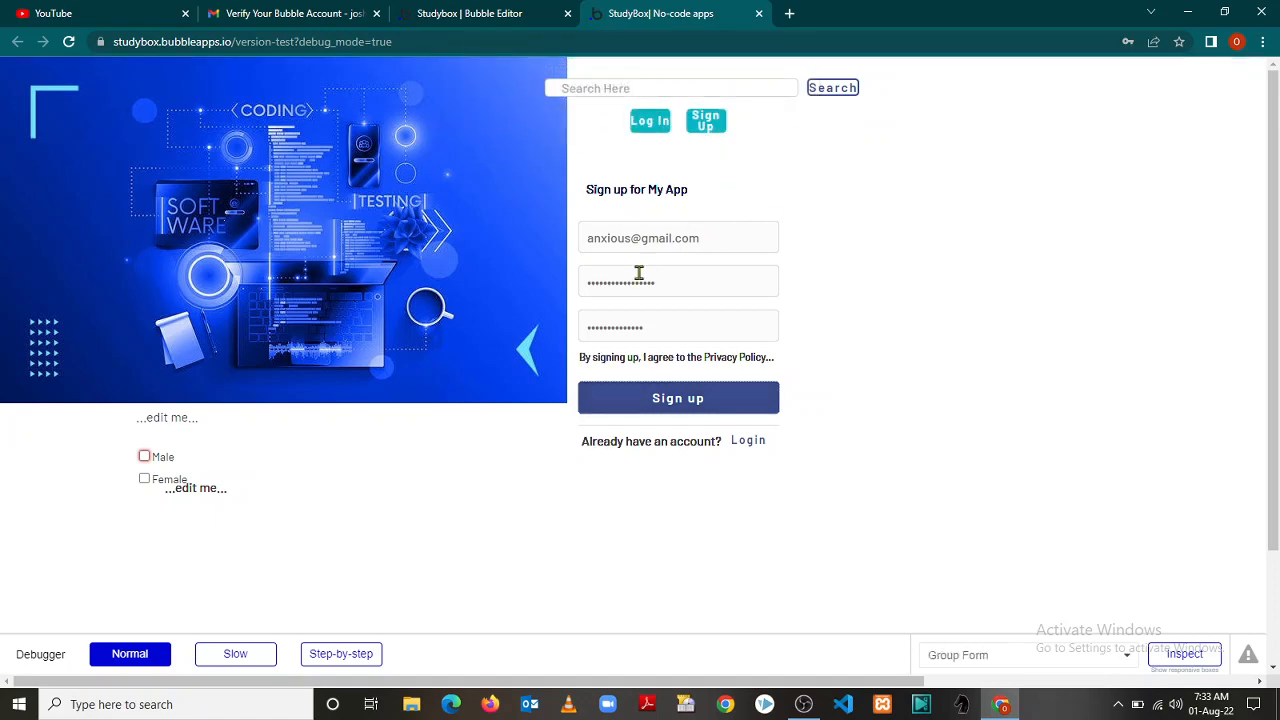
Replace both password fields with new values and resubmit the sign-up form, this time without a mismatch alert
{"action": "left_click_drag", "start_coordinate": [668, 278], "coordinate": [501, 290]}
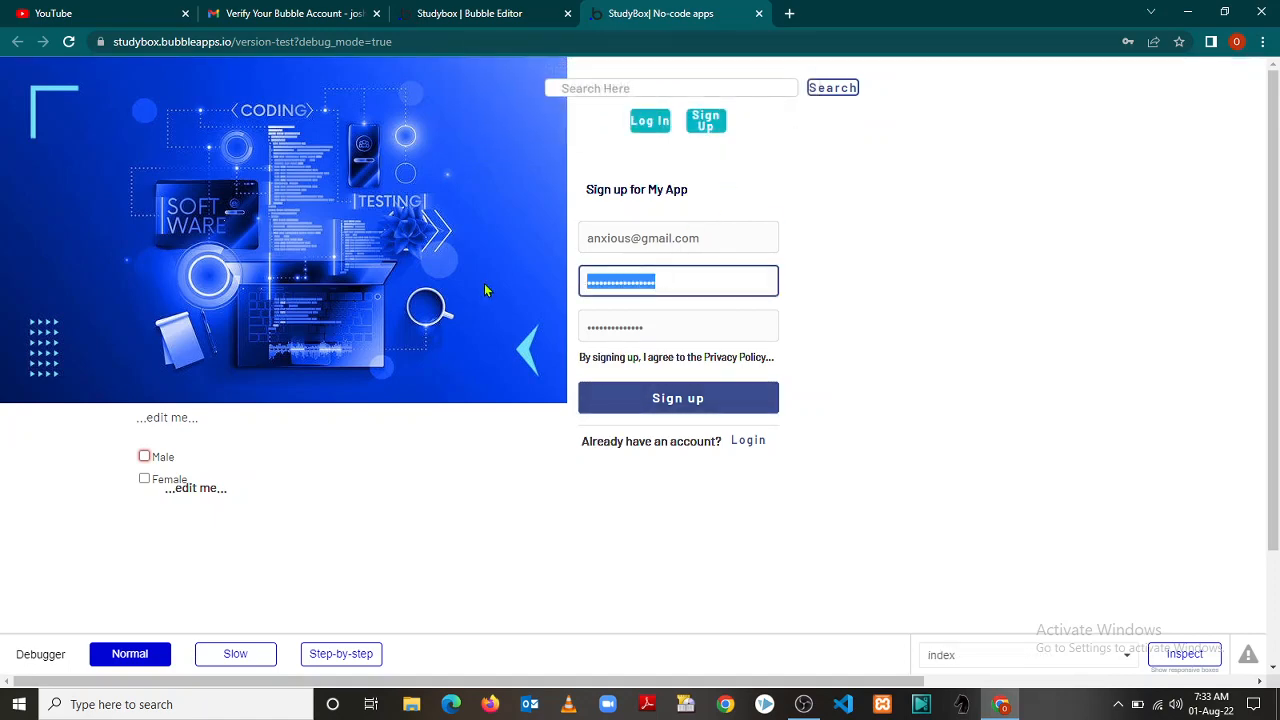
{"action": "key", "text": "BackSpace"}
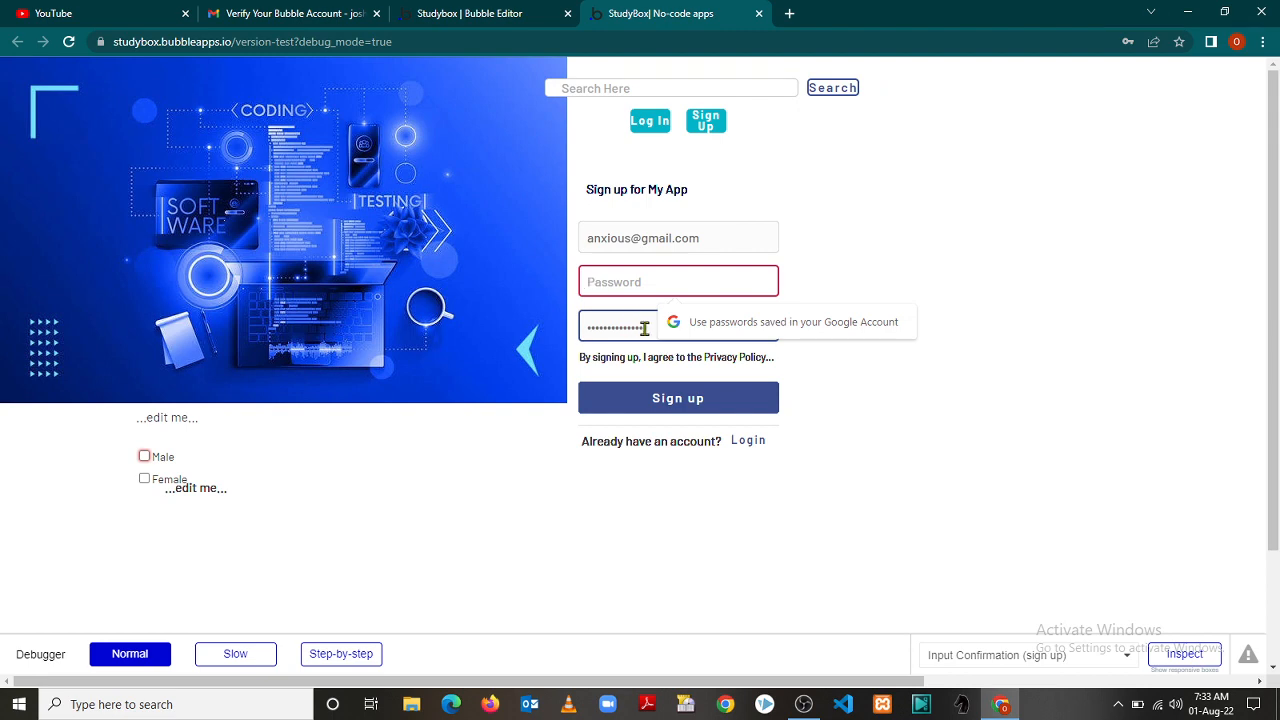
{"action": "left_click_drag", "start_coordinate": [662, 325], "coordinate": [515, 343]}
{"action": "key", "text": "BackSpace"}
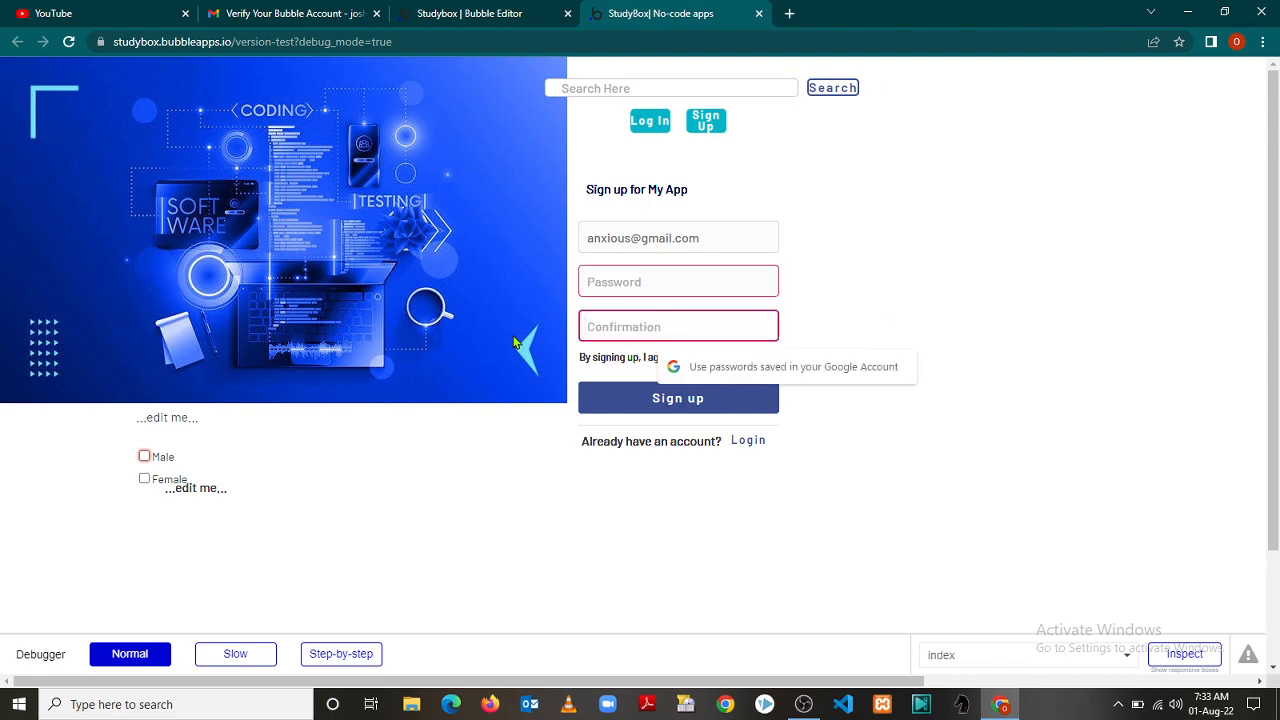
{"action": "left_click", "coordinate": [654, 286]}
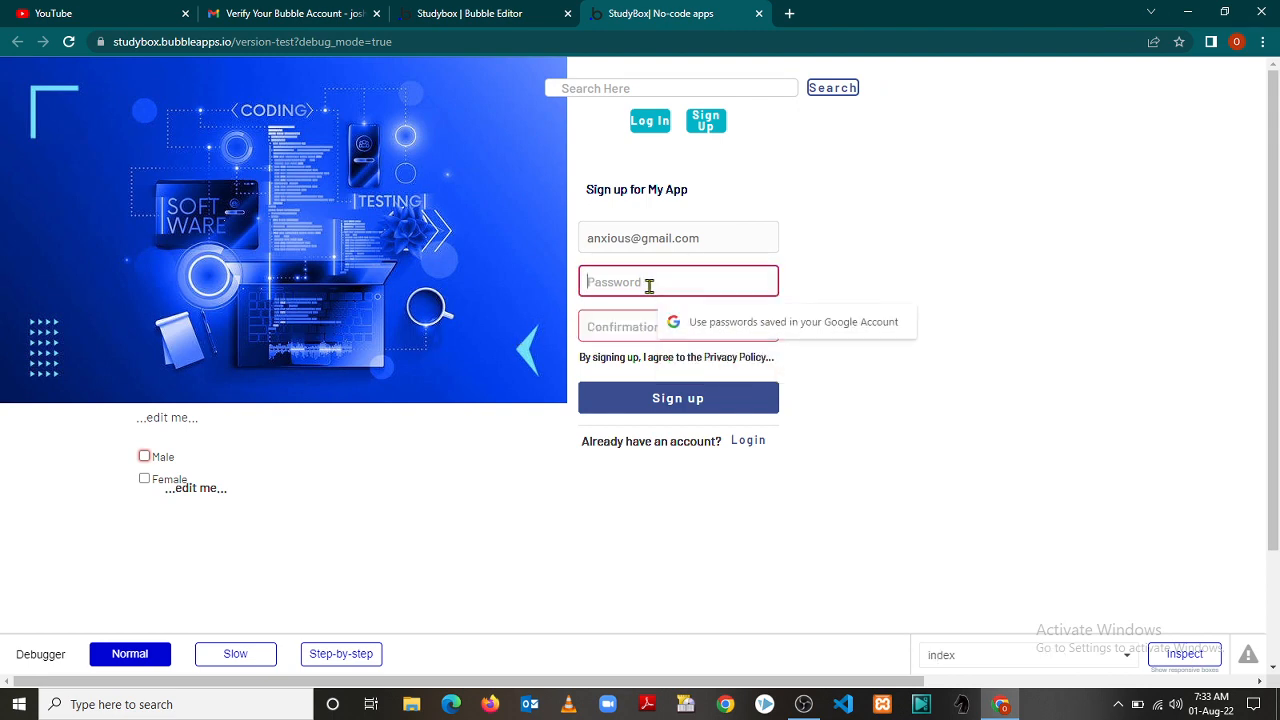
{"action": "type", "text": "1"}
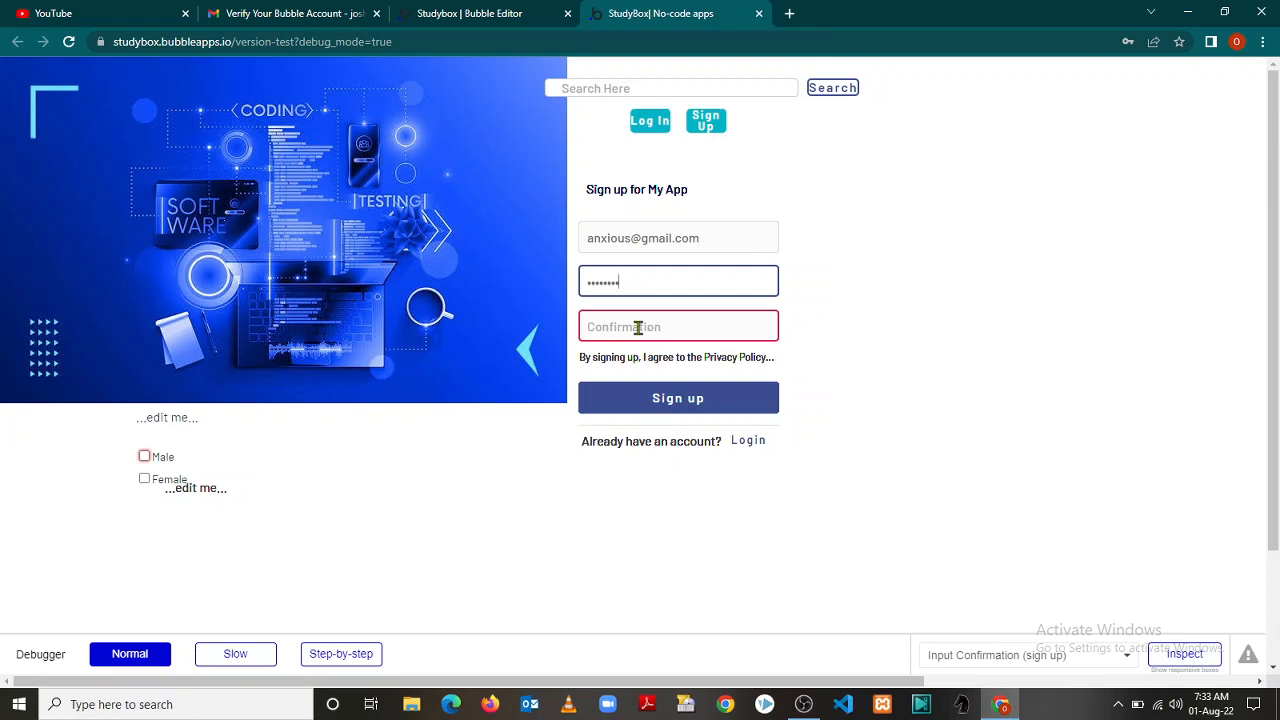
{"action": "left_click", "coordinate": [638, 327]}
{"action": "type", "text": "a"}
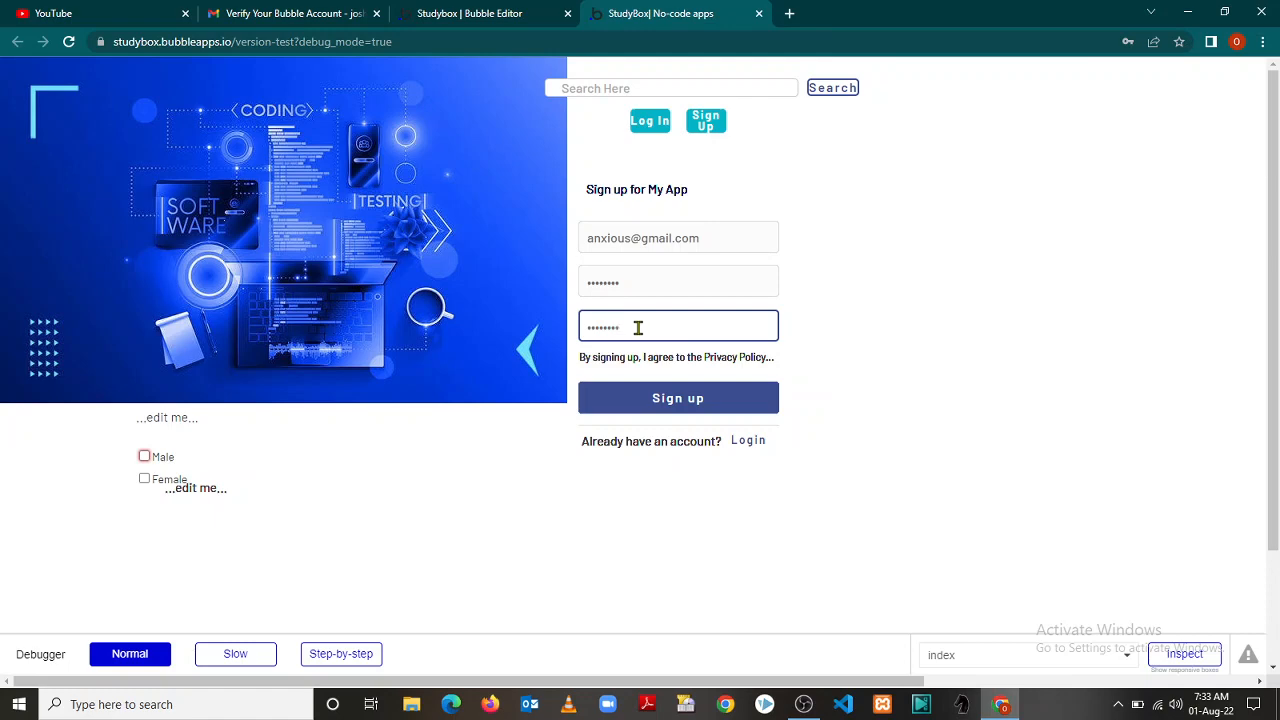
{"action": "left_click", "coordinate": [646, 398]}
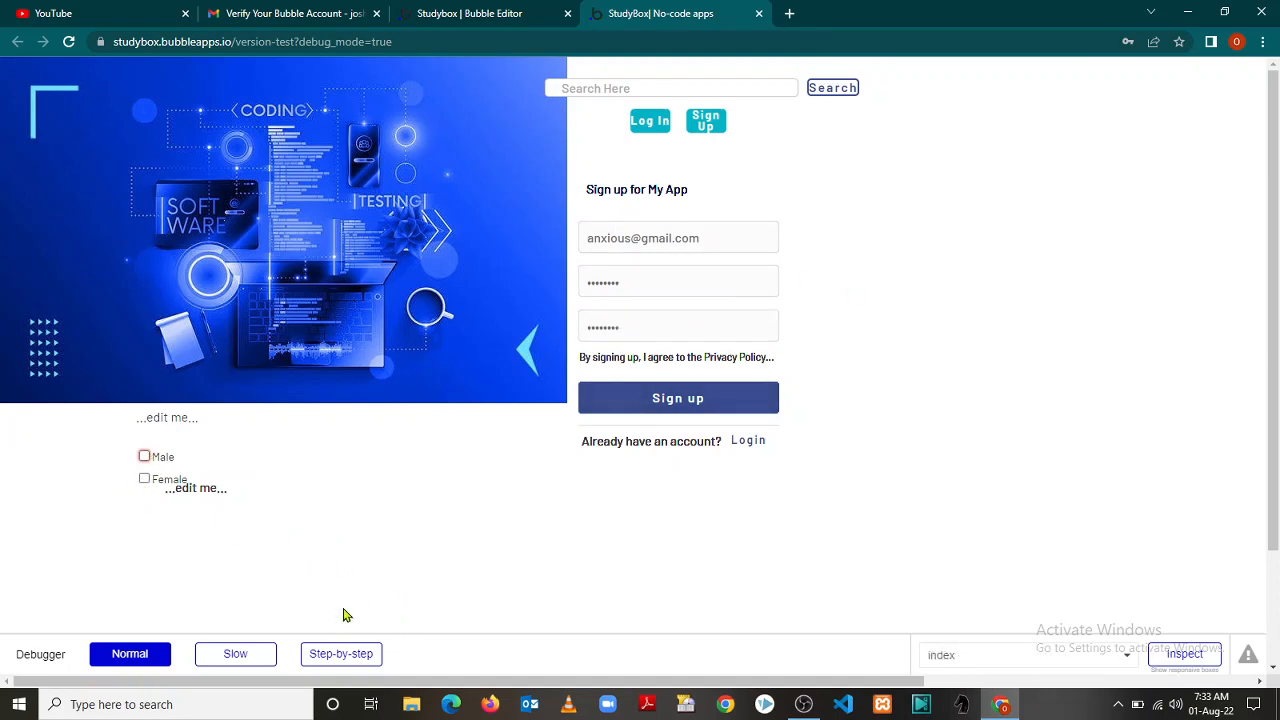
{"action": "left_click", "coordinate": [463, 14]}
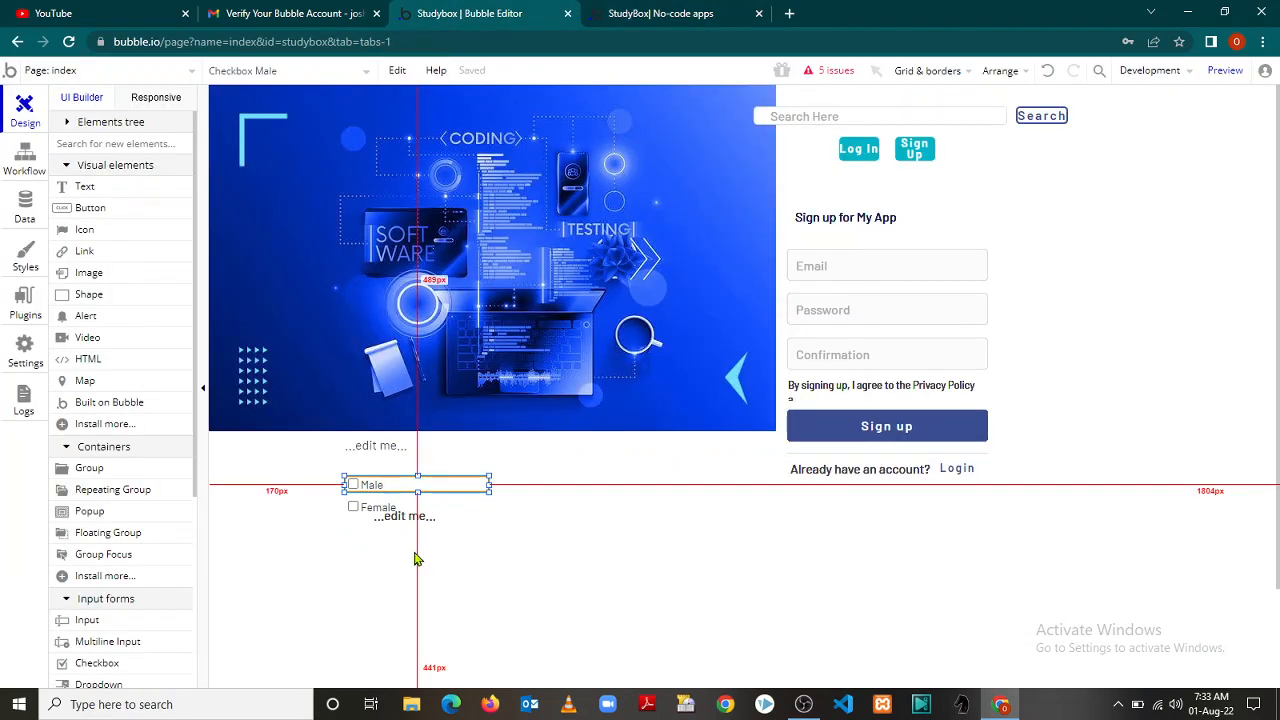
Replace the upper '...edit me...' text above the checkboxes with 'Choose Gender'
{"action": "double_click", "coordinate": [382, 444]}
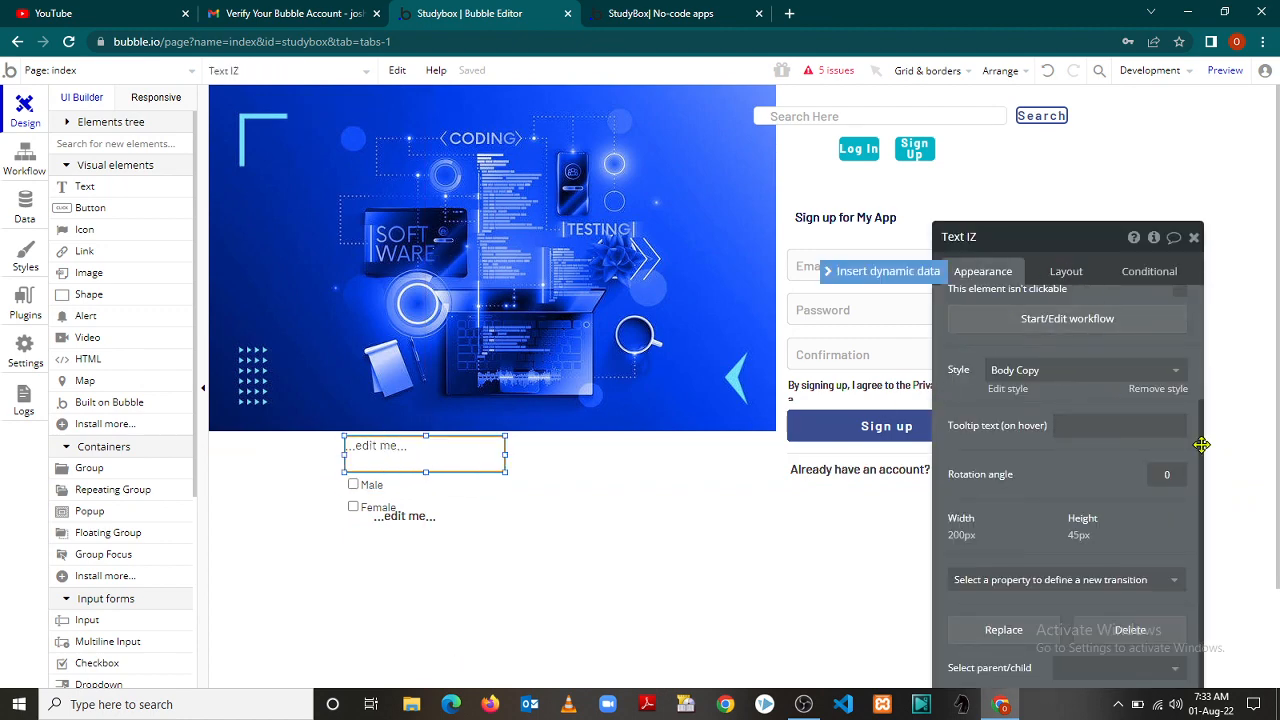
{"action": "scroll", "coordinate": [1203, 443], "scroll_direction": "up", "scroll_amount": 3}
{"action": "left_click_drag", "start_coordinate": [1011, 307], "coordinate": [905, 322]}
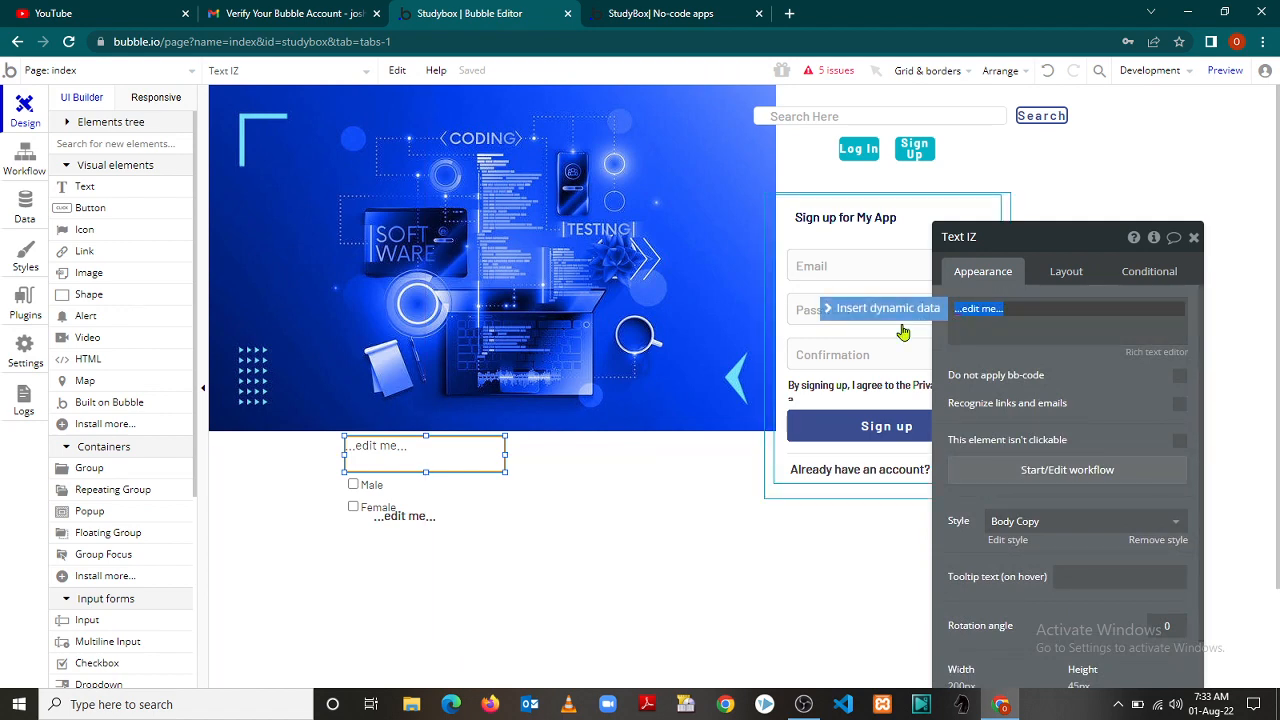
{"action": "type", "text": "Cho"}
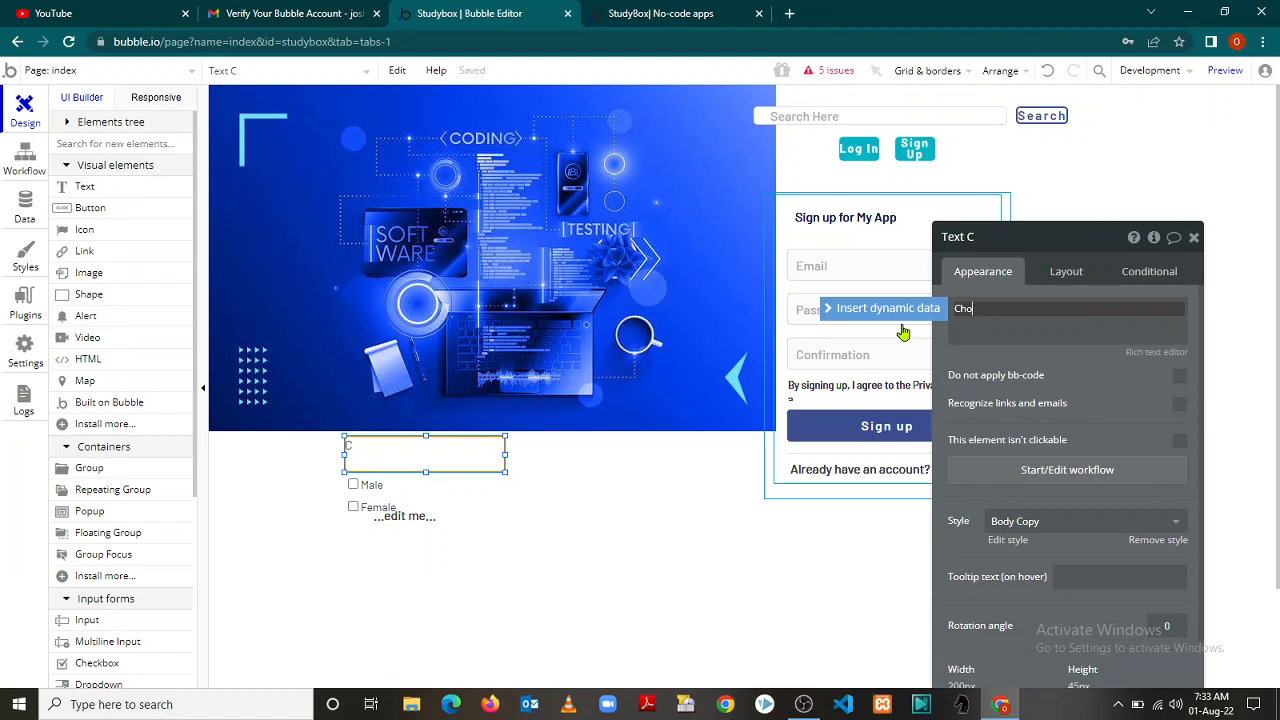
{"action": "type", "text": "ose Gender"}
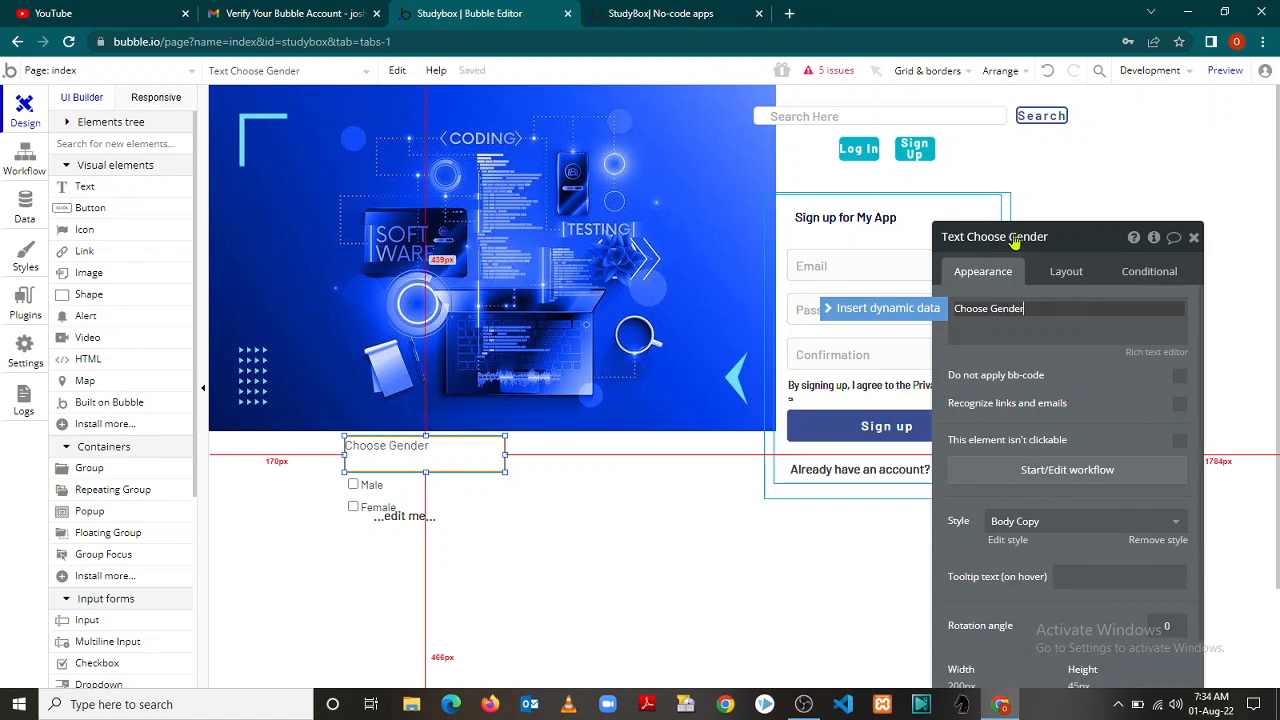
{"action": "left_click_drag", "start_coordinate": [1067, 240], "coordinate": [929, 133]}
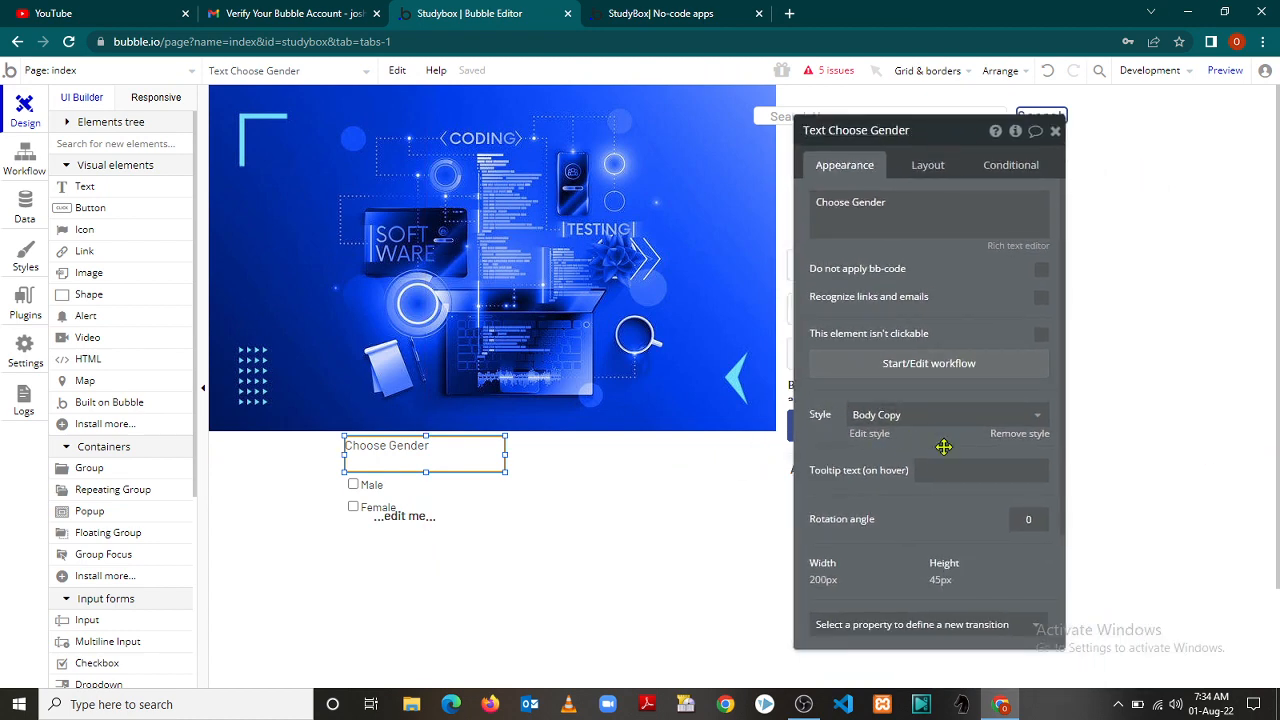
{"action": "left_click", "coordinate": [820, 586]}
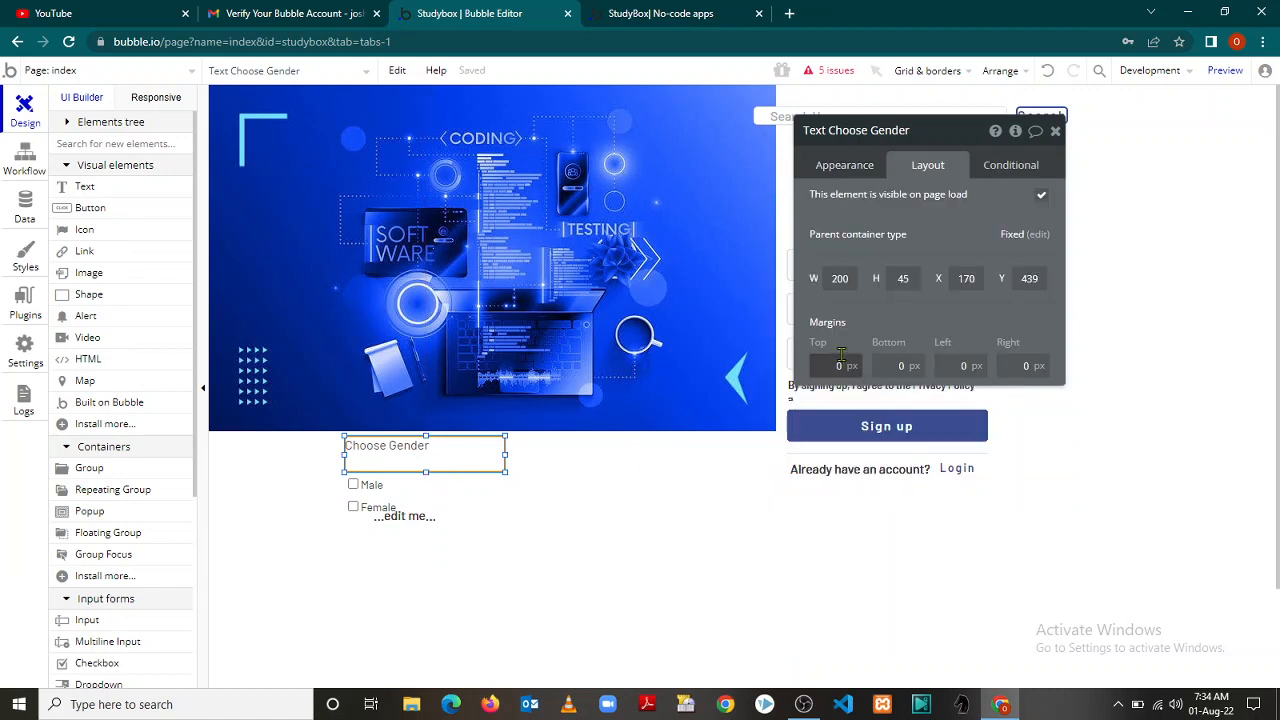
Set the Choose Gender label's width to 120 and height to 28
{"action": "left_click", "coordinate": [851, 278]}
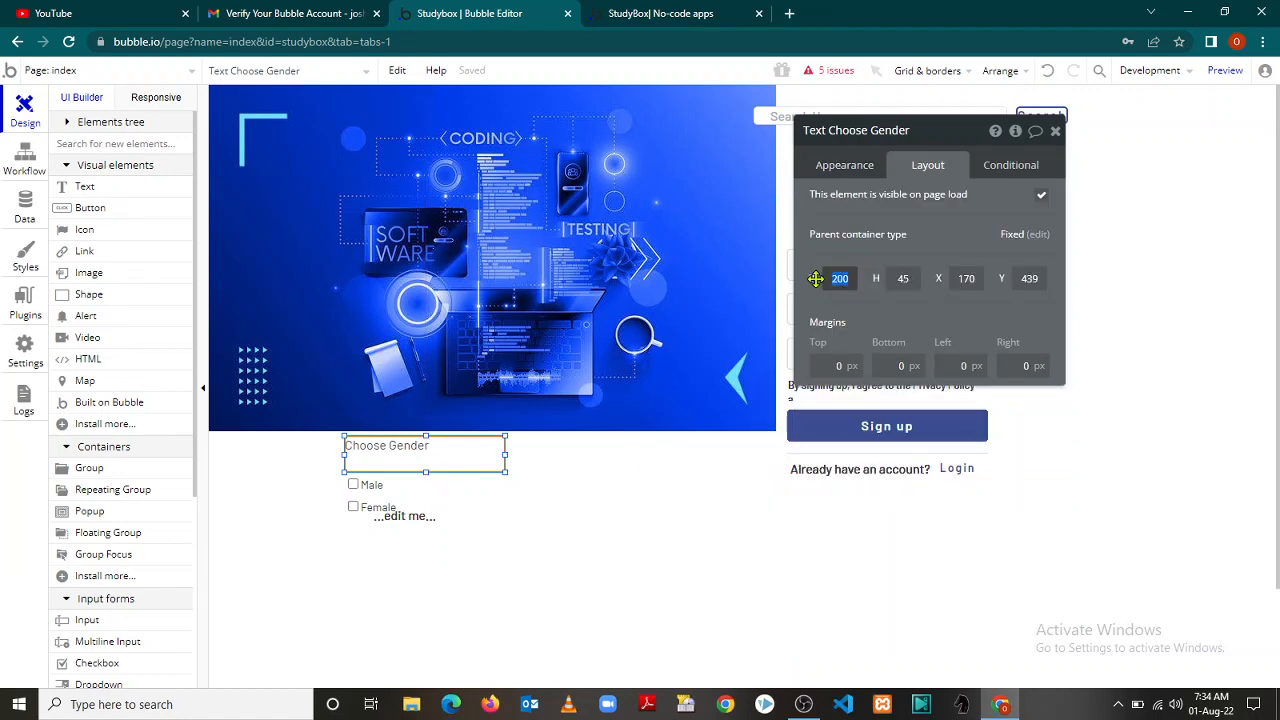
{"action": "type", "text": "75"}
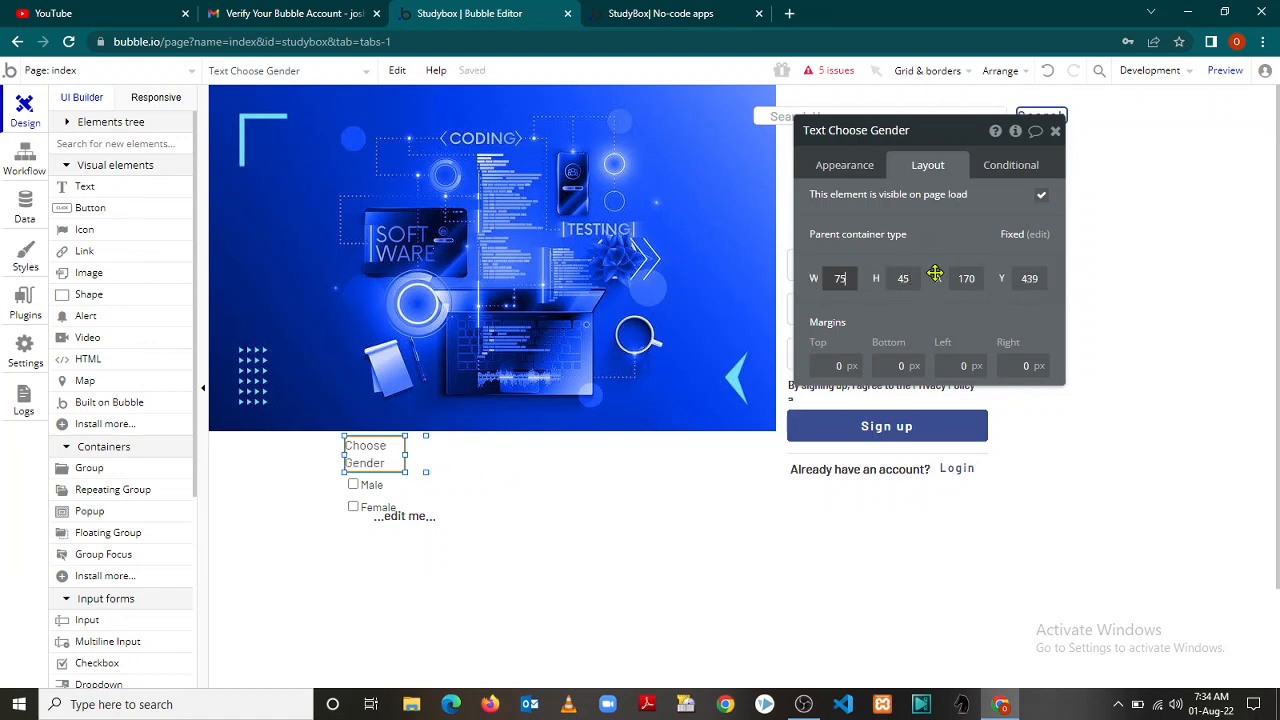
{"action": "left_click", "coordinate": [840, 279]}
{"action": "left_click_drag", "start_coordinate": [840, 279], "coordinate": [822, 280]}
{"action": "type", "text": "80"}
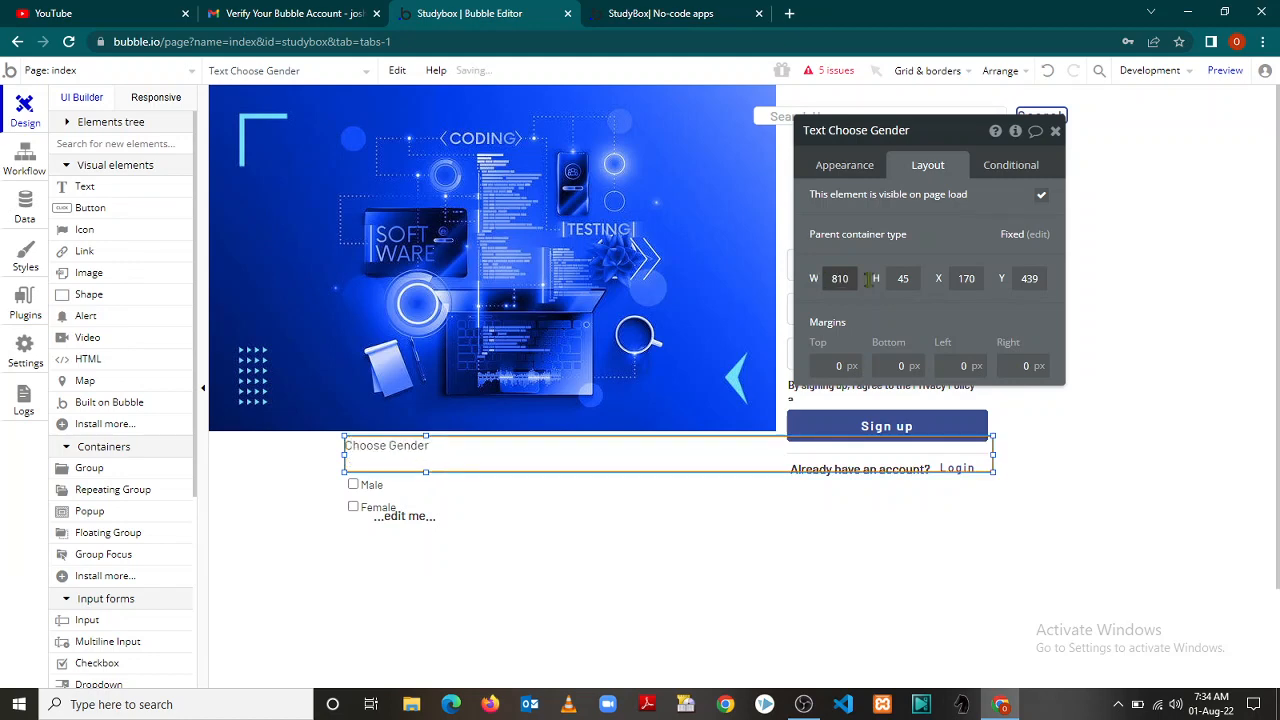
{"action": "left_click_drag", "start_coordinate": [852, 278], "coordinate": [818, 277]}
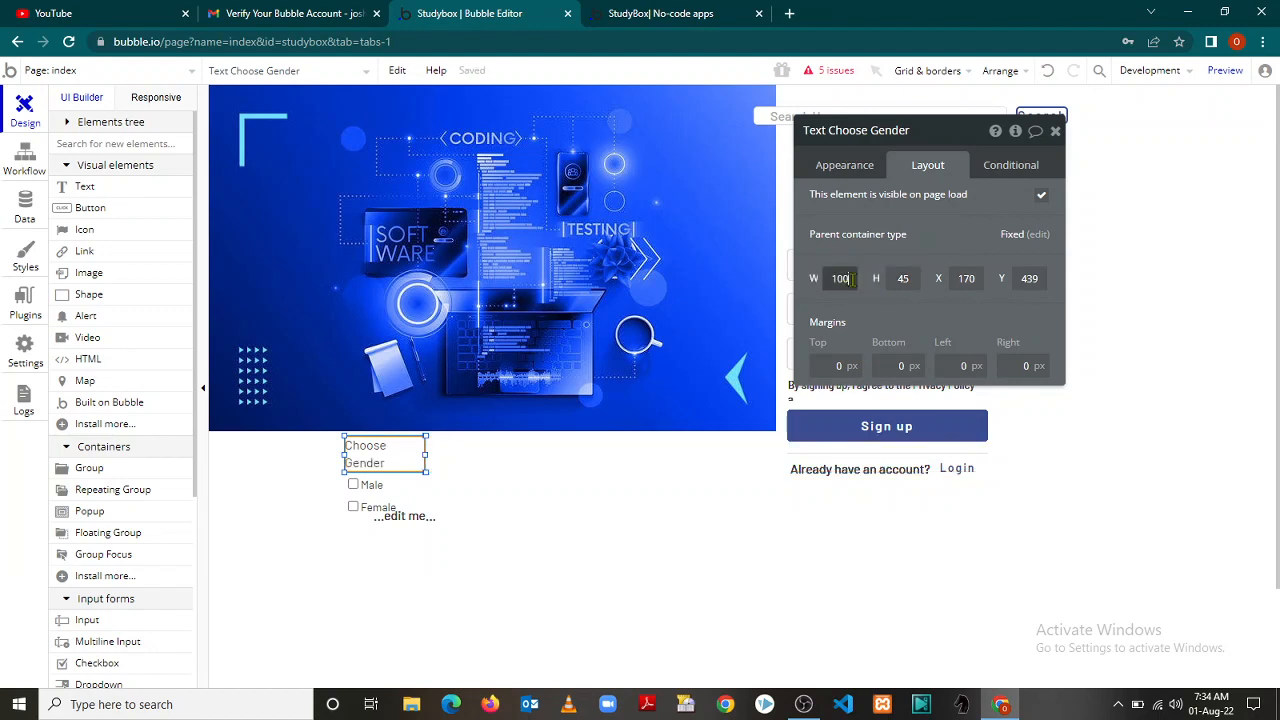
{"action": "left_click_drag", "start_coordinate": [852, 278], "coordinate": [814, 278]}
{"action": "type", "text": "15"}
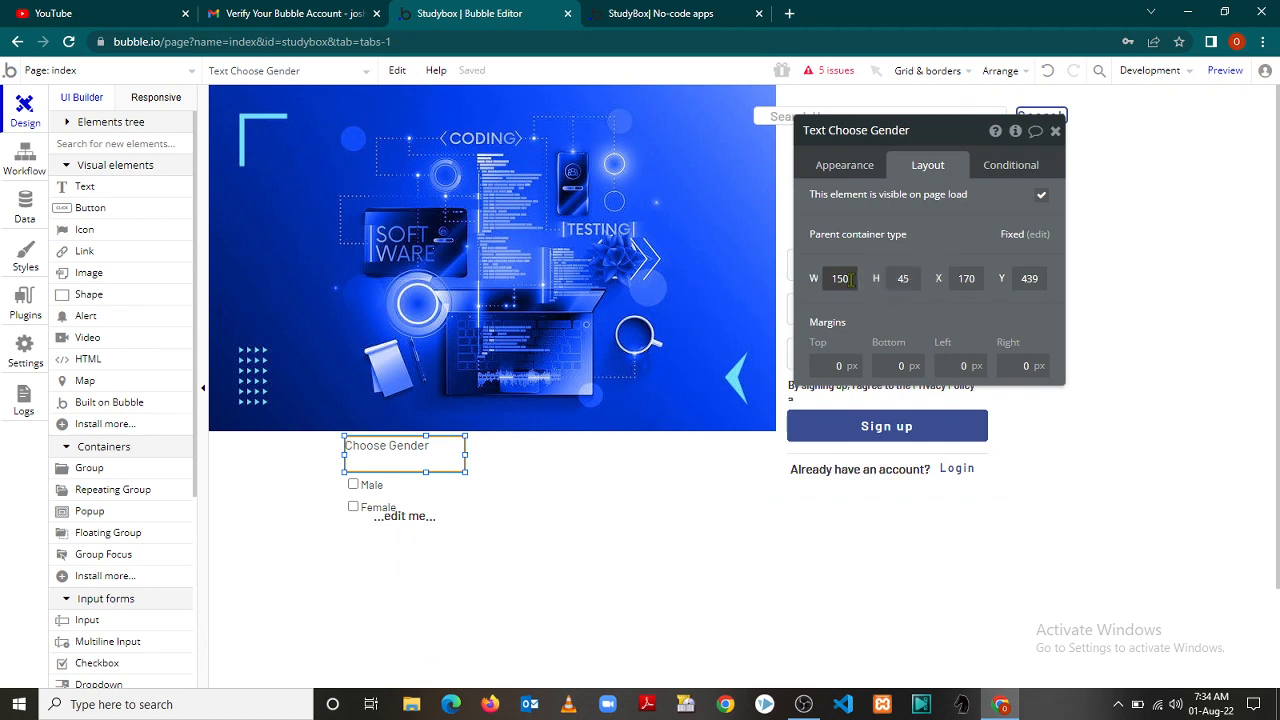
{"action": "type", "text": "120"}
{"action": "left_click", "coordinate": [903, 279]}
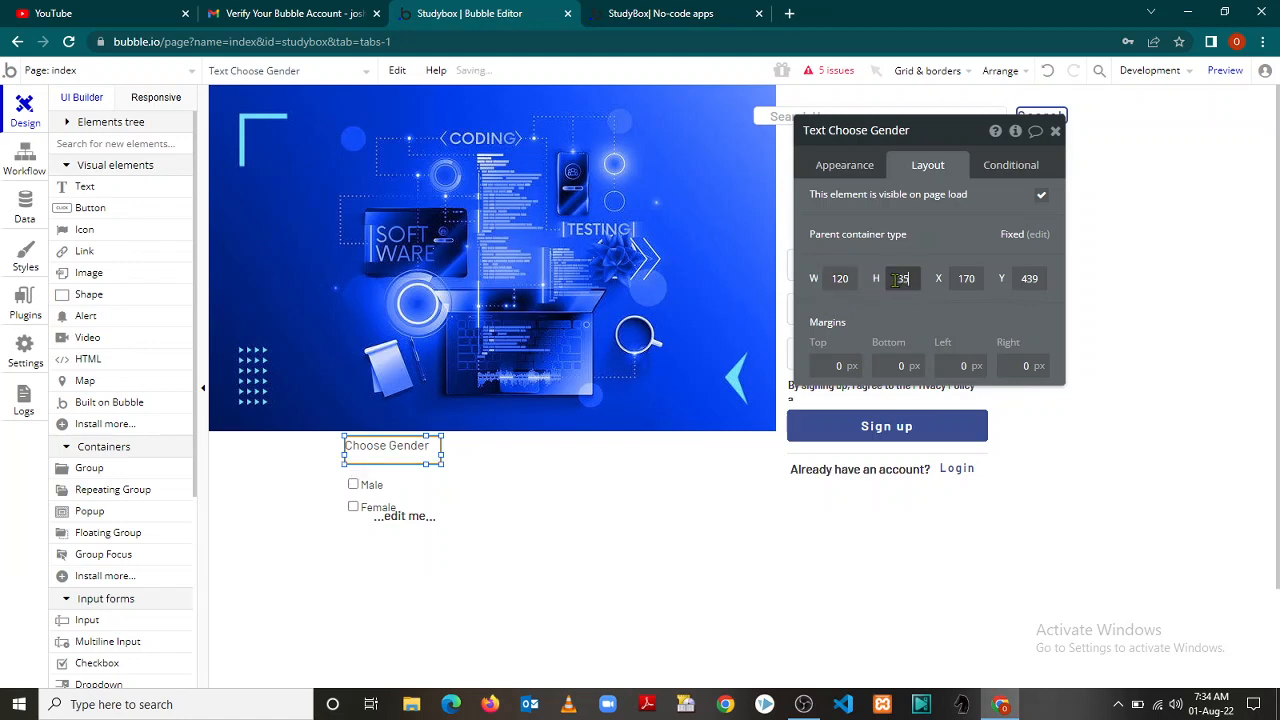
{"action": "left_click", "coordinate": [895, 280]}
{"action": "left_click", "coordinate": [891, 279]}
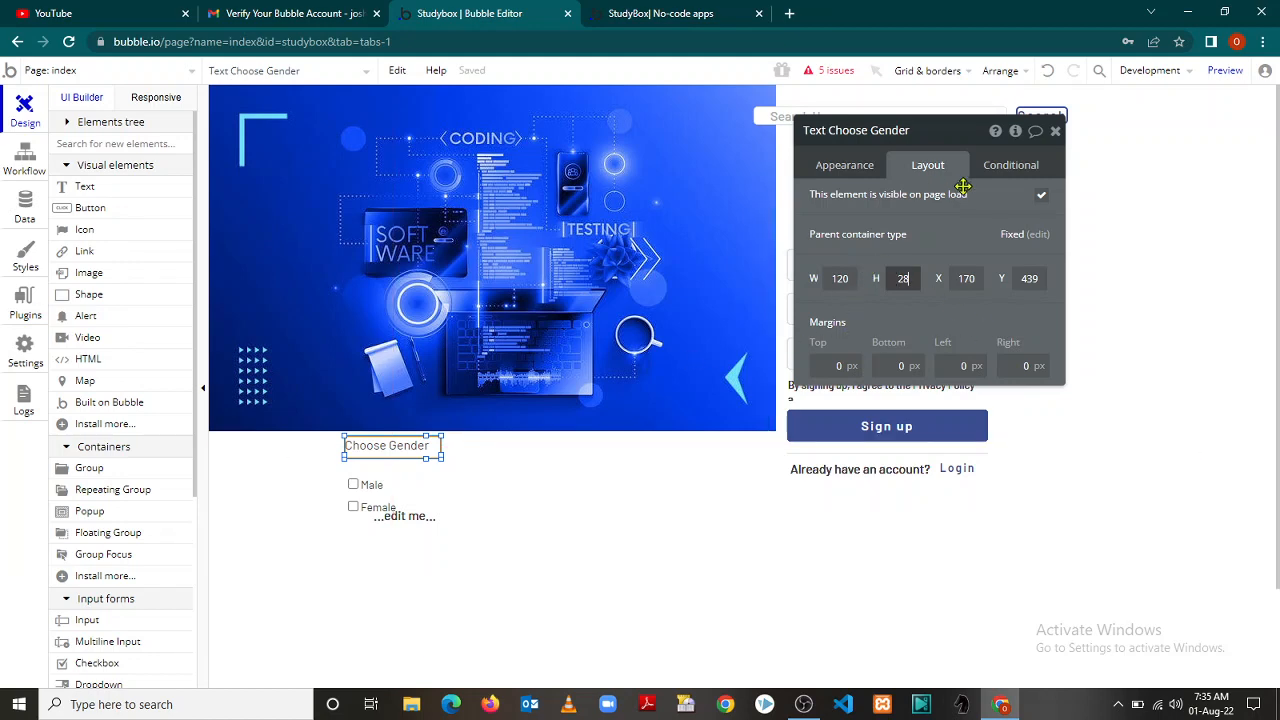
{"action": "left_click", "coordinate": [842, 168]}
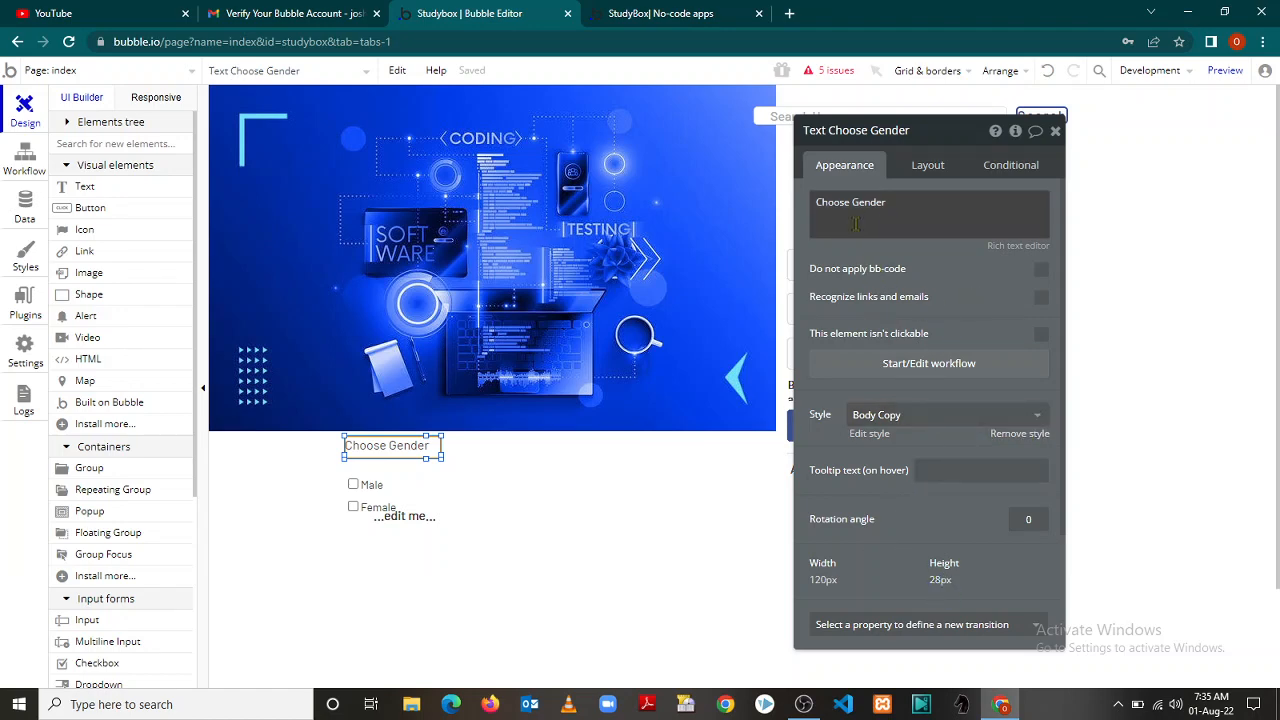
Close the Choose Gender settings and pick a Dropdown from the Input forms elements
{"action": "left_click", "coordinate": [1055, 132]}
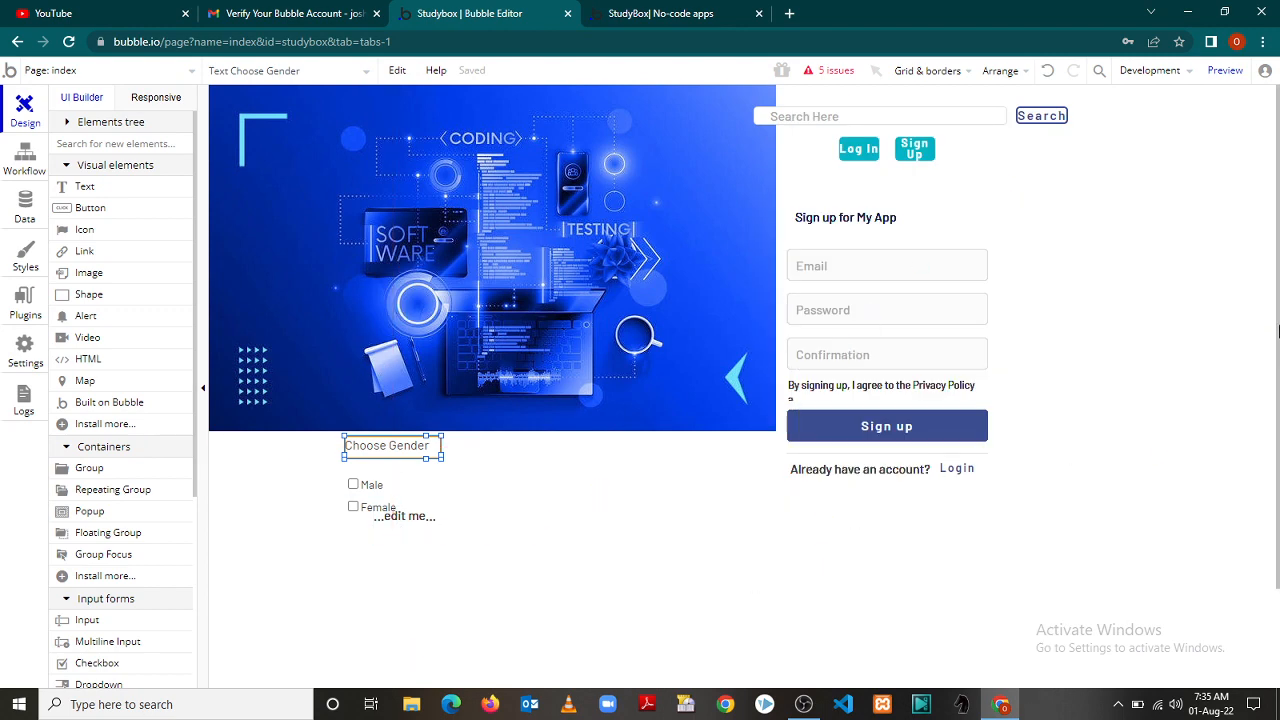
{"action": "left_click_drag", "start_coordinate": [1278, 333], "coordinate": [1276, 489]}
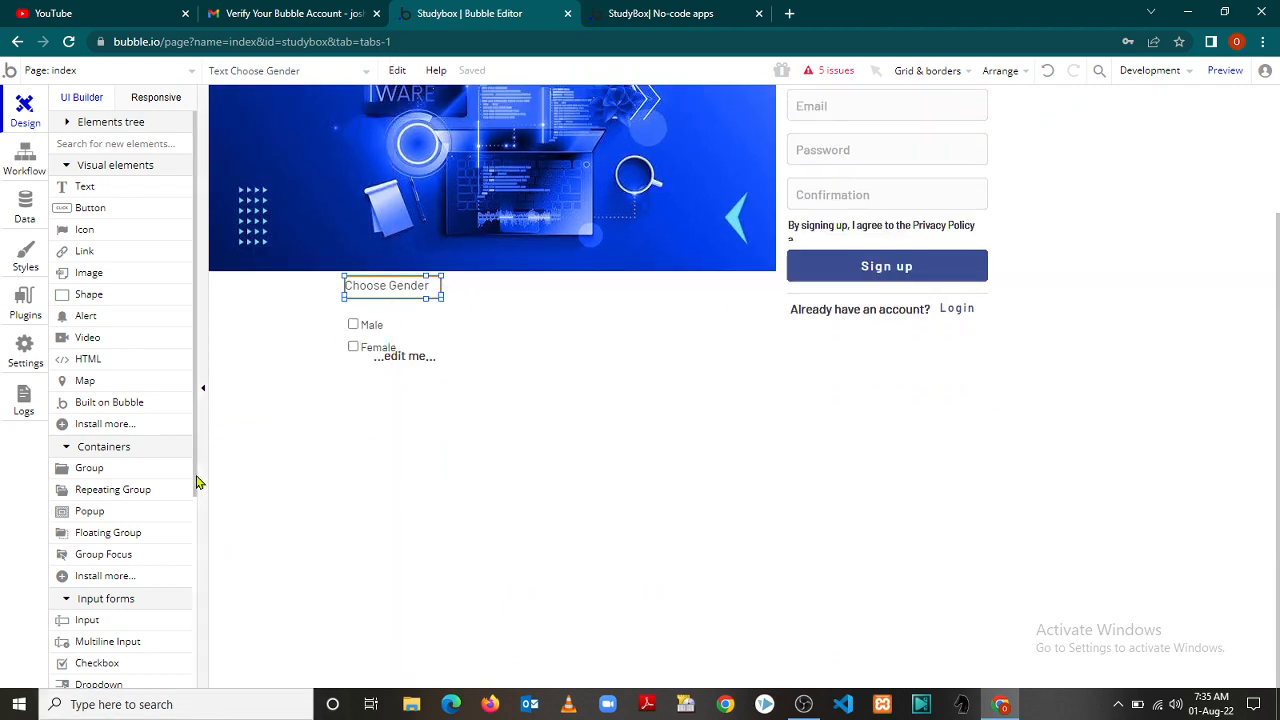
{"action": "left_click_drag", "start_coordinate": [197, 483], "coordinate": [197, 609]}
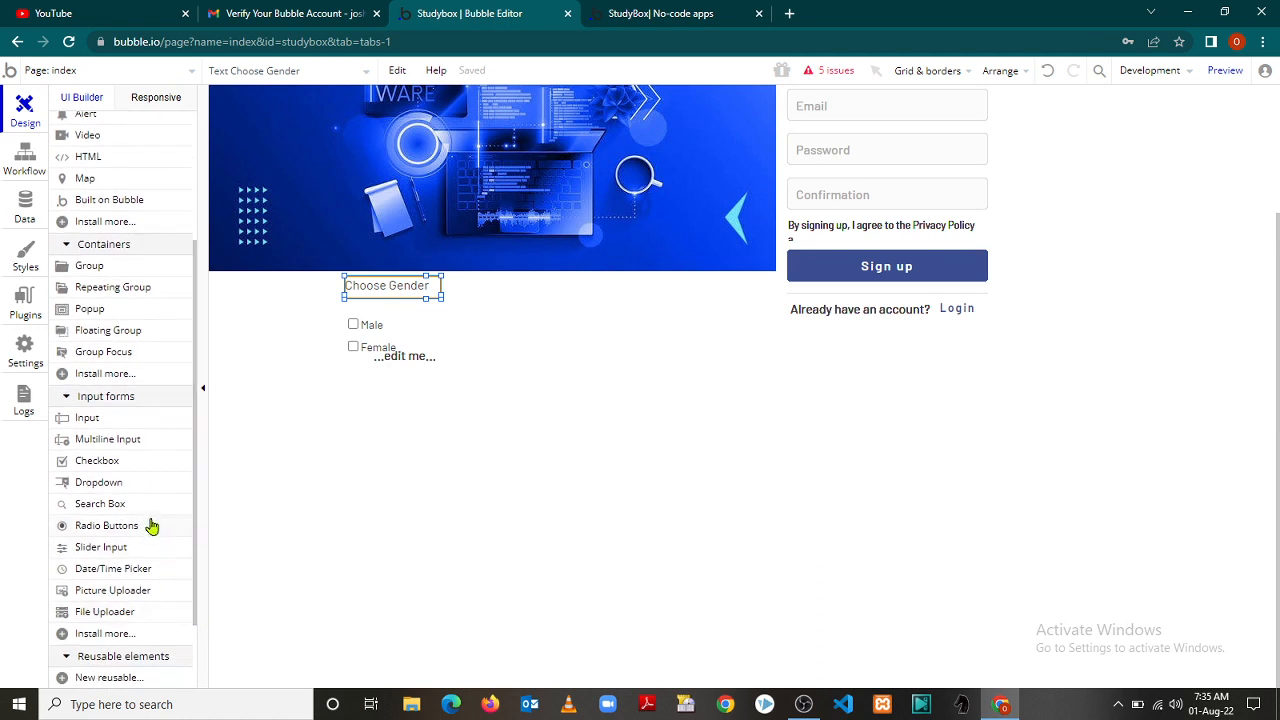
{"action": "left_click", "coordinate": [88, 484]}
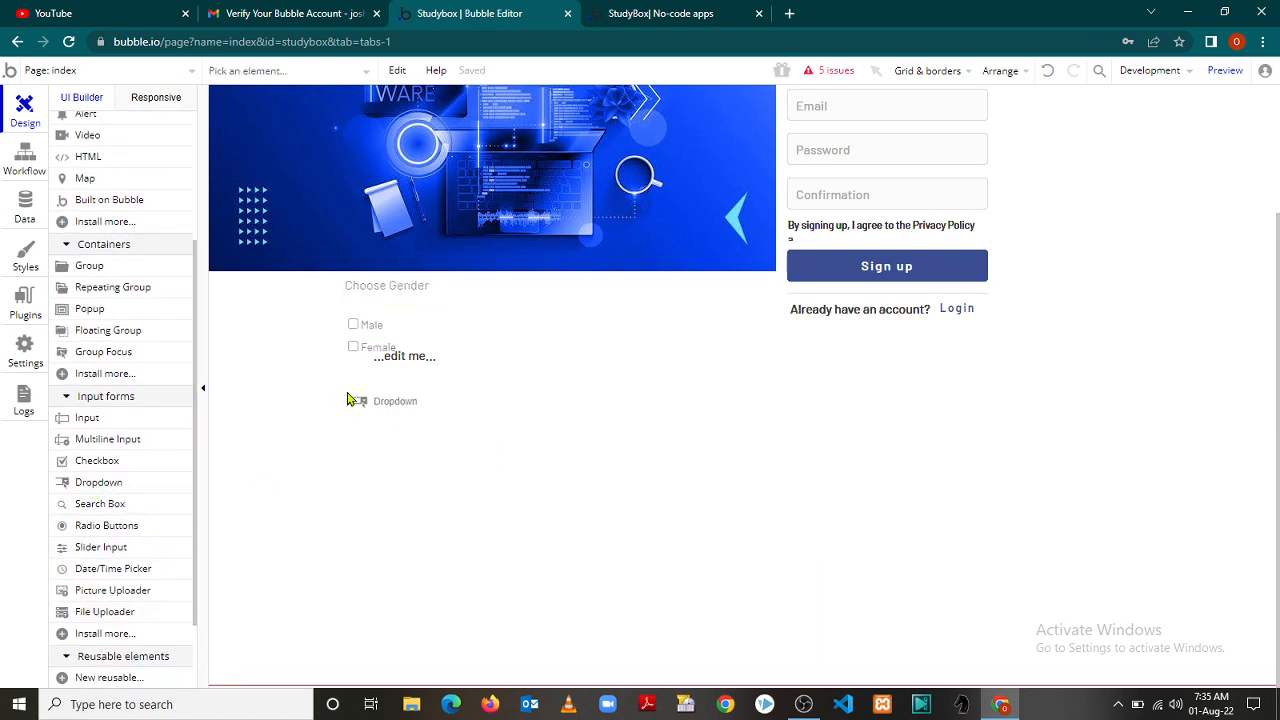
Place the dropdown below the gender checkboxes with dynamic choices of type User
{"action": "left_click", "coordinate": [348, 394]}
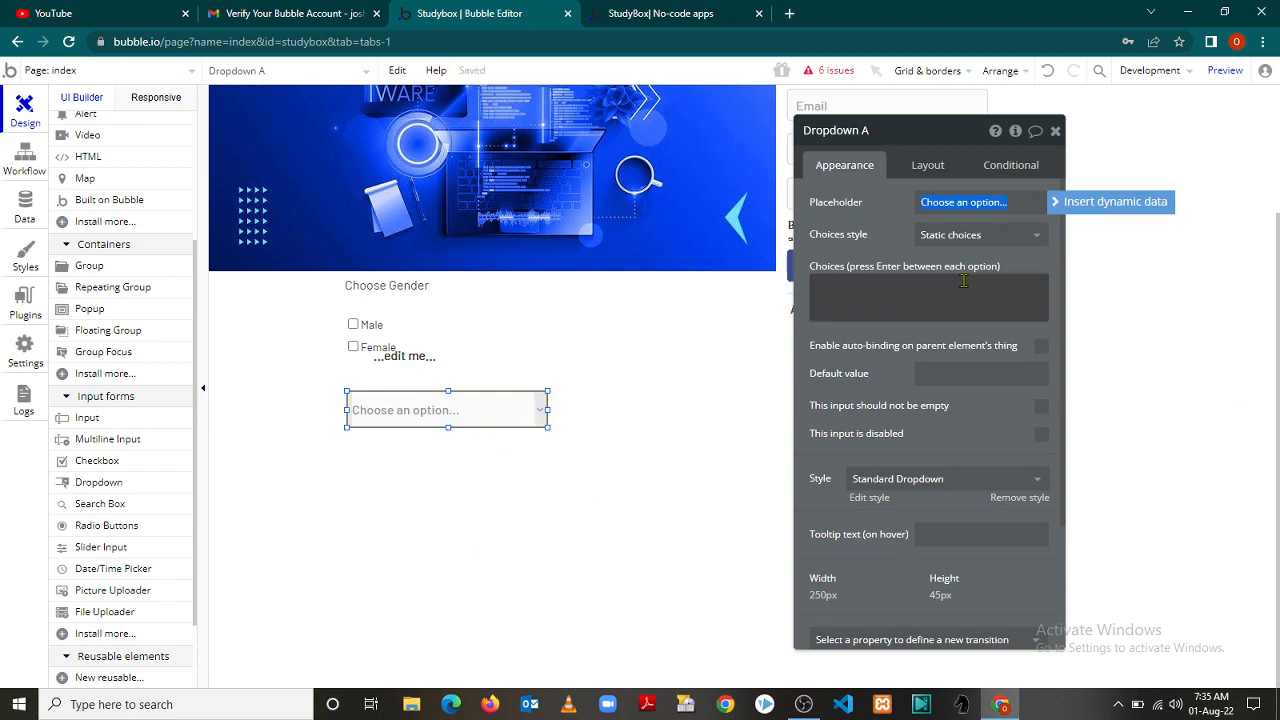
{"action": "left_click", "coordinate": [1034, 243]}
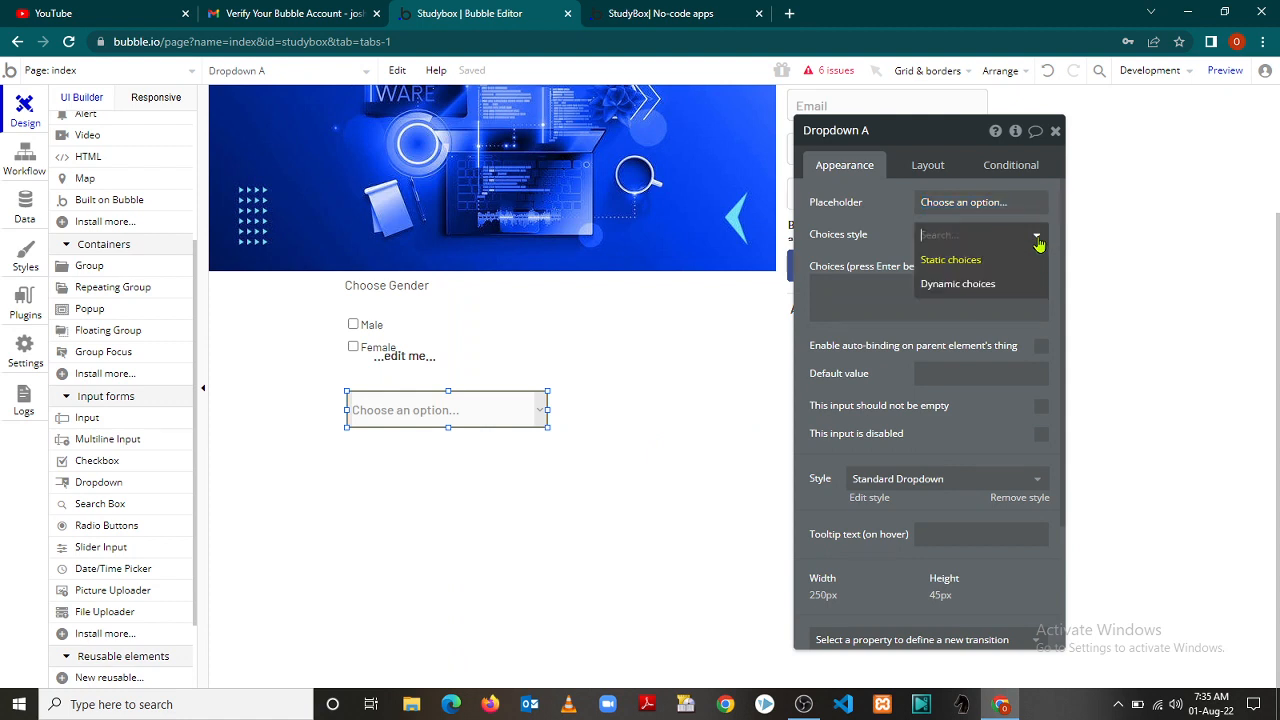
{"action": "left_click", "coordinate": [975, 288]}
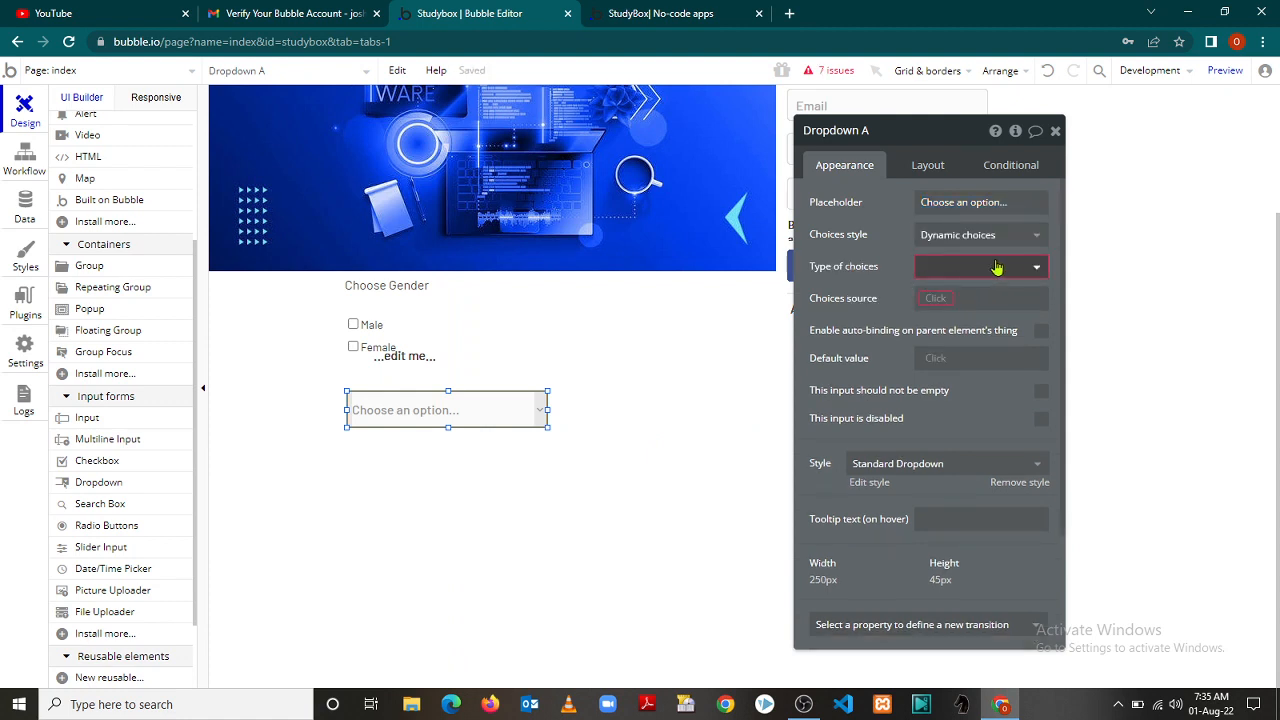
{"action": "left_click", "coordinate": [1035, 271]}
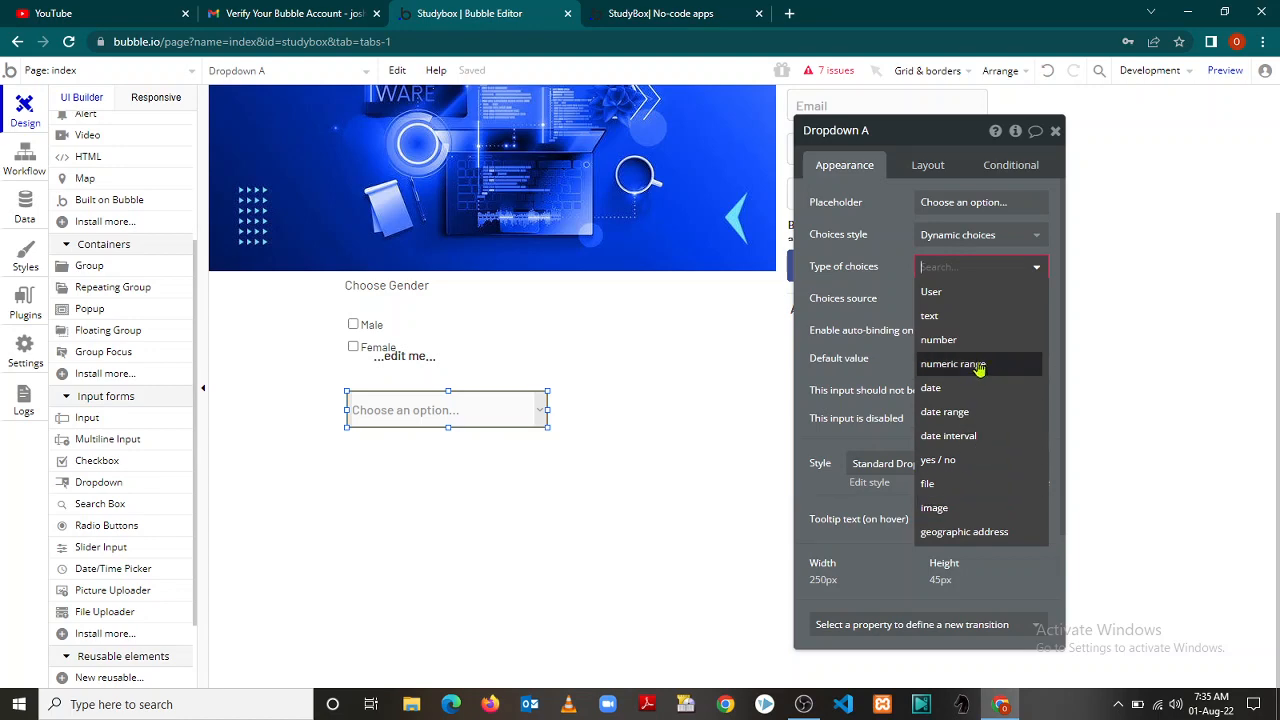
{"action": "left_click", "coordinate": [953, 295]}
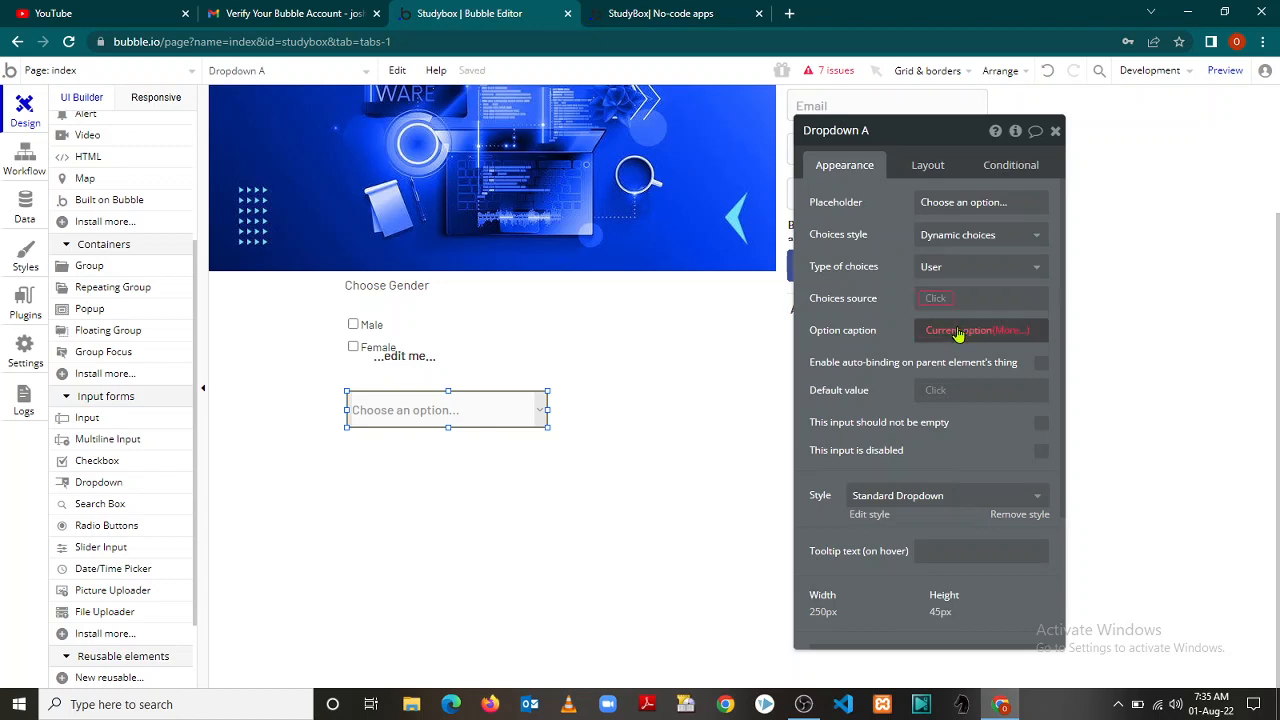
Set the dropdown's option caption to Current option's email and close its property editor
{"action": "left_click", "coordinate": [960, 330]}
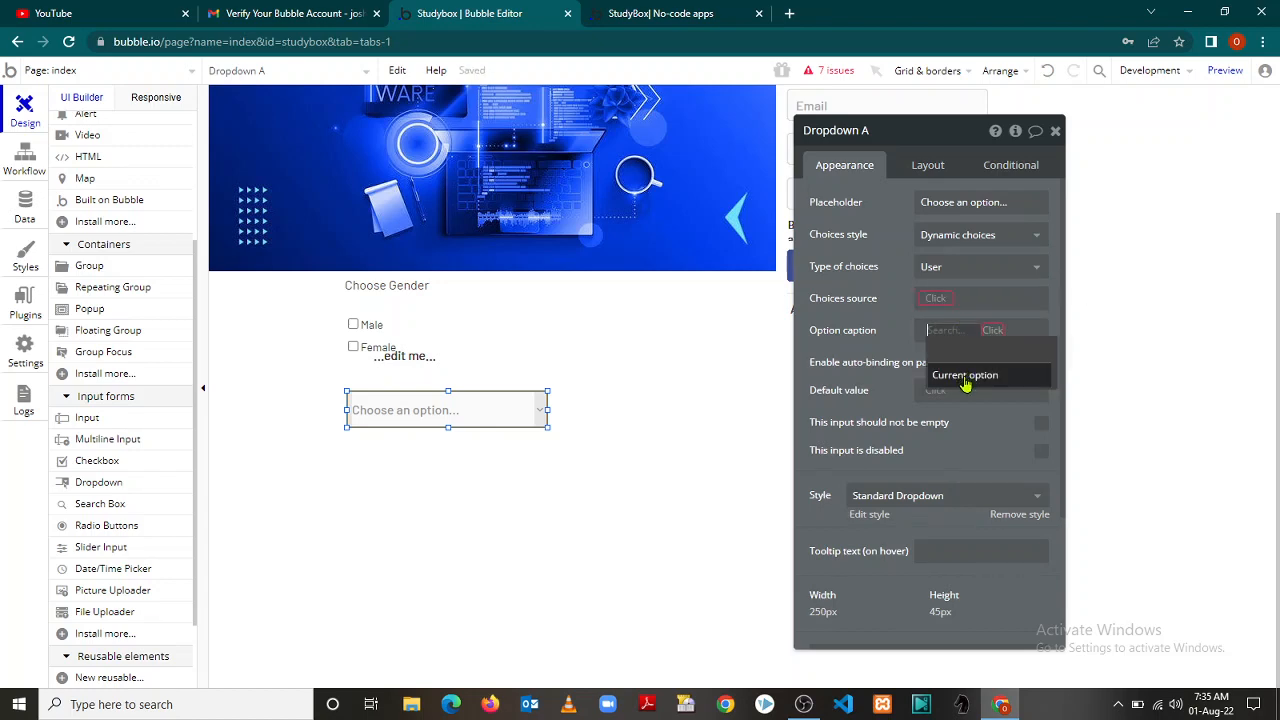
{"action": "left_click", "coordinate": [965, 375]}
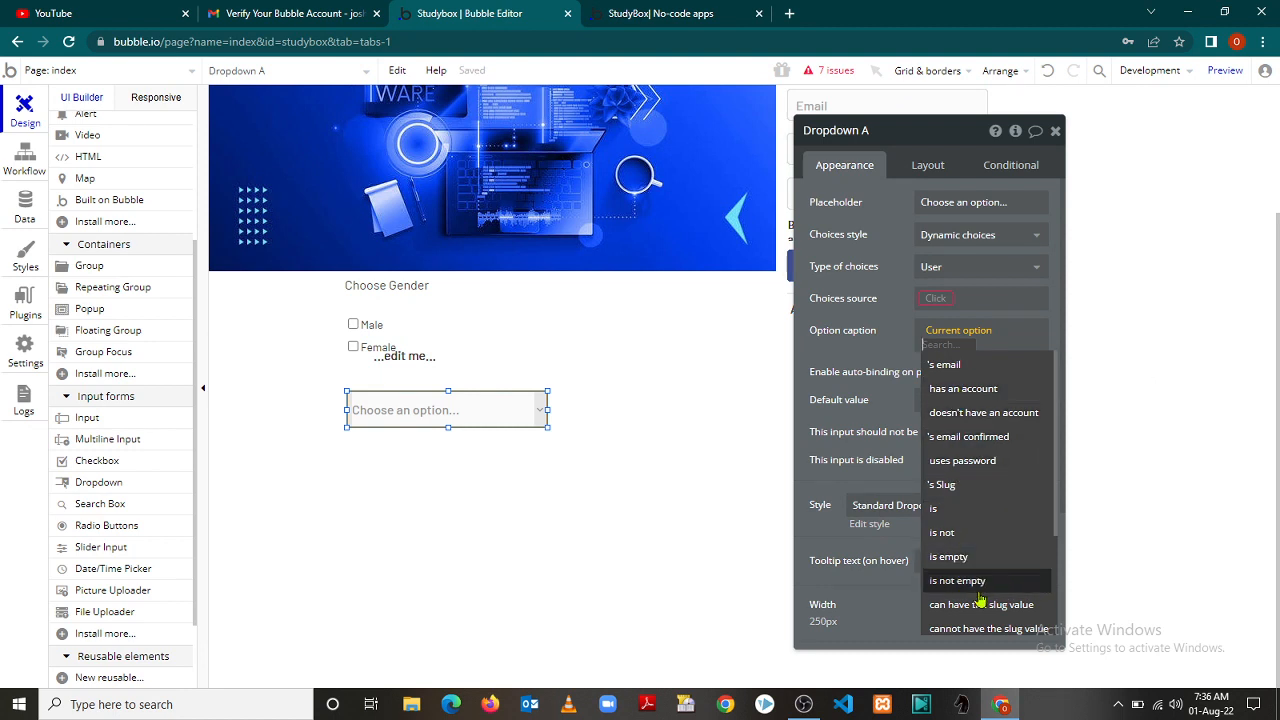
{"action": "left_click", "coordinate": [955, 366]}
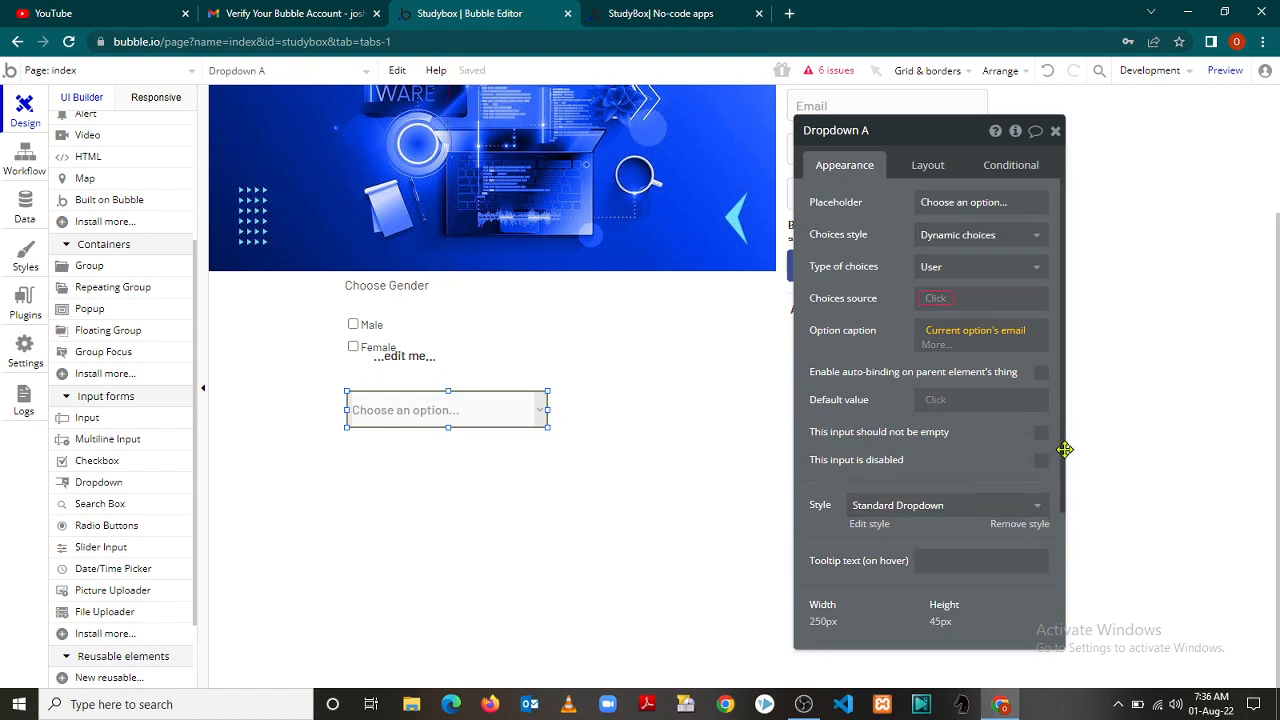
{"action": "left_click_drag", "start_coordinate": [1064, 448], "coordinate": [1057, 263]}
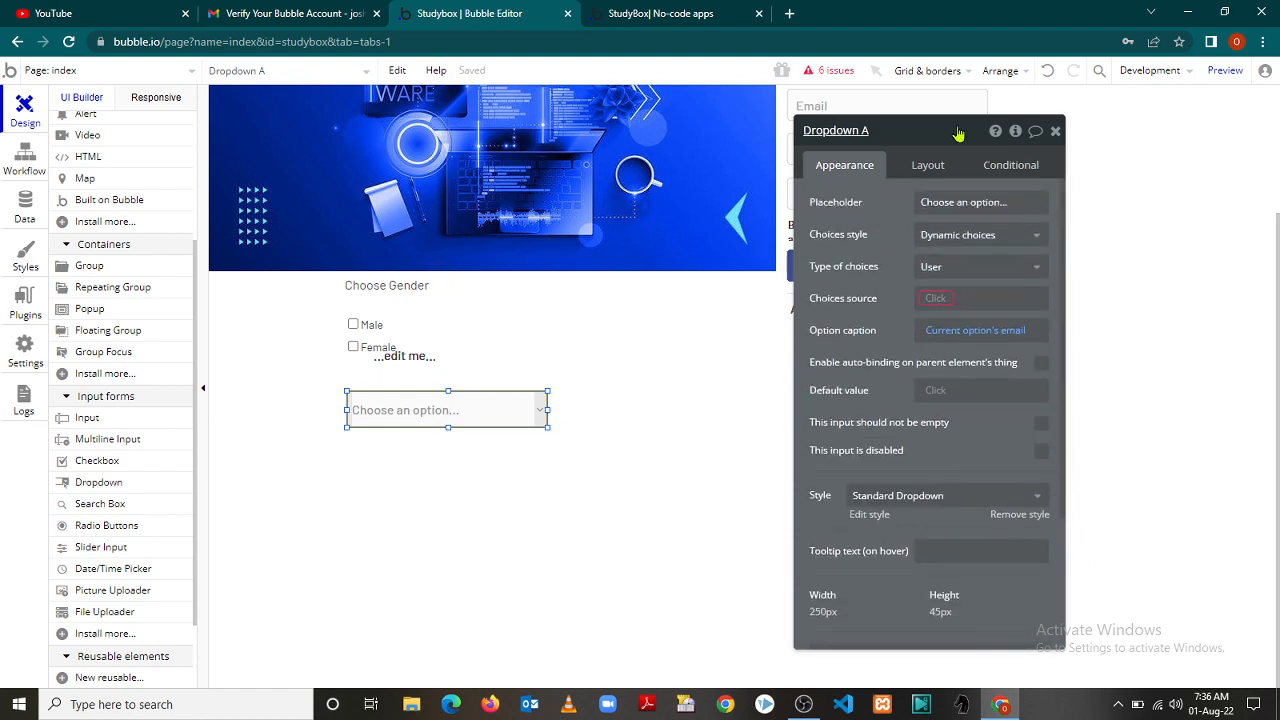
{"action": "left_click", "coordinate": [930, 166]}
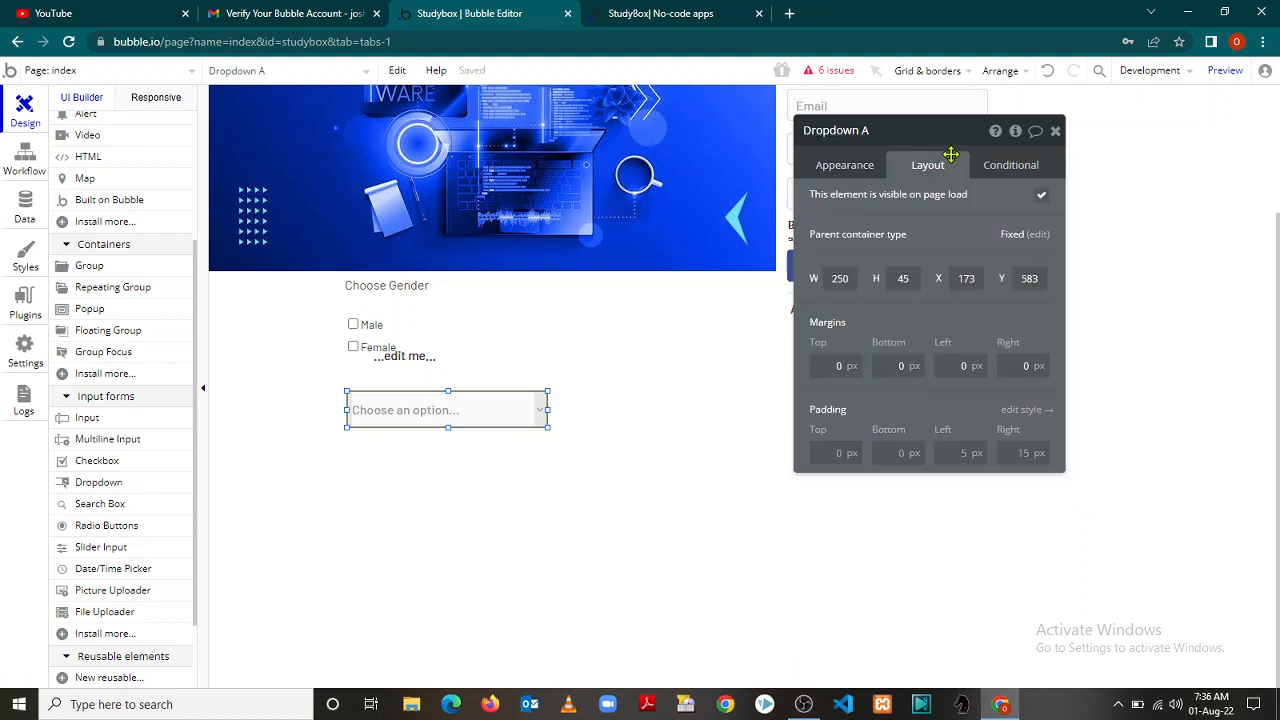
{"action": "left_click", "coordinate": [1055, 132]}
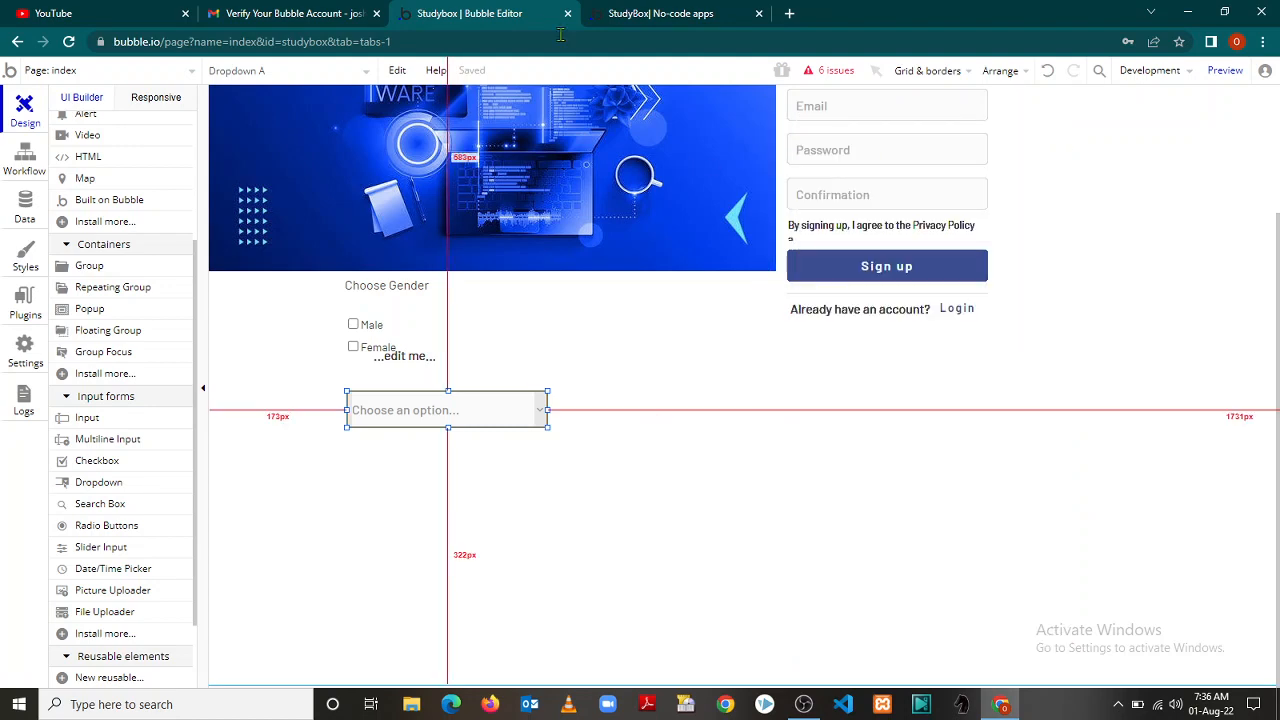
{"action": "left_click", "coordinate": [641, 13]}
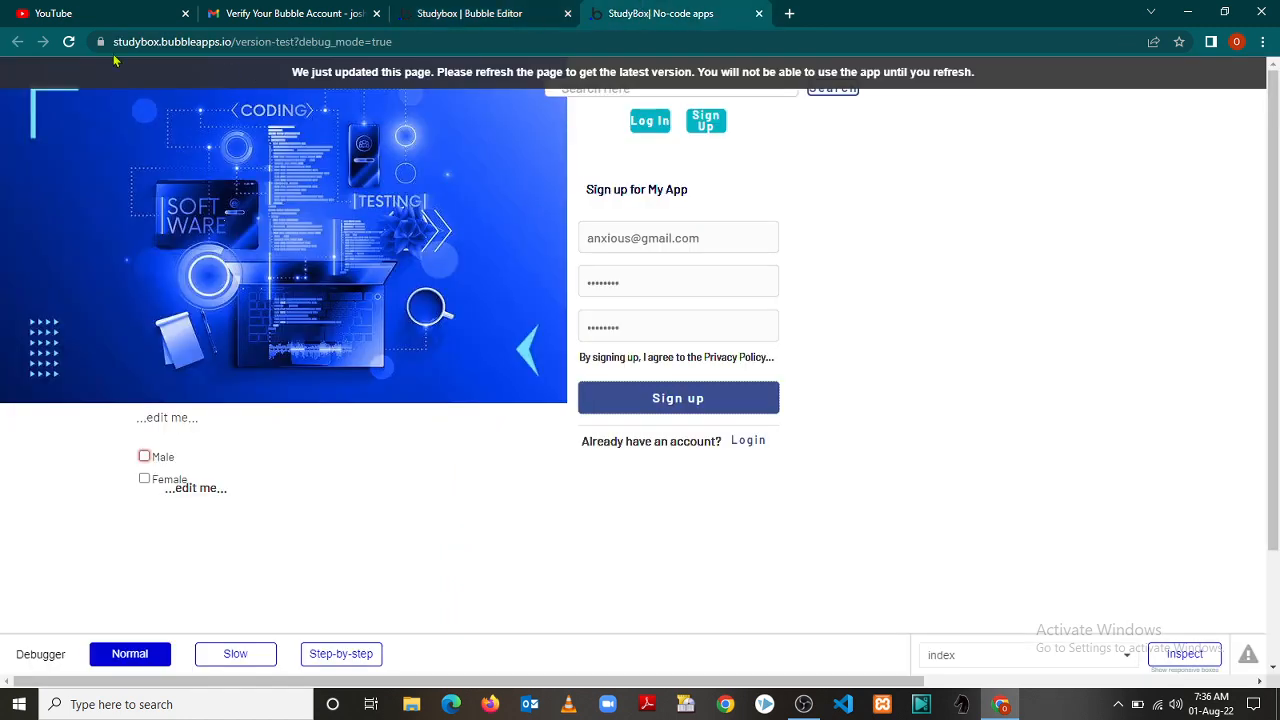
Reload the live preview and check the options in the new User dropdown
{"action": "left_click", "coordinate": [69, 42]}
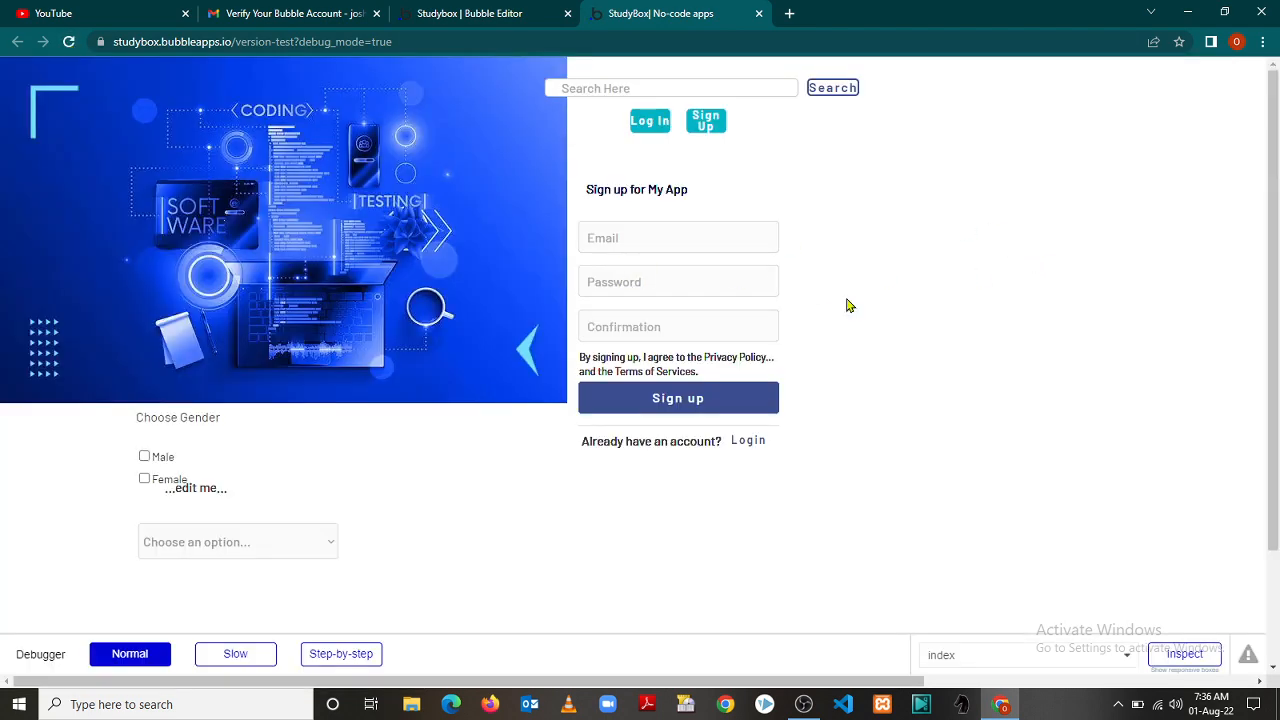
{"action": "left_click", "coordinate": [333, 548]}
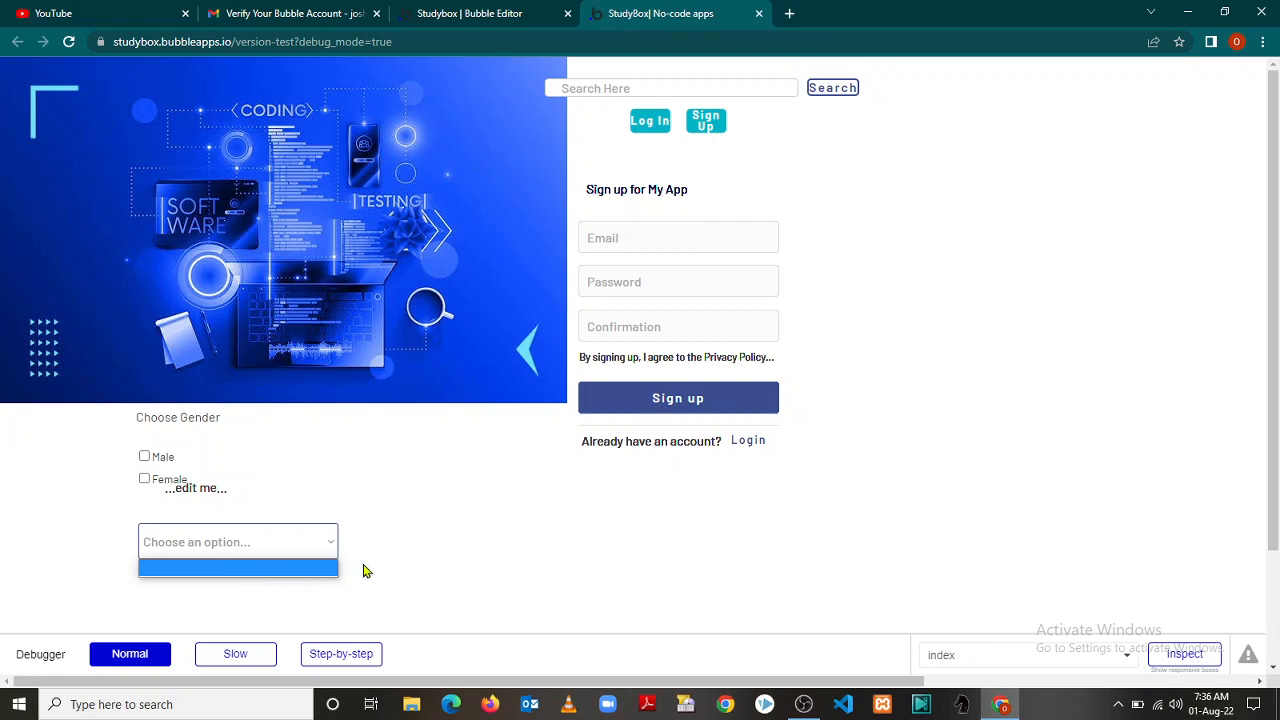
{"action": "left_click", "coordinate": [582, 511]}
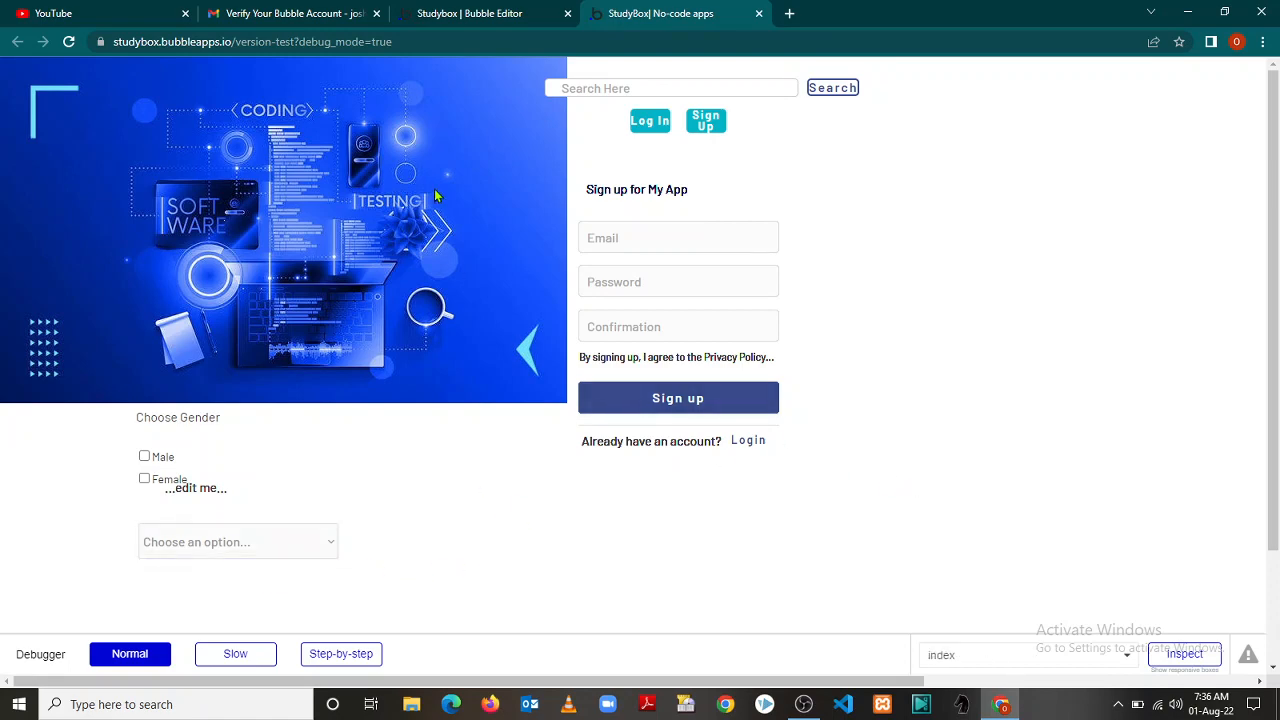
{"action": "left_click", "coordinate": [467, 14]}
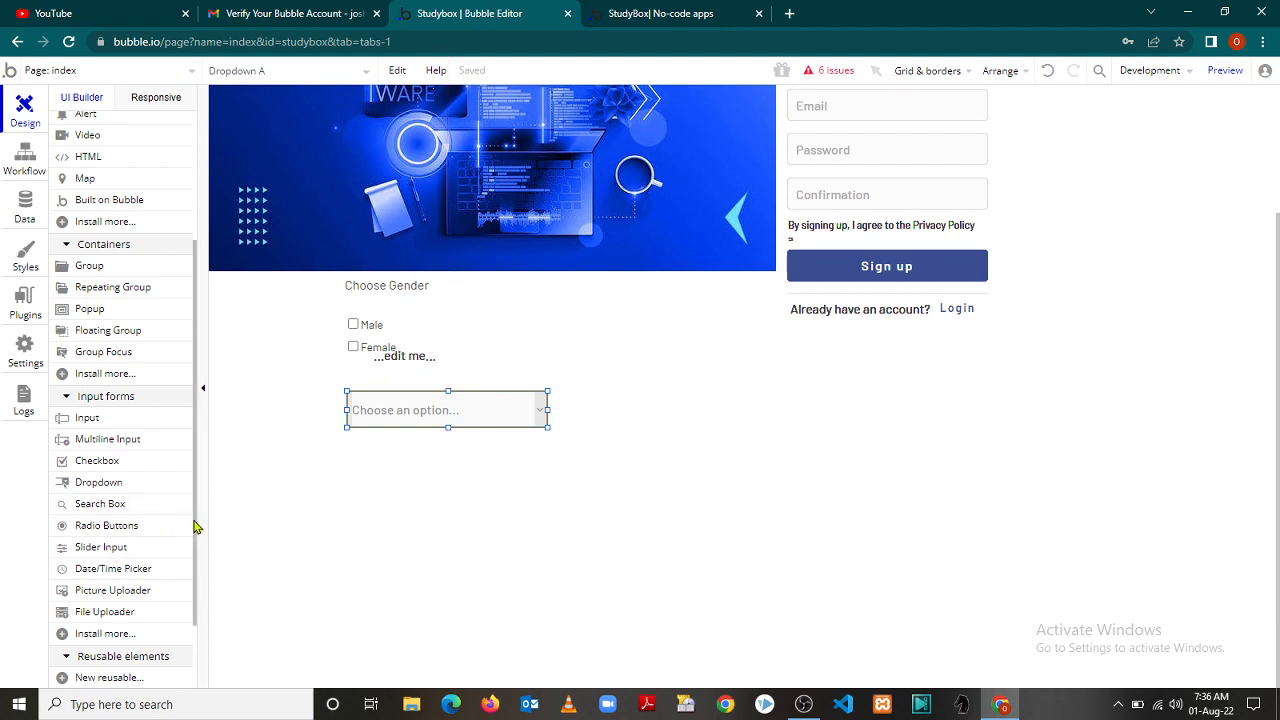
Place a 250 × 45 Date/Time Picker at X 210, Y 685, below the gender dropdown
{"action": "left_click_drag", "start_coordinate": [195, 526], "coordinate": [196, 595]}
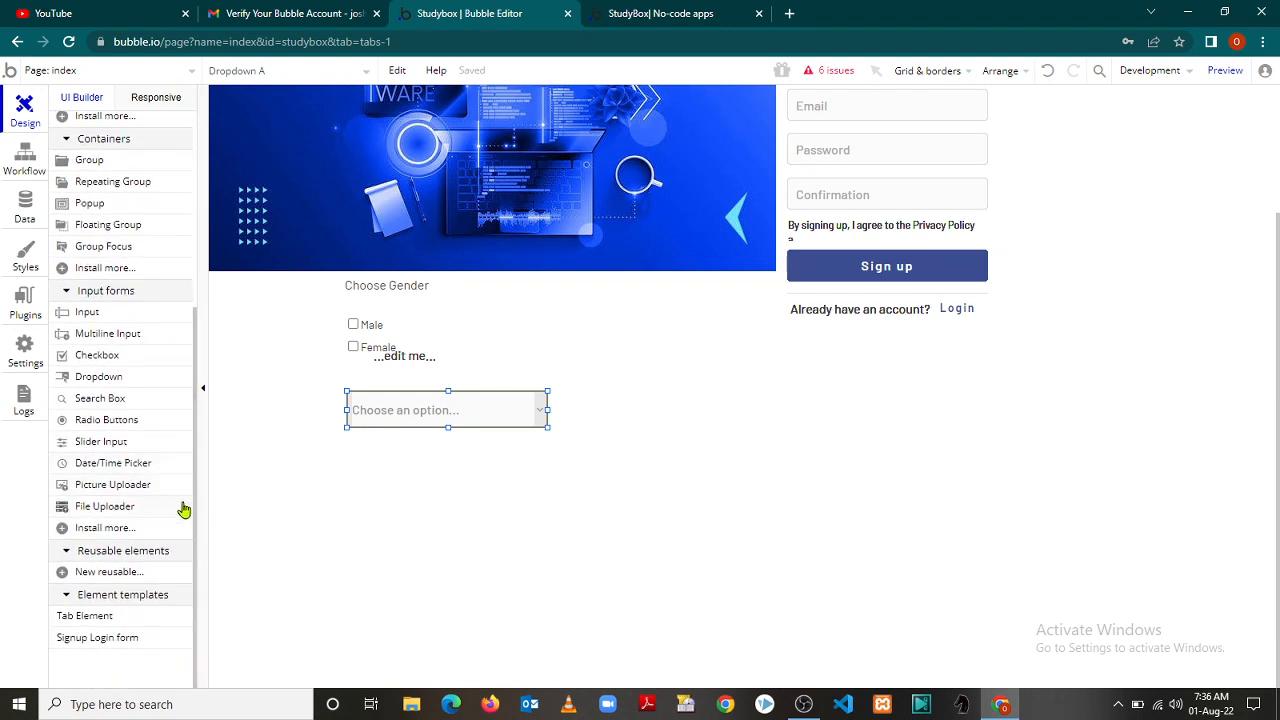
{"action": "left_click", "coordinate": [110, 464]}
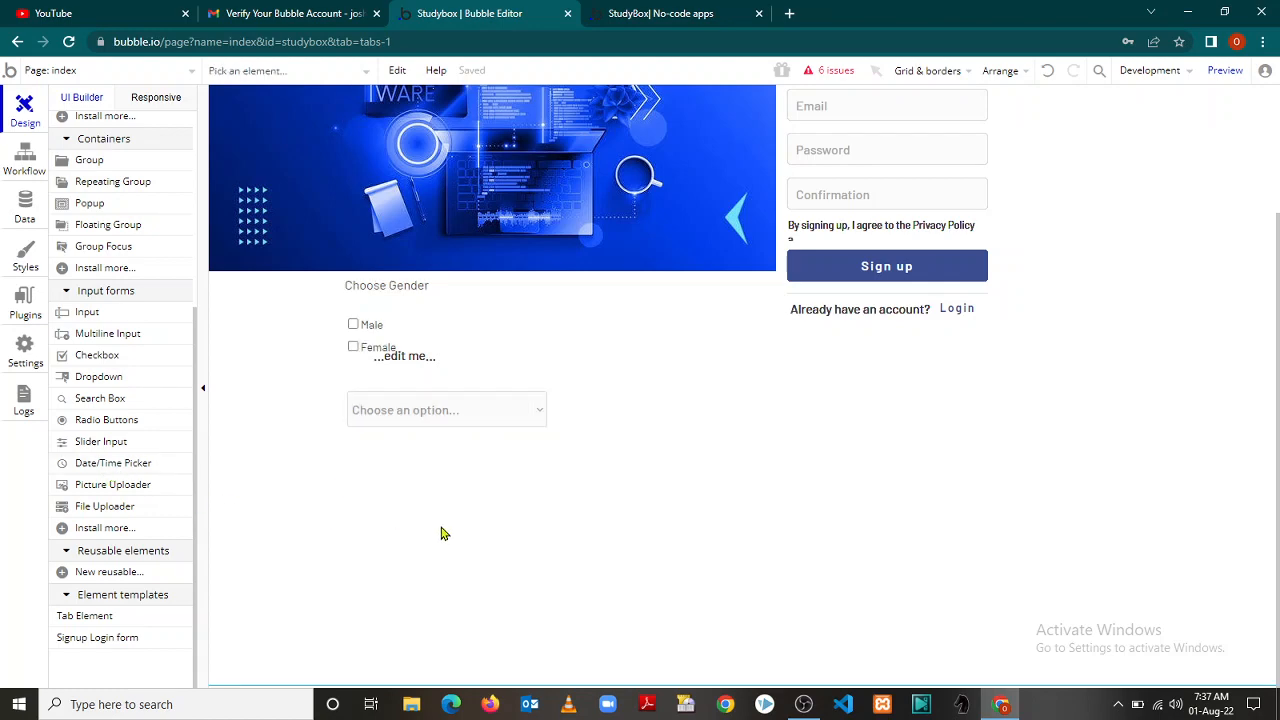
{"action": "left_click", "coordinate": [565, 528]}
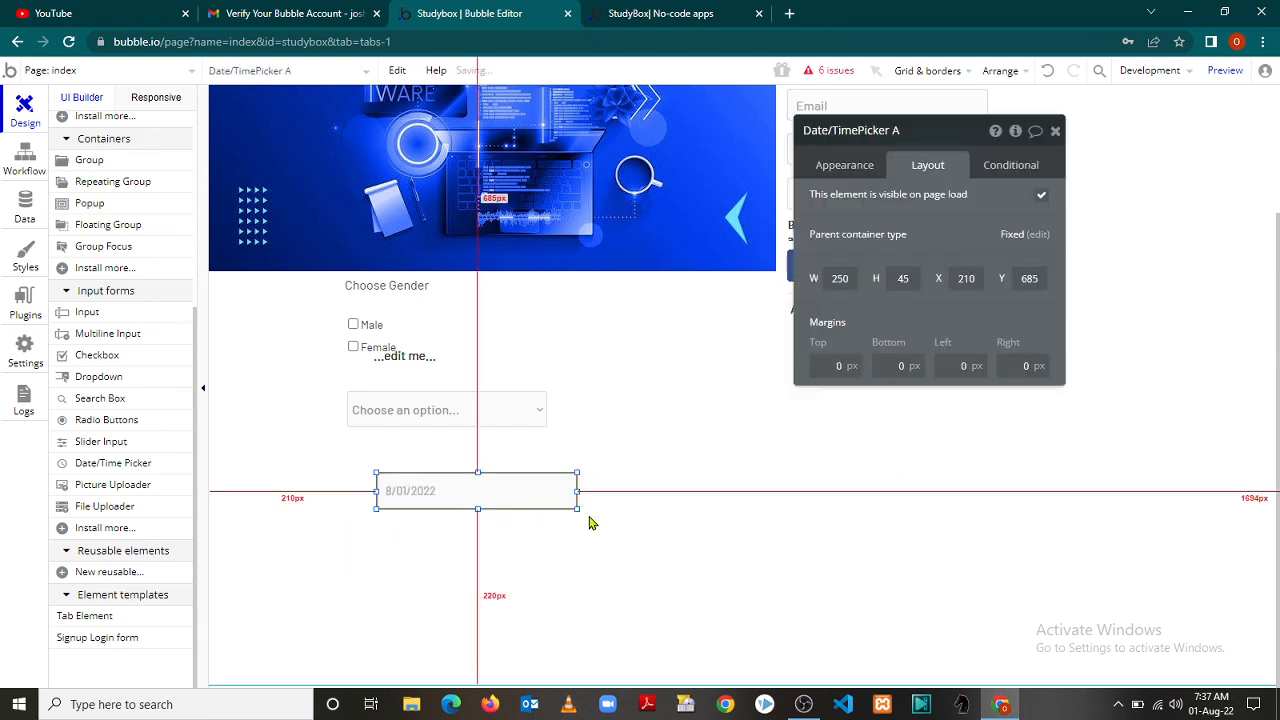
{"action": "left_click", "coordinate": [1055, 131]}
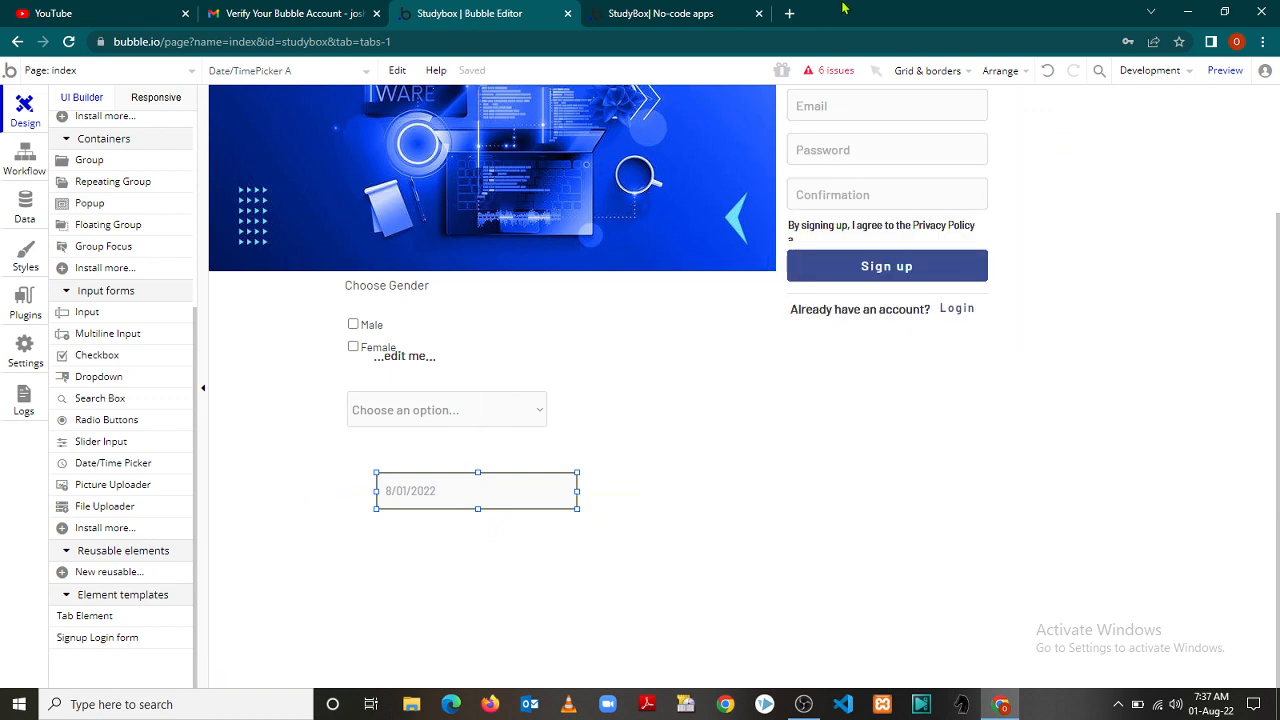
{"action": "left_click", "coordinate": [660, 12]}
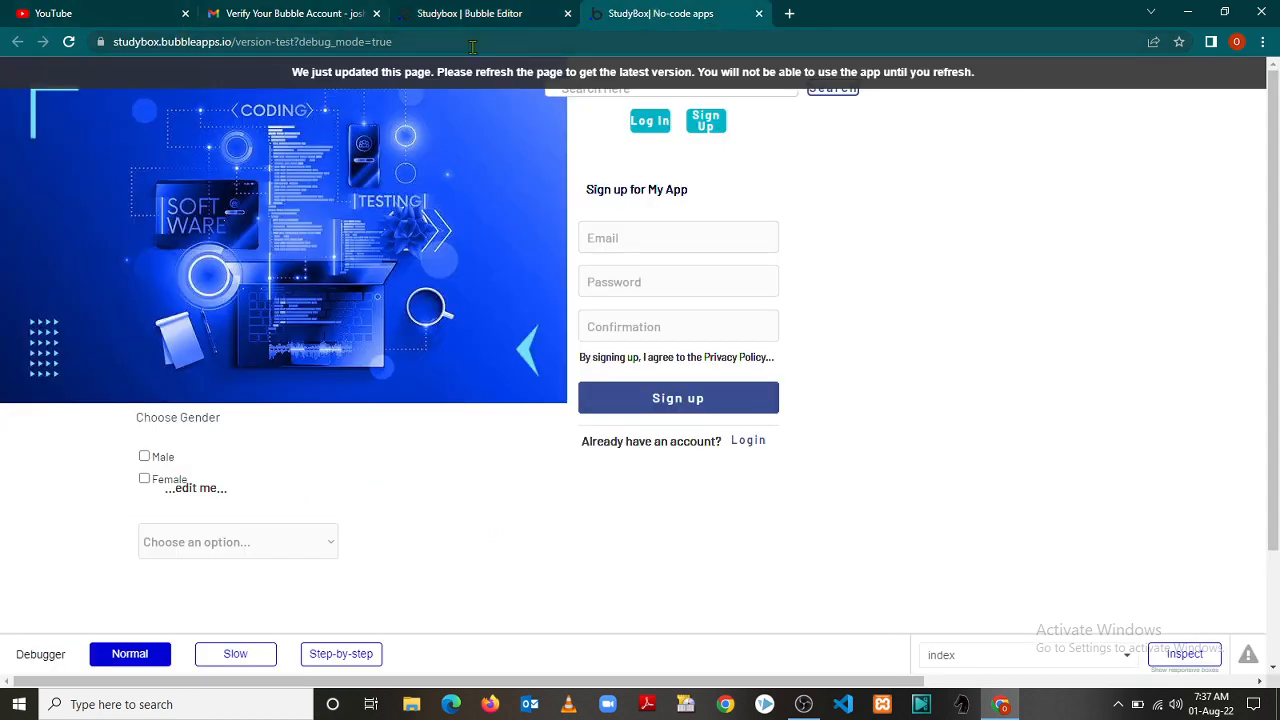
Reload the preview and try picking dates, ending on 8/27/2022
{"action": "left_click", "coordinate": [69, 42]}
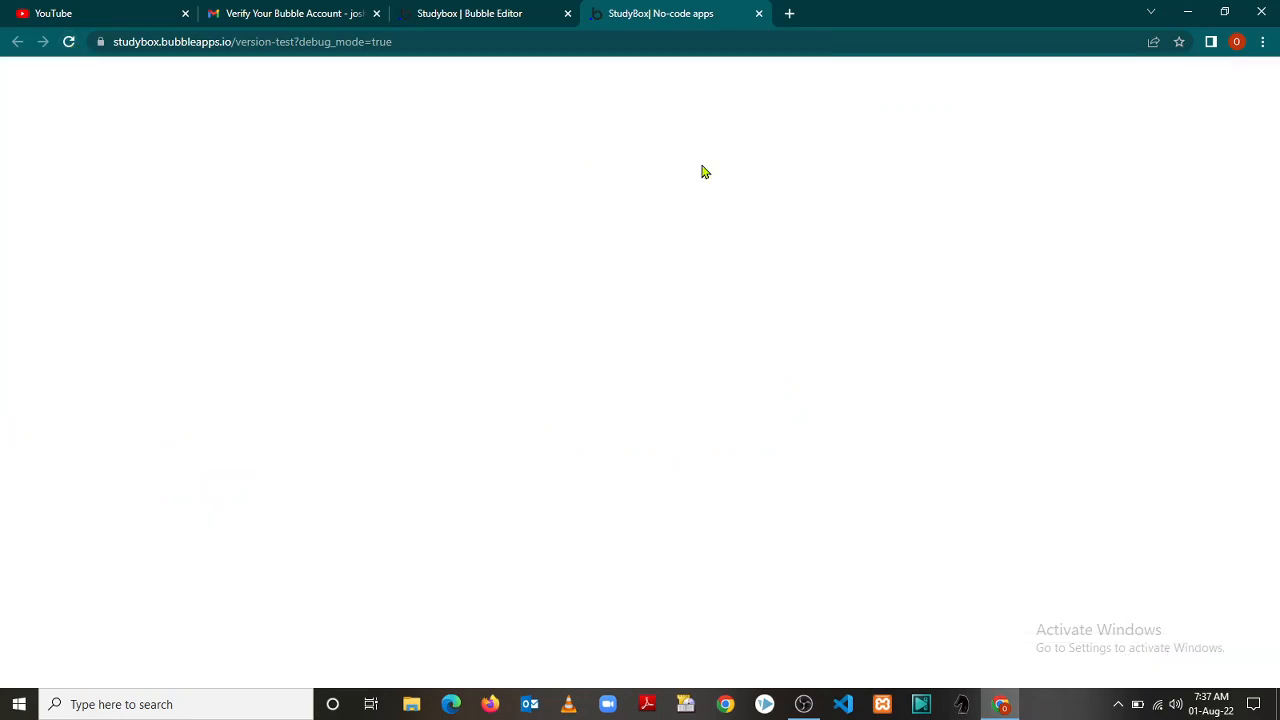
{"action": "left_click_drag", "start_coordinate": [1275, 221], "coordinate": [1273, 323]}
{"action": "left_click", "coordinate": [206, 498]}
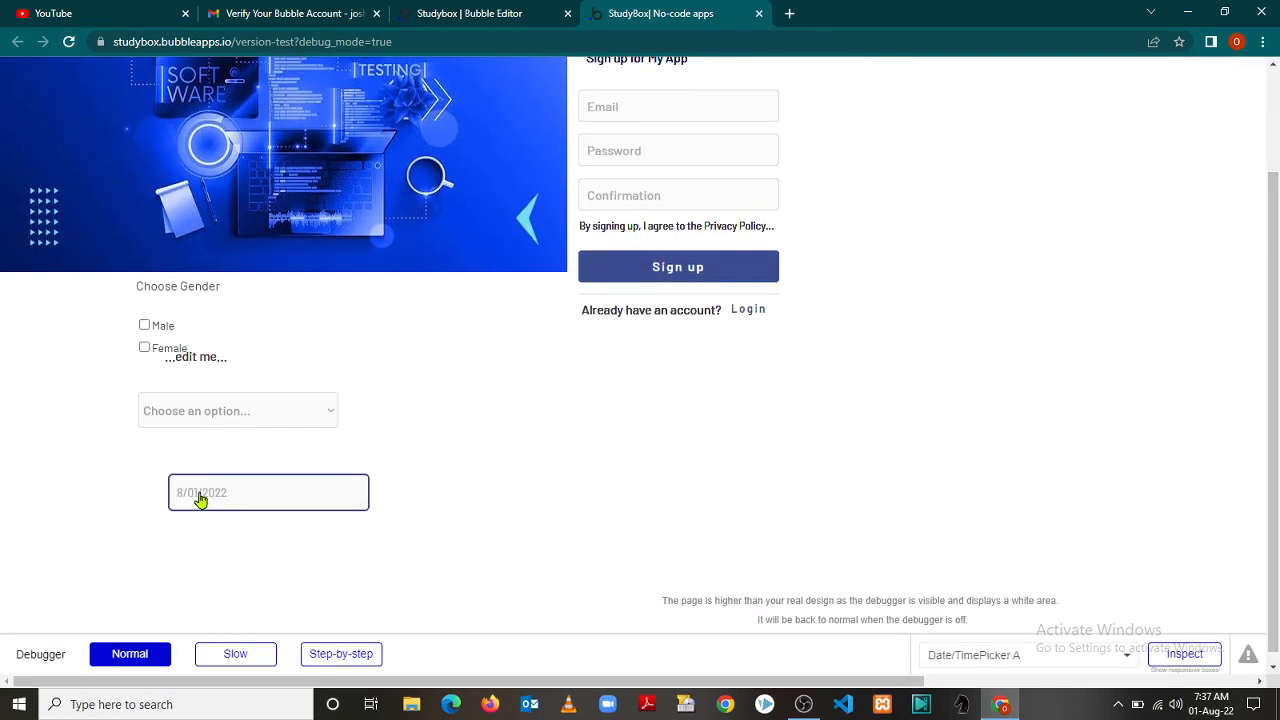
{"action": "left_click", "coordinate": [206, 490]}
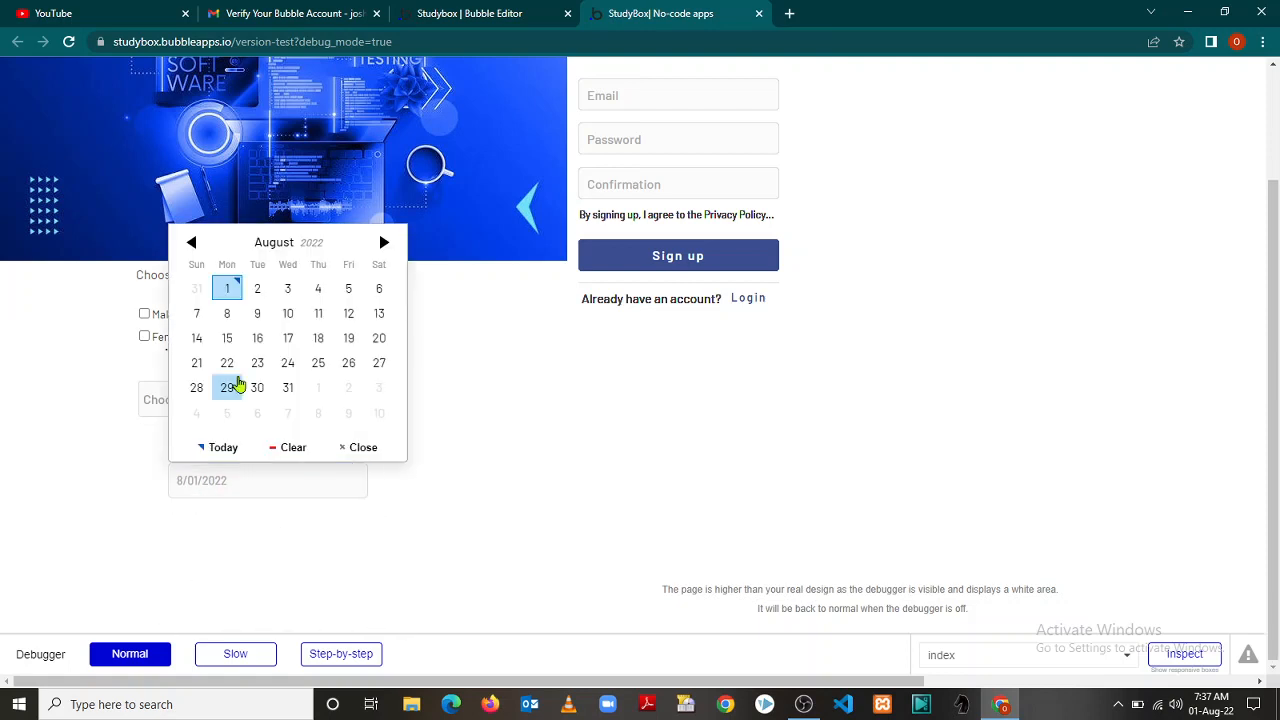
{"action": "left_click", "coordinate": [288, 316]}
{"action": "left_click", "coordinate": [262, 478]}
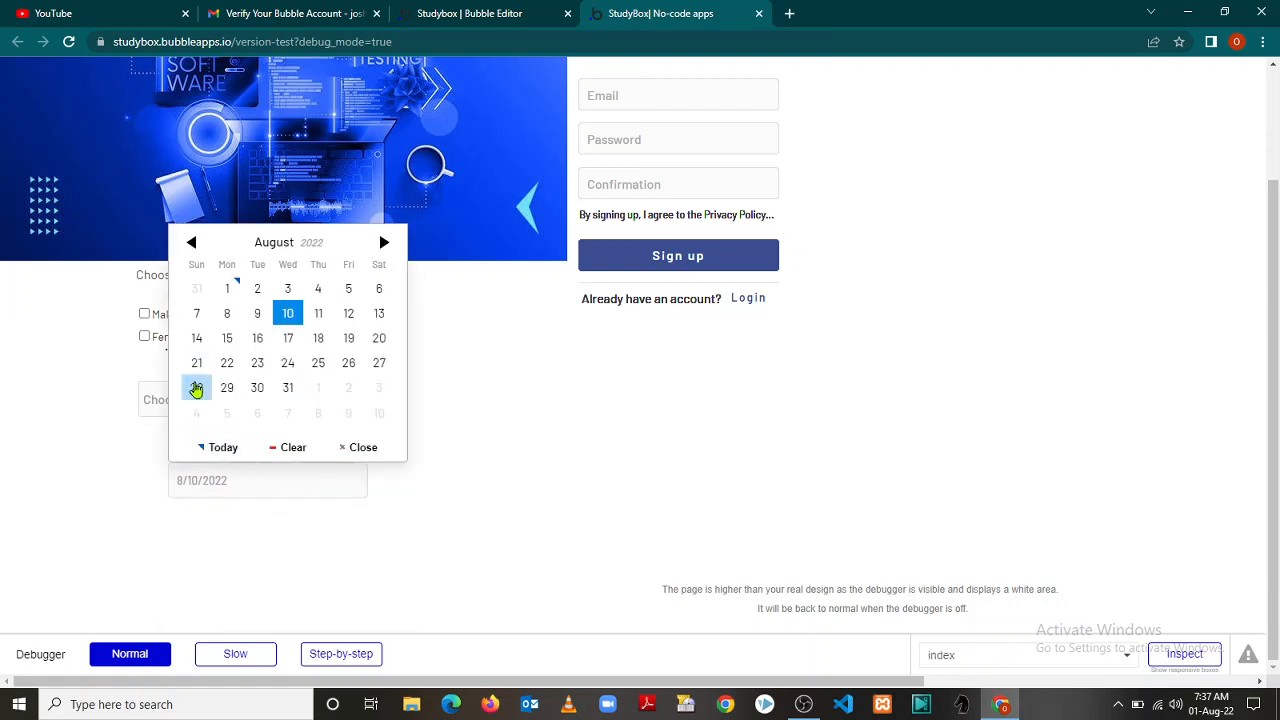
{"action": "left_click", "coordinate": [197, 389]}
{"action": "left_click", "coordinate": [306, 468]}
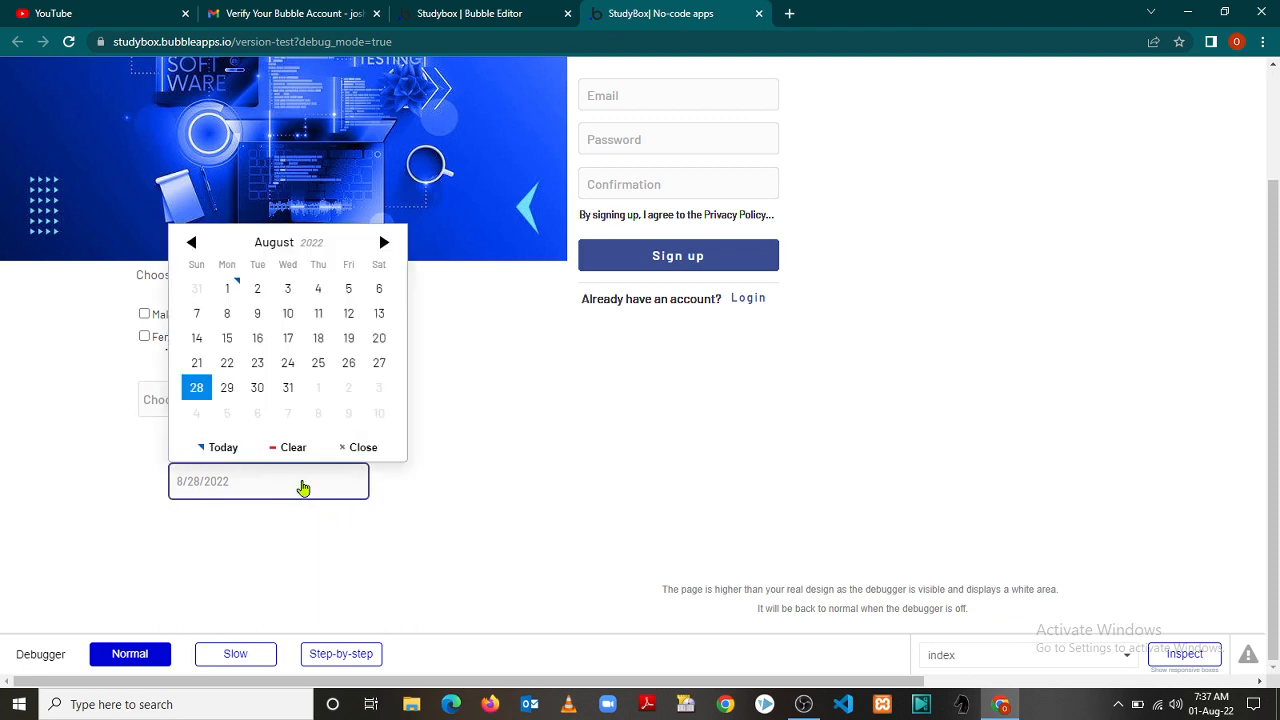
{"action": "left_click", "coordinate": [379, 370]}
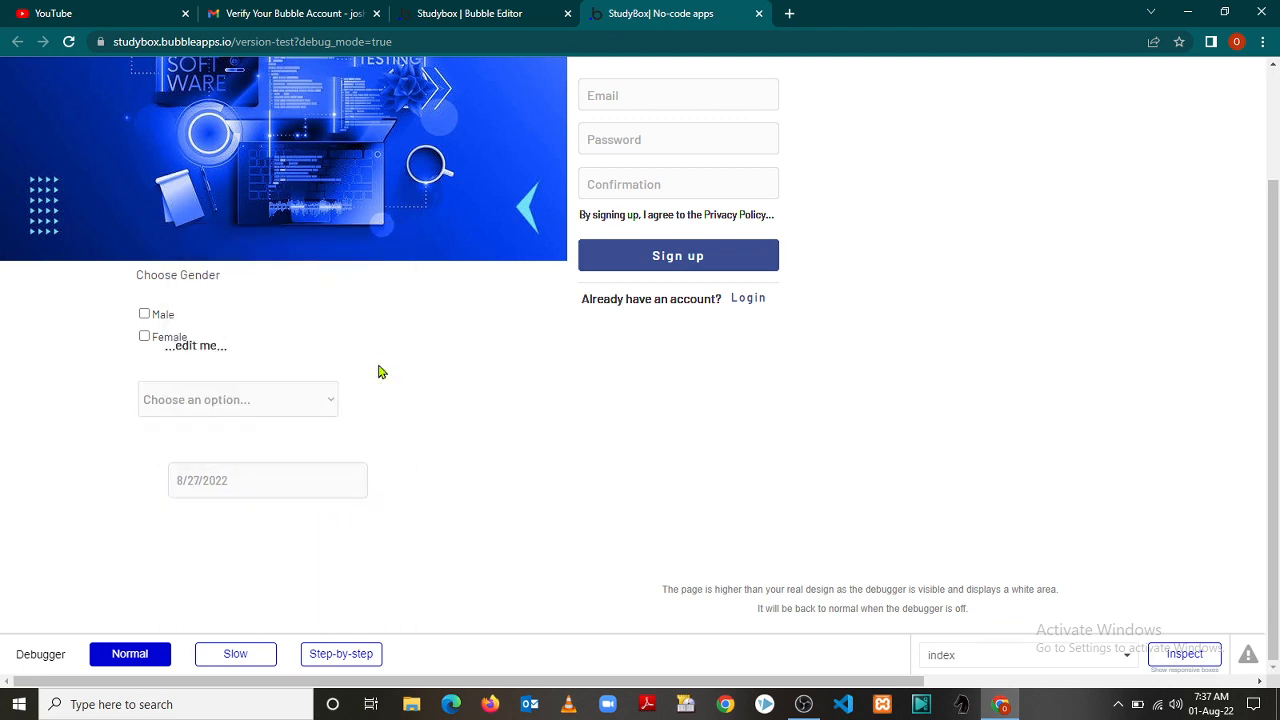
Page the calendar forward several months, then back to August 2022
{"action": "left_click", "coordinate": [240, 477]}
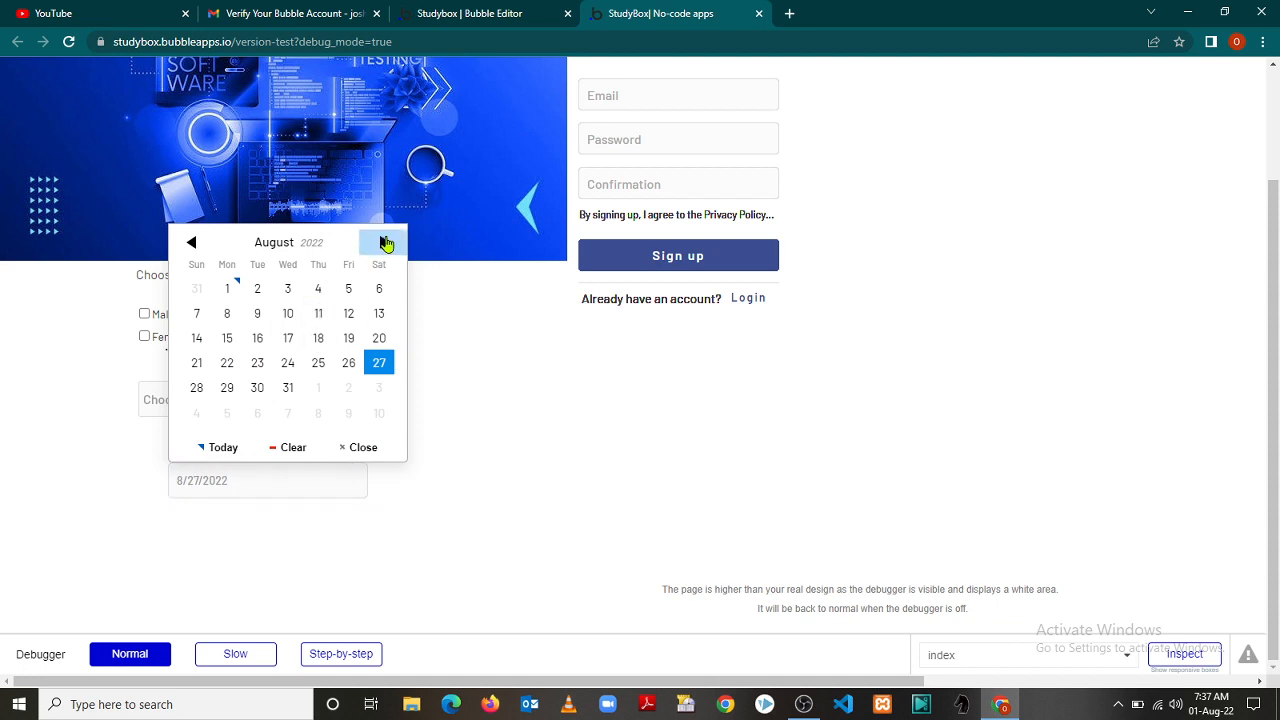
{"action": "double_click", "coordinate": [385, 245]}
{"action": "left_click", "coordinate": [385, 245]}
{"action": "left_click", "coordinate": [385, 245]}
{"action": "left_click", "coordinate": [385, 245]}
{"action": "left_click", "coordinate": [385, 245]}
{"action": "left_click", "coordinate": [385, 245]}
{"action": "left_click", "coordinate": [385, 245]}
{"action": "left_click", "coordinate": [385, 245]}
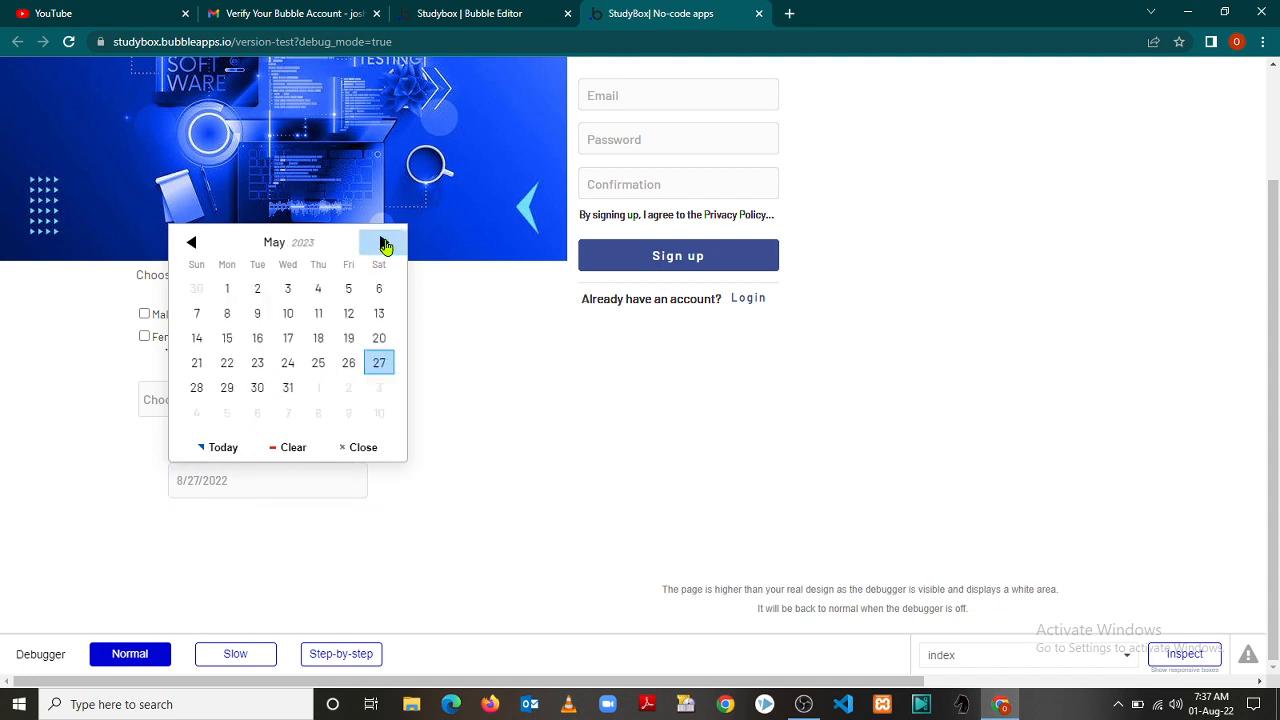
{"action": "double_click", "coordinate": [192, 246]}
{"action": "left_click", "coordinate": [192, 246]}
{"action": "double_click", "coordinate": [192, 246]}
{"action": "left_click", "coordinate": [192, 246]}
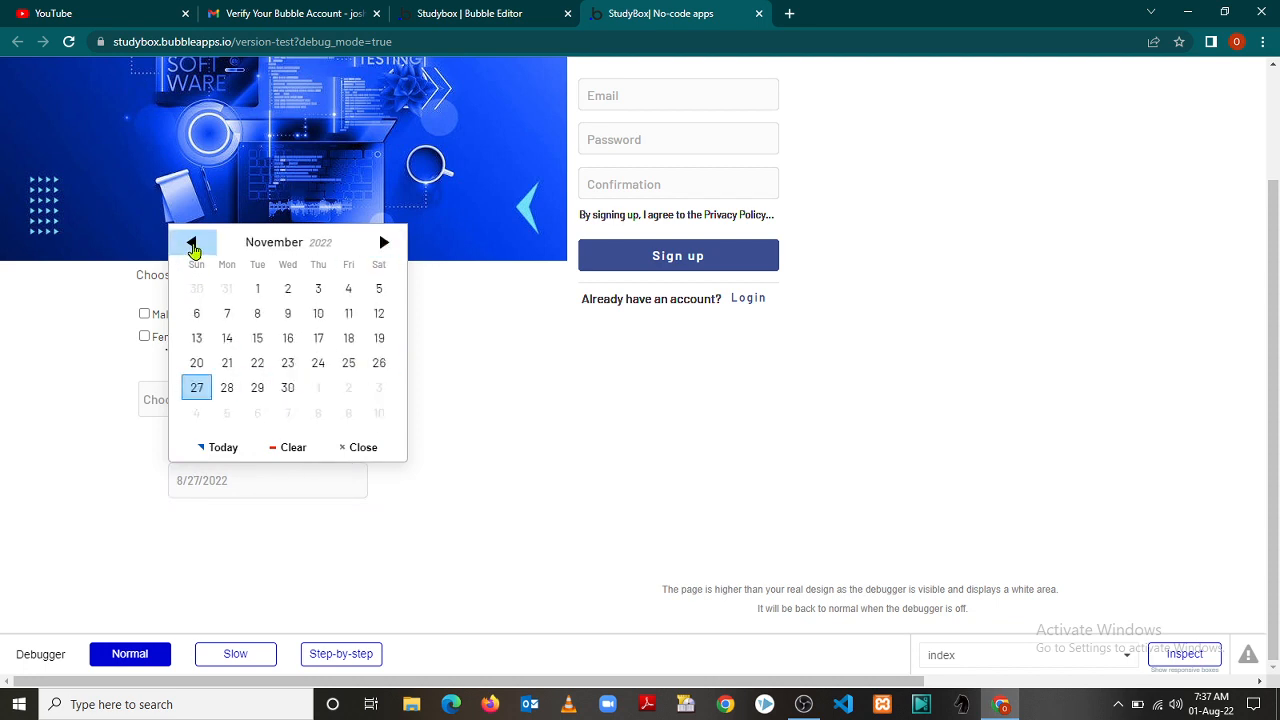
{"action": "double_click", "coordinate": [192, 246]}
{"action": "left_click", "coordinate": [192, 246]}
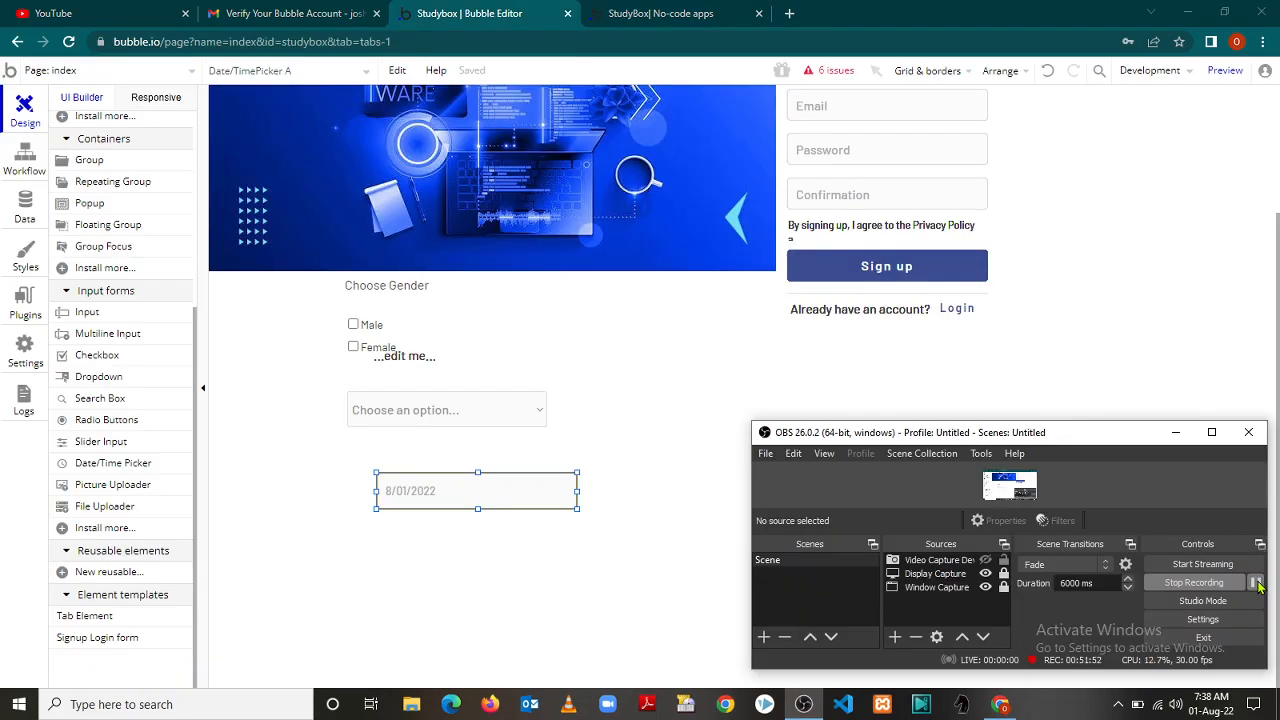
Shift the date picker left so its left edge lines up with the User dropdown
{"action": "left_click", "coordinate": [1177, 438]}
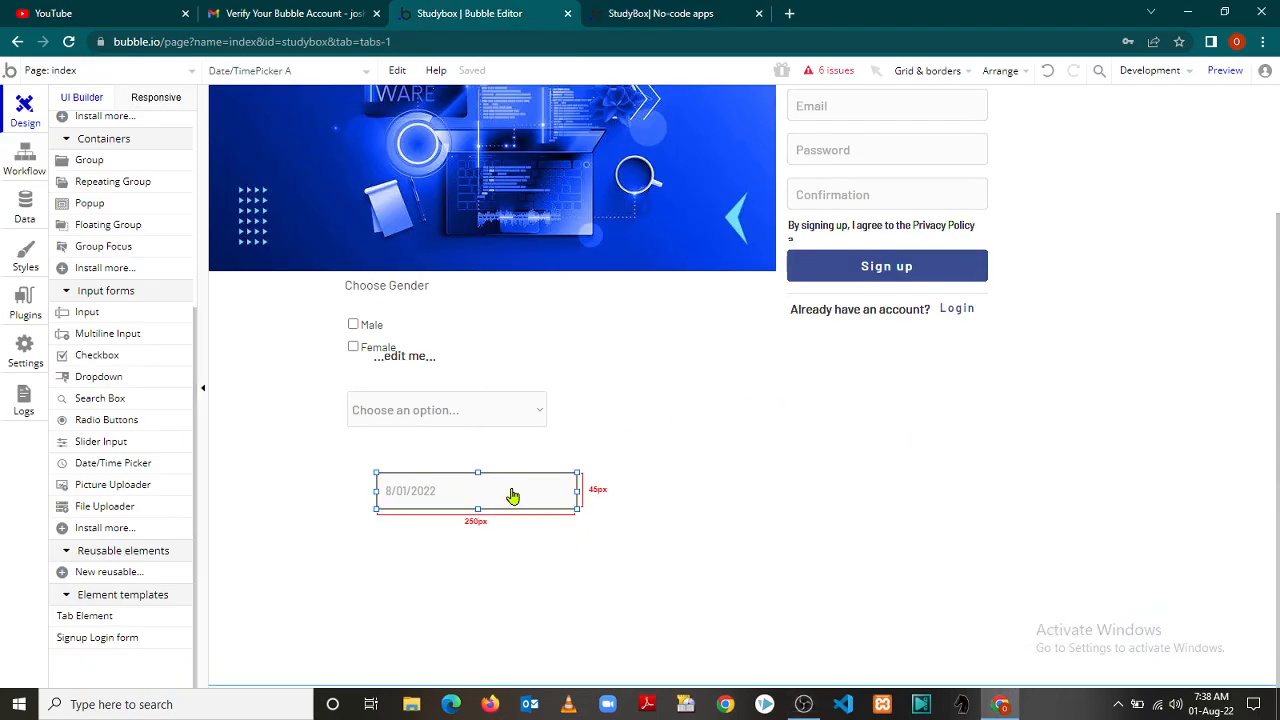
{"action": "left_click_drag", "start_coordinate": [514, 494], "coordinate": [480, 495]}
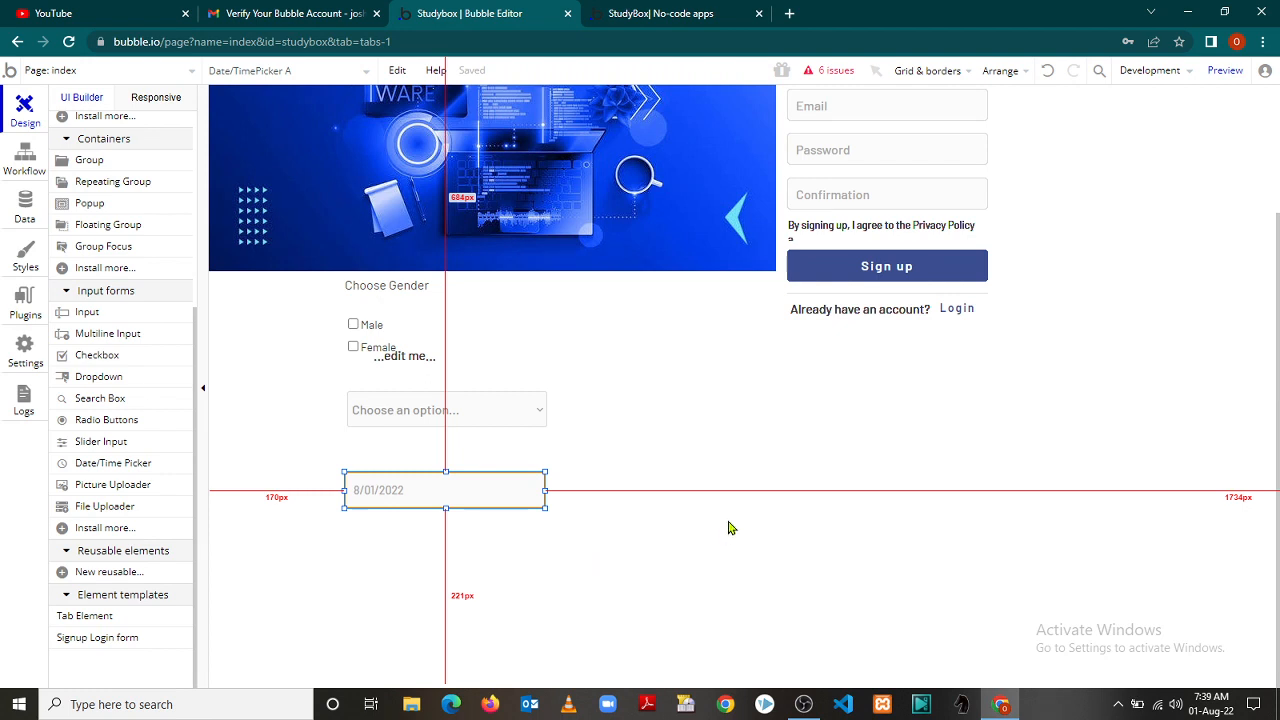
{"action": "left_click", "coordinate": [720, 520]}
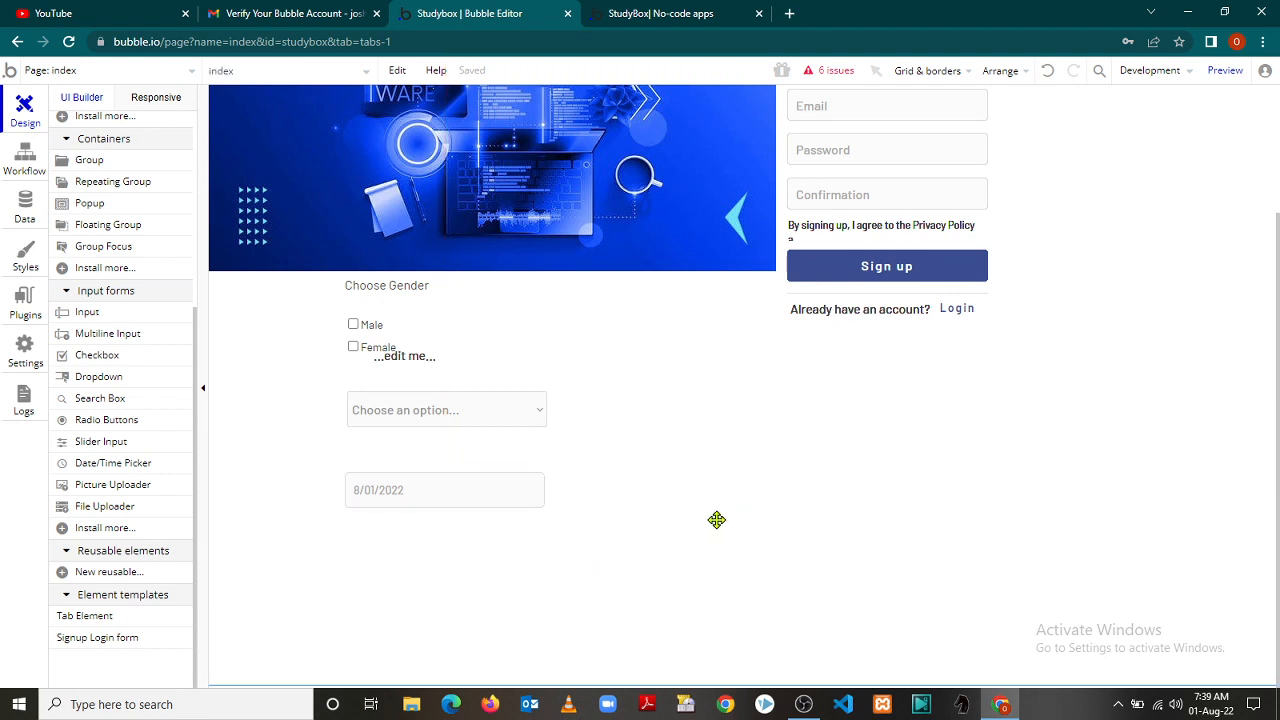
{"action": "left_click", "coordinate": [533, 418]}
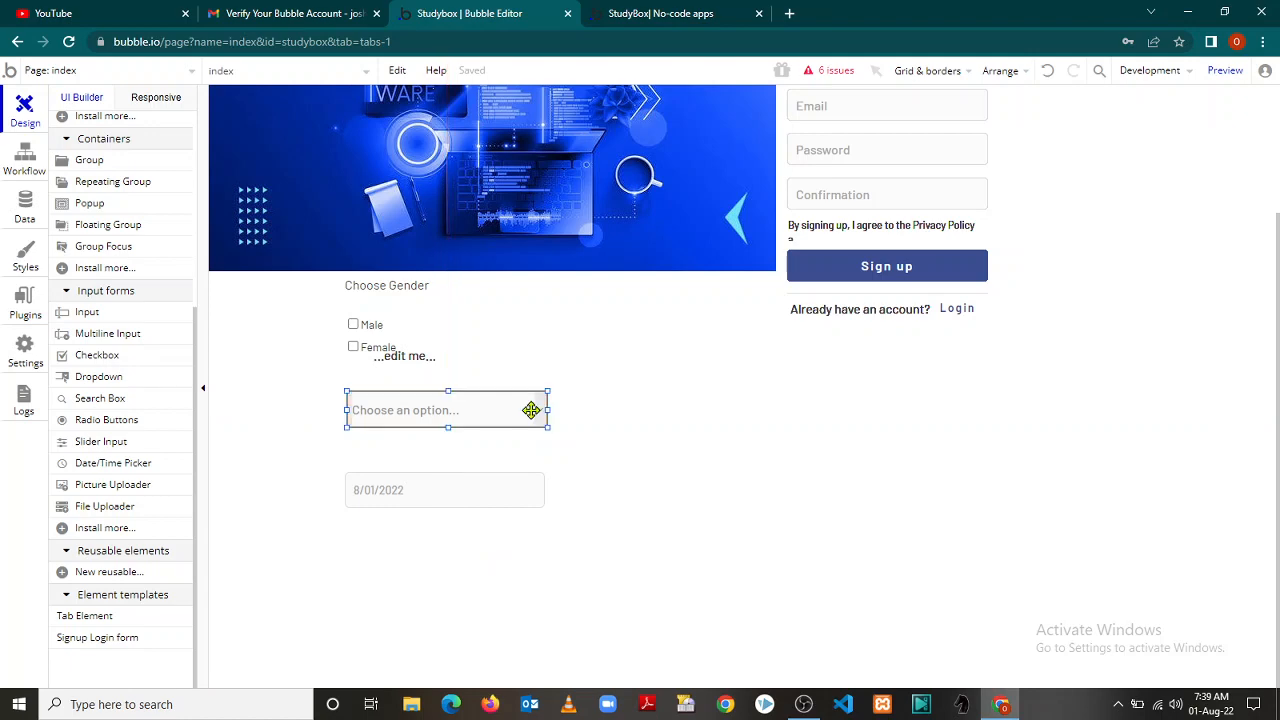
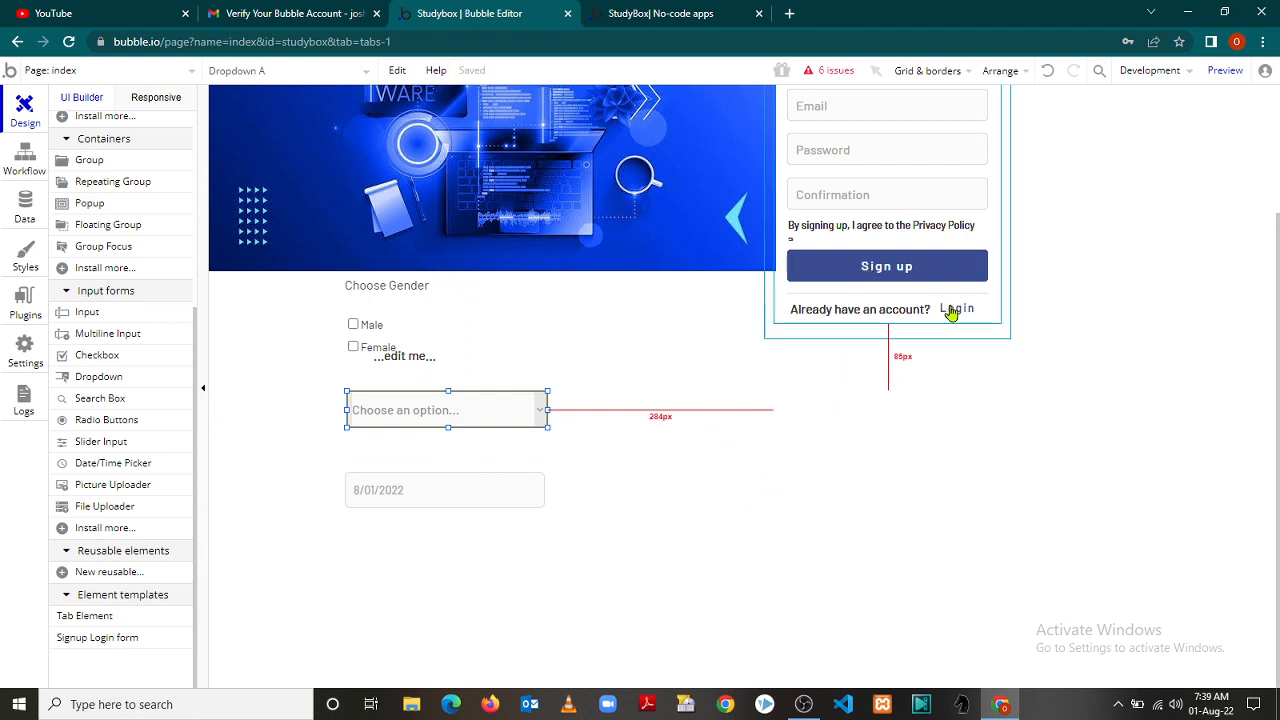
Check the login form in the live preview, then return to the page editor
{"action": "left_click", "coordinate": [637, 15]}
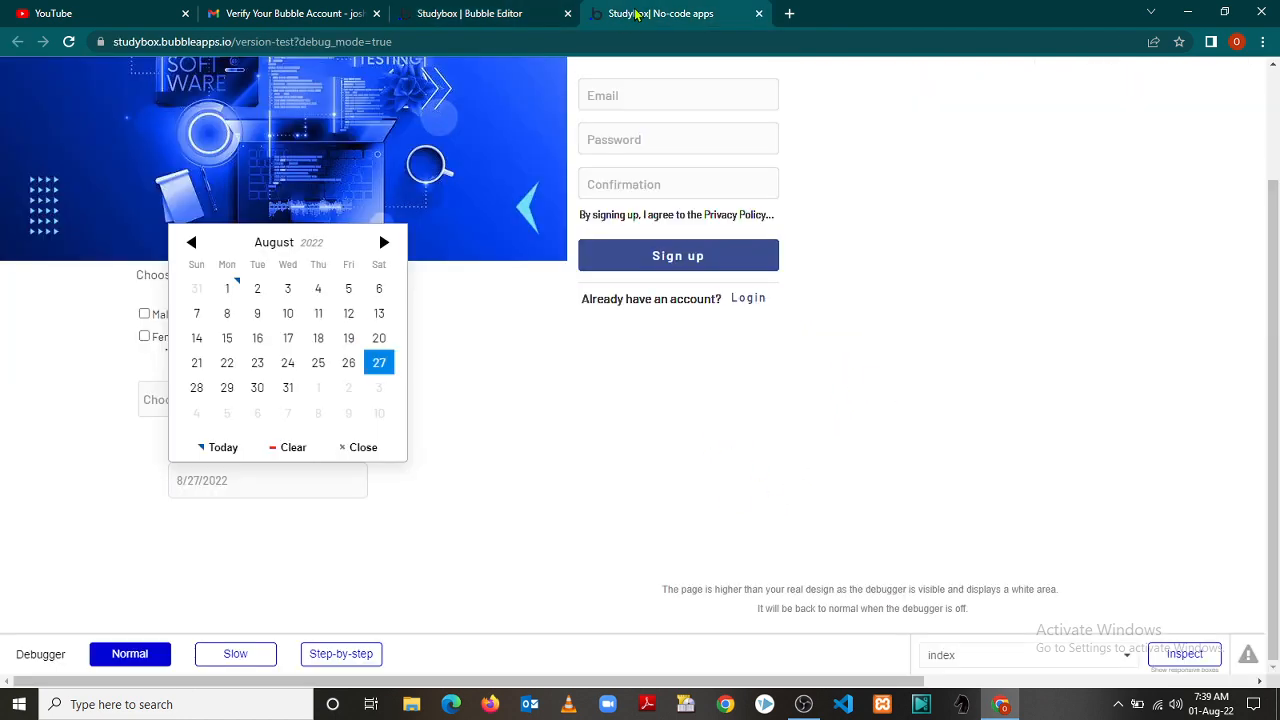
{"action": "left_click", "coordinate": [740, 302]}
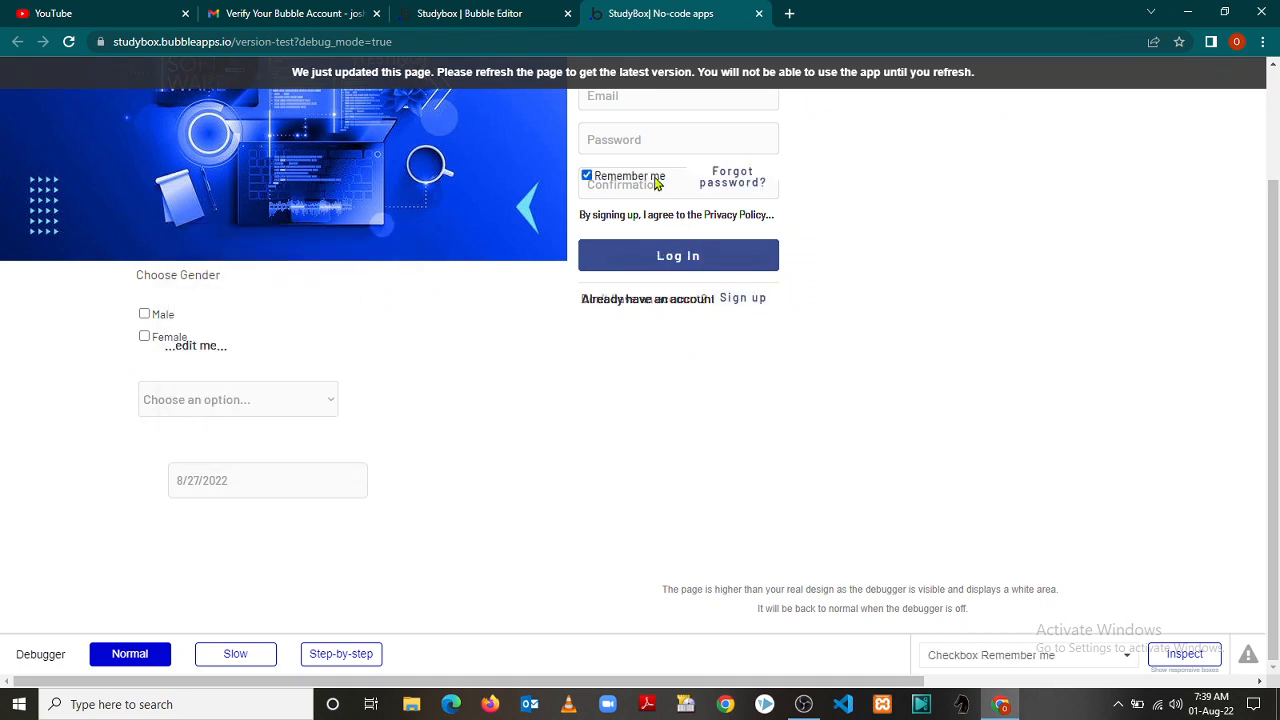
{"action": "left_click_drag", "start_coordinate": [655, 181], "coordinate": [824, 231]}
{"action": "left_click", "coordinate": [863, 237]}
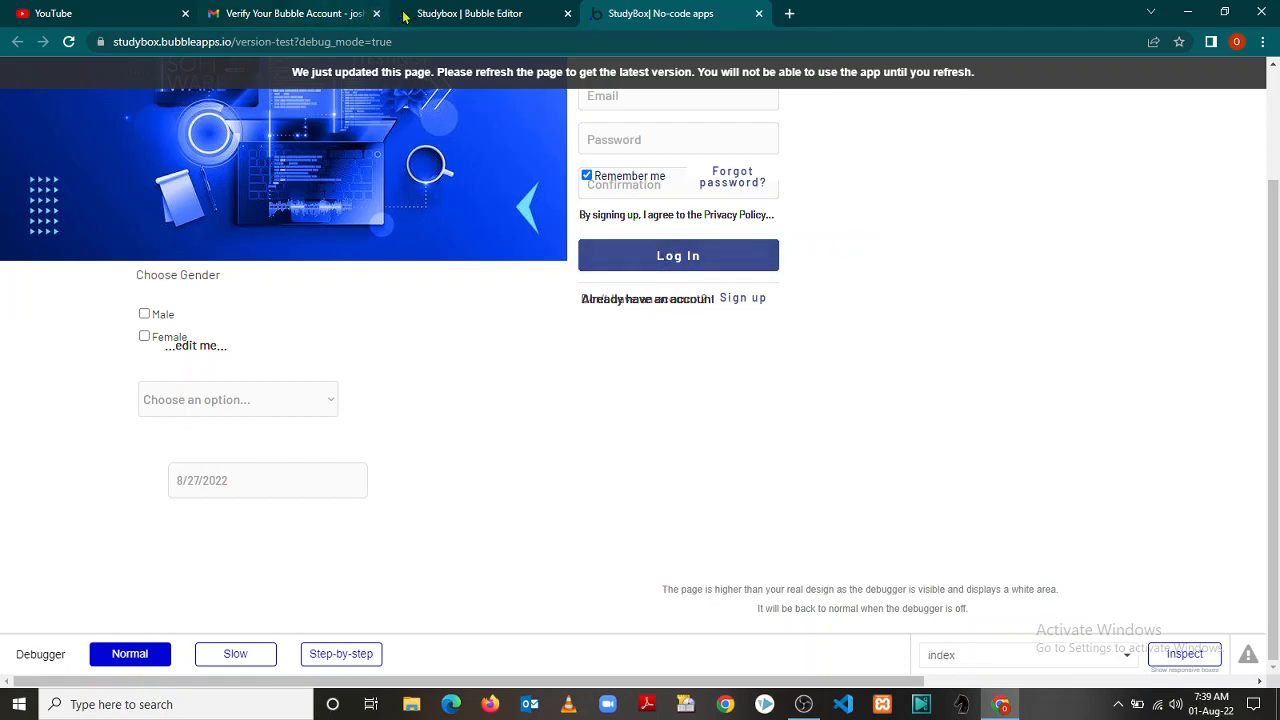
{"action": "left_click", "coordinate": [446, 13]}
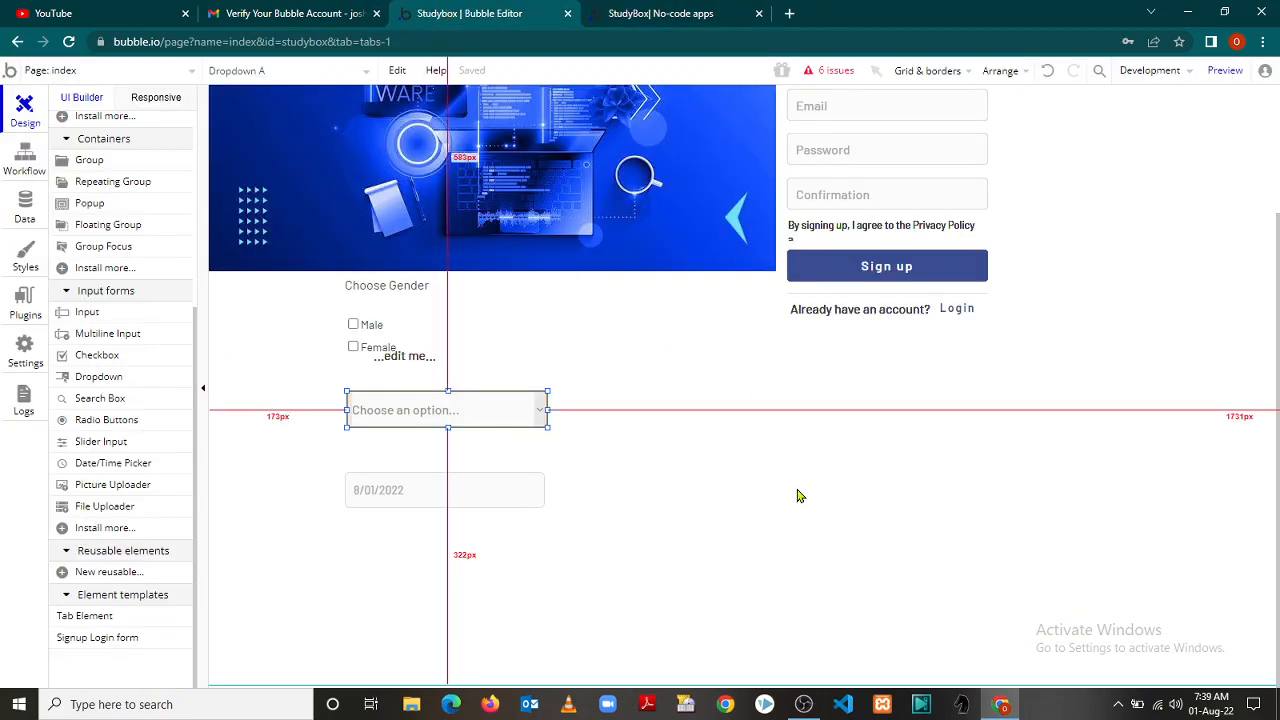
{"action": "left_click", "coordinate": [798, 495]}
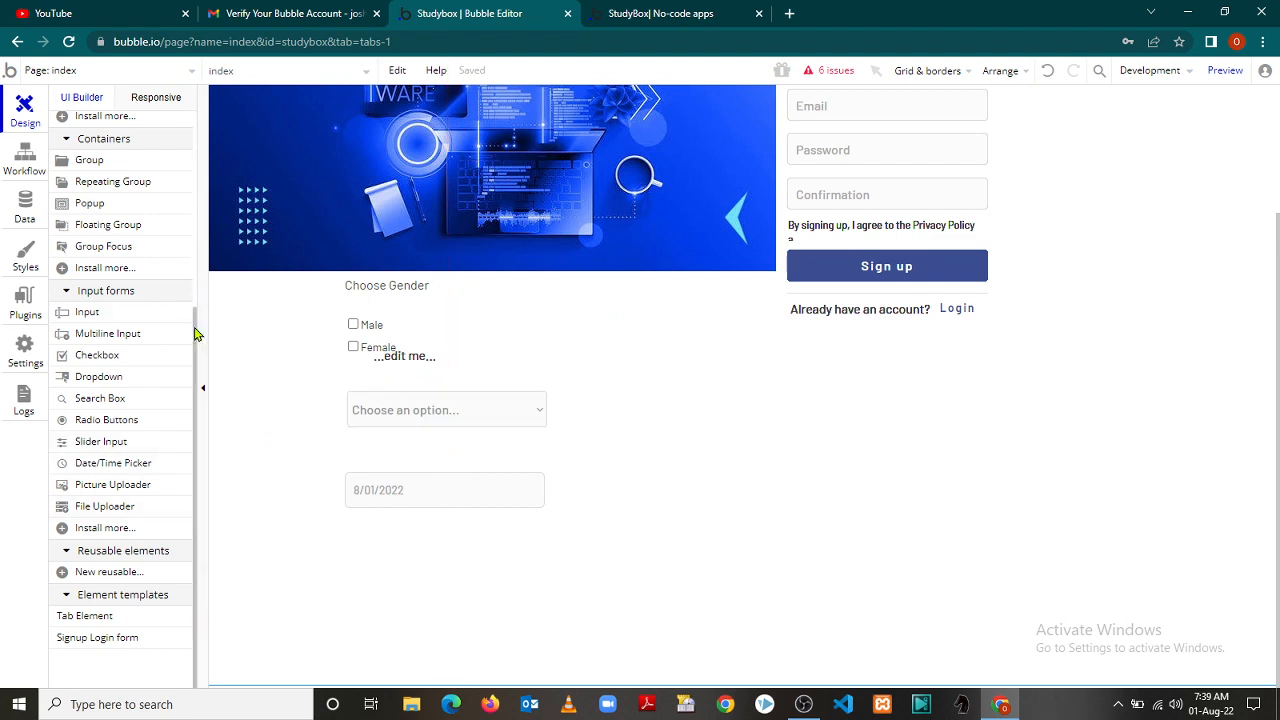
{"action": "left_click_drag", "start_coordinate": [196, 342], "coordinate": [200, 301]}
Browse the plugin marketplace, then close it without installing anything
{"action": "left_click", "coordinate": [92, 341]}
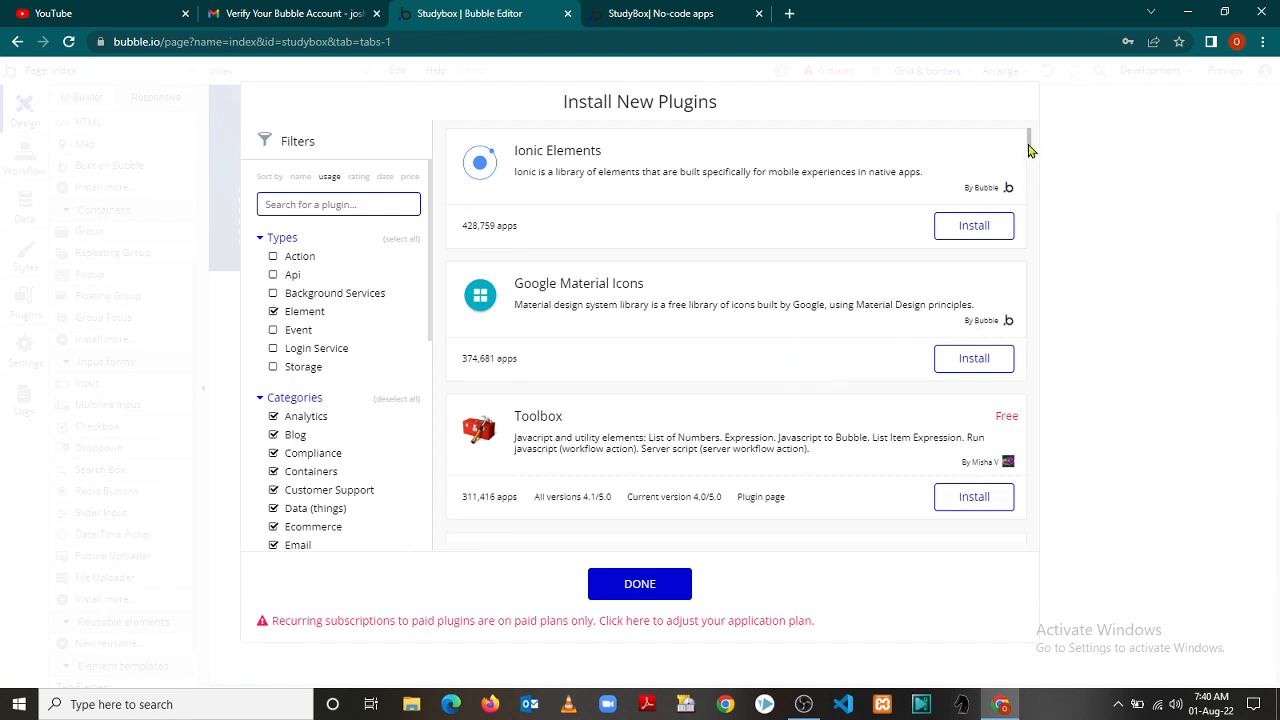
{"action": "left_click_drag", "start_coordinate": [1031, 147], "coordinate": [1040, 331]}
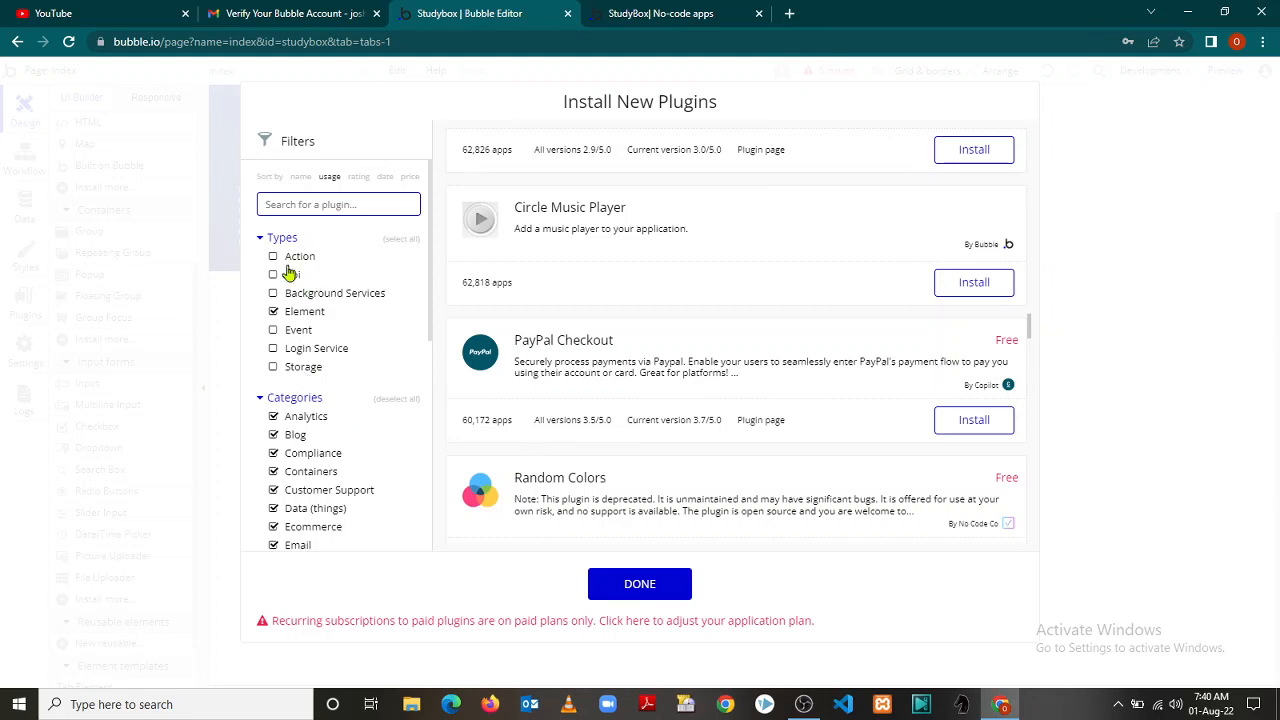
{"action": "mouse_move", "coordinate": [430, 320]}
{"action": "left_mouse_down"}
{"action": "mouse_move", "coordinate": [449, 535]}
{"action": "mouse_move", "coordinate": [447, 522]}
{"action": "left_mouse_up"}
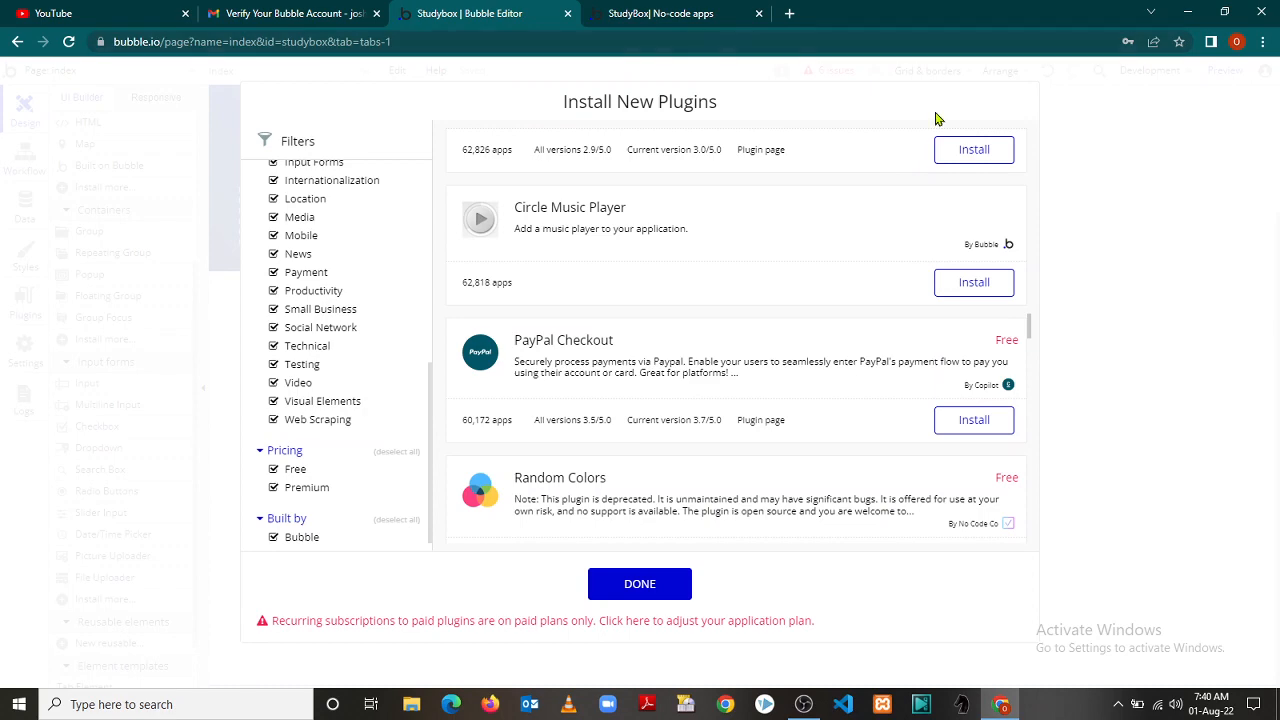
{"action": "left_click", "coordinate": [91, 136]}
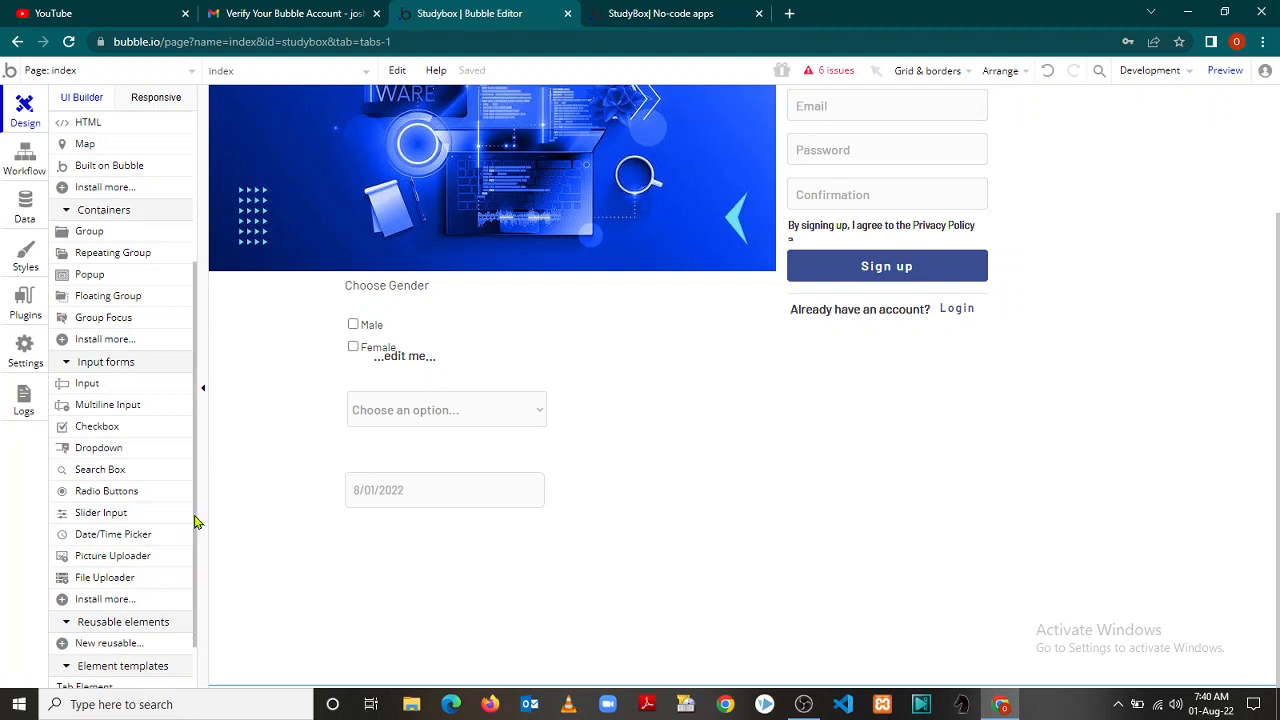
{"action": "left_click_drag", "start_coordinate": [193, 521], "coordinate": [191, 360]}
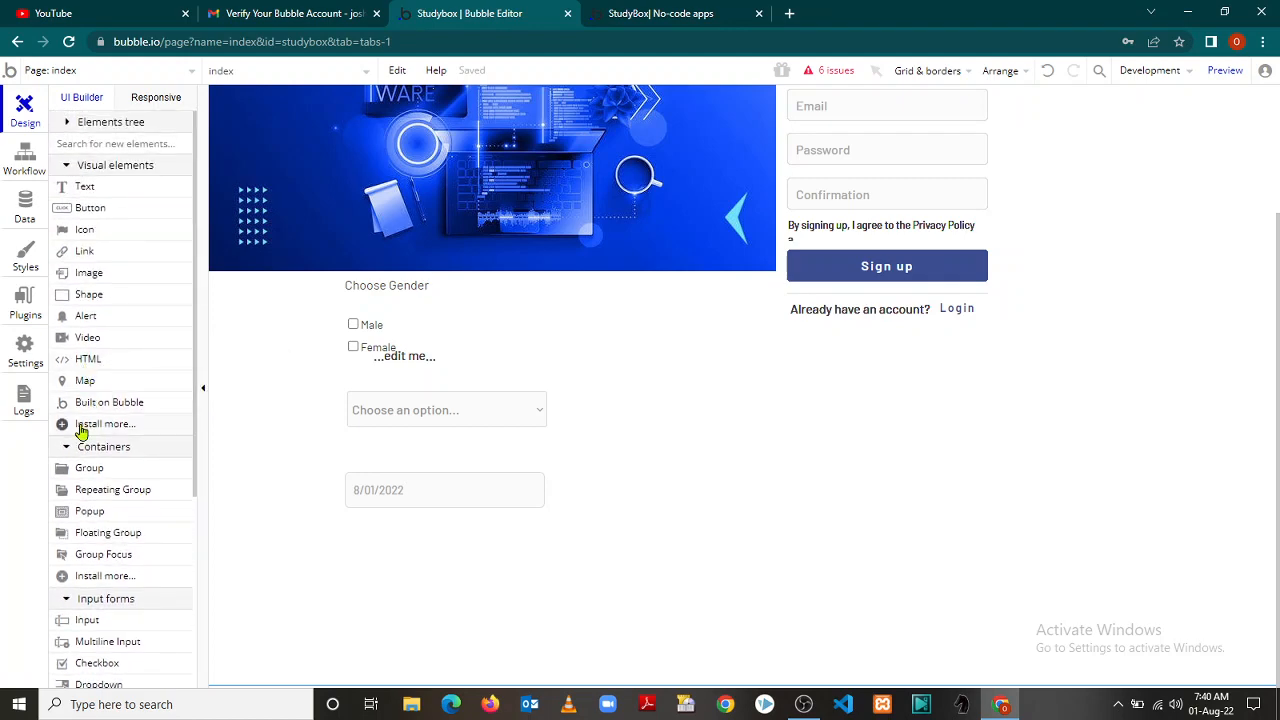
Filter the plugin marketplace to Background Services, Element, Storage and Login Service types
{"action": "left_click", "coordinate": [82, 428]}
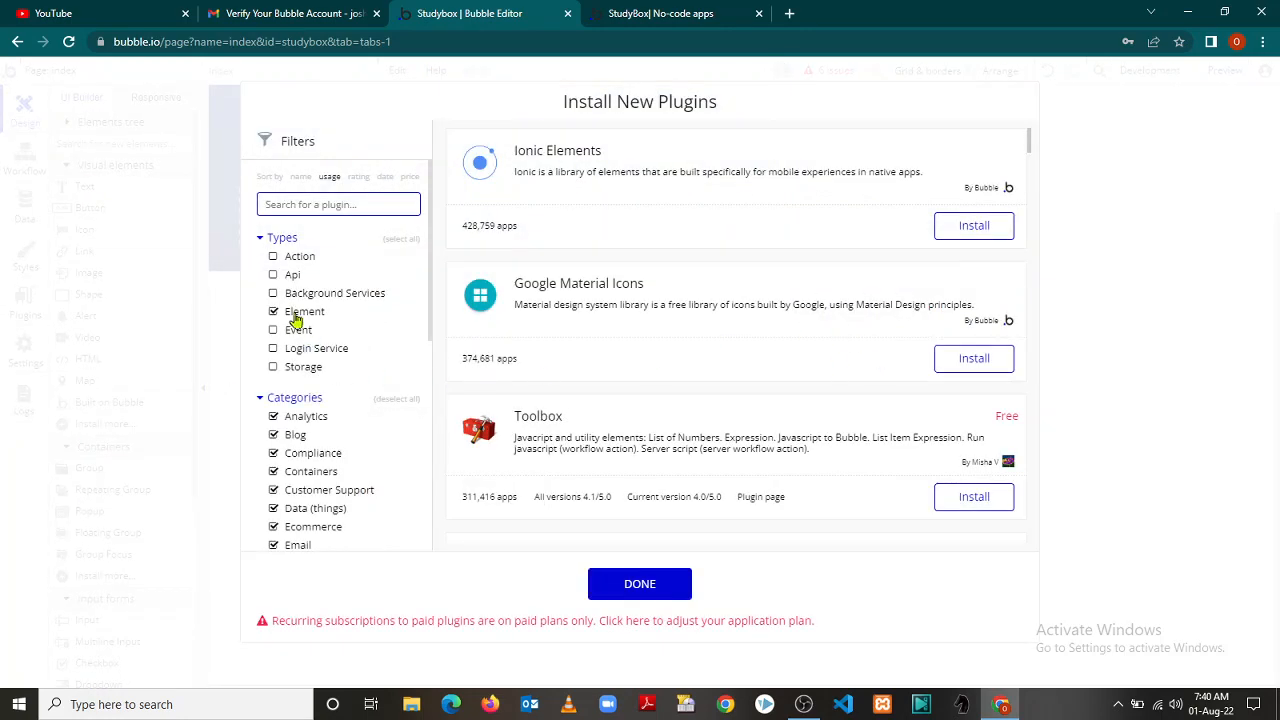
{"action": "left_click", "coordinate": [272, 295]}
{"action": "left_click", "coordinate": [305, 311]}
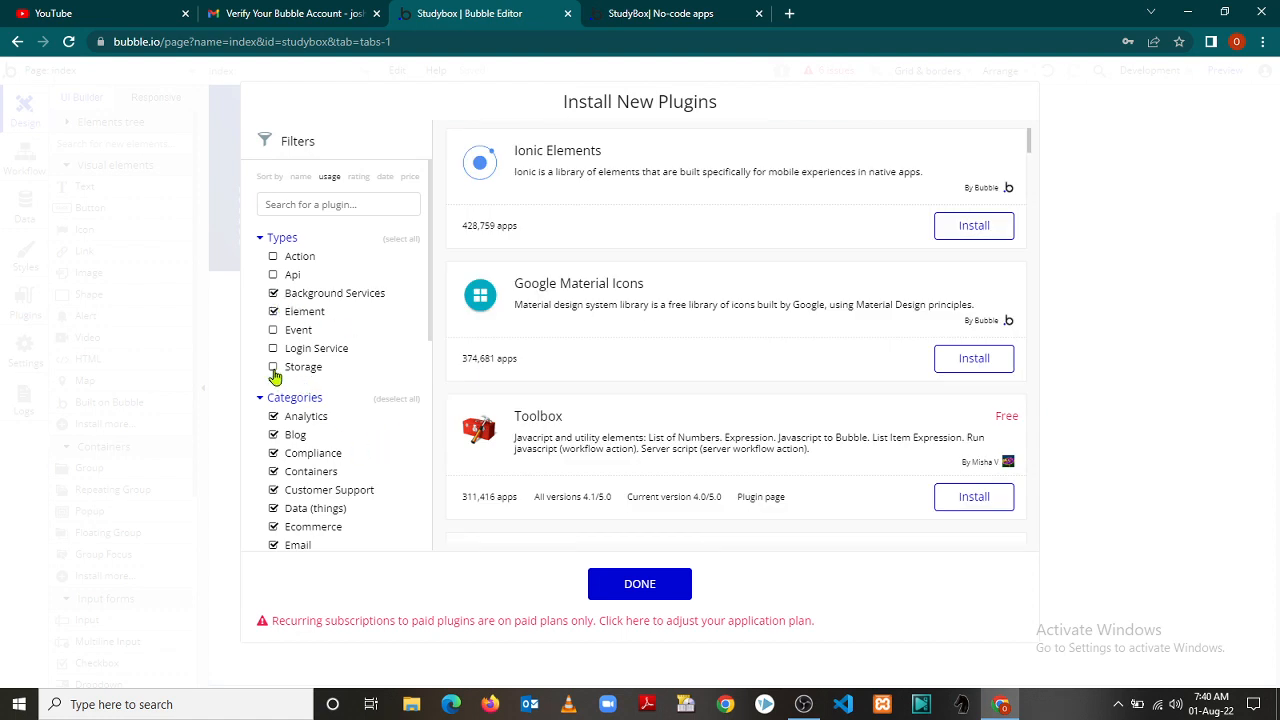
{"action": "left_click", "coordinate": [273, 367]}
{"action": "left_click", "coordinate": [273, 348]}
{"action": "left_click_drag", "start_coordinate": [1030, 143], "coordinate": [1036, 172]}
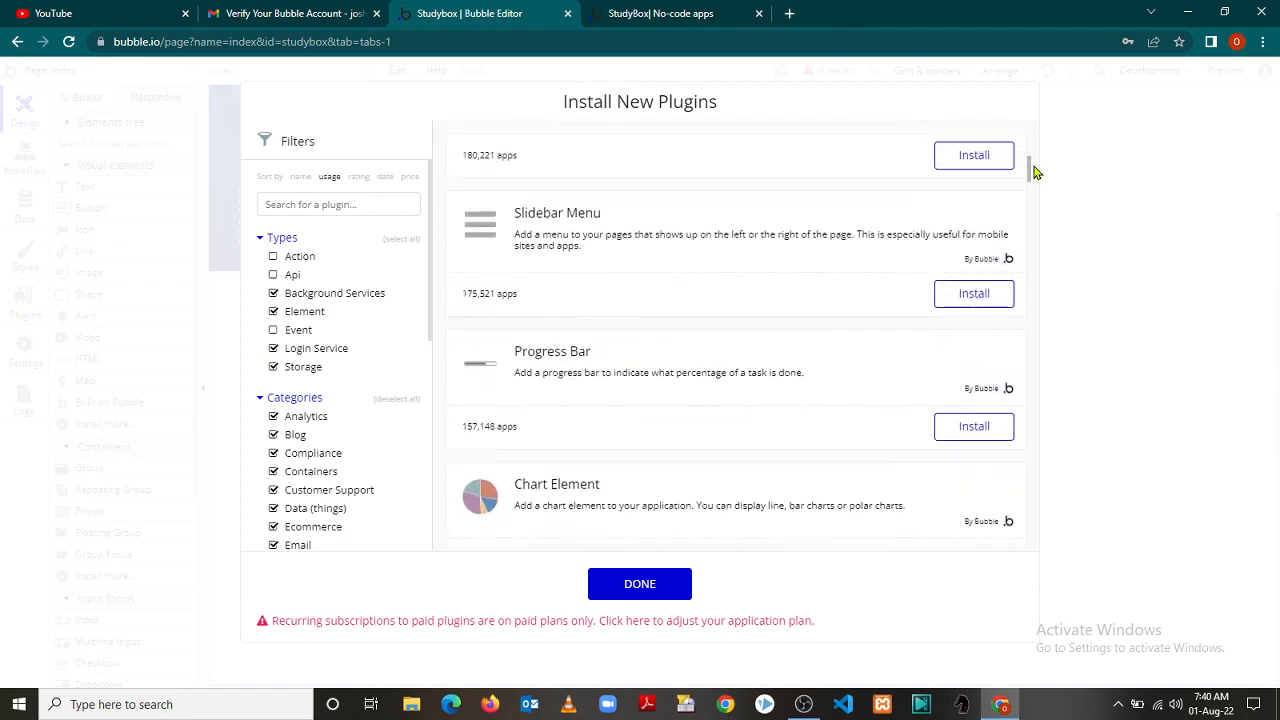
Install the Slidebar Menu, Progress Bar and File Downloader plugins and close the marketplace
{"action": "left_click", "coordinate": [946, 302]}
{"action": "left_click", "coordinate": [988, 424]}
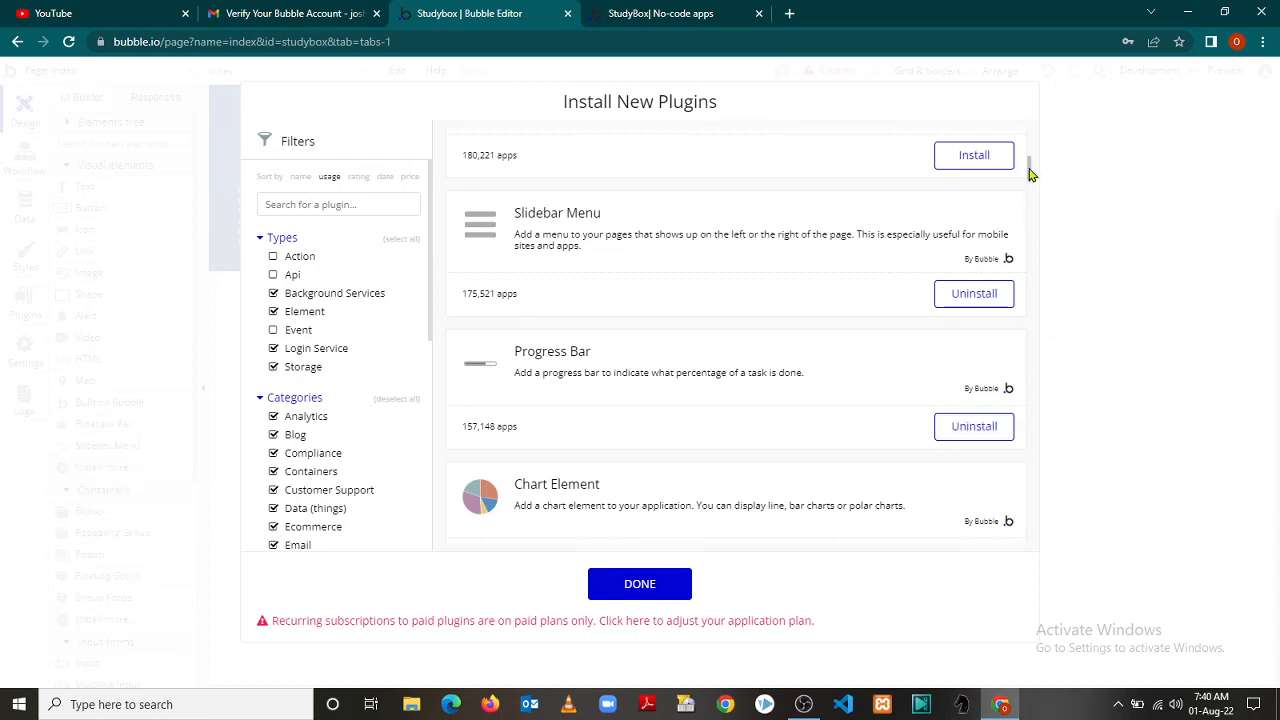
{"action": "scroll", "coordinate": [1031, 175], "scroll_direction": "down", "scroll_amount": 3}
{"action": "scroll", "coordinate": [1033, 191], "scroll_direction": "down", "scroll_amount": 2}
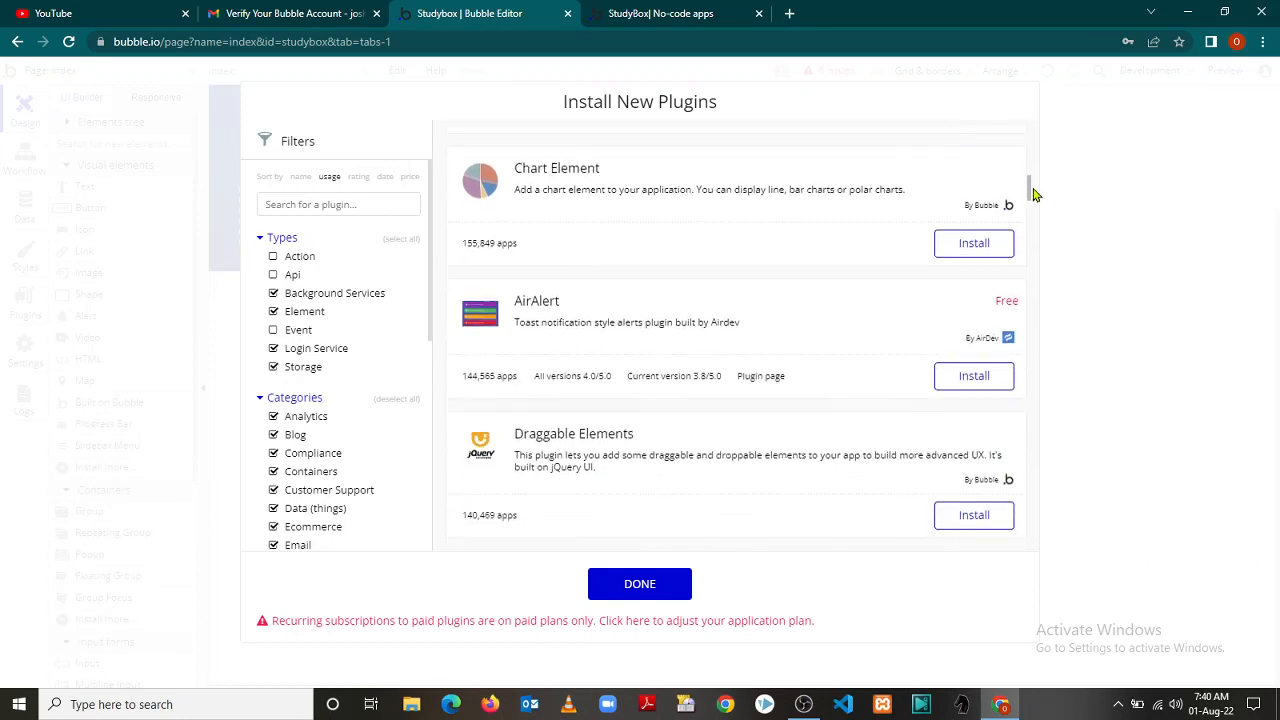
{"action": "scroll", "coordinate": [1036, 200], "scroll_direction": "down", "scroll_amount": 5}
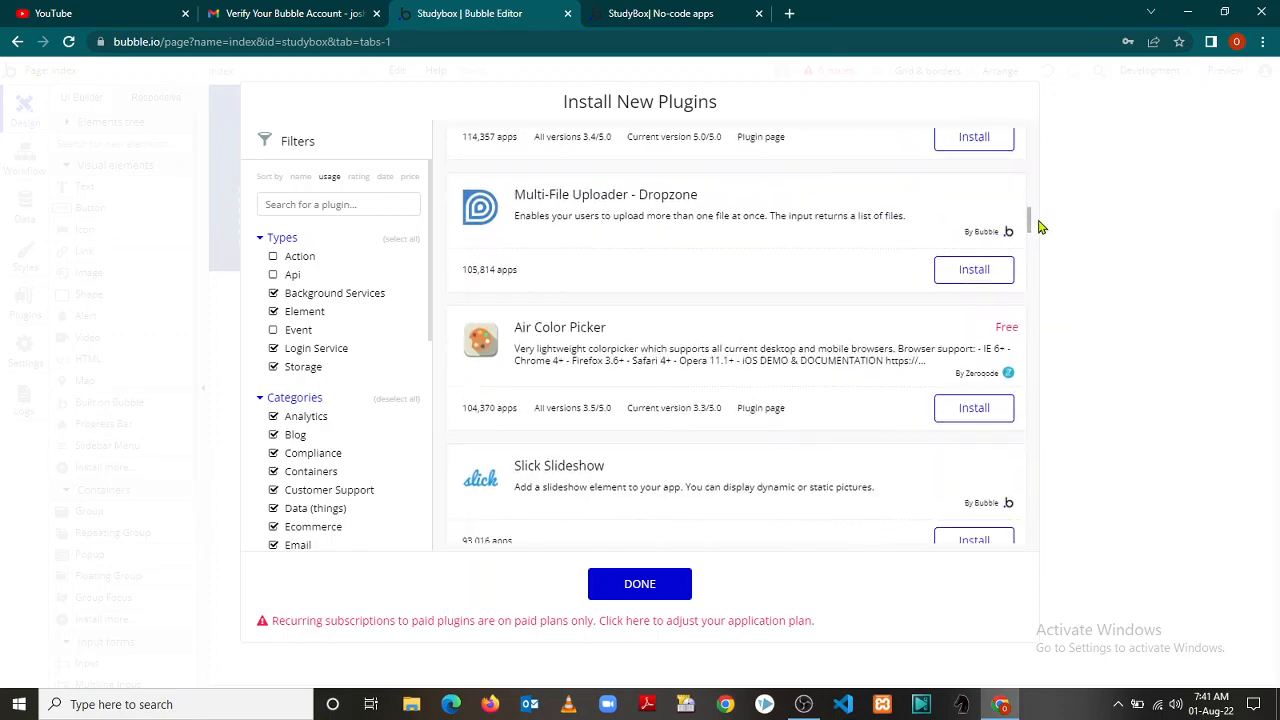
{"action": "scroll", "coordinate": [1038, 234], "scroll_direction": "down", "scroll_amount": 6}
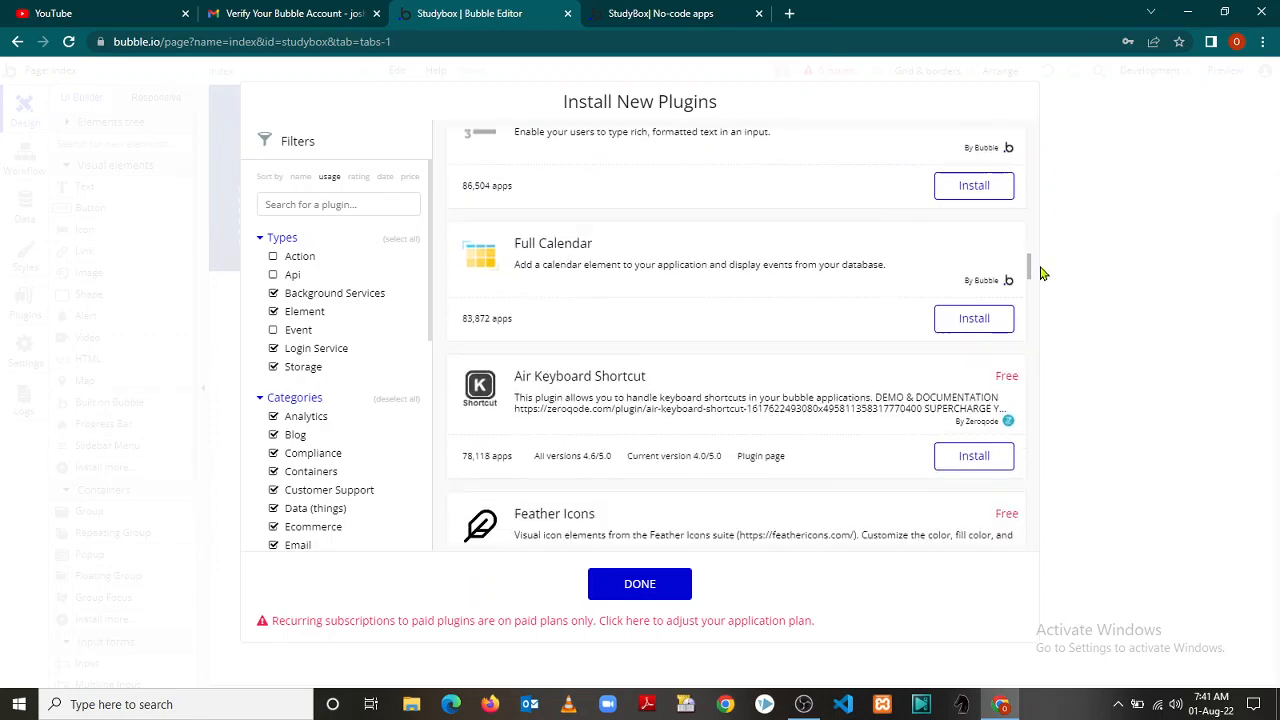
{"action": "scroll", "coordinate": [1040, 281], "scroll_direction": "down", "scroll_amount": 8}
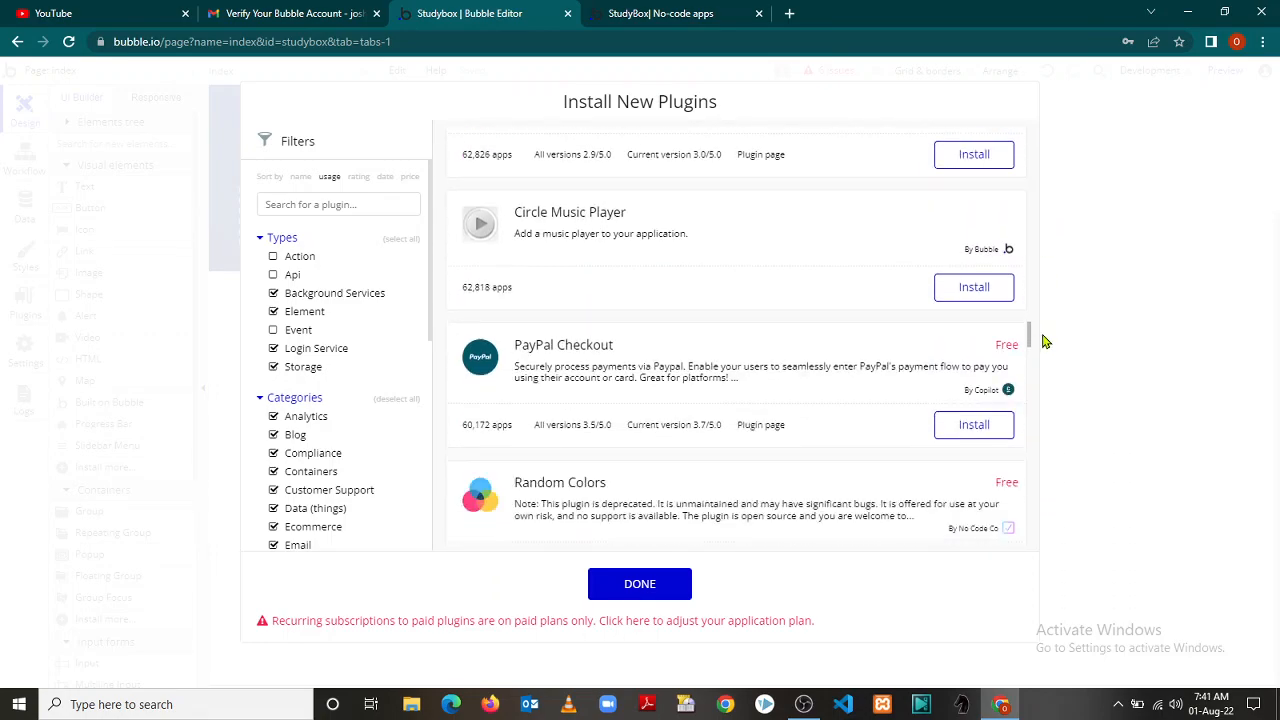
{"action": "left_click_drag", "start_coordinate": [1042, 358], "coordinate": [1048, 380]}
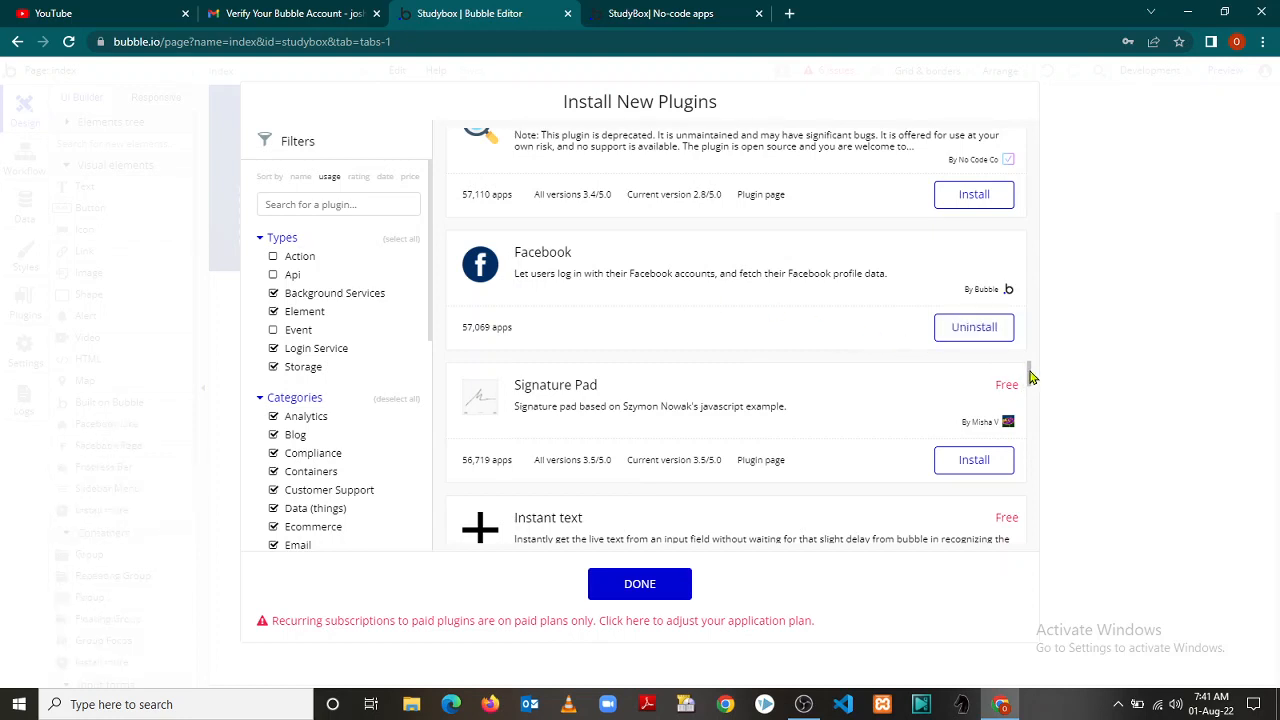
{"action": "left_click_drag", "start_coordinate": [1032, 378], "coordinate": [1050, 546]}
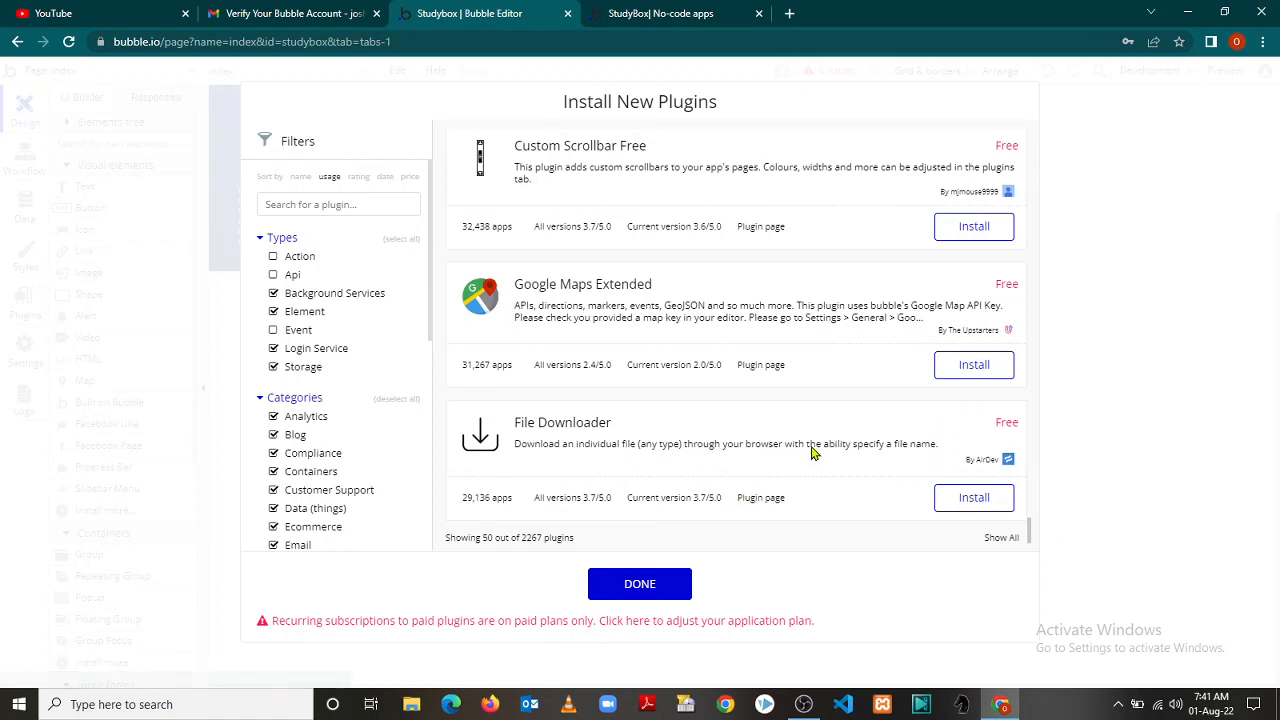
{"action": "left_click", "coordinate": [955, 500]}
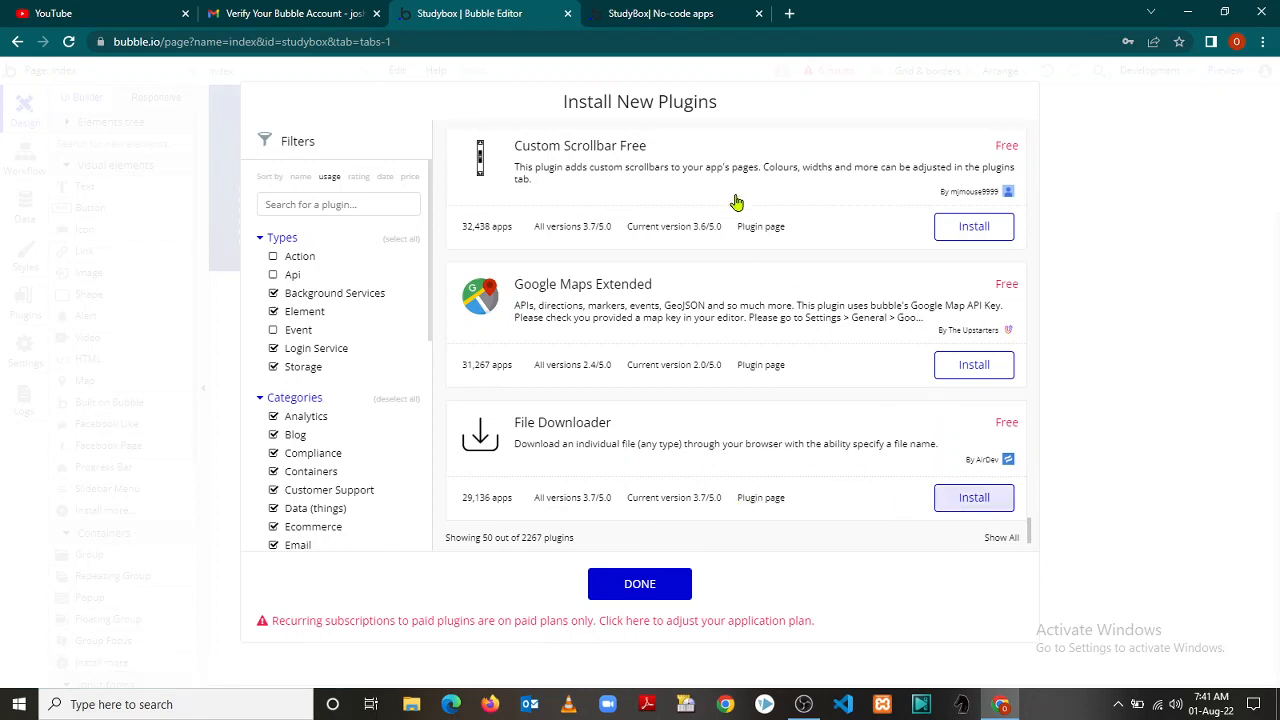
{"action": "left_click", "coordinate": [640, 586]}
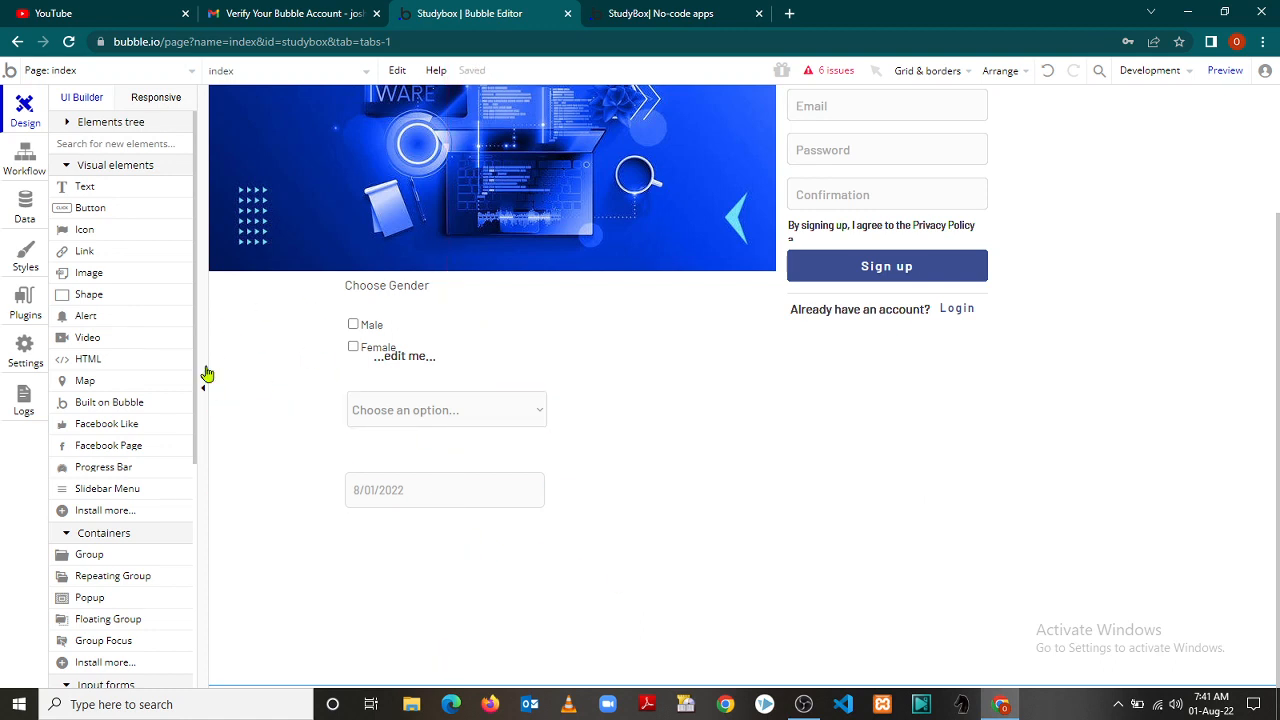
Place a Slidebar Menu on the page with options Menu, Login, Sign Up and Terms And Conditions
{"action": "left_click_drag", "start_coordinate": [195, 360], "coordinate": [201, 418]}
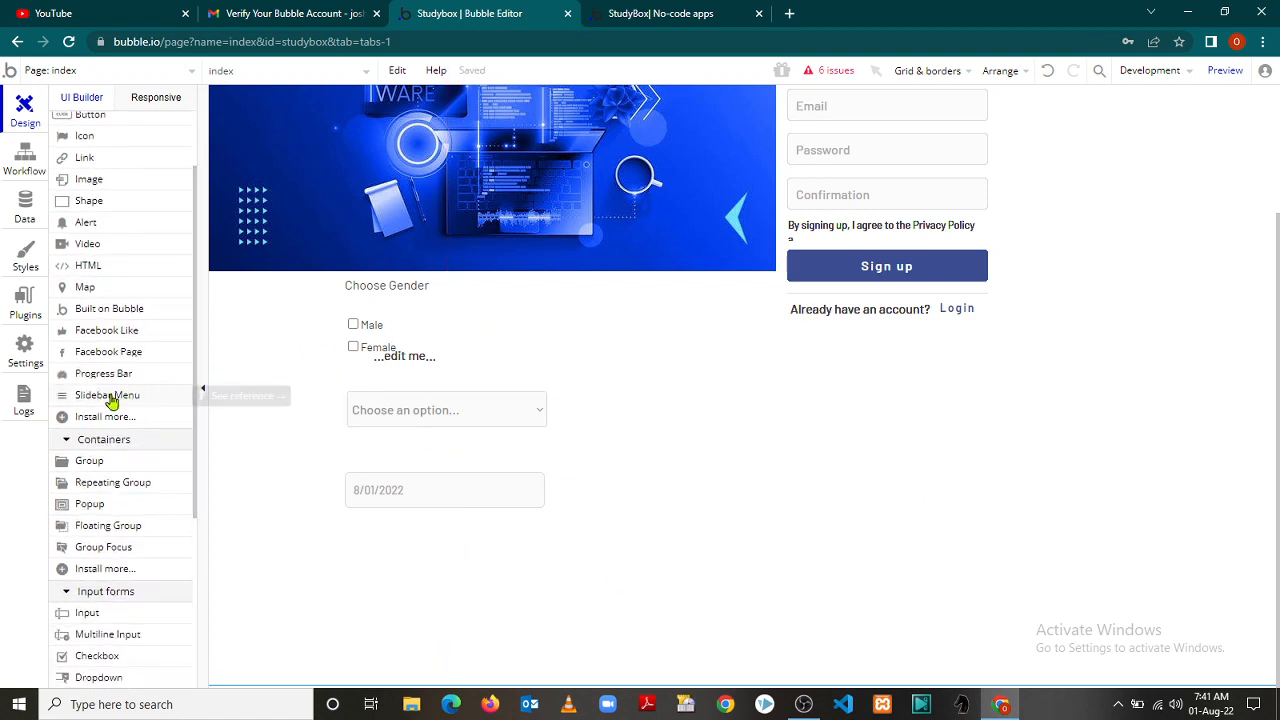
{"action": "left_click_drag", "start_coordinate": [112, 400], "coordinate": [252, 330]}
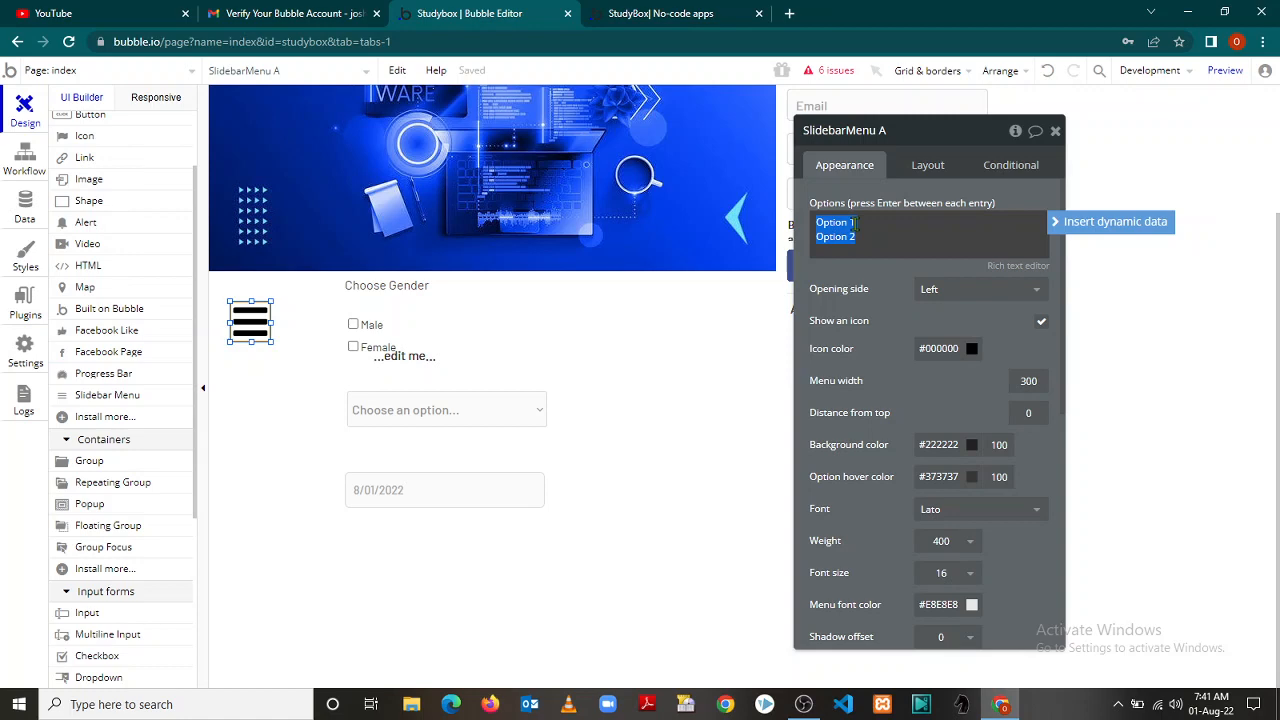
{"action": "type", "text": "Menu"}
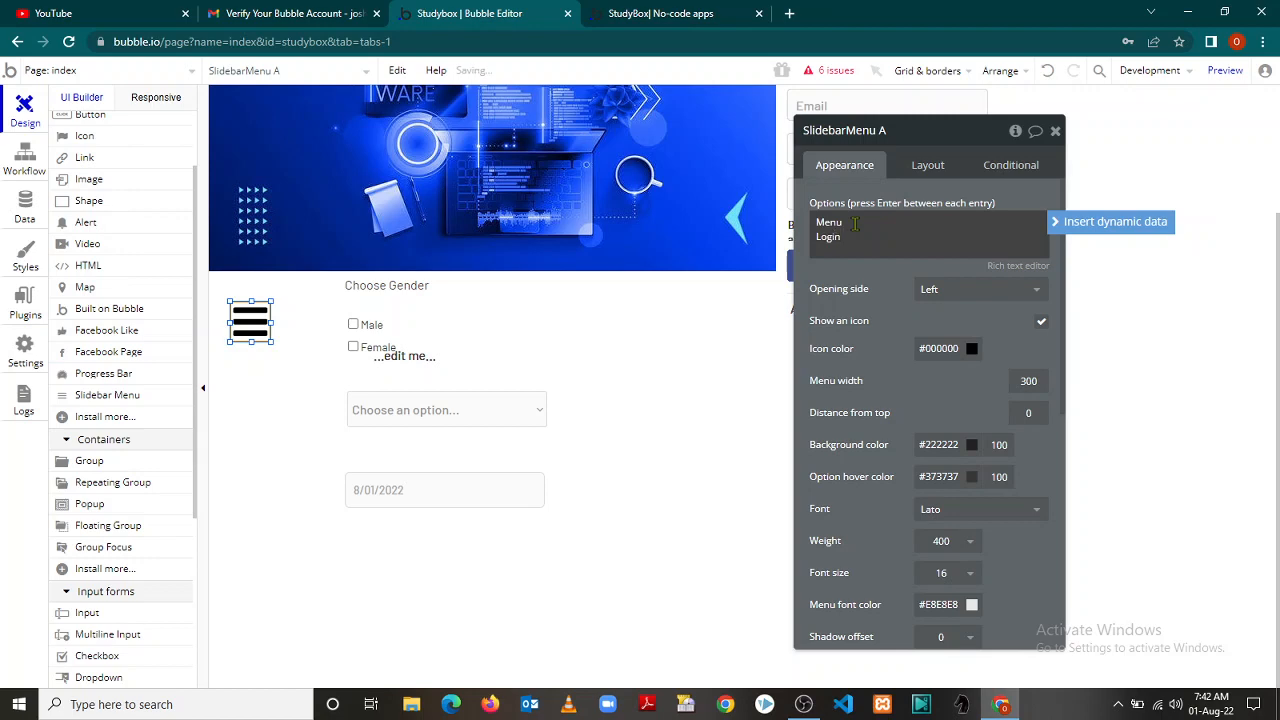
{"action": "key", "text": "Return"}
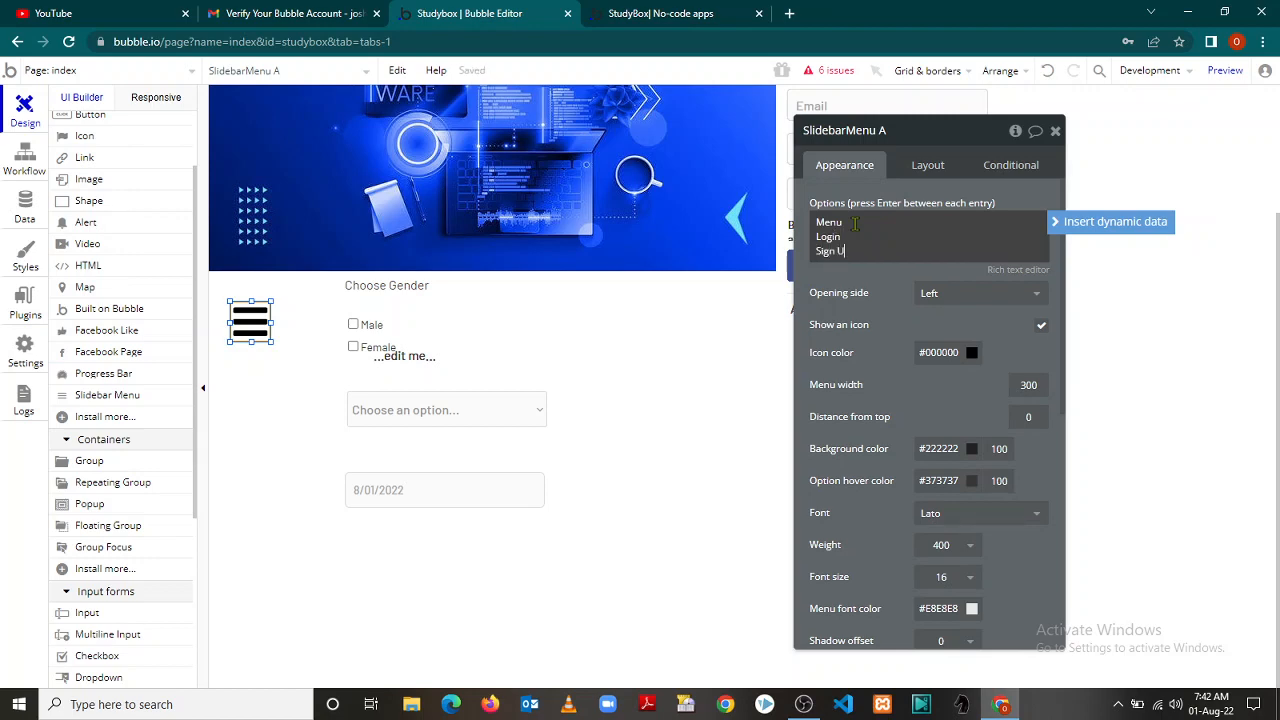
{"action": "type", "text": "Sign Up"}
{"action": "key", "text": "Return"}
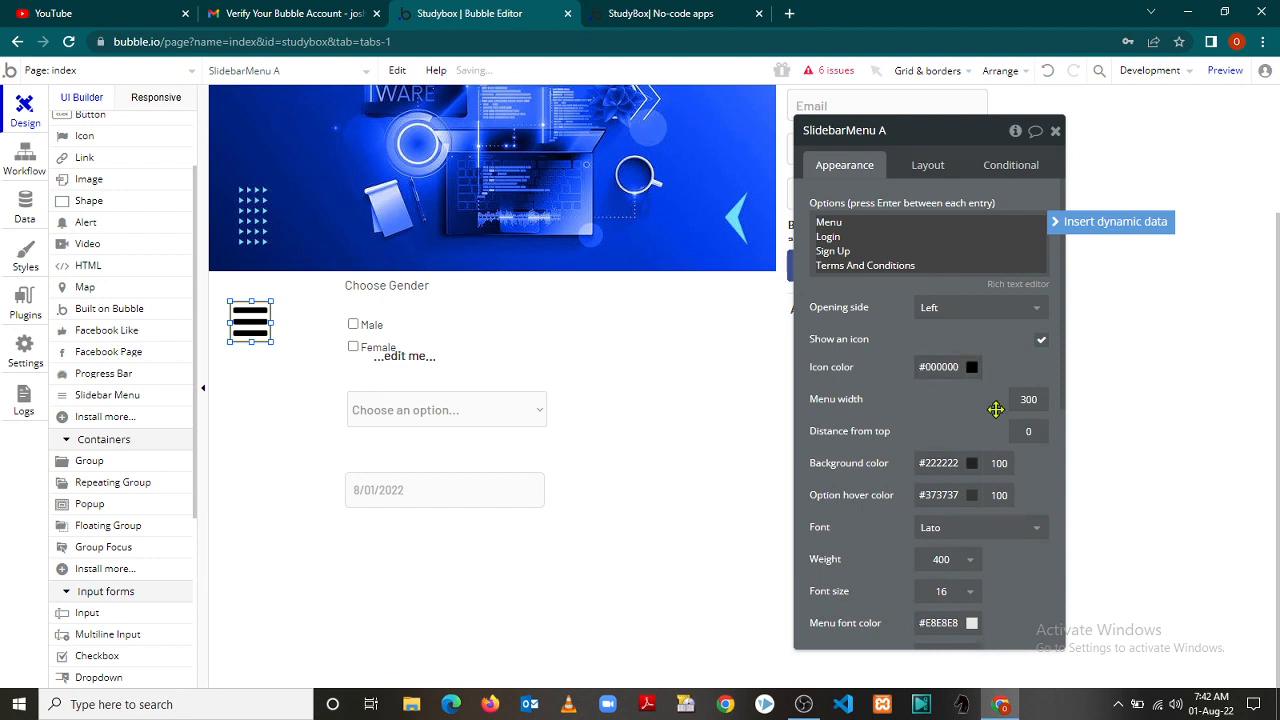
{"action": "left_click", "coordinate": [1055, 133]}
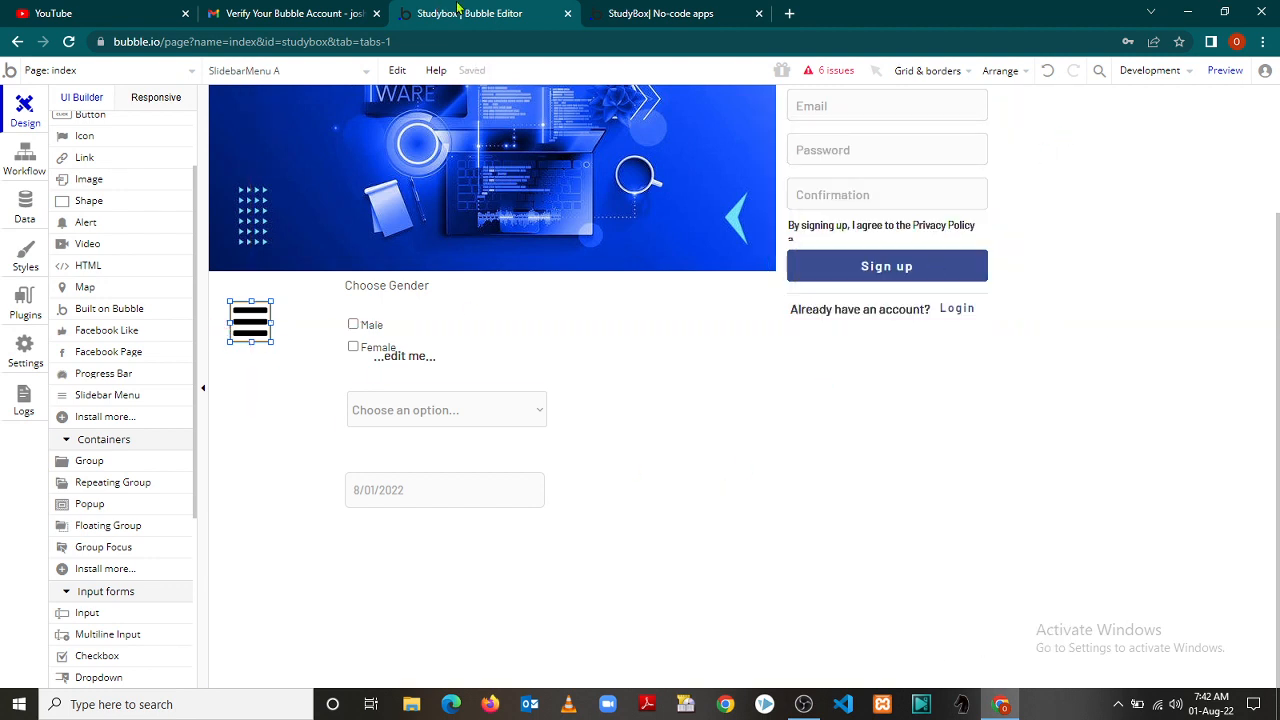
{"action": "left_click", "coordinate": [647, 12]}
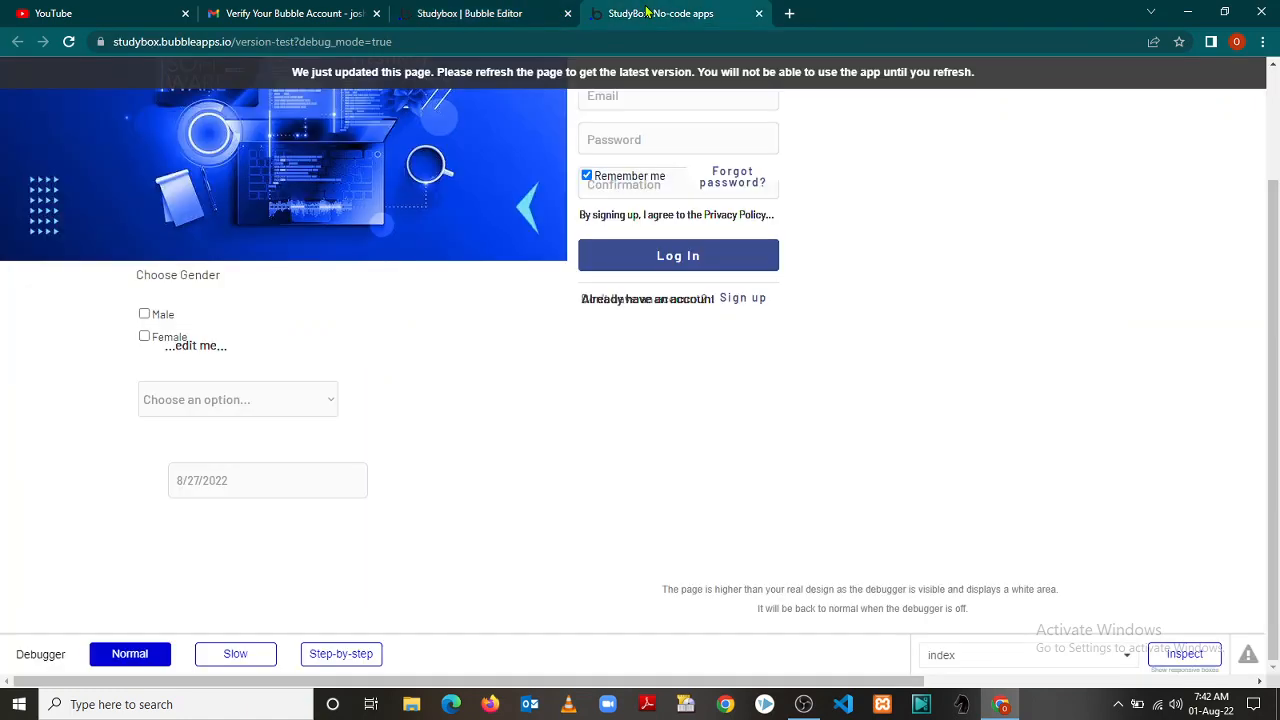
{"action": "left_click", "coordinate": [69, 42]}
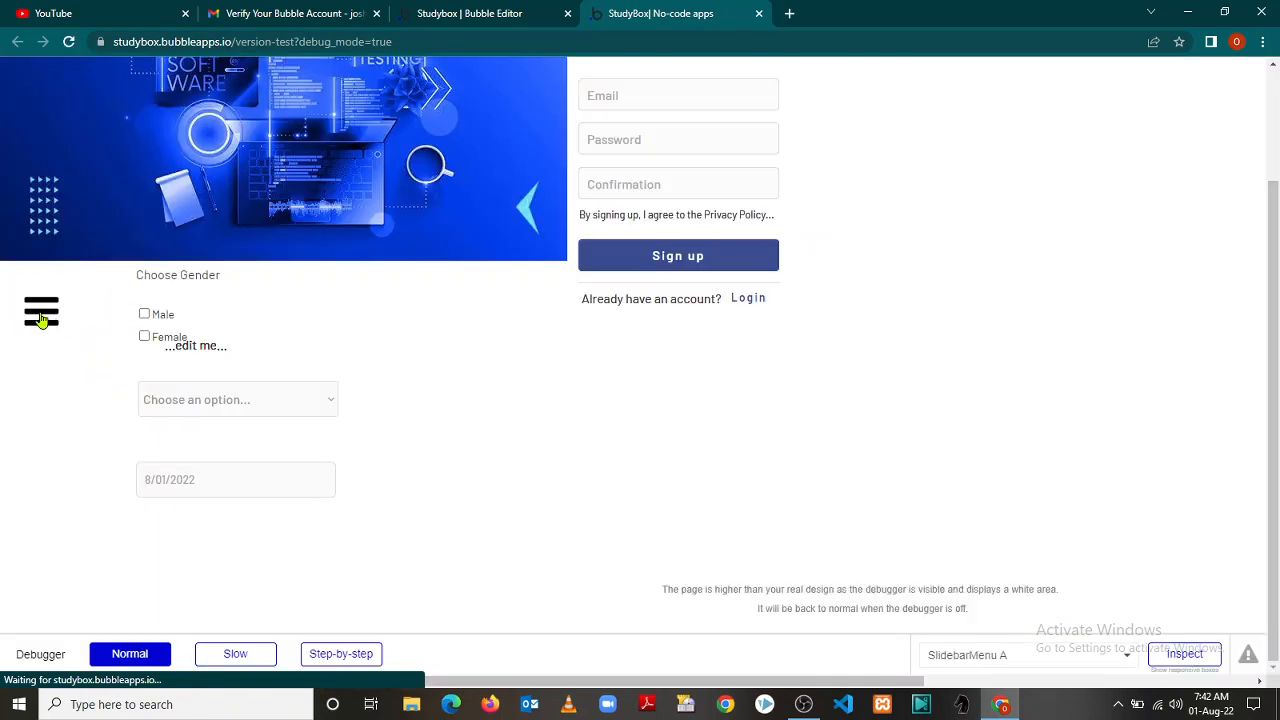
{"action": "left_click", "coordinate": [41, 318]}
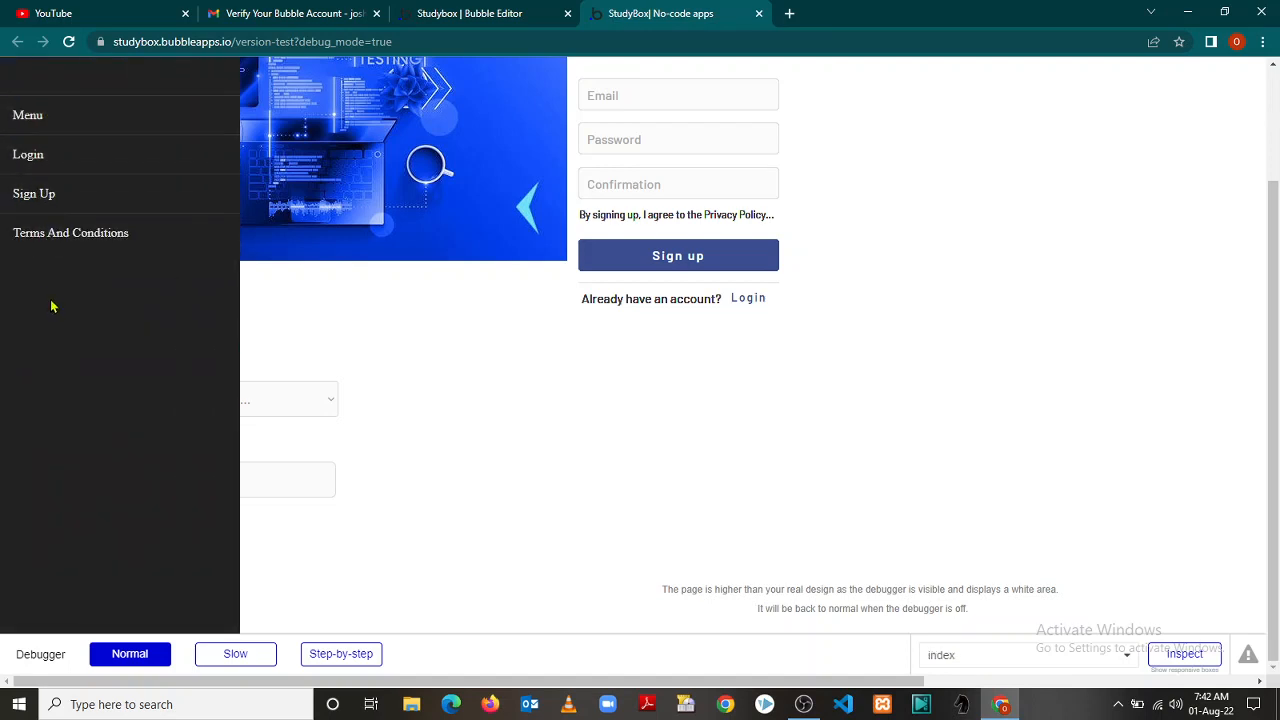
{"action": "left_click", "coordinate": [664, 389]}
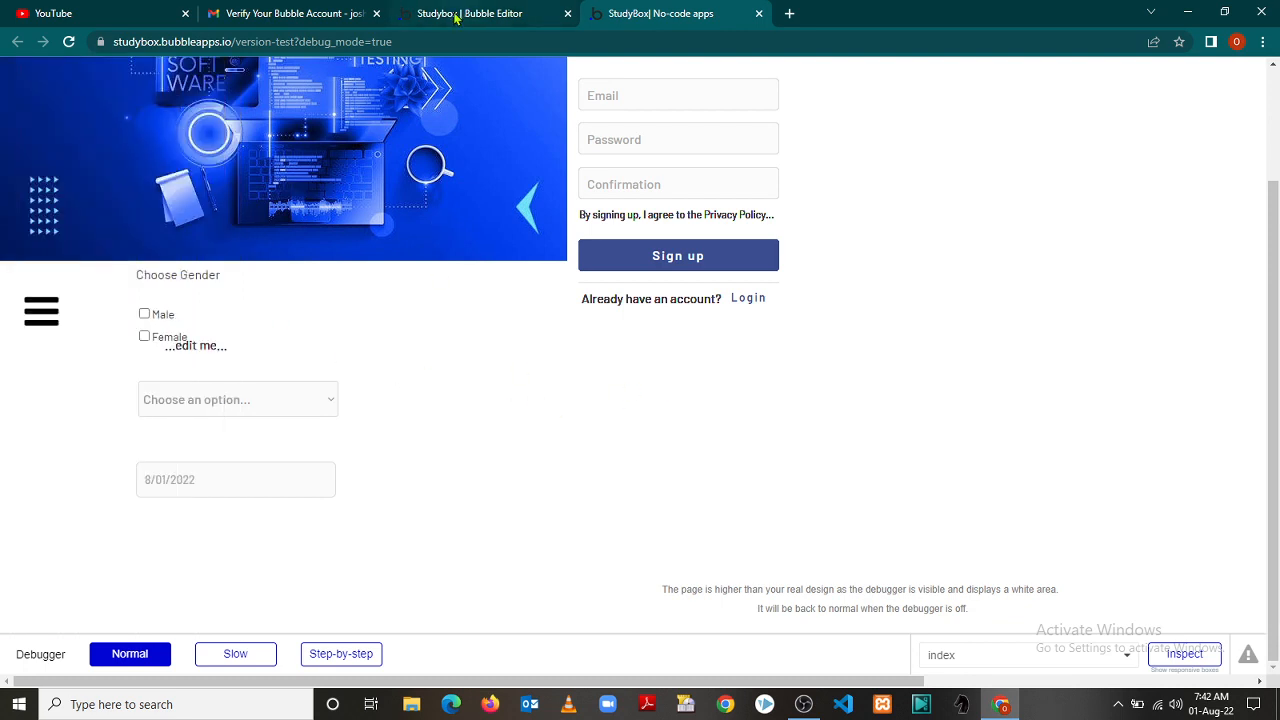
{"action": "left_click", "coordinate": [455, 14]}
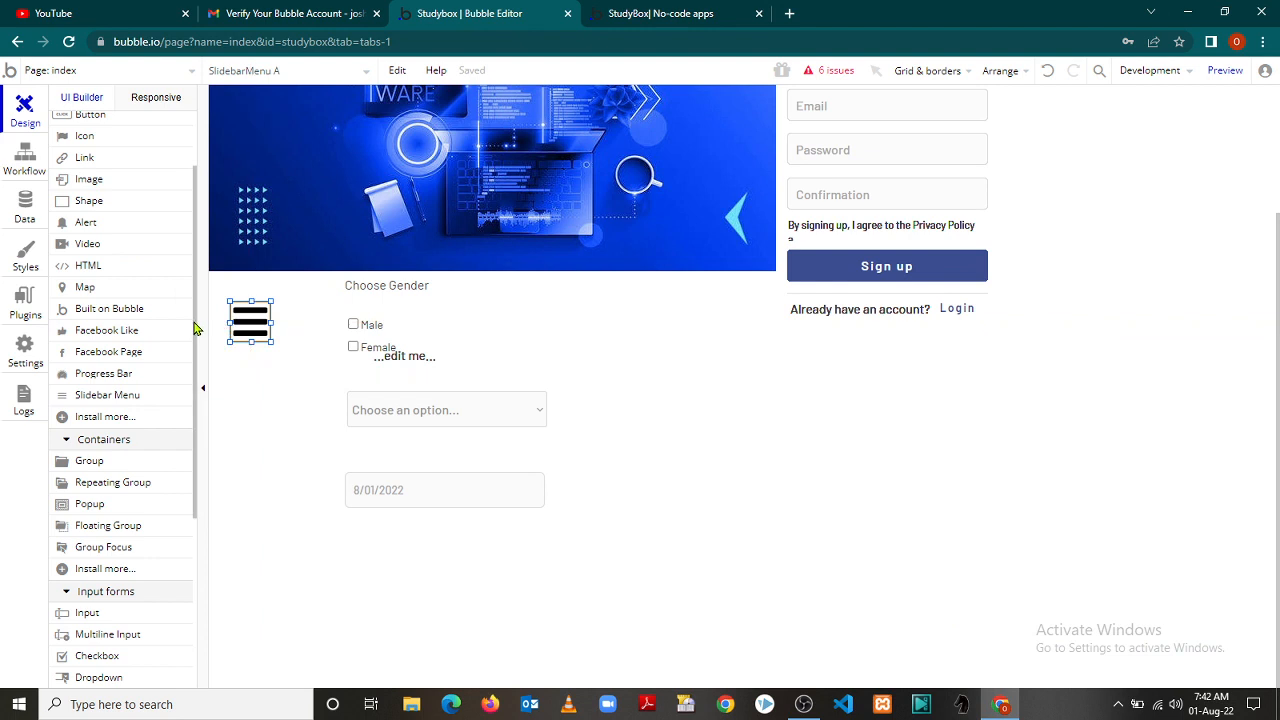
{"action": "left_click_drag", "start_coordinate": [195, 328], "coordinate": [198, 367]}
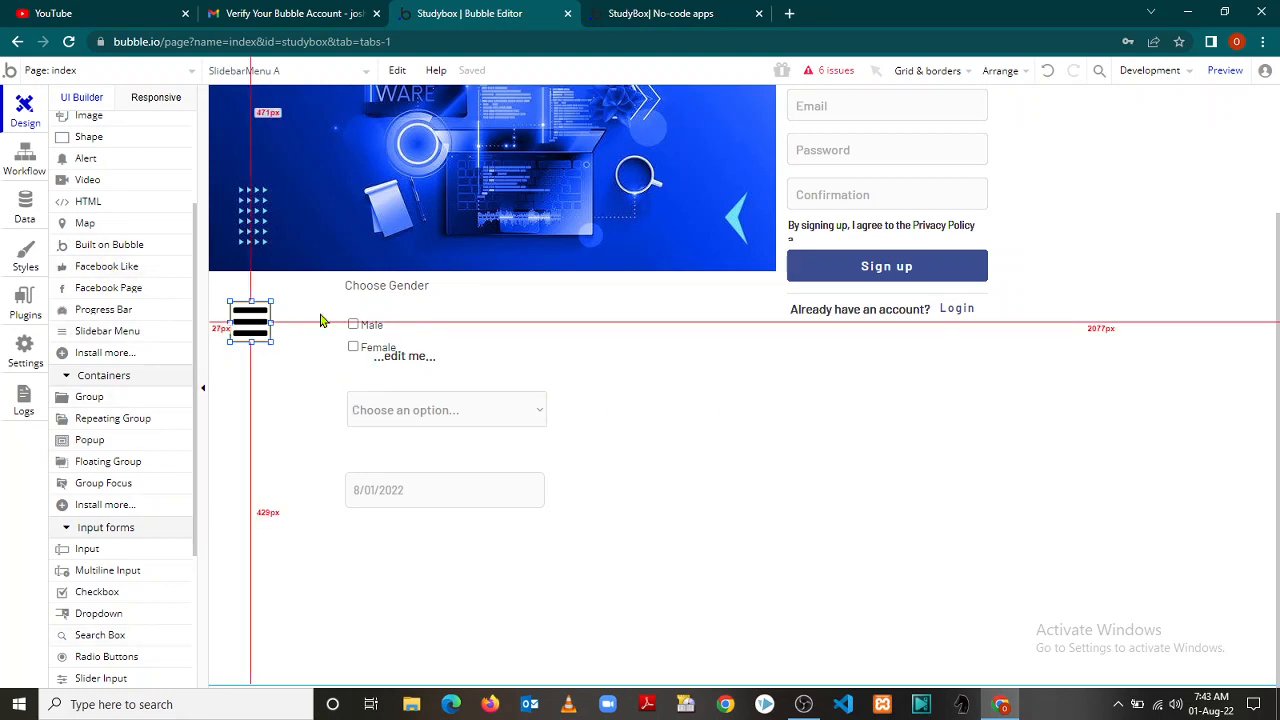
{"action": "left_click", "coordinate": [106, 243]}
{"action": "left_click", "coordinate": [100, 355]}
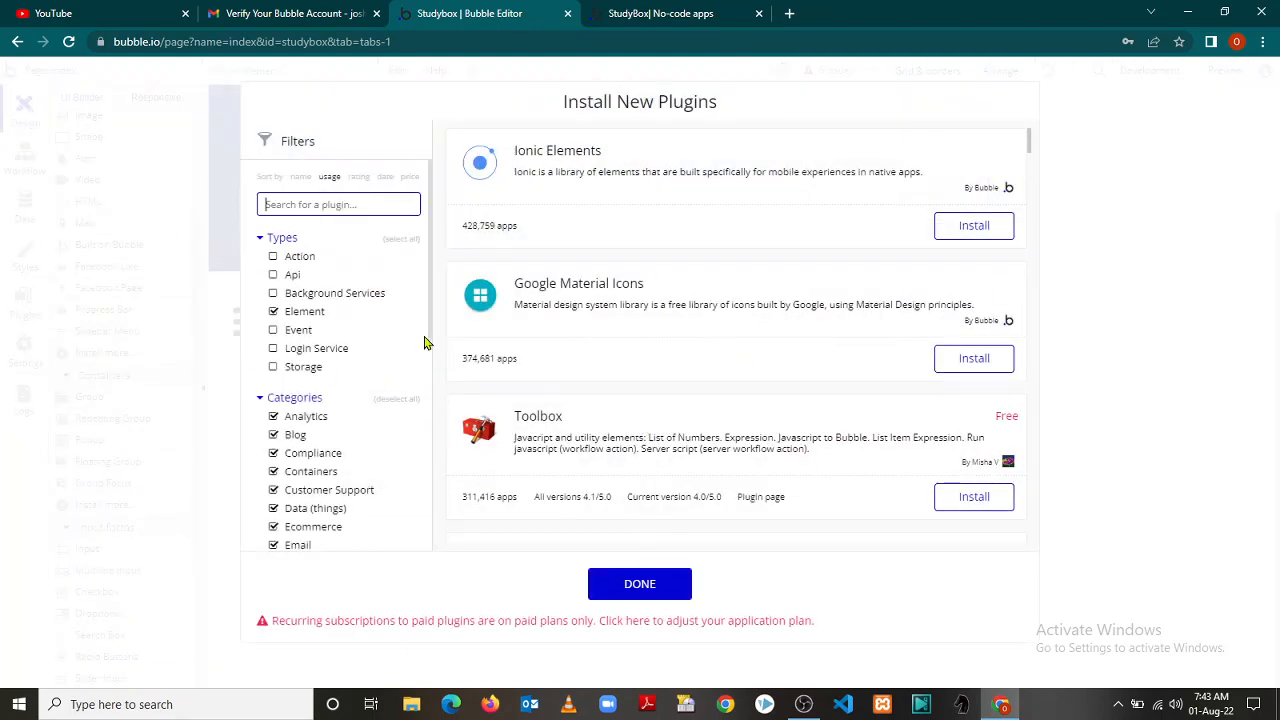
{"action": "scroll", "coordinate": [435, 348], "scroll_direction": "down", "scroll_amount": 1}
{"action": "scroll", "coordinate": [436, 355], "scroll_direction": "down", "scroll_amount": 3}
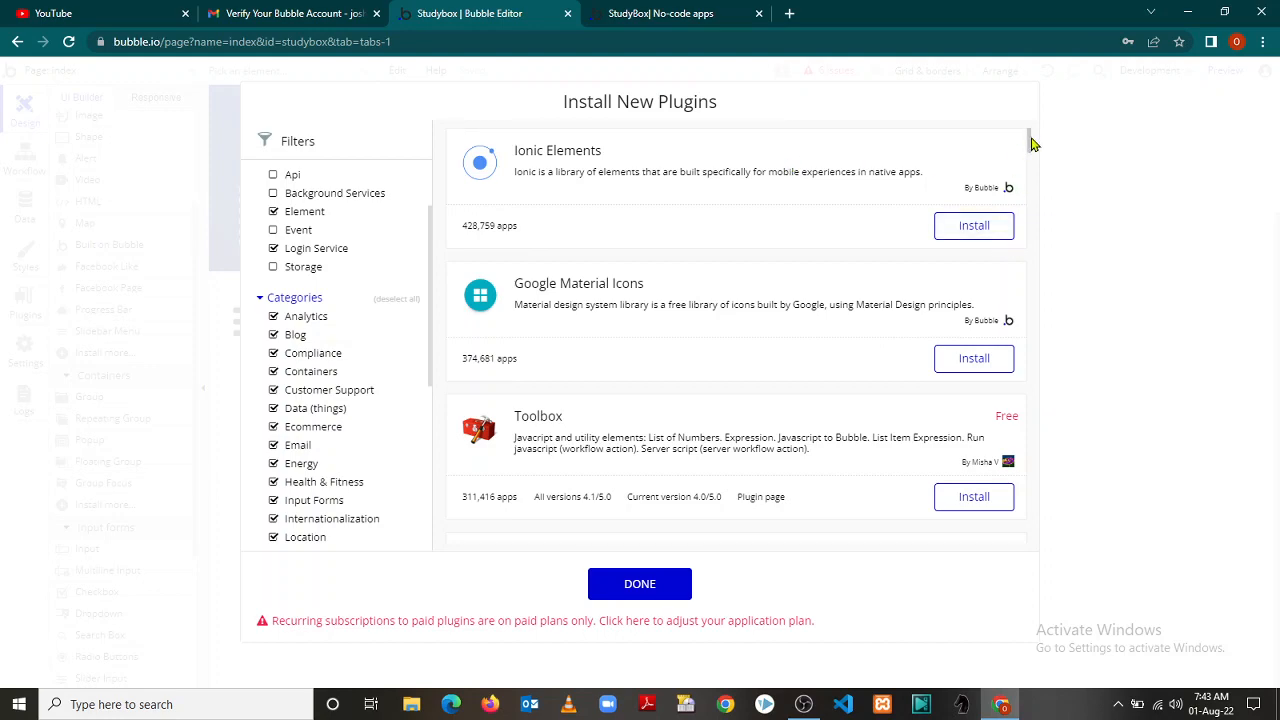
{"action": "scroll", "coordinate": [1033, 166], "scroll_direction": "down", "scroll_amount": 3}
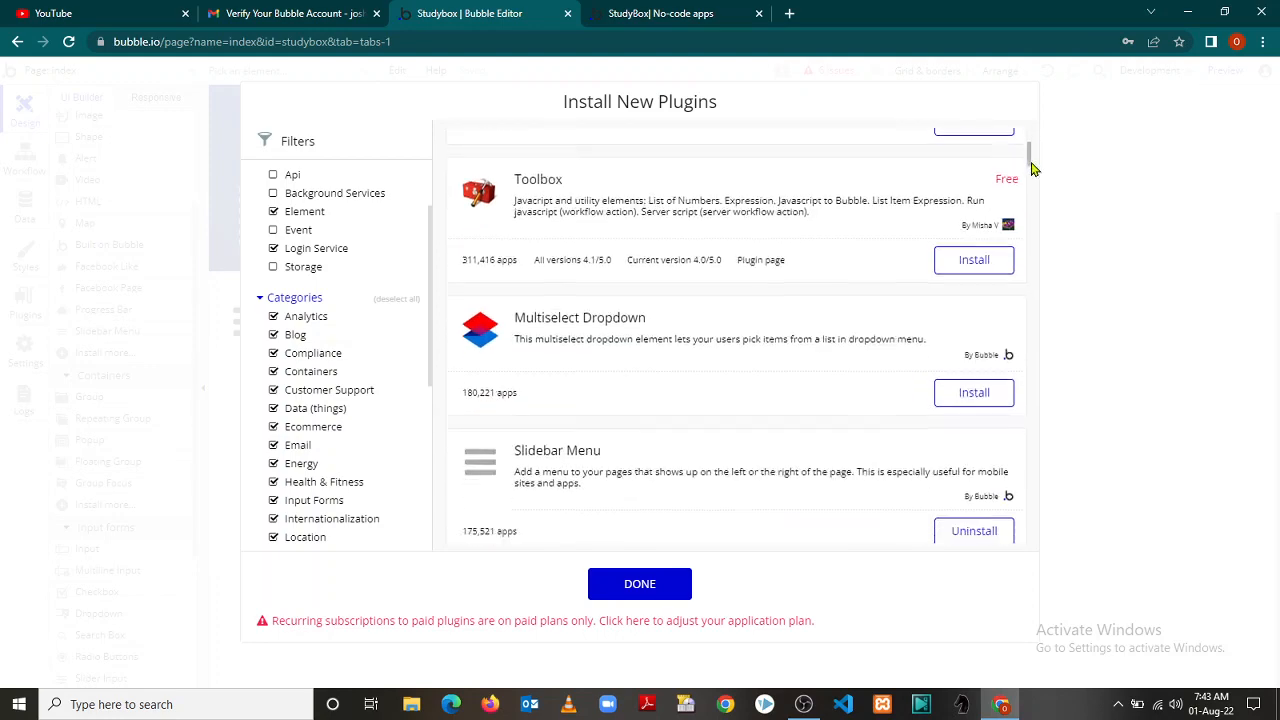
{"action": "left_click_drag", "start_coordinate": [1033, 170], "coordinate": [1038, 430]}
{"action": "left_click_drag", "start_coordinate": [1035, 447], "coordinate": [1043, 549]}
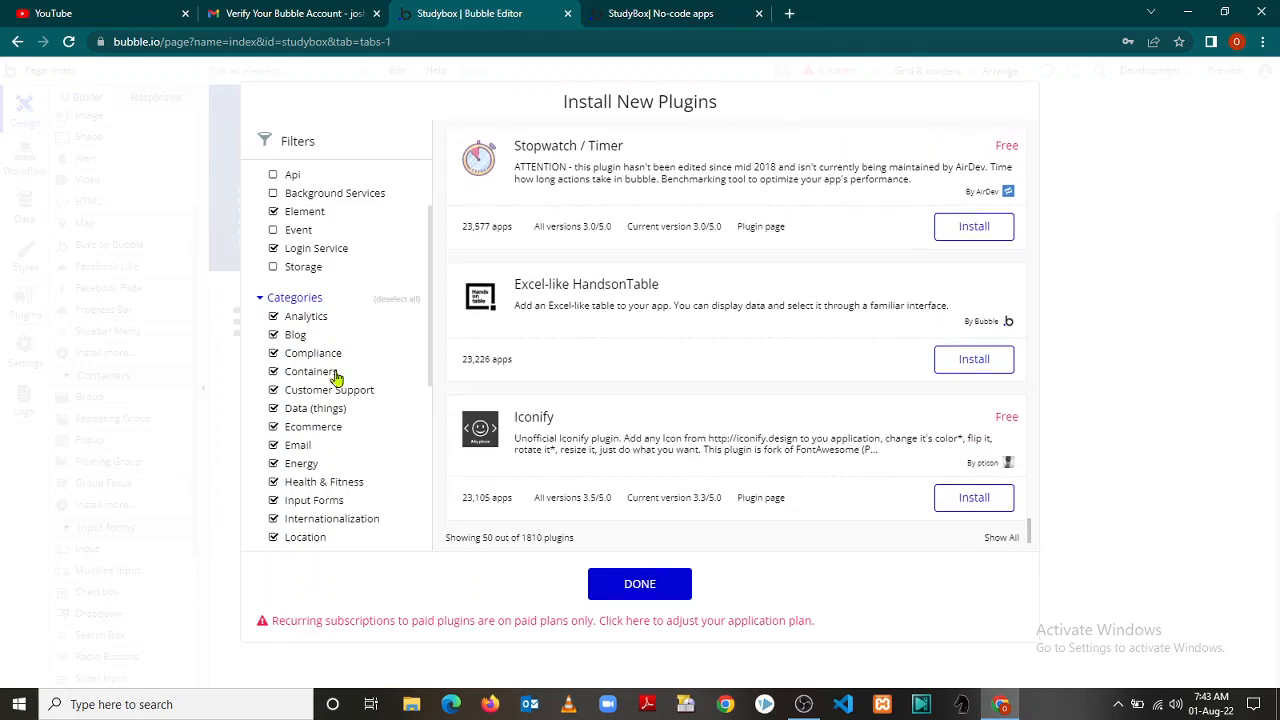
{"action": "left_click", "coordinate": [137, 172]}
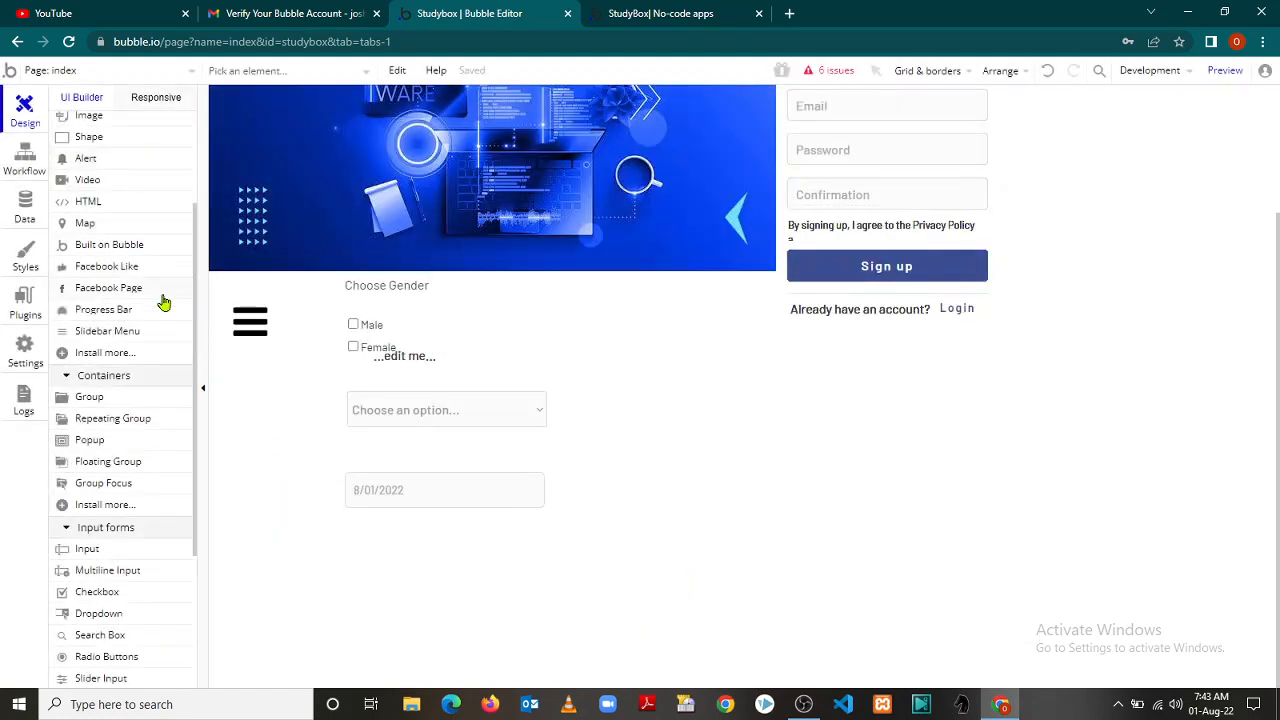
{"action": "left_click_drag", "start_coordinate": [197, 380], "coordinate": [200, 486]}
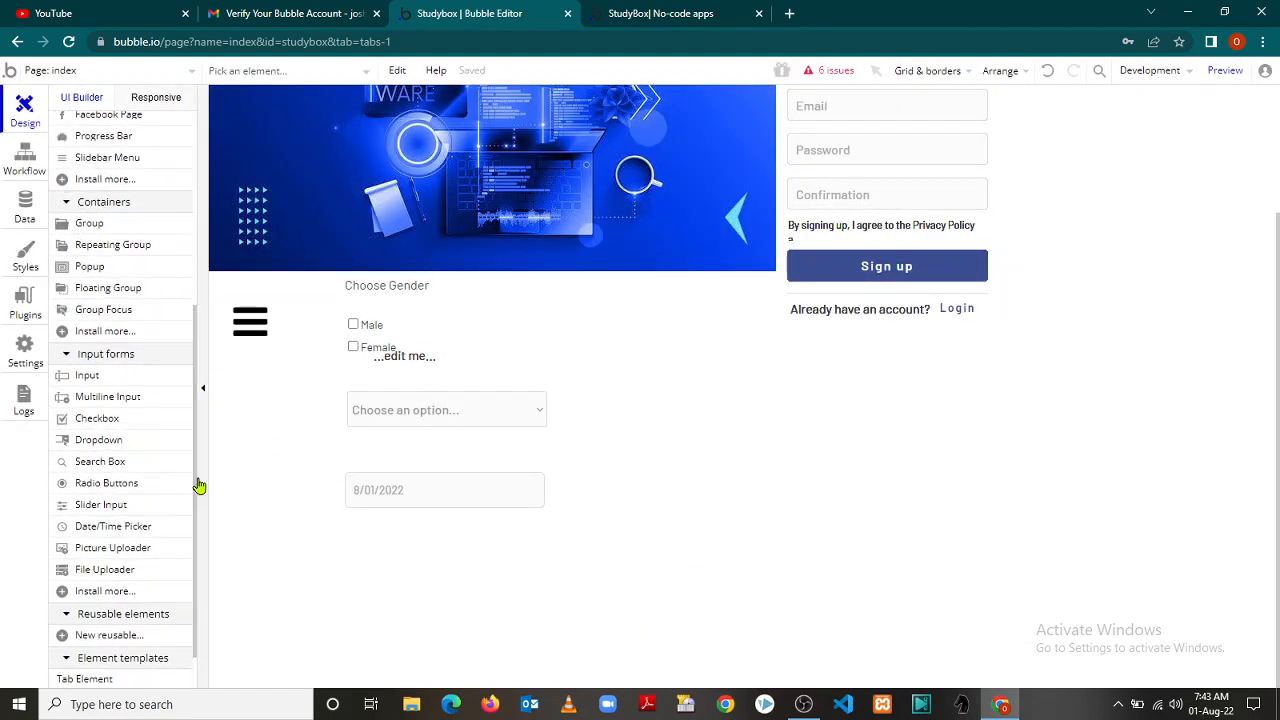
{"action": "left_click", "coordinate": [105, 332]}
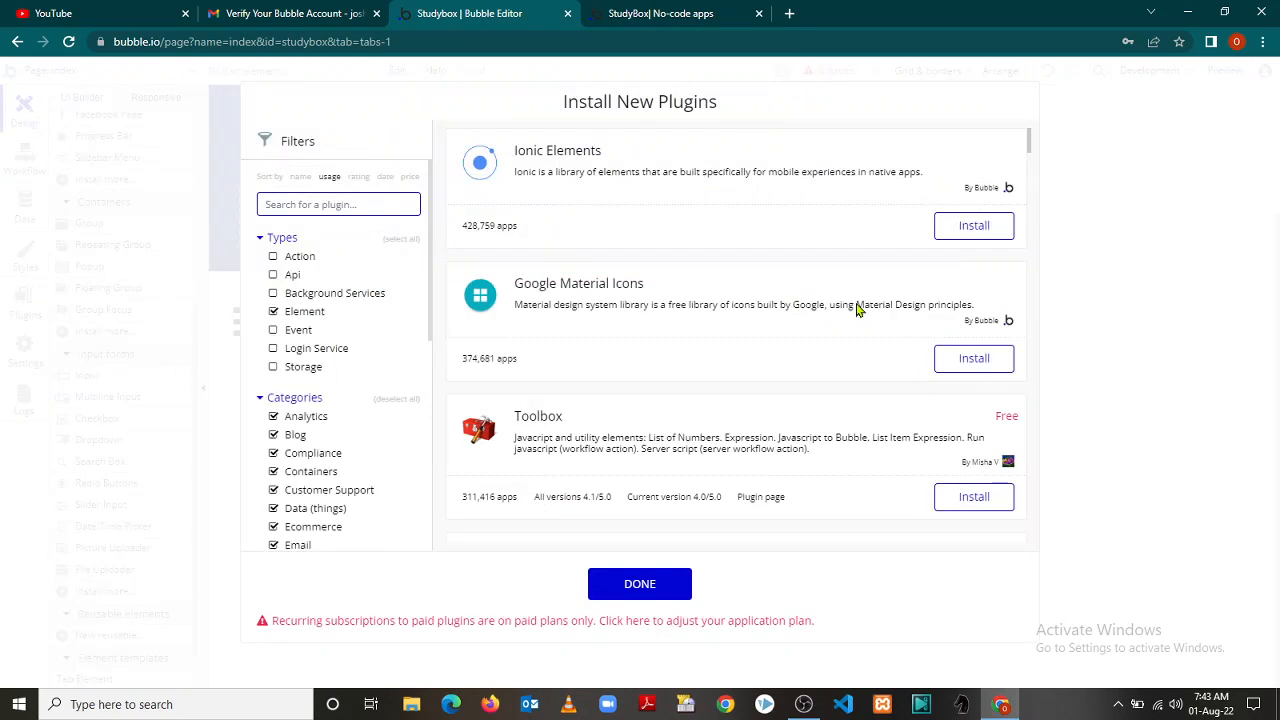
{"action": "left_click_drag", "start_coordinate": [429, 309], "coordinate": [445, 538]}
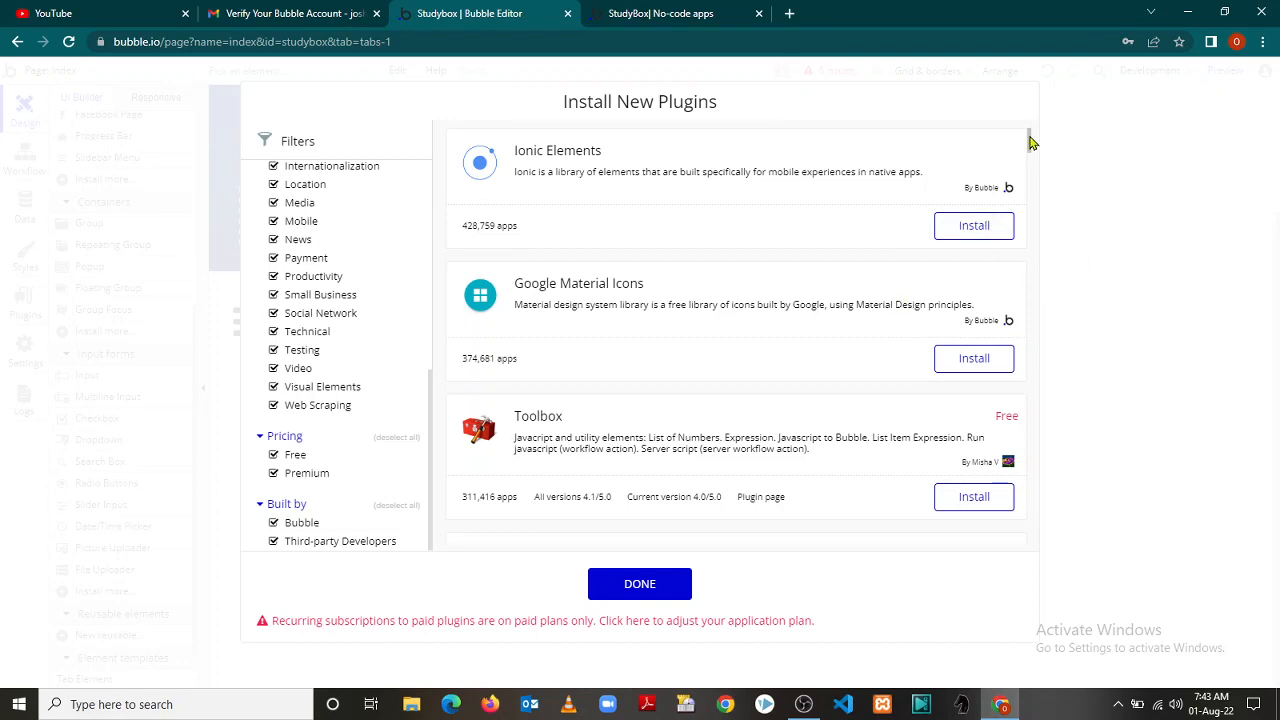
{"action": "left_click_drag", "start_coordinate": [1030, 143], "coordinate": [1047, 256]}
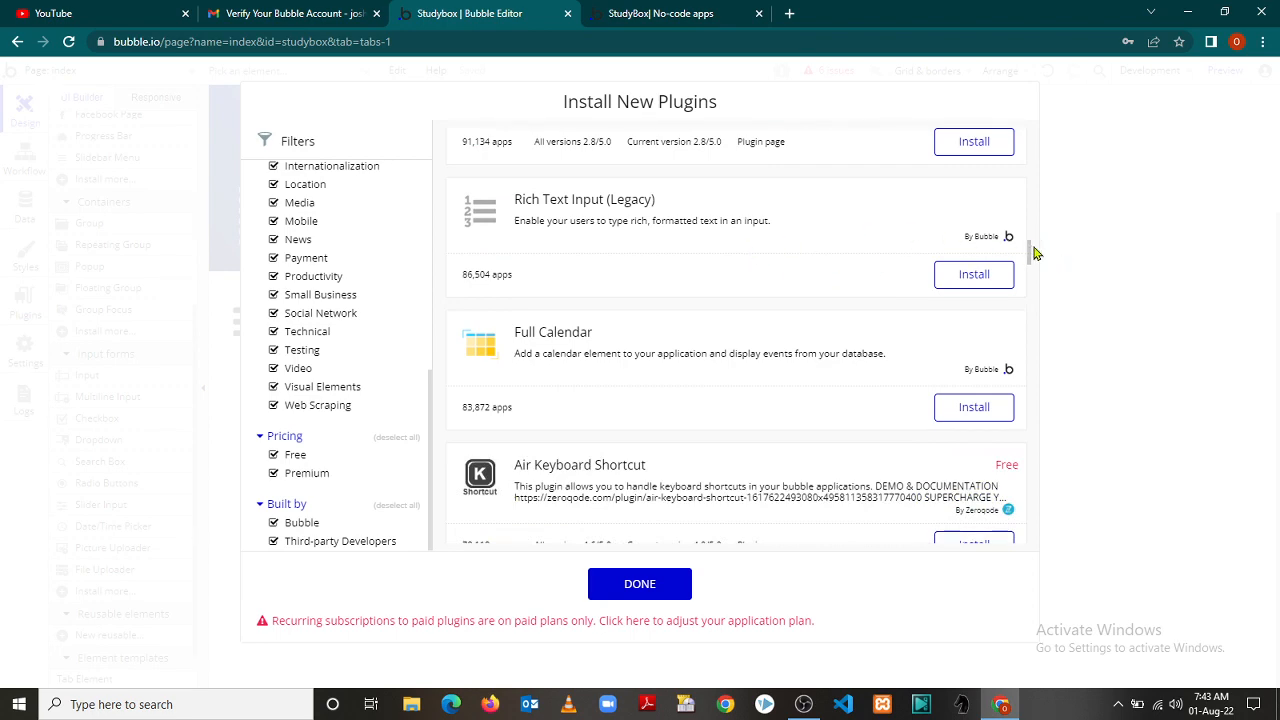
{"action": "mouse_move", "coordinate": [1031, 248]}
{"action": "left_mouse_down"}
{"action": "mouse_move", "coordinate": [1061, 490]}
{"action": "mouse_move", "coordinate": [1023, 463]}
{"action": "left_mouse_up"}
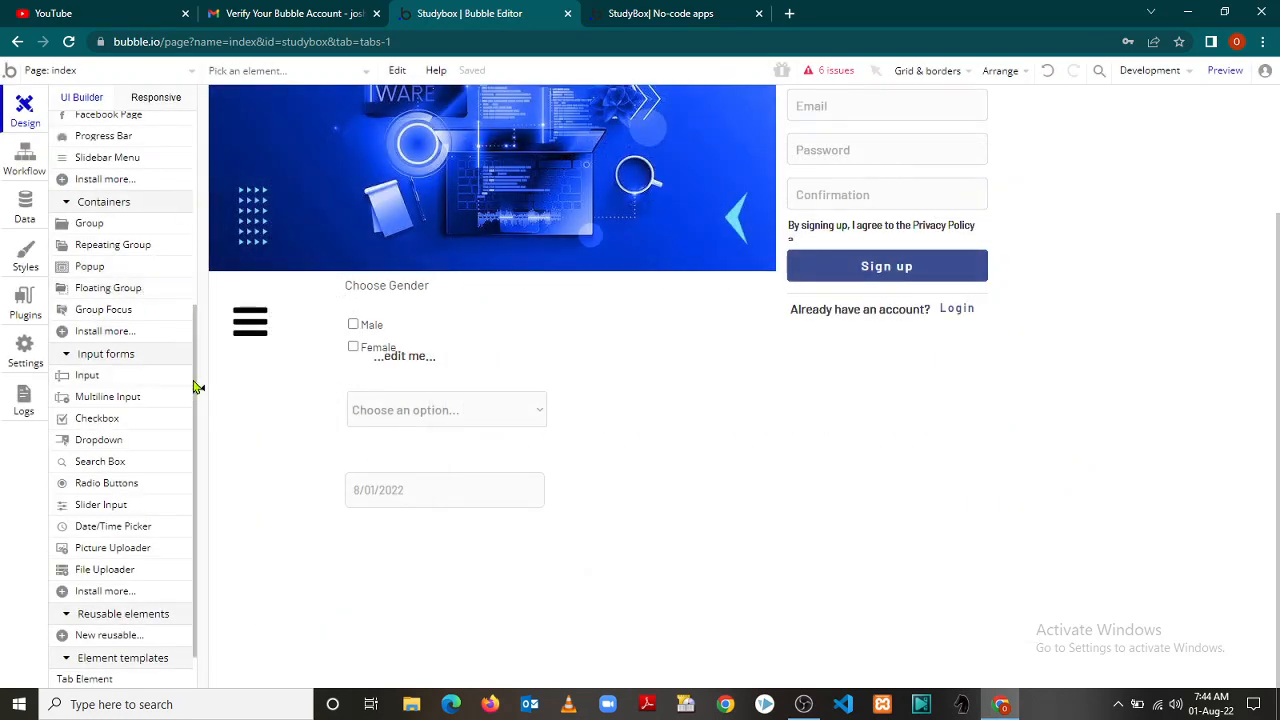
{"action": "left_click_drag", "start_coordinate": [197, 386], "coordinate": [205, 445]}
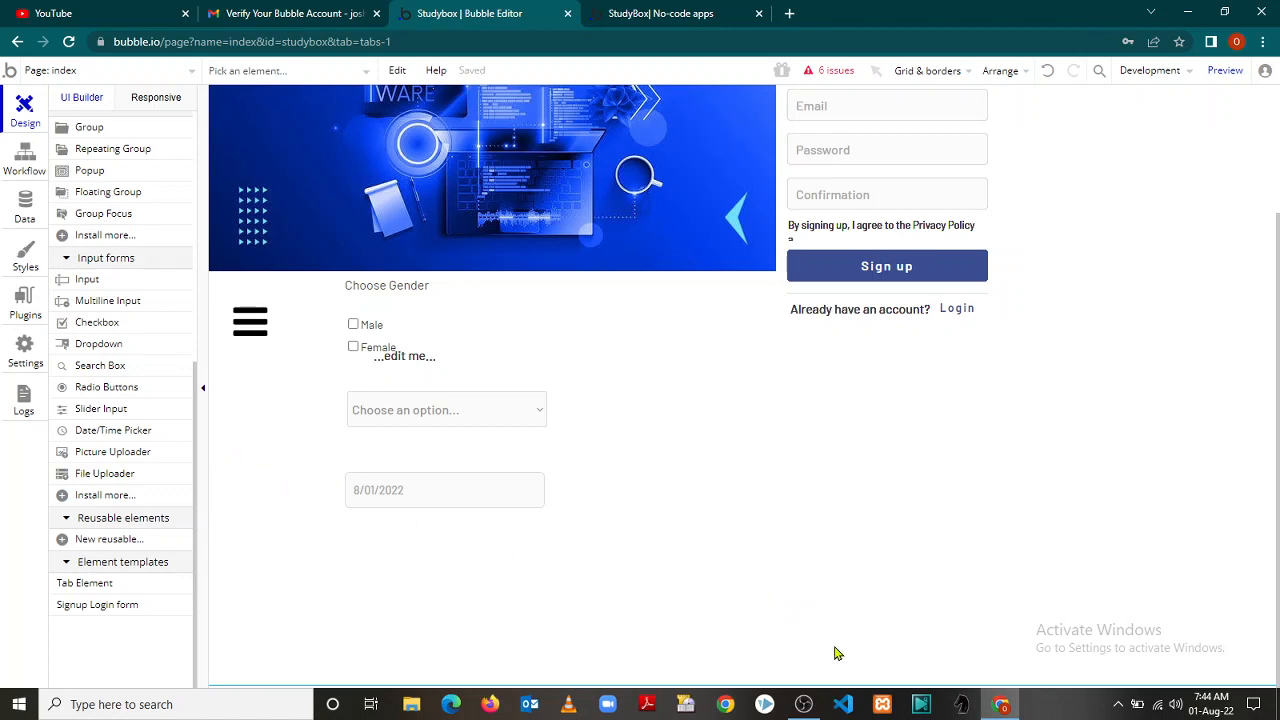
{"action": "left_click", "coordinate": [804, 704]}
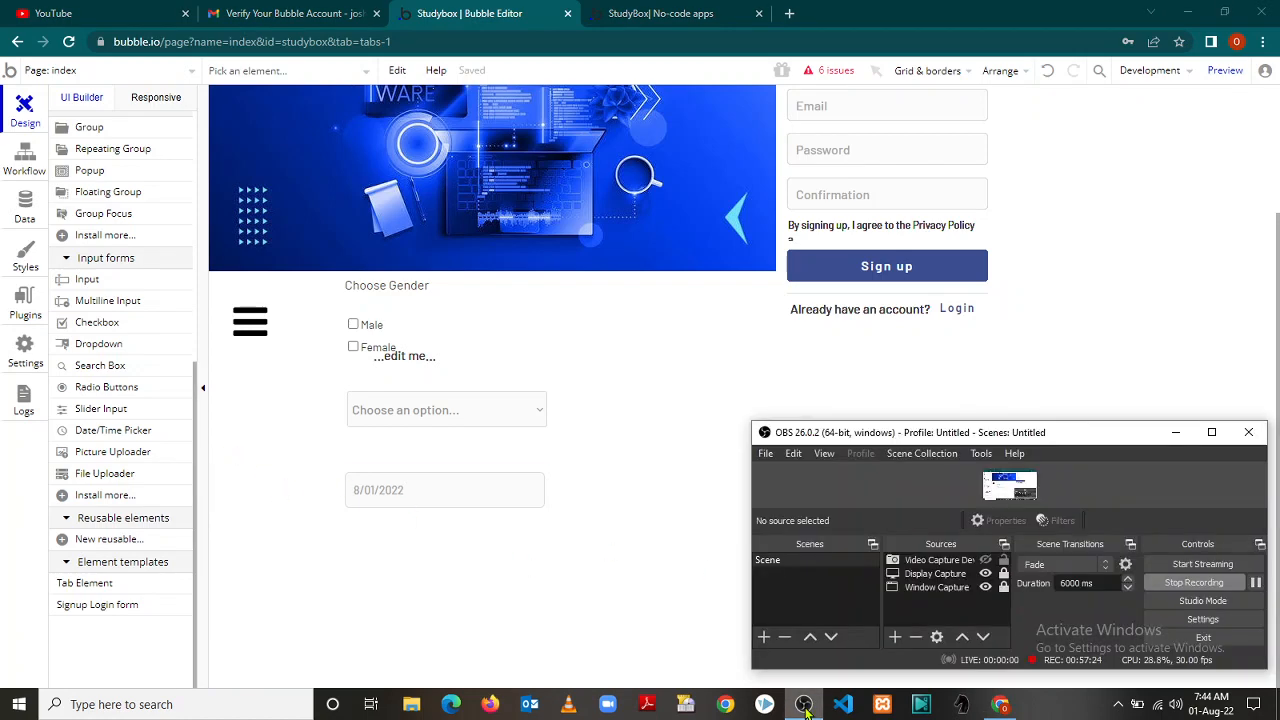
{"action": "left_click", "coordinate": [804, 704]}
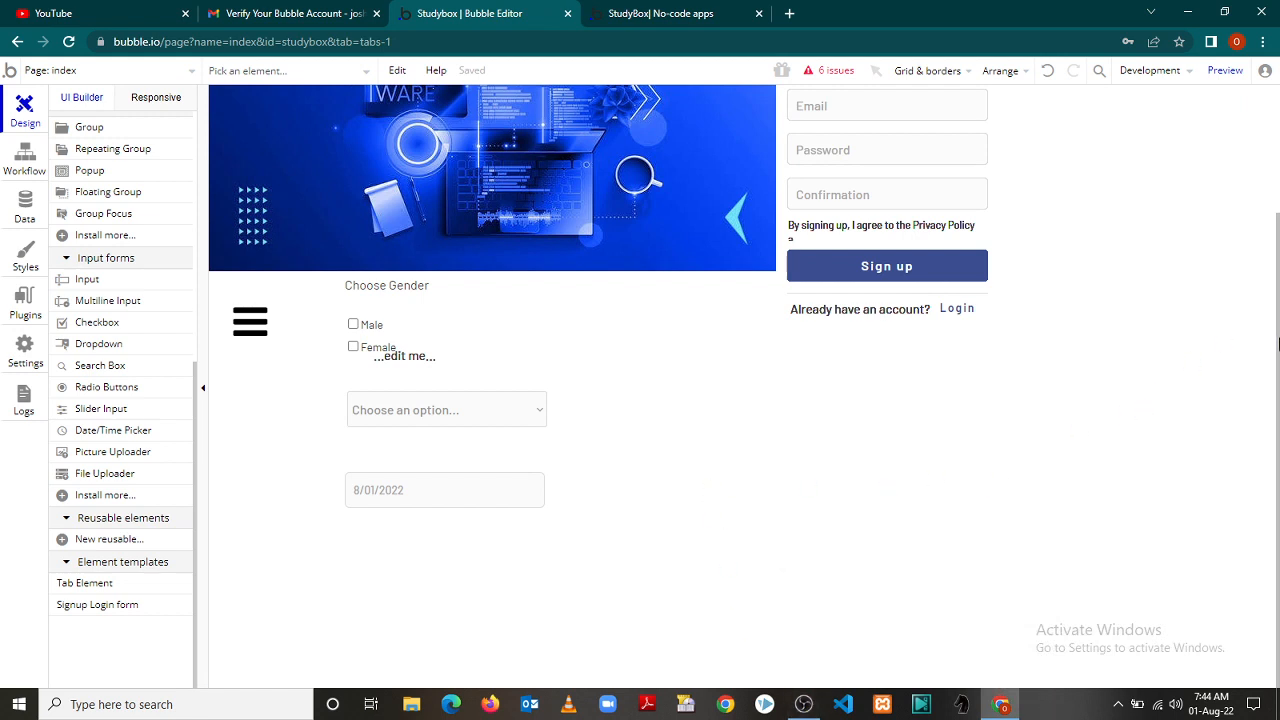
{"action": "left_click_drag", "start_coordinate": [1277, 341], "coordinate": [1276, 176]}
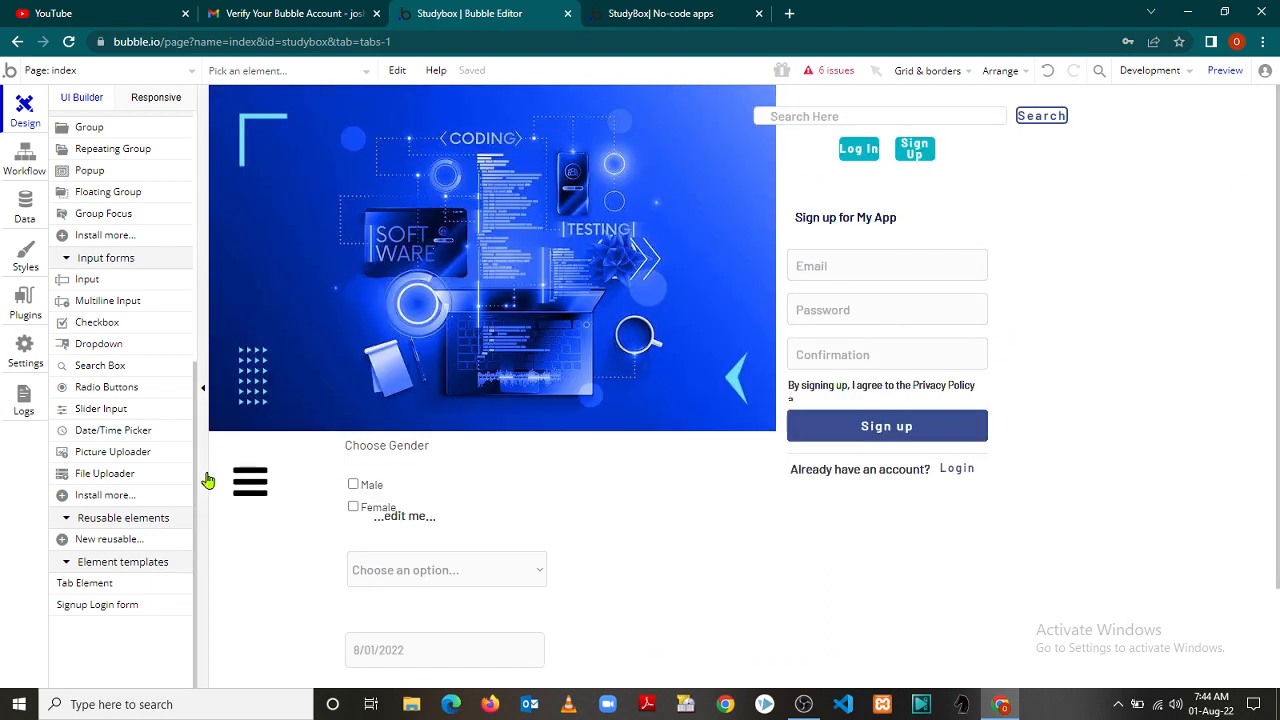
Reopen the plugin catalogue and include Action, Api, Background Services, Event, Login Service and Storage types
{"action": "left_click", "coordinate": [104, 496]}
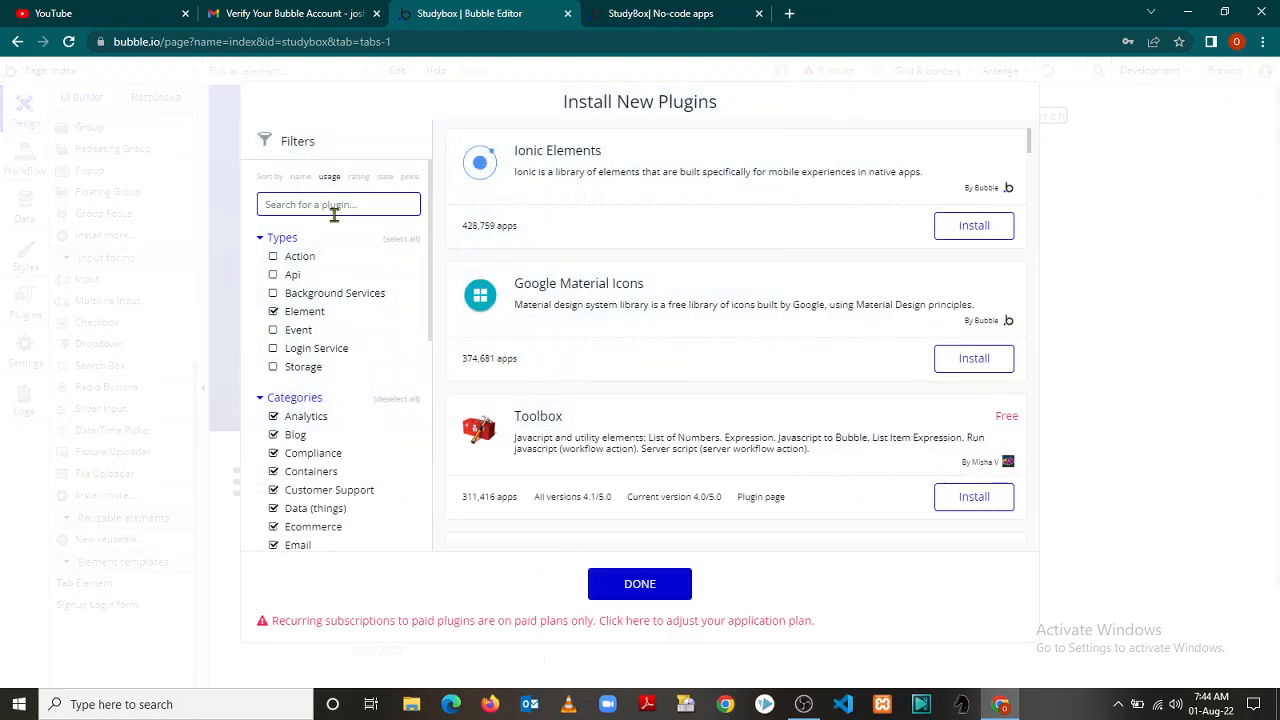
{"action": "left_click", "coordinate": [274, 257]}
{"action": "left_click", "coordinate": [274, 275]}
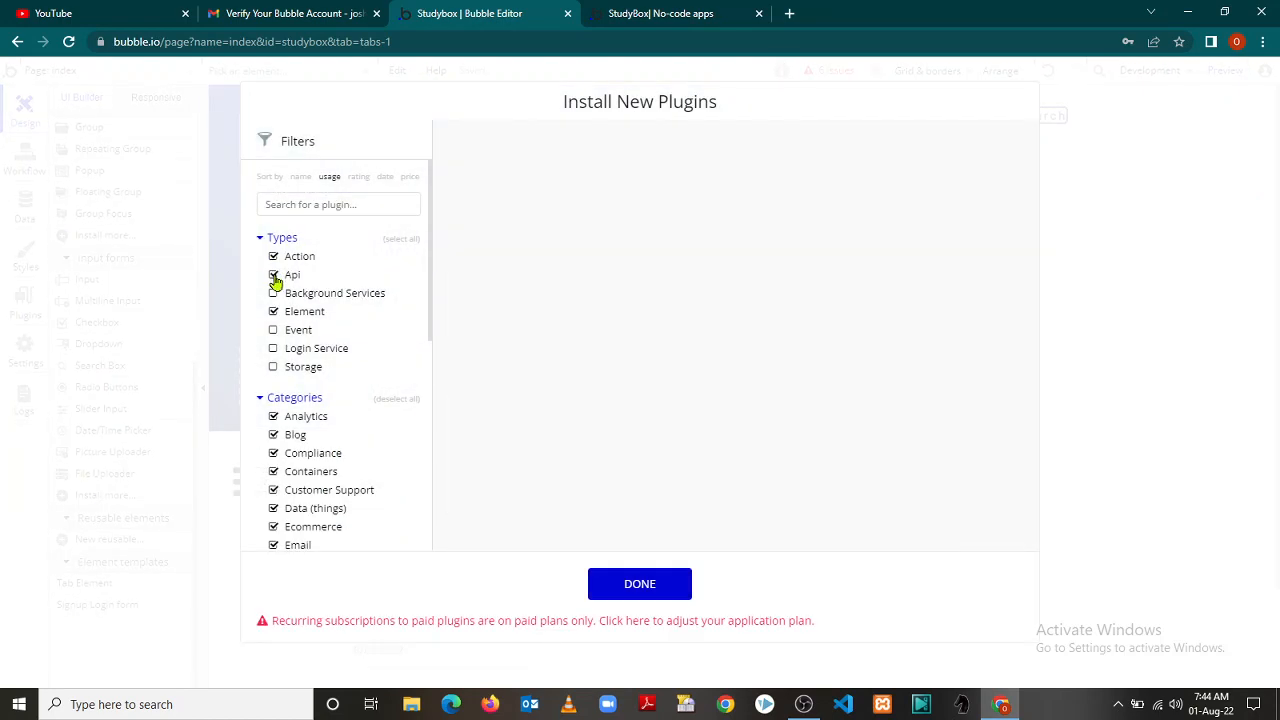
{"action": "left_click", "coordinate": [274, 294]}
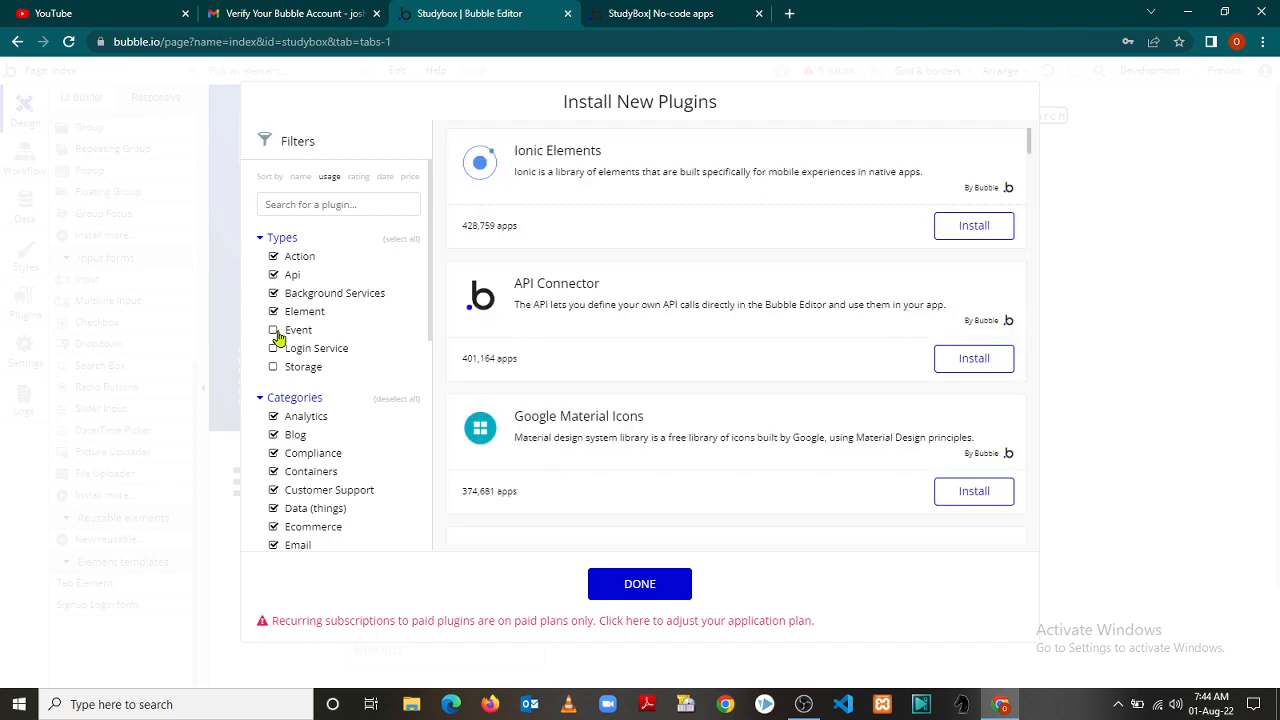
{"action": "left_click", "coordinate": [274, 331]}
{"action": "left_click", "coordinate": [274, 349]}
{"action": "left_click", "coordinate": [274, 368]}
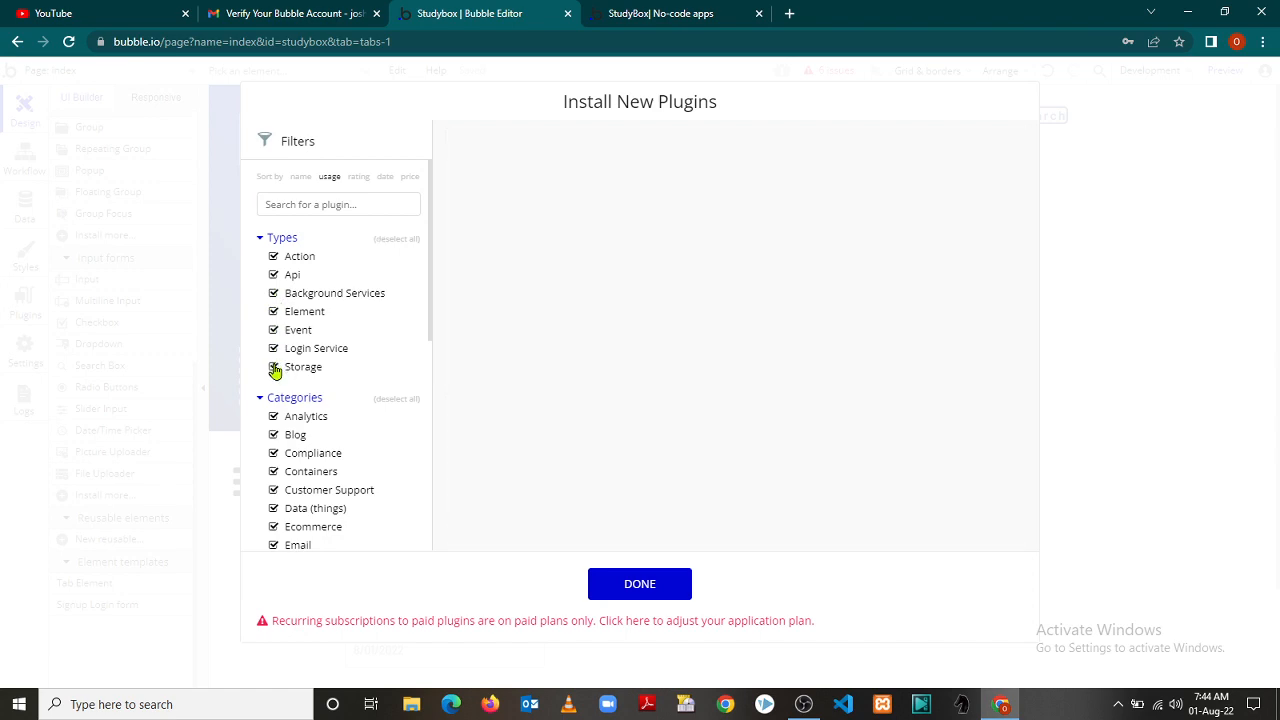
{"action": "left_click_drag", "start_coordinate": [429, 323], "coordinate": [437, 553]}
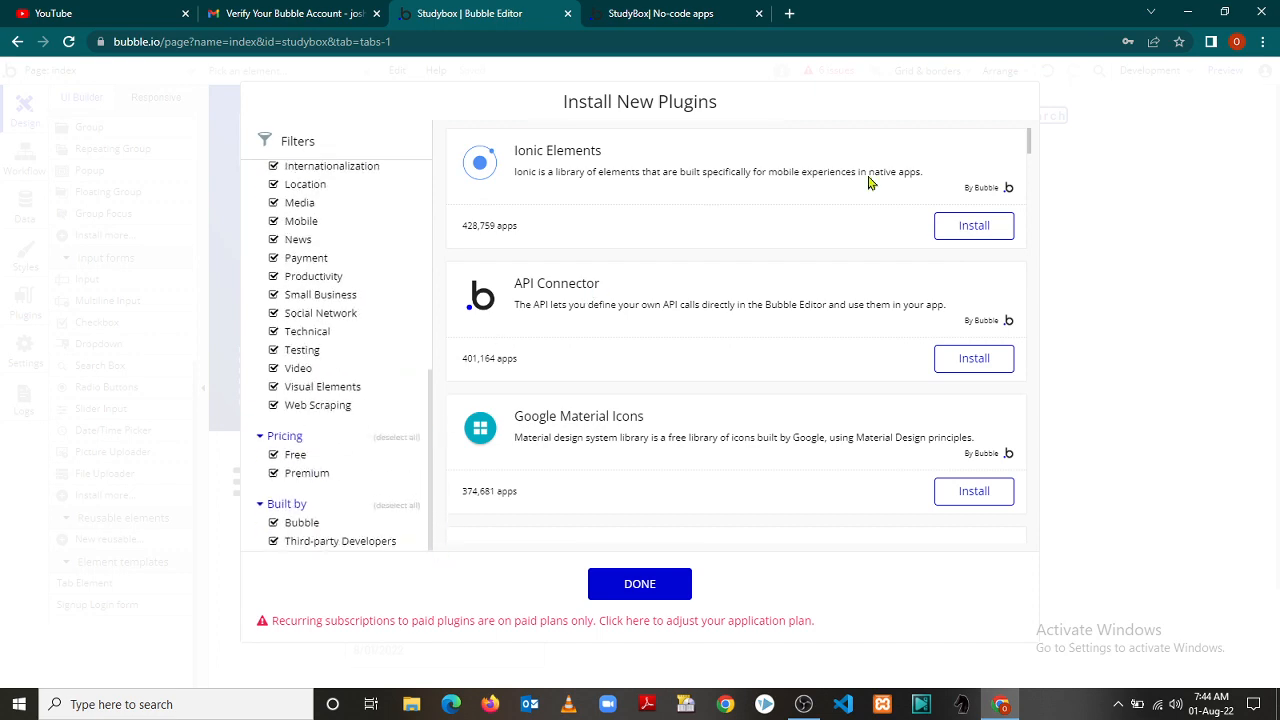
Install the Stripe plugin and close the plugin browser
{"action": "left_click_drag", "start_coordinate": [1032, 138], "coordinate": [1060, 242]}
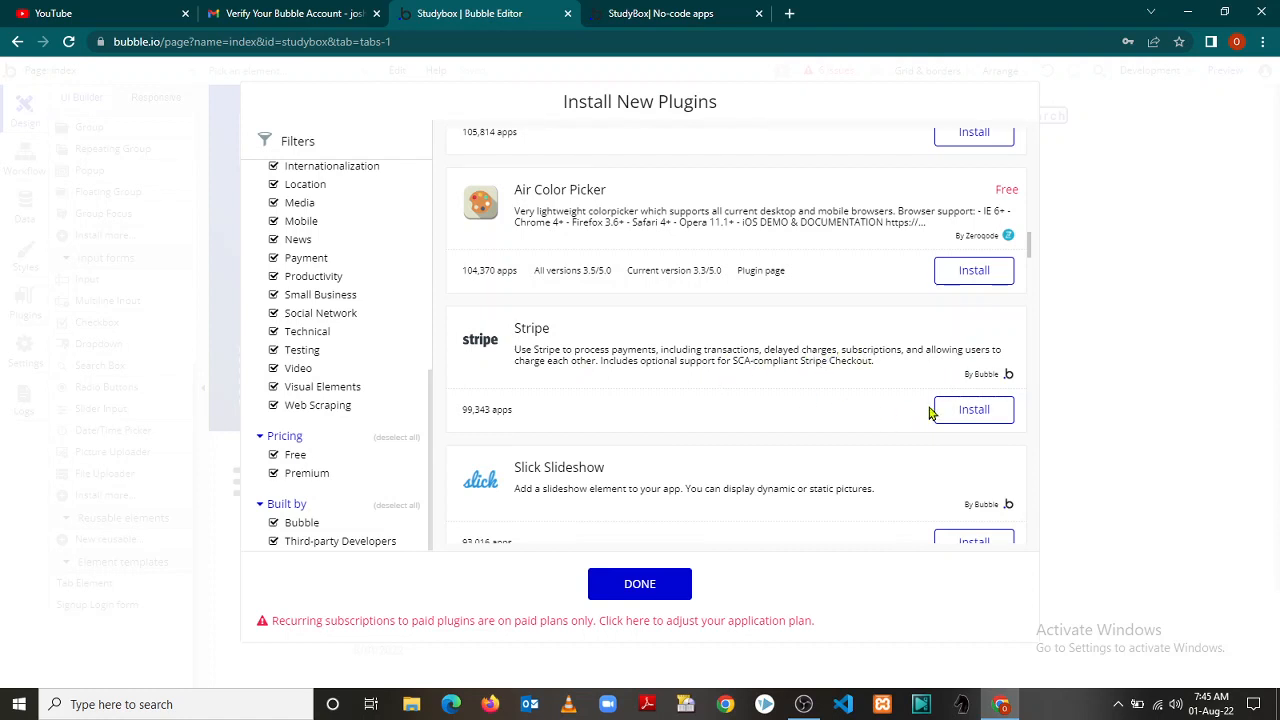
{"action": "left_click", "coordinate": [960, 412]}
{"action": "left_click_drag", "start_coordinate": [1030, 250], "coordinate": [1008, 287]}
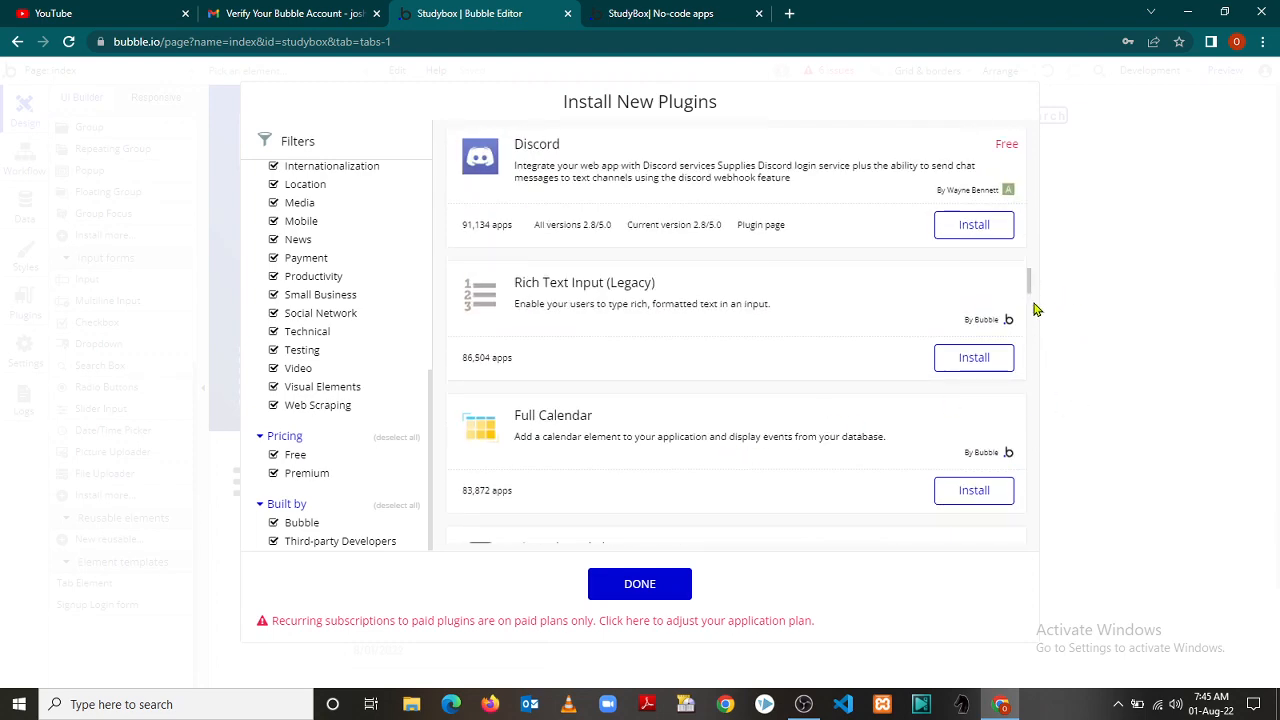
{"action": "left_click", "coordinate": [1046, 357]}
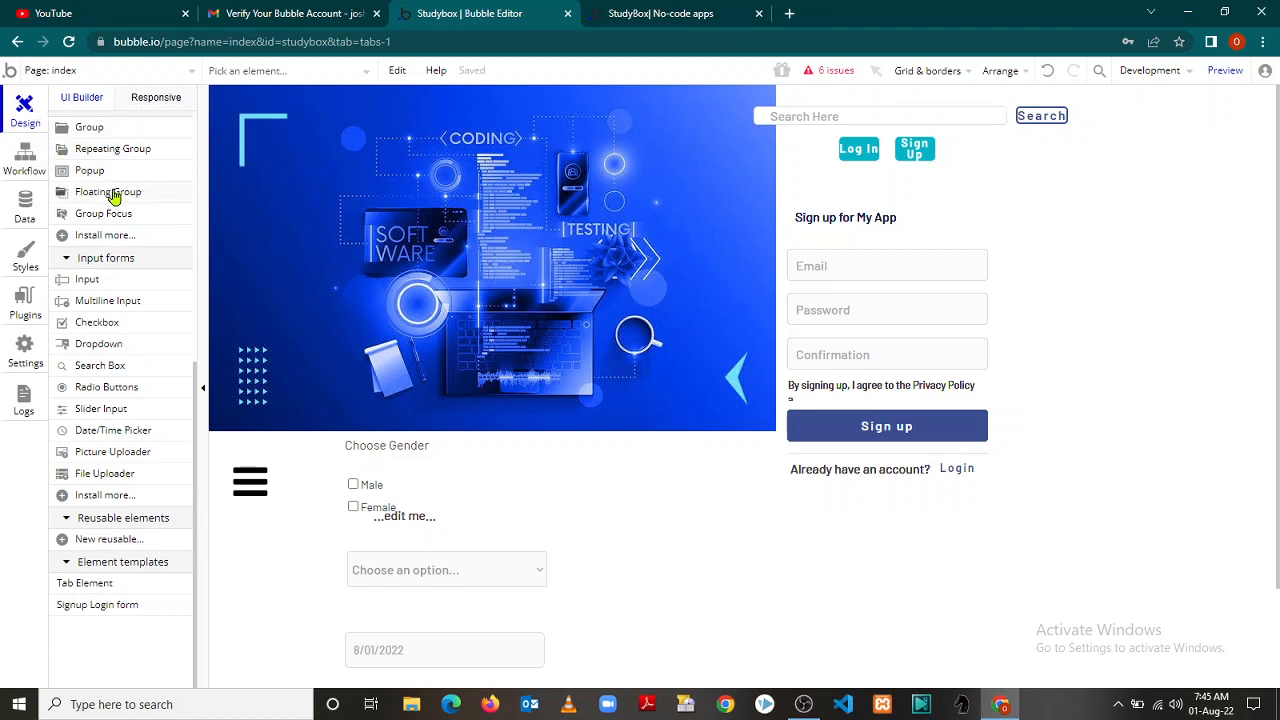
Look over the page's workflow events, then show the User data type and its built-in fields
{"action": "left_click", "coordinate": [27, 160]}
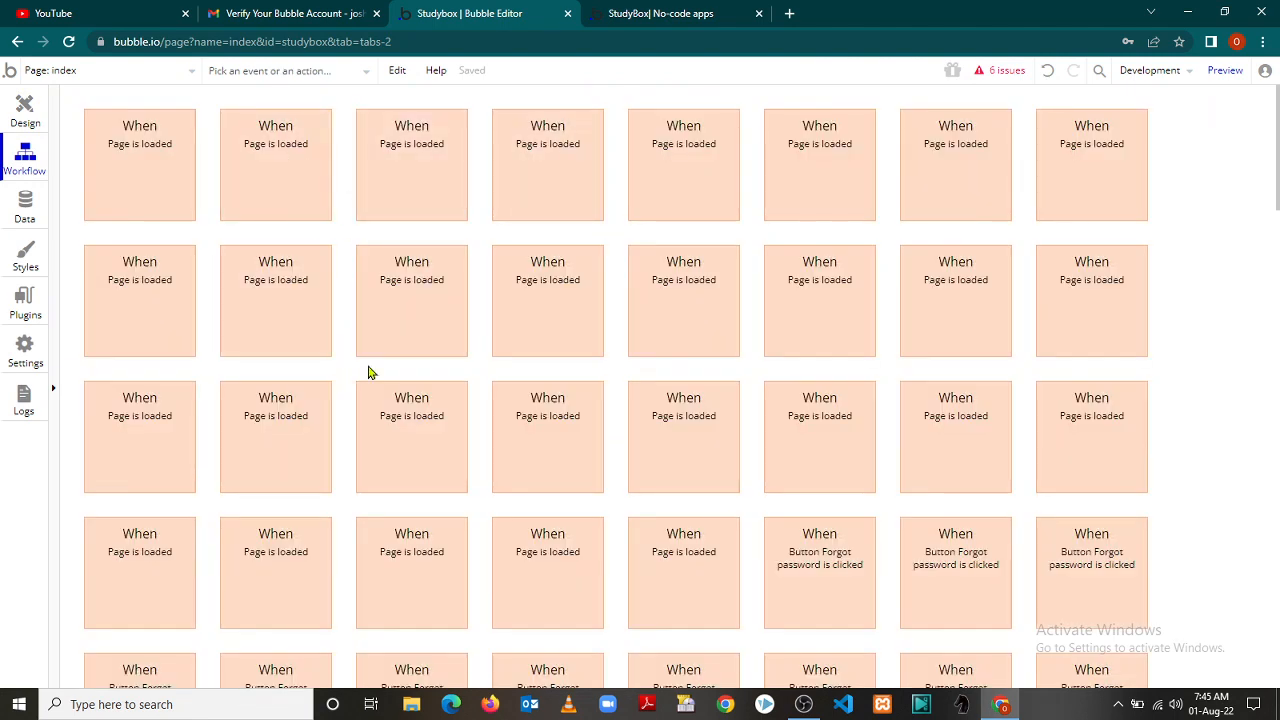
{"action": "mouse_move", "coordinate": [1278, 176]}
{"action": "left_mouse_down"}
{"action": "mouse_move", "coordinate": [1278, 448]}
{"action": "mouse_move", "coordinate": [1278, 165]}
{"action": "left_mouse_up"}
{"action": "left_click", "coordinate": [26, 210]}
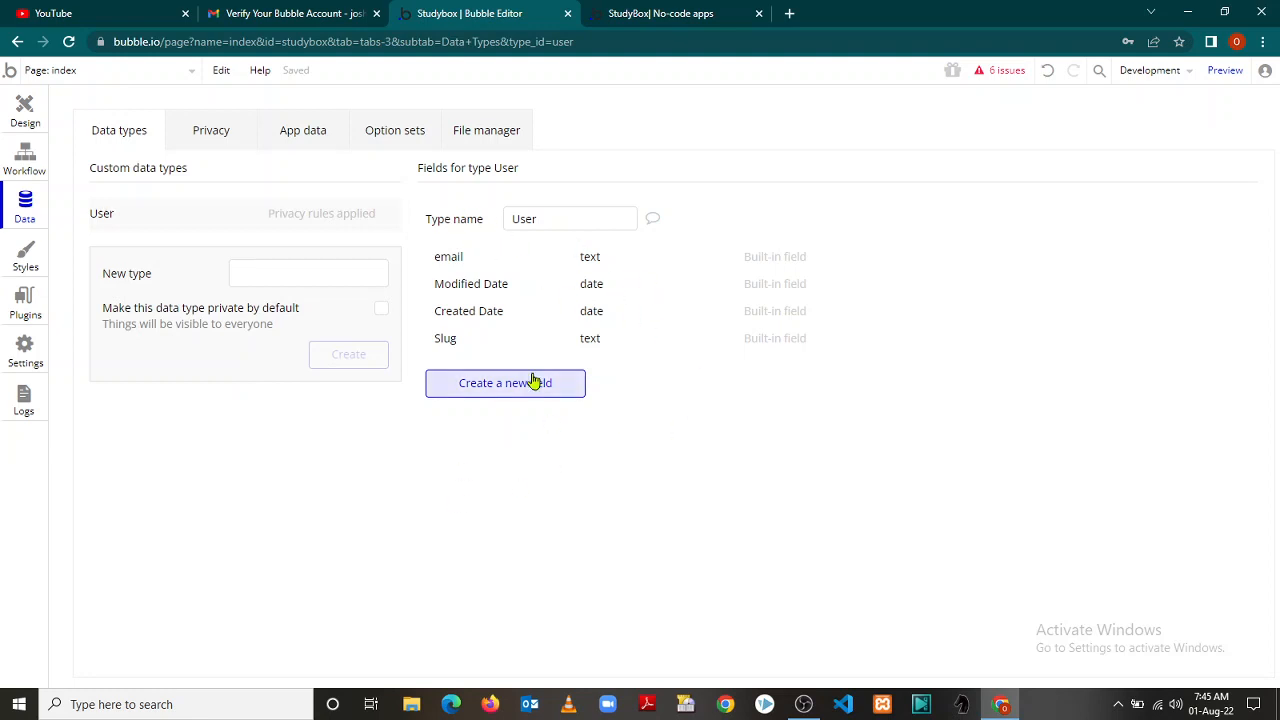
Review User privacy rules, stored users, option sets and uploaded files, then show element styles
{"action": "left_click", "coordinate": [203, 133]}
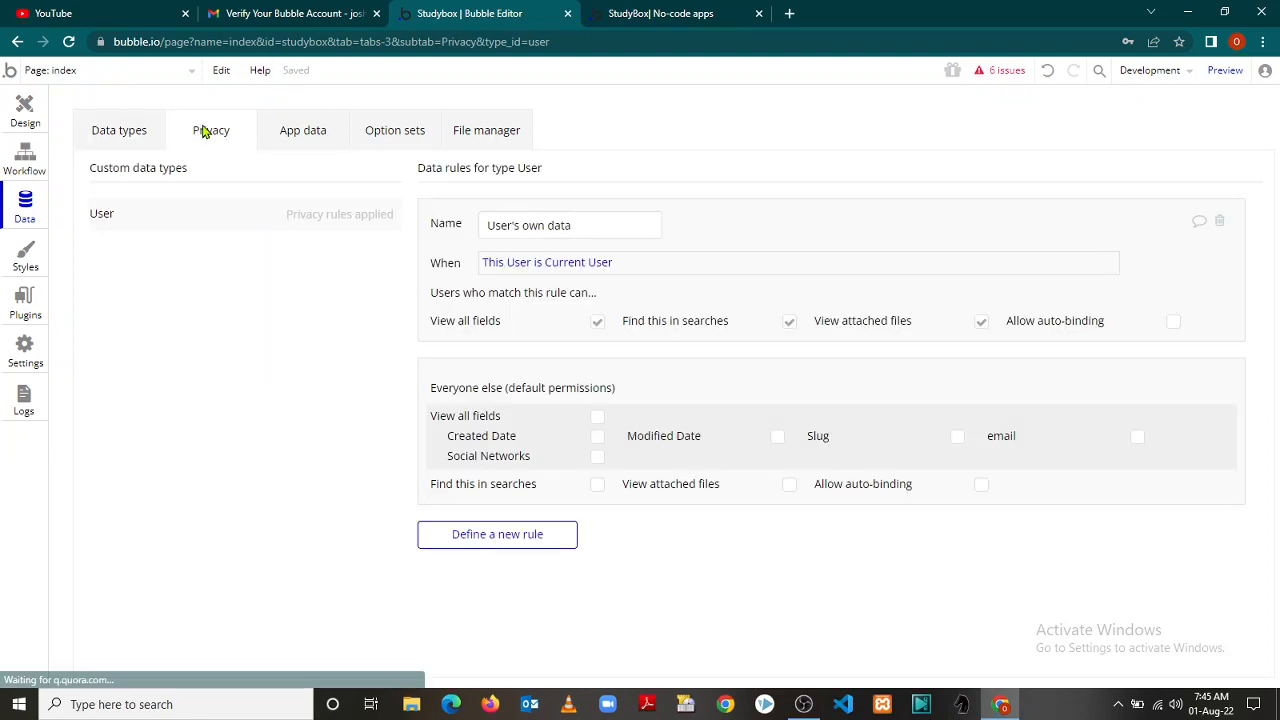
{"action": "left_click", "coordinate": [302, 133]}
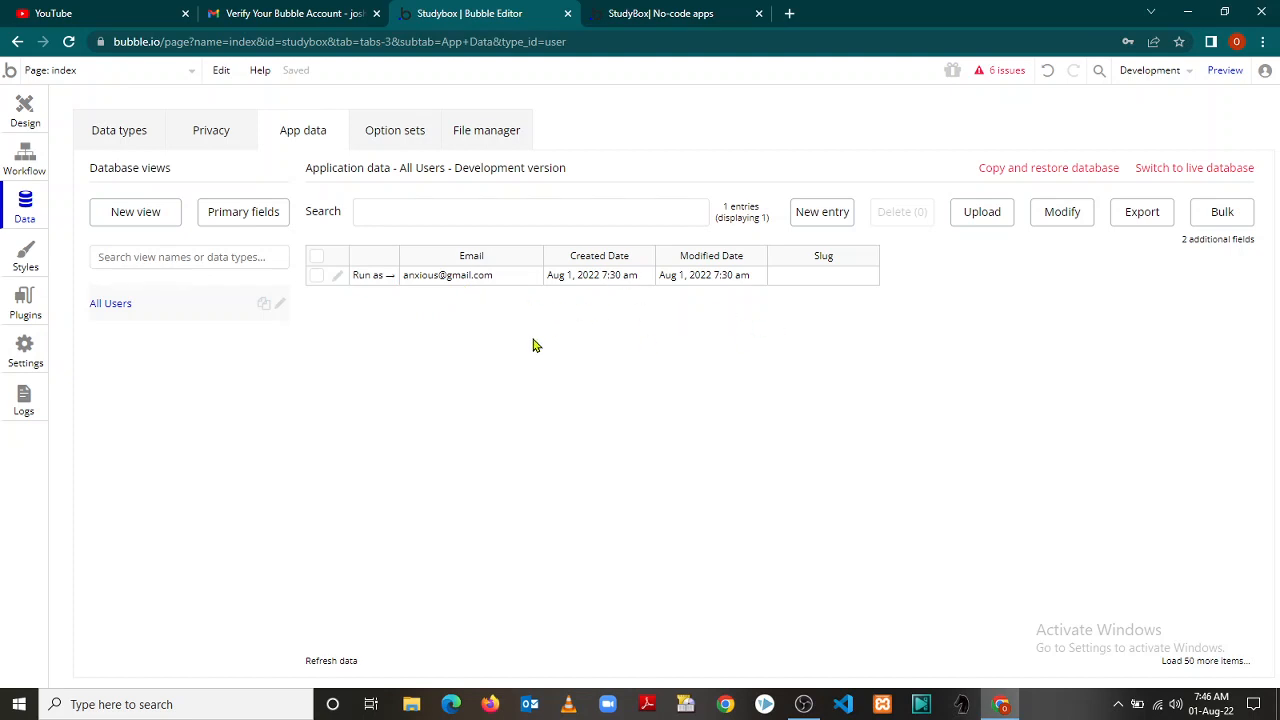
{"action": "left_click", "coordinate": [403, 140]}
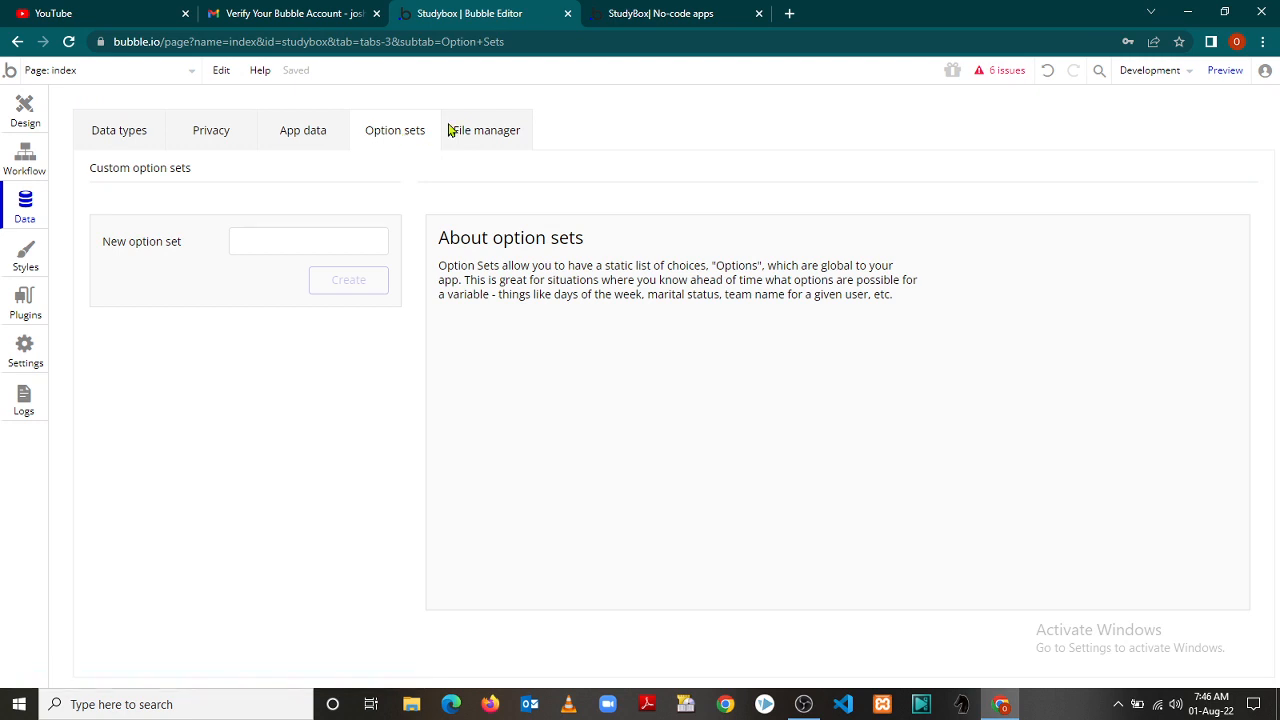
{"action": "left_click", "coordinate": [485, 129]}
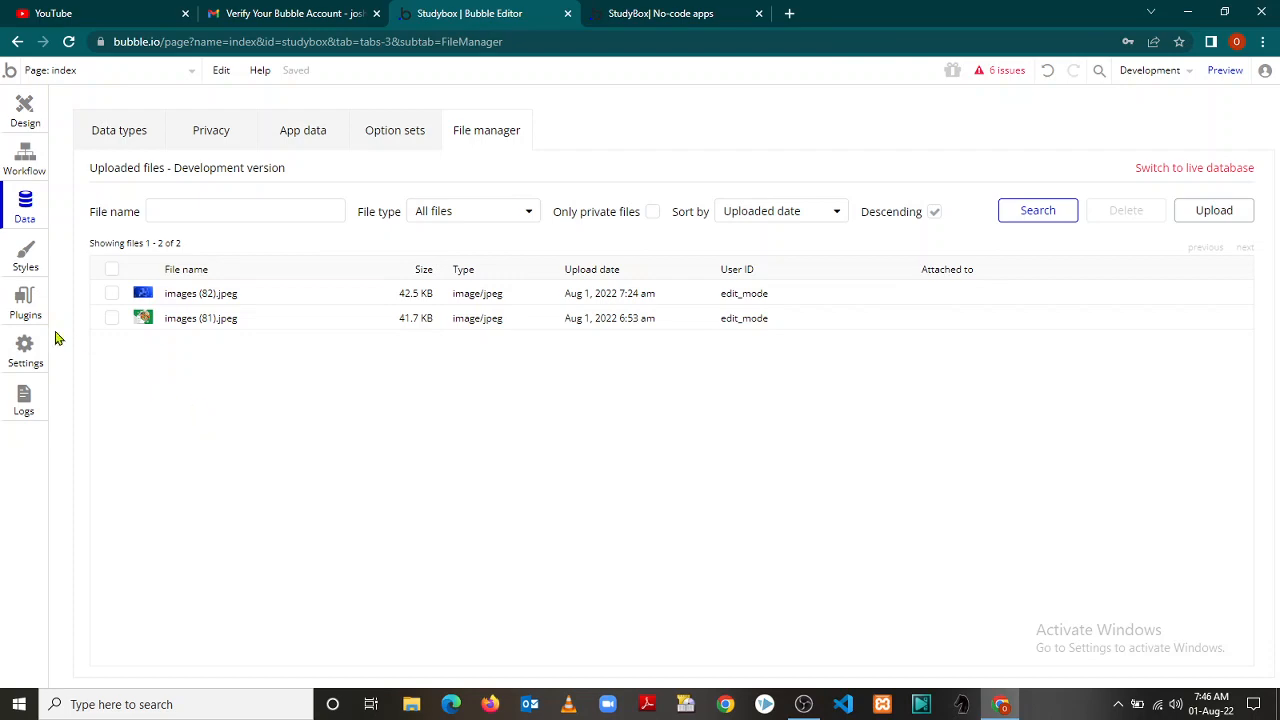
{"action": "left_click", "coordinate": [26, 257]}
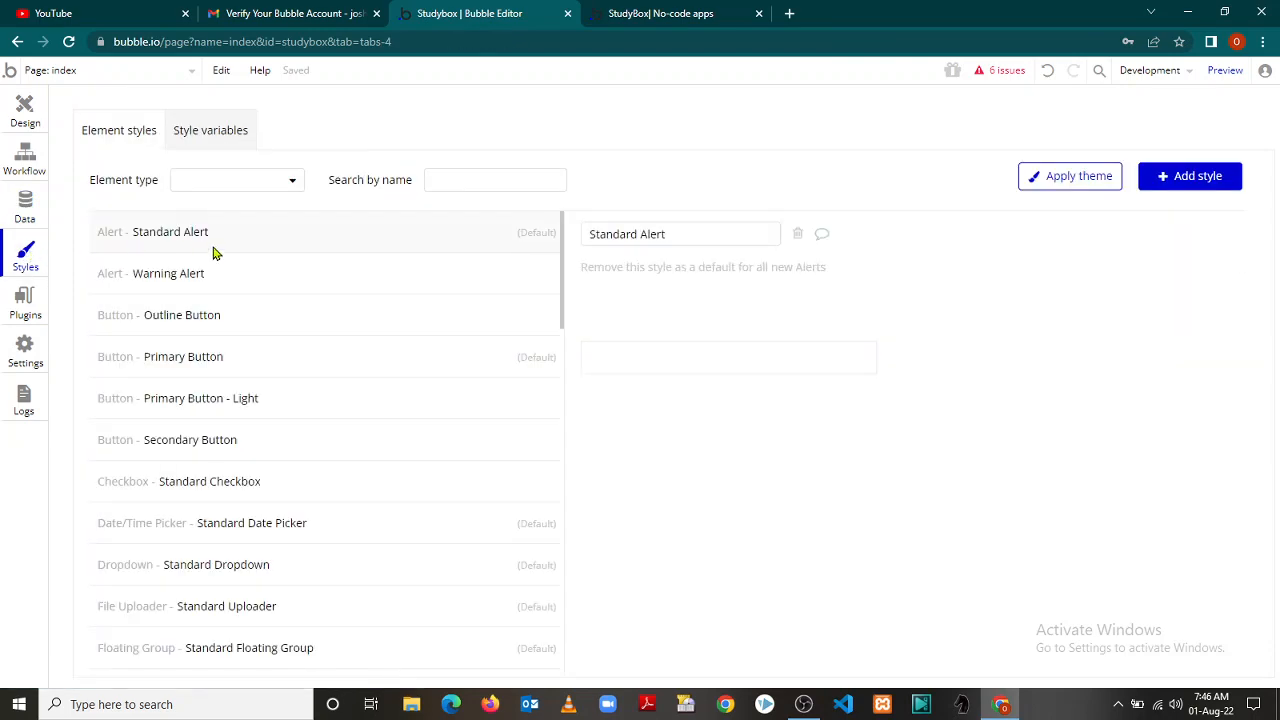
Scroll the element styles, check the Barlow default font under Style variables, then show Plugins
{"action": "left_click_drag", "start_coordinate": [566, 251], "coordinate": [589, 474]}
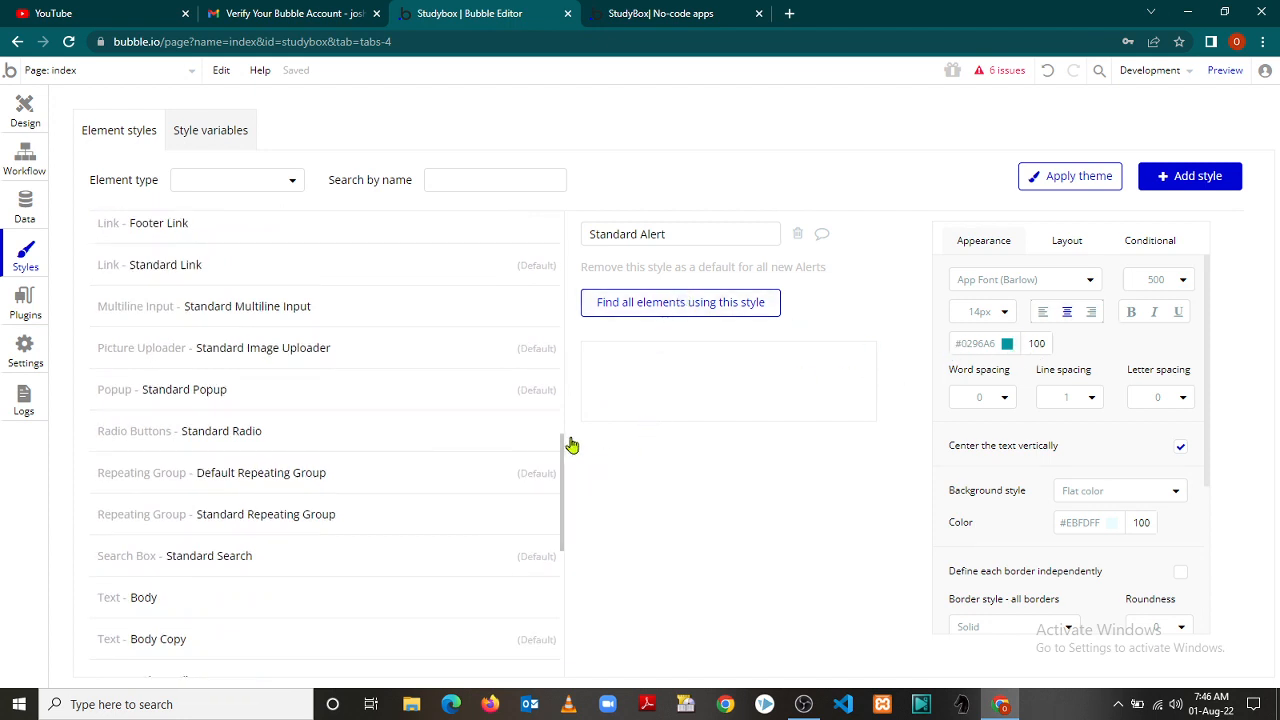
{"action": "left_click_drag", "start_coordinate": [563, 474], "coordinate": [569, 237]}
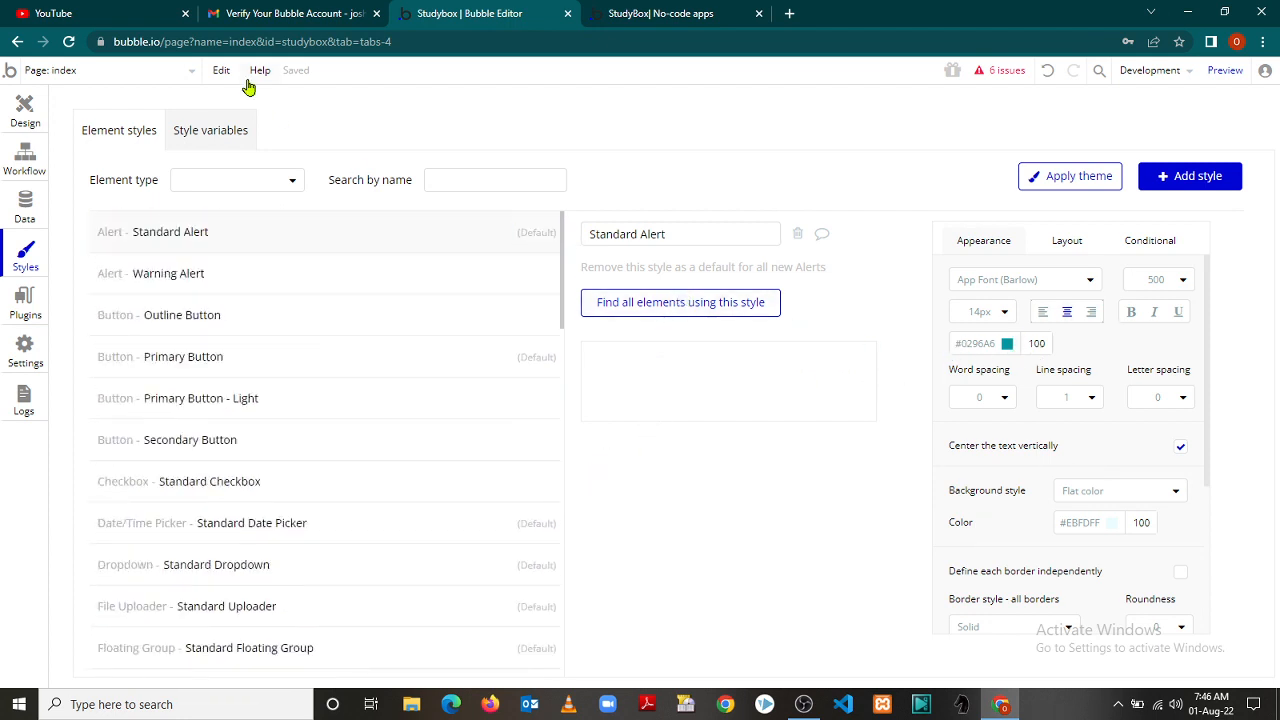
{"action": "left_click", "coordinate": [211, 131]}
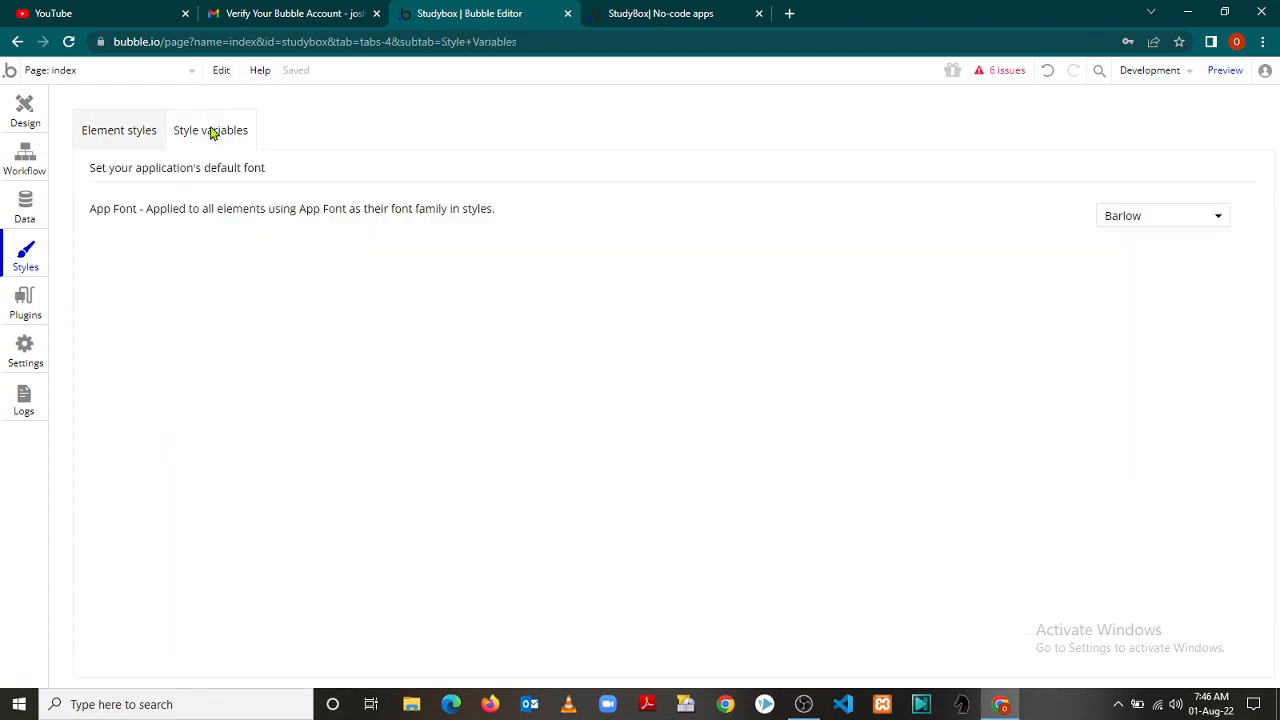
{"action": "left_click", "coordinate": [23, 302]}
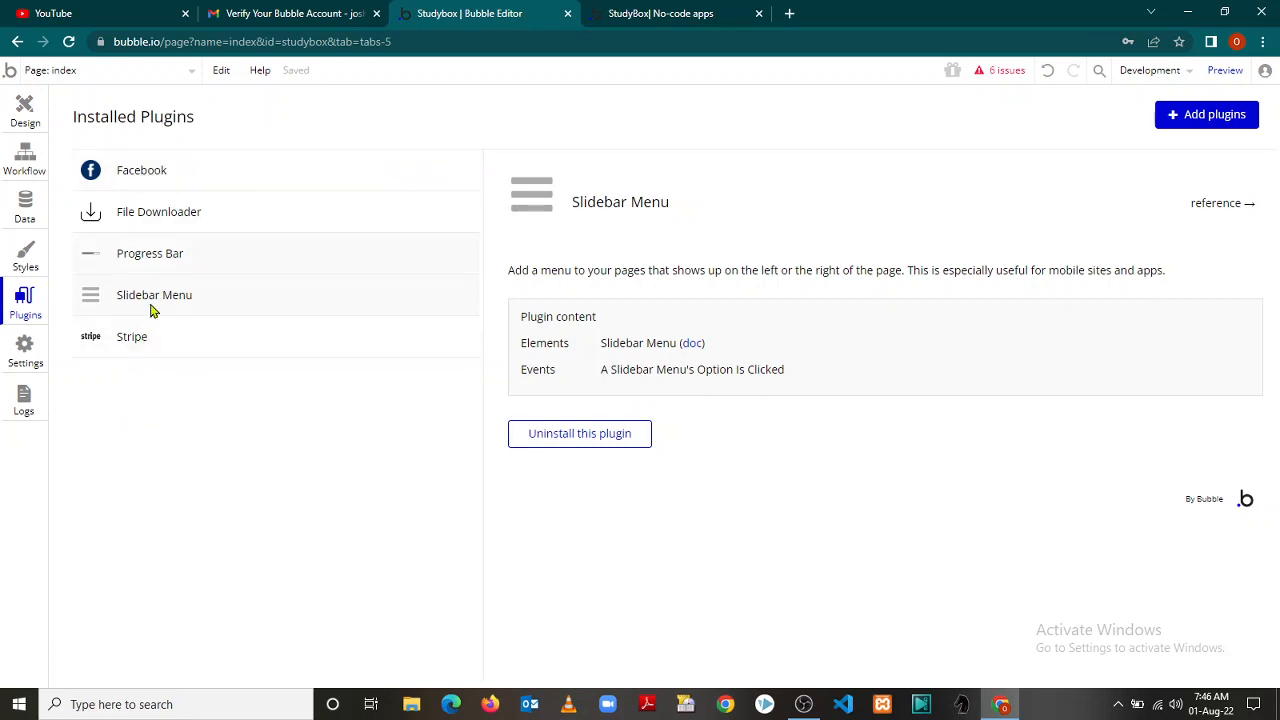
Search new plugins for 'login service', scroll through the results, then close the browser
{"action": "left_click", "coordinate": [1204, 112]}
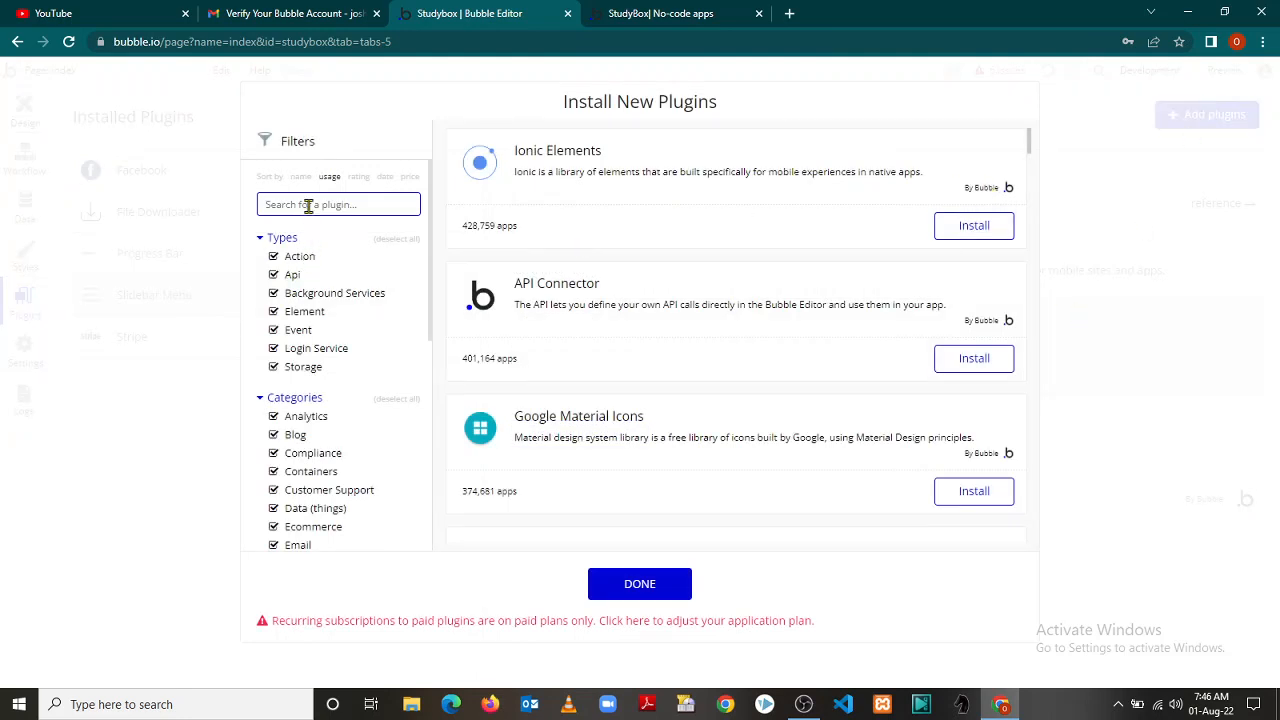
{"action": "type", "text": "Io"}
{"action": "type", "text": "gin "}
{"action": "type", "text": "service"}
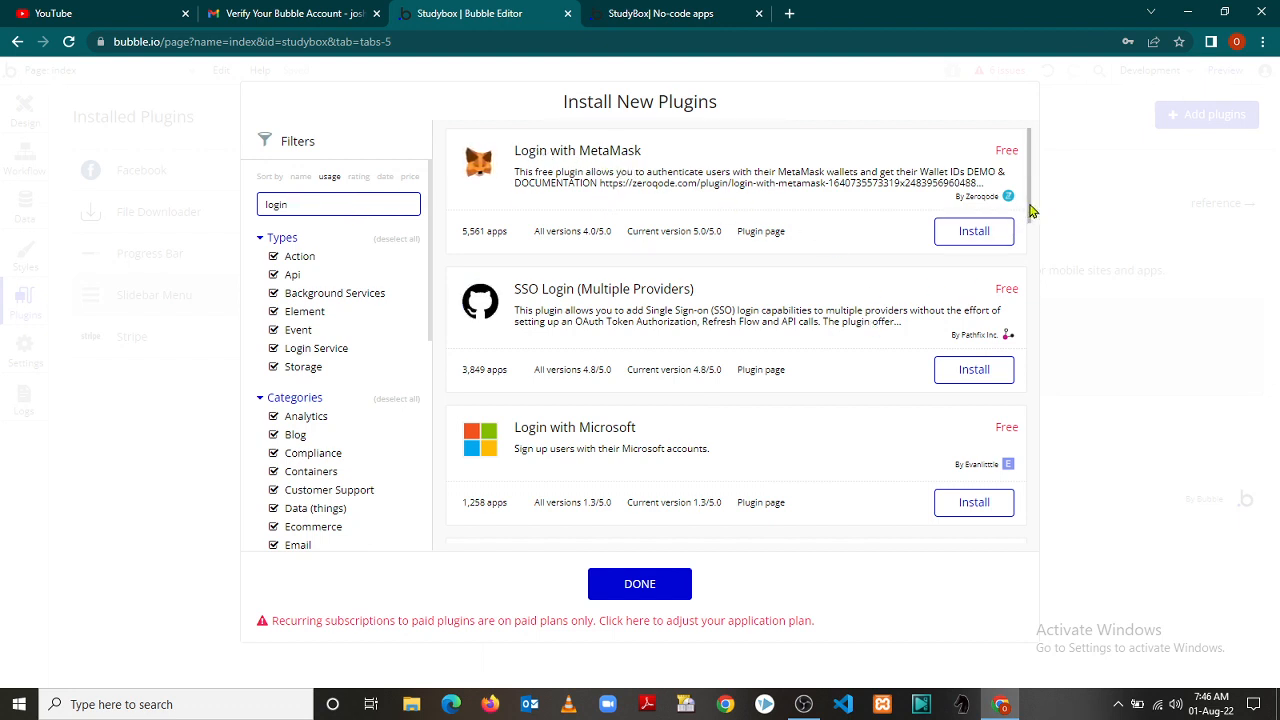
{"action": "scroll", "coordinate": [1037, 200], "scroll_direction": "down", "scroll_amount": 2}
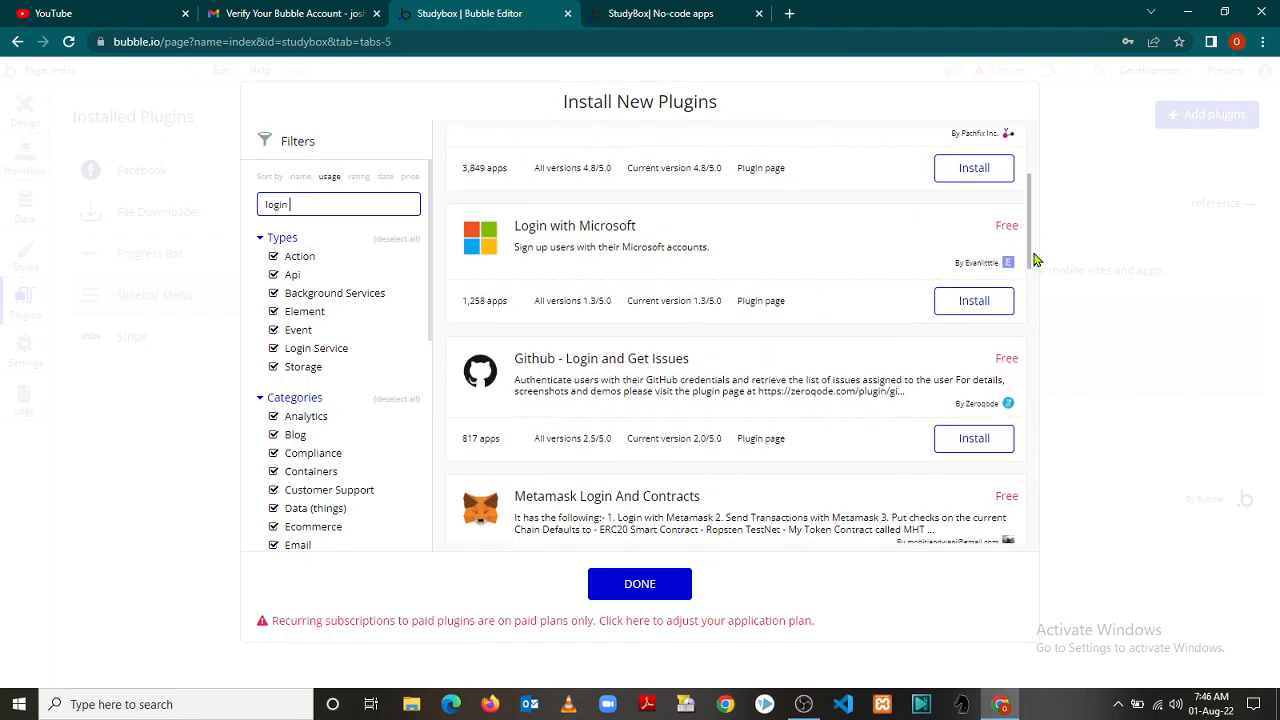
{"action": "left_click_drag", "start_coordinate": [1037, 260], "coordinate": [1055, 495]}
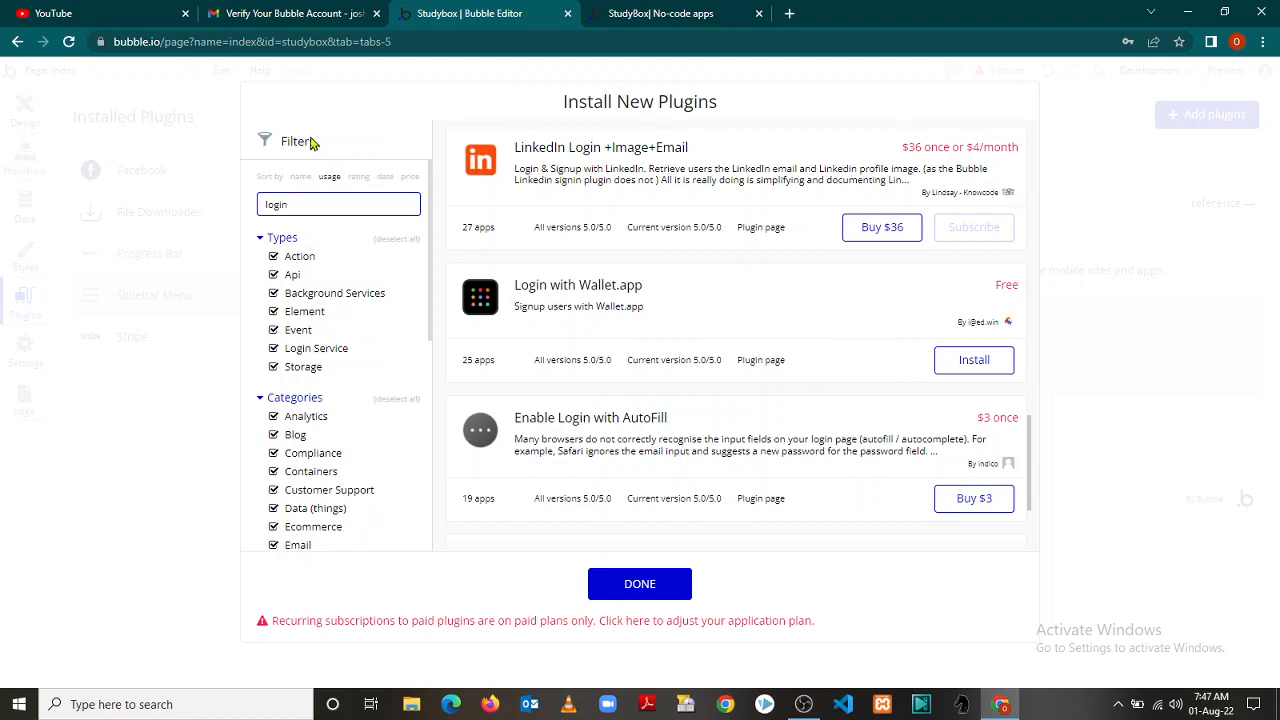
{"action": "left_click_drag", "start_coordinate": [297, 204], "coordinate": [237, 211]}
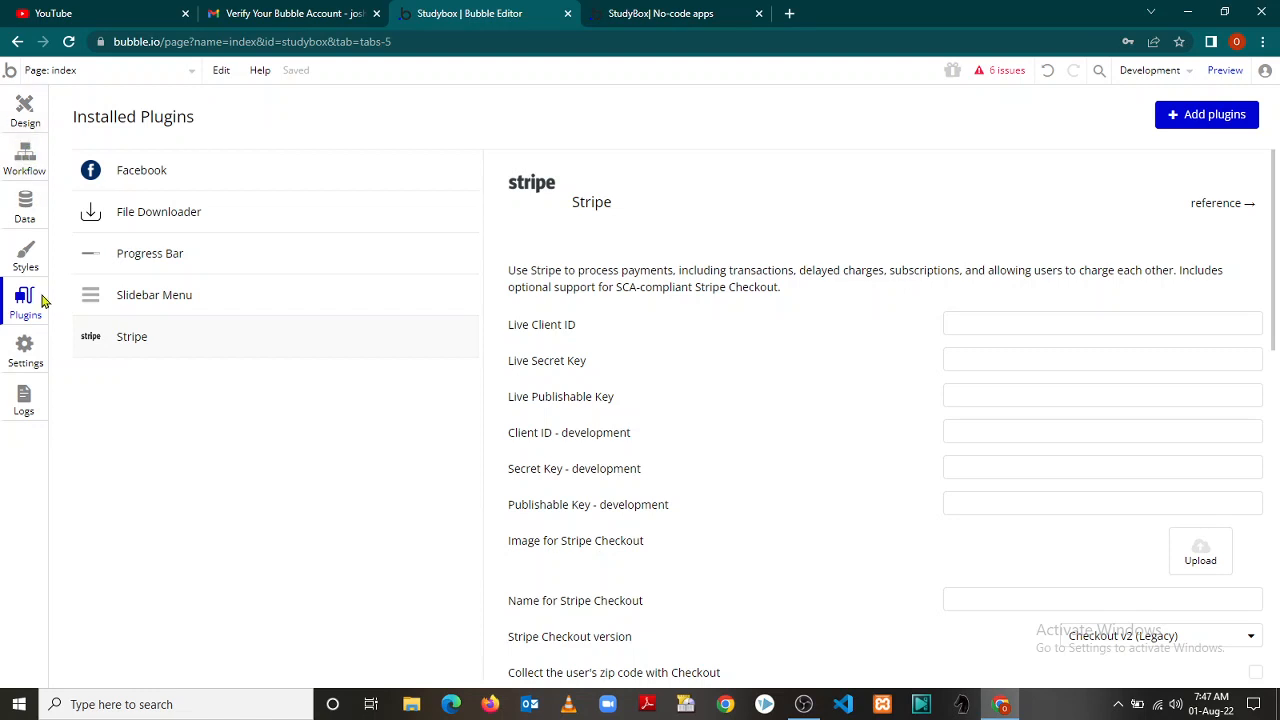
{"action": "left_click", "coordinate": [1214, 115]}
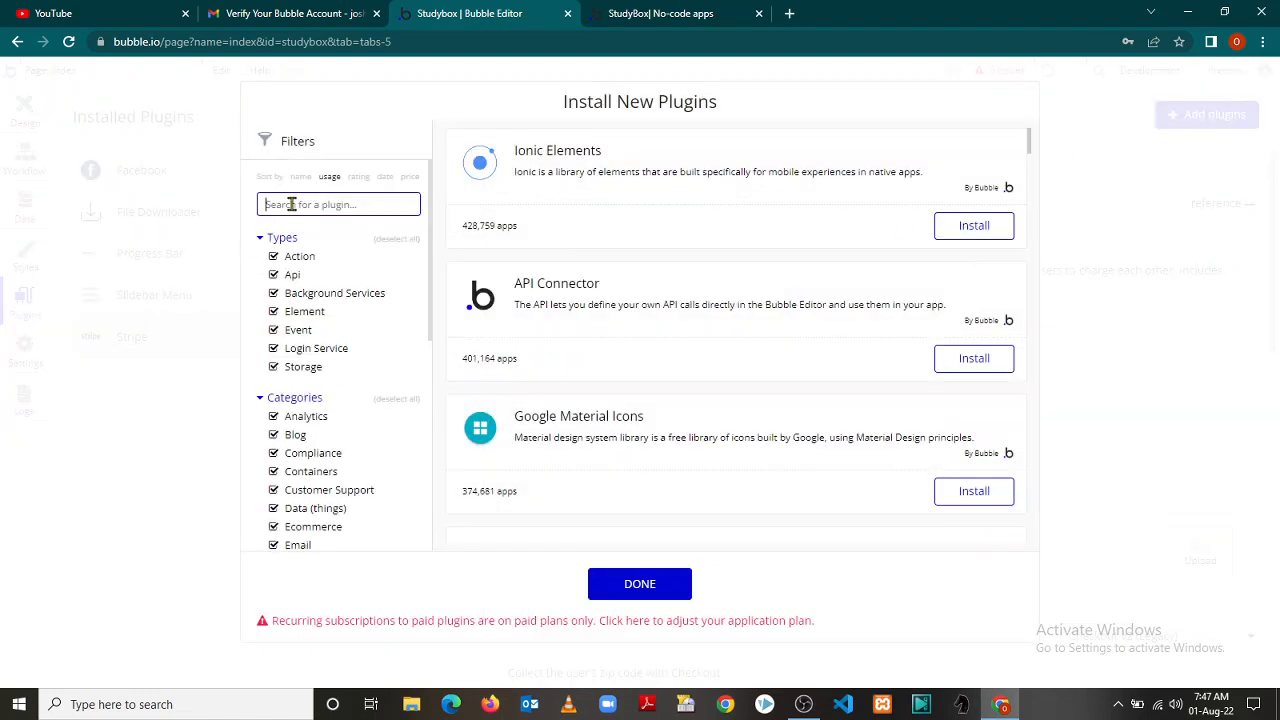
{"action": "type", "text": "ecommerce"}
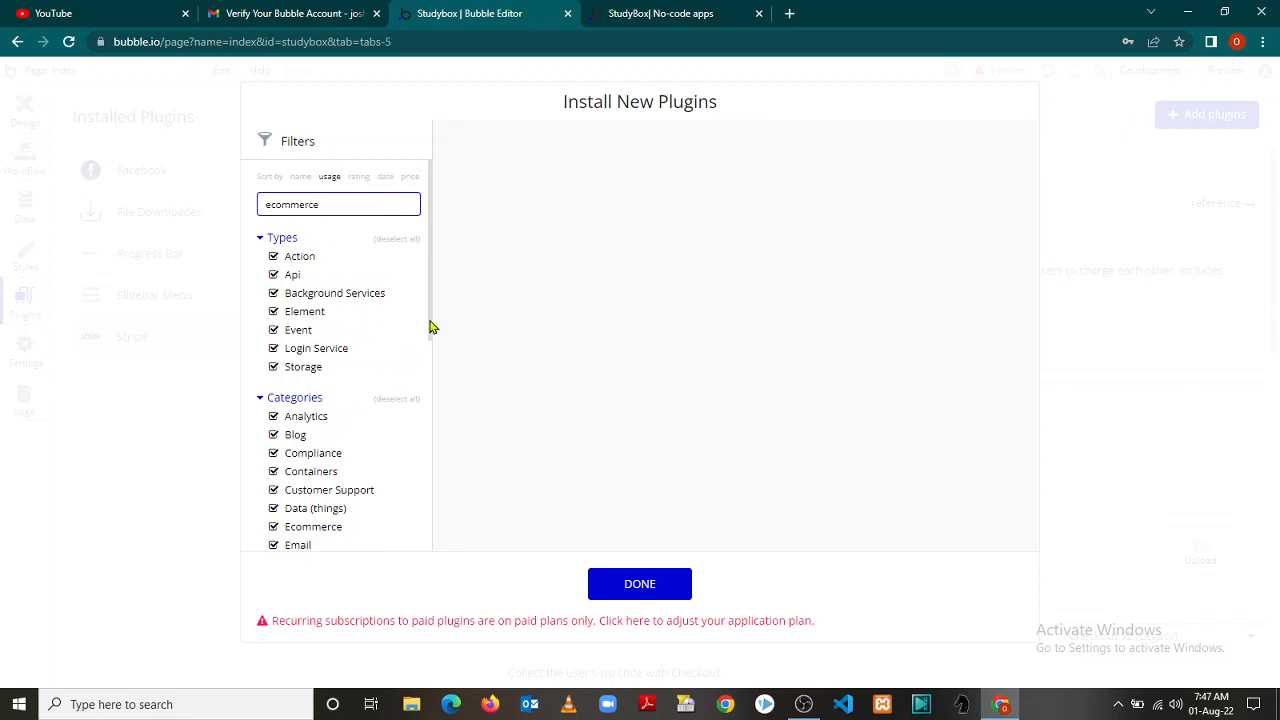
{"action": "left_click_drag", "start_coordinate": [432, 327], "coordinate": [418, 233]}
{"action": "left_click", "coordinate": [212, 151]}
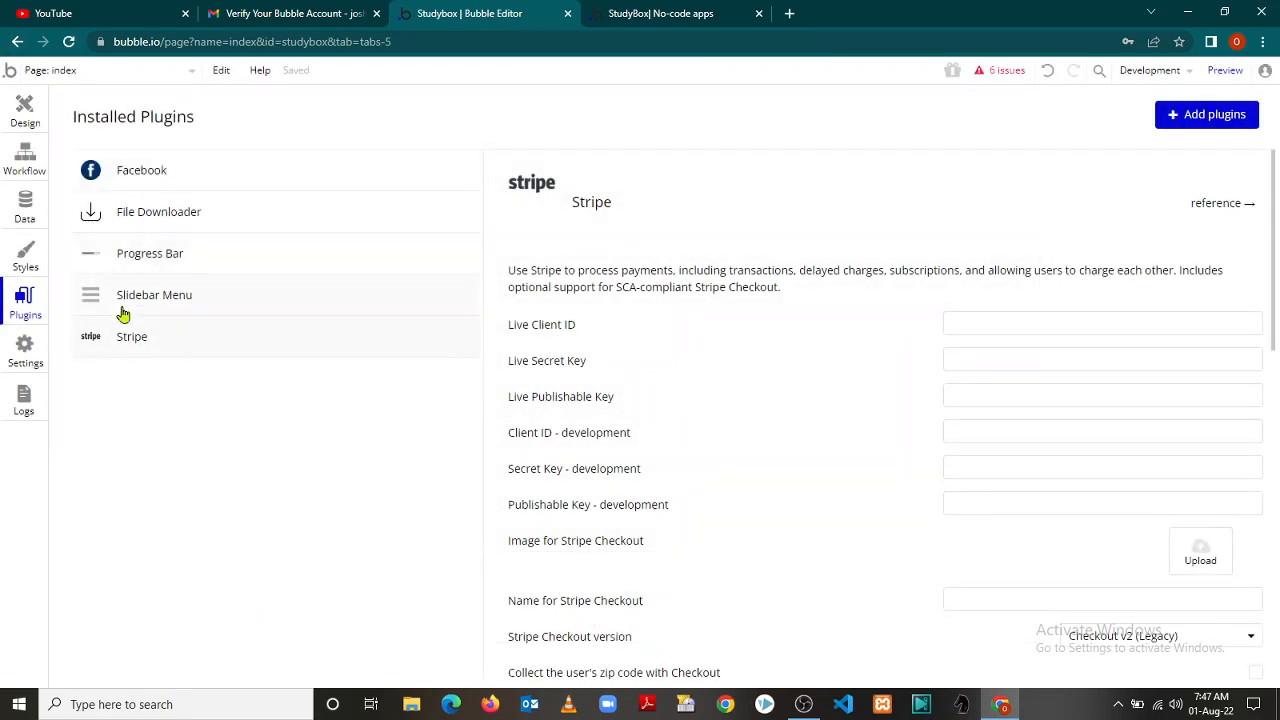
View the App plan settings showing the Free plan, then switch to the StudyBox preview
{"action": "left_click", "coordinate": [26, 356]}
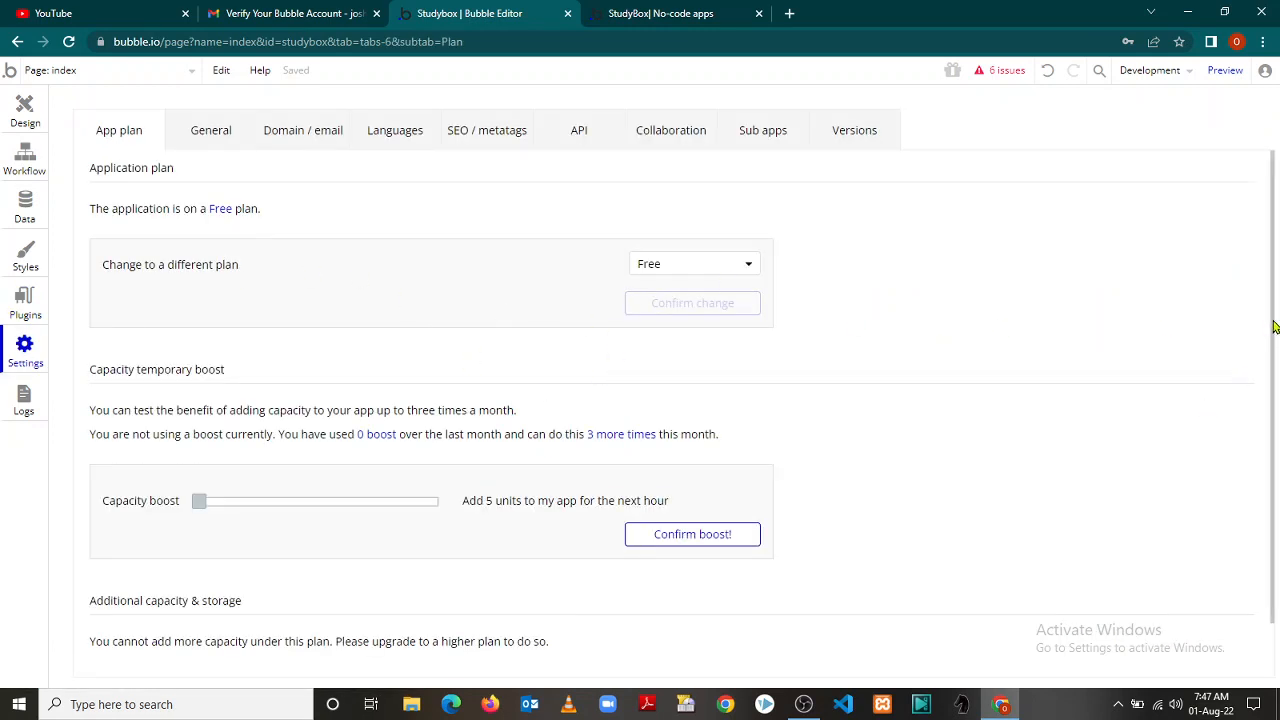
{"action": "scroll", "coordinate": [1274, 326], "scroll_direction": "down", "scroll_amount": 1}
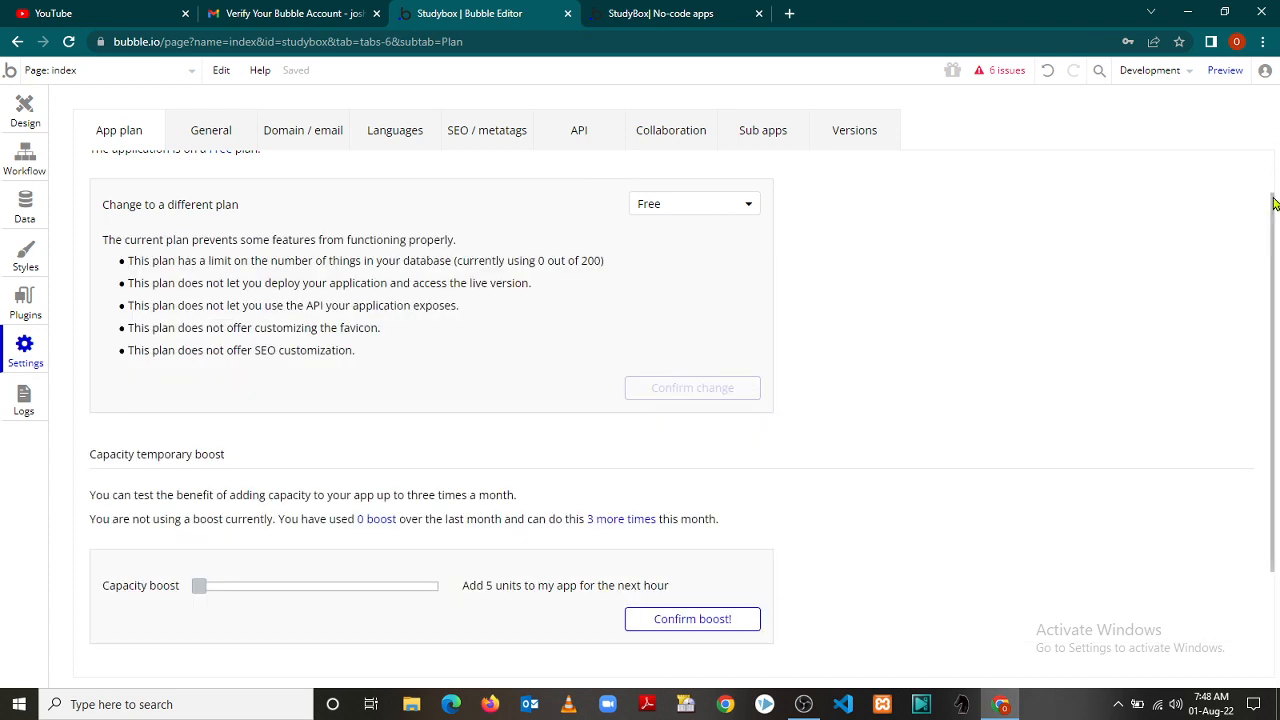
{"action": "scroll", "coordinate": [1274, 204], "scroll_direction": "up", "scroll_amount": 1}
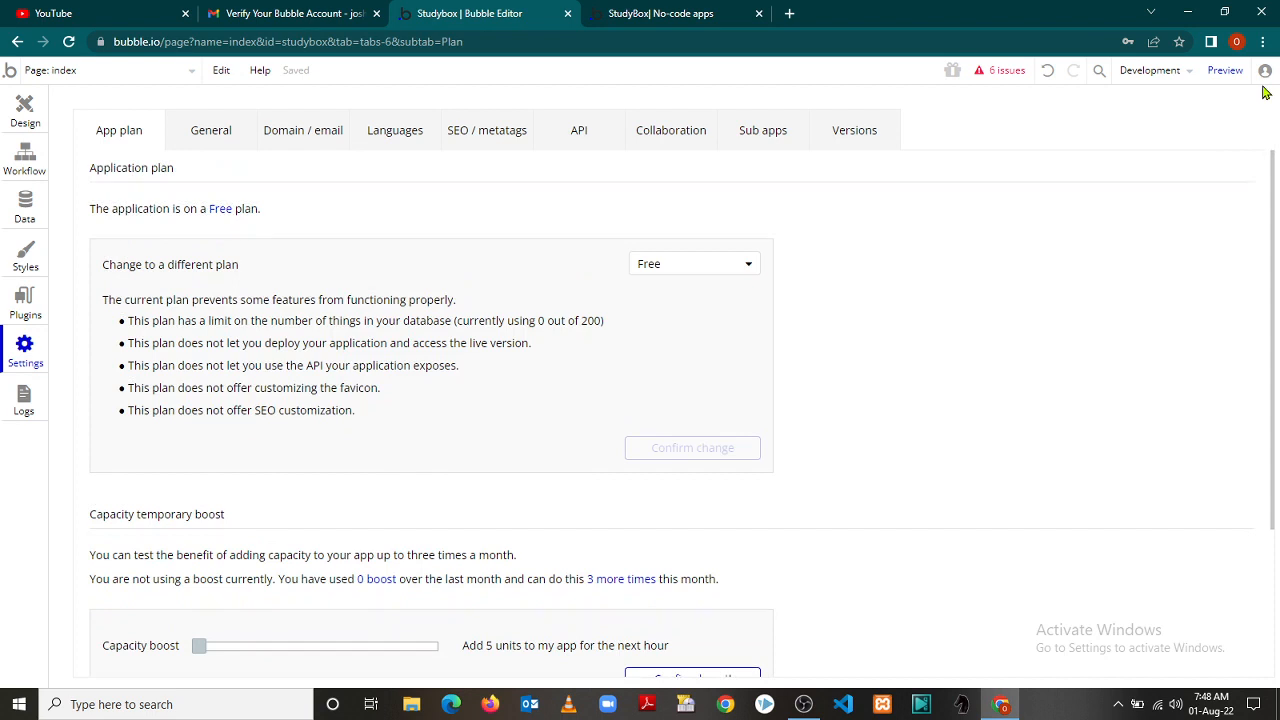
{"action": "left_click", "coordinate": [645, 10]}
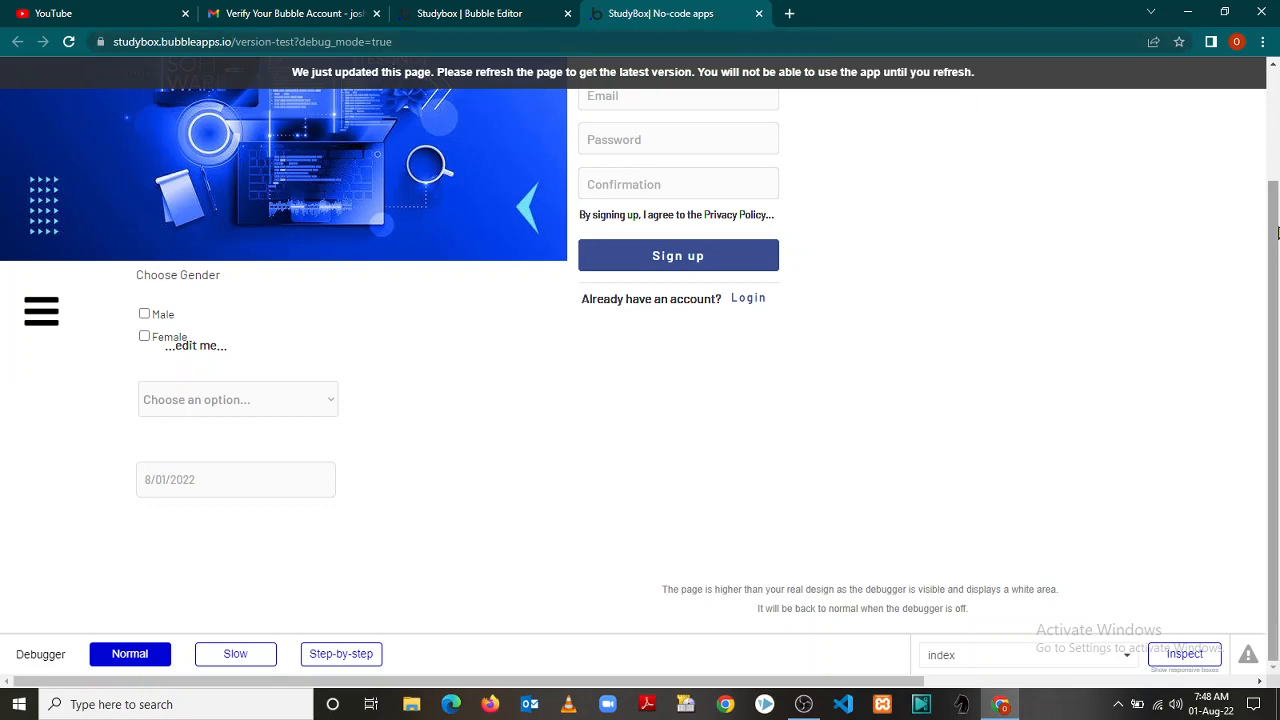
Open and close the StudyBox sidebar menu in the preview, then reload the page
{"action": "left_click_drag", "start_coordinate": [1276, 242], "coordinate": [1276, 118]}
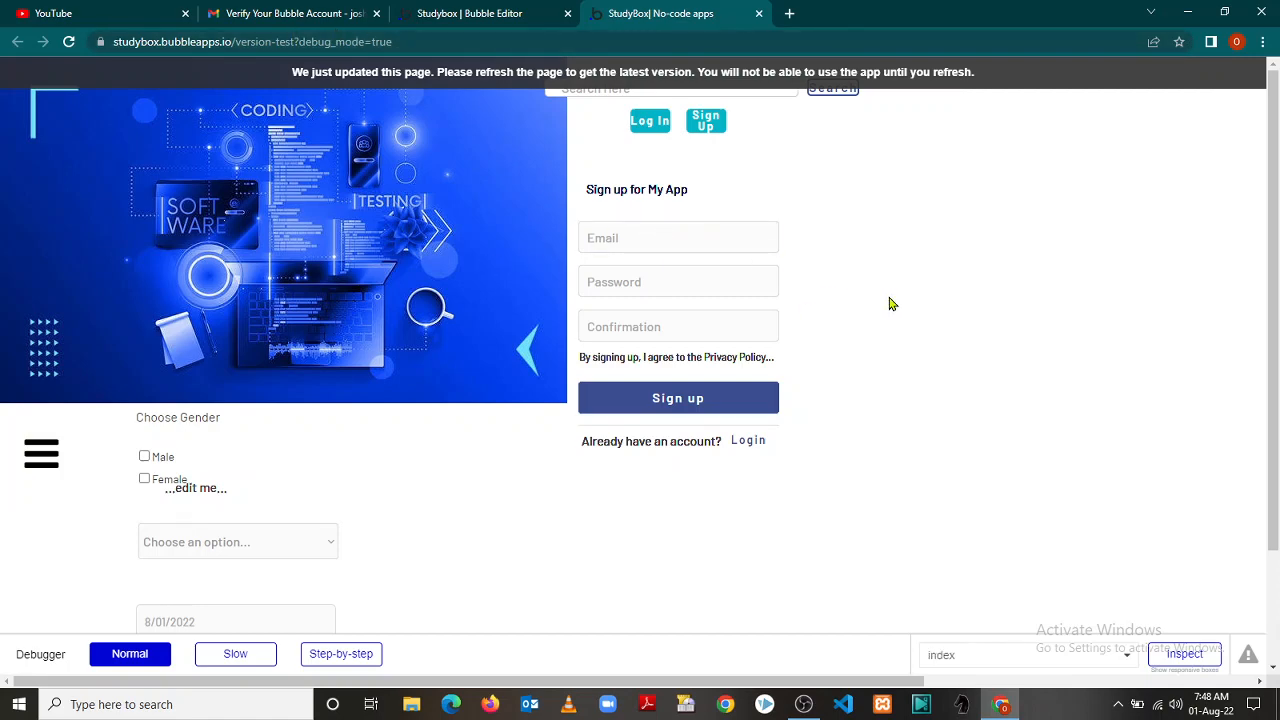
{"action": "left_click_drag", "start_coordinate": [1273, 343], "coordinate": [1276, 487]}
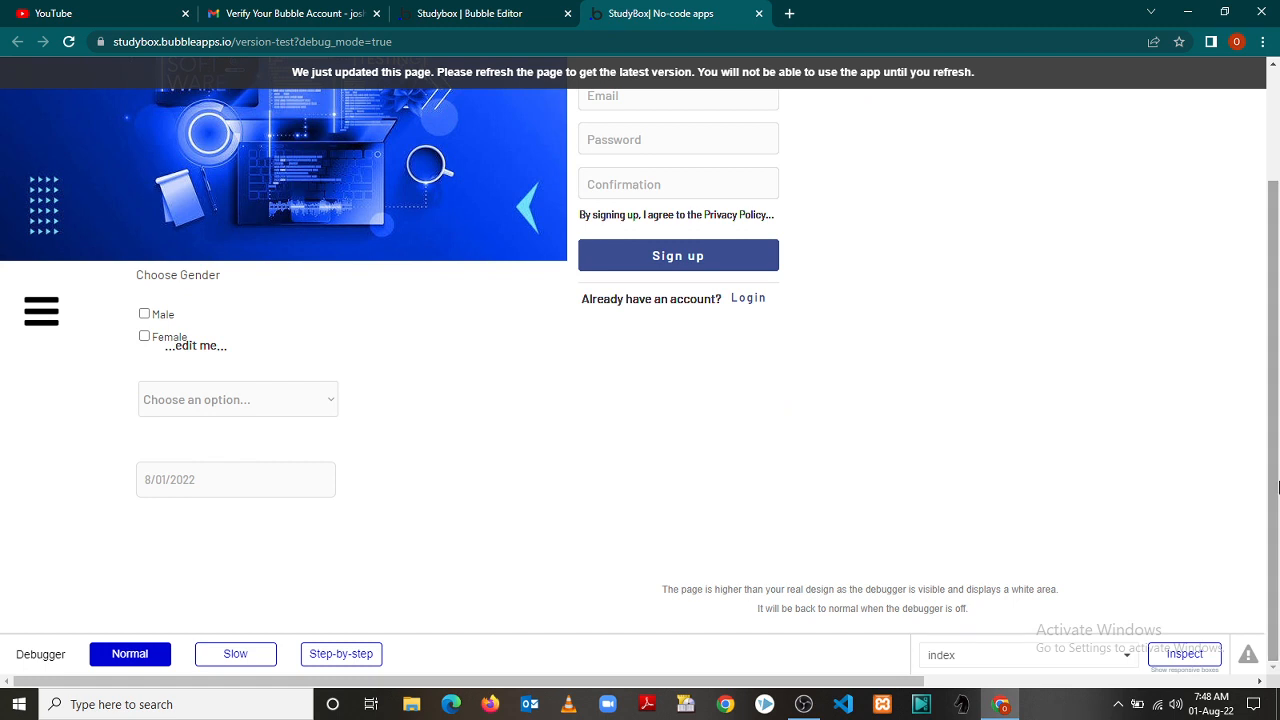
{"action": "left_click", "coordinate": [806, 706]}
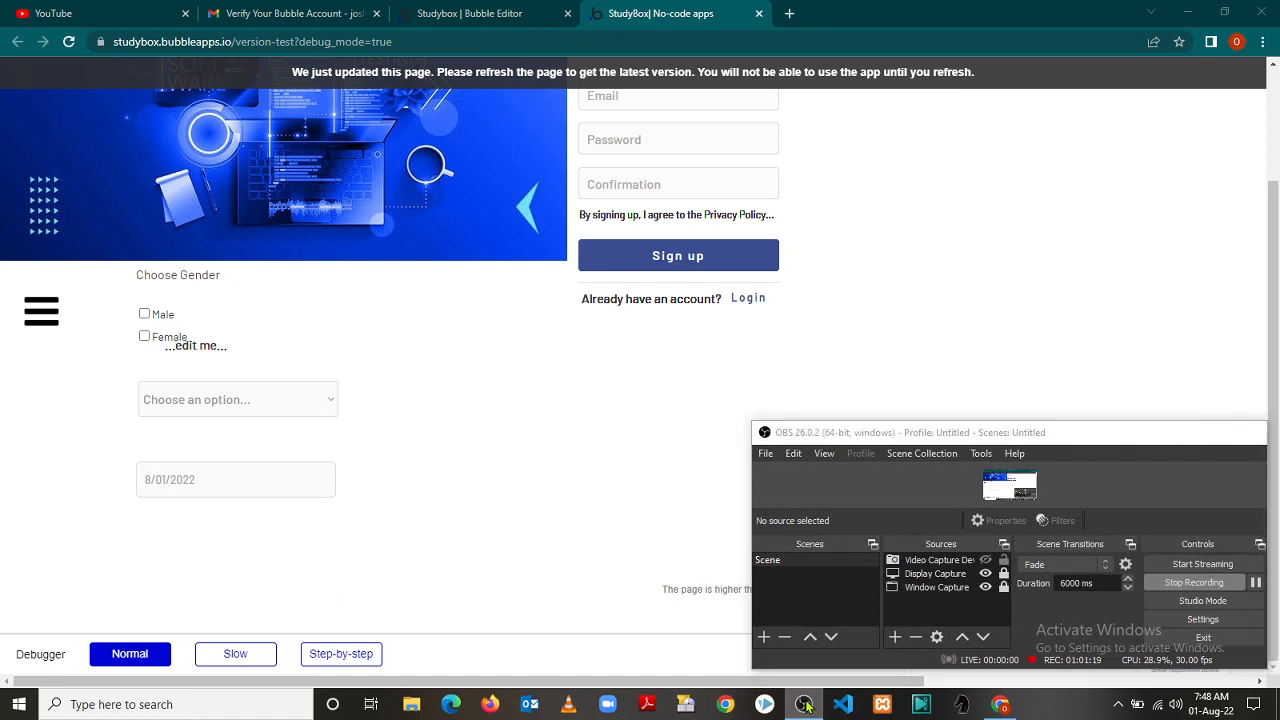
{"action": "left_click", "coordinate": [806, 706]}
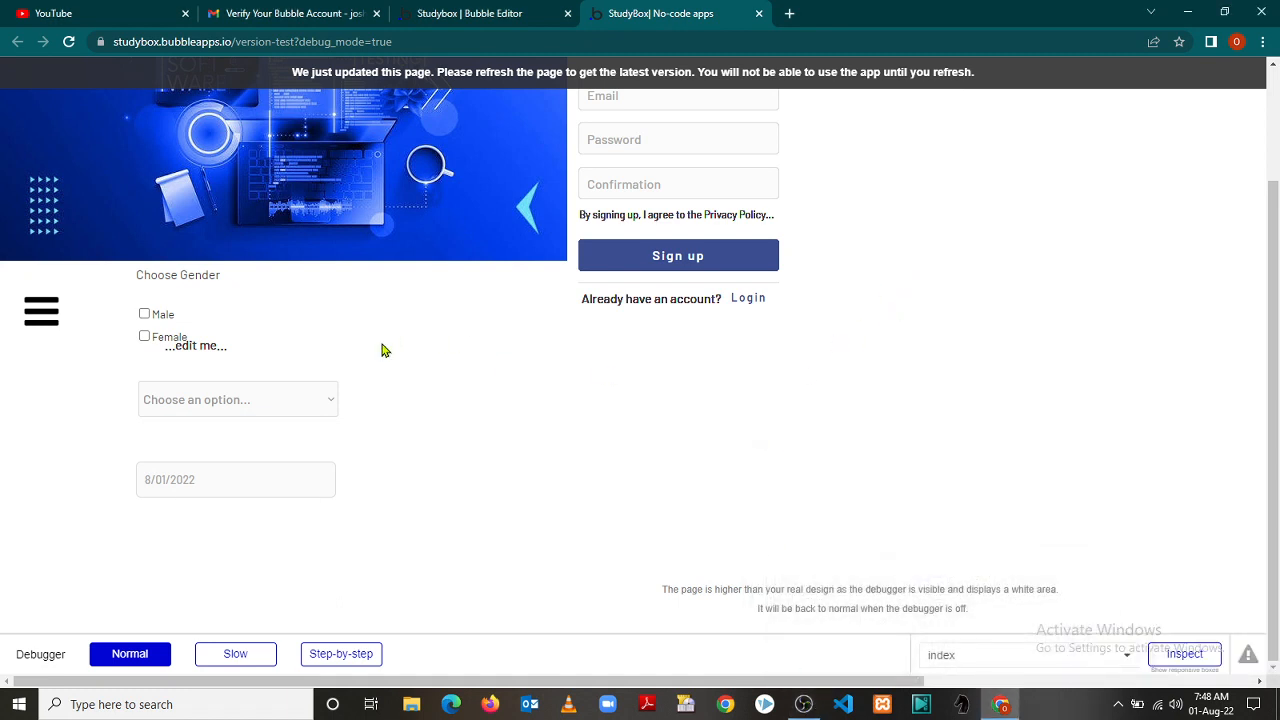
{"action": "left_click", "coordinate": [37, 318]}
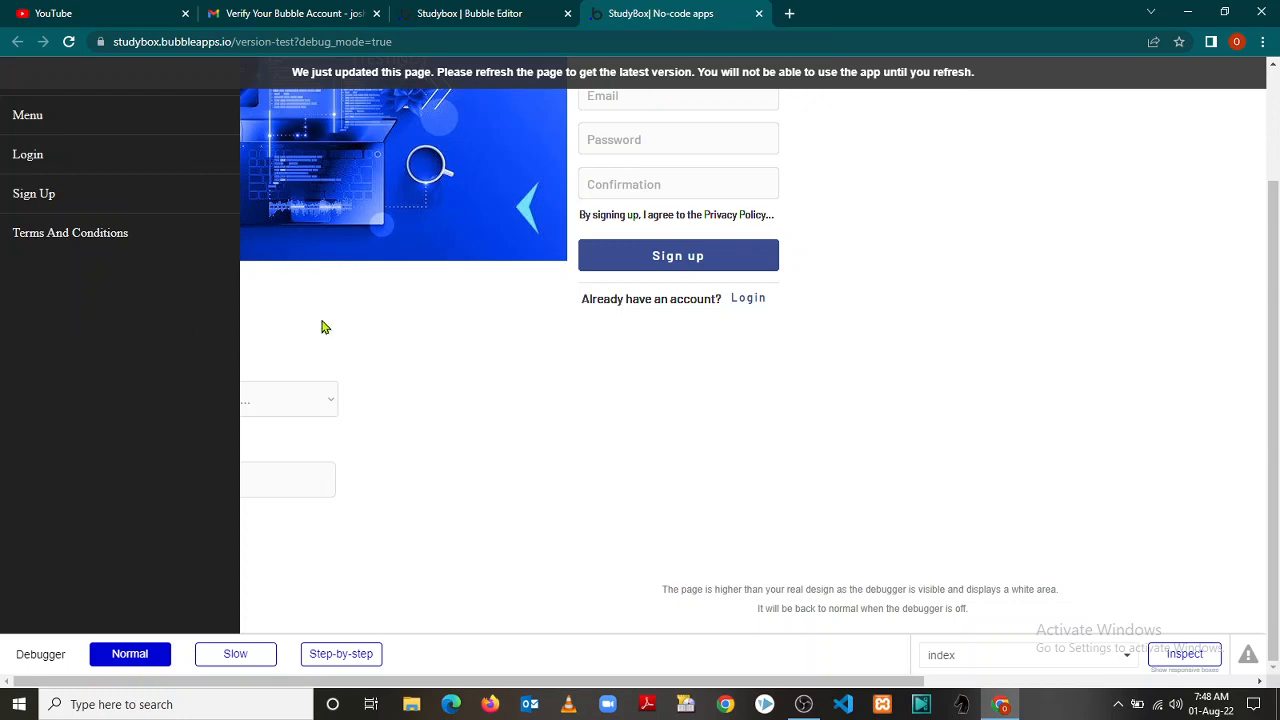
{"action": "left_click", "coordinate": [35, 128]}
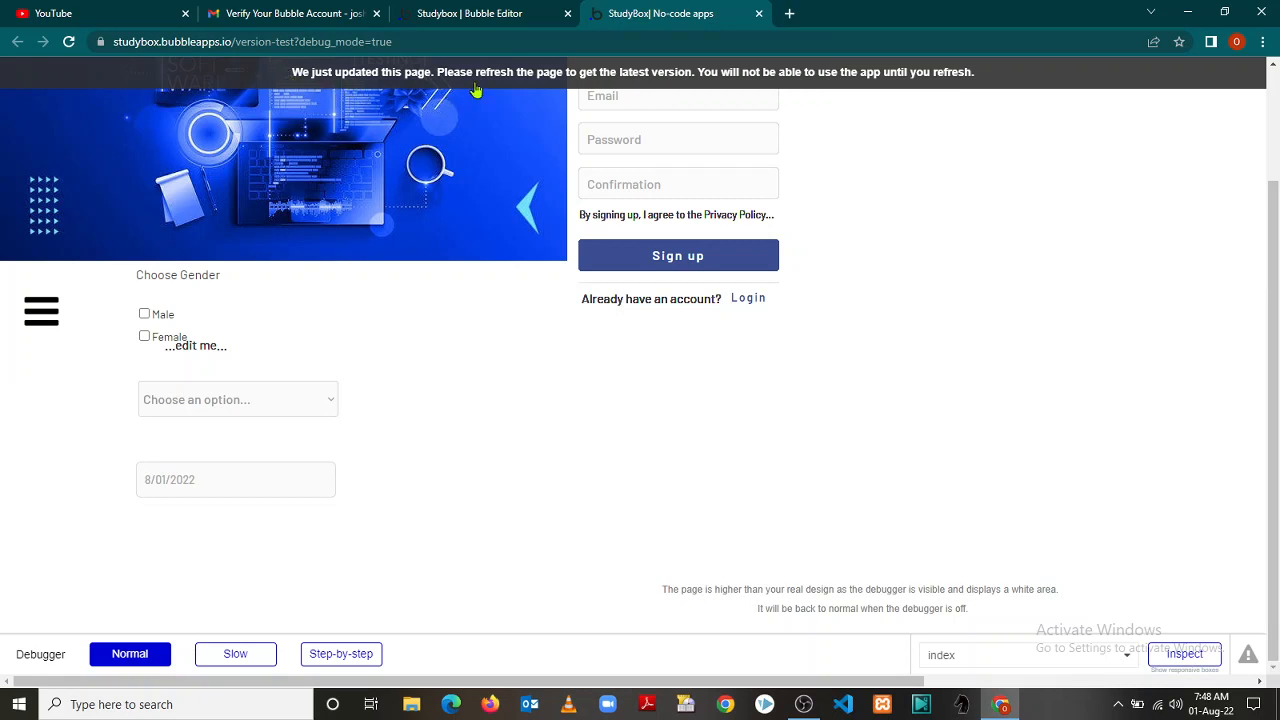
{"action": "left_click", "coordinate": [68, 43]}
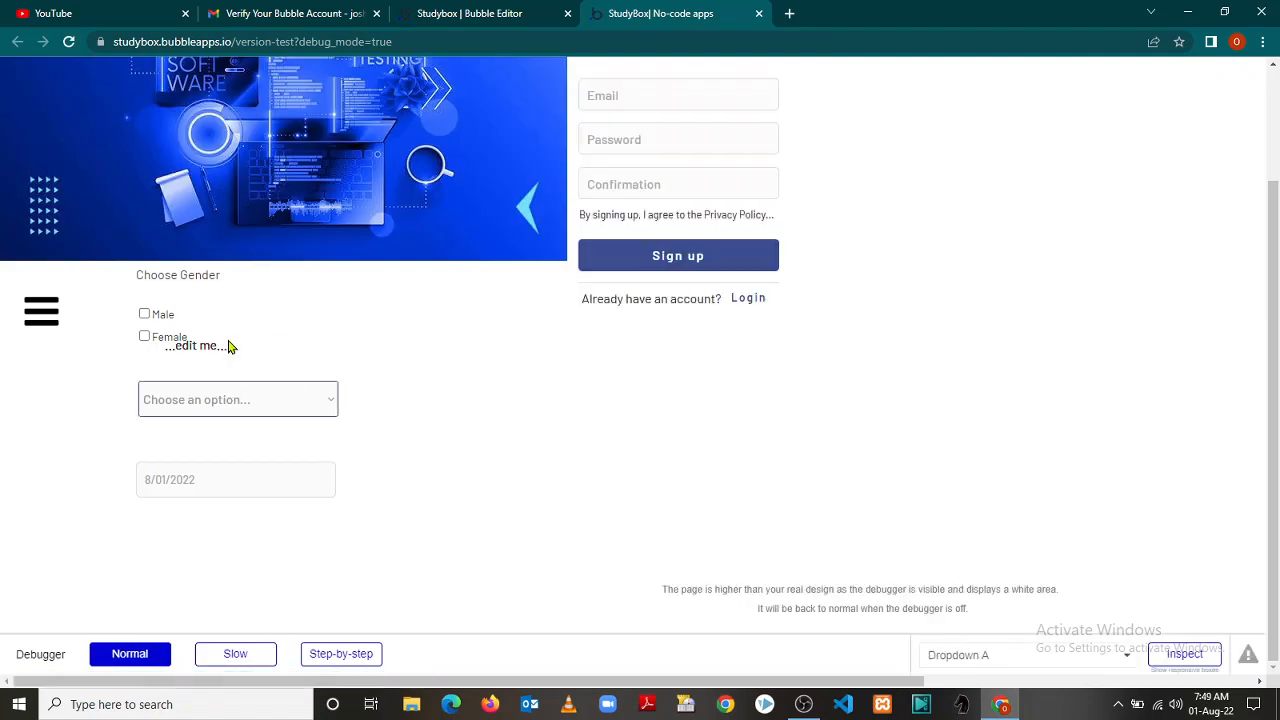
Try the sidebar's Login, Sign Up and Terms And Conditions entries, then return to the editor
{"action": "left_click", "coordinate": [35, 322]}
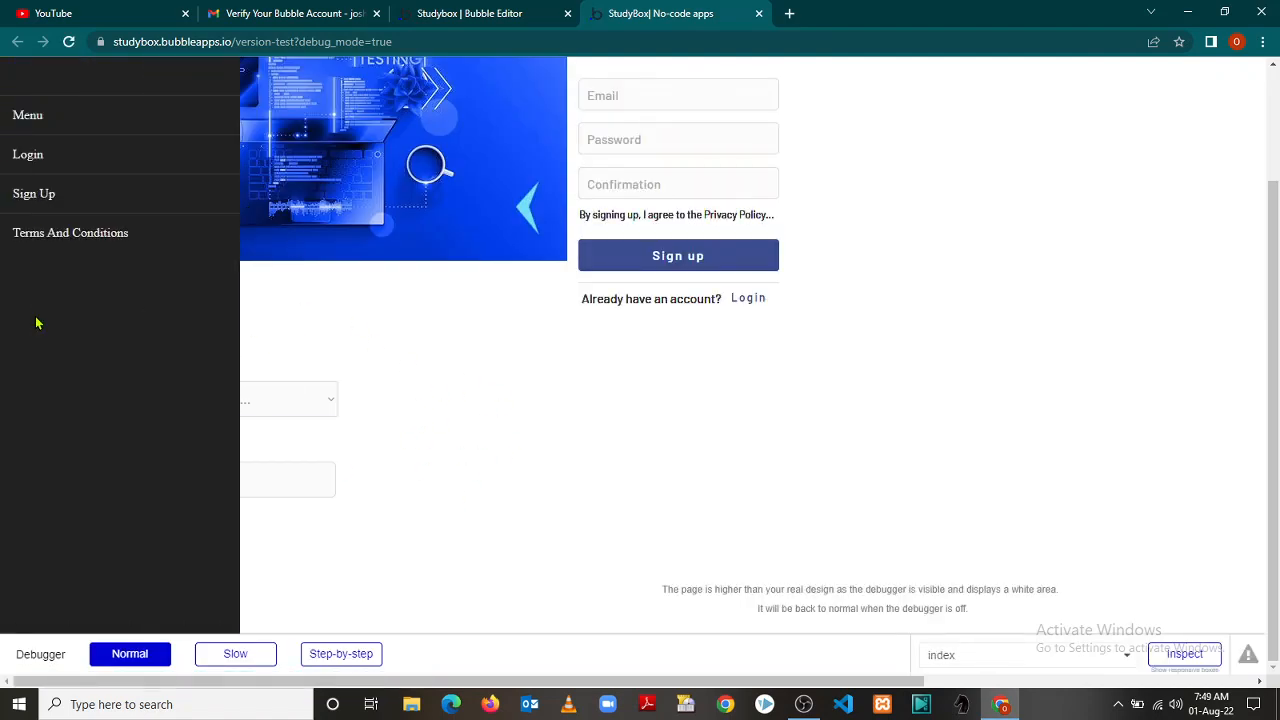
{"action": "left_click", "coordinate": [31, 158]}
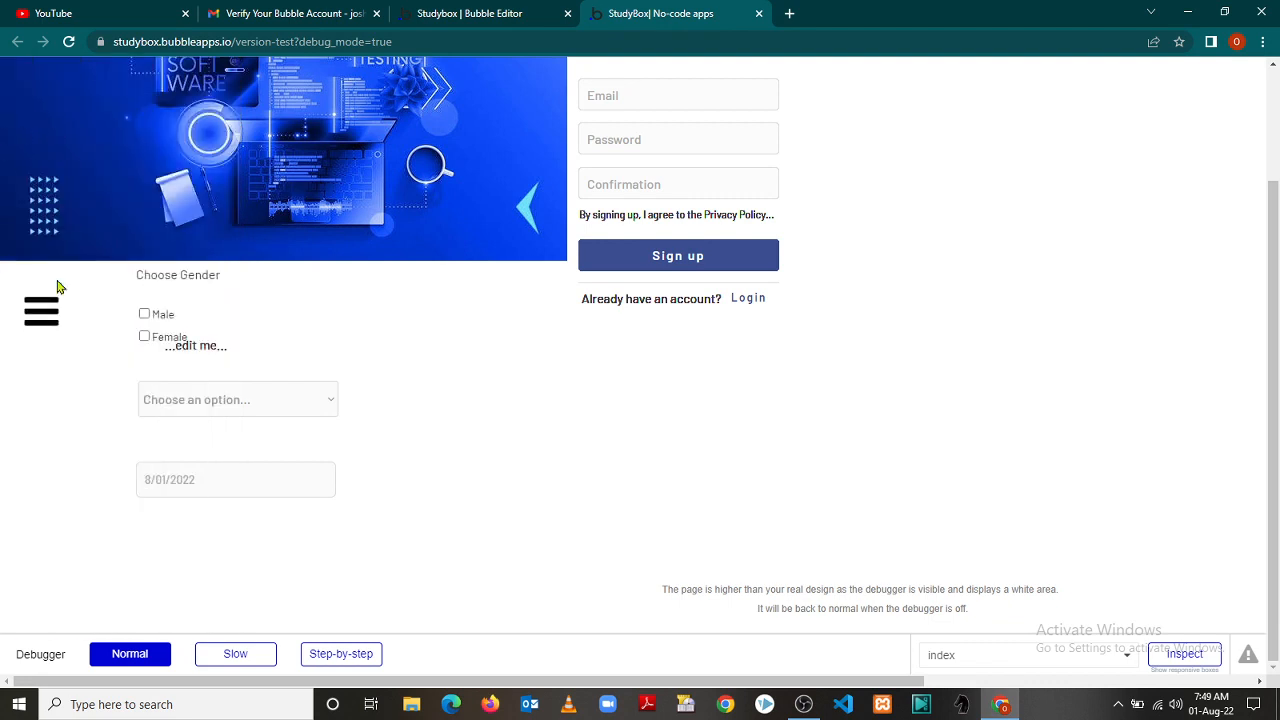
{"action": "left_click", "coordinate": [44, 310]}
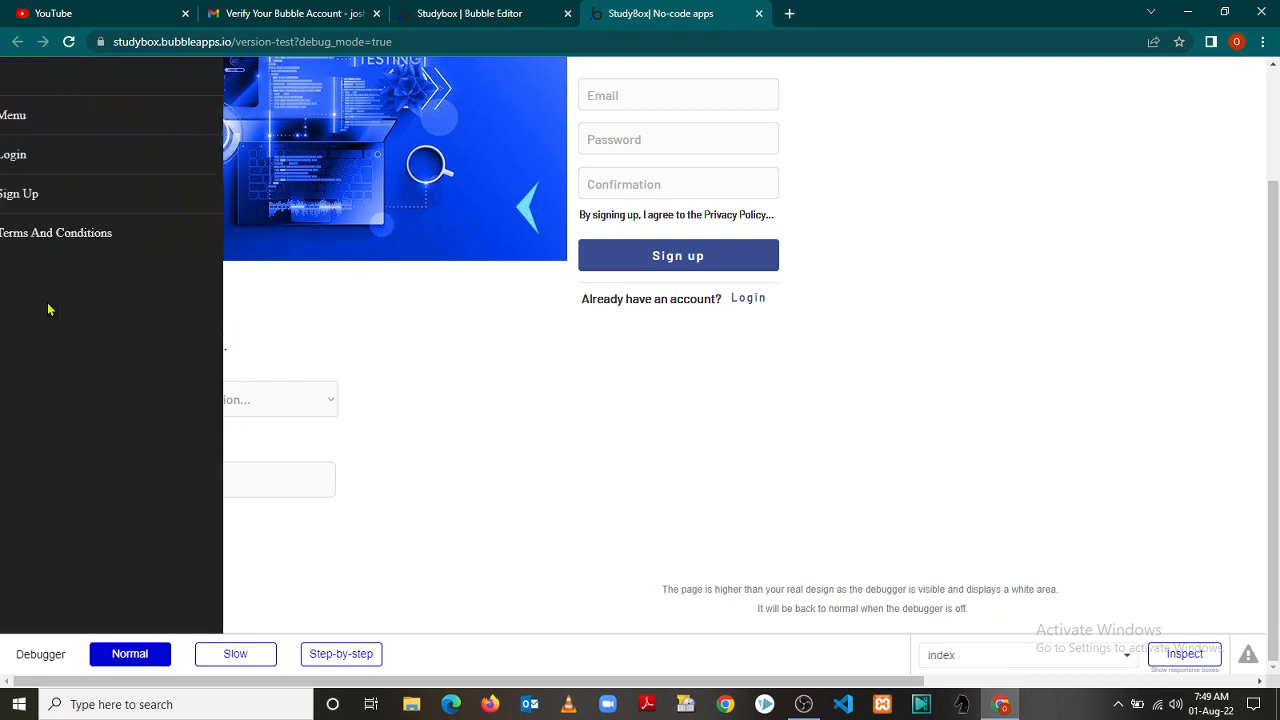
{"action": "left_click", "coordinate": [34, 198]}
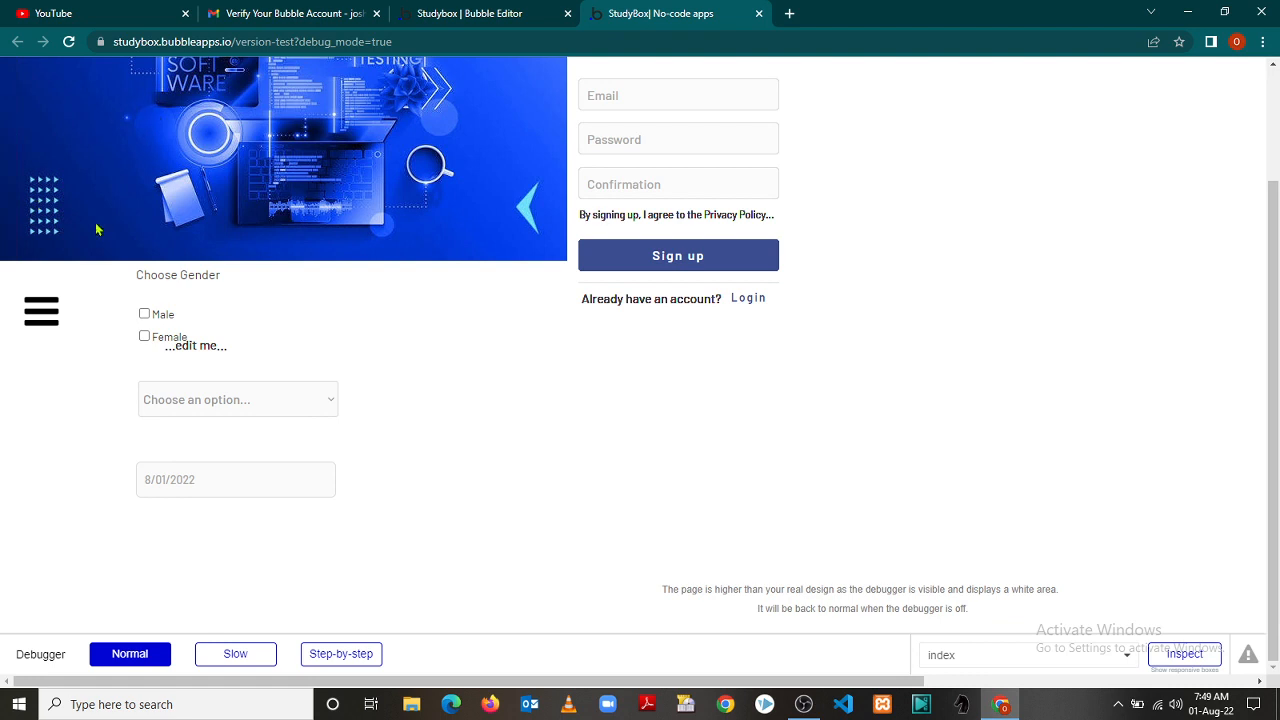
{"action": "left_click", "coordinate": [40, 315]}
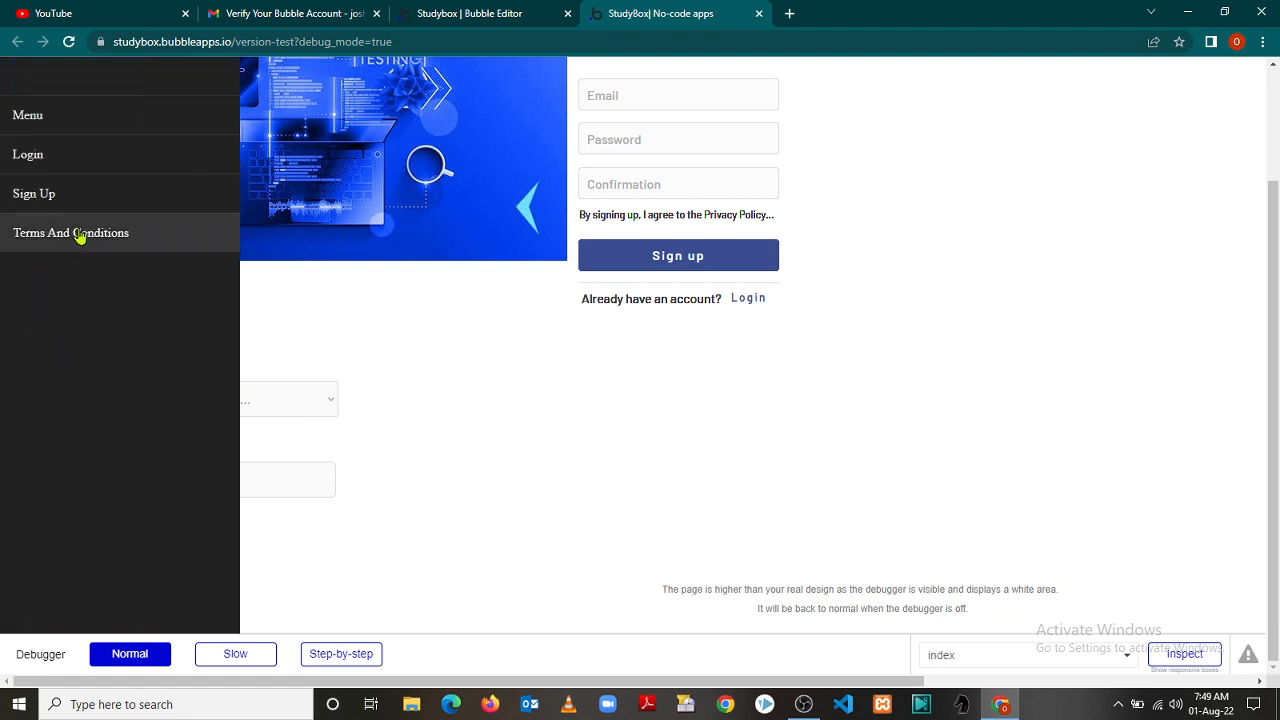
{"action": "left_click", "coordinate": [80, 236]}
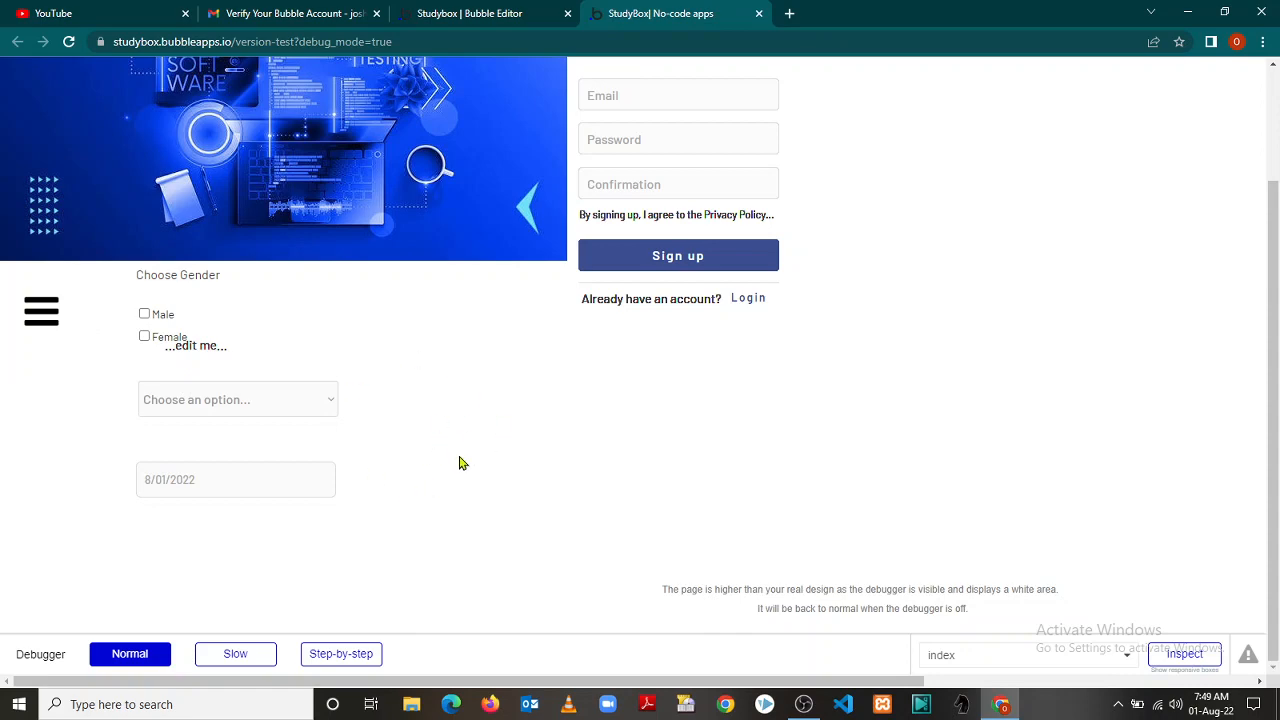
{"action": "left_click", "coordinate": [451, 13]}
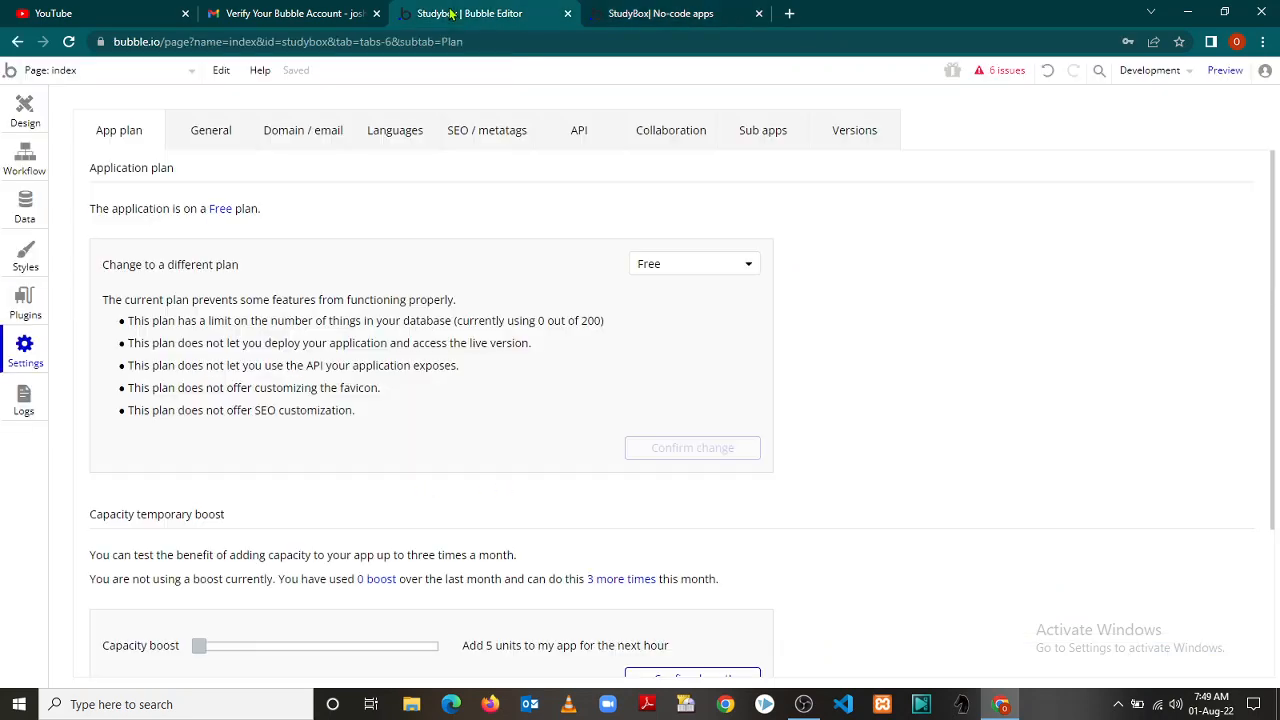
Open the index page workflows and inspect the third 'Page is loaded' event's properties
{"action": "left_click", "coordinate": [25, 160]}
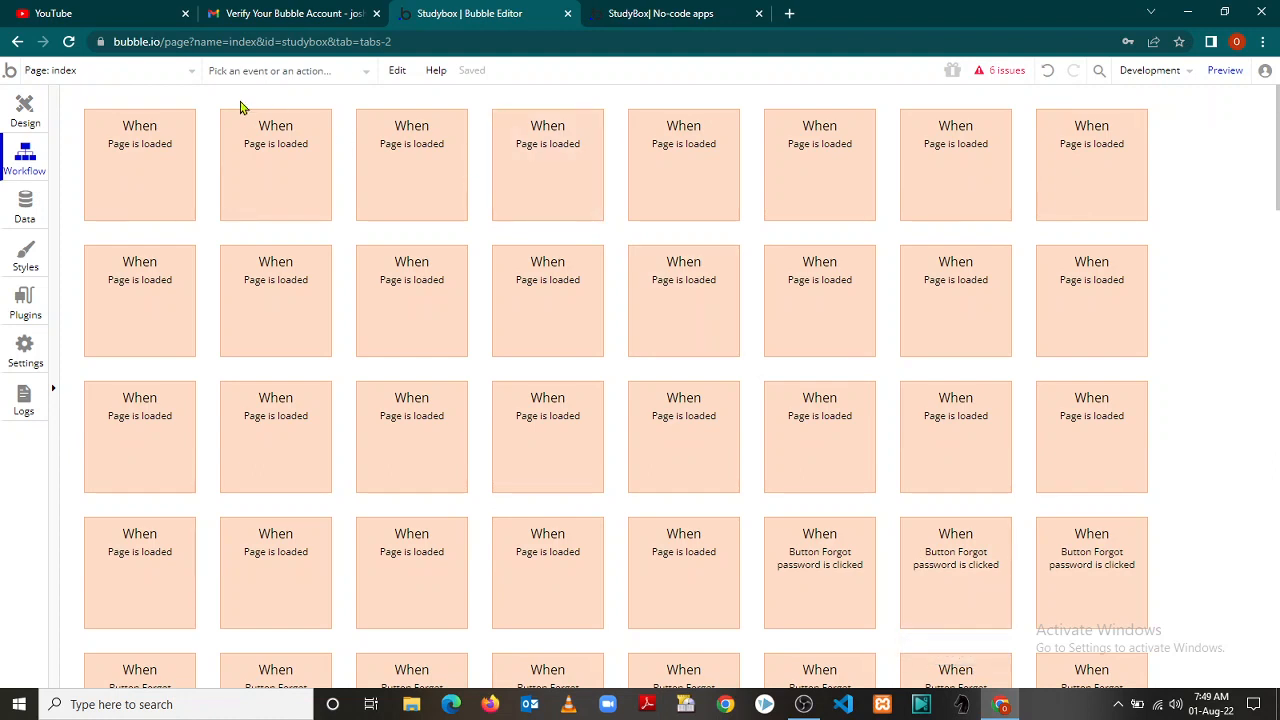
{"action": "left_click", "coordinate": [22, 112]}
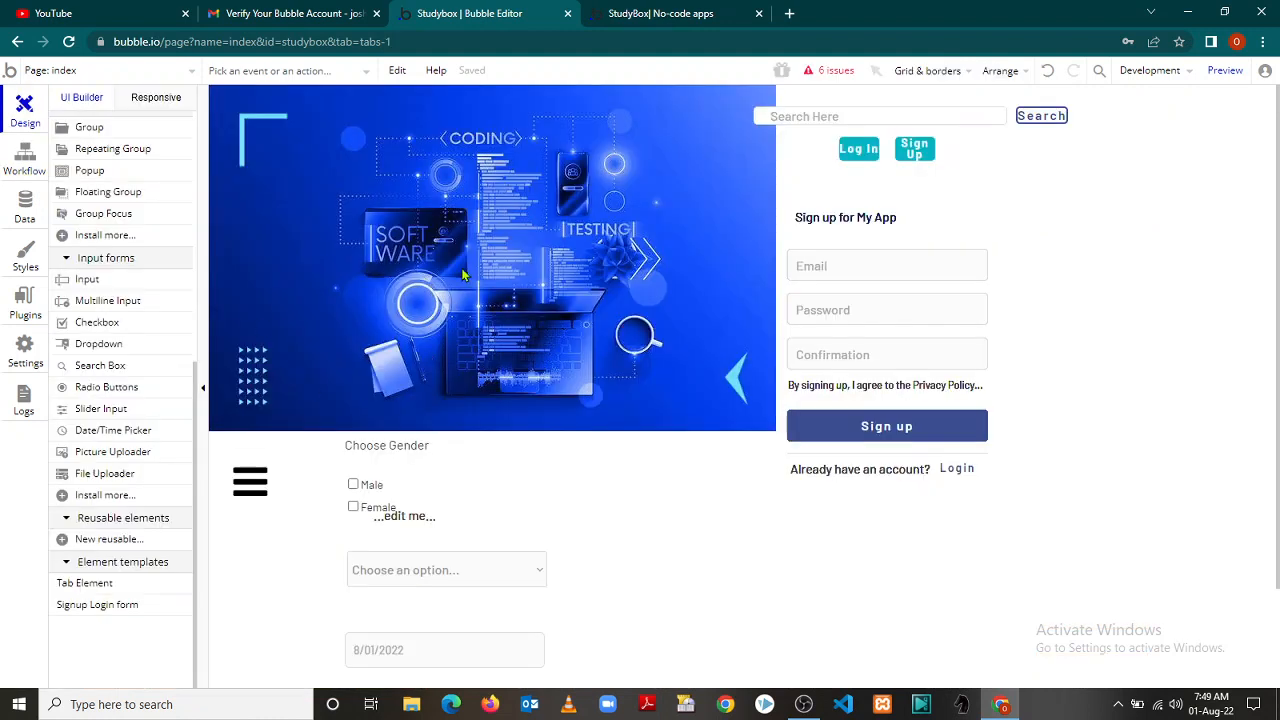
{"action": "left_click", "coordinate": [26, 163]}
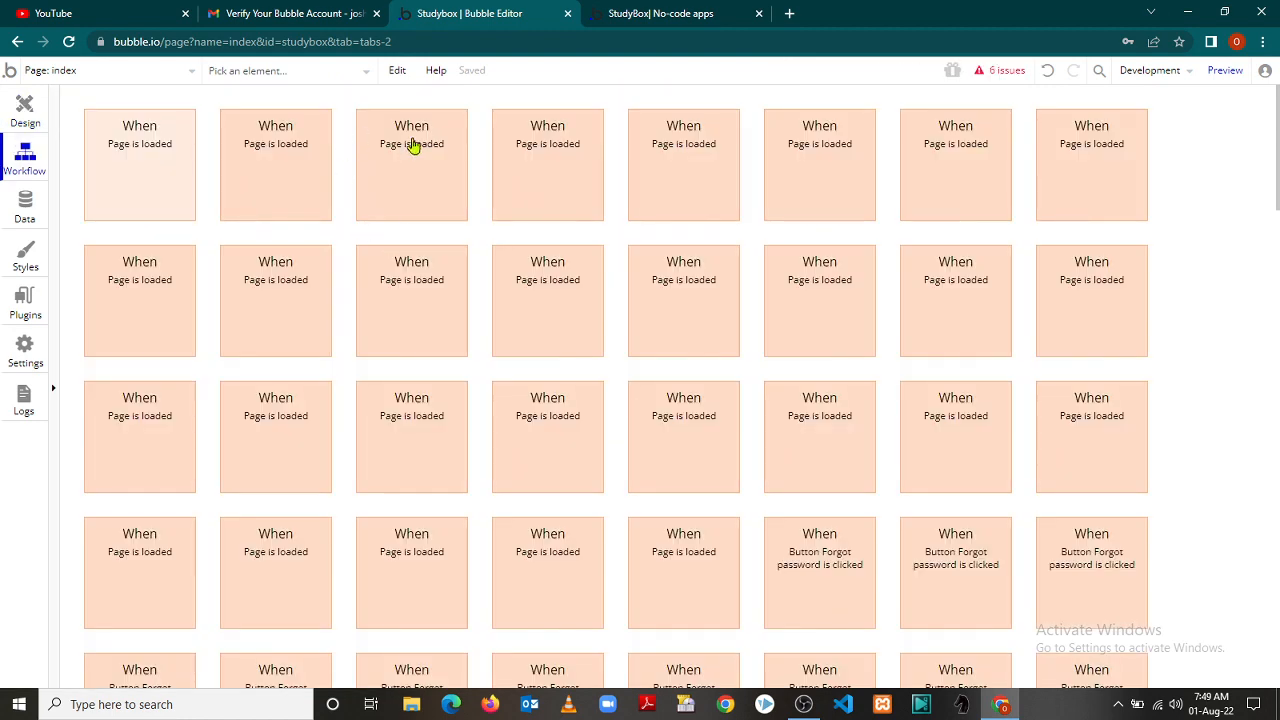
{"action": "left_click", "coordinate": [414, 148]}
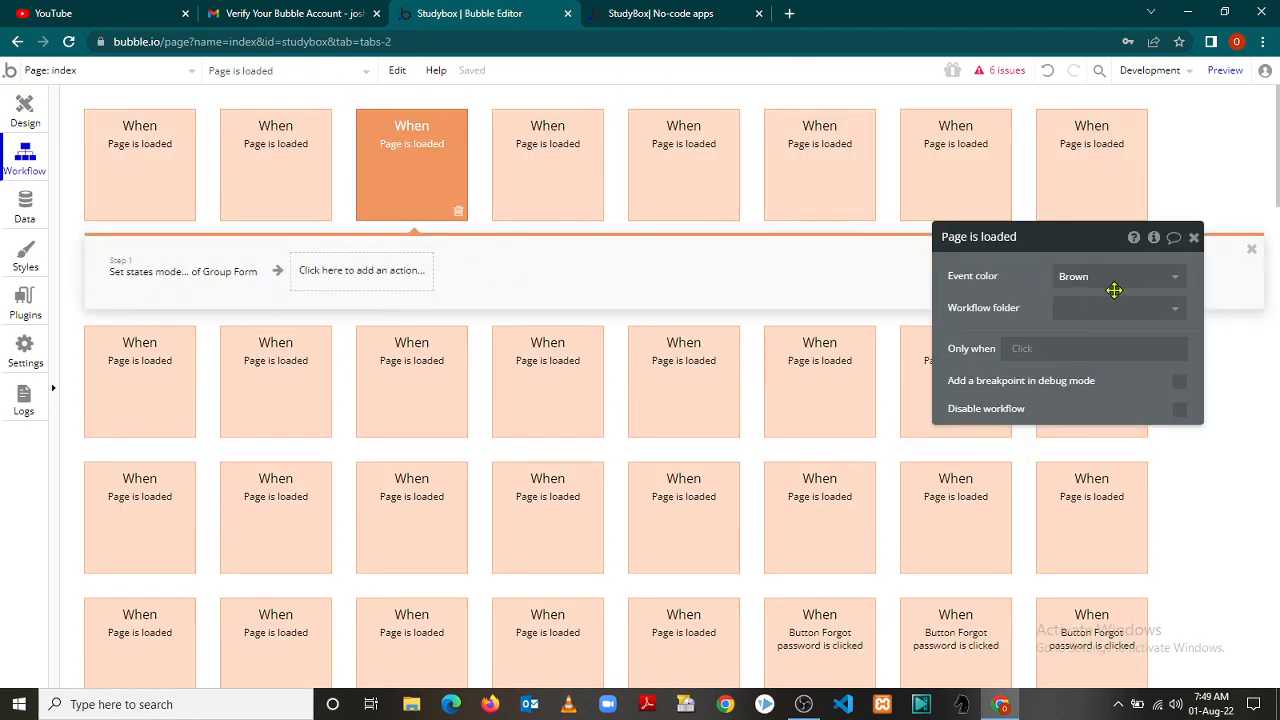
{"action": "left_click", "coordinate": [1177, 312]}
{"action": "left_click", "coordinate": [1177, 312]}
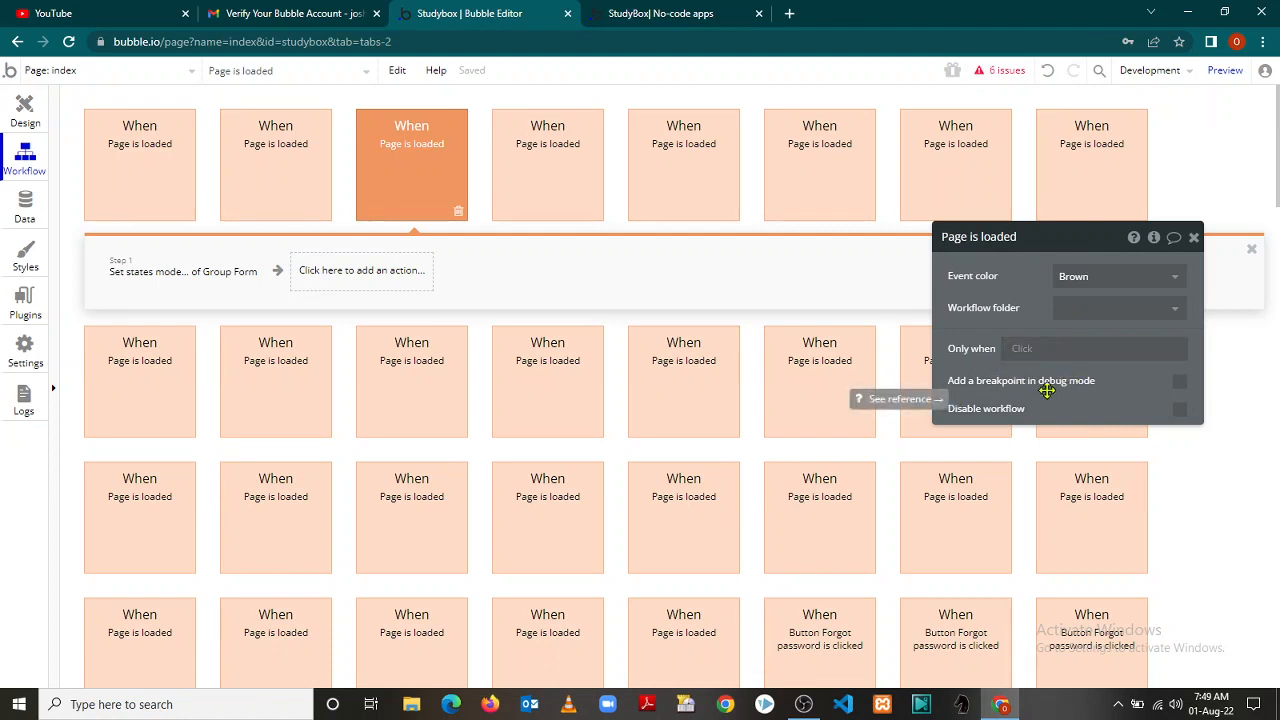
{"action": "left_click", "coordinate": [1194, 238]}
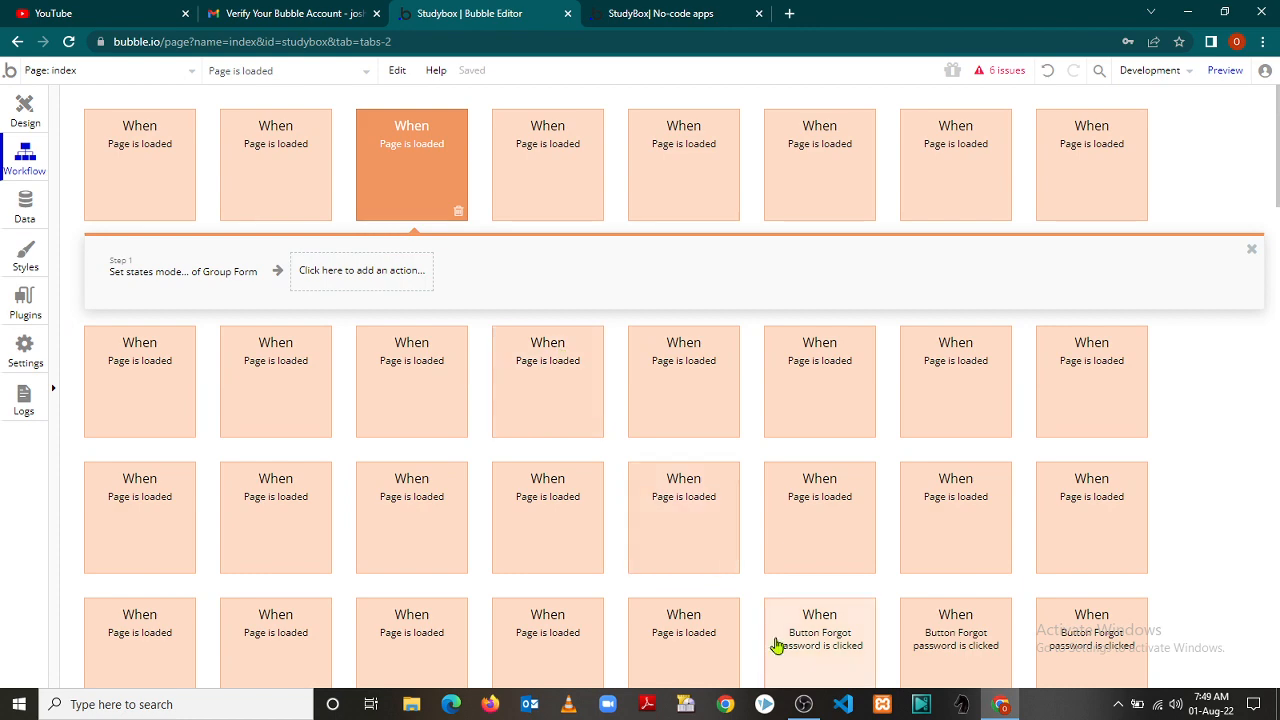
{"action": "left_click", "coordinate": [803, 704]}
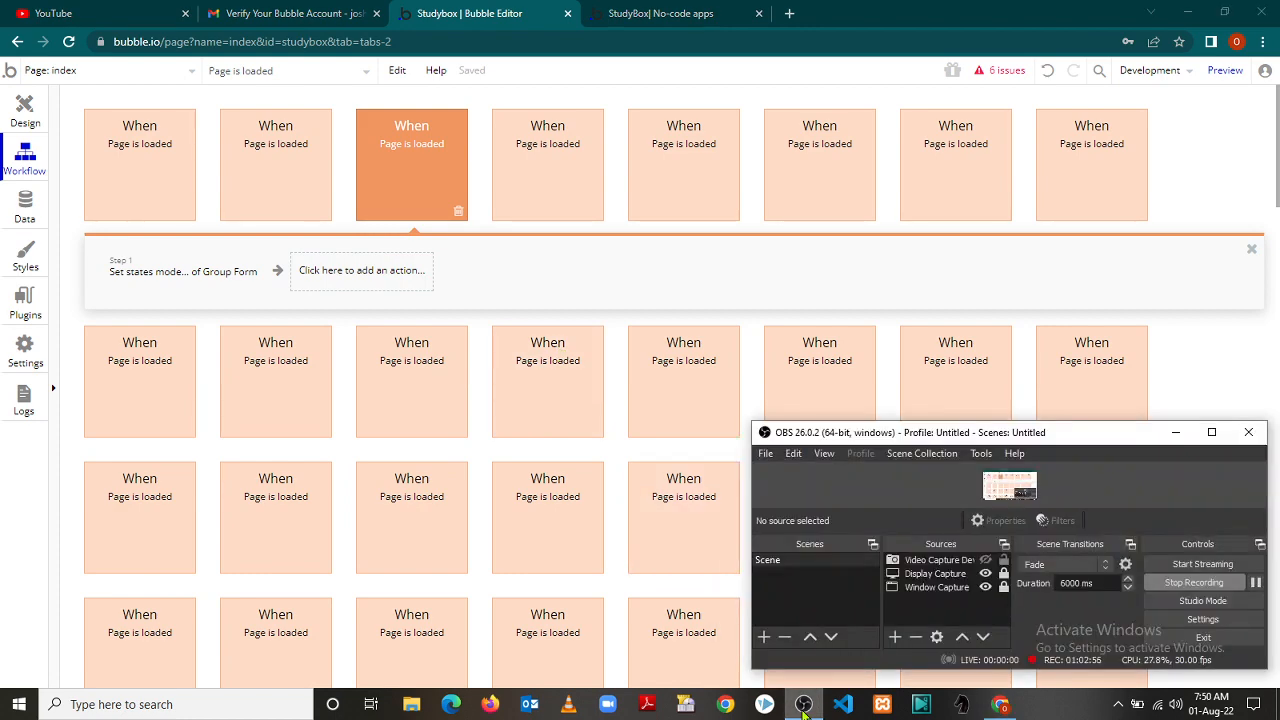
{"action": "left_click", "coordinate": [1176, 432]}
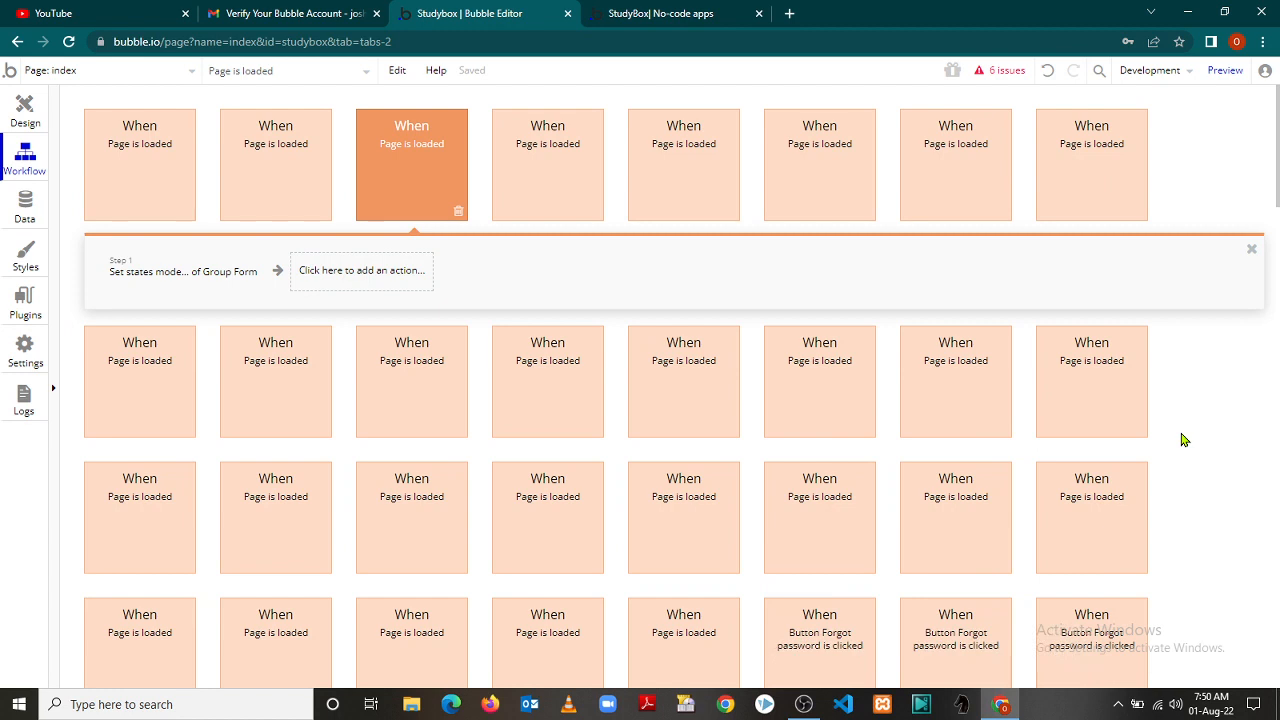